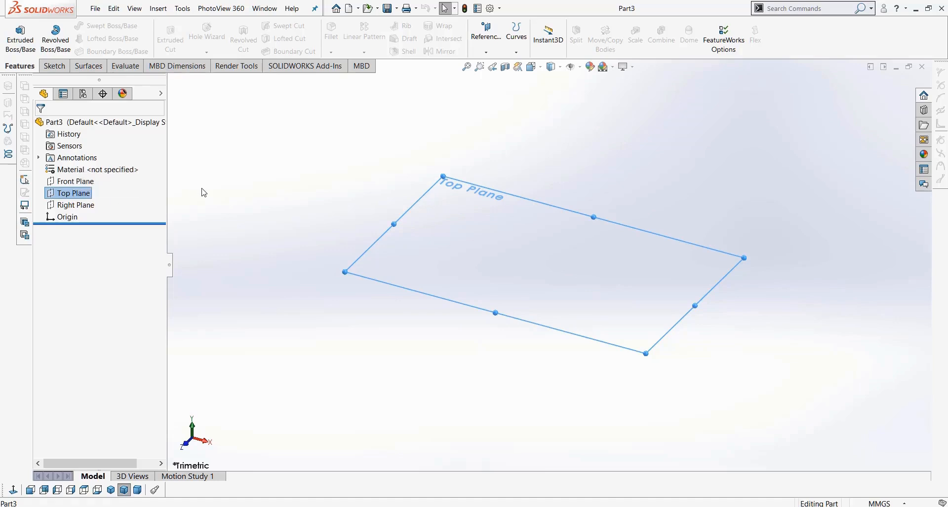
- Start a new sketch on the Top Plane
left_click(77, 183)
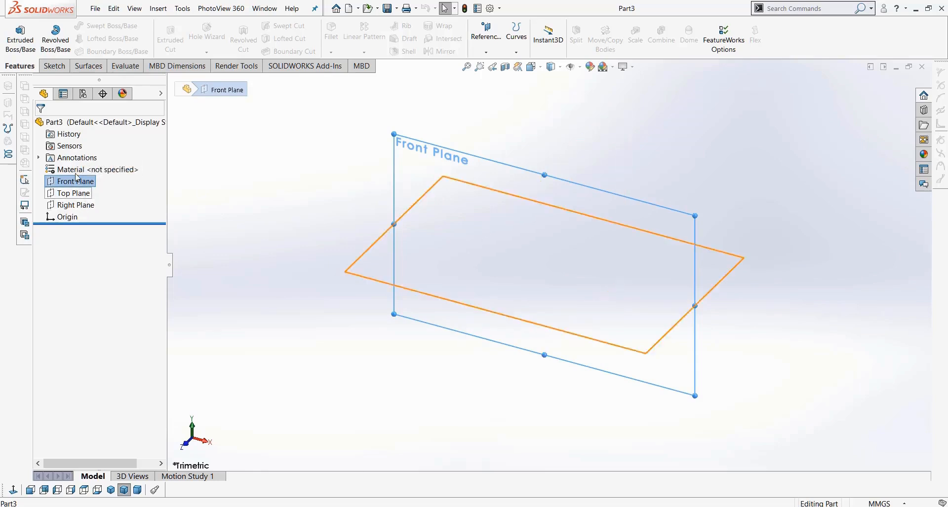
left_click(83, 194)
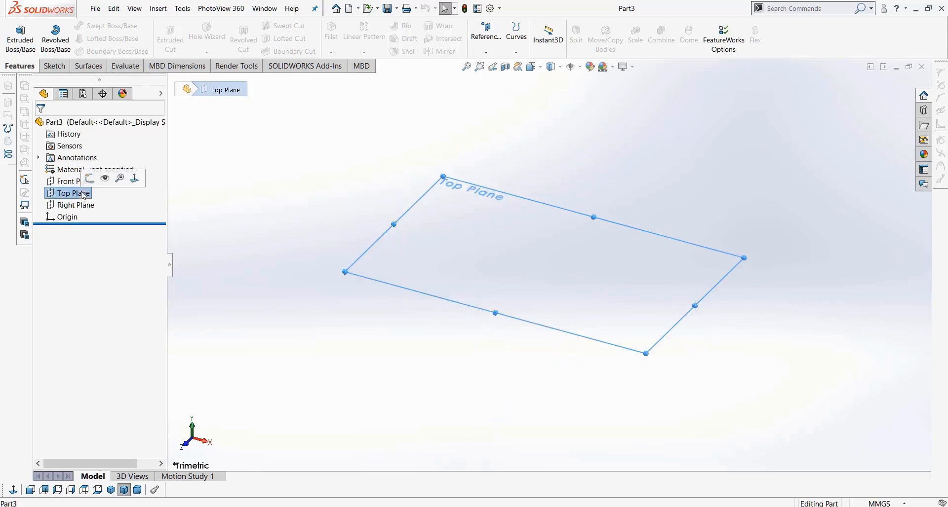
left_click(54, 65)
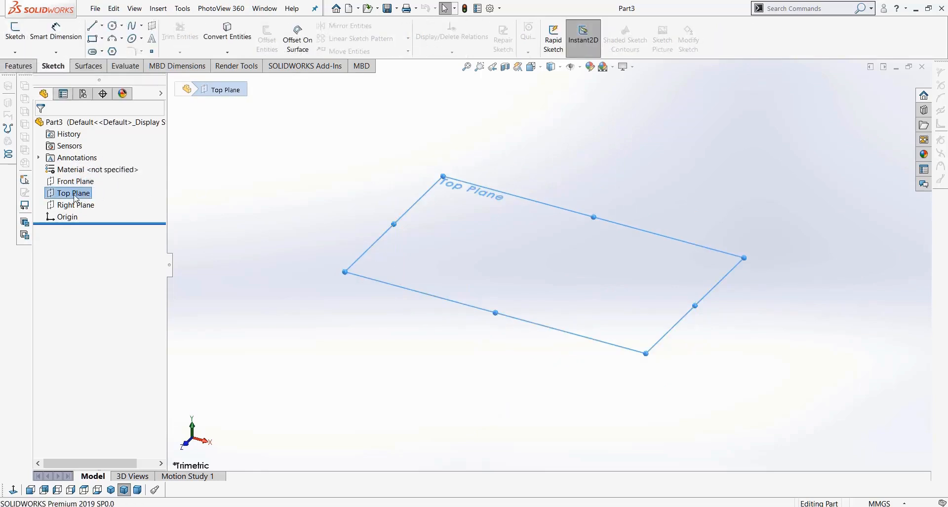
left_click(10, 48)
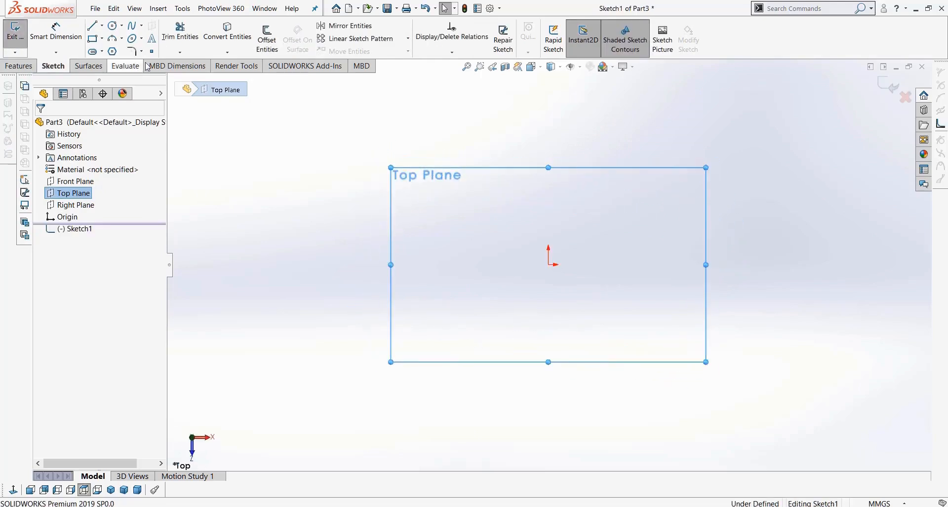
- Sketch a rough quadrilateral around the origin with the Line tool, using freely placed, slightly slanted sides
left_click(101, 25)
left_click(93, 27)
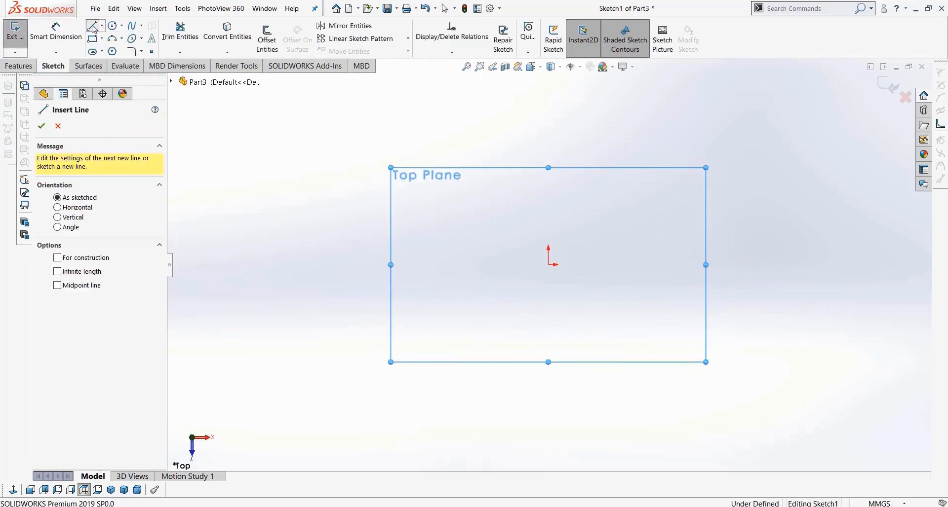
left_click(641, 203)
left_click(637, 197)
left_click(666, 314)
left_click(497, 324)
left_click(478, 201)
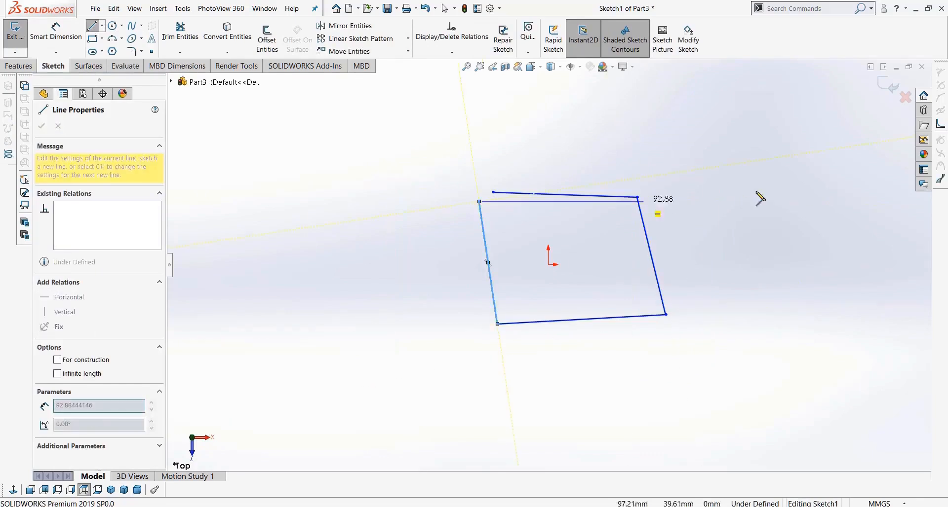
- Delete all lines of the rough quadrilateral around the origin
key("Escape")
left_click_drag(725, 153, 419, 367)
key("Delete")
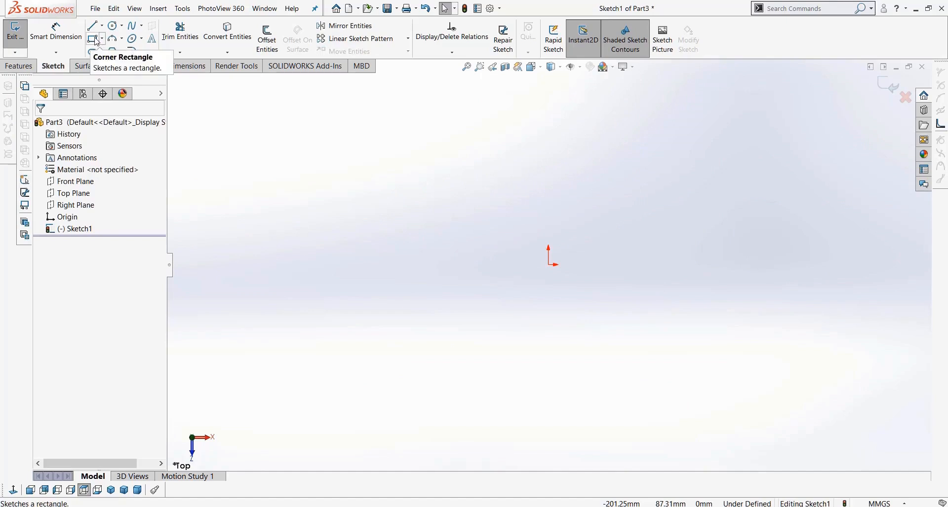
- Sketch a corner rectangle starting at the origin and resize it by its free corner to about 123 by 97 mm
left_click(94, 40)
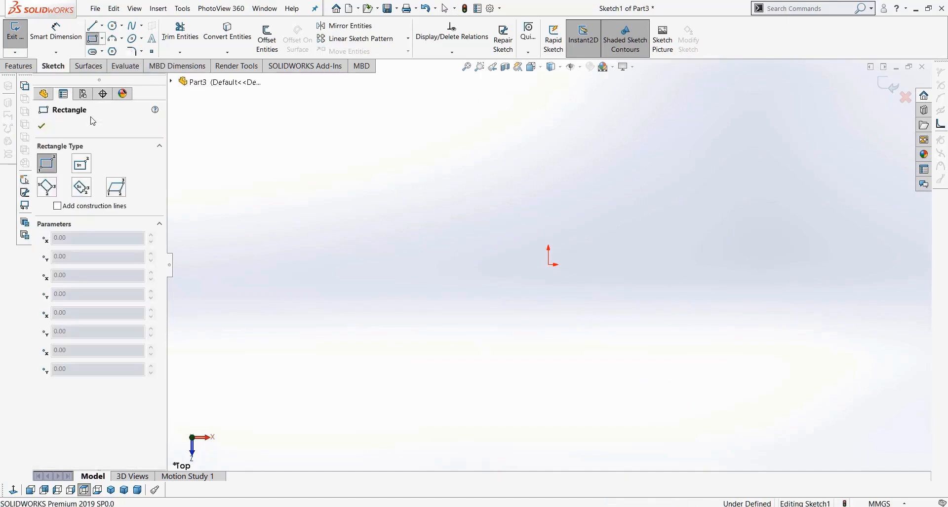
left_click(548, 264)
left_click(756, 82)
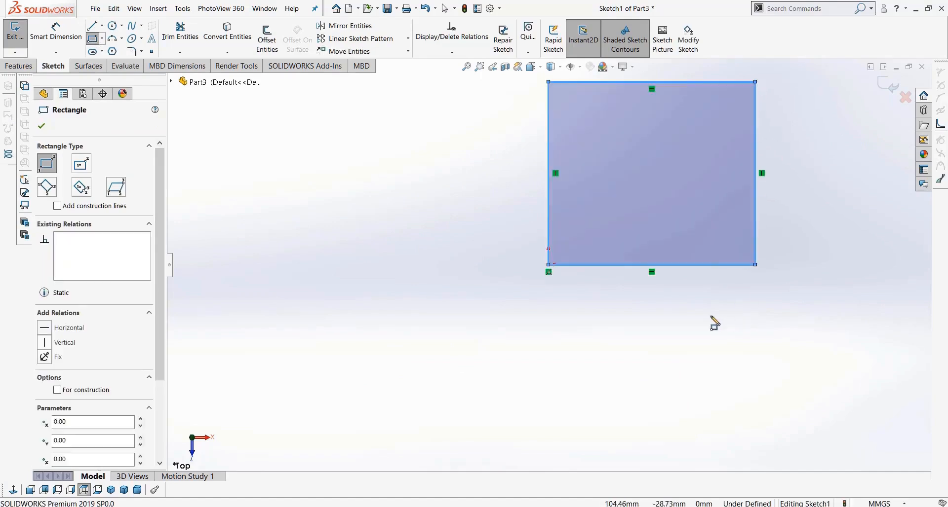
key("Escape")
mouse_move(755, 82)
left_mouse_down()
mouse_move(763, 154)
mouse_move(767, 93)
left_mouse_up()
- Add an Equal relation between the rectangle's lower horizontal edge and its left vertical edge
left_click(656, 314)
left_click(627, 269)
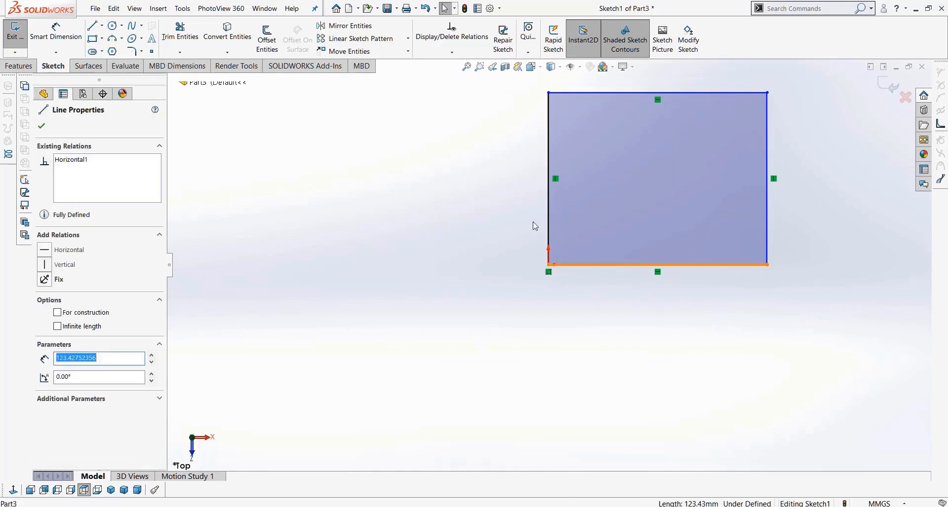
left_click(547, 213, "ctrl")
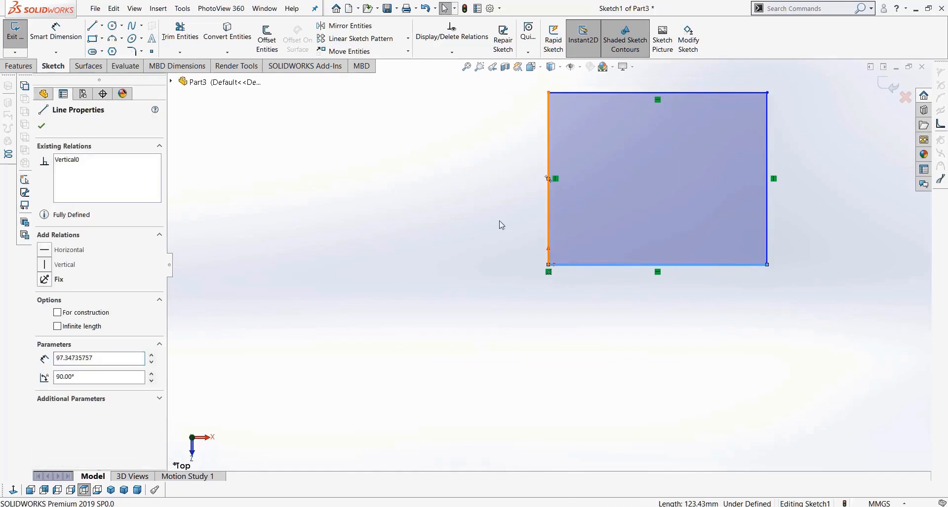
left_click(46, 375)
left_click(487, 384)
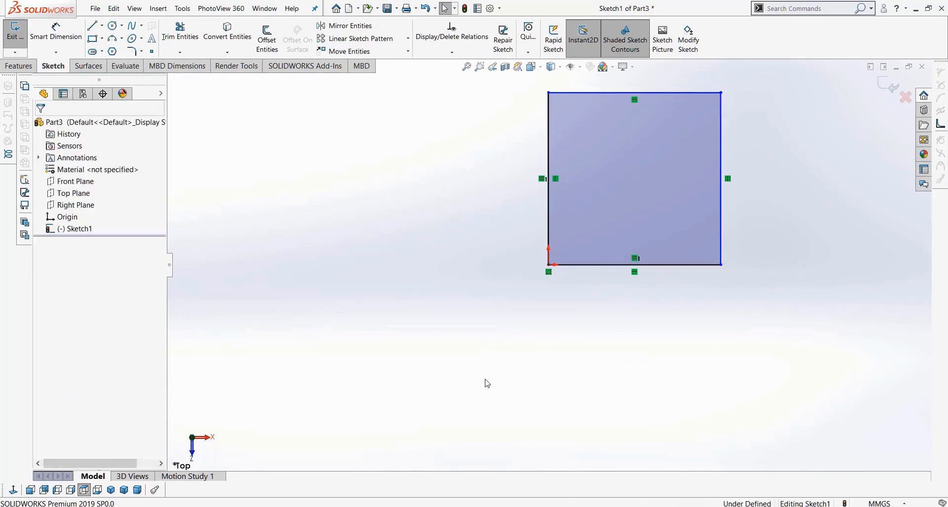
- Extrude the square profile upward into a block about 76 mm high
left_click(19, 66)
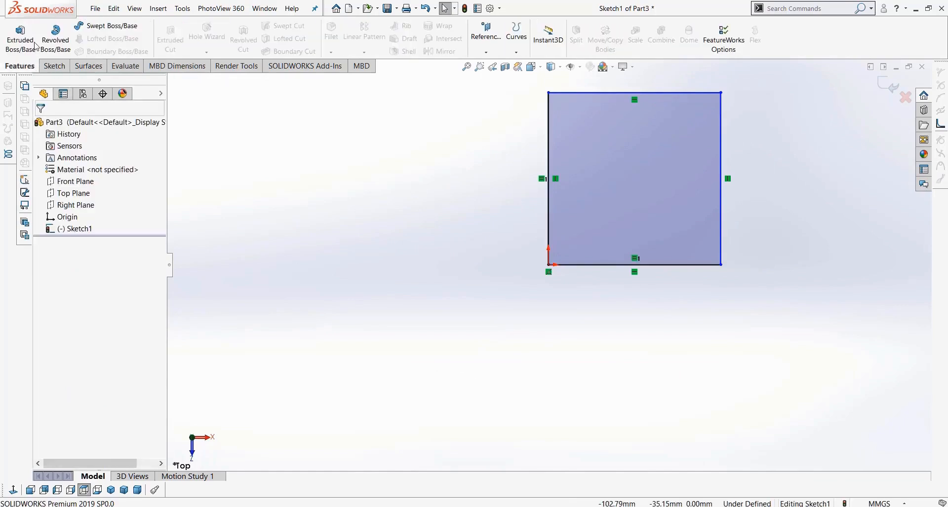
left_click(34, 44)
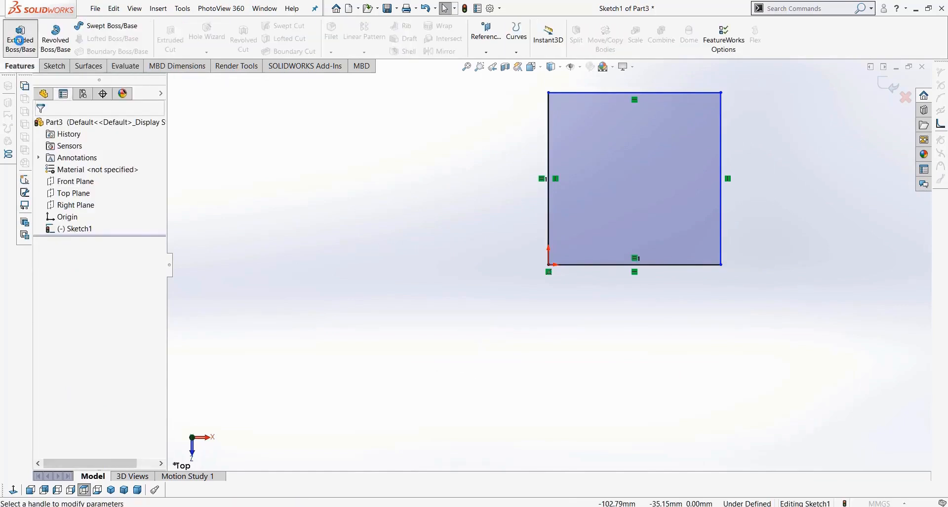
left_click_drag(550, 195, 561, 61)
scroll(182, 250, "up", 3)
left_click(42, 126)
- Start a sketch on the block's top face, view it face-on, and draw a circle near the middle of the face
left_click(529, 132)
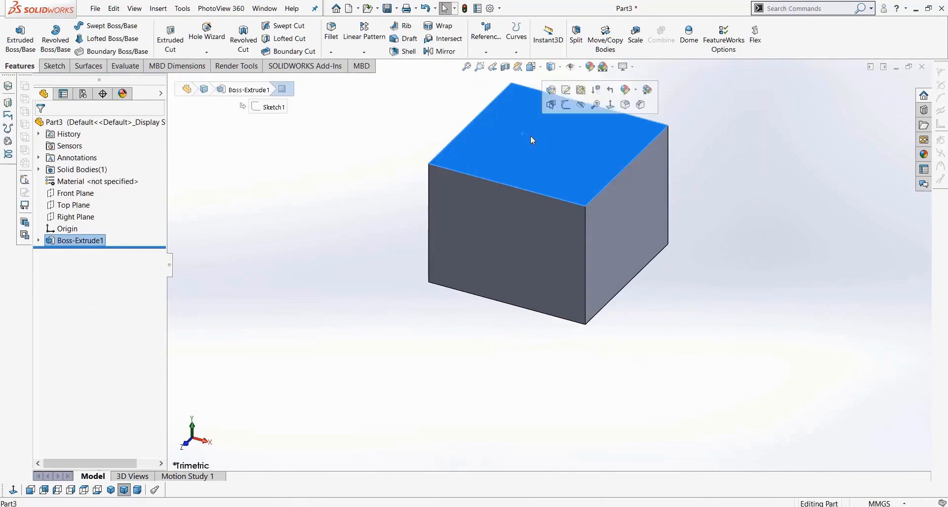
left_click(53, 65)
left_click(15, 33)
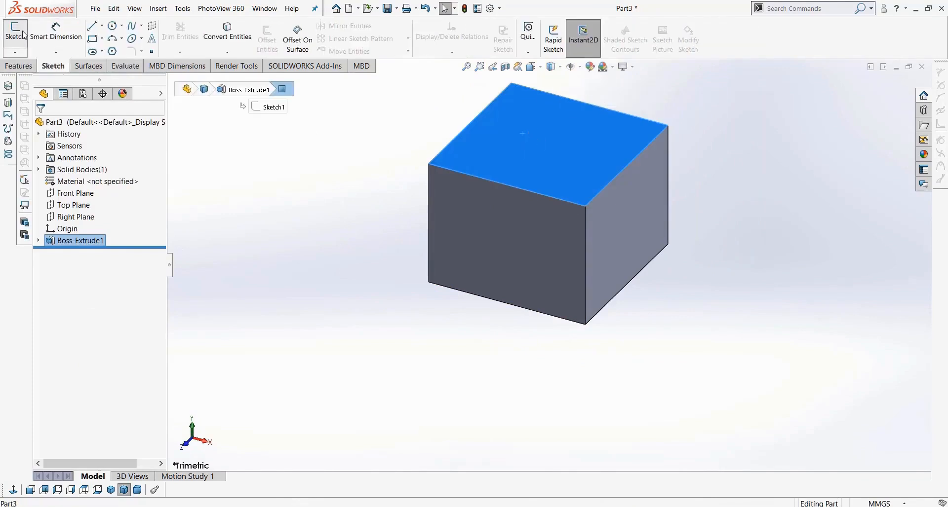
left_click(16, 492)
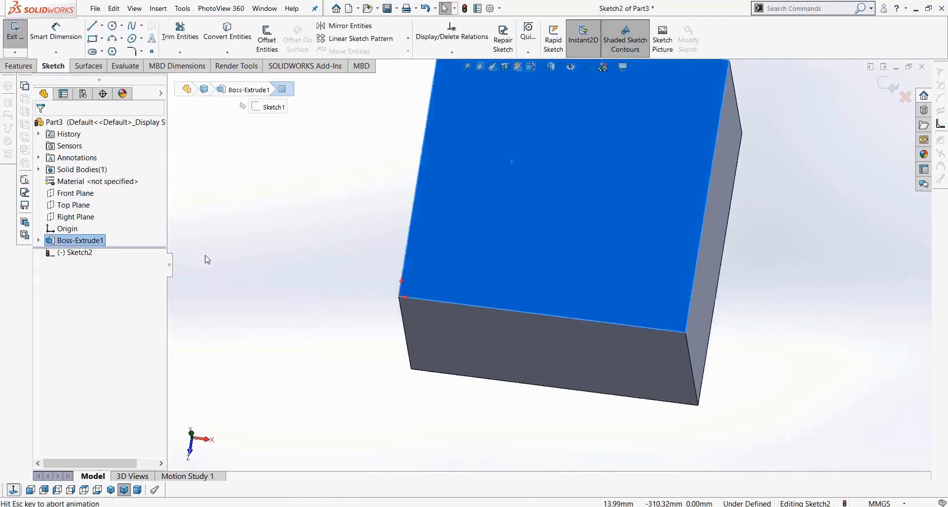
left_click(112, 27)
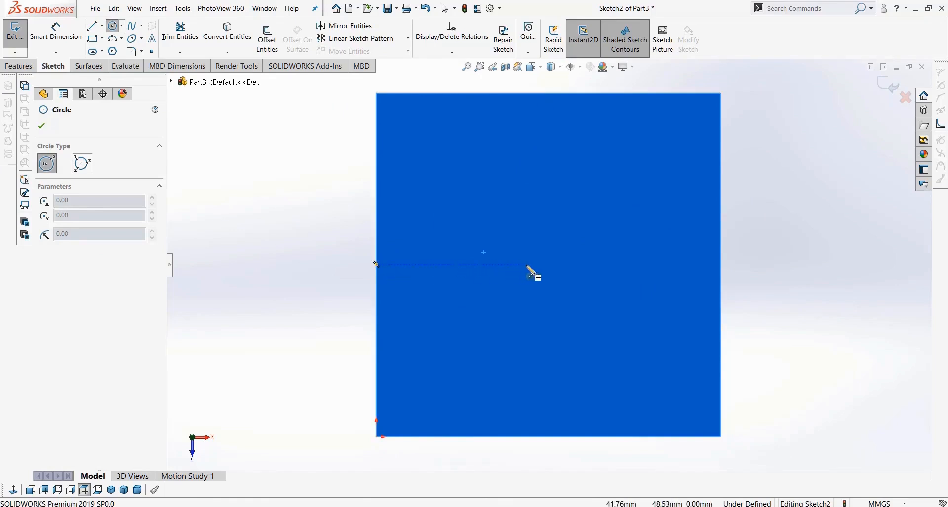
mouse_move(551, 265)
left_mouse_down()
mouse_move(562, 291)
mouse_move(575, 292)
mouse_move(537, 300)
mouse_move(555, 257)
left_mouse_up()
key("Escape")
left_click(785, 280)
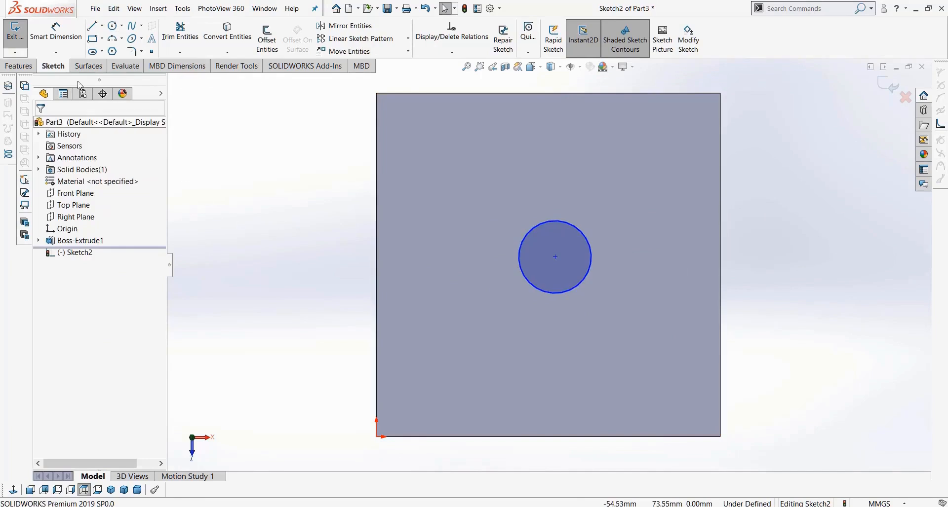
- Draw a horizontal centerline across the top face between the midpoints of its left and right edges
left_click(102, 25)
left_click(114, 51)
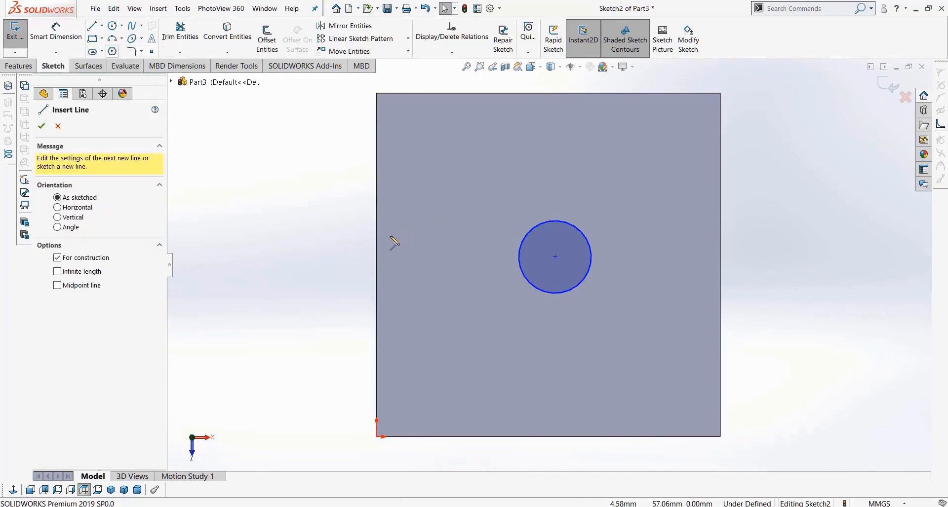
mouse_move(377, 264)
left_mouse_down()
mouse_move(729, 265)
mouse_move(720, 265)
left_mouse_up()
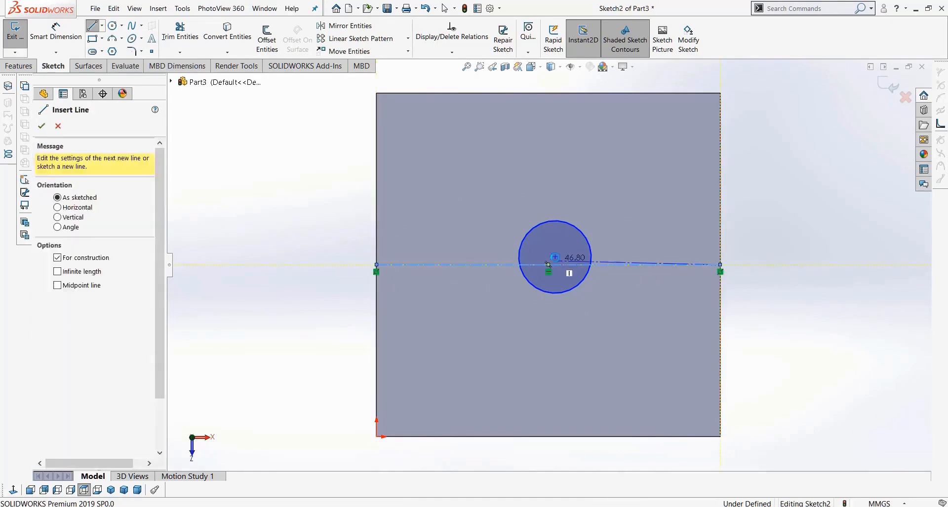
key("Escape")
- Try moving the circle's centre onto the centerline's midpoint, undo the move, and exit the sketch
mouse_move(555, 257)
left_mouse_down()
mouse_move(515, 282)
mouse_move(561, 266)
mouse_move(549, 268)
left_mouse_up()
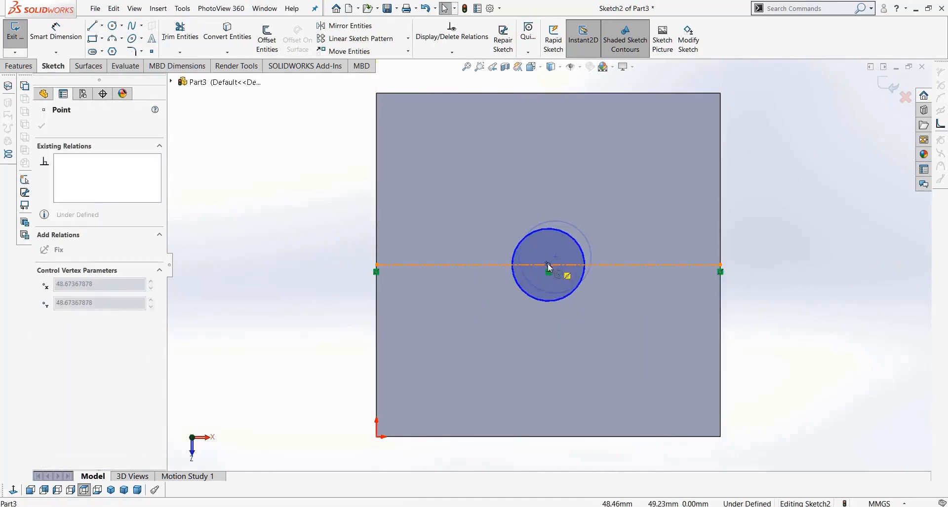
key("ctrl+z")
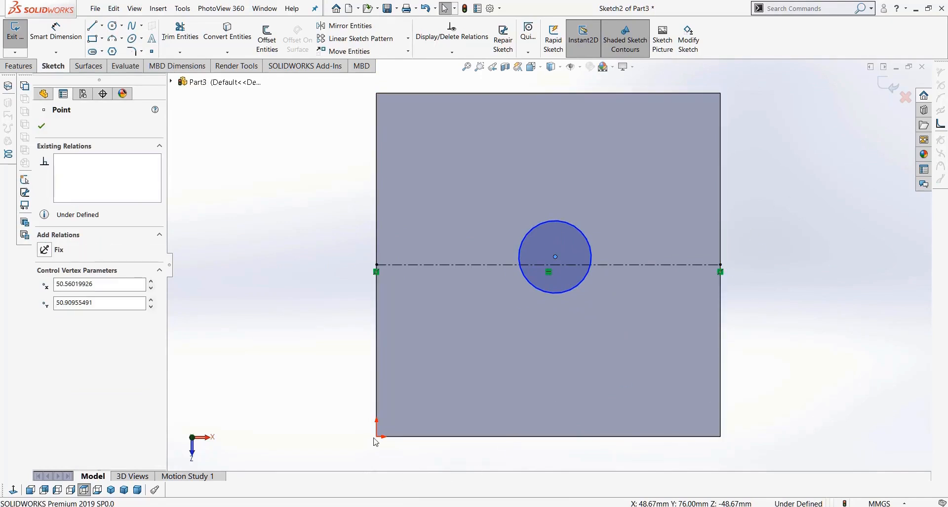
left_click(891, 89)
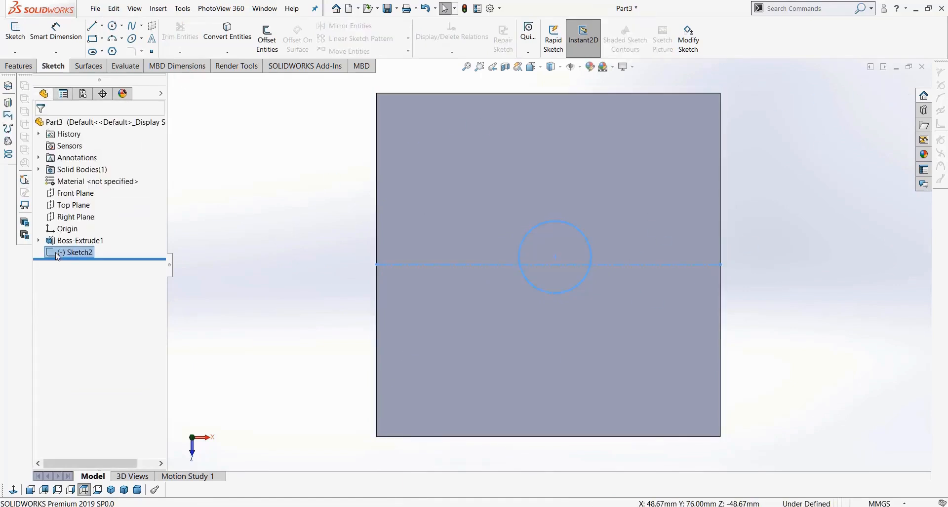
- Delete the circle sketch and the block's Boss-Extrude1 feature
key("Delete")
key("Return")
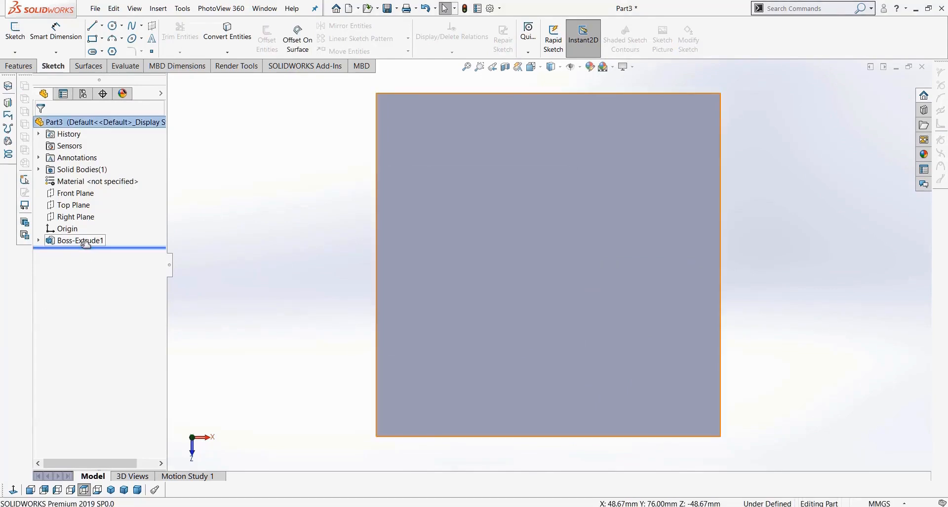
left_click(85, 242)
key("Delete")
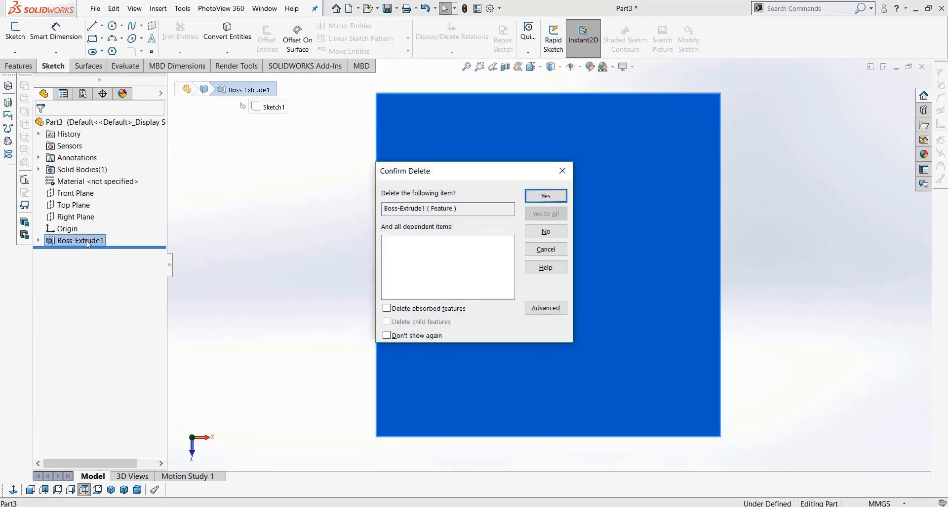
key("Return")
- Reopen Sketch1 for editing and delete the whole square from it
left_click(87, 230)
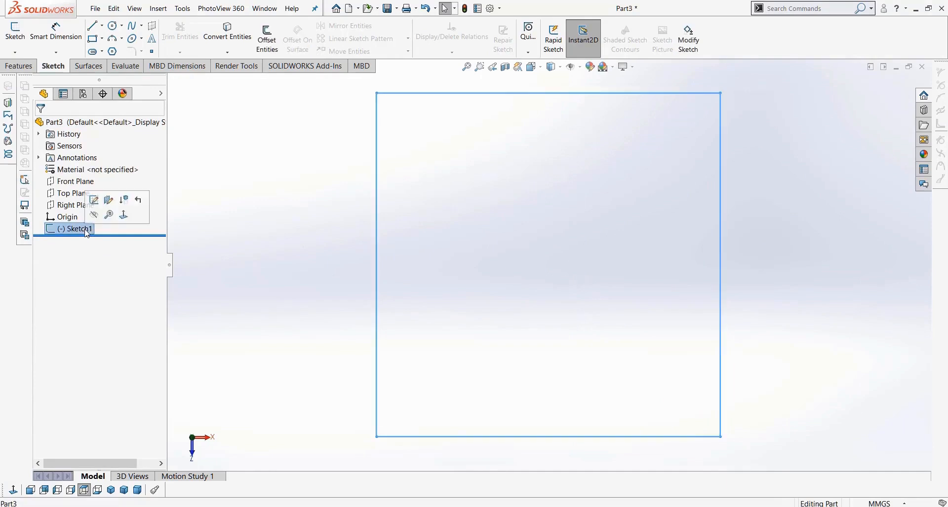
right_click(76, 234)
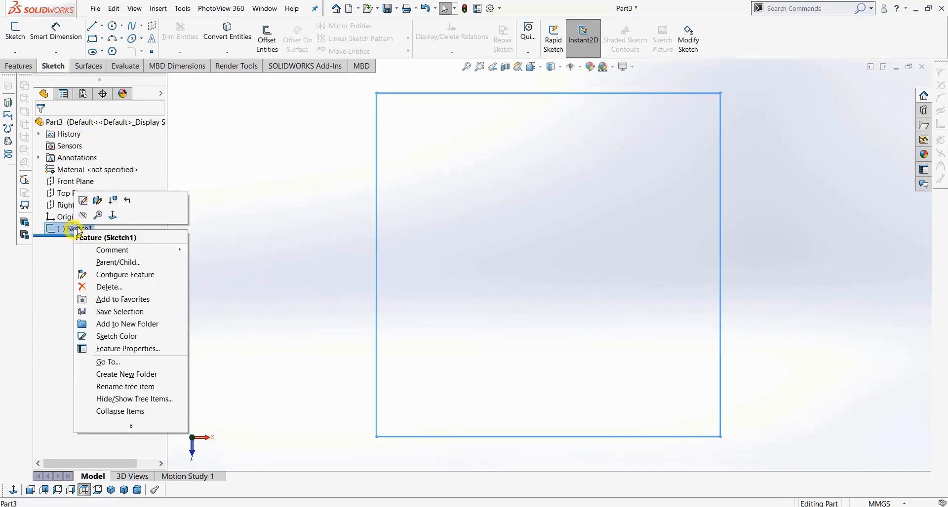
left_click(78, 199)
scroll(358, 355, "up", 3)
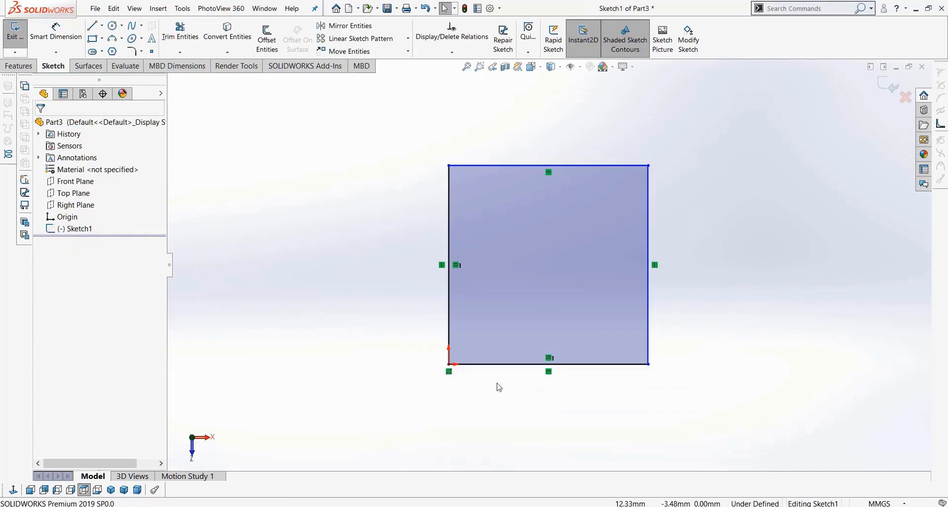
left_click(514, 309)
key("Delete")
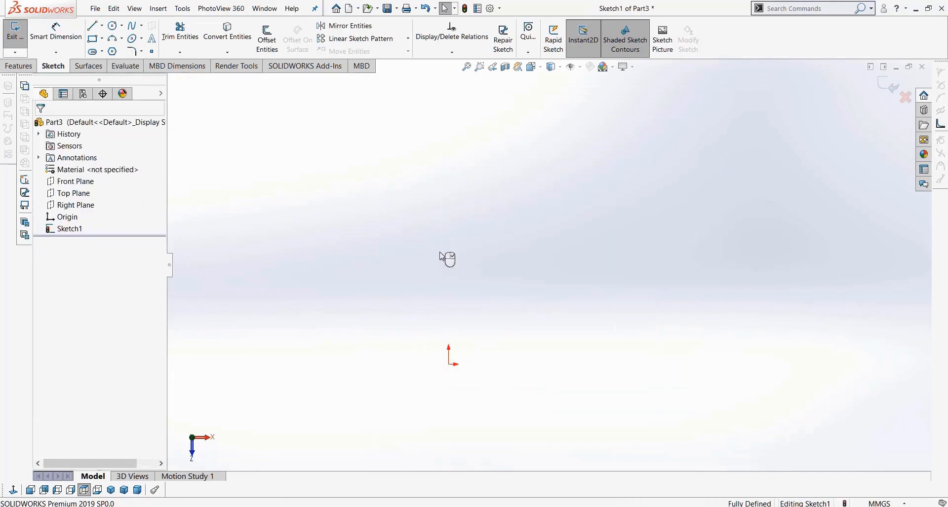
- Sketch a corner rectangle about 97 mm tall that surrounds the origin
left_click(102, 38)
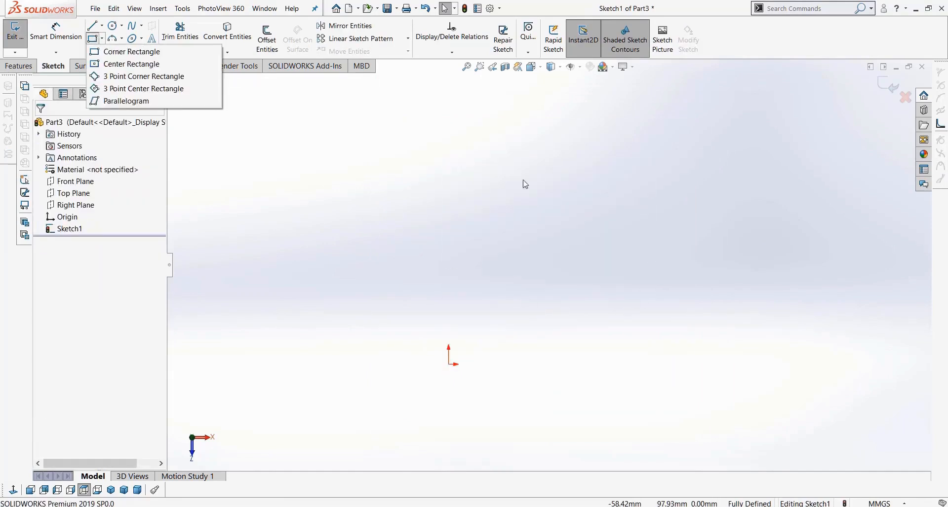
left_click(141, 51)
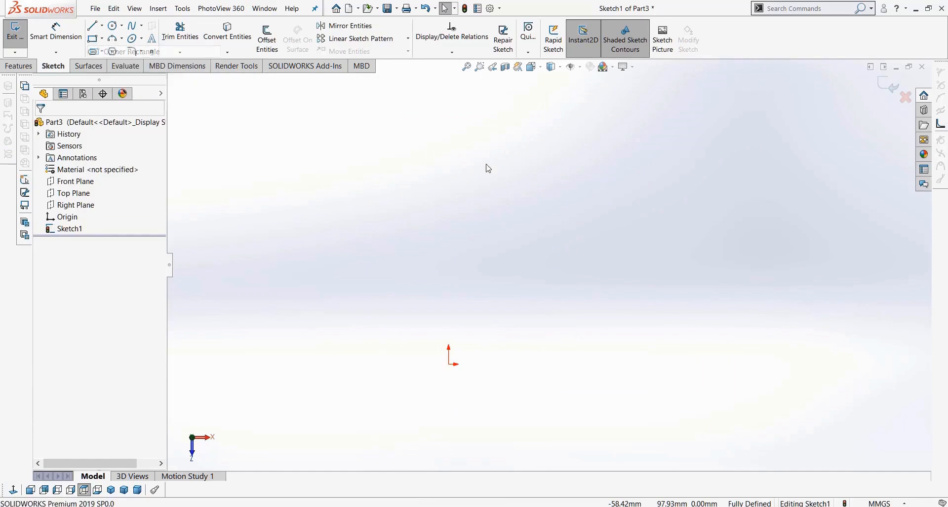
left_click(574, 257)
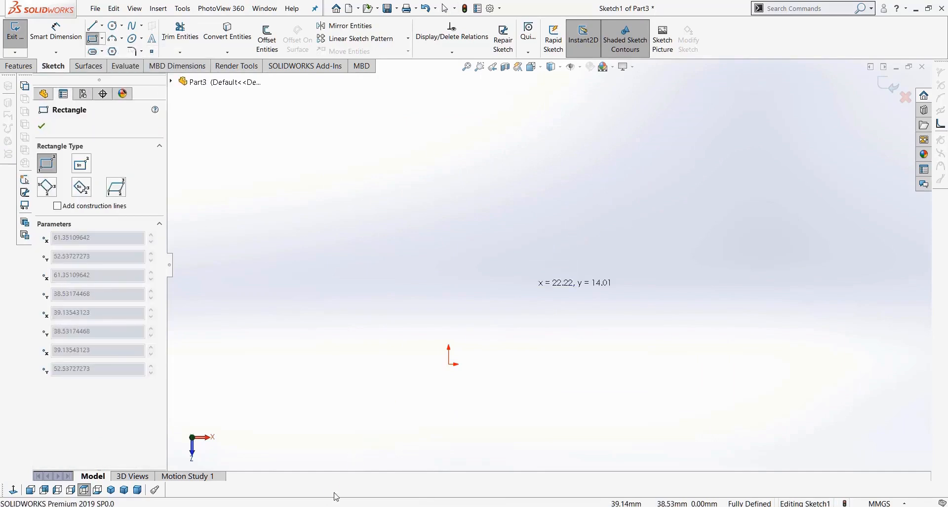
left_click(322, 455)
key("Escape")
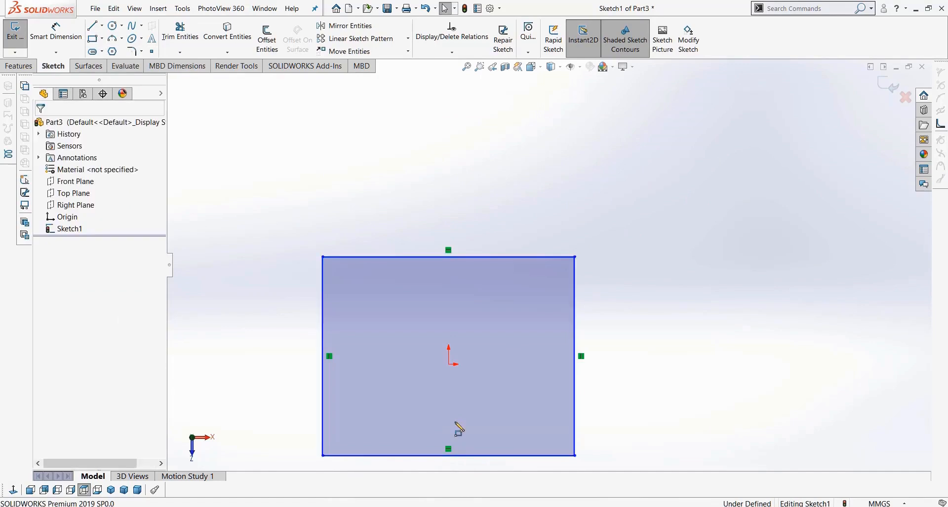
- Dimension the rectangle's left vertical side to 50 mm
left_click(55, 30)
left_click(324, 336)
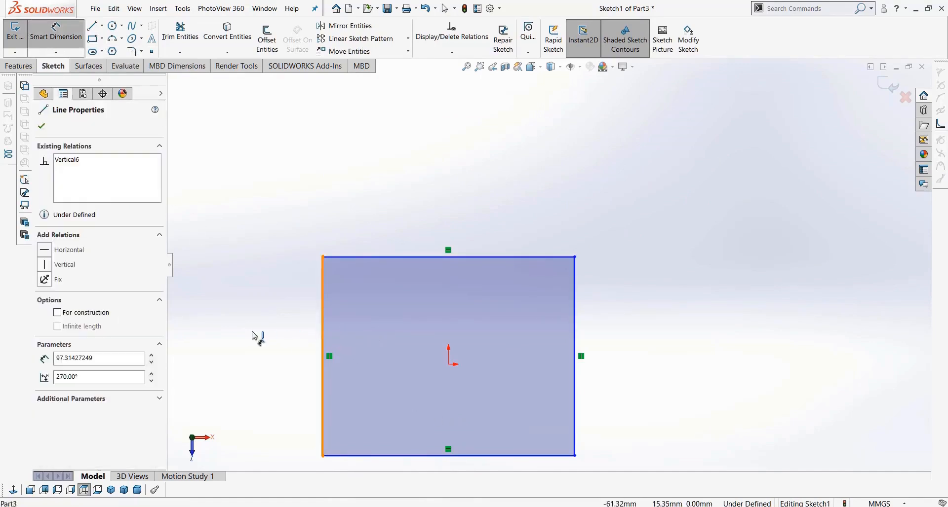
left_click(253, 334)
type("50")
key("Return")
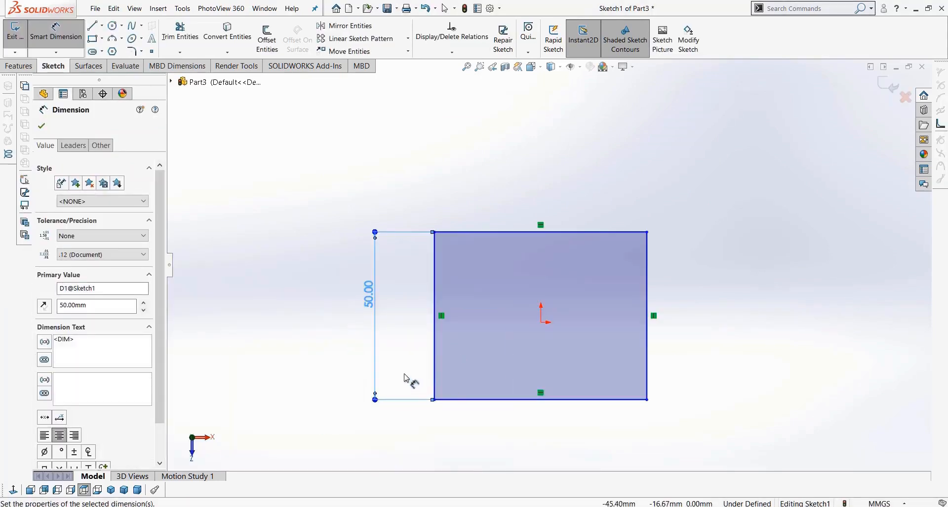
- Dimension the distance from the origin to the rectangle's upper edge as 25 mm
left_click(541, 323)
left_click(563, 232)
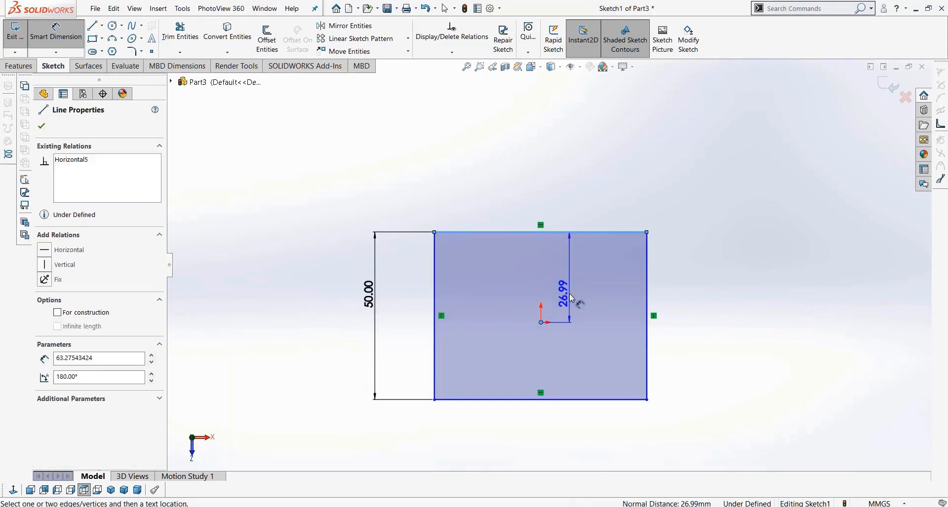
left_click(719, 300)
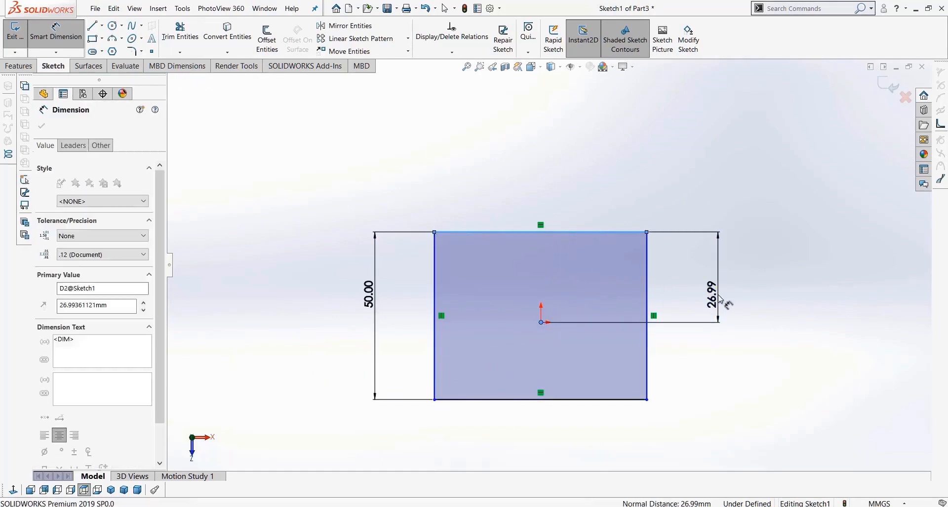
type("25")
key("Return")
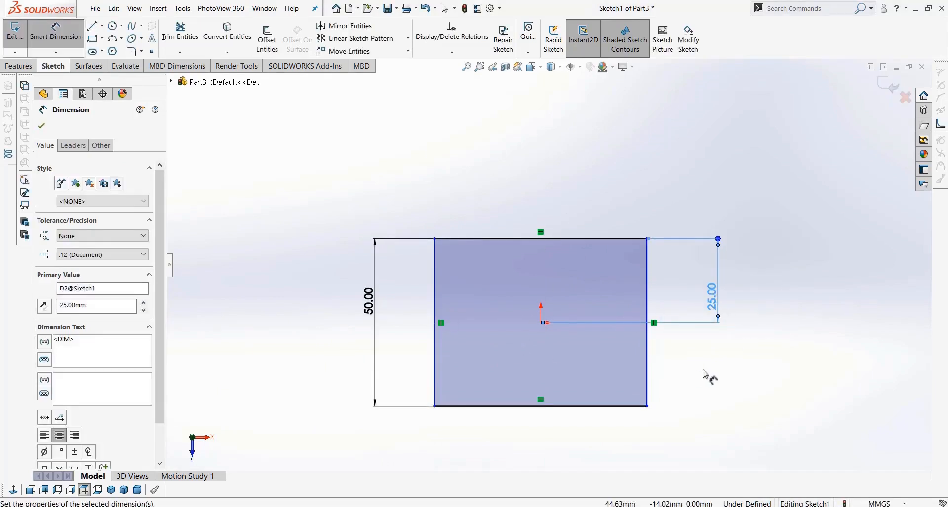
- Leave dimensioning and delete the whole rectangle with its dimensions from the sketch
key("Escape")
left_click_drag(751, 183, 296, 452)
key("Delete")
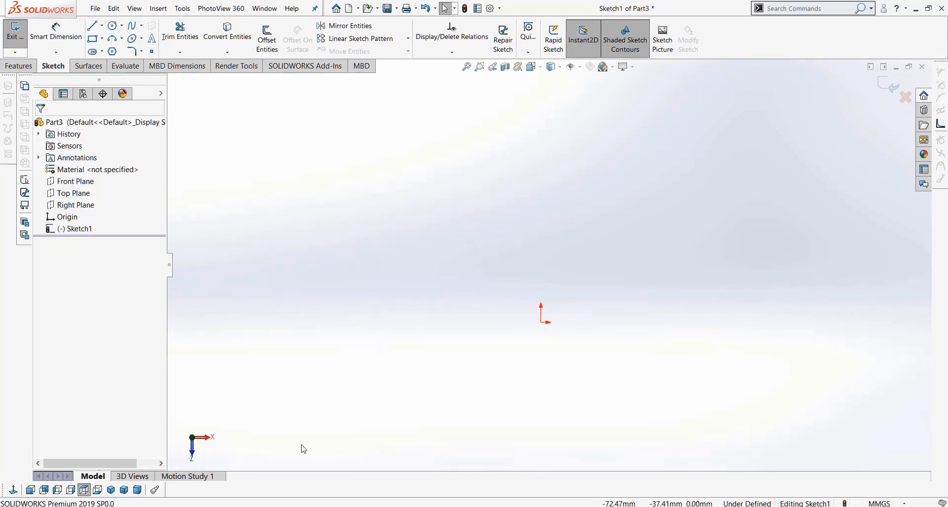
- Sketch a center rectangle about 115 mm wide, centred on the origin
left_click(101, 39)
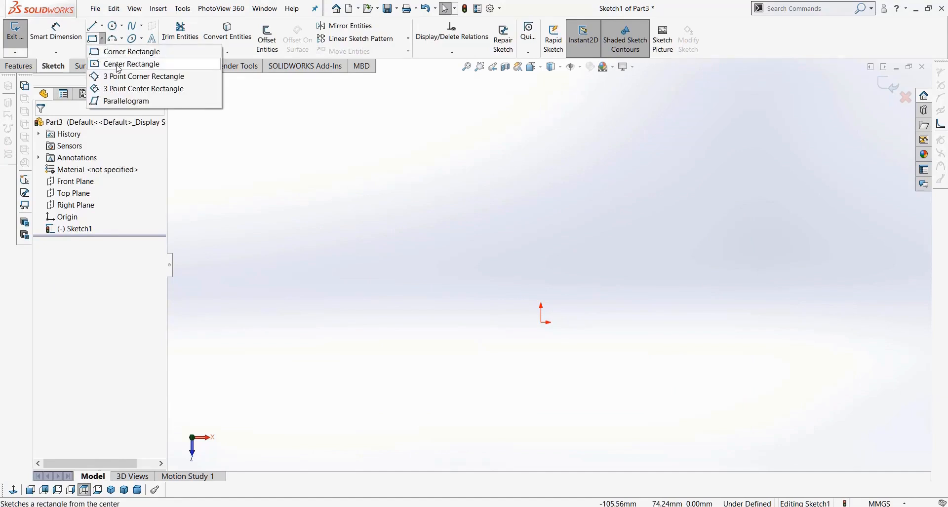
left_click(119, 68)
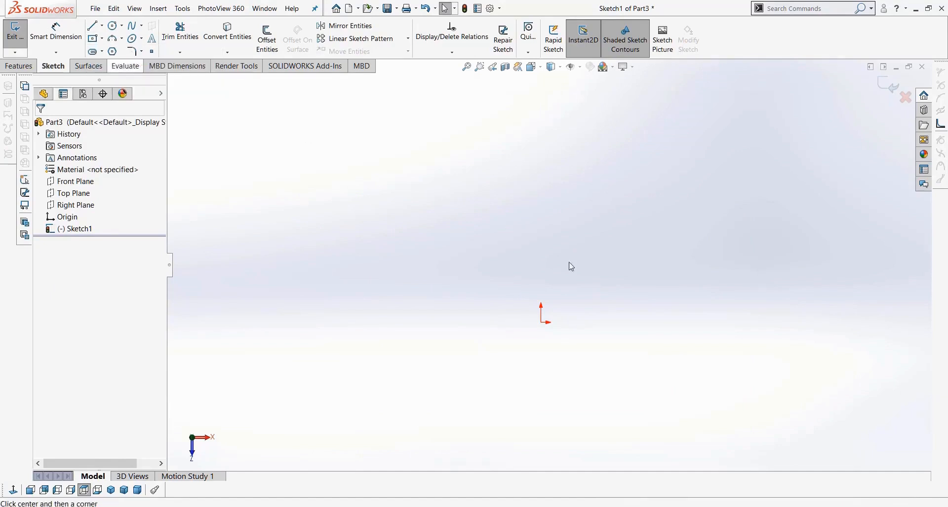
left_click(541, 322)
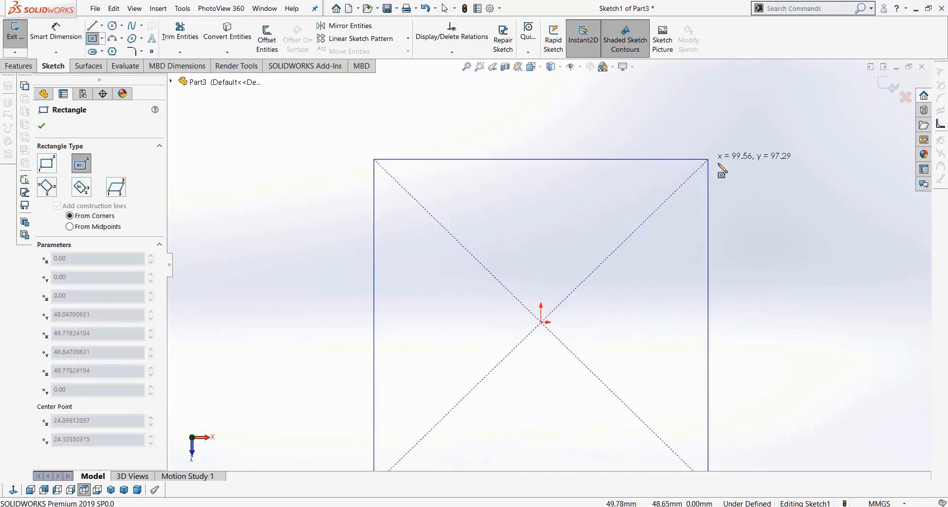
left_click(734, 191)
scroll(705, 330, "up", 2)
scroll(661, 325, "down", 1)
key("Escape")
scroll(664, 326, "up", 1)
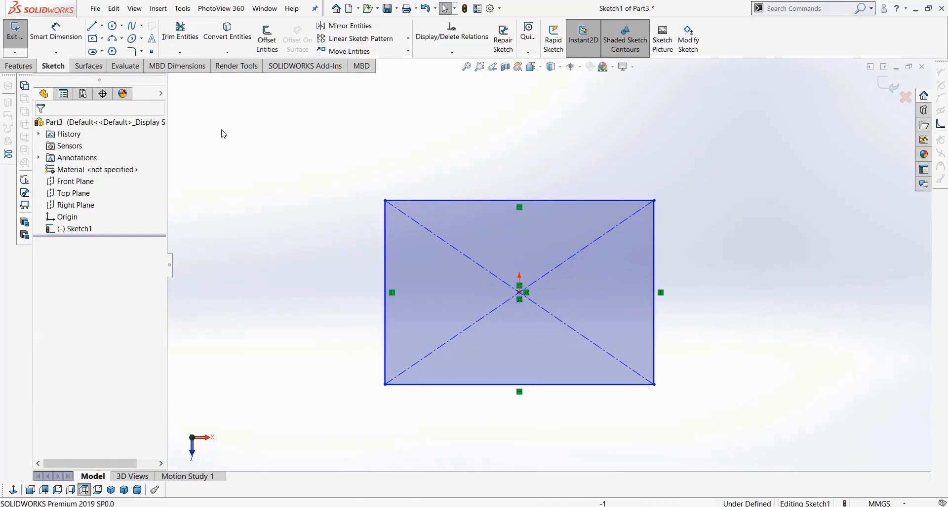
- Dimension the rectangle's lower horizontal edge to 50 mm
left_click(57, 31)
left_click(504, 386)
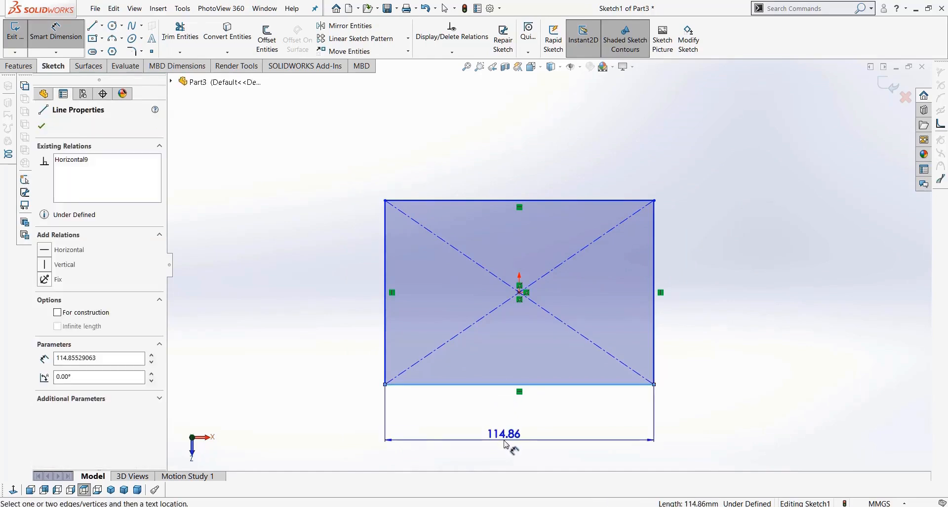
left_click(509, 441)
type("50")
key("Return")
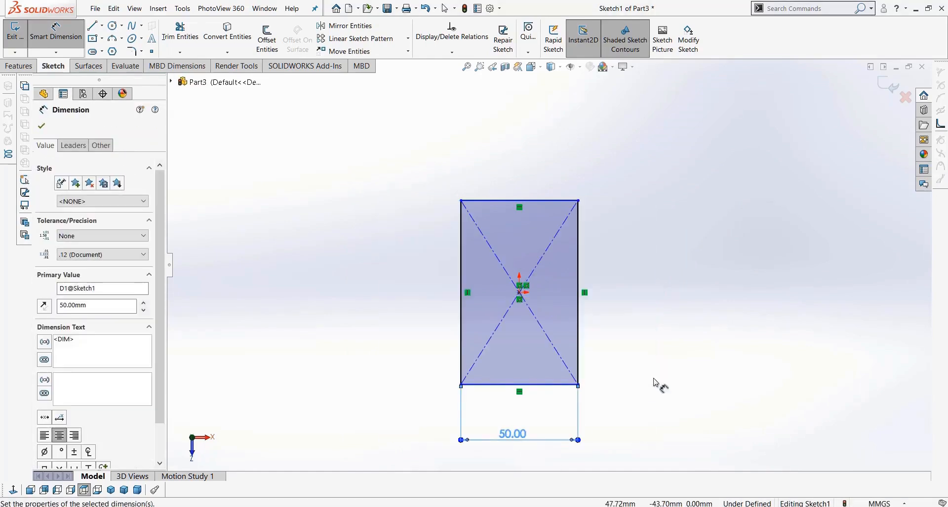
key("Escape")
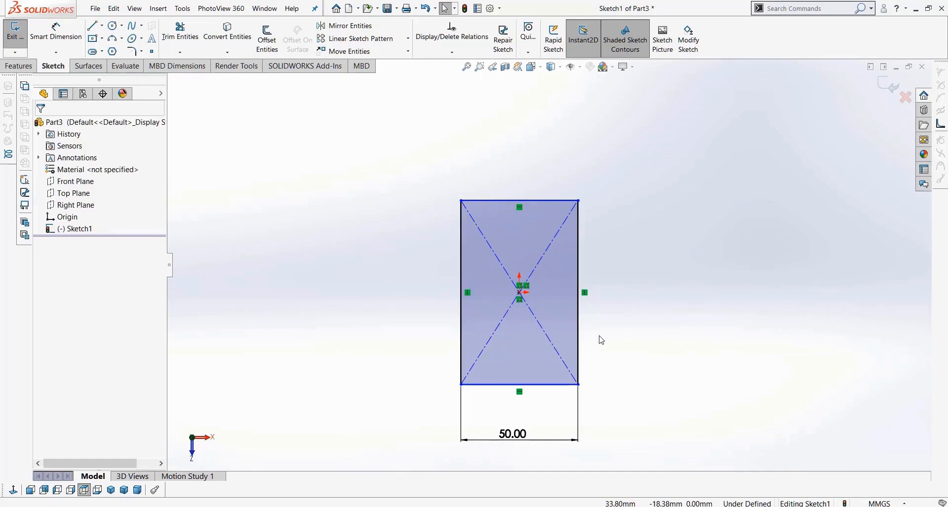
- Add an Equal relation between the rectangle's lower edge and its right side
left_click(548, 386)
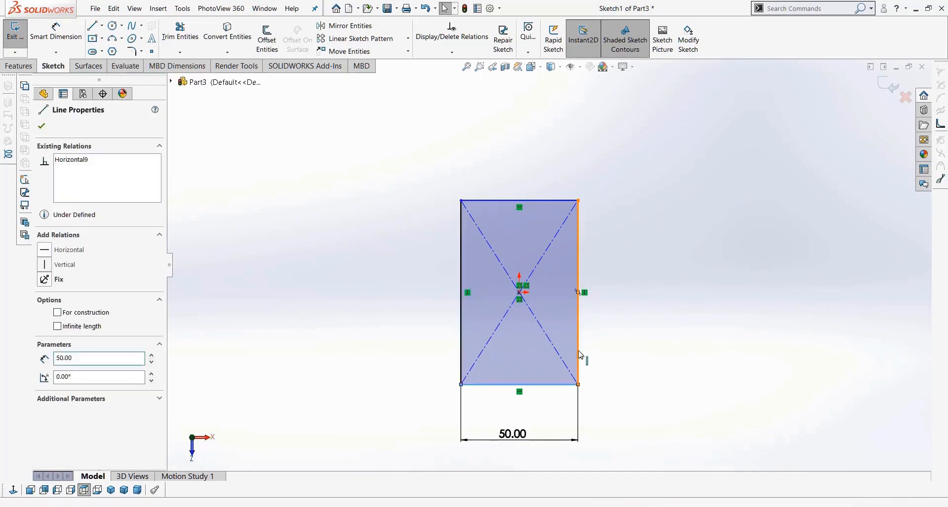
left_click(579, 356, "ctrl")
left_click(44, 376)
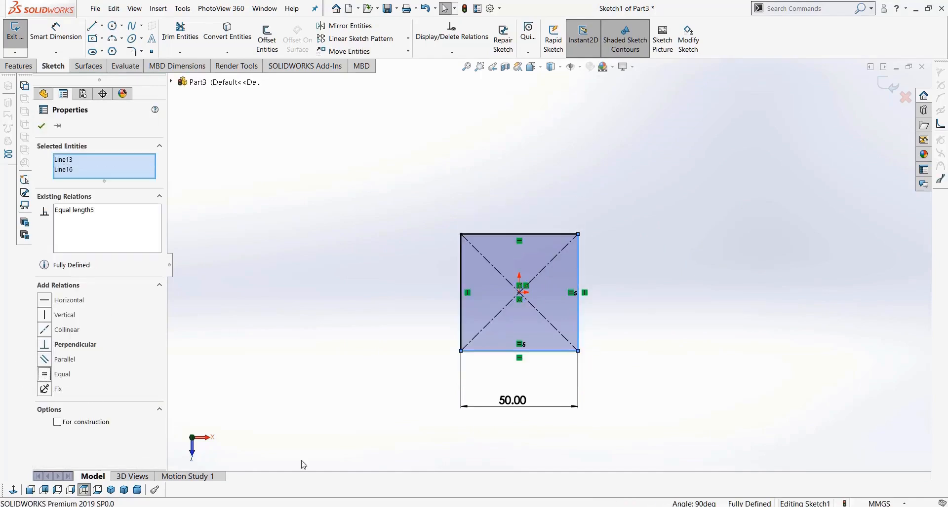
left_click(353, 364)
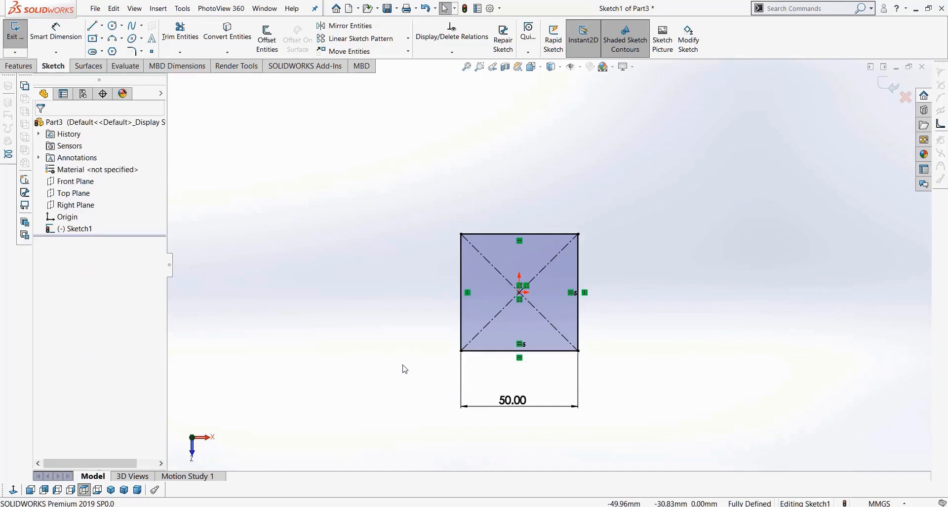
- Sketch a separate horizontal line above and to the right of the square
left_click(92, 25)
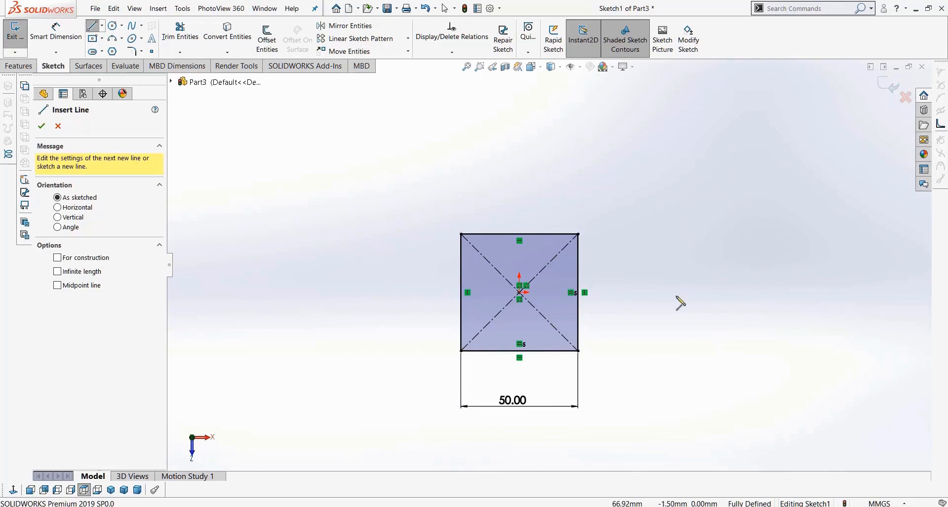
left_click(584, 164)
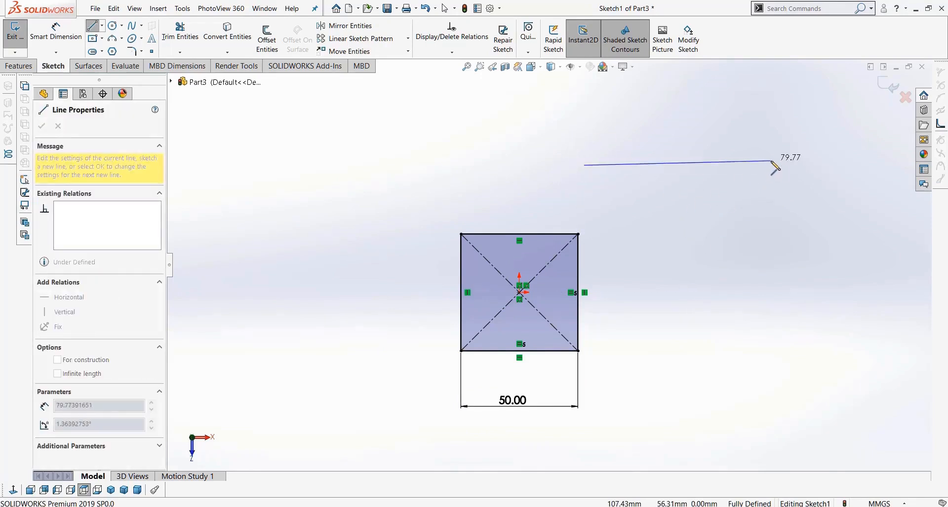
left_click(705, 165)
key("Escape")
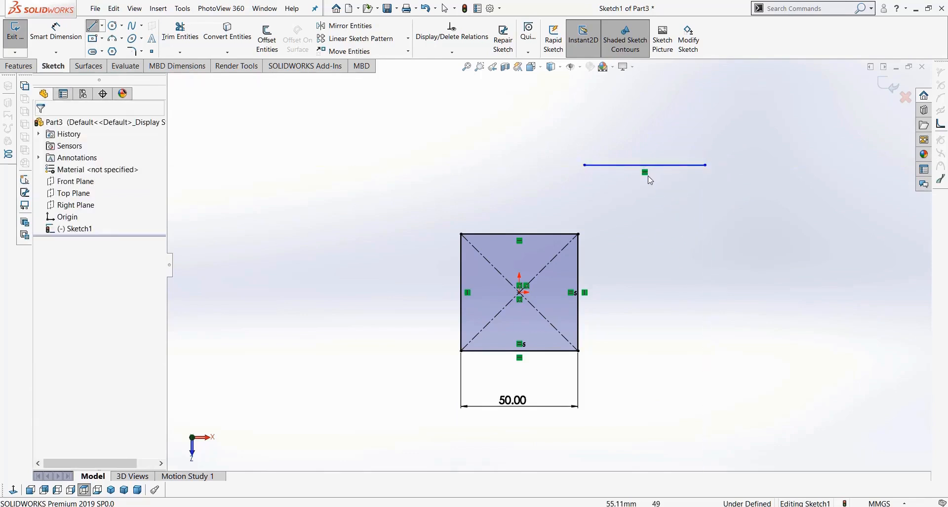
- Tilt the separate line by moving its right endpoint down, and restore it with a Horizontal relation
left_click_drag(706, 165, 697, 200)
left_click(657, 188)
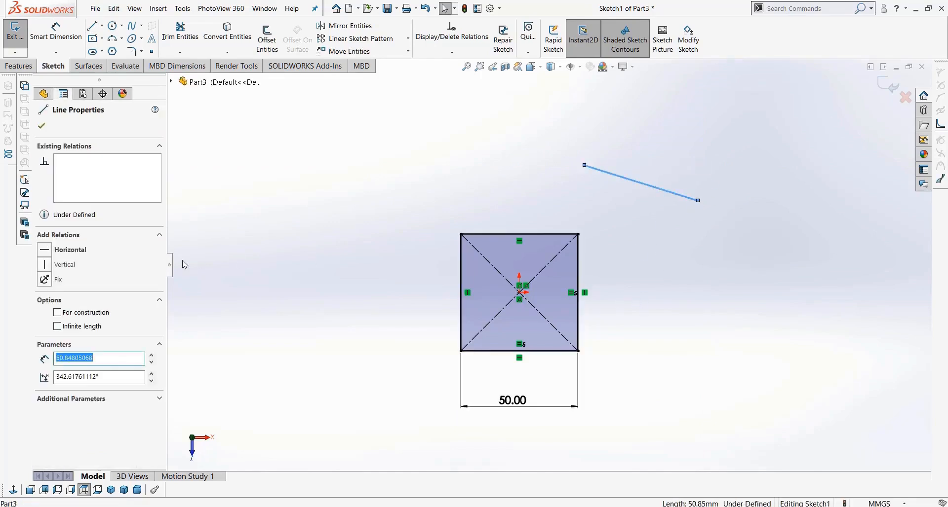
left_click(45, 250)
left_click(707, 213)
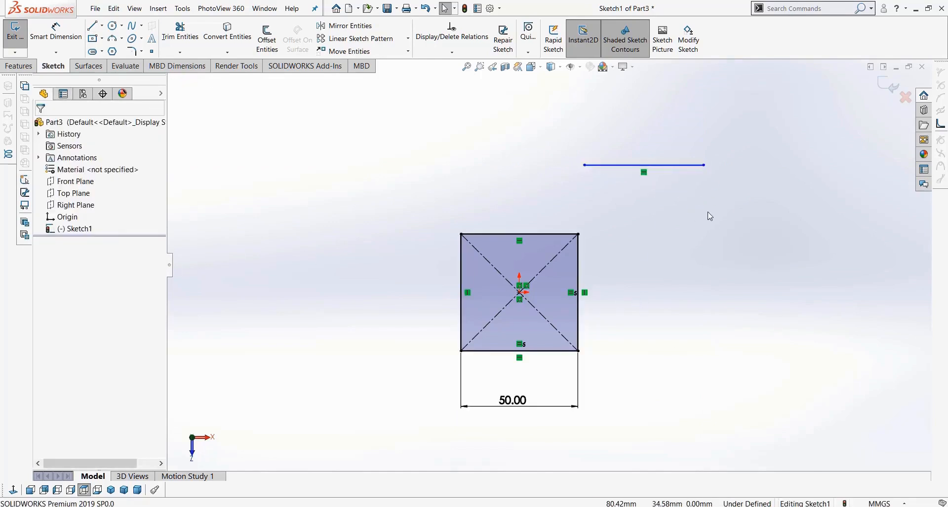
- Try adding a Vertical relation to the horizontal line, and delete that relation again
left_click(672, 168)
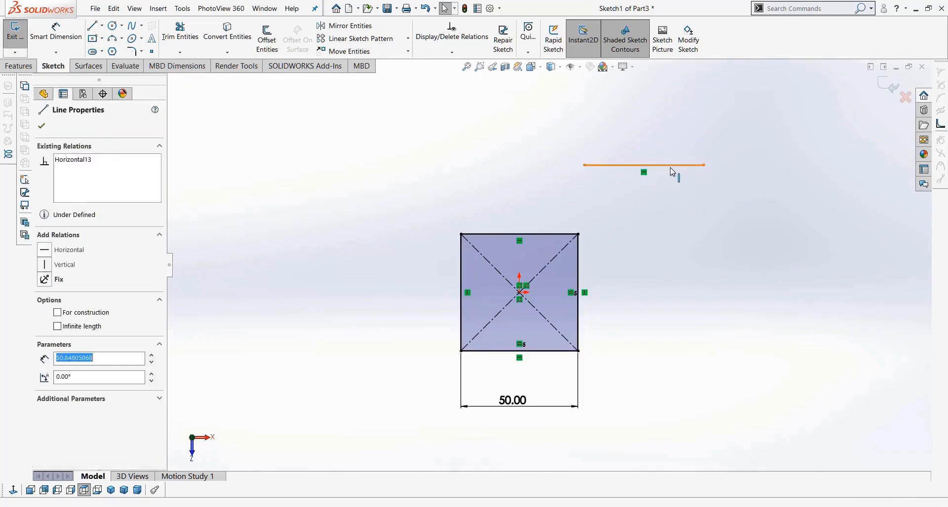
left_click(45, 265)
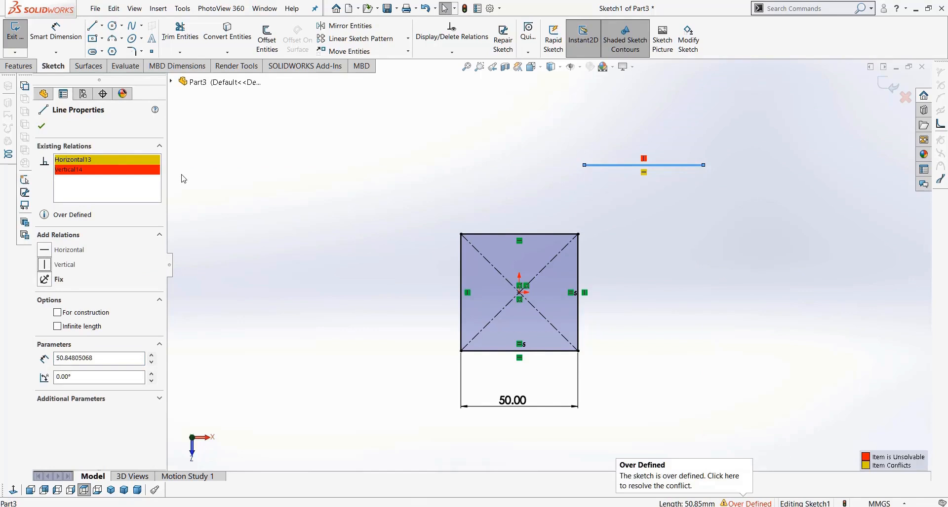
left_click(703, 193)
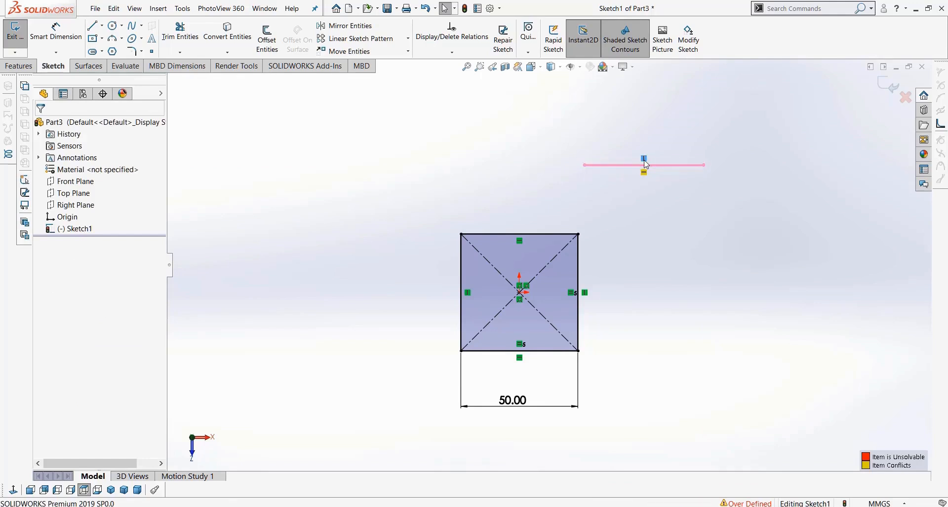
key("Delete")
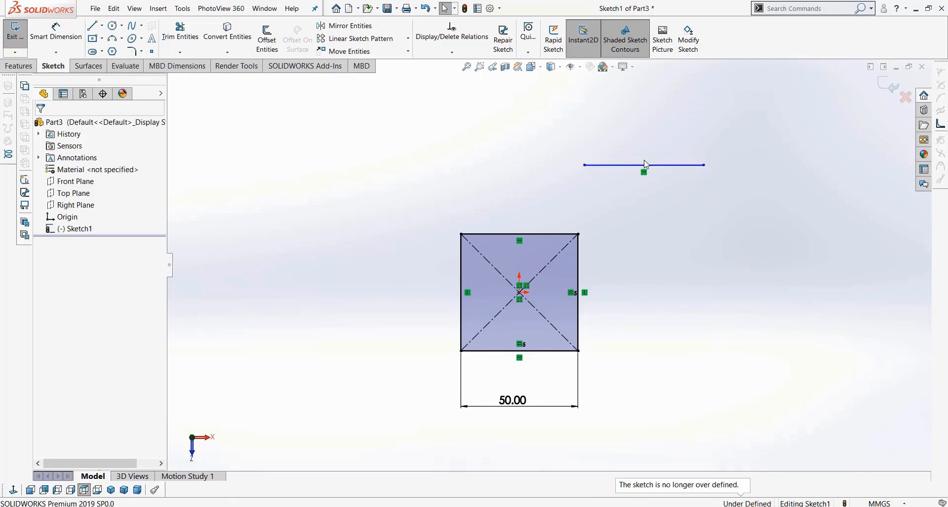
- Delete the separate horizontal line outside the square
left_click_drag(792, 122, 619, 217)
key("Delete")
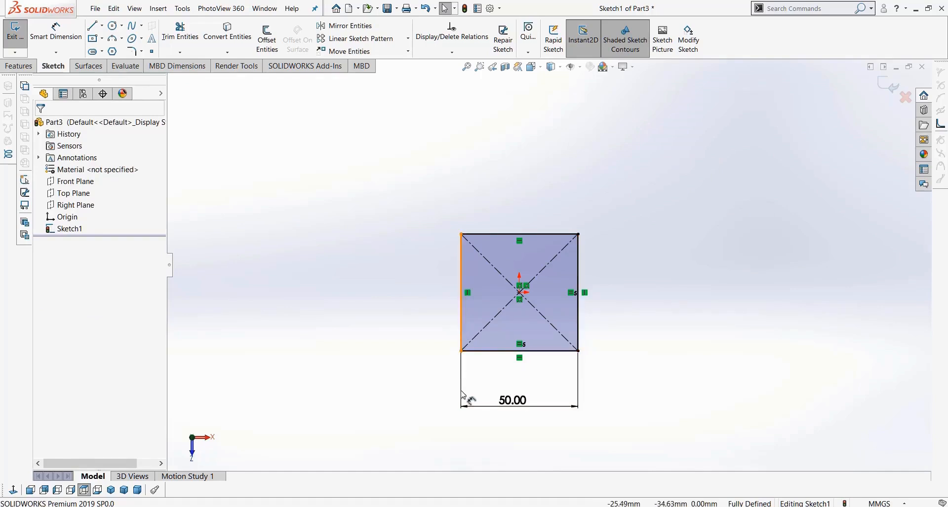
- Try to add a second dimension on the square's left side, and cancel it instead of making it driven
left_click(47, 32)
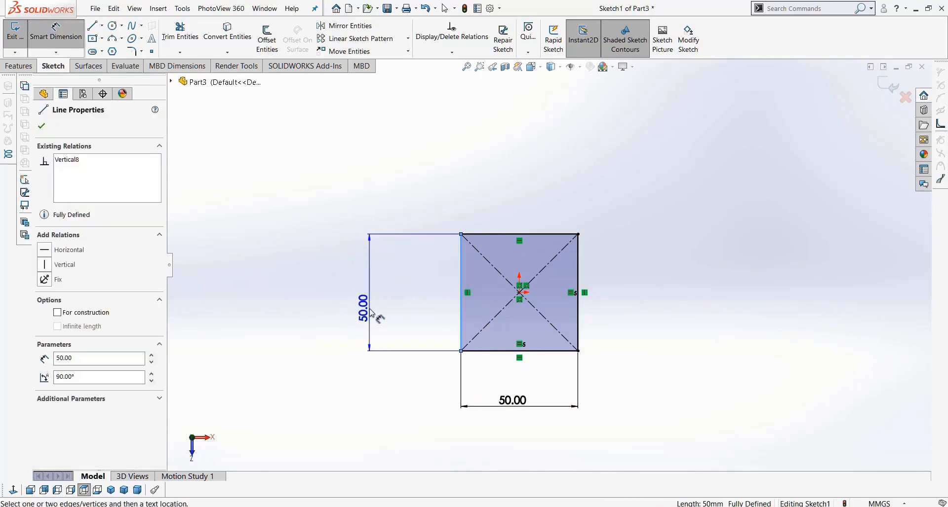
left_click(357, 291)
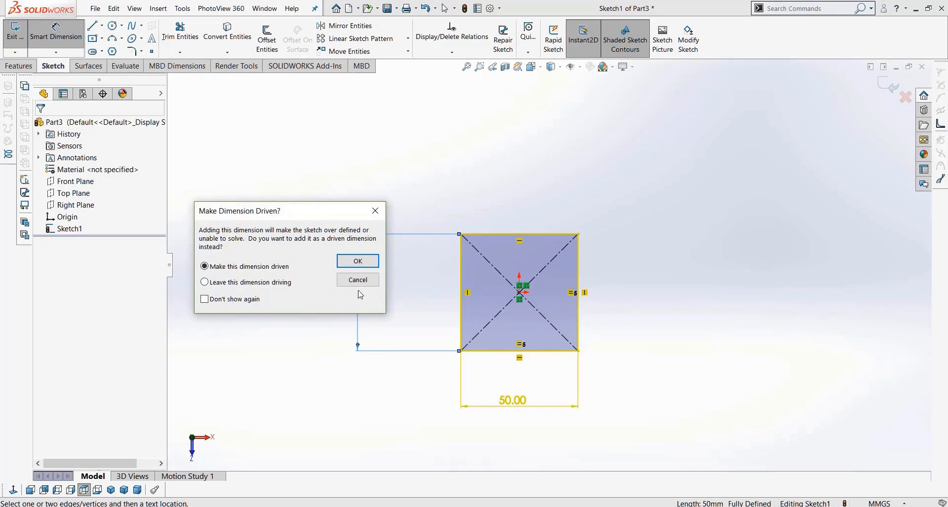
left_click(358, 280)
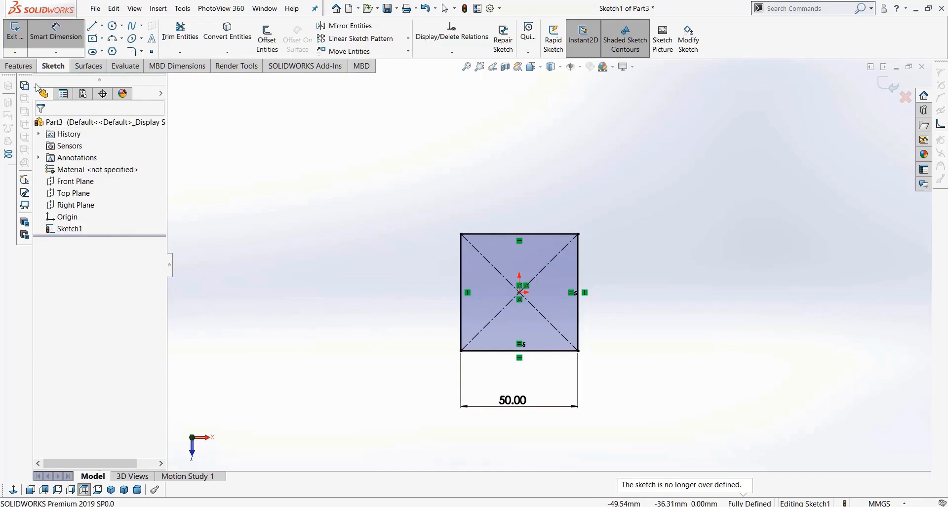
- Set up a Boss-Extrude of the square sketch with a Blind depth of 50 mm
left_click(29, 69)
left_click(20, 35)
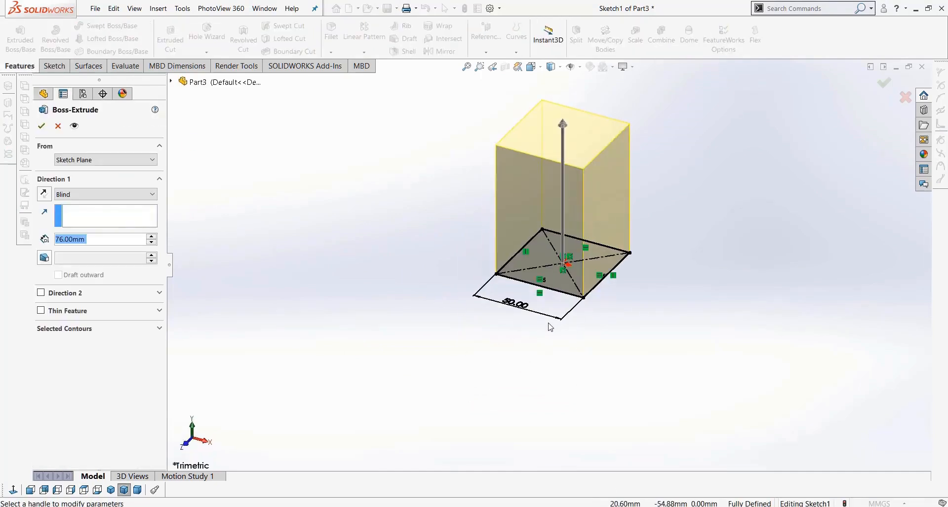
left_click_drag(112, 242, 0, 240)
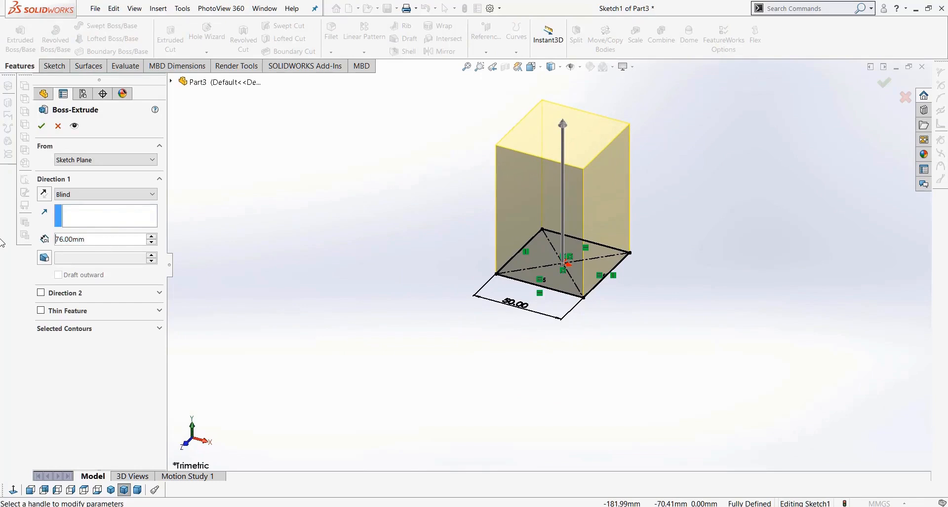
type("50")
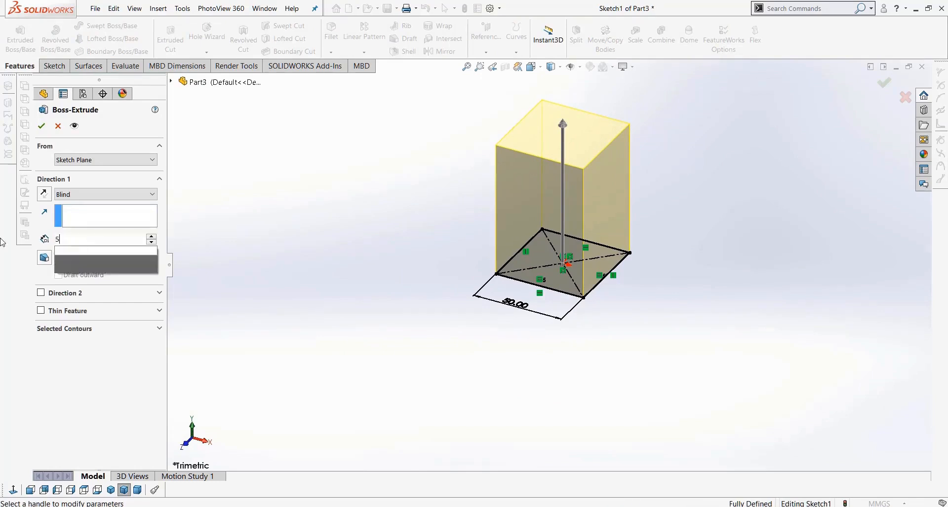
key("Return")
scroll(573, 279, "down", 3)
scroll(572, 279, "up", 1)
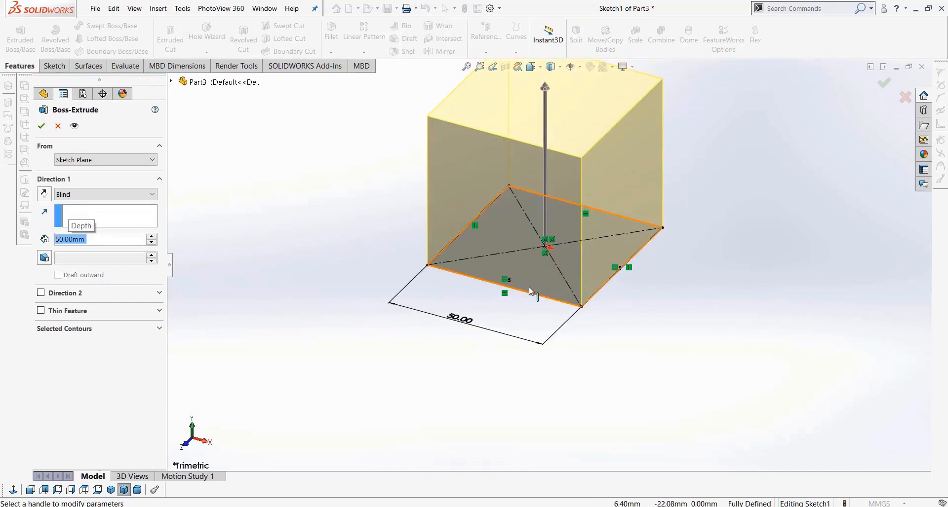
- Keep the Blind end condition and reverse the extrusion so it runs downward from the sketch plane
left_click(91, 197)
left_click(90, 201)
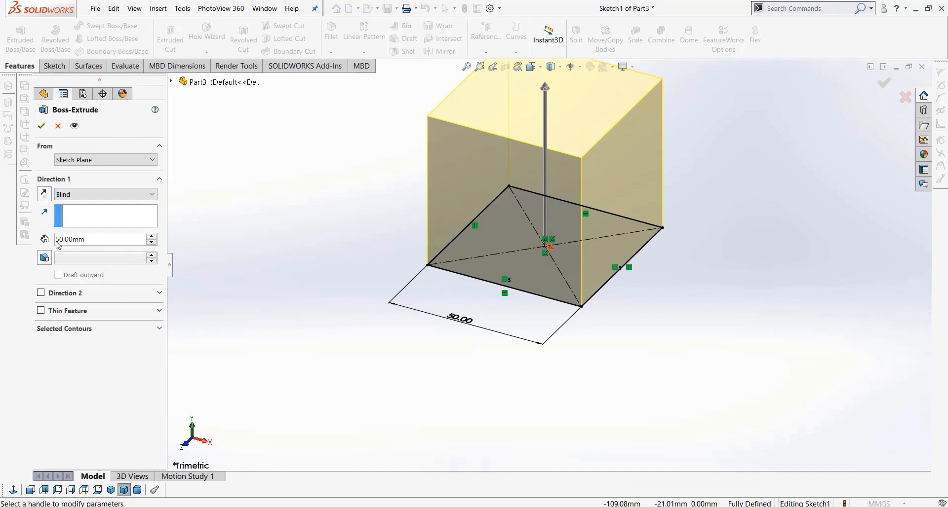
left_click(43, 196)
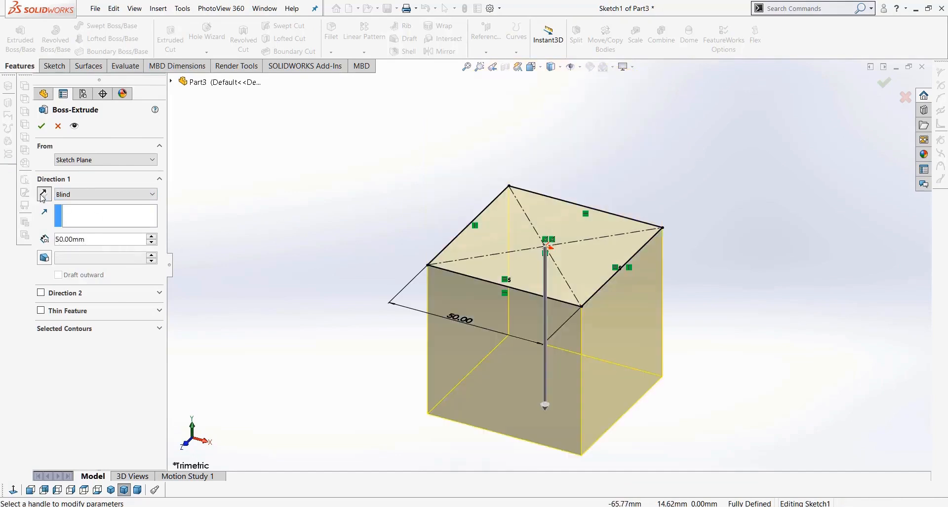
- Reverse the extrusion back upward and enable a Blind second direction with a depth of 25 mm
left_click(43, 196)
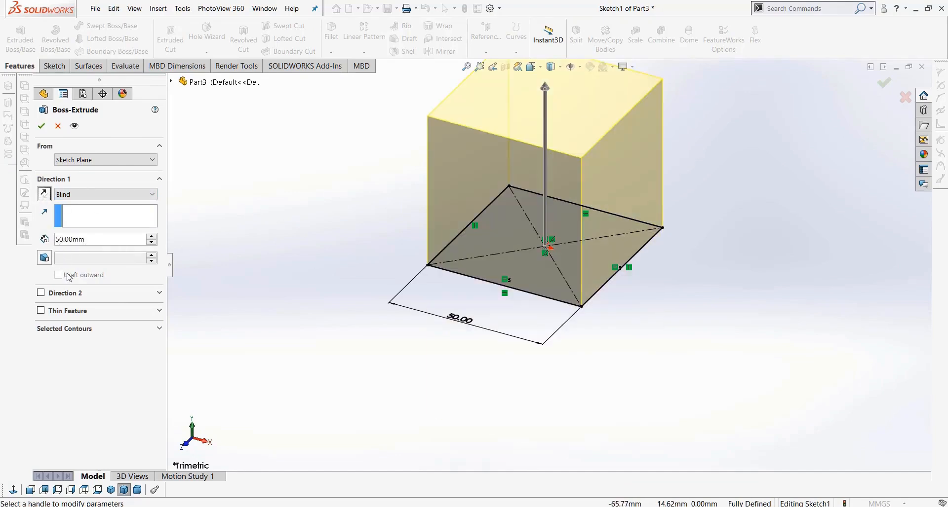
left_click(42, 294)
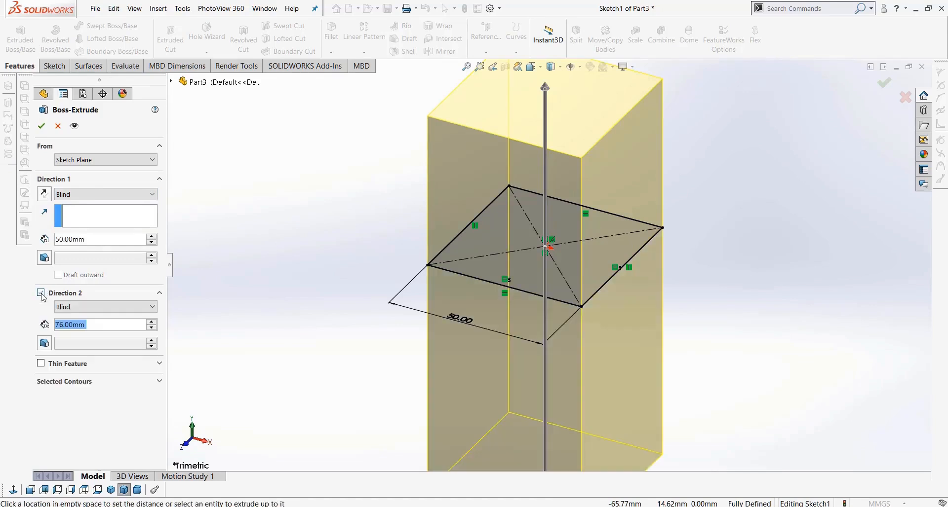
scroll(328, 297, "up", 2)
scroll(492, 263, "down", 2)
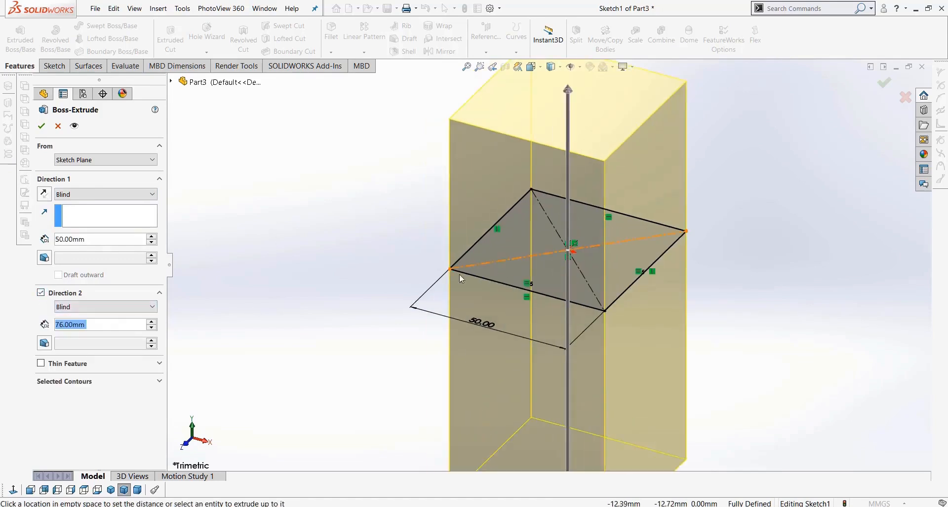
scroll(330, 320, "up", 1)
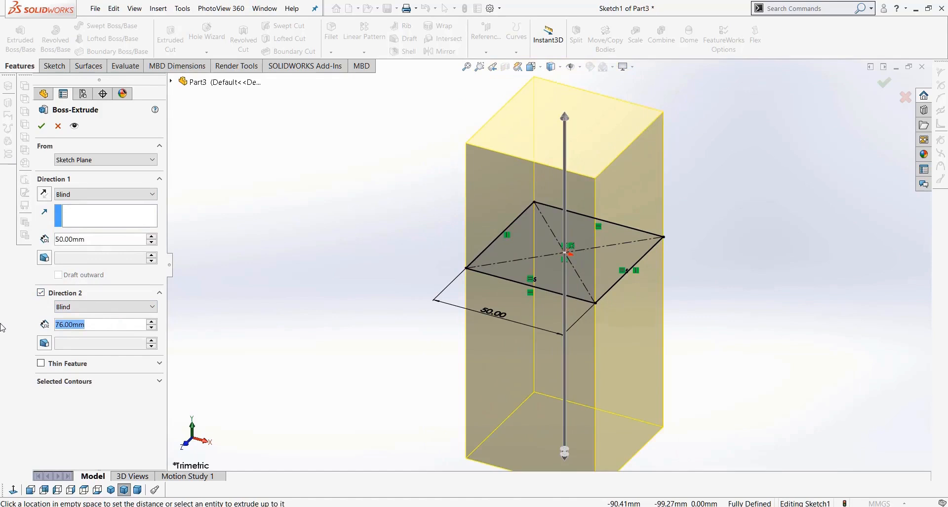
type("20")
key("Return")
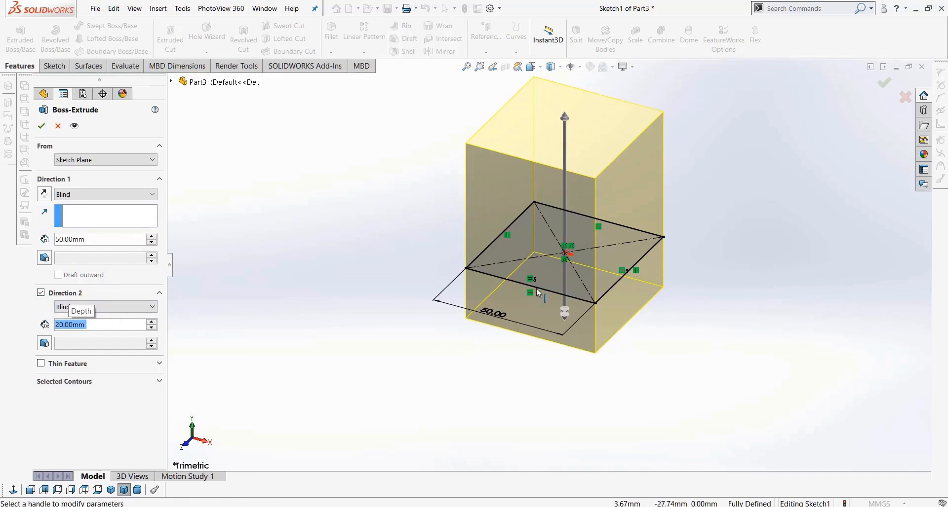
type("25")
key("Return")
- Set the Direction 1 depth to 25 mm and finish the two-directional extrusion
left_click(113, 236)
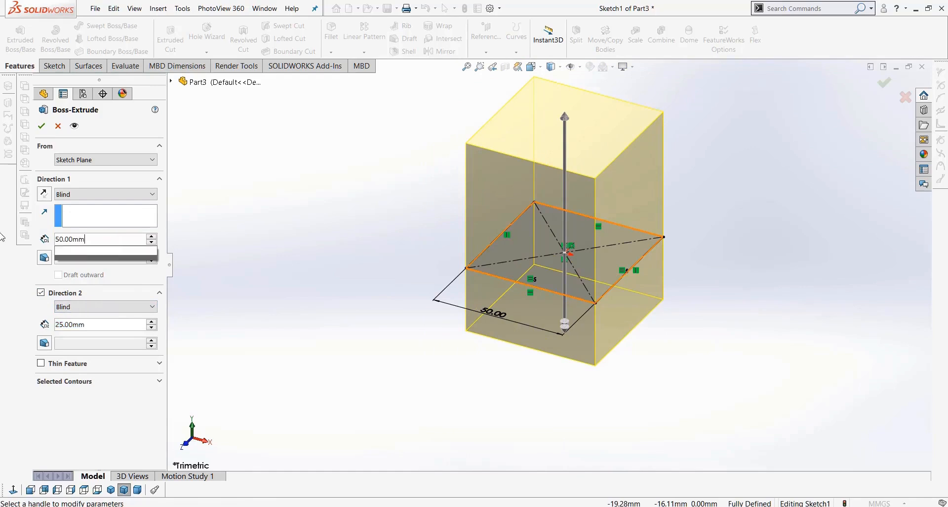
double_click(74, 237)
type("25")
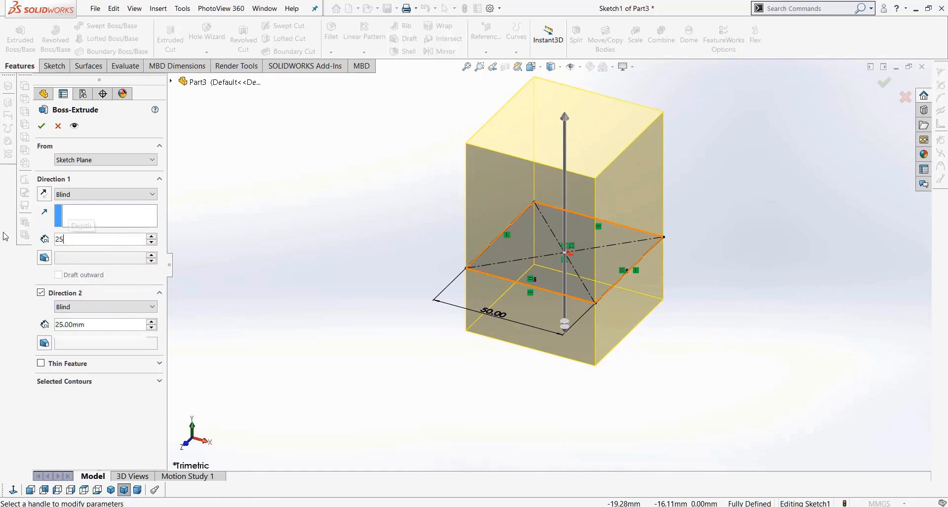
key("Return")
left_click(41, 125)
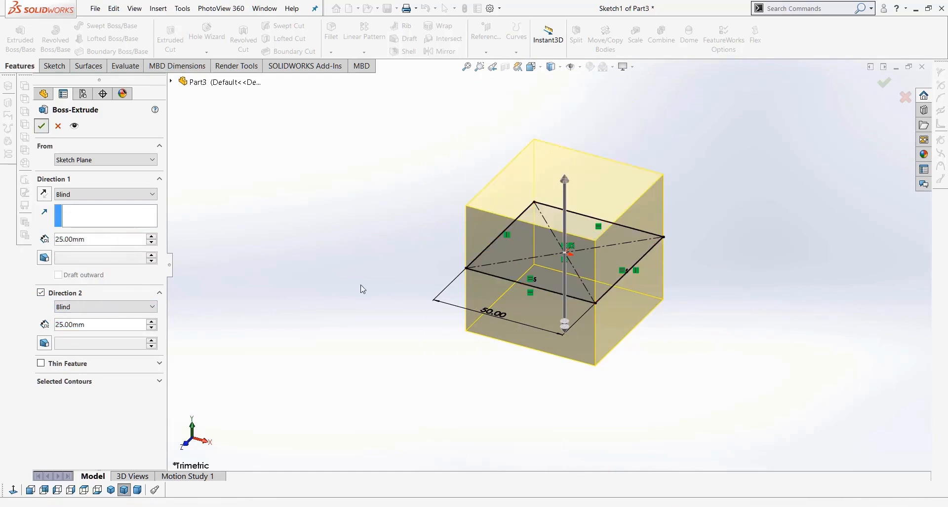
- Highlight the Top Plane to examine its position in the cube, and stretch its corner outward past the body
left_click(73, 205)
mouse_move(311, 311)
middle_mouse_down()
mouse_move(339, 282)
mouse_move(317, 291)
middle_mouse_up()
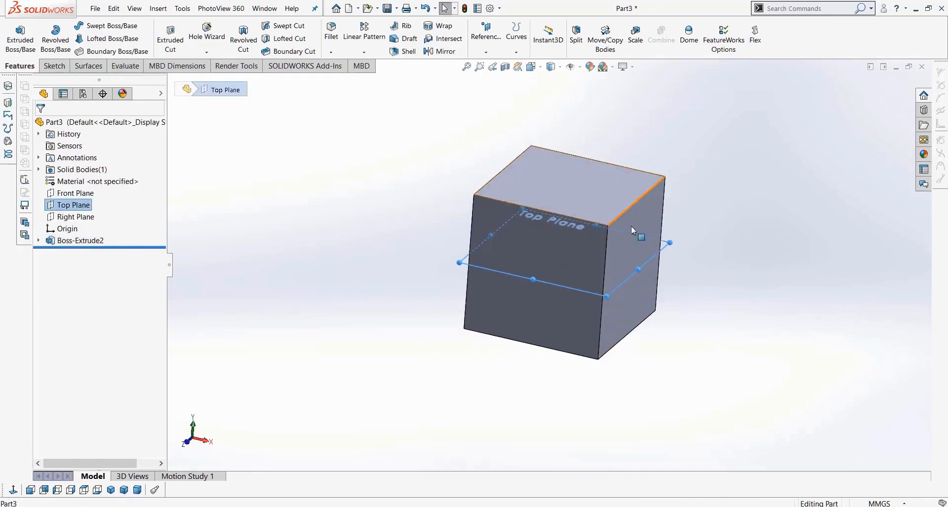
left_click_drag(459, 262, 426, 271)
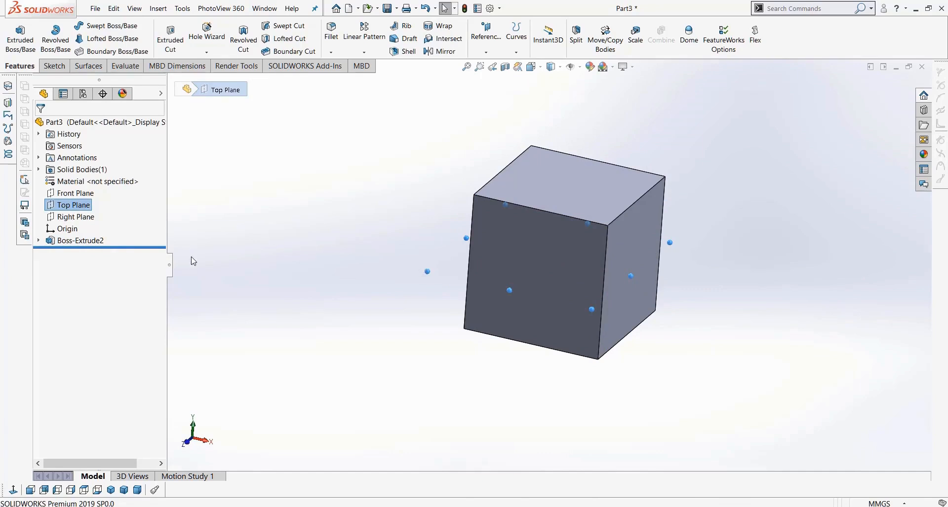
- Edit the cube's Boss-Extrude, turning off Direction 2 and choosing the Mid Plane end condition for Direction 1
right_click(79, 241)
left_click(79, 214)
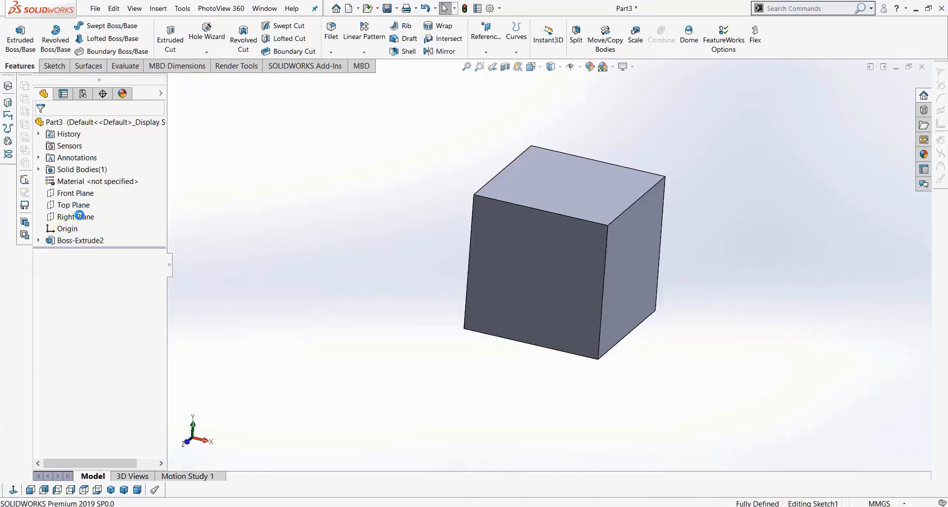
left_click(72, 295)
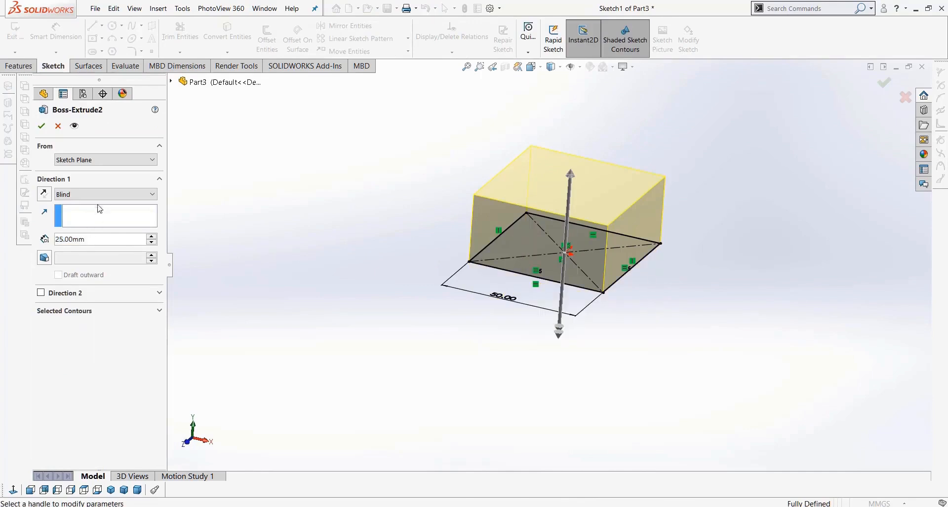
left_click(101, 195)
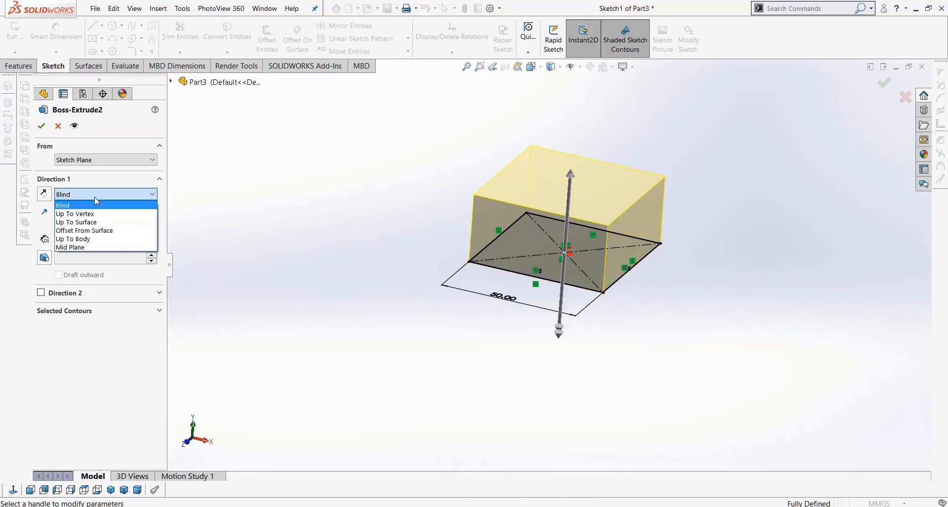
left_click(94, 248)
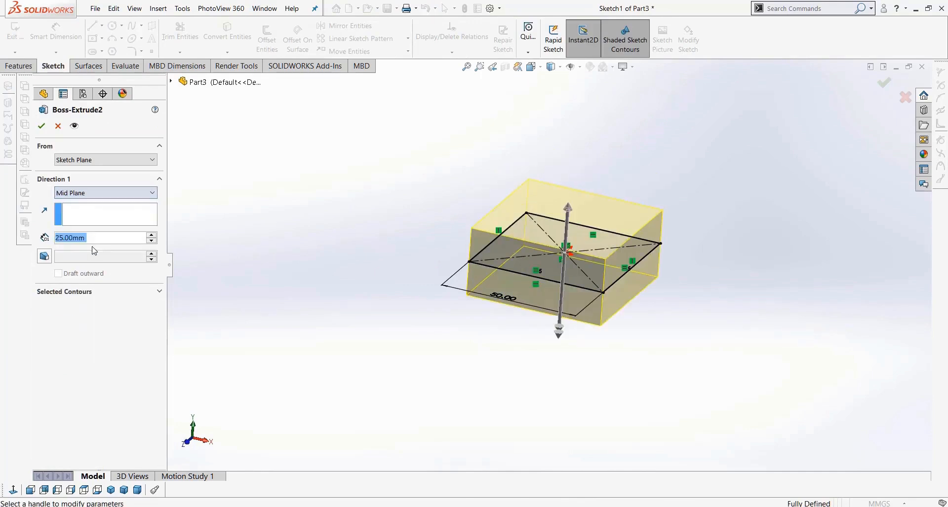
- Set the Mid Plane extrusion depth to 50 mm and accept the edited feature
left_click_drag(129, 239, 2, 256)
type("50")
key("Return")
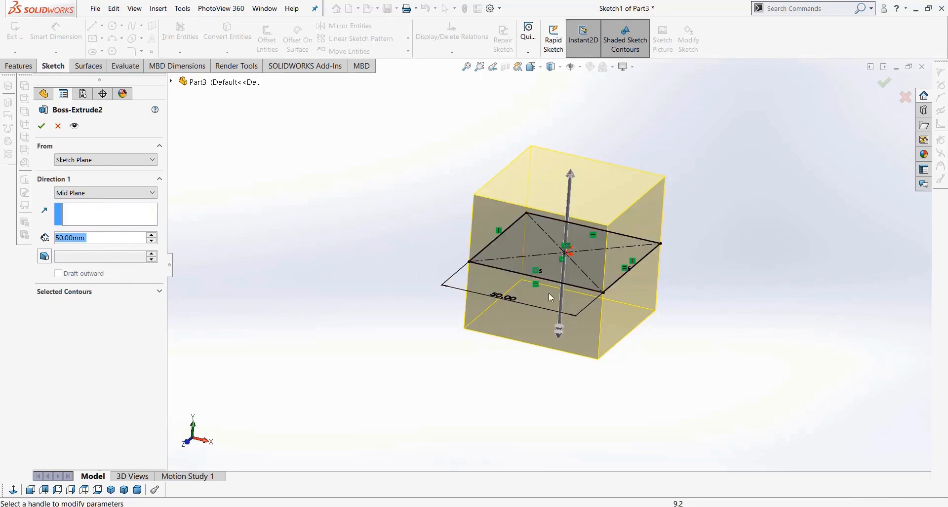
left_click(41, 127)
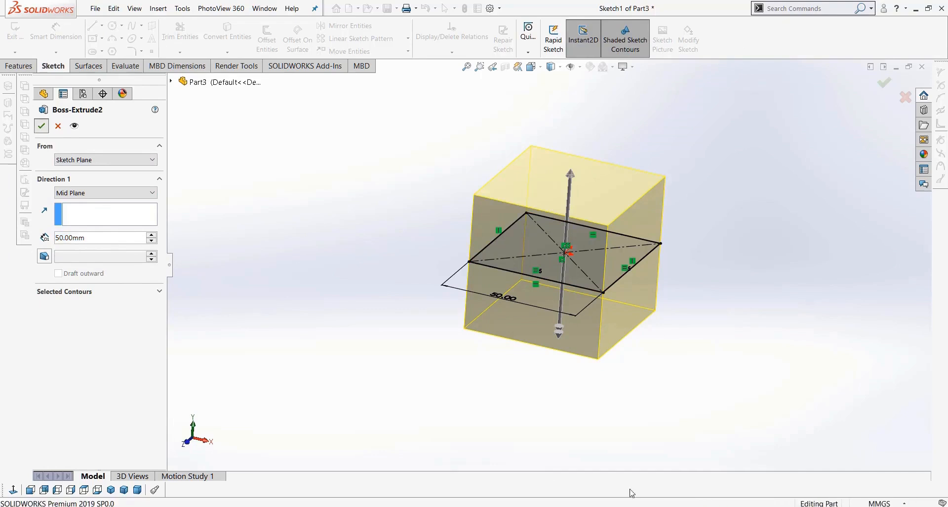
- Start a new sketch on the cube's front face and orient the view normal to it
middle_click_drag(721, 343, 737, 339)
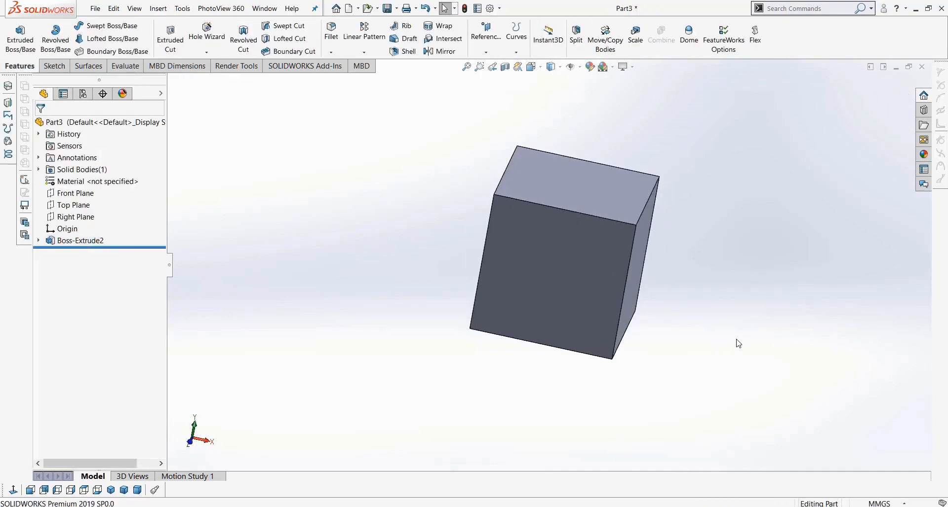
left_click(587, 213)
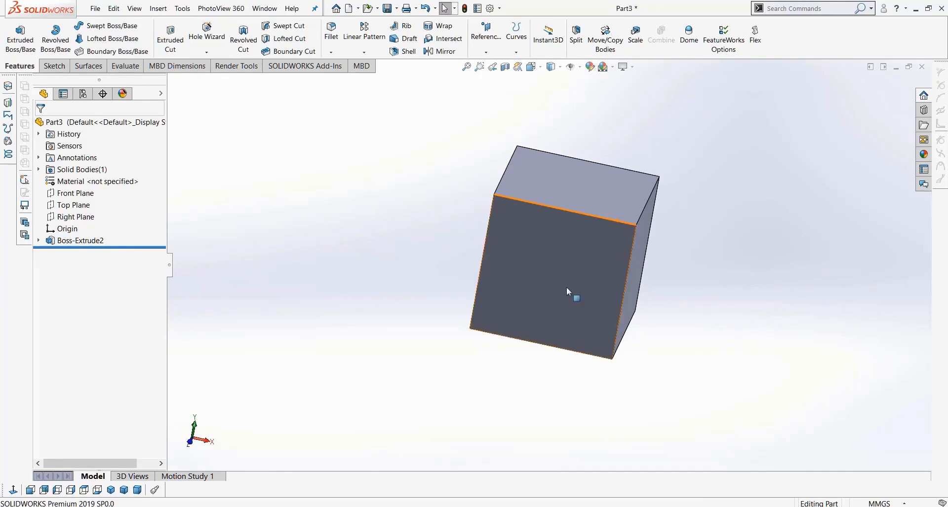
middle_click_drag(665, 311, 665, 303)
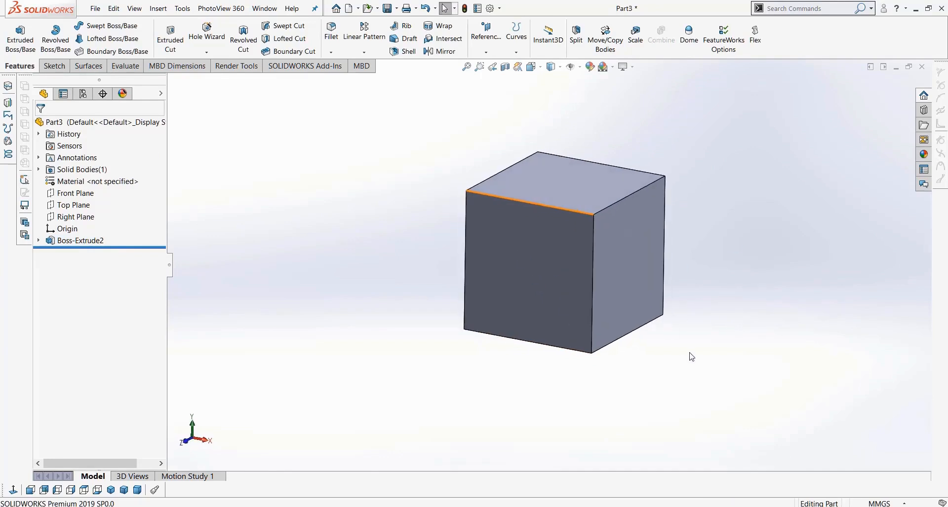
left_click(529, 257)
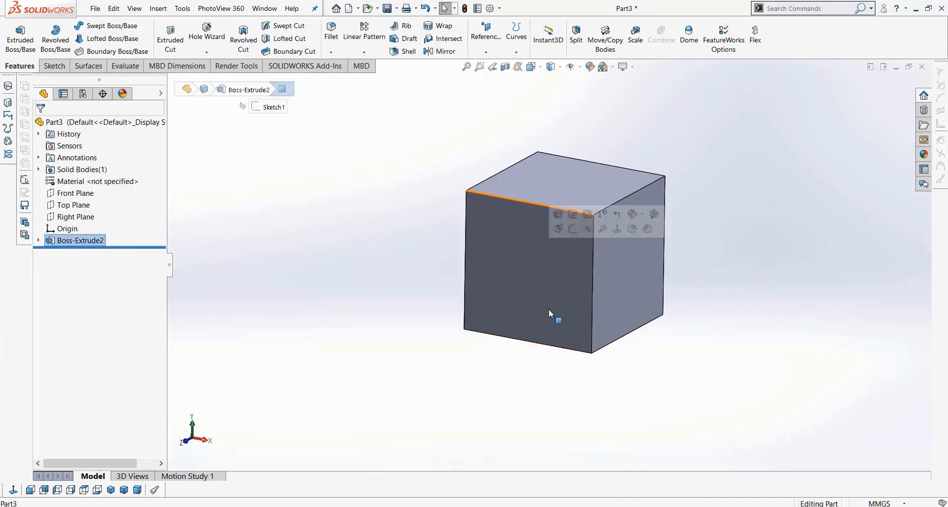
middle_click_drag(549, 309, 549, 315)
left_click(54, 65)
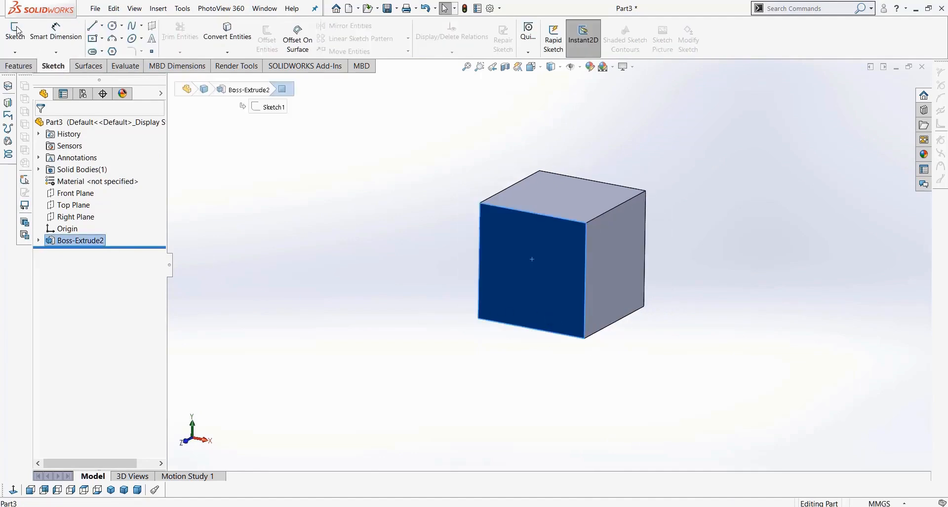
left_click(15, 33)
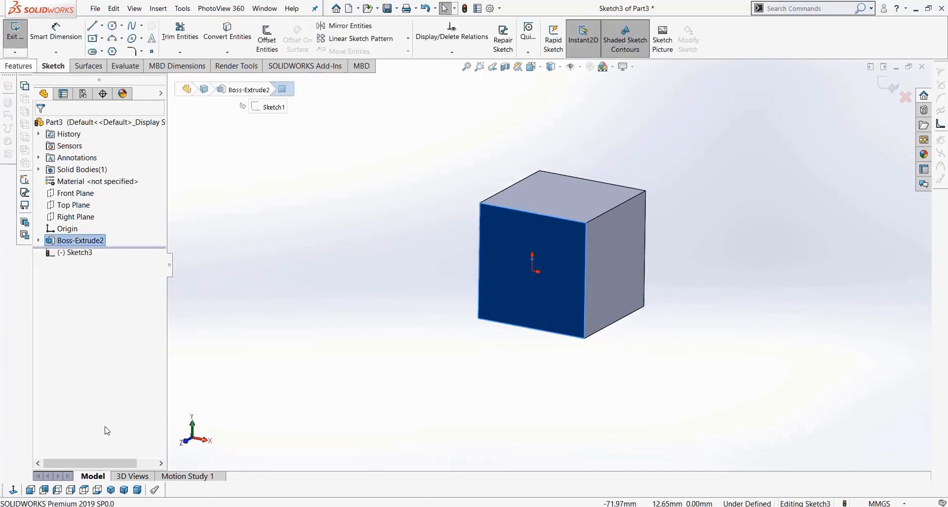
left_click(13, 491)
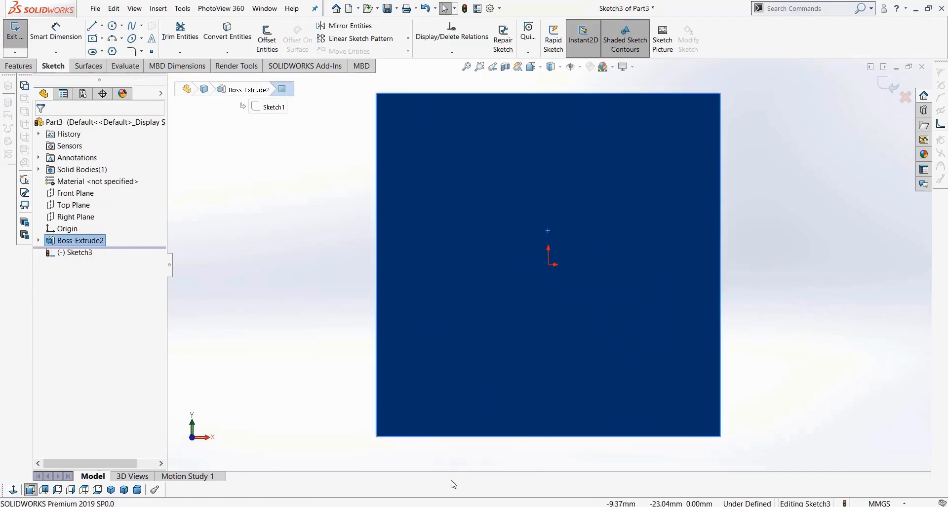
- Sketch a circle centred on the origin with a radius of about 7.4 mm on the front face
left_click(112, 26)
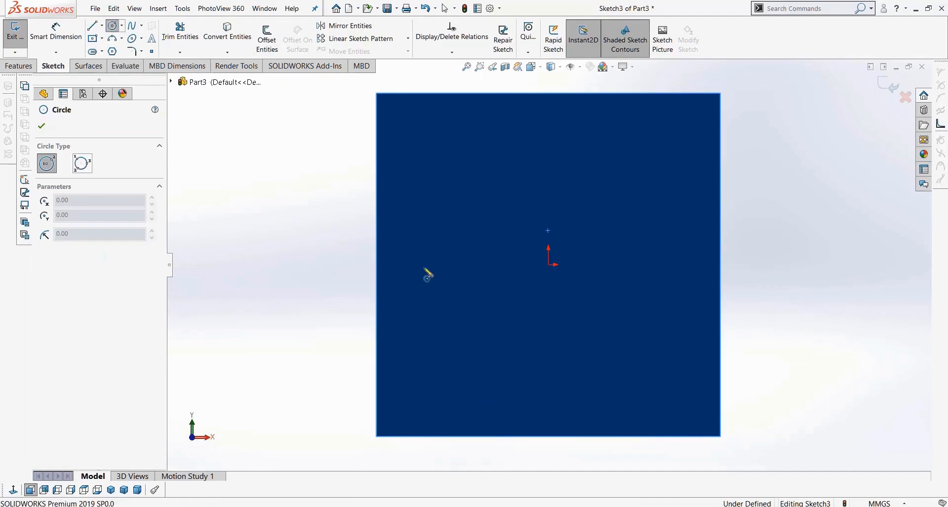
left_click(548, 265)
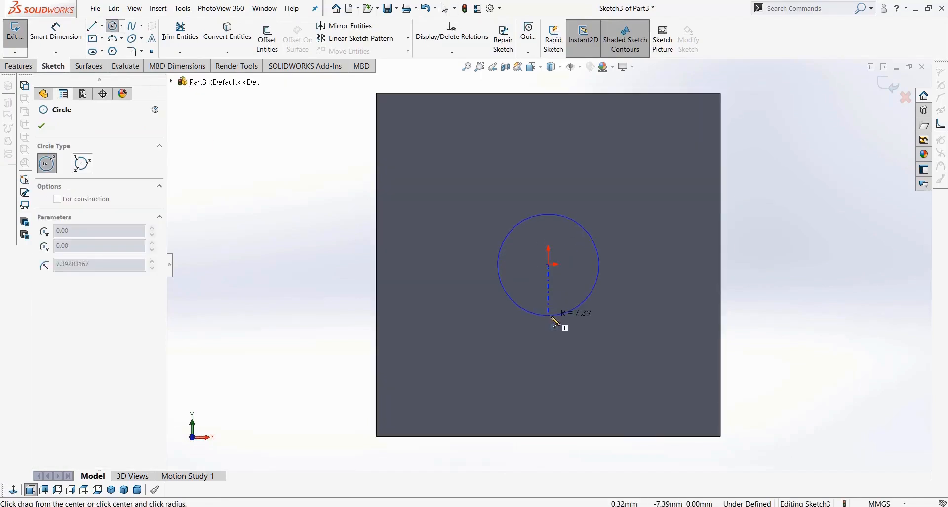
left_click(556, 320)
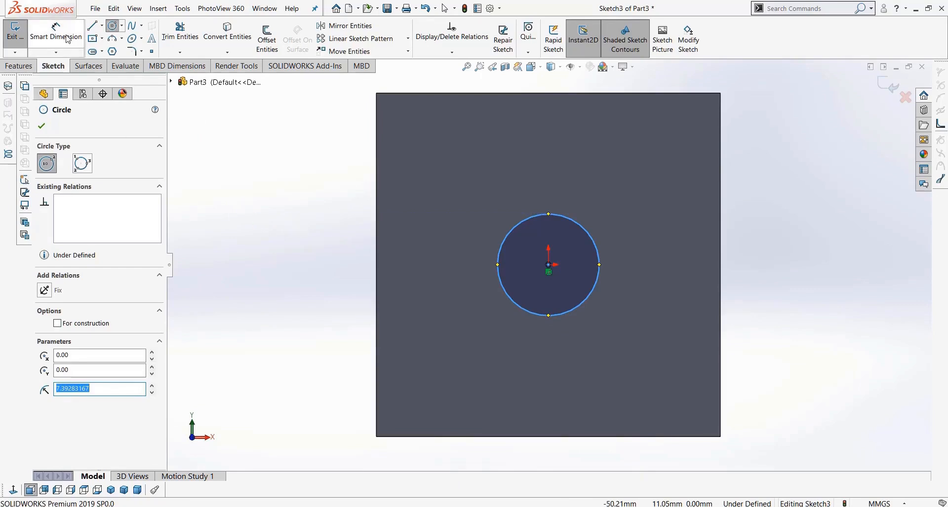
- Dimension the circle's diameter as 10 mm with Smart Dimension
key("d")
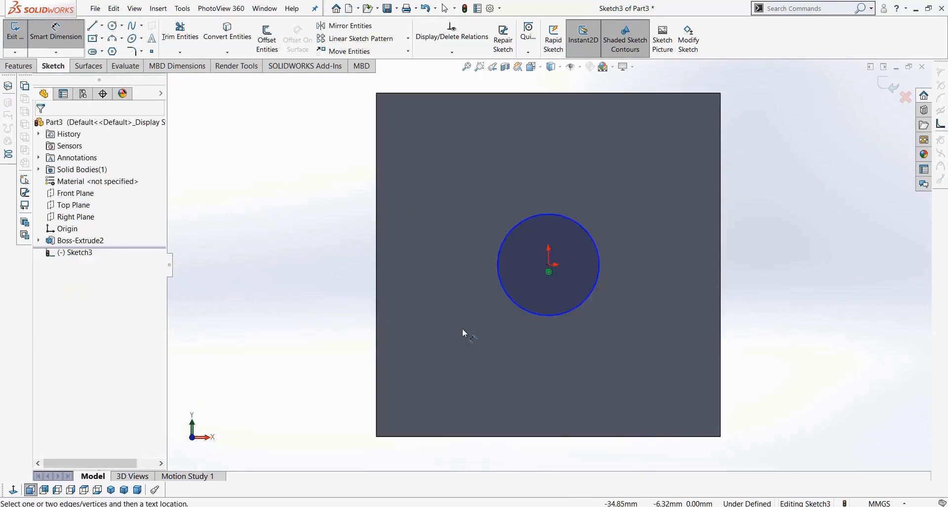
left_click(522, 310)
left_click(280, 275)
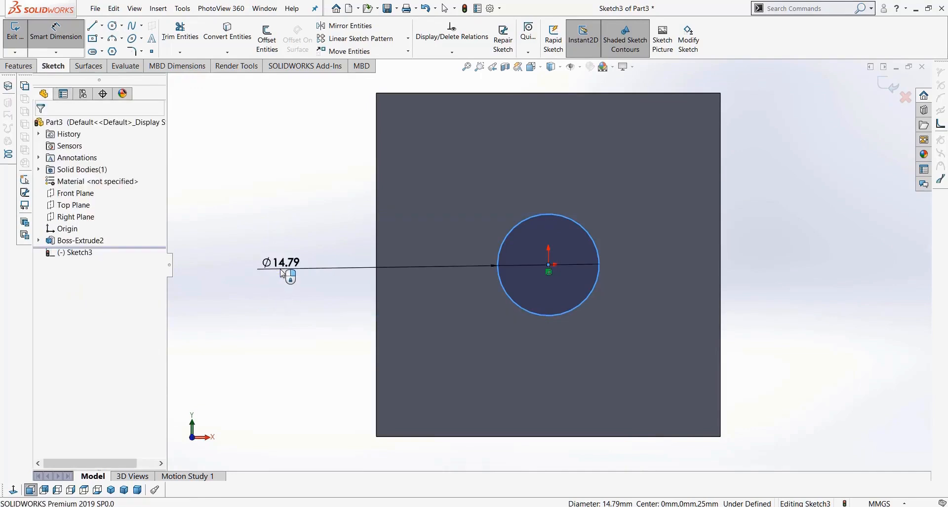
type("10")
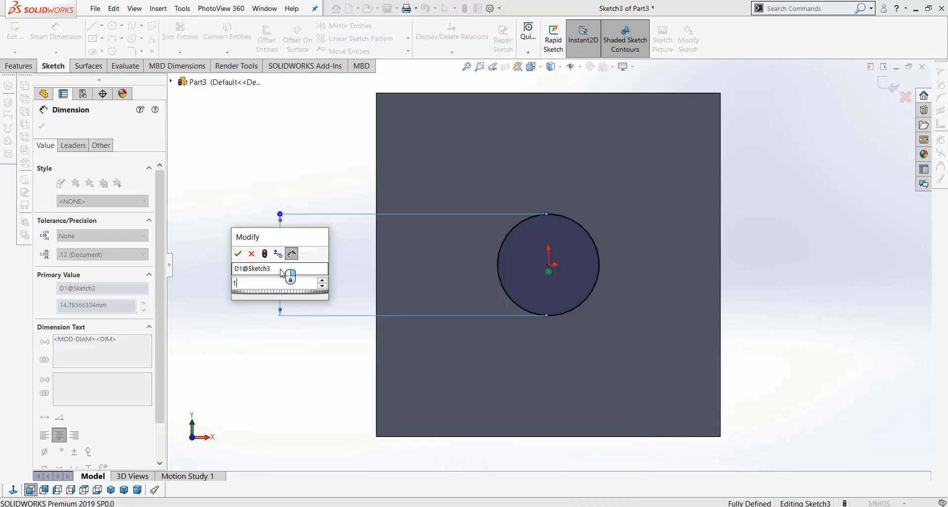
key("Return")
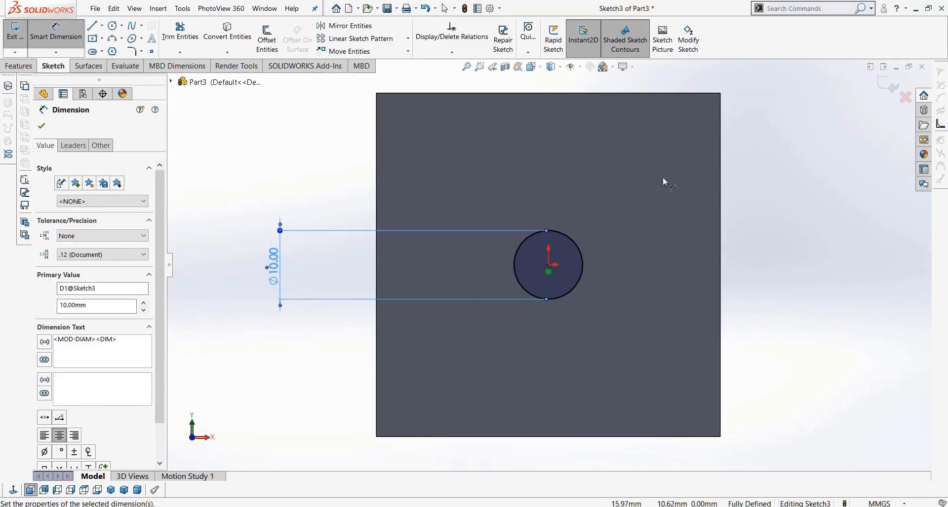
- Cut the circle into the front face with a Blind Extruded Cut 5 mm deep
left_click(17, 67)
left_click(169, 37)
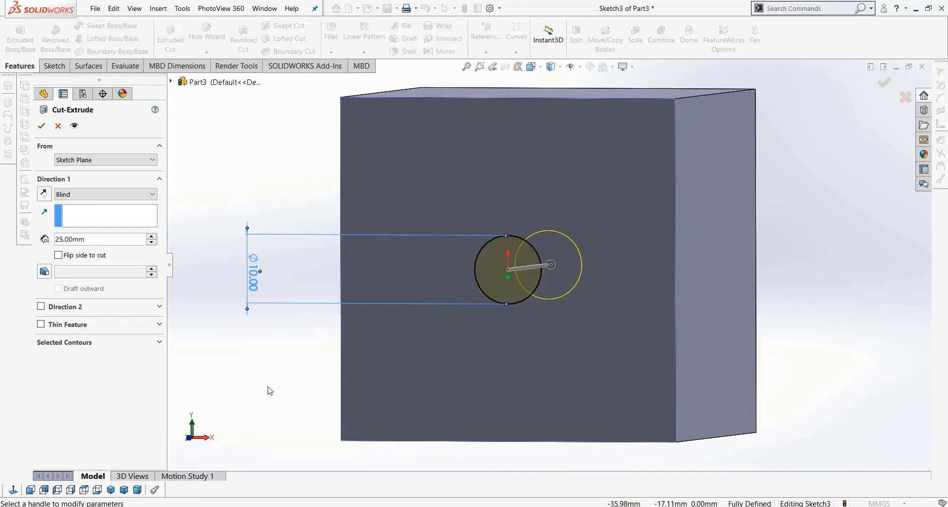
middle_click_drag(363, 351, 330, 380)
left_click(114, 238)
left_click_drag(114, 238, 3, 243)
type("10")
key("Return")
type("5")
key("Return")
left_click(40, 126)
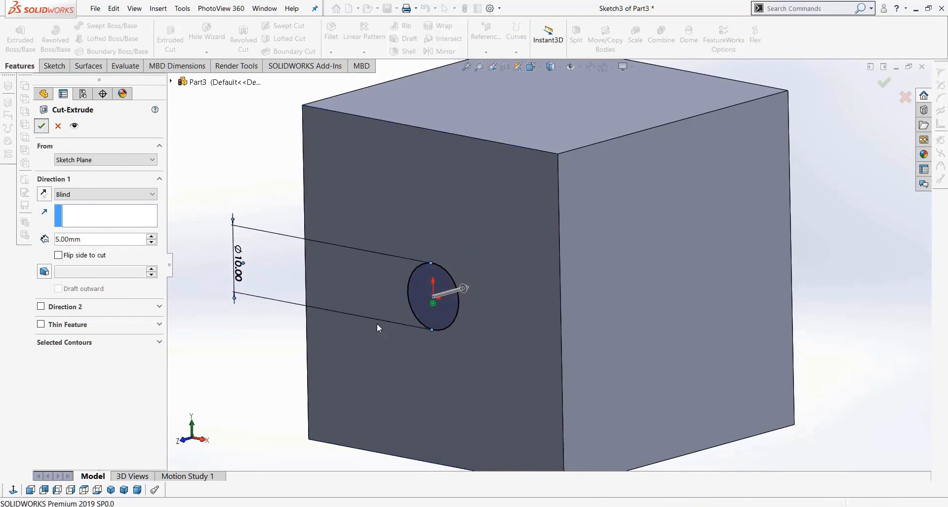
- Edit the circular cut on the front face and set its Blind depth to 2.5 mm
scroll(382, 325, "up", 1)
middle_click_drag(464, 316, 439, 282)
right_click(91, 255)
key("Escape")
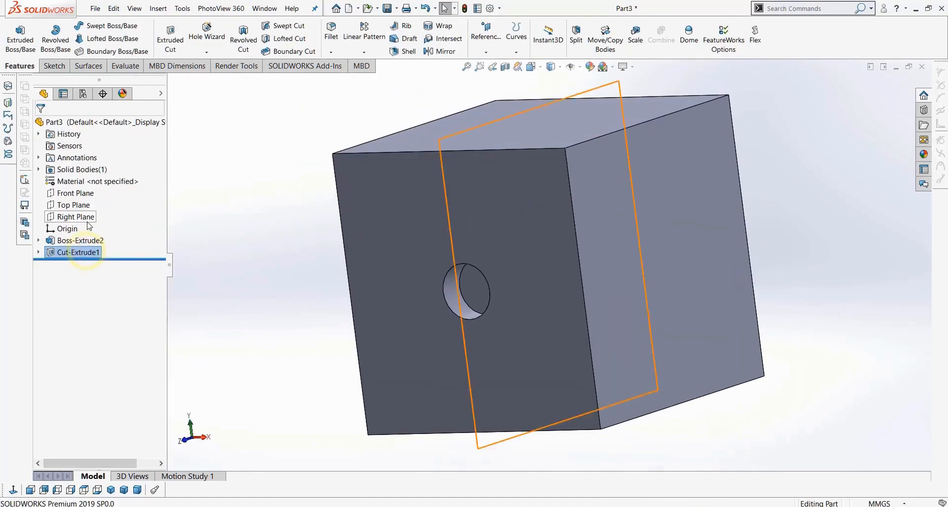
right_click(80, 254)
left_click(88, 226)
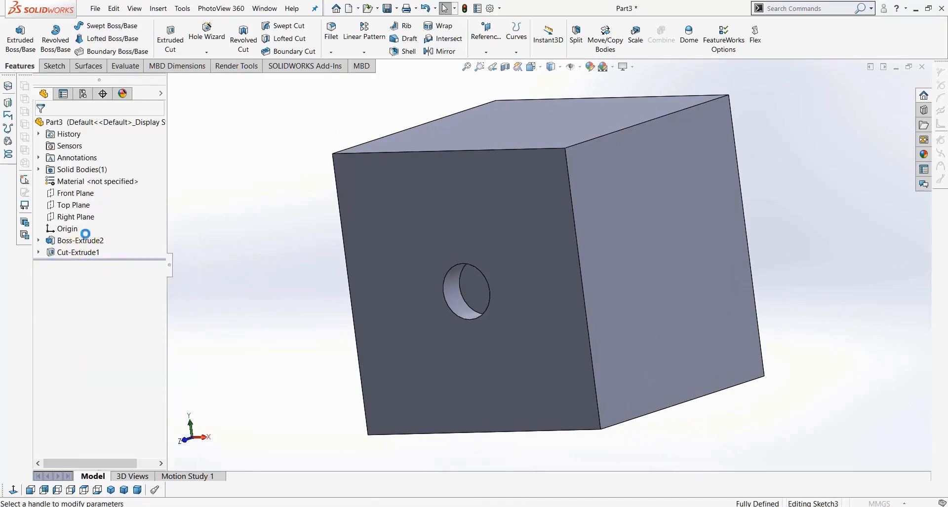
type("2.5")
key("Return")
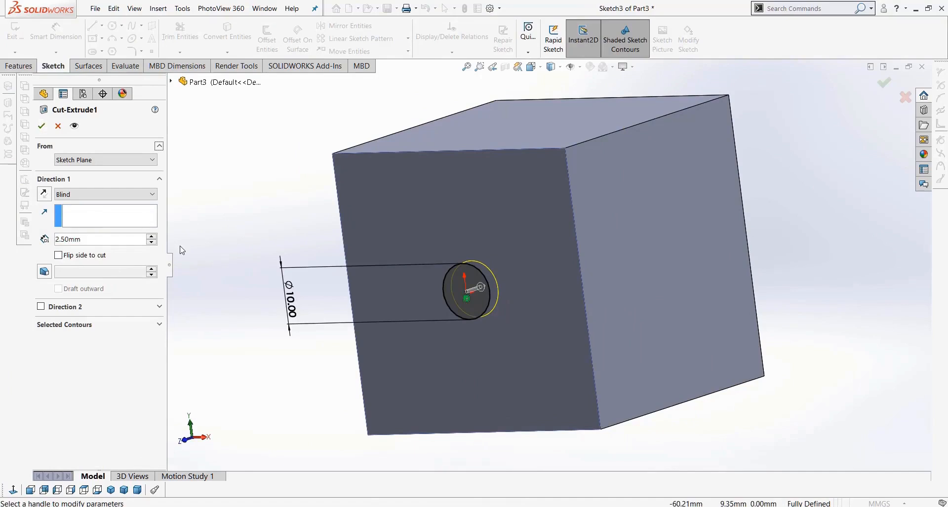
left_click(41, 126)
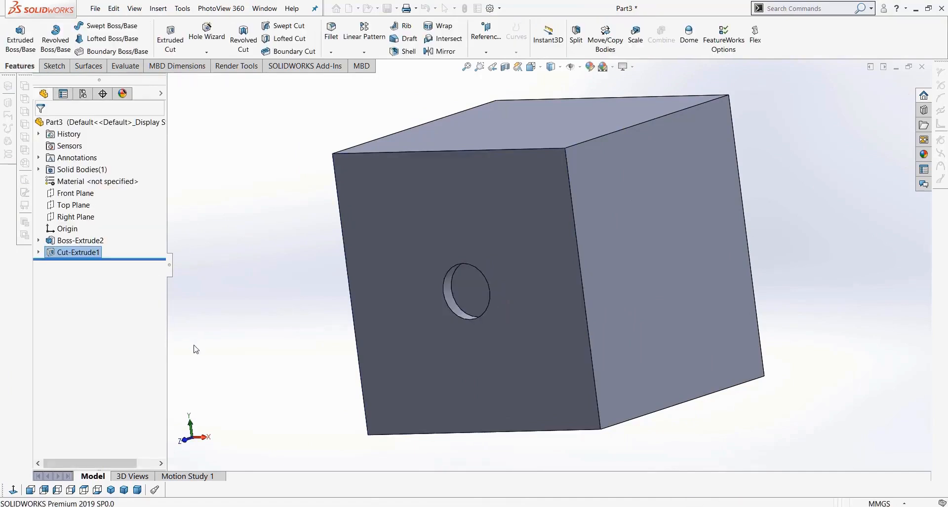
- Start a new sketch on the cube's right face and view it from the Right orientation
key("f")
middle_click_drag(367, 256, 636, 227)
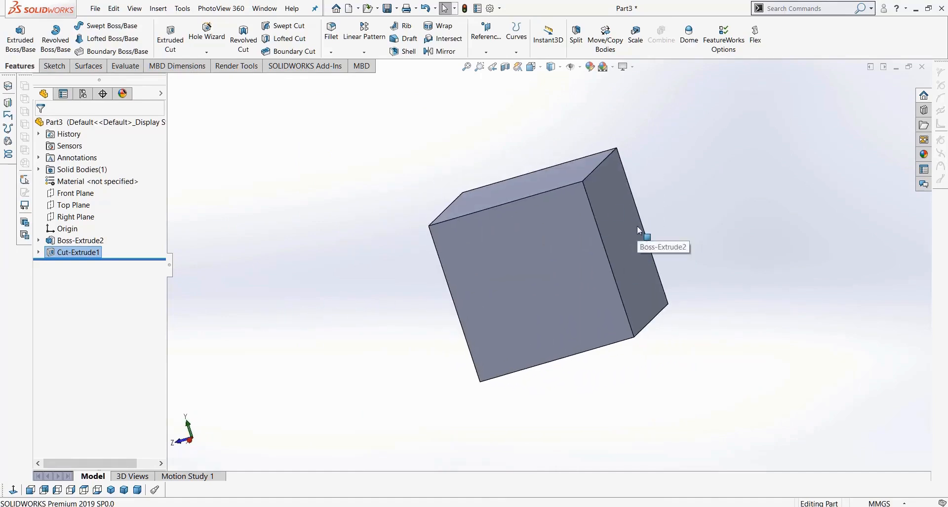
left_click(627, 220)
middle_click_drag(407, 306, 506, 300)
middle_click_drag(639, 364, 651, 300)
left_click(591, 266)
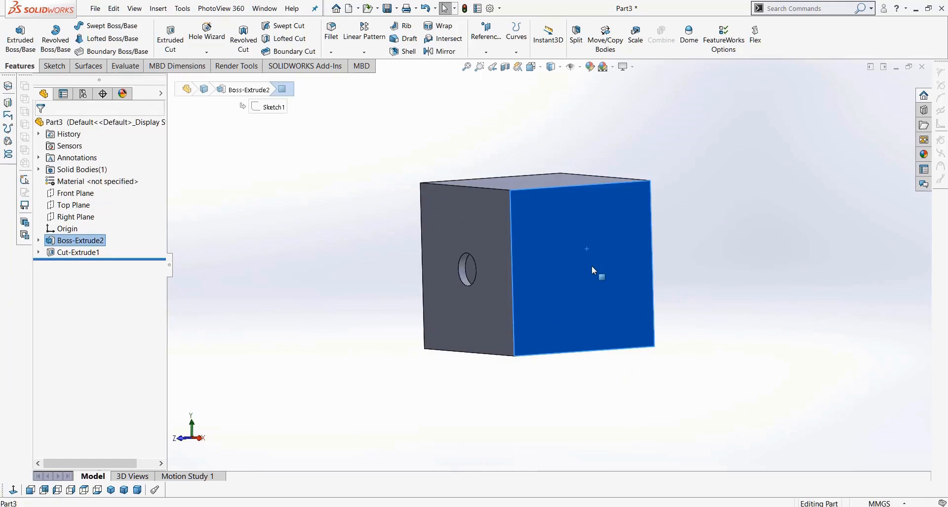
left_click(54, 65)
left_click(15, 34)
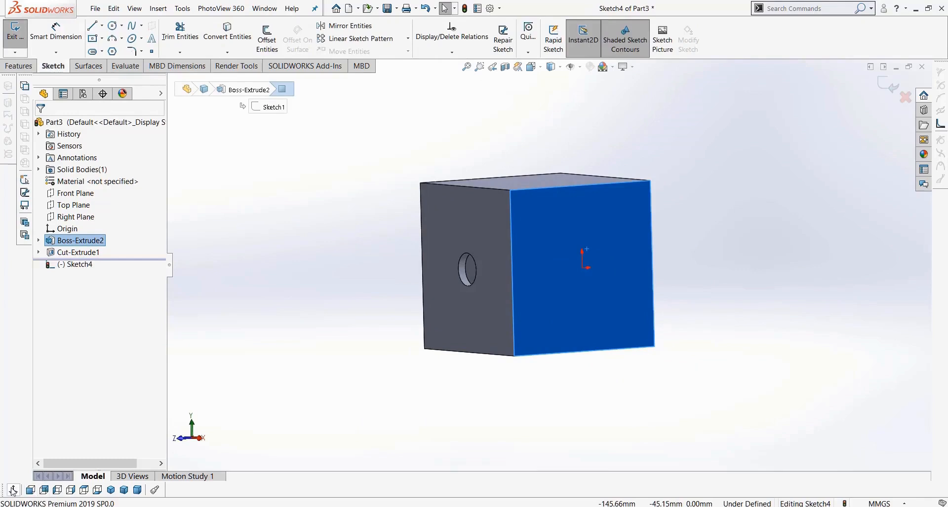
left_click(71, 490)
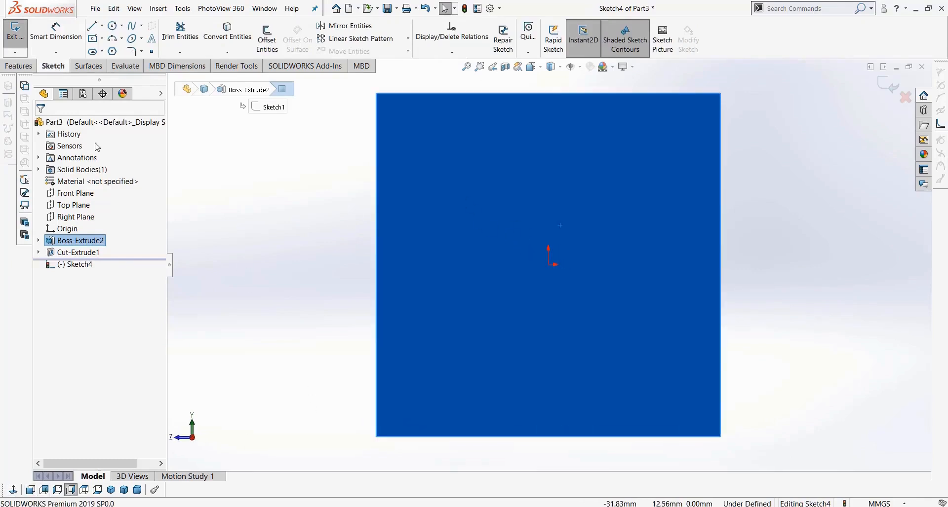
- Sketch a circle centred on the origin with a radius of about 5.4 mm on the right face
left_click(113, 27)
left_click(549, 265)
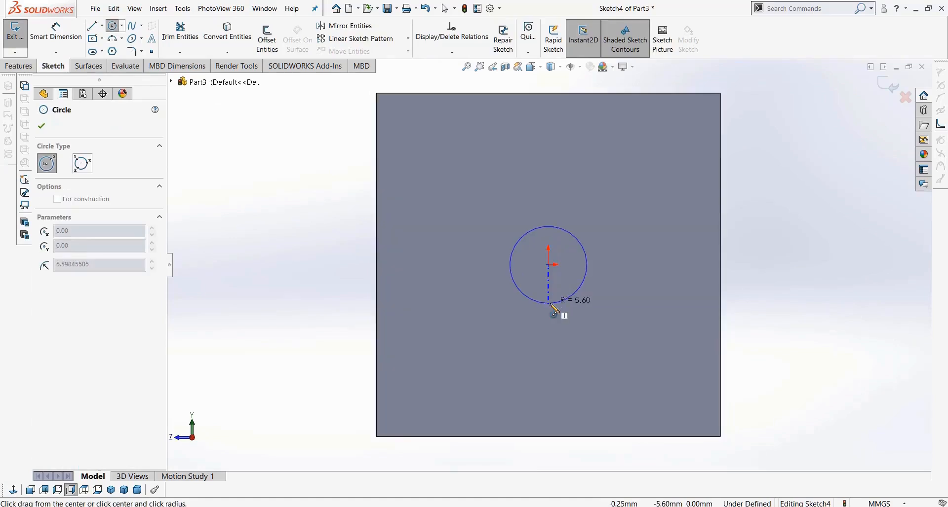
left_click(574, 292)
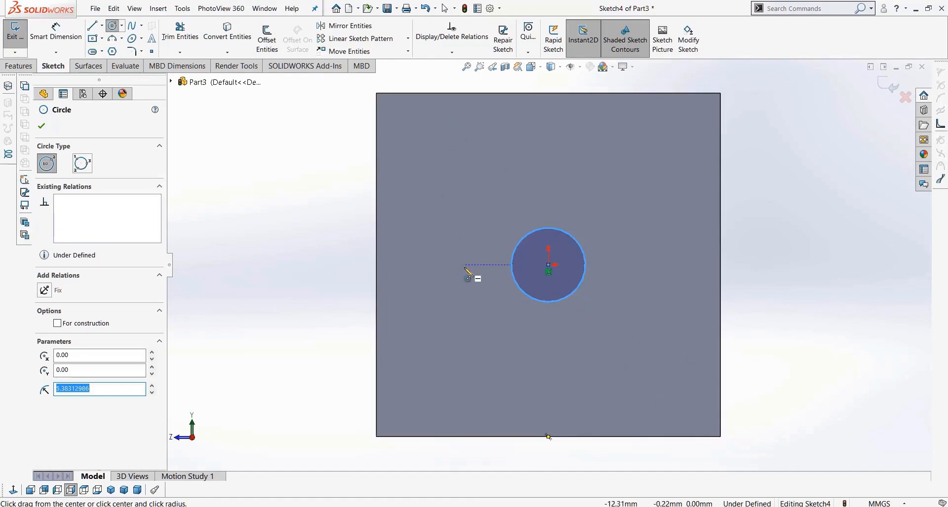
- Dimension the central circle's diameter as 10 mm with Smart Dimension
left_click(61, 37)
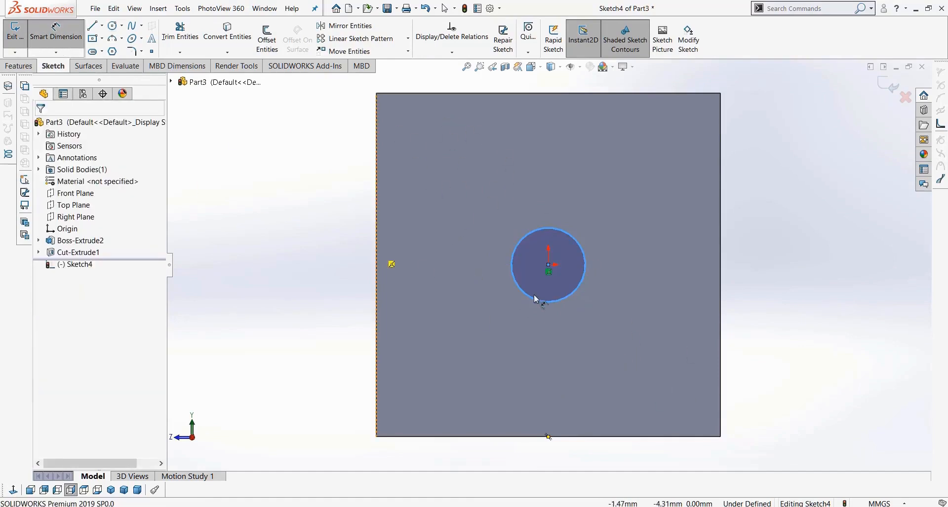
left_click(539, 301)
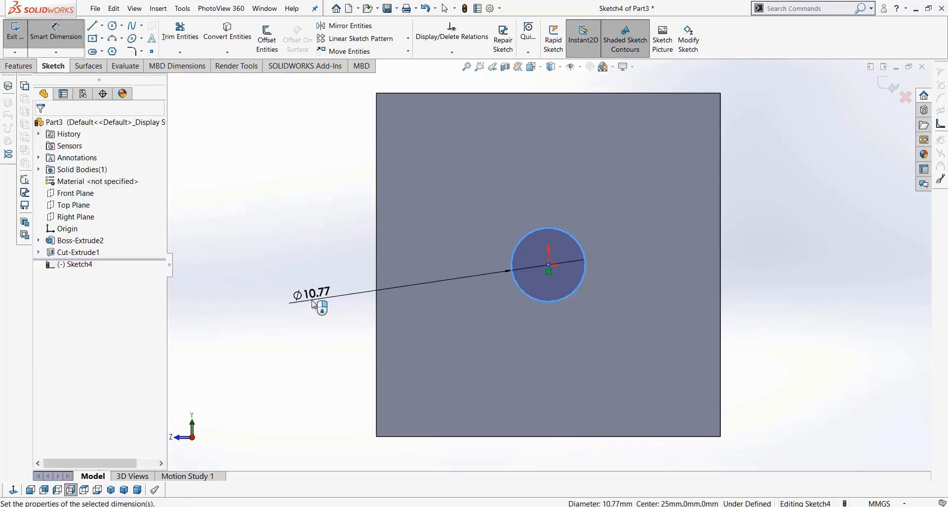
left_click(312, 300)
type("10")
key("Return")
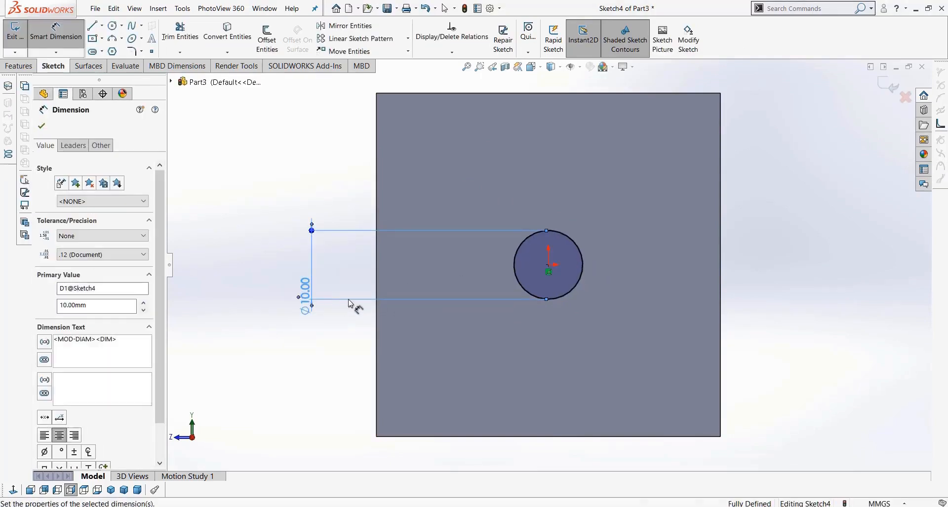
- Sketch a second circle with a radius of about 5.3 mm near the face's upper-left corner
left_click(110, 27)
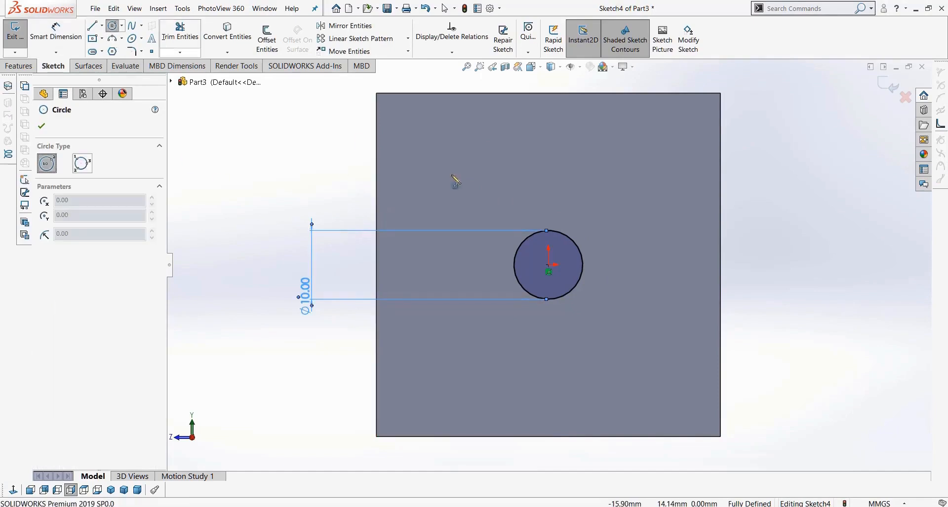
left_click(461, 160)
left_click(456, 198)
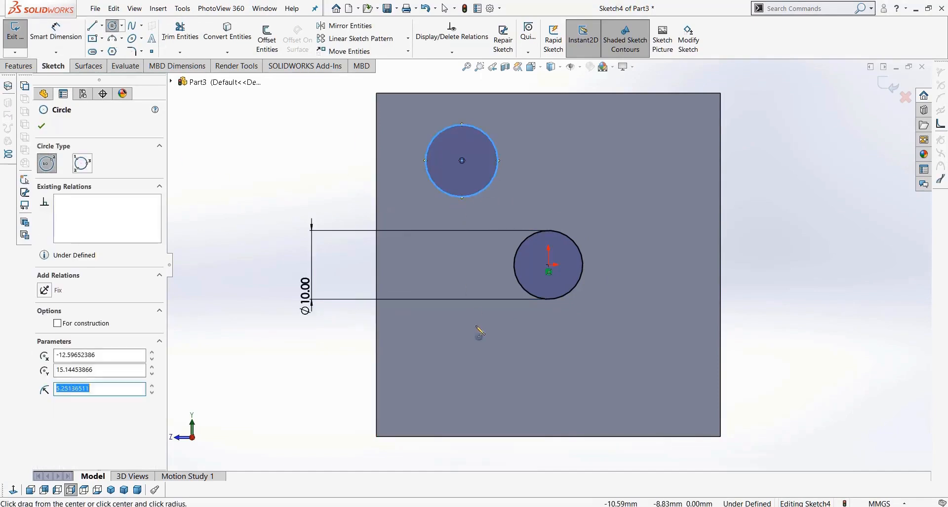
key("Escape")
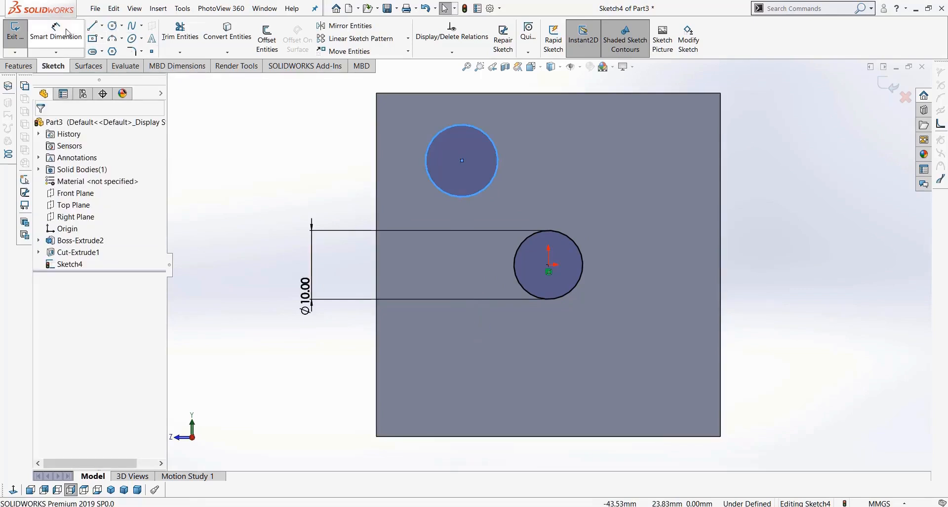
- Dimension the second circle's centre 15 mm from the face's left edge and 15 mm from its top edge
left_click(461, 161)
left_click(377, 165)
left_click(305, 170)
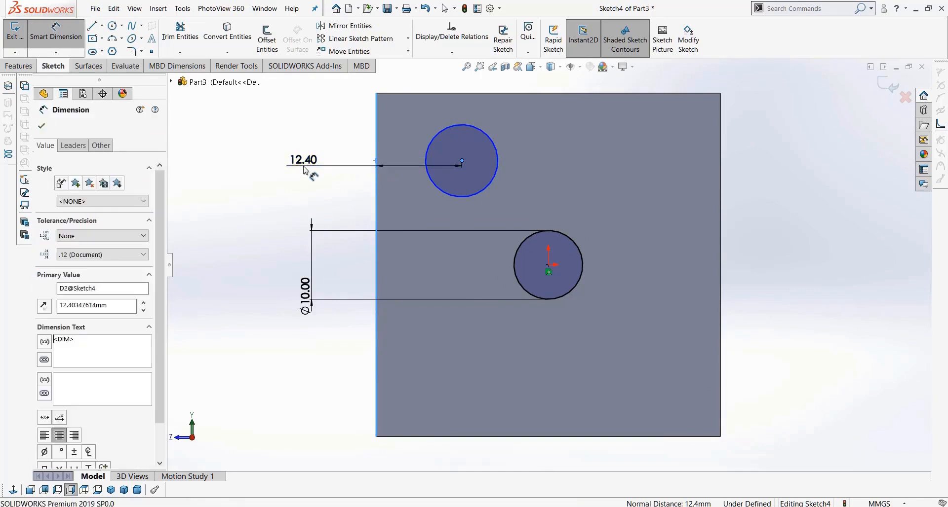
type("15")
key("Return")
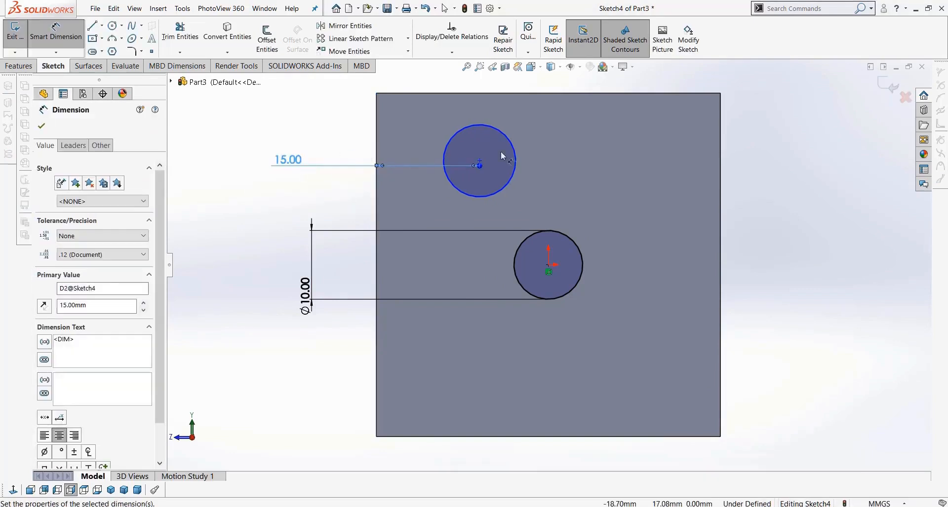
left_click(480, 162)
left_click(472, 94)
left_click(581, 134)
type("15")
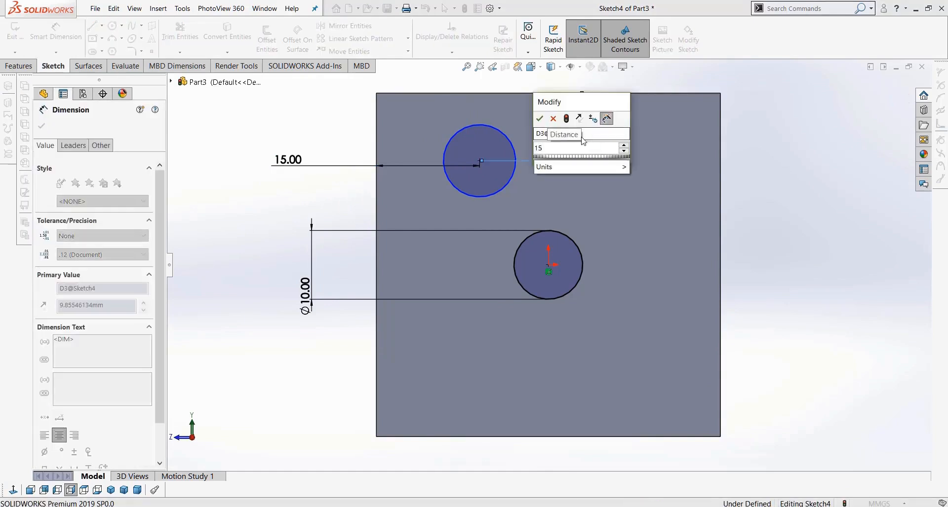
key("Return")
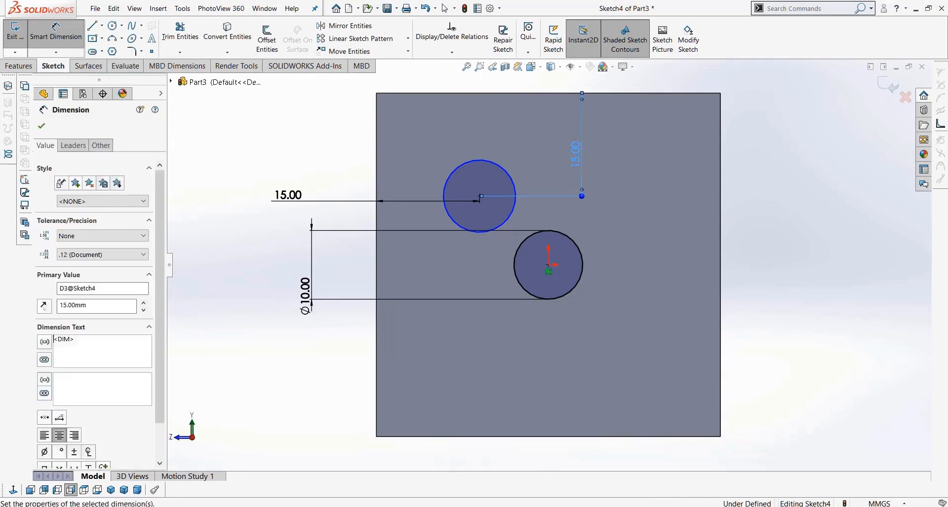
- Set both distances of the second circle's centre from the face's top and left edges to 12 mm
double_click(575, 153)
type("12")
left_click(535, 131)
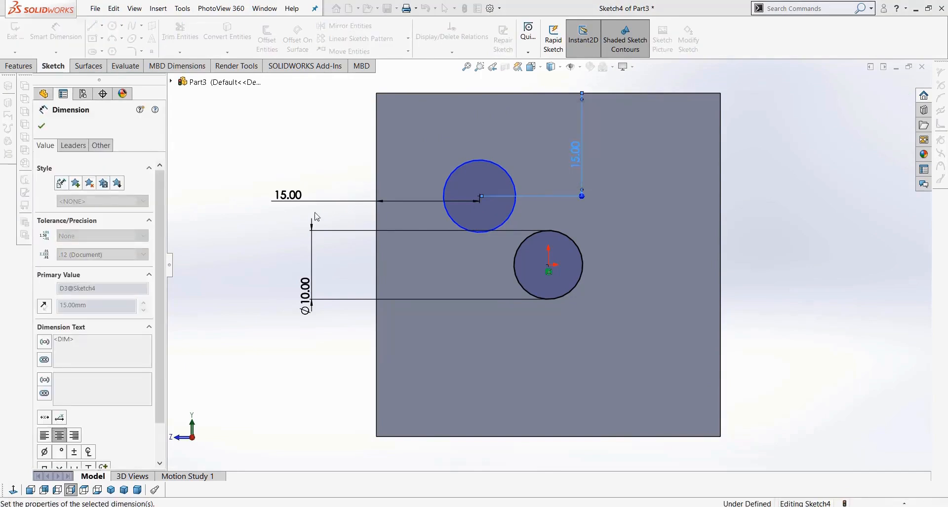
double_click(286, 176)
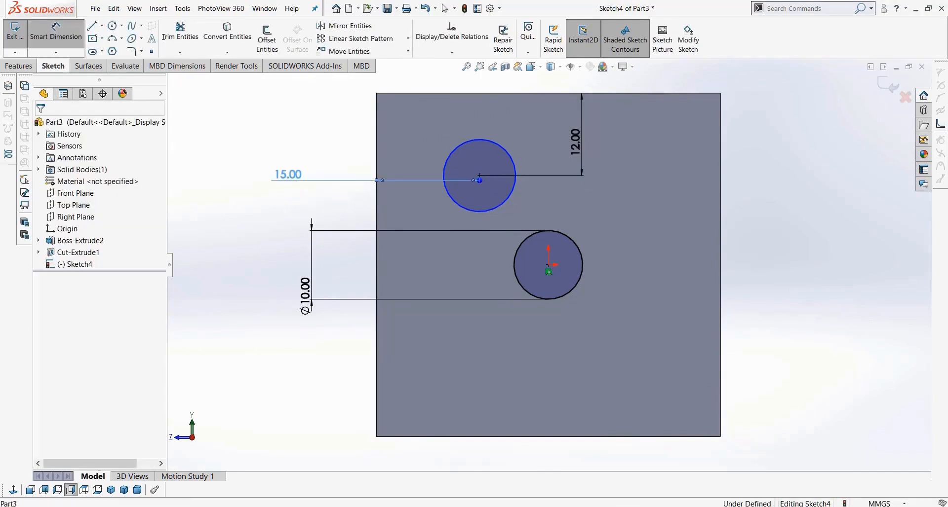
type("12")
key("Return")
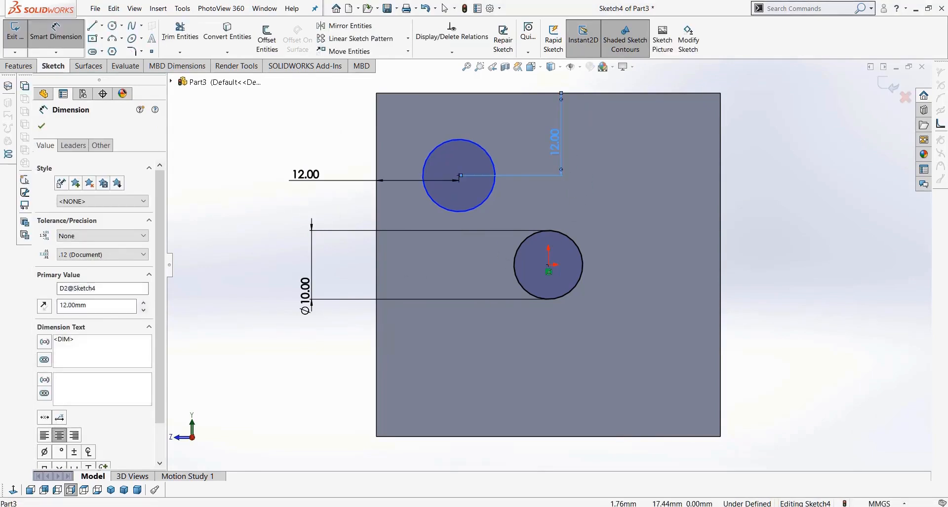
double_click(555, 142)
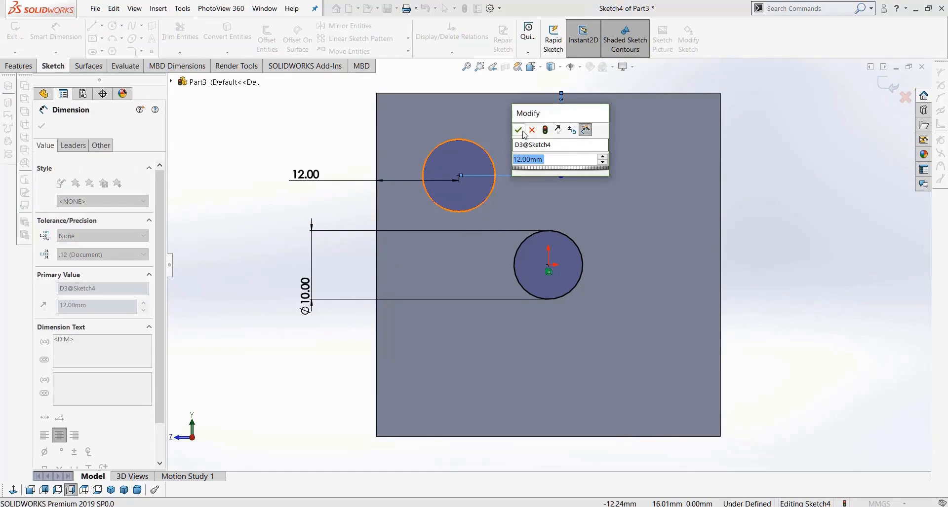
left_click(518, 129)
key("Escape")
- Dimension the second circle's diameter as 10 mm with Smart Dimension
left_click(493, 191)
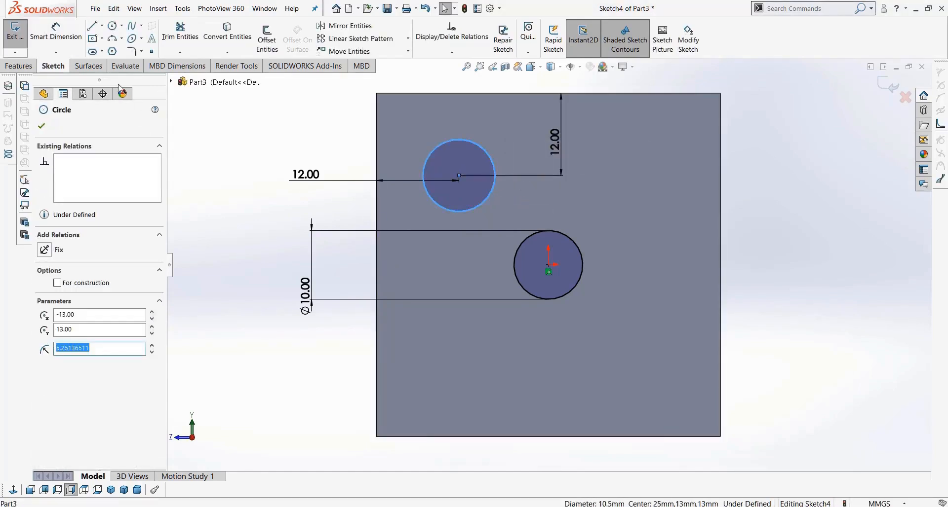
left_click(56, 31)
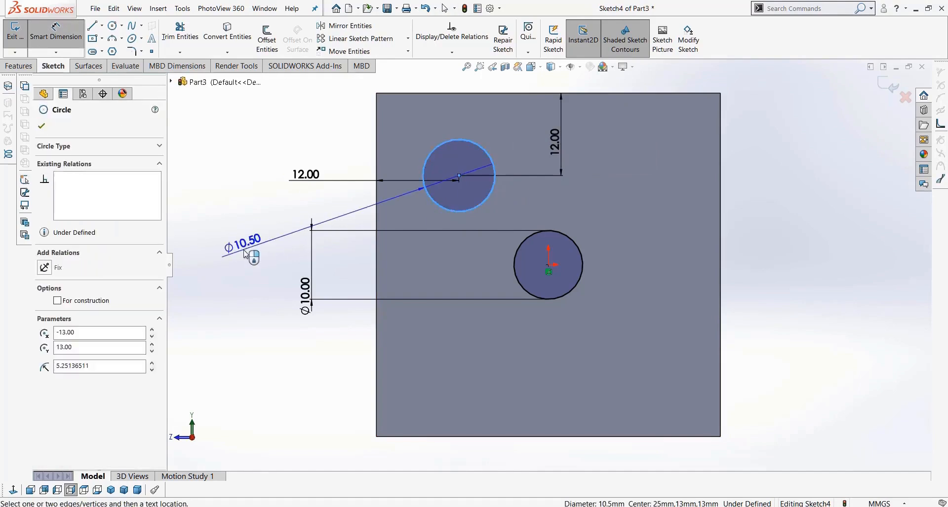
left_click(254, 267)
type("10")
key("Return")
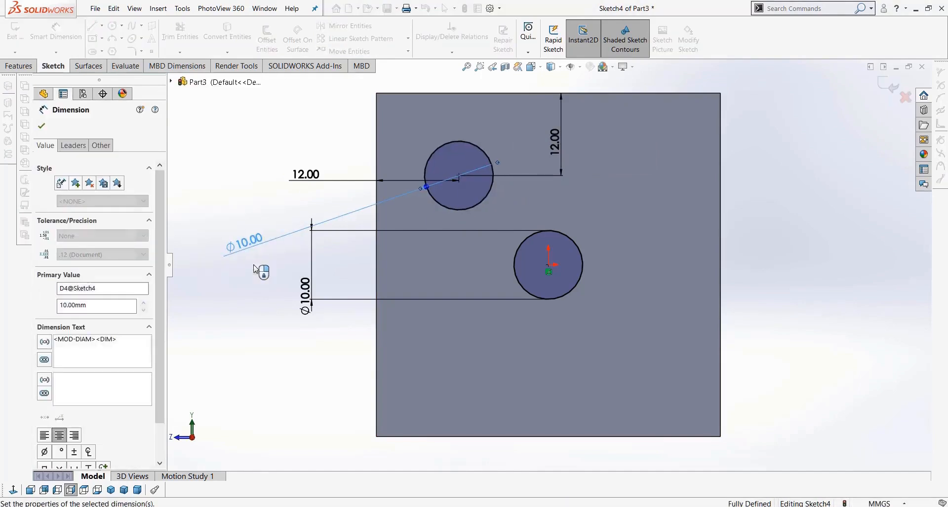
key("Escape")
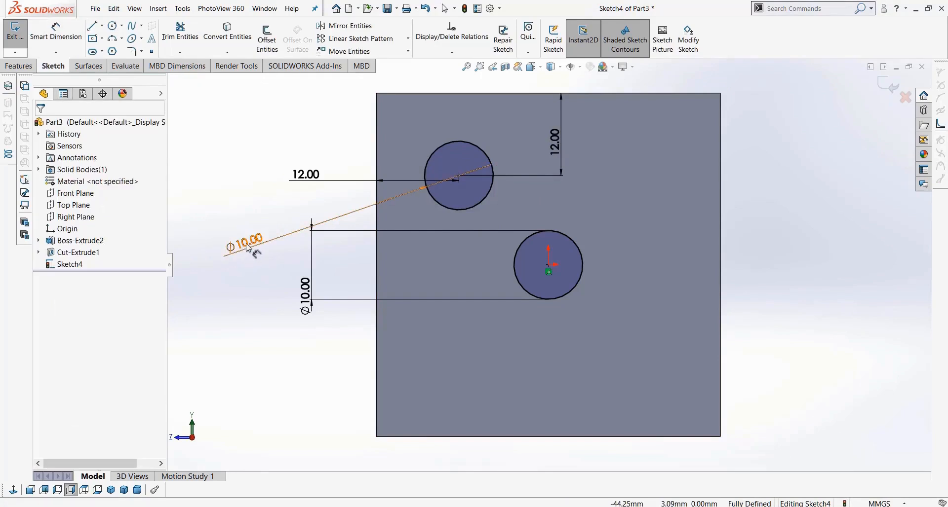
- Replace the second circle's diameter dimension with an Equal relation to the central circle, resizing it freehand to about 6.1 mm radius before adding the relation
left_click_drag(251, 249, 215, 208)
key("Delete")
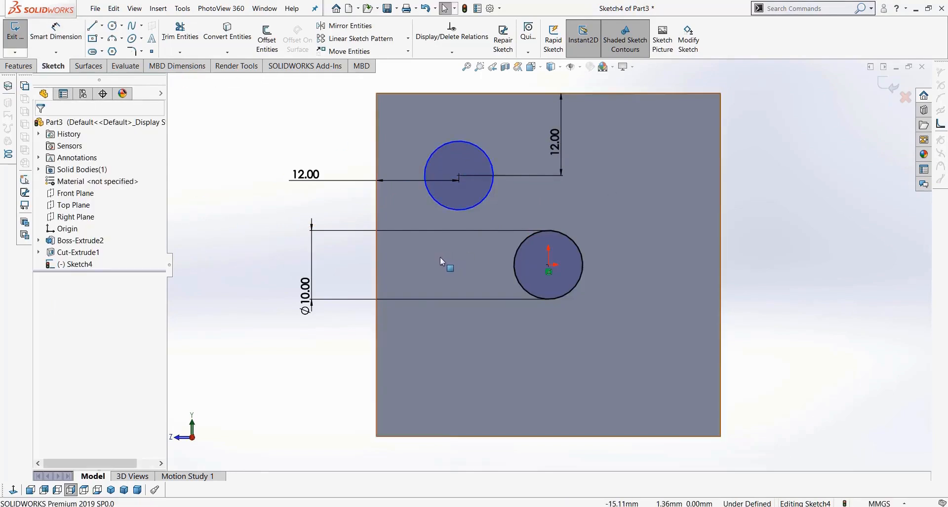
left_click_drag(459, 210, 460, 217)
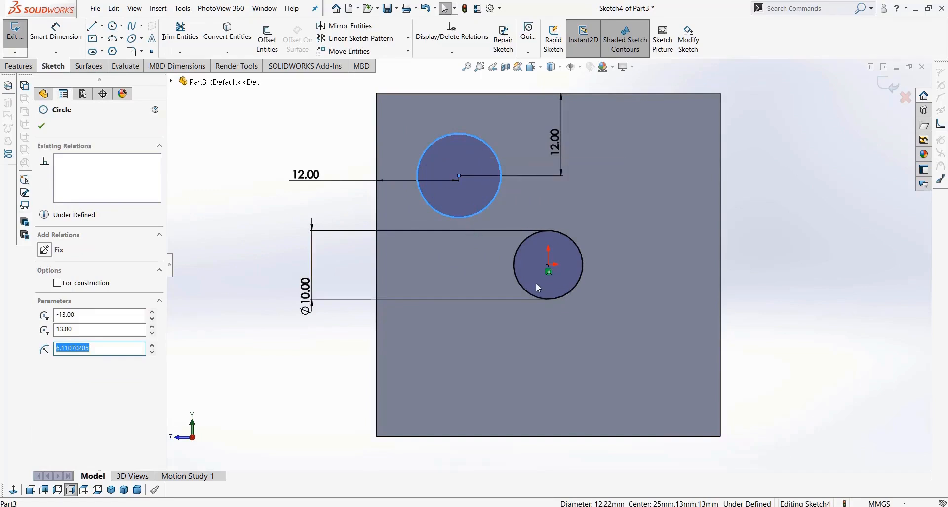
left_click(524, 297, "ctrl")
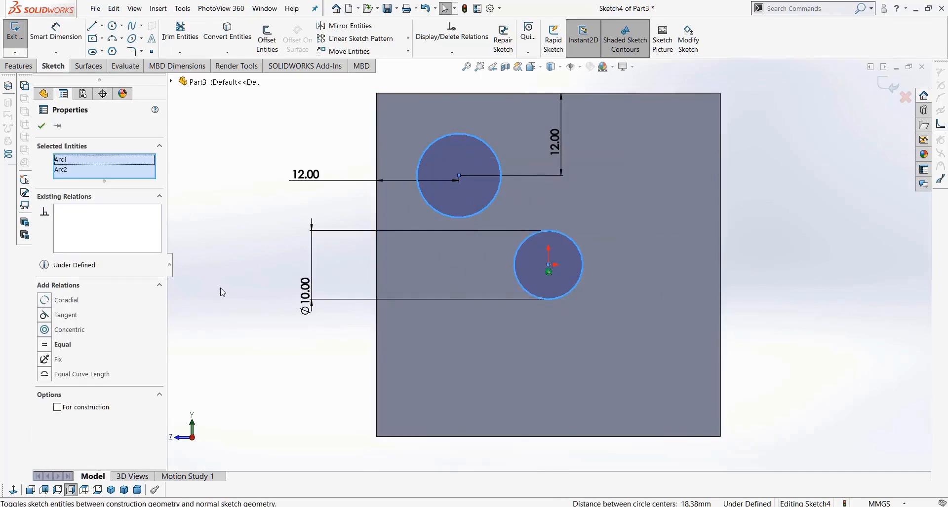
left_click(47, 349)
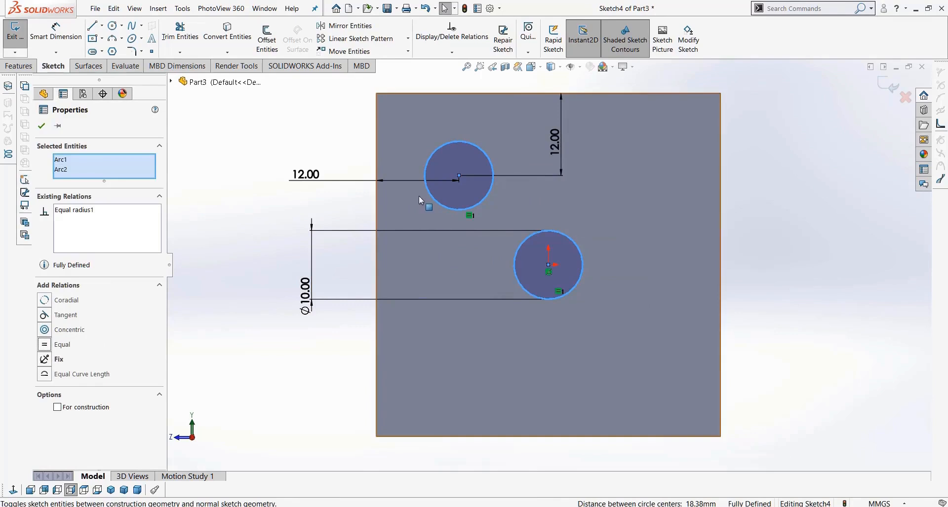
left_click(256, 216)
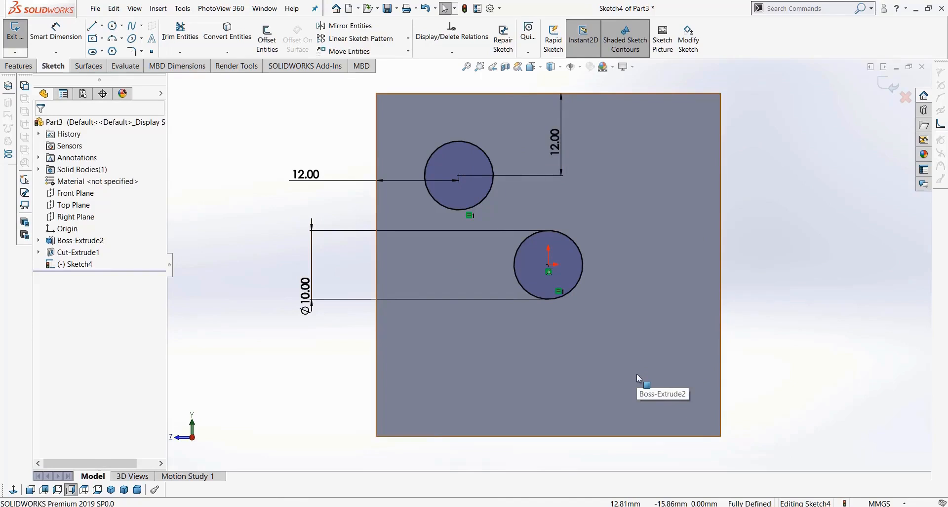
- Delete the second circle together with its associated dimensions, keeping the central circle
left_click(455, 195)
key("Delete")
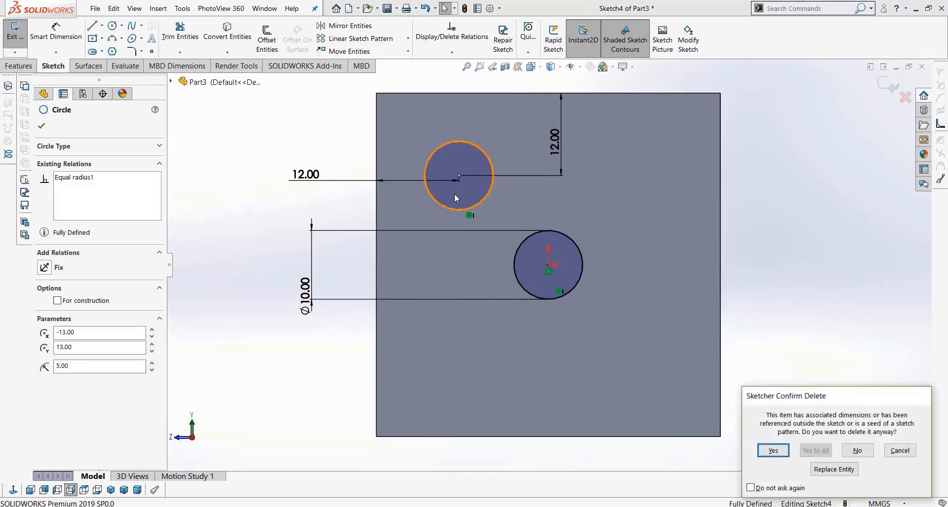
key("Return")
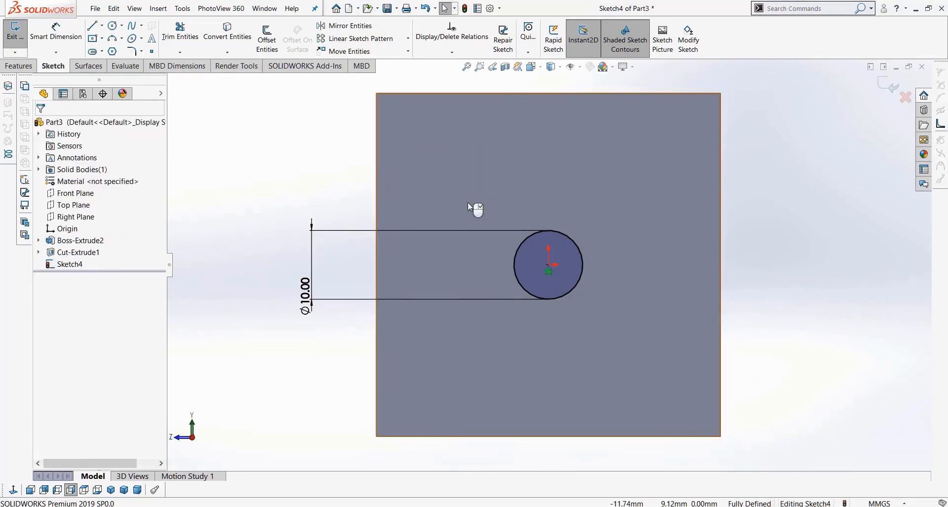
- Draw a construction centerline diagonally across the face, from its upper-left corner to its lower-right corner
left_click(102, 26)
left_click(113, 49)
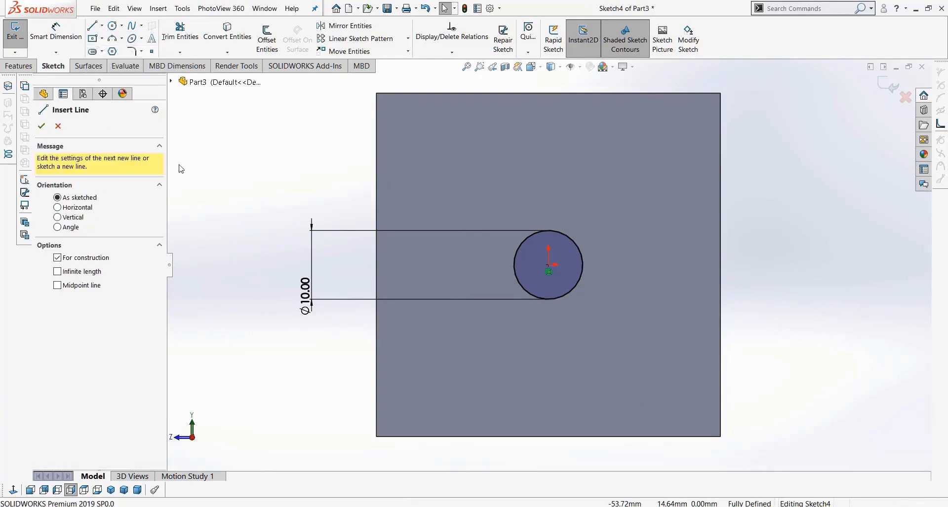
left_click(377, 93)
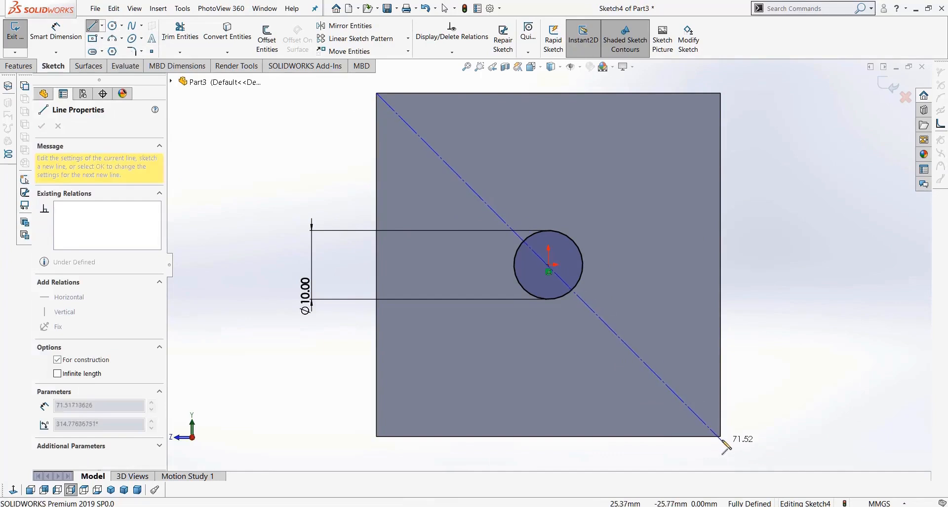
double_click(721, 437)
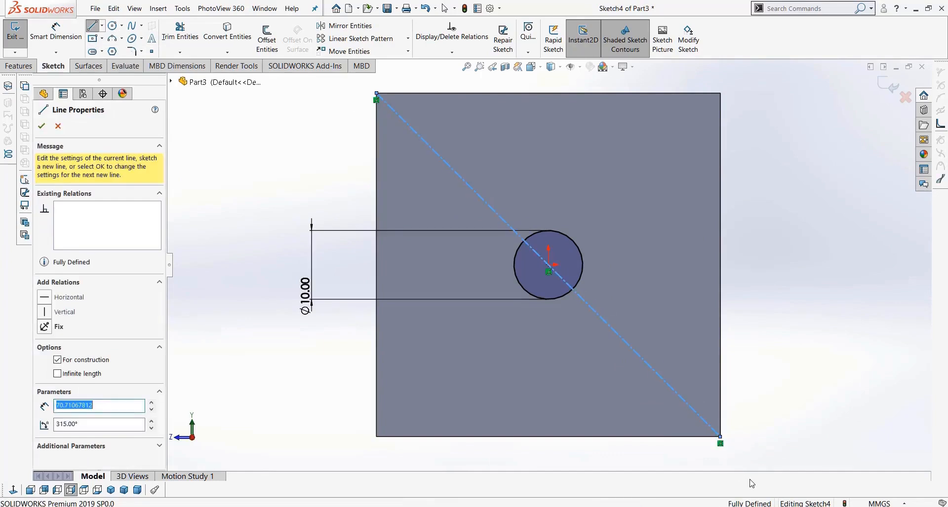
key("Escape")
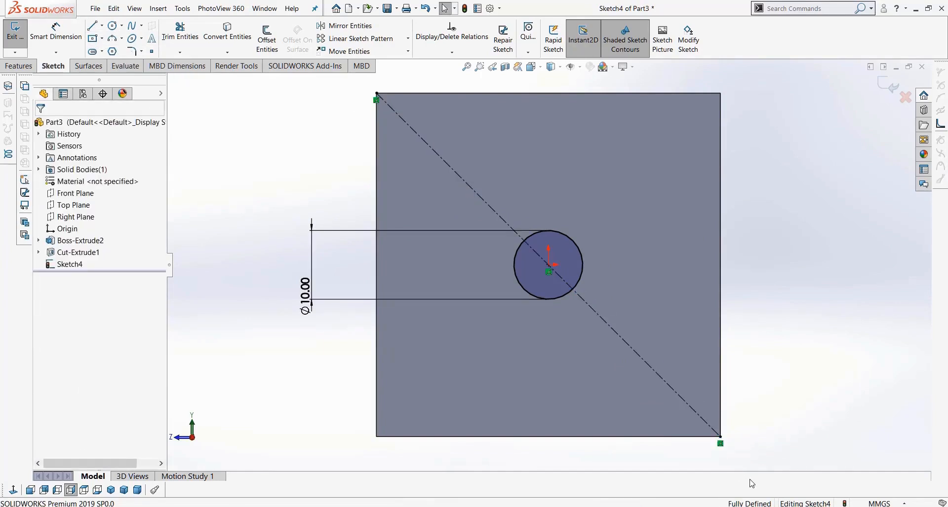
- Sketch a second circle of about 4.6 mm radius centred on the diagonal centerline, between the upper-left corner and the central circle
left_click(112, 25)
left_click(449, 166)
left_click(462, 197)
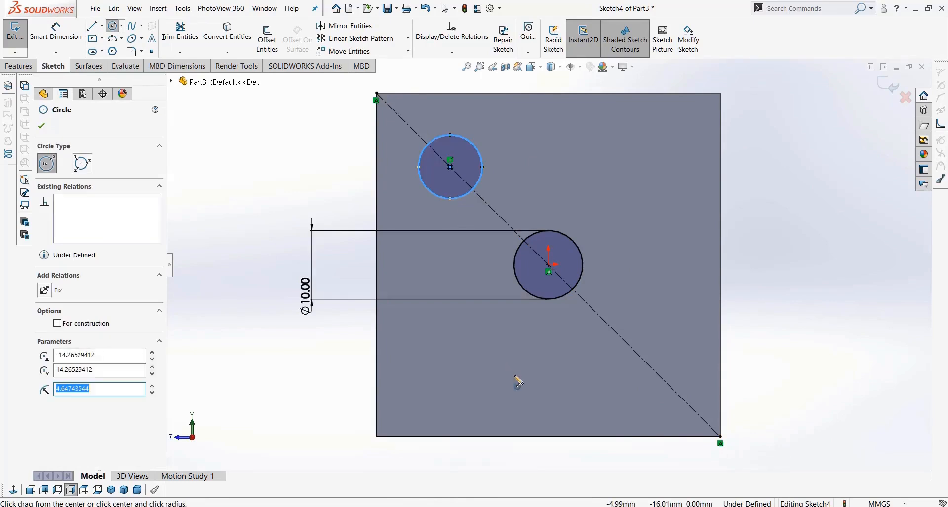
key("Escape")
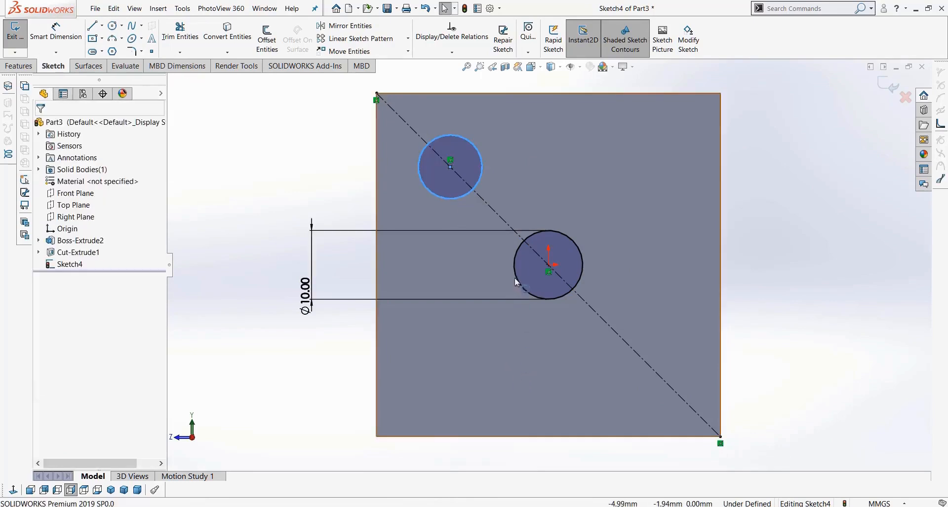
- Add an Equal relation between the central circle and the second circle
left_click(515, 283)
left_click(428, 189, "ctrl")
left_click(39, 344)
left_click(260, 222)
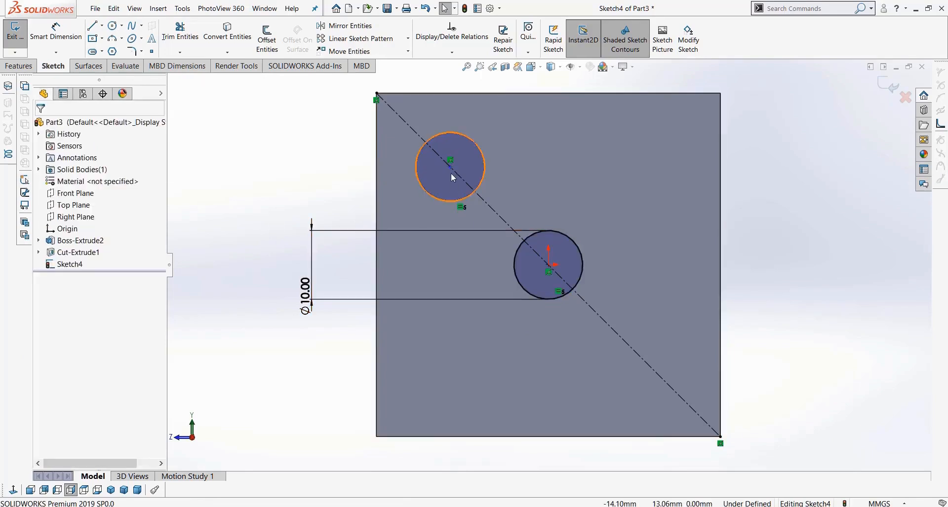
- Slide the second circle's centre freehand along the diagonal centerline to test its remaining freedom of movement
left_click_drag(450, 167, 427, 218)
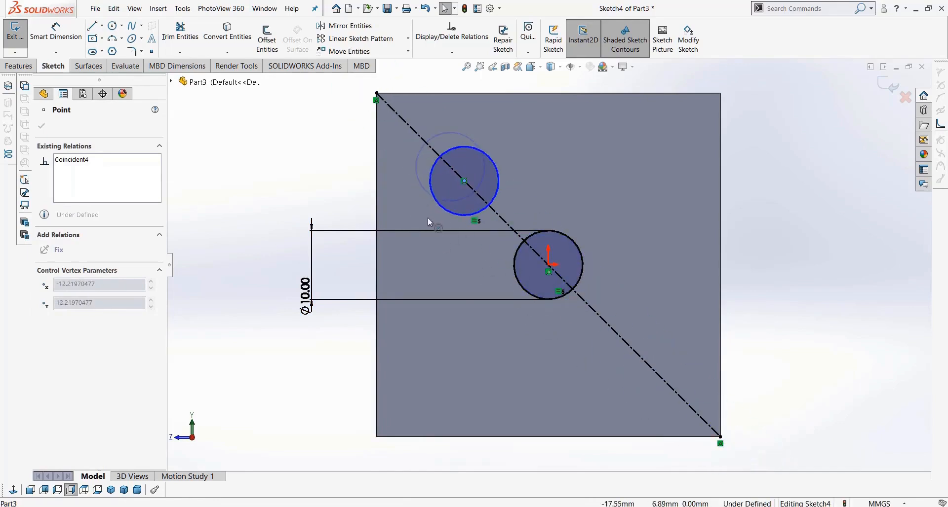
left_click_drag(634, 90, 479, 174)
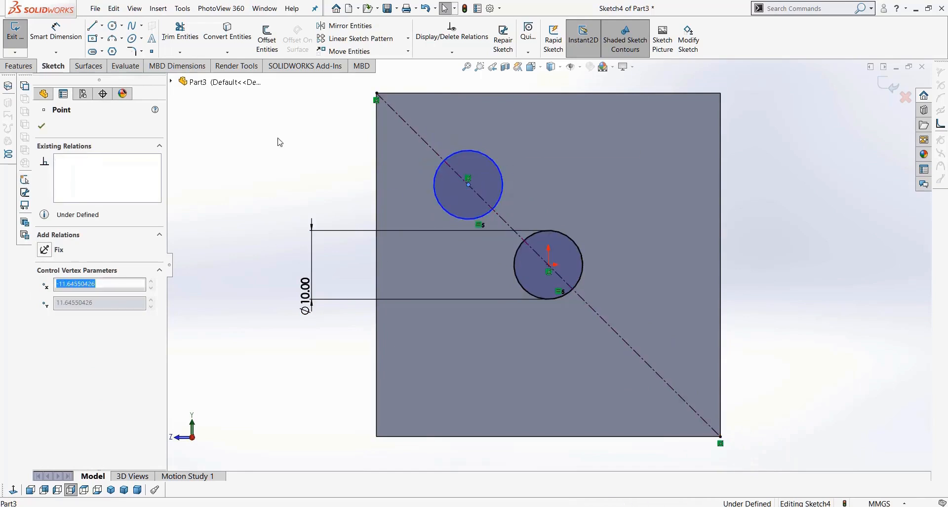
left_click(278, 141)
- Dimension the second circle's centre 12 mm from the face's left edge with Smart Dimension
left_click(82, 38)
left_click(437, 215)
left_click(376, 195)
left_click(295, 170)
key("Return")
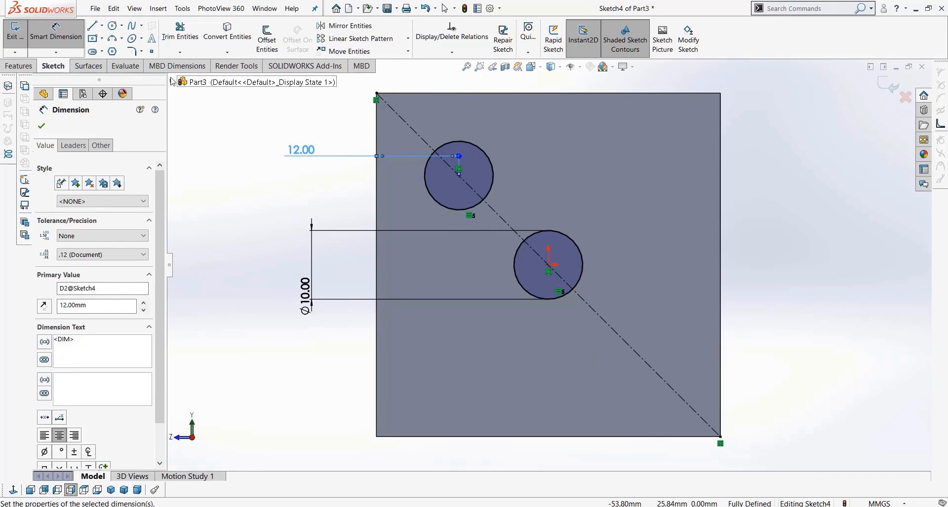
- Draw a construction centerline about 22.9 mm long from the origin toward the upper right of the face
left_click(102, 25)
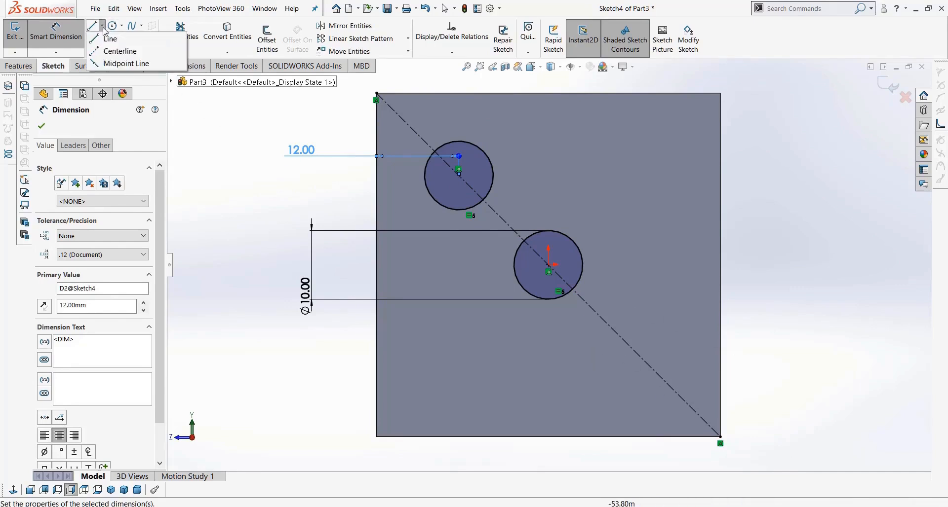
left_click(118, 52)
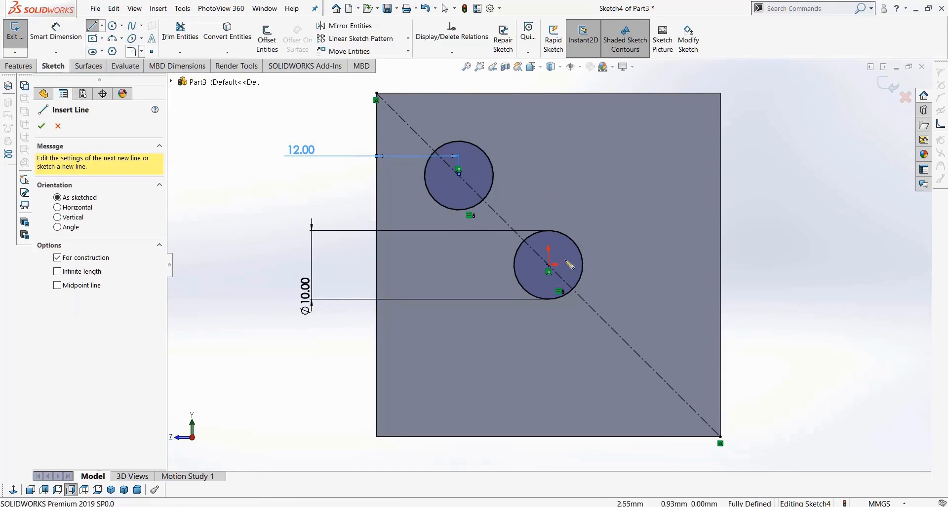
left_click(549, 265)
left_click(688, 191)
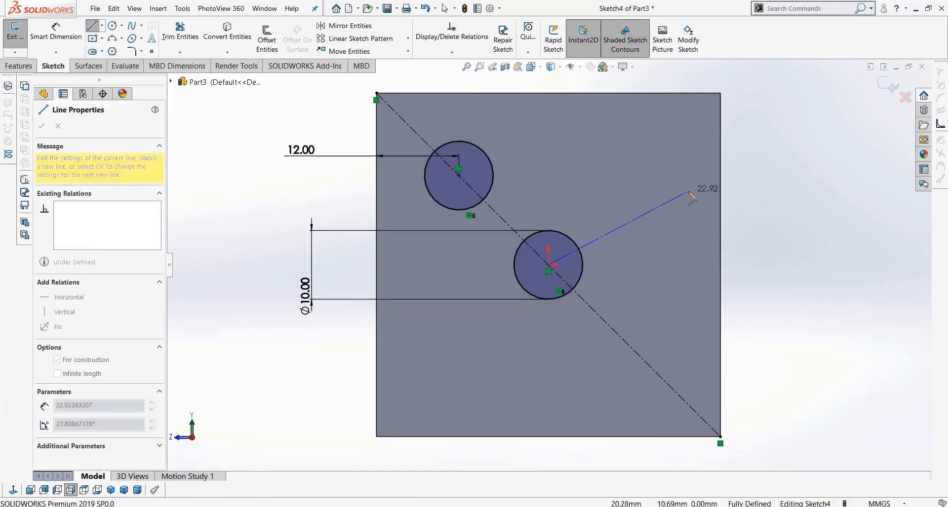
key("Escape")
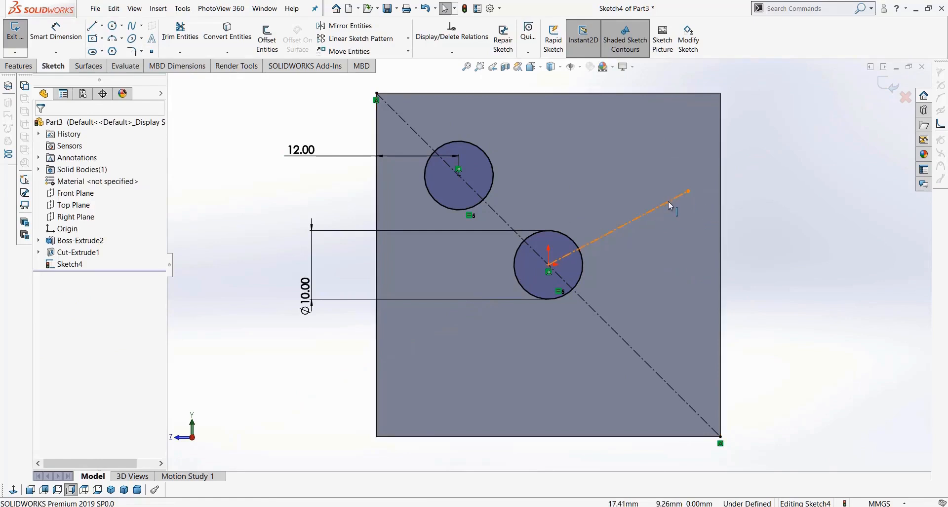
- Set the angle between the short centerline and the diagonal centerline to 90° with Smart Dimension
left_click(57, 40)
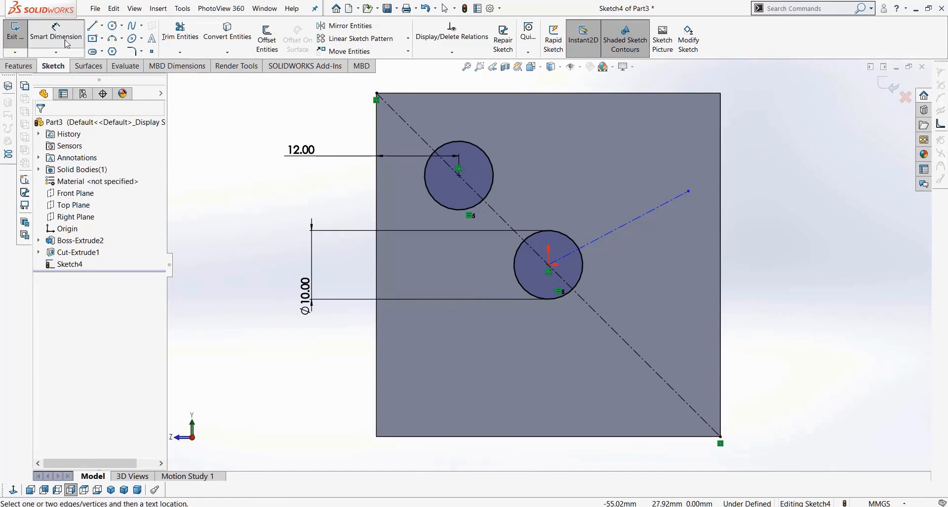
left_click(616, 235)
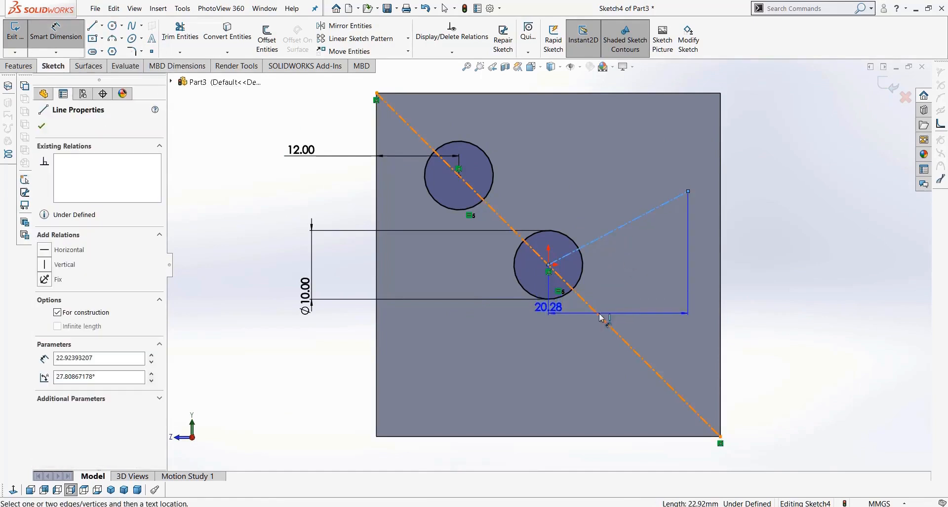
left_click(603, 319)
left_click(645, 283)
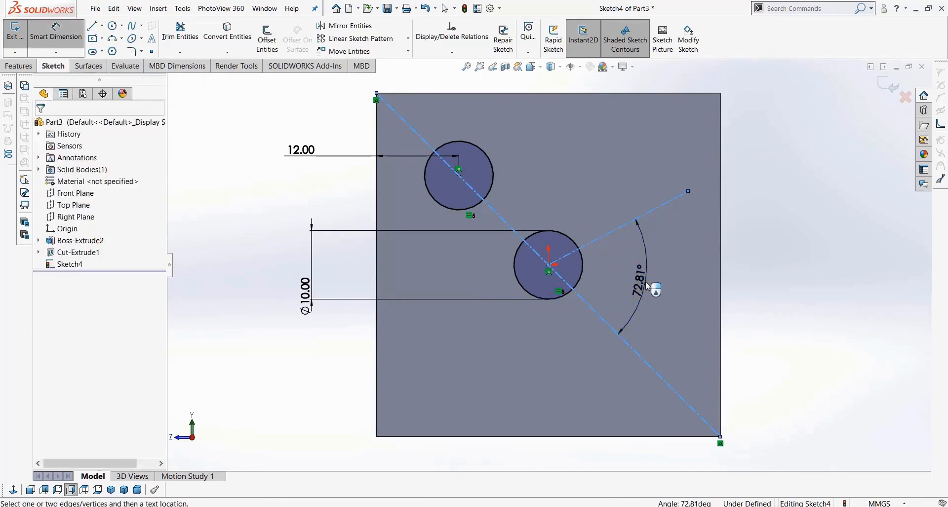
type("90")
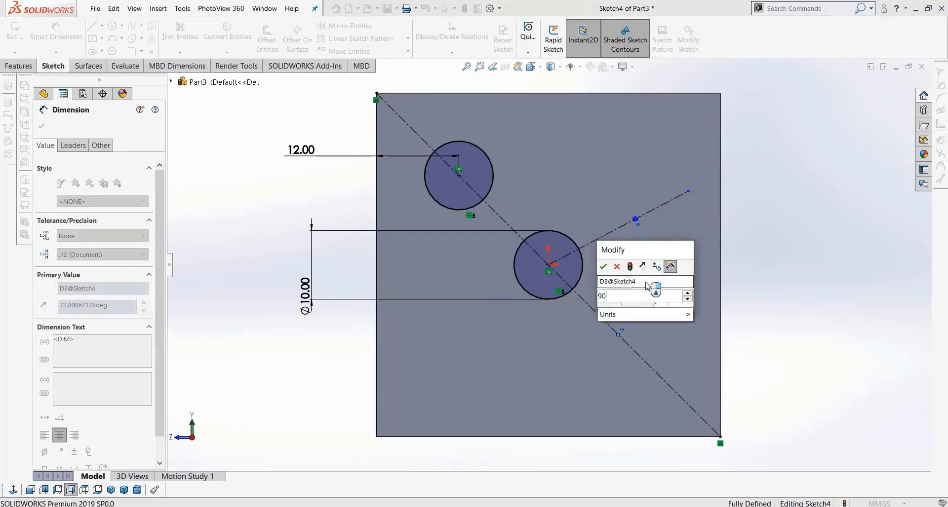
key("Return")
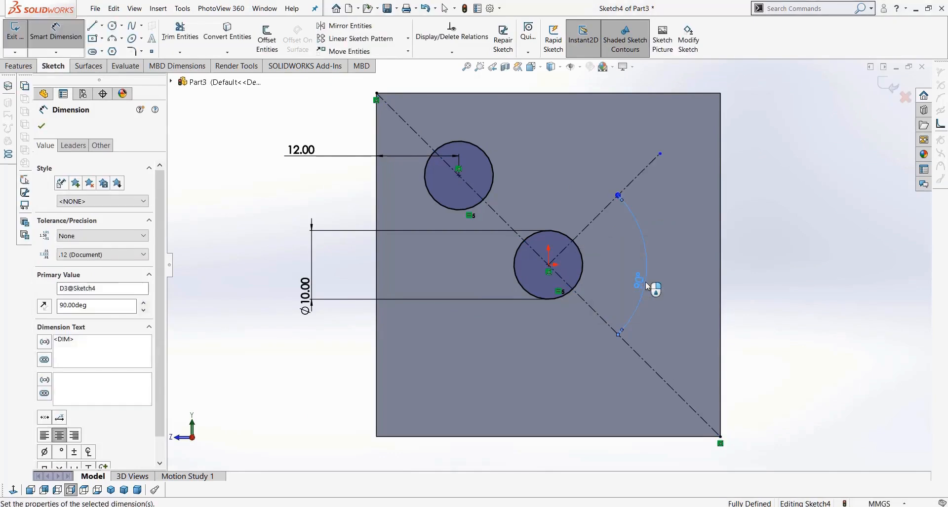
key("Escape")
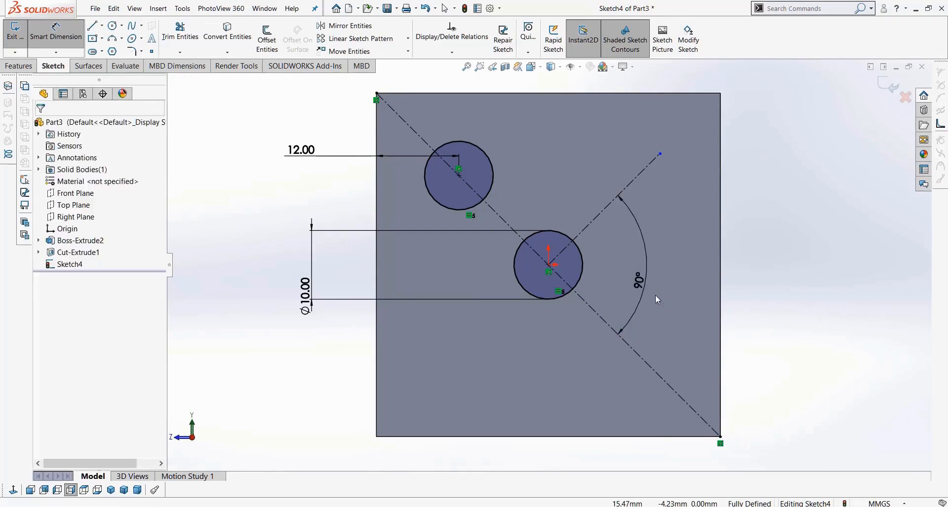
- Delete the short centerline together with its angle dimension
left_click(615, 198)
key("Delete")
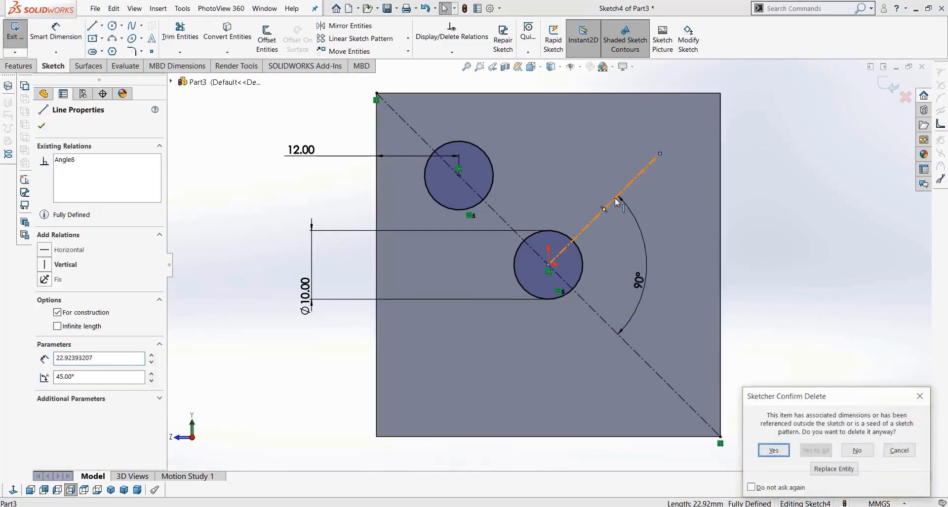
key("Return")
- Draw a centerline about 22.7 mm long from the origin, snapped perpendicular to the diagonal, and delete it again
left_click(101, 25)
left_click(111, 41)
left_click(548, 271)
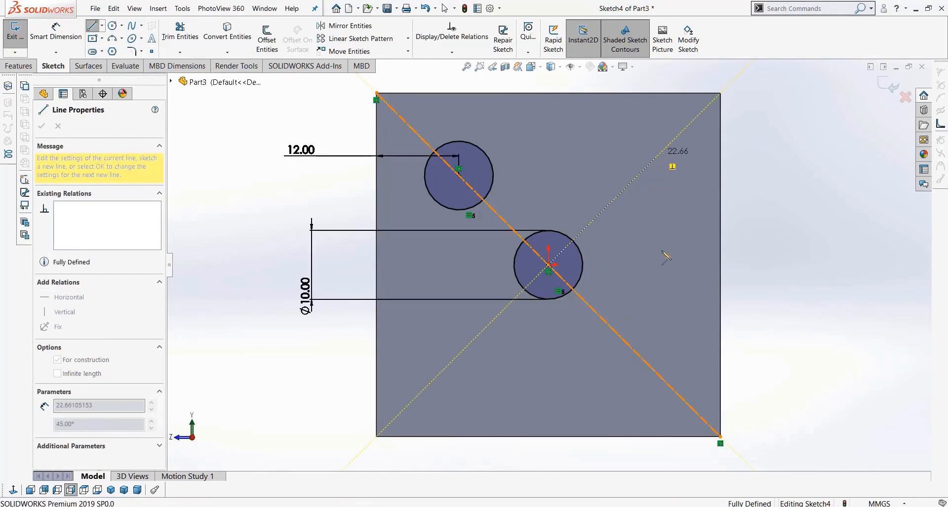
left_click(658, 155)
key("Escape")
key("Escape")
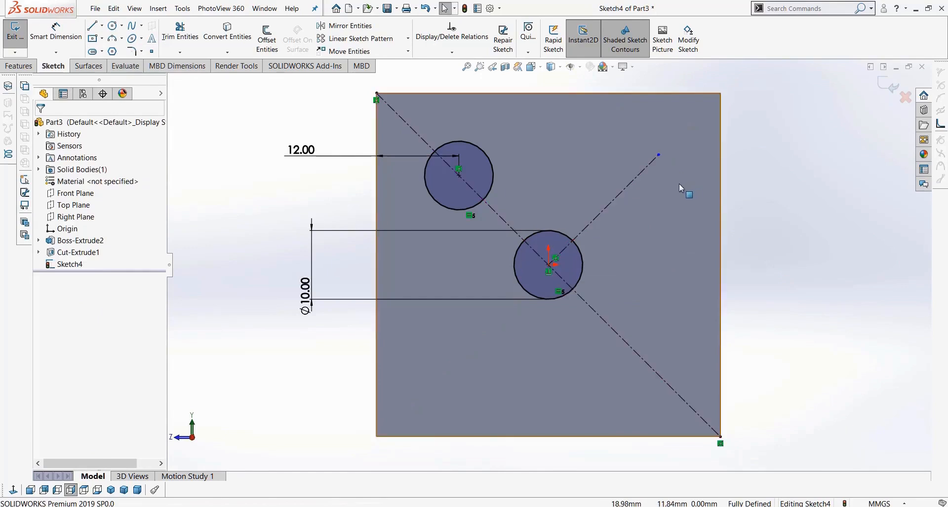
left_click(639, 176)
key("Delete")
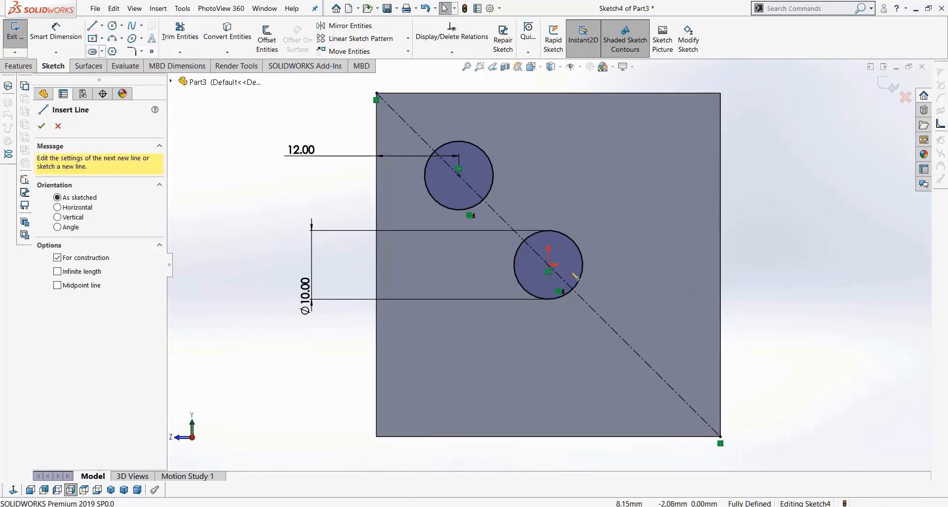
- Draw a construction centerline about 18.5 mm long from the origin, rising to the right at about 17° without snapping to a relation
left_click(548, 266)
left_click(671, 229)
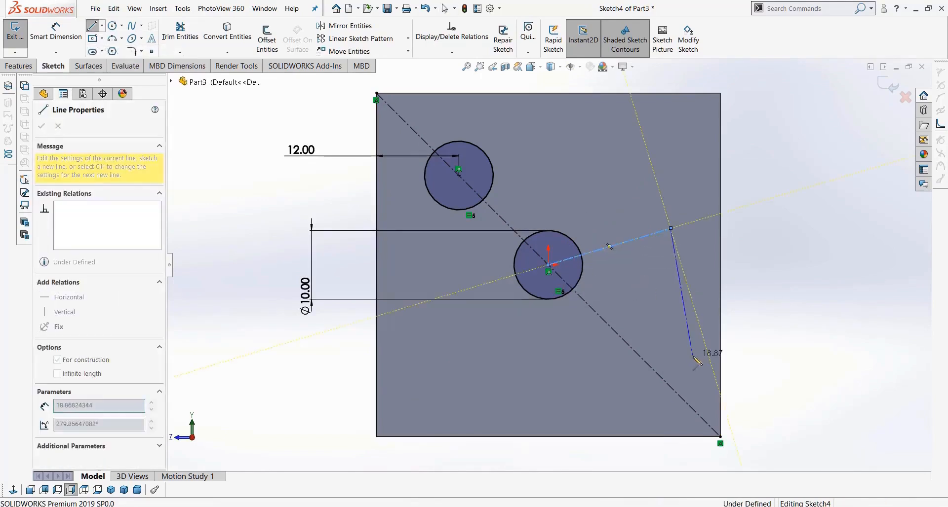
key("Escape")
- Add a Perpendicular relation between the short centerline and the diagonal centerline
left_click(621, 241)
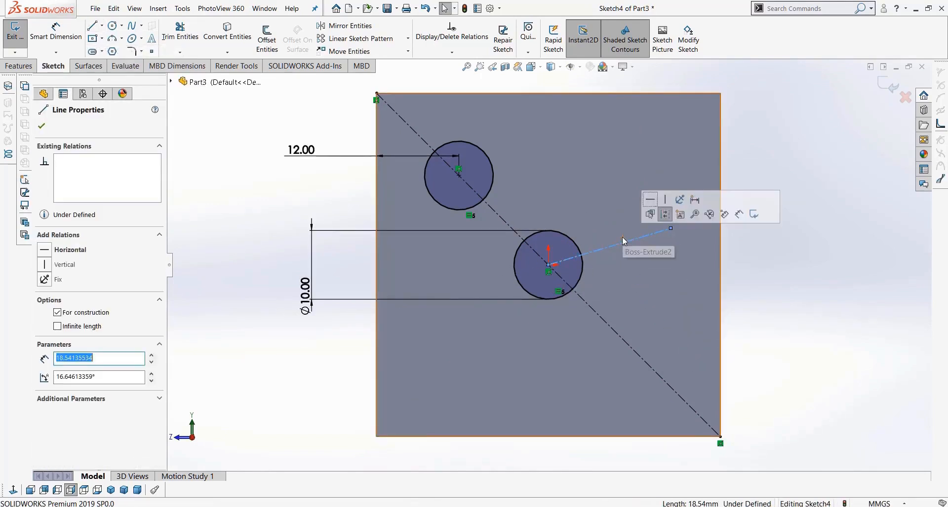
left_click(636, 352, "ctrl")
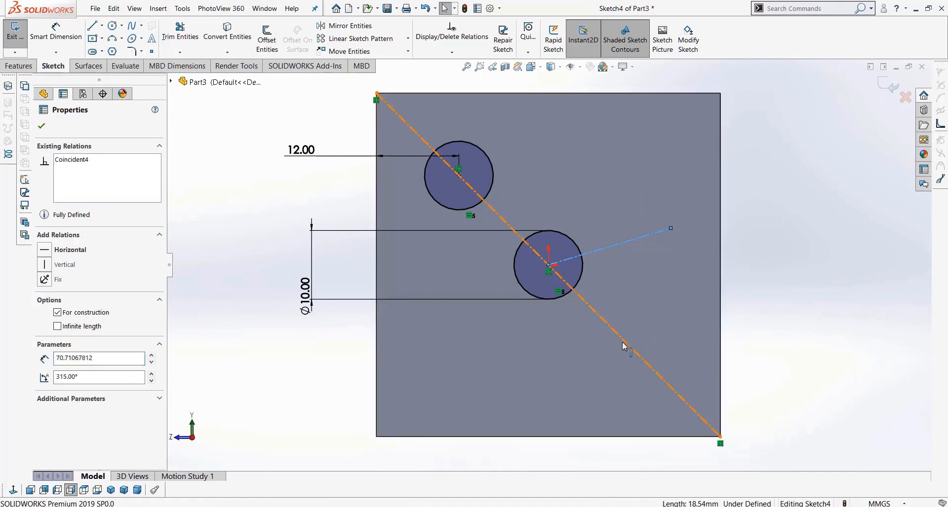
left_click(44, 344)
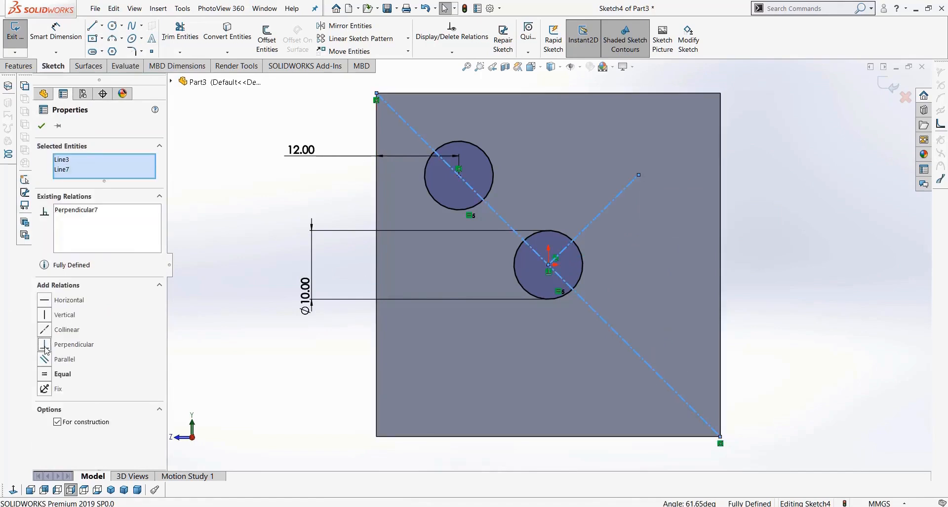
left_click(748, 264)
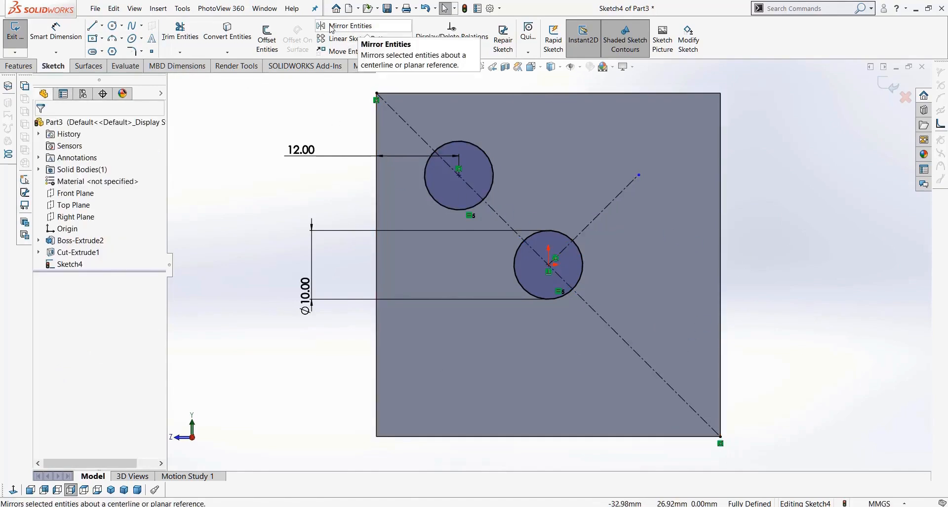
left_click(353, 29)
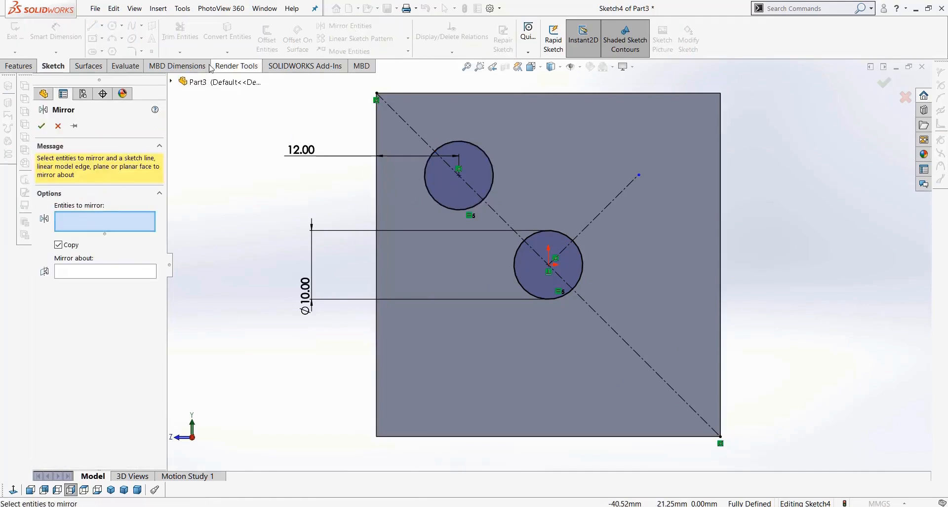
left_click(58, 126)
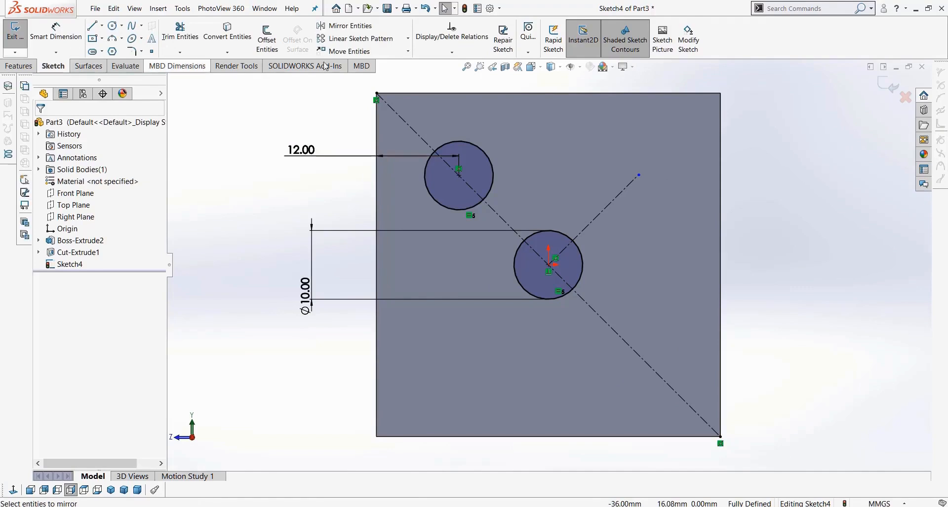
middle_click_drag(612, 275, 610, 281)
left_click(13, 490)
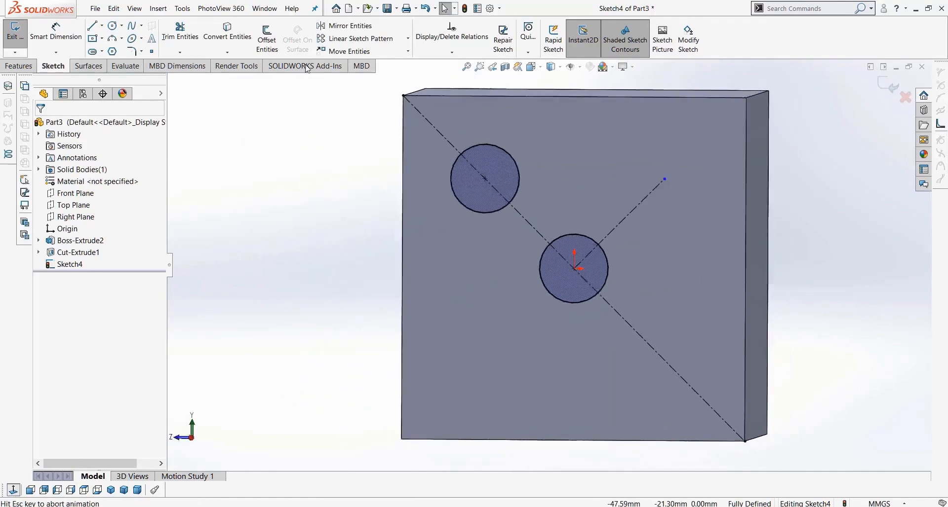
- Mirror the upper circle about the short construction centerline running from the origin to produce a third circle on the diagonal
left_click(348, 27)
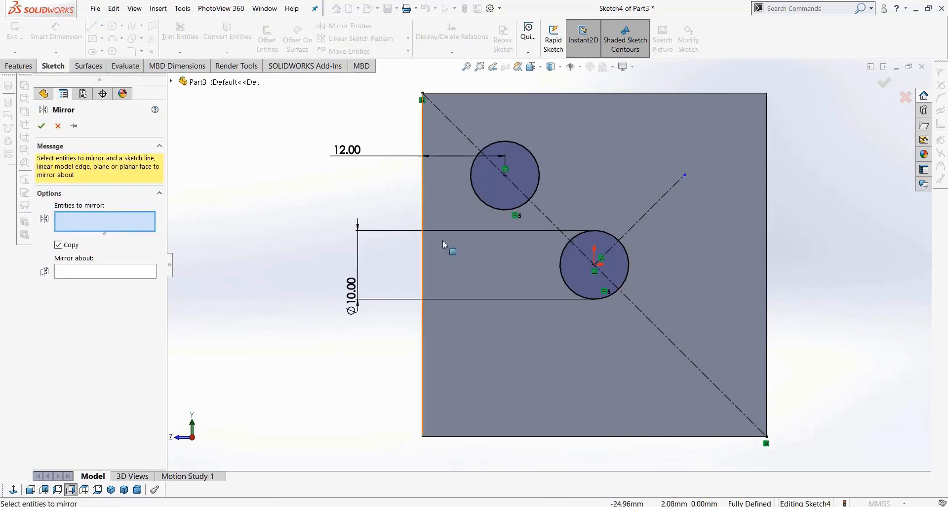
left_click(487, 190)
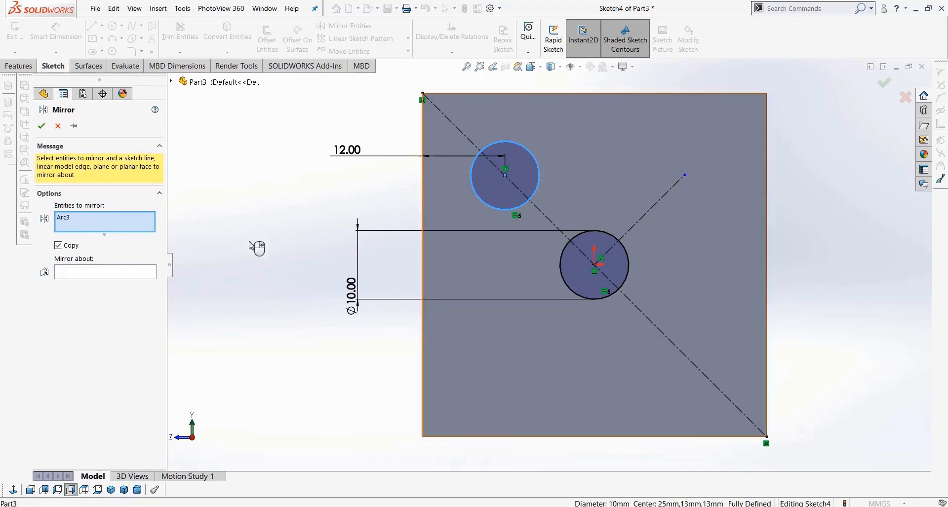
left_click(127, 273)
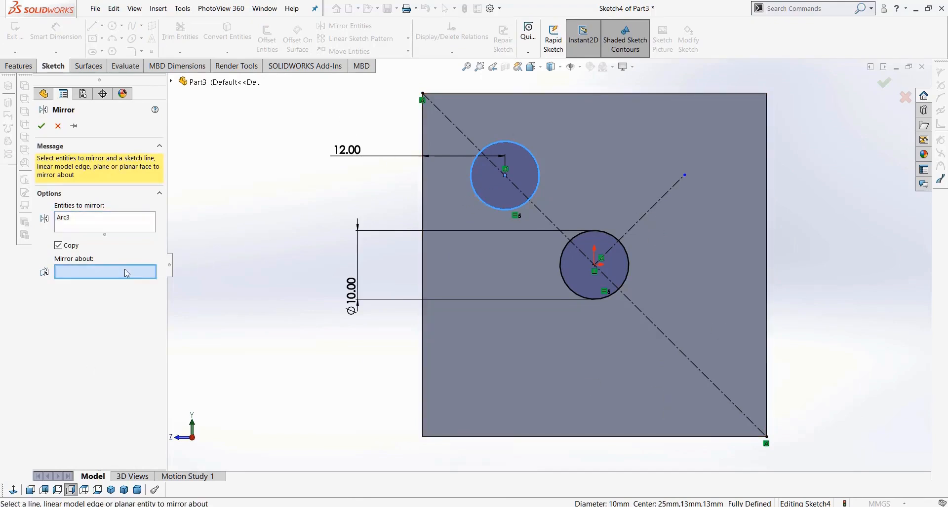
left_click(652, 208)
left_click(42, 126)
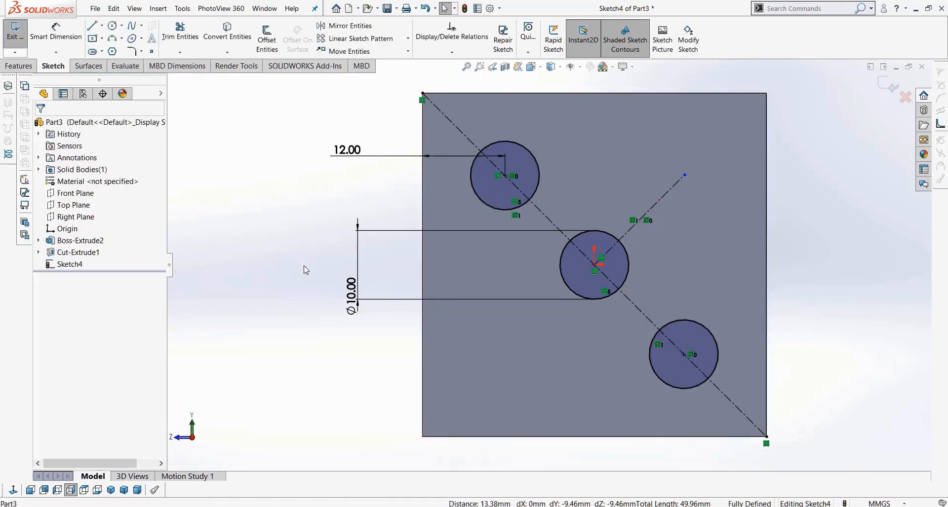
- Cut-extrude the three circles on the right face as a Blind cut 2.5 mm deep
left_click(19, 67)
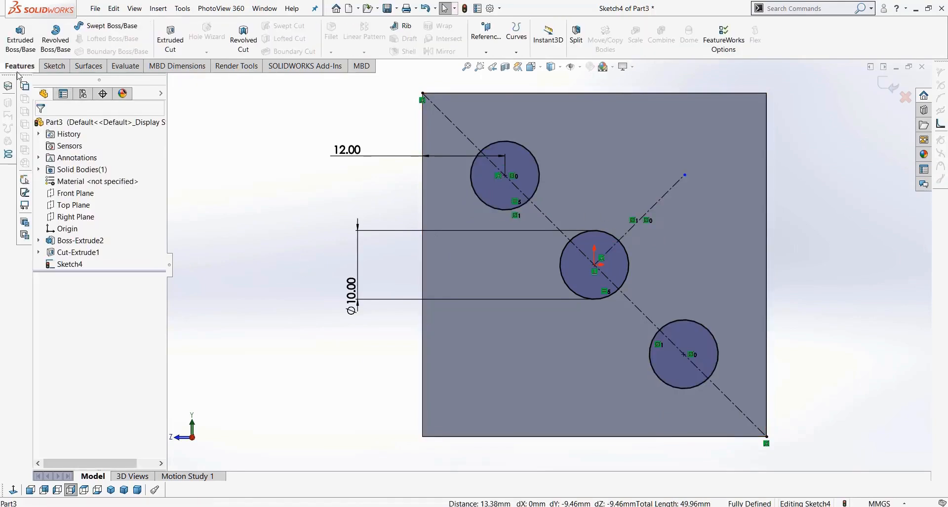
left_click(170, 35)
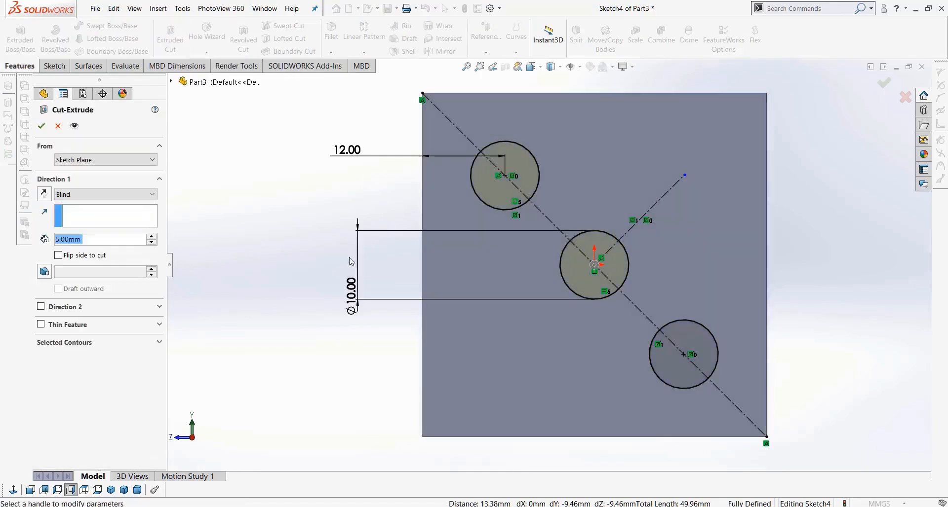
left_click_drag(99, 242, 37, 237)
type("2.5")
key("Return")
left_click(41, 126)
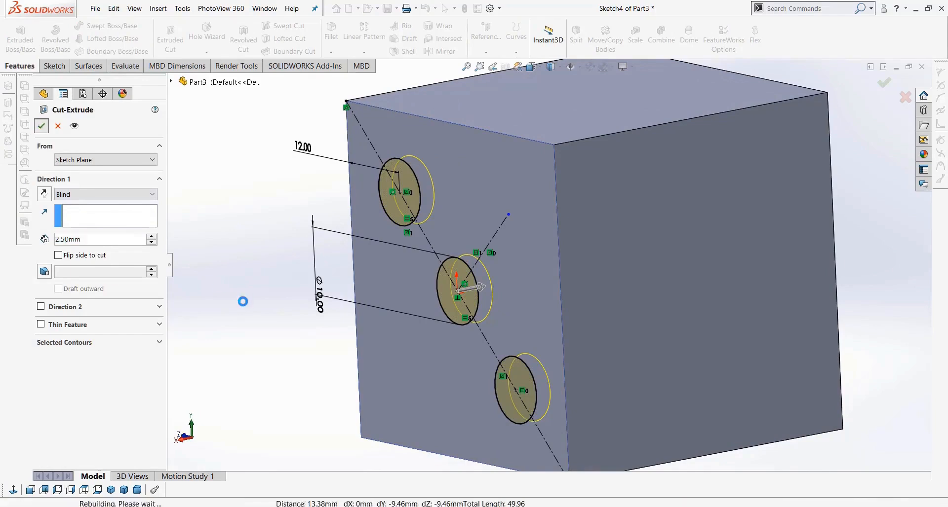
- Start a sketch on the plain face opposite the three recesses and orient the view normal to it
middle_click_drag(389, 304, 581, 377)
scroll(447, 304, "up", 4)
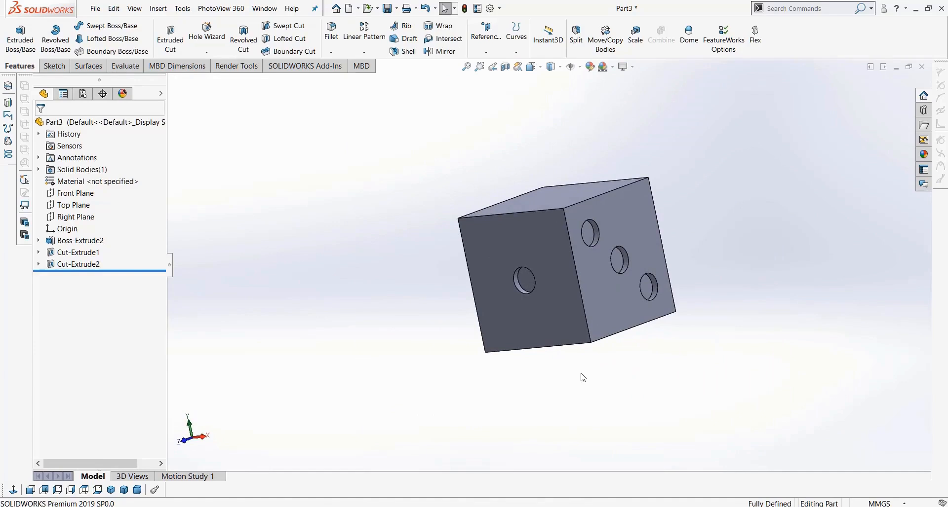
middle_click_drag(442, 339, 544, 318)
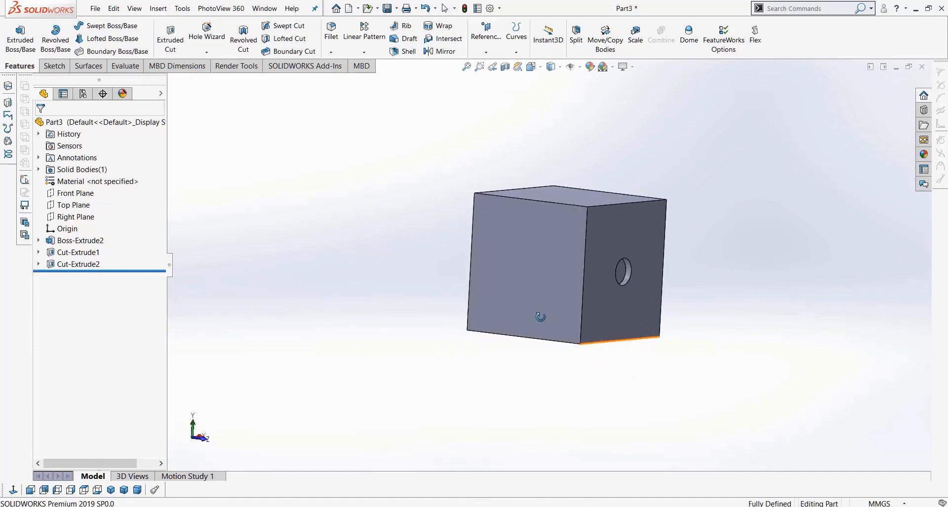
left_click(531, 263)
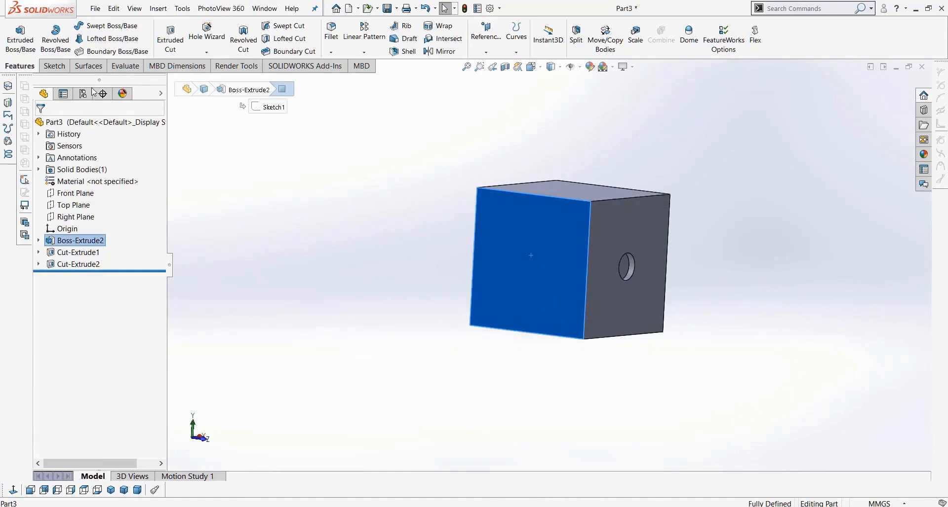
left_click(55, 66)
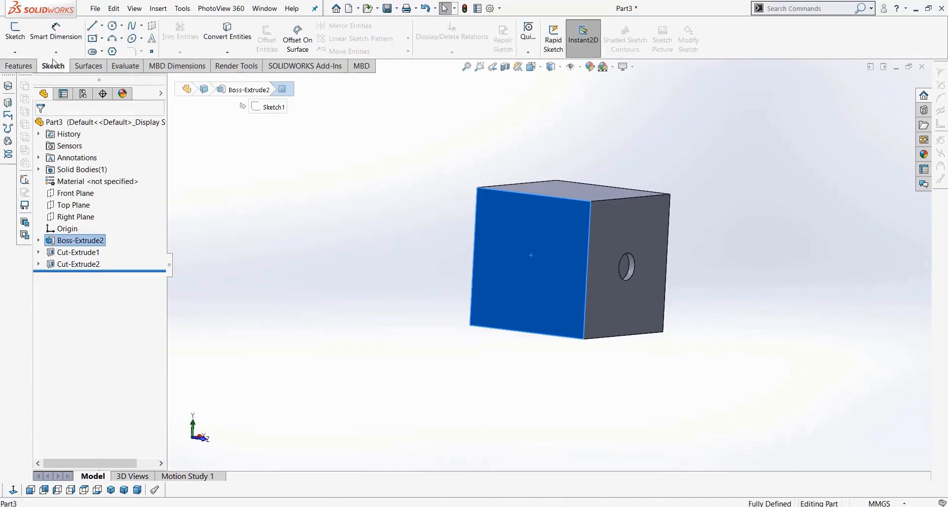
left_click(15, 31)
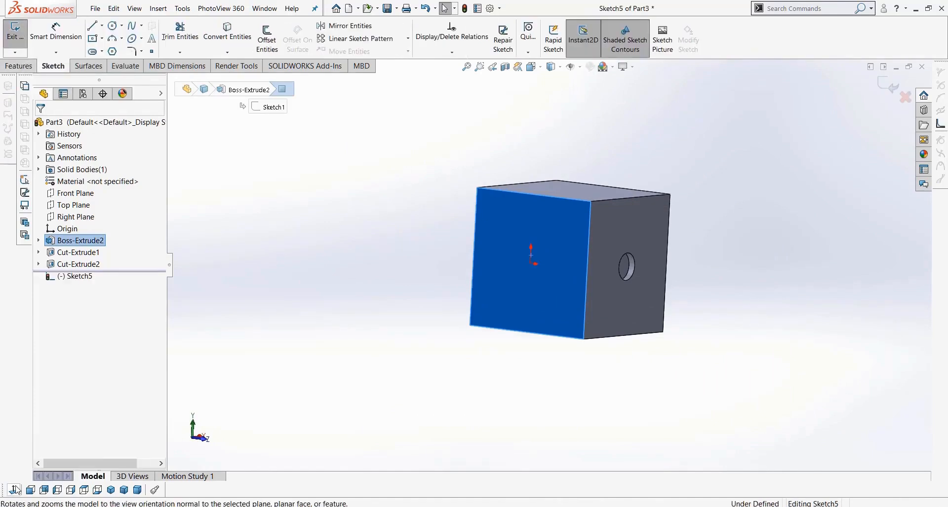
left_click(15, 489)
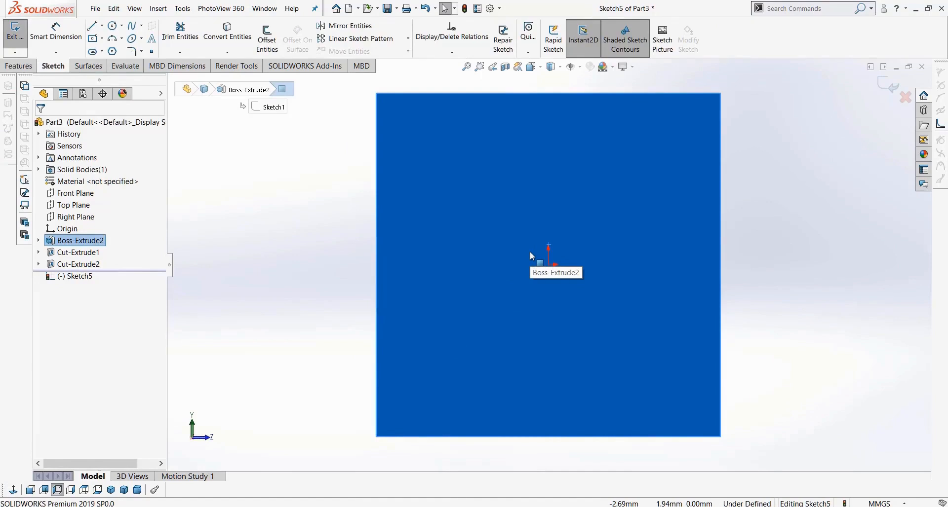
- Sketch a circle of about 5.5 mm radius near the upper-left corner of the face
left_click(113, 25)
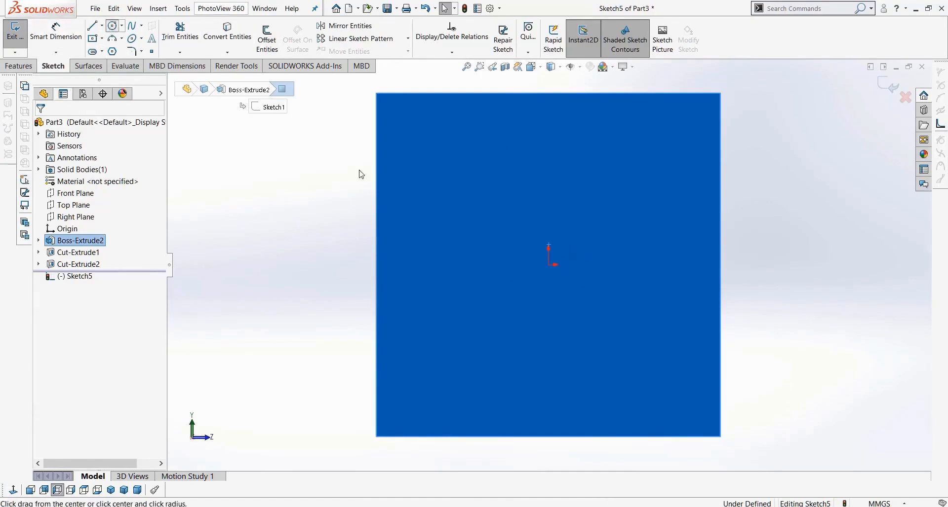
left_click(452, 157)
left_click(476, 188)
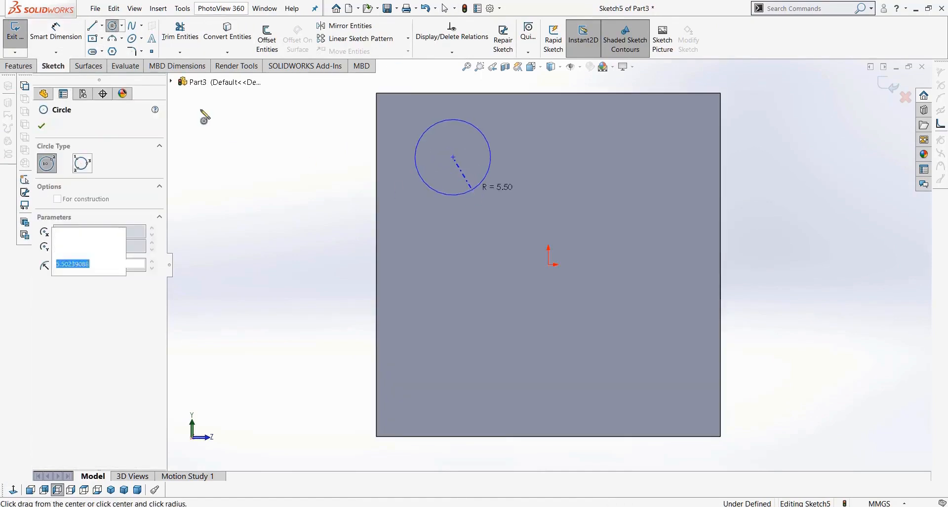
- Draw a solid line about 35 mm long from the face's upper-right corner to the origin
left_click(93, 26)
left_click(719, 94)
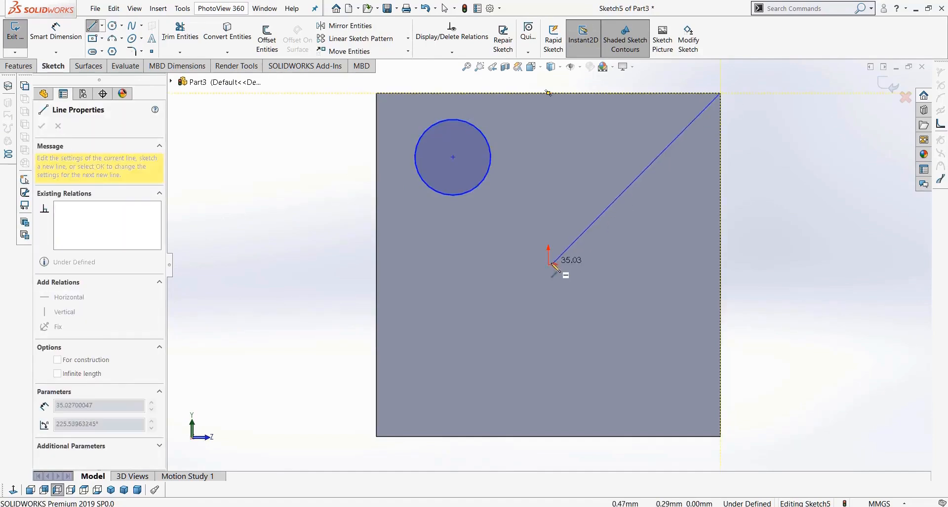
left_click(548, 265)
key("Escape")
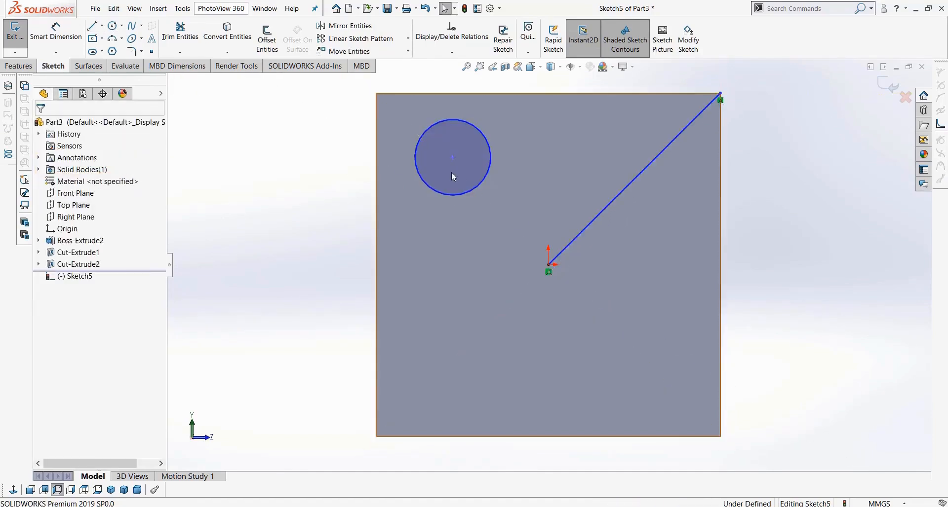
- Mirror the circle about the diagonal line to place a second circle near the lower-right corner
left_click(335, 29)
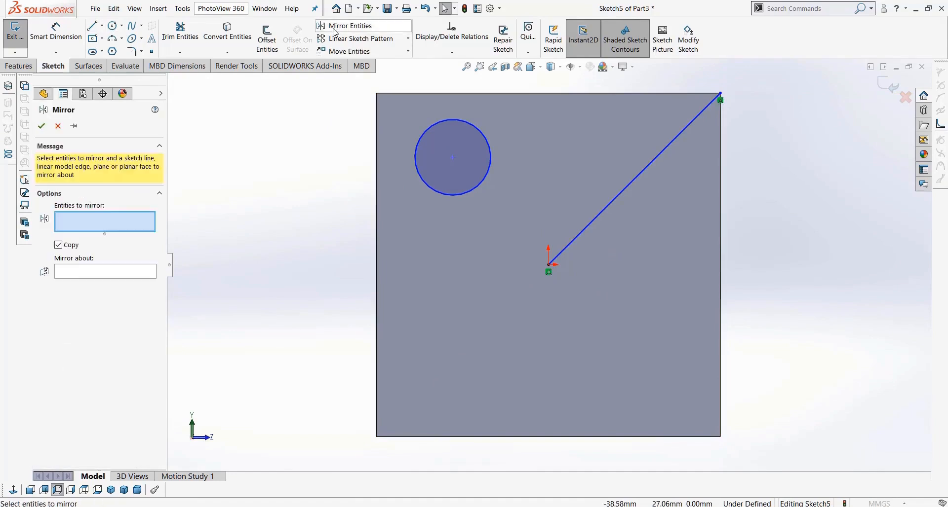
left_click(434, 190)
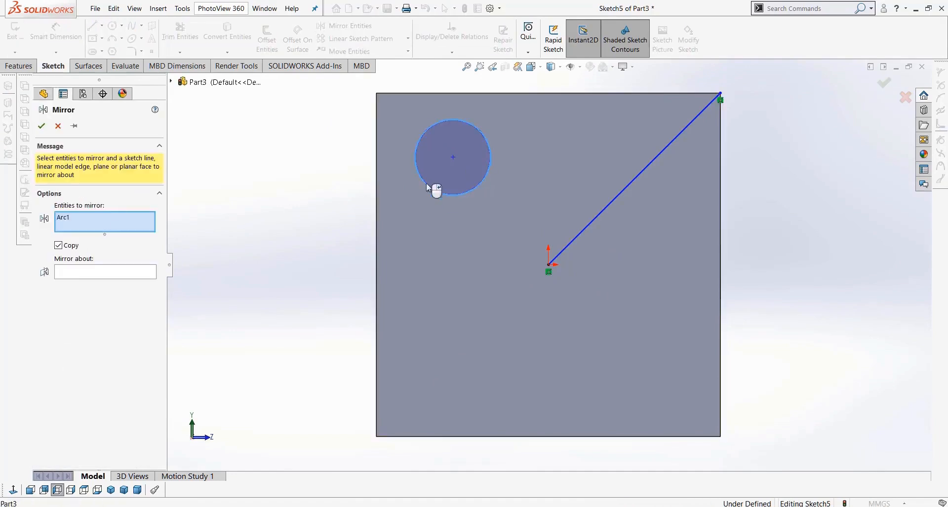
left_click(108, 267)
left_click(576, 235)
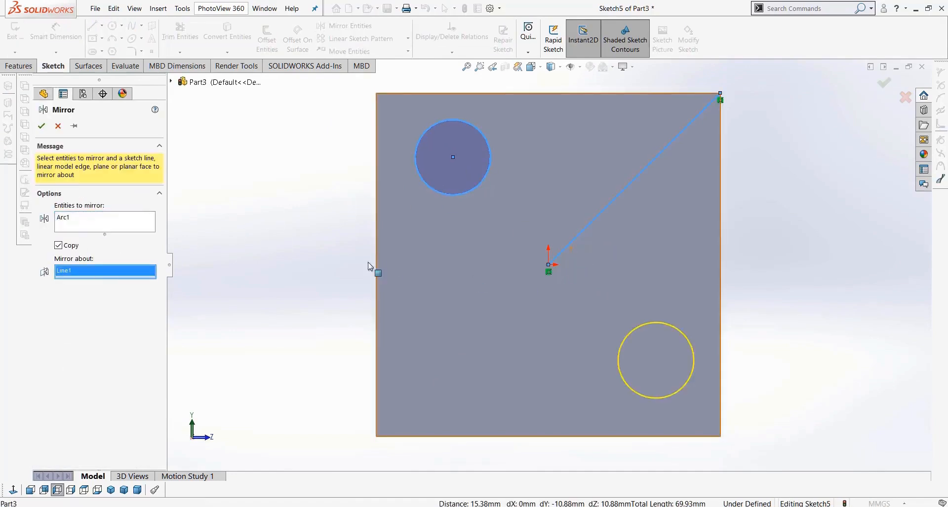
left_click(43, 127)
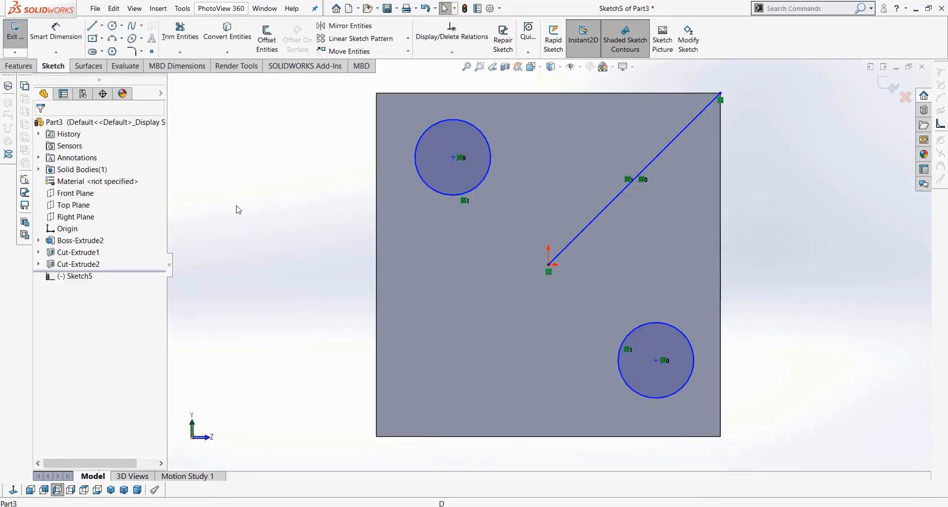
- Cut-extrude the two circular regions 2.5 mm deep as a Blind cut, using them as the selected contours
left_click(33, 66)
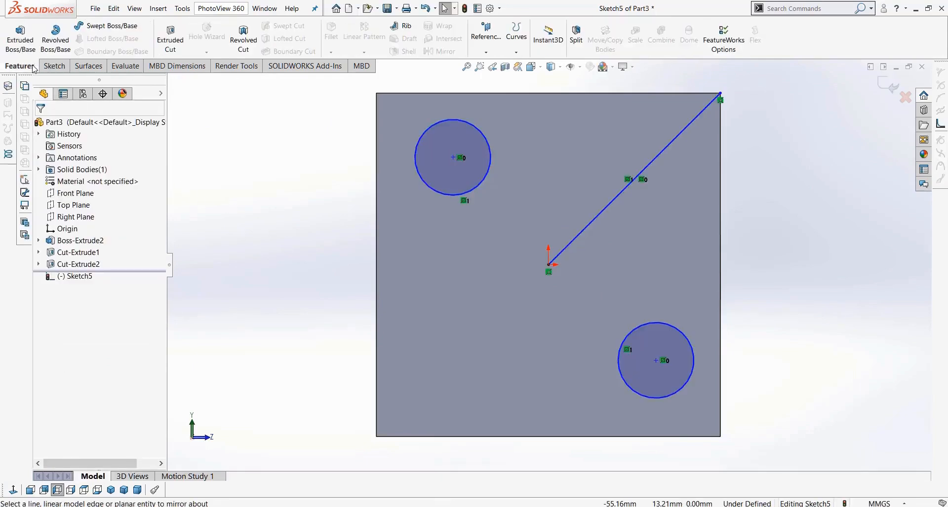
left_click(170, 36)
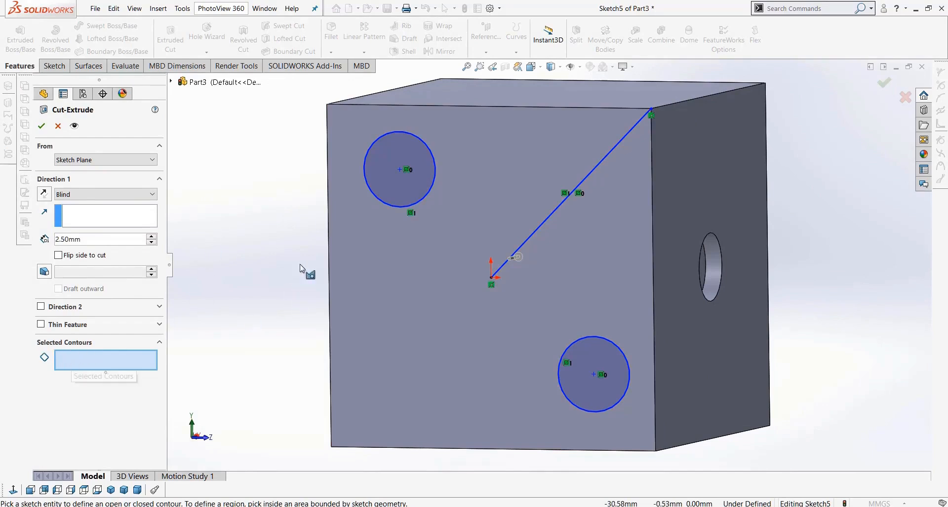
left_click(392, 178)
left_click(599, 354)
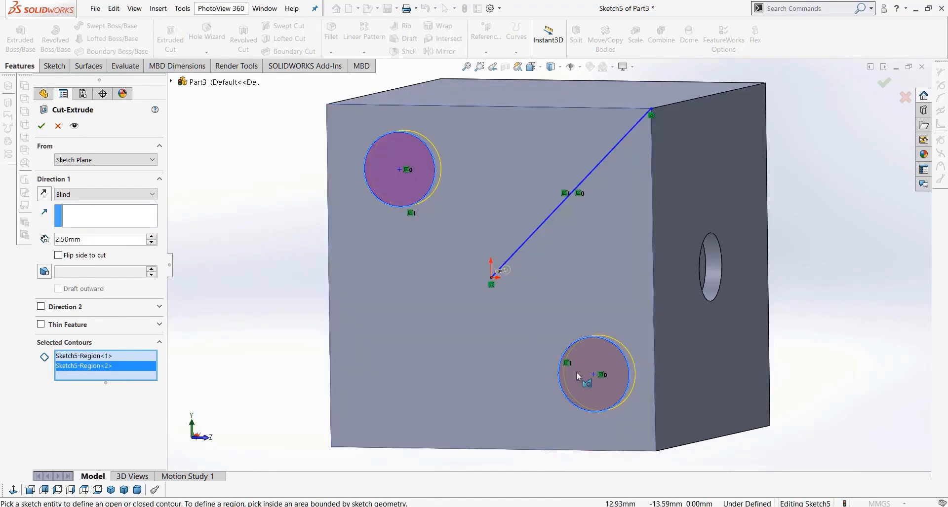
left_click(42, 125)
- Reopen the two-recess cut's sketch for editing and delete both circles and the diagonal line
left_click(39, 277)
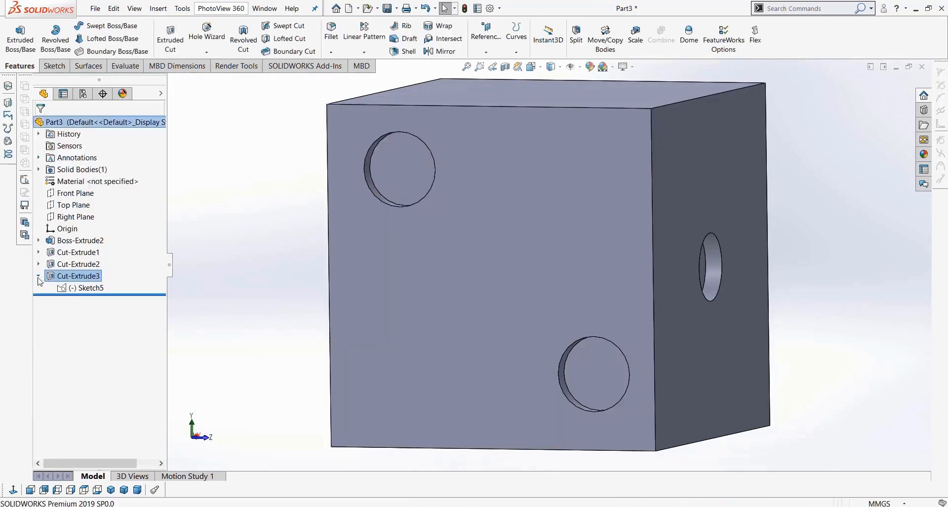
right_click(62, 291)
left_click(53, 257)
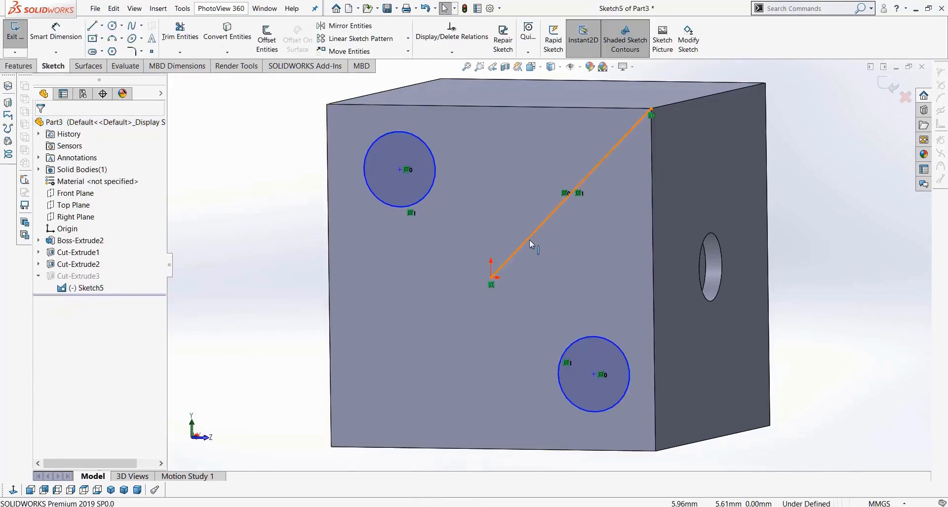
key("z")
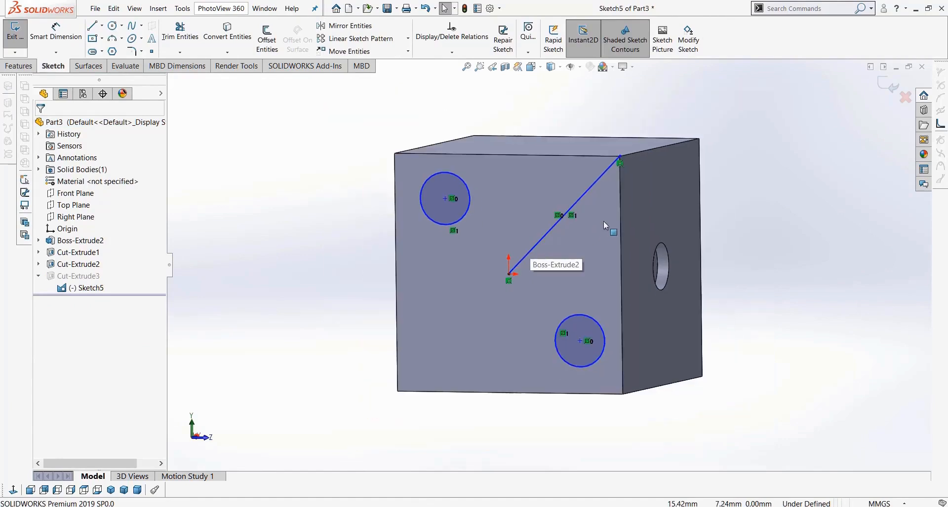
left_click(58, 491)
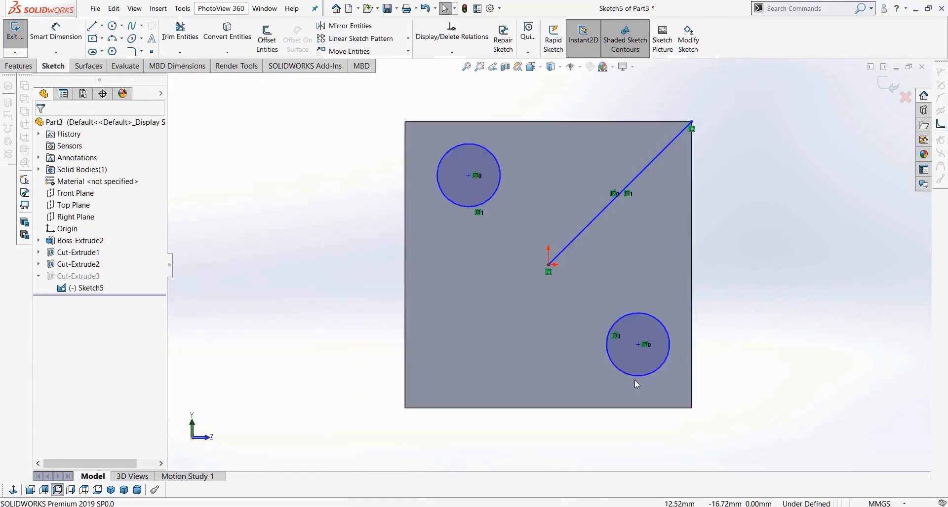
left_click_drag(757, 118, 380, 374)
key("Delete")
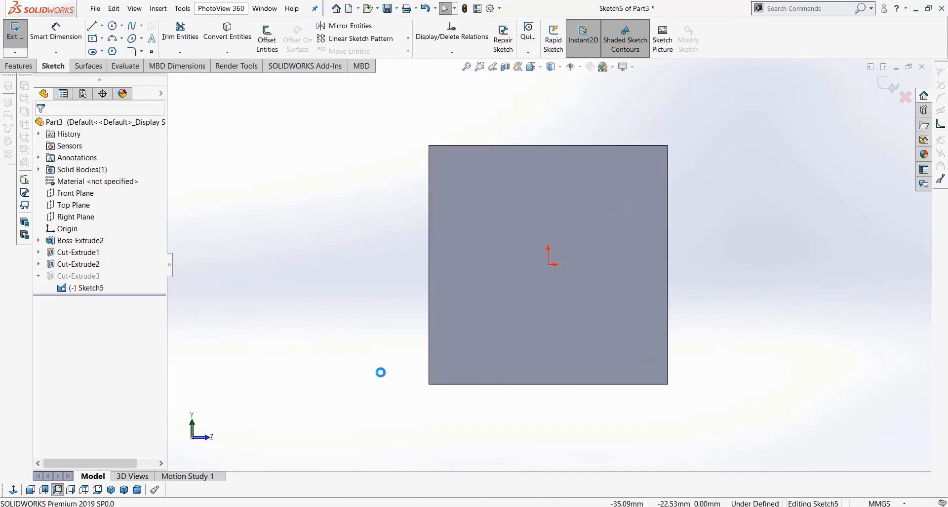
- Orient the view normal to the sketch face and switch the display style to Hidden Lines Visible
mouse_move(442, 324)
middle_mouse_down()
mouse_move(323, 339)
mouse_move(457, 331)
middle_mouse_up()
left_click(13, 490)
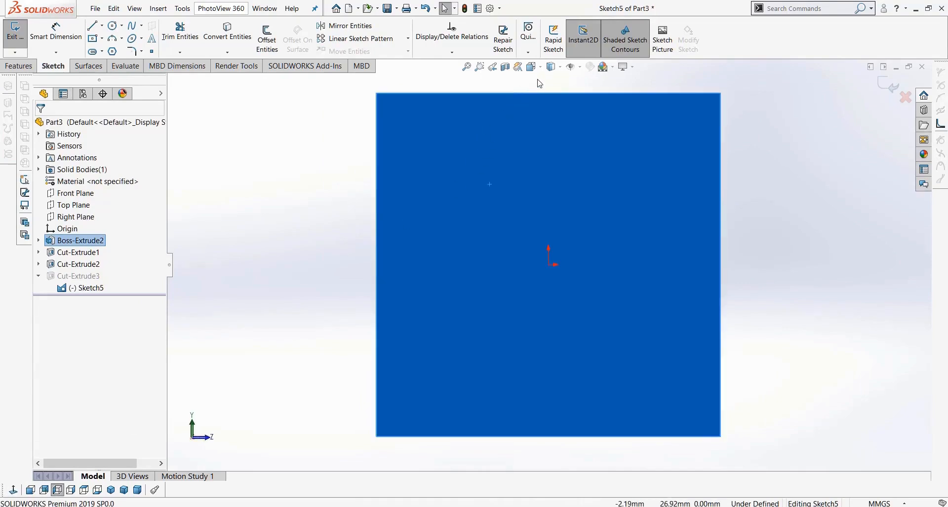
left_click(553, 67)
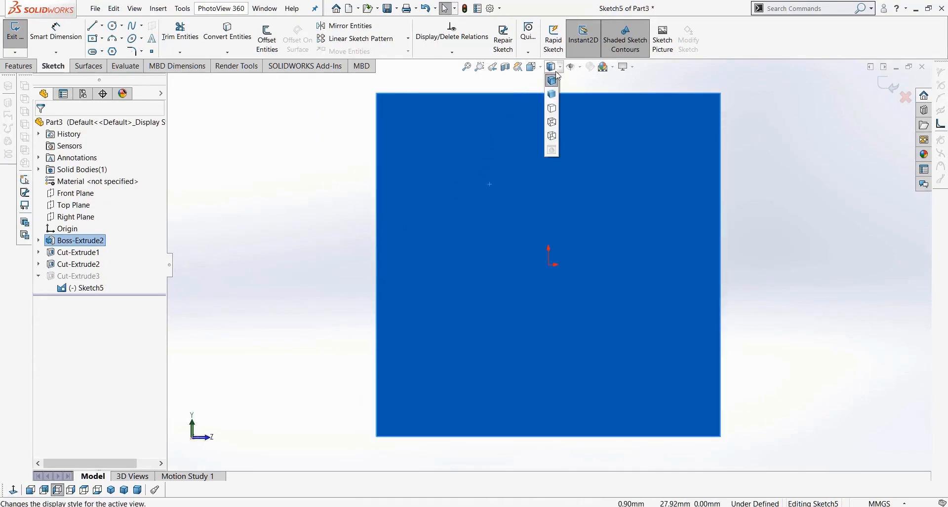
left_click(819, 166)
scroll(728, 225, "up", 2)
mouse_move(673, 214)
middle_mouse_down()
mouse_move(604, 214)
mouse_move(472, 170)
middle_mouse_up()
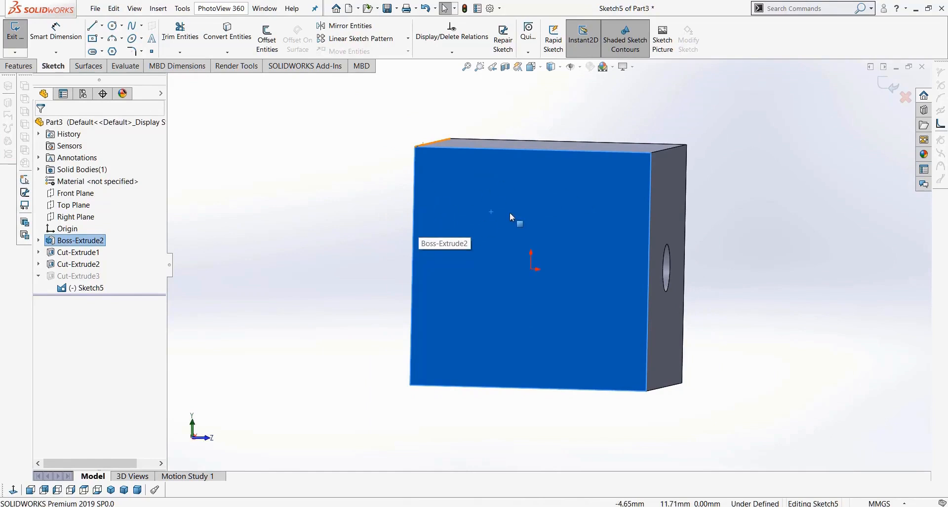
left_click(14, 491)
left_click(285, 244)
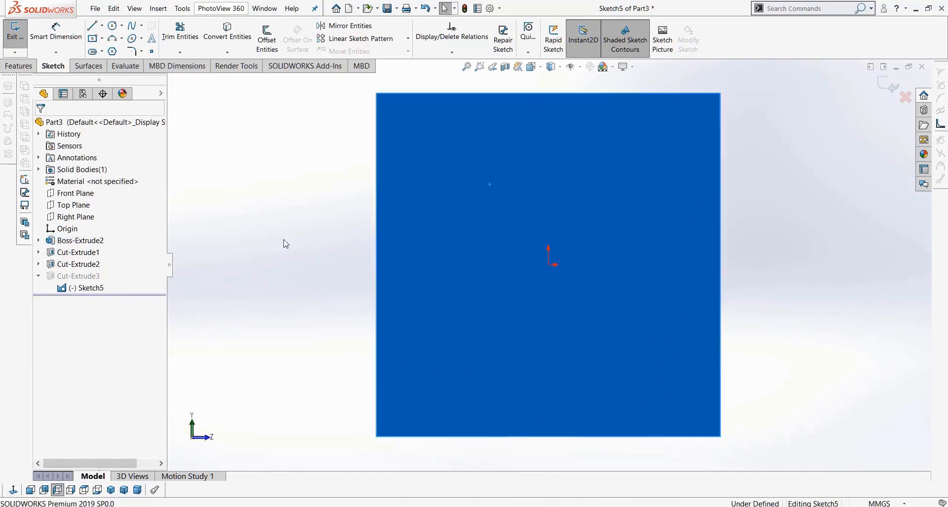
left_click(551, 69)
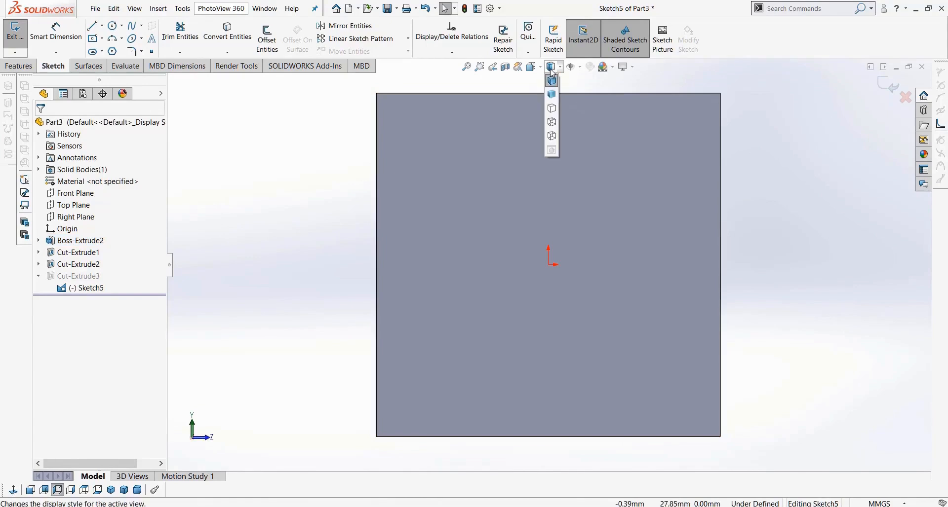
left_click(552, 122)
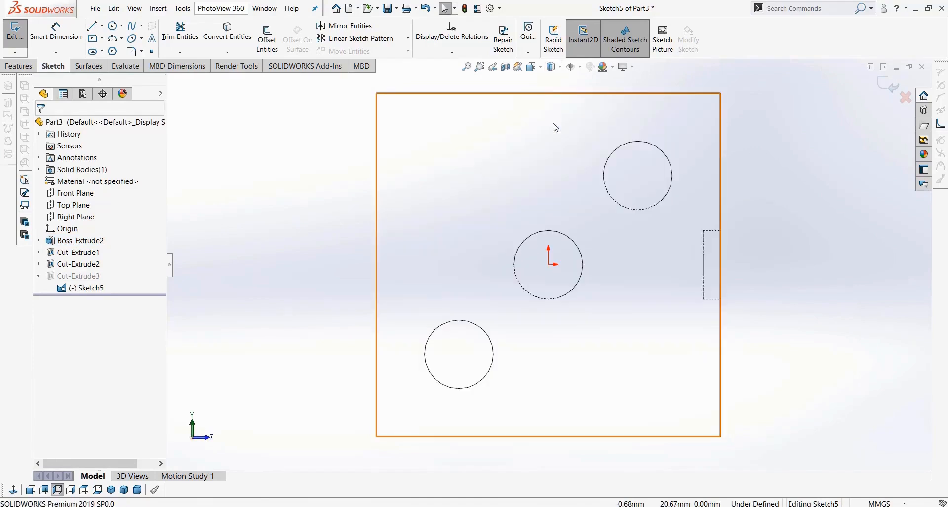
- Sketch a circle of about 8.95 mm radius centred on the hidden recess near the face's upper-right corner
mouse_move(567, 212)
middle_mouse_down()
mouse_move(599, 239)
mouse_move(484, 259)
mouse_move(620, 240)
middle_mouse_up()
left_click(573, 186)
scroll(326, 361, "up", 1)
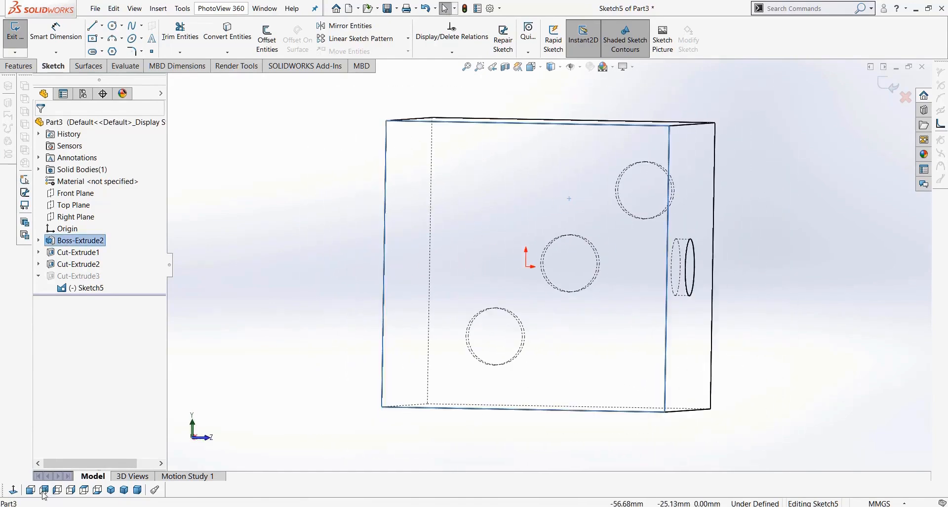
left_click(15, 491)
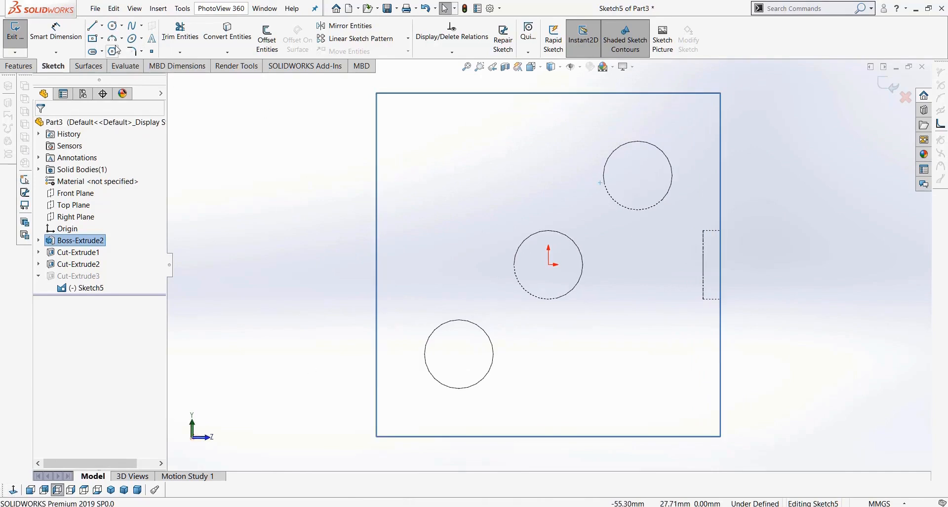
left_click(113, 27)
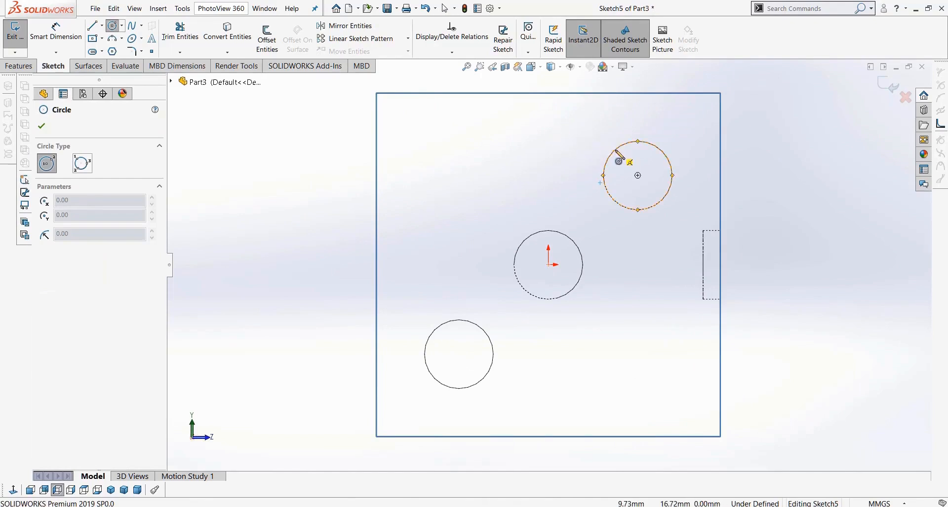
left_click(638, 176)
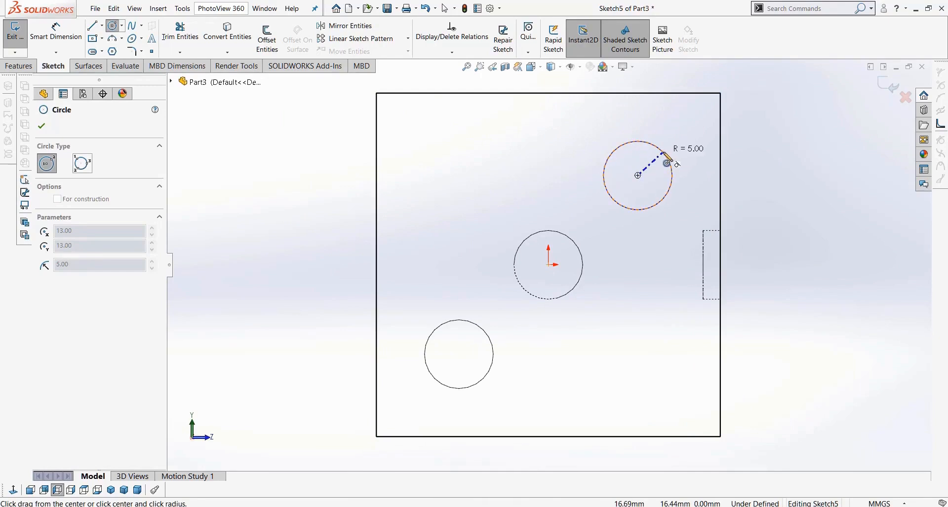
left_click(686, 139)
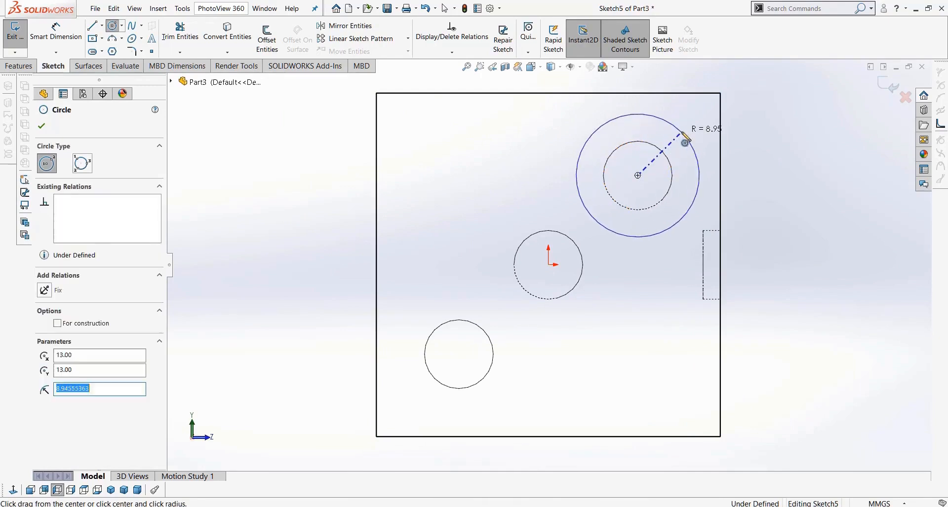
key("Escape")
left_click(788, 211)
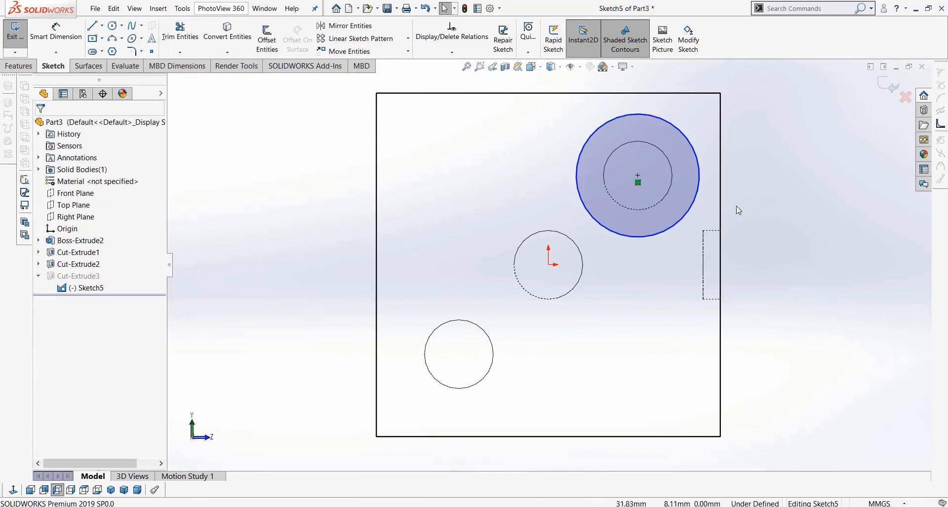
- Dimension the new circle's diameter as 10 mm
left_click(691, 213)
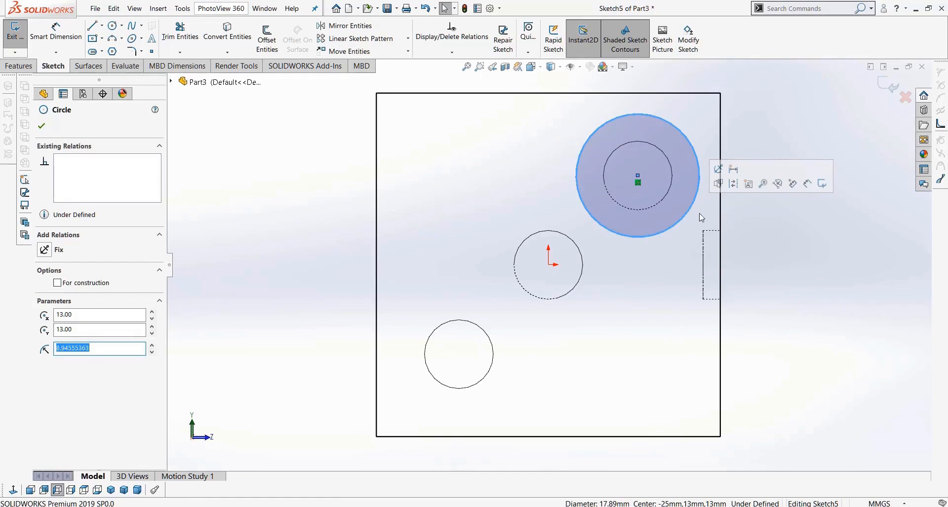
left_click(774, 248)
left_click(59, 38)
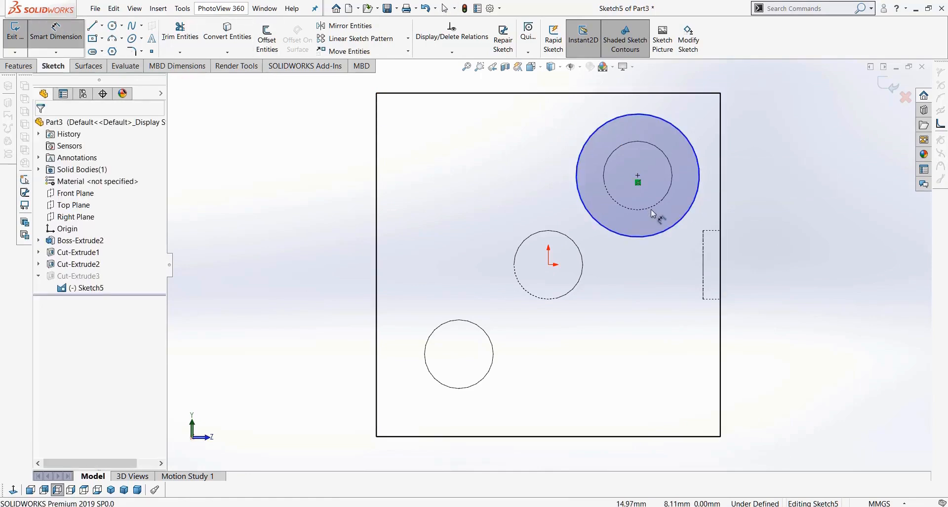
left_click(785, 210)
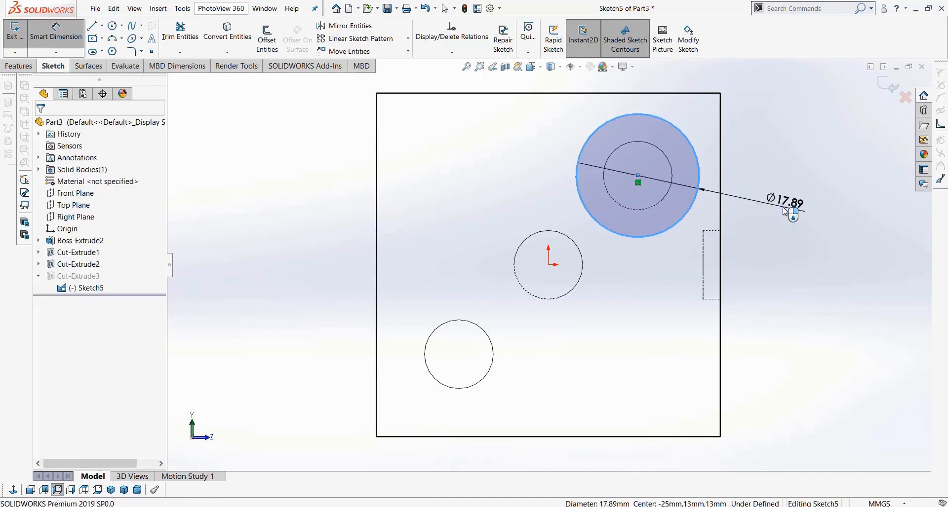
type("10")
key("Return")
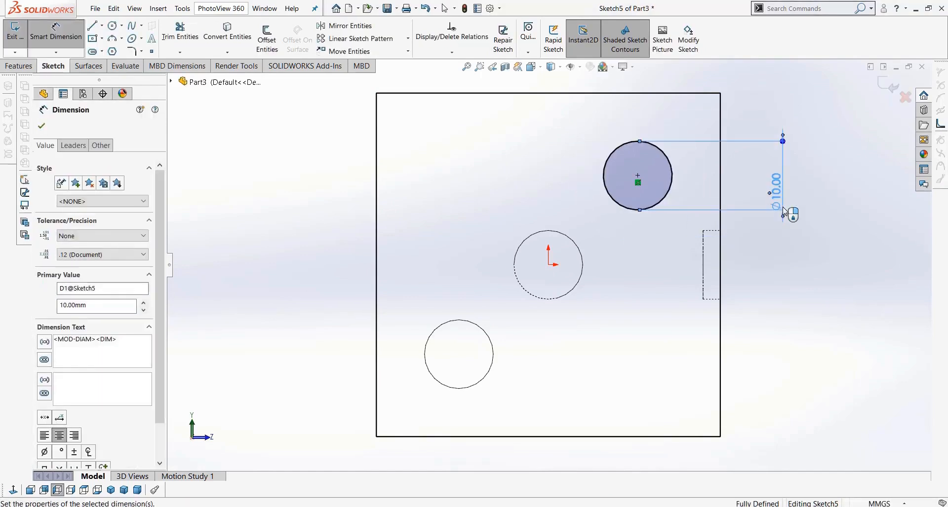
- Undo the circle's 10 mm diameter value and remove the diameter dimension
key("ctrl+z")
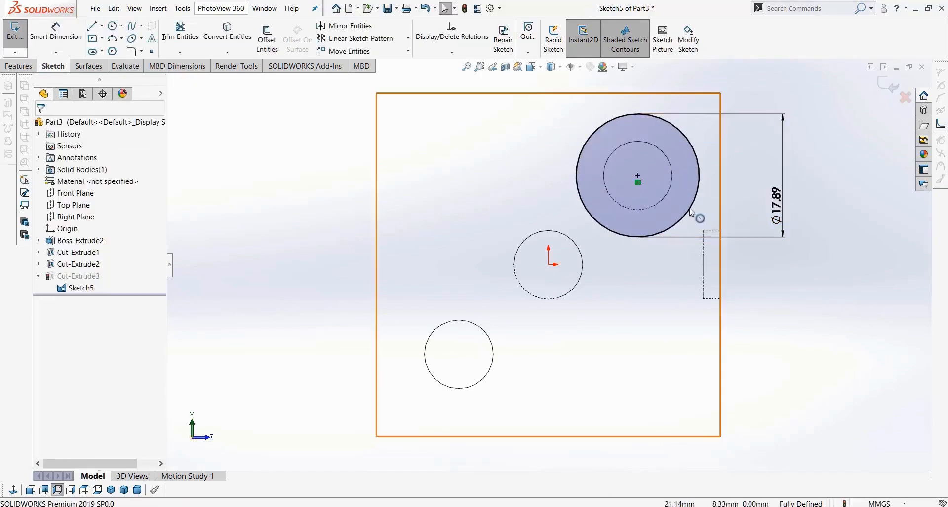
left_click(688, 208)
key("ctrl+z")
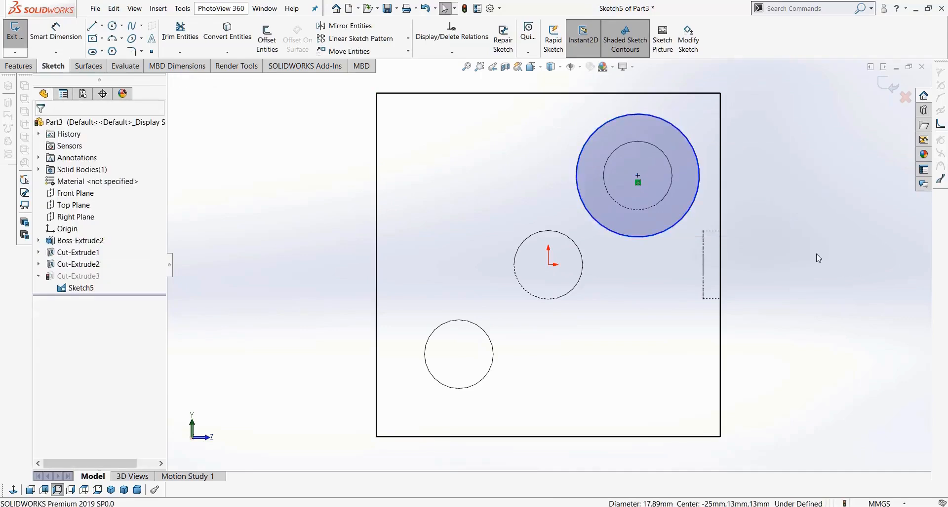
left_click(692, 209)
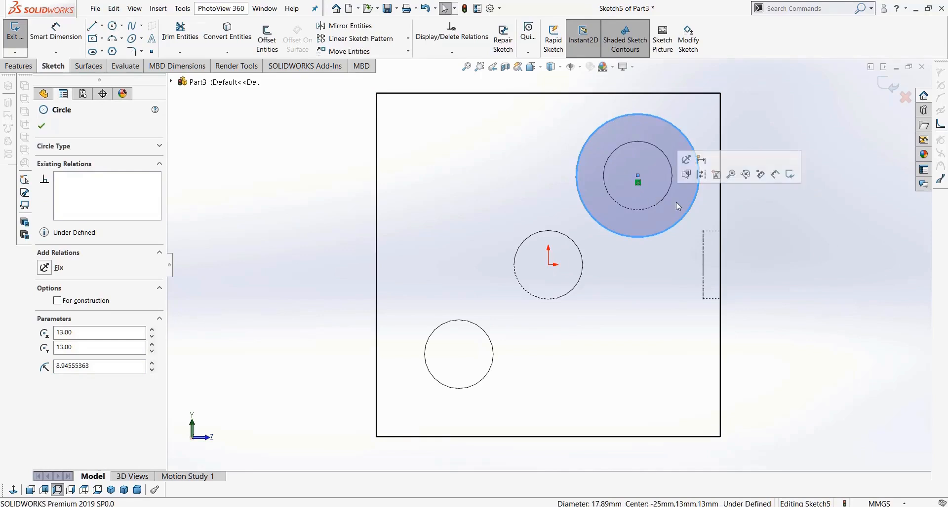
key("Escape")
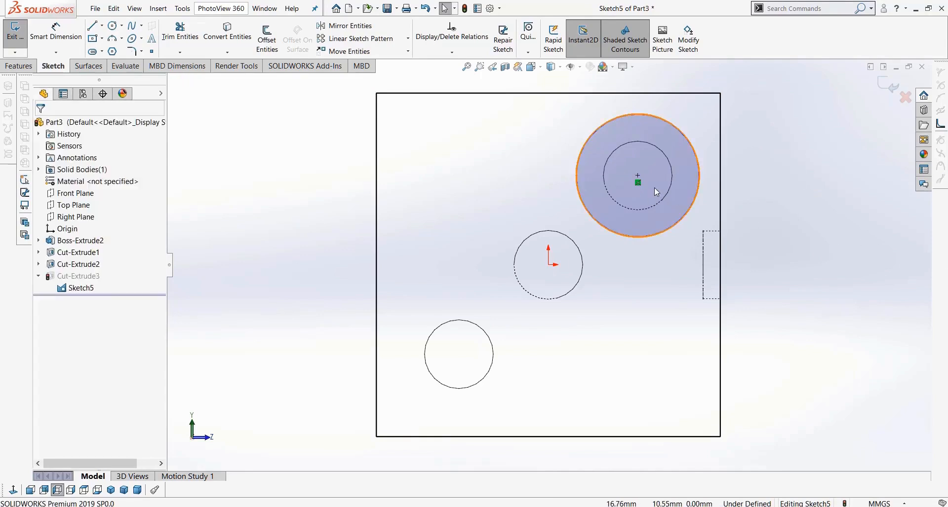
- Try an Equal relation between the circle and the hidden upper-right recess edge, and undo it
left_click(669, 192)
middle_click_drag(715, 202, 700, 200)
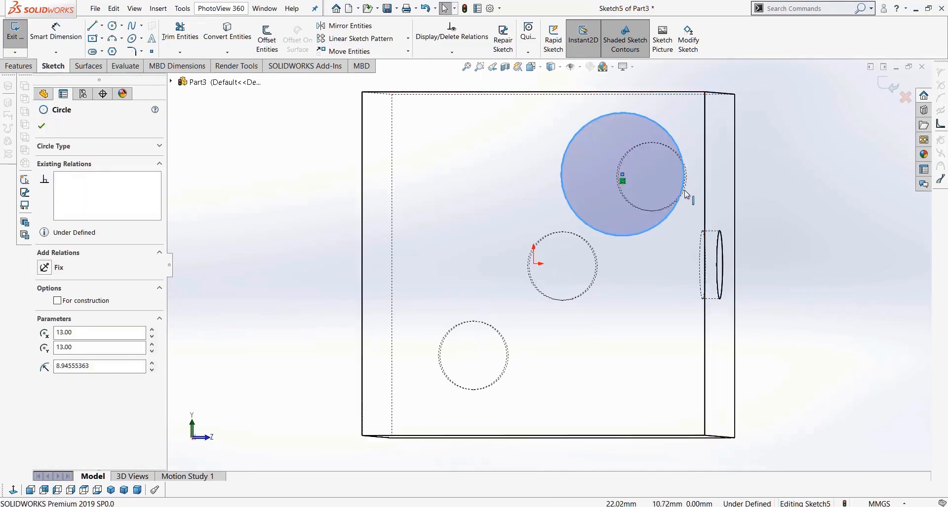
left_click(685, 190)
left_click(658, 225, "ctrl")
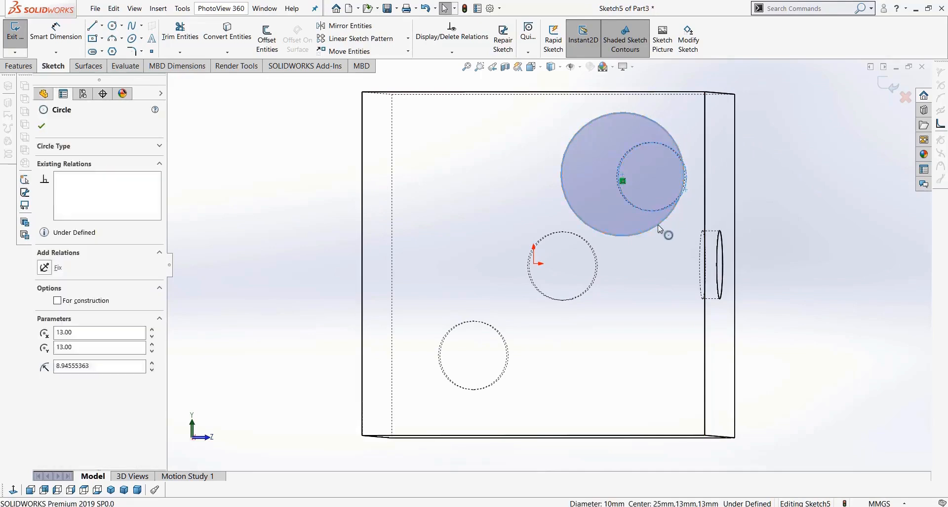
key("ctrl+8")
left_click(43, 347)
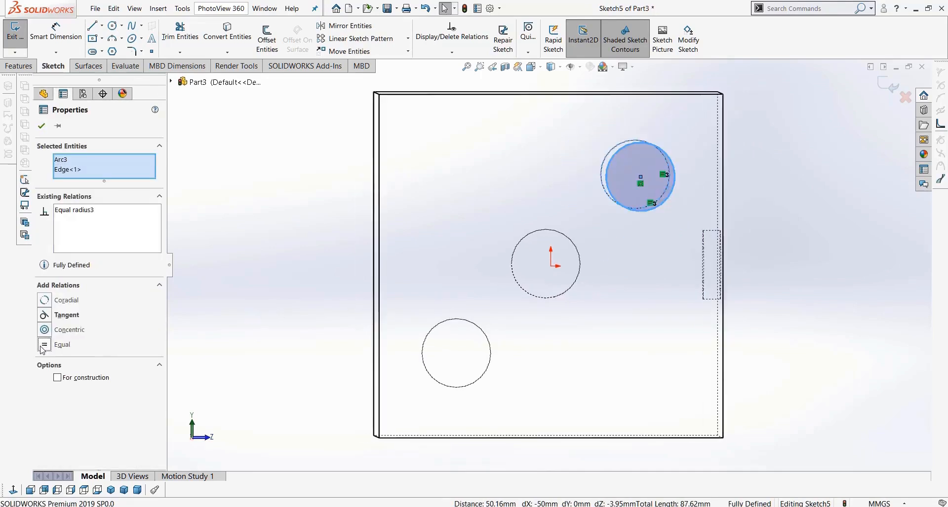
left_click(12, 490)
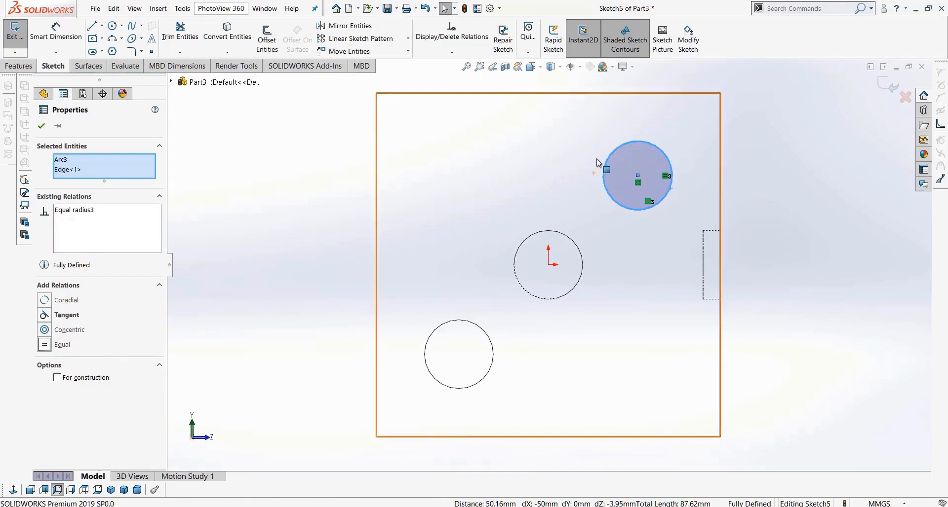
key("ctrl+z")
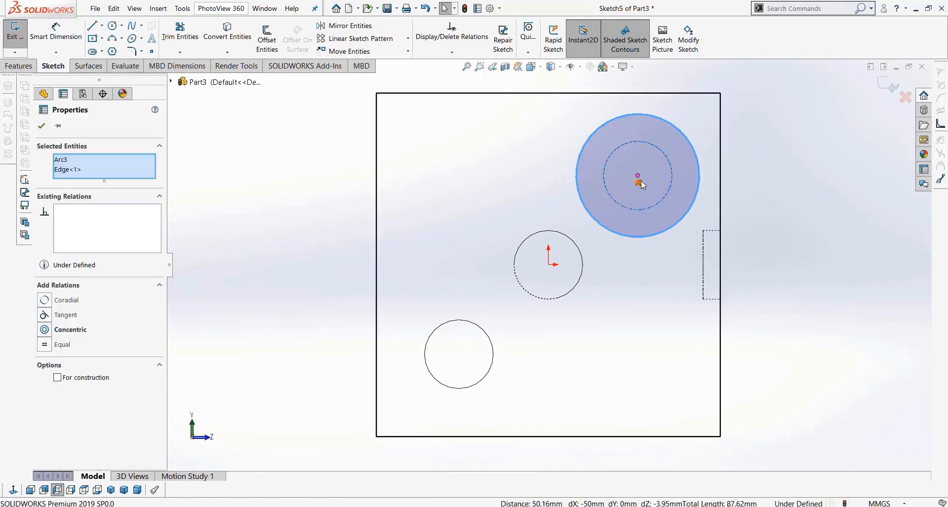
- Pull the circle's centre off the recess centre, and add Concentric and Equal relations between the circle and the hidden upper-right recess edge
left_click_drag(637, 176, 475, 176)
left_click(248, 199)
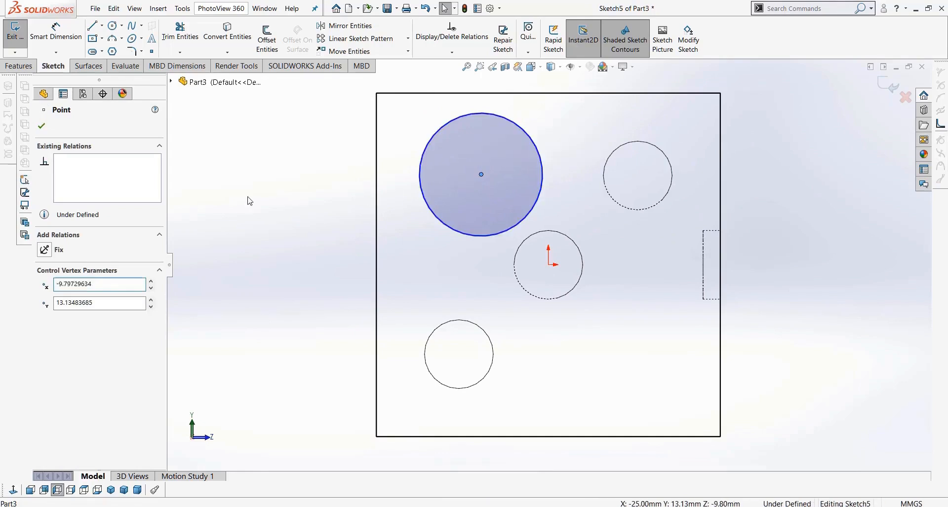
left_click(499, 233)
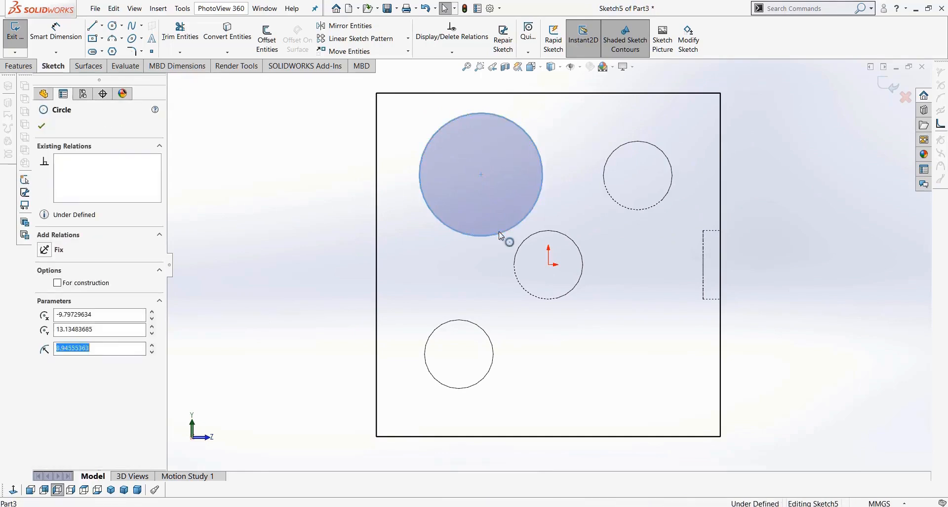
left_click(630, 214, "ctrl")
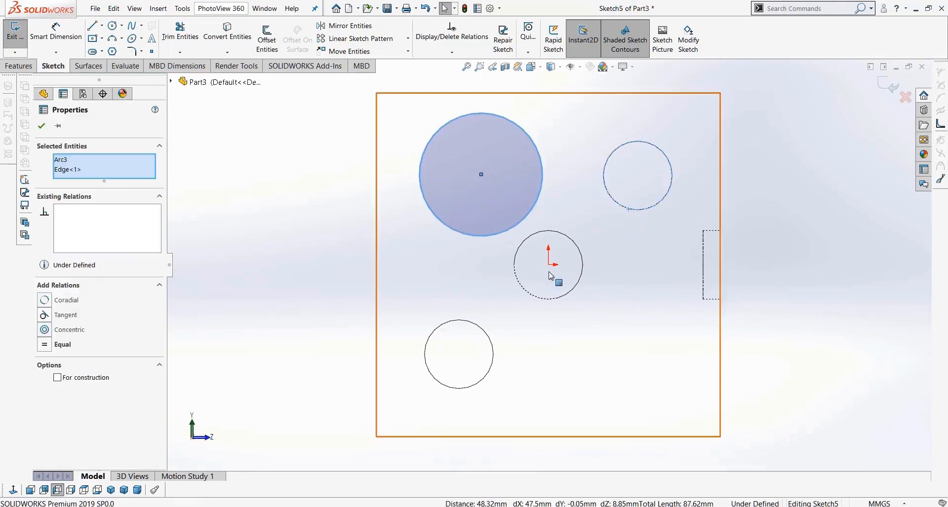
left_click(44, 331)
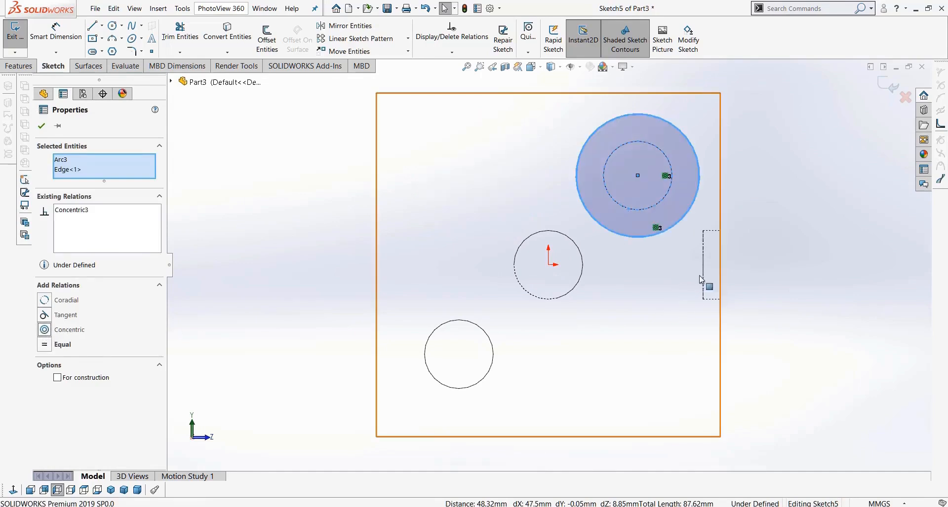
left_click(46, 346)
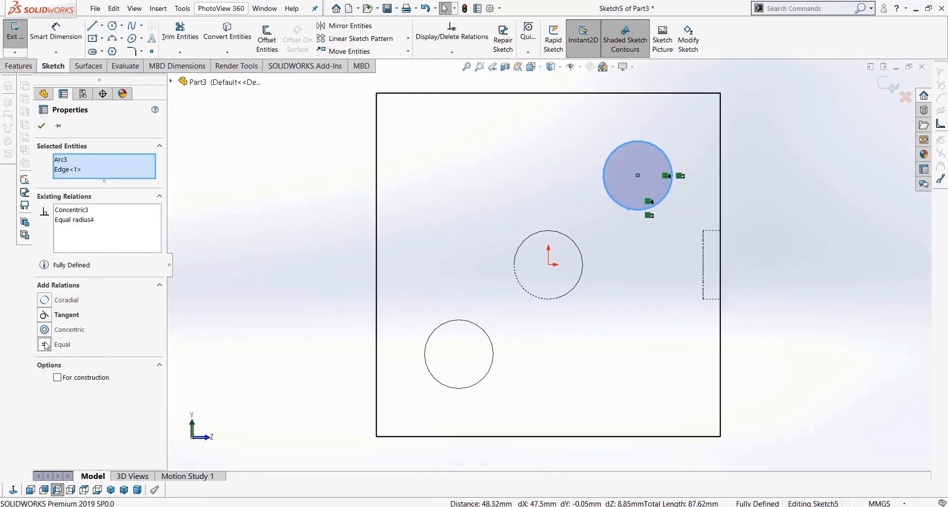
key("Escape")
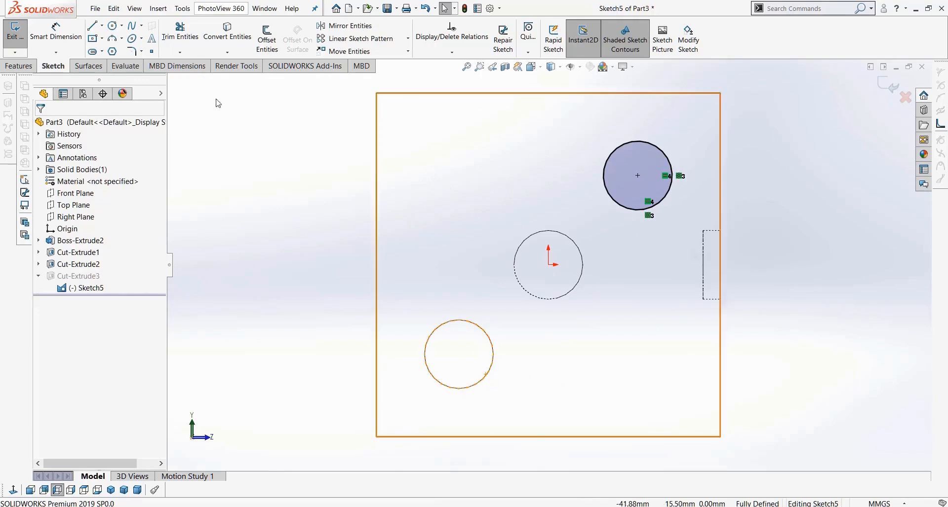
- Draw a vertical centerline from the origin up towards the face's upper edge
left_click(101, 25)
left_click(119, 48)
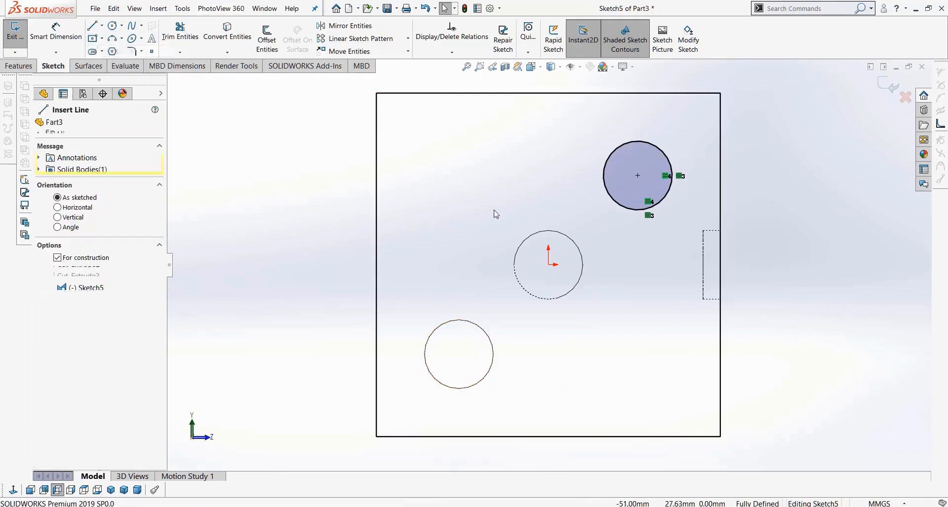
left_click_drag(548, 264, 548, 112)
key("Escape")
key("Escape")
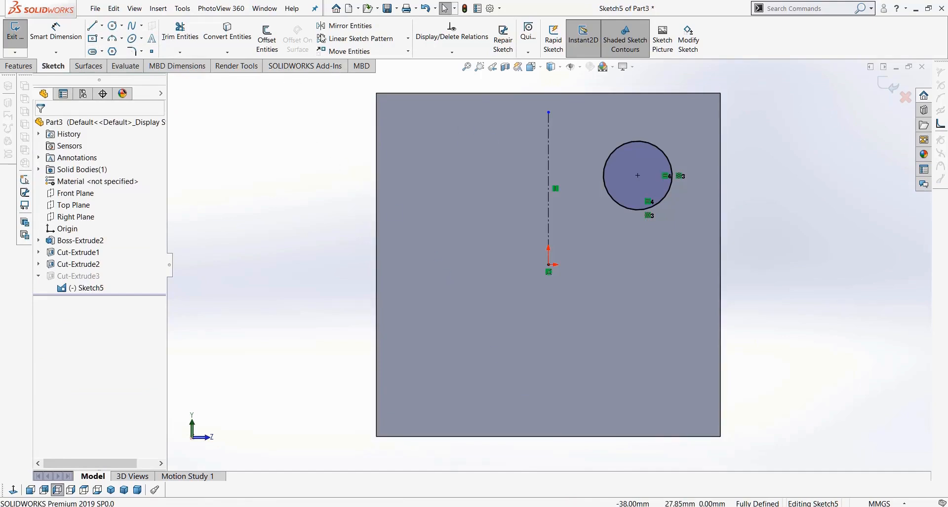
- Draw a horizontal centerline about 18.6 mm long from the origin towards the face's left edge
left_click(102, 26)
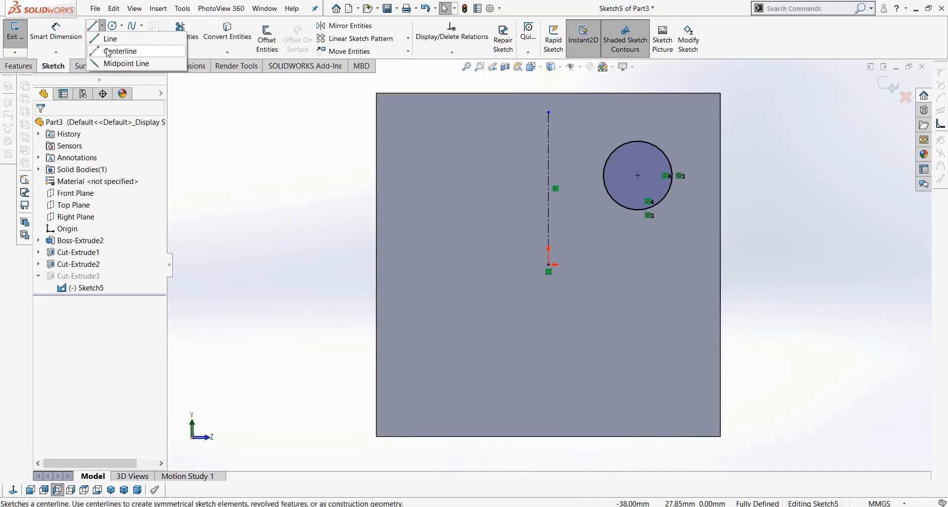
left_click(117, 49)
left_click(548, 265)
left_click(421, 266)
key("Escape")
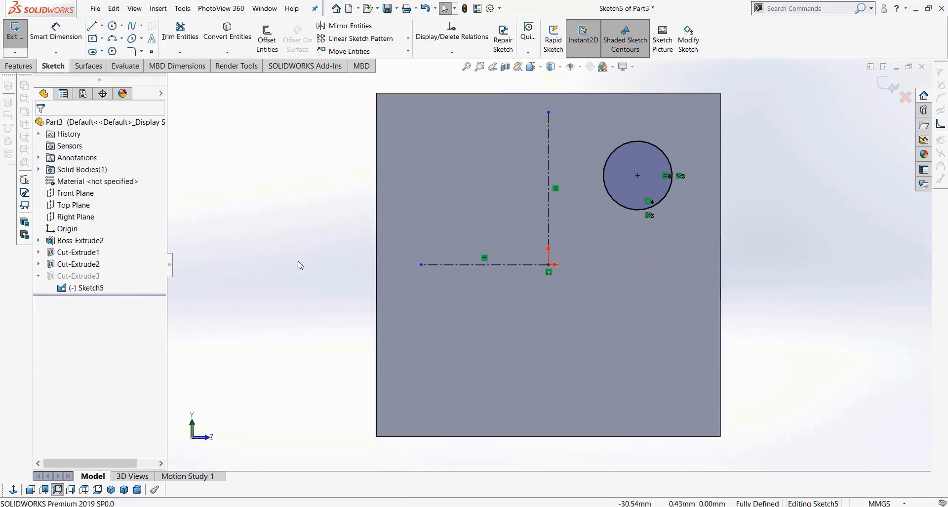
- Try giving the horizontal centerline infinite length
left_click(469, 266)
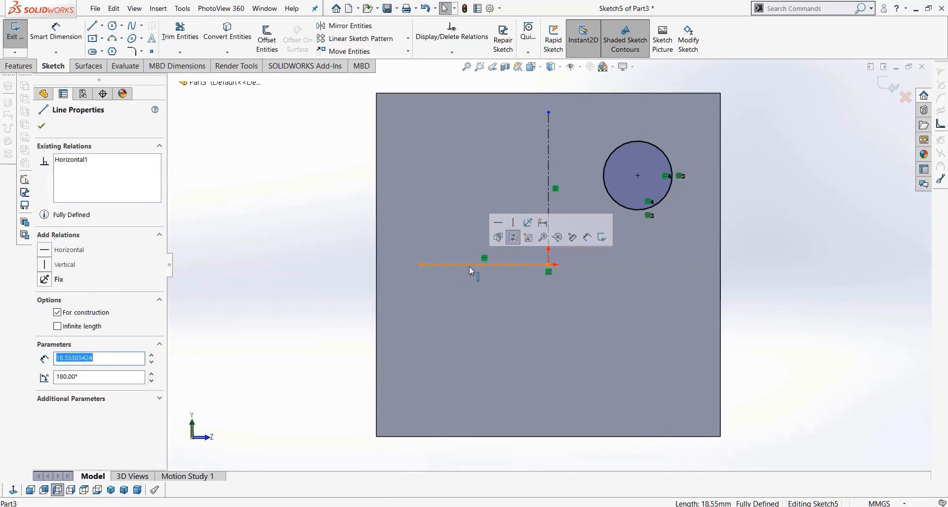
left_click(58, 327)
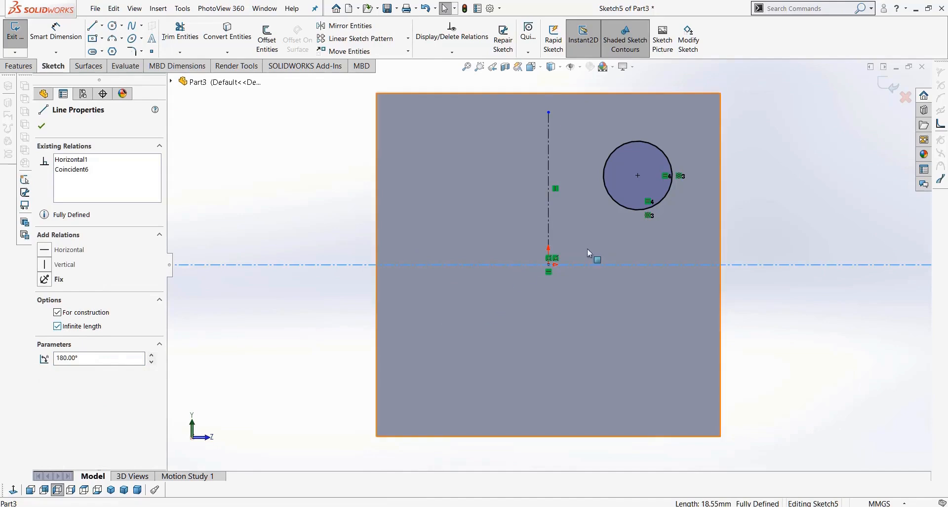
left_click(82, 328)
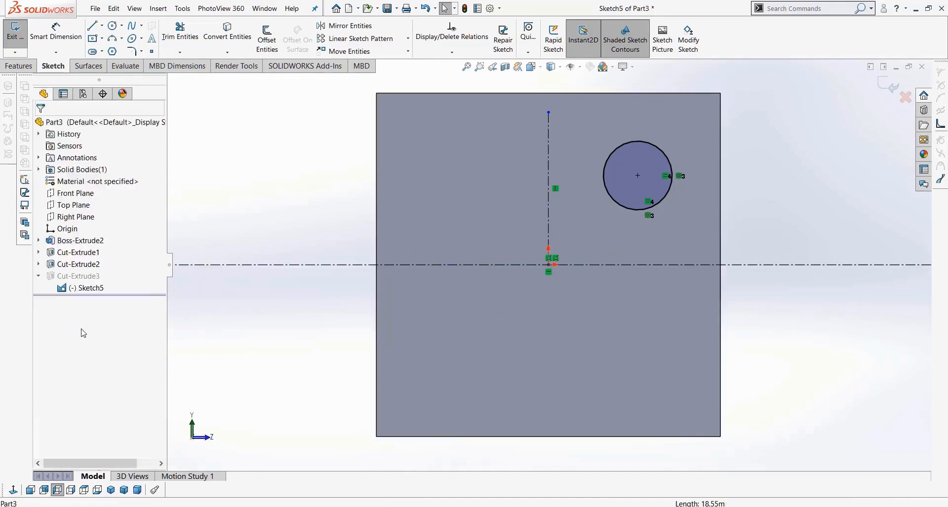
left_click(265, 299)
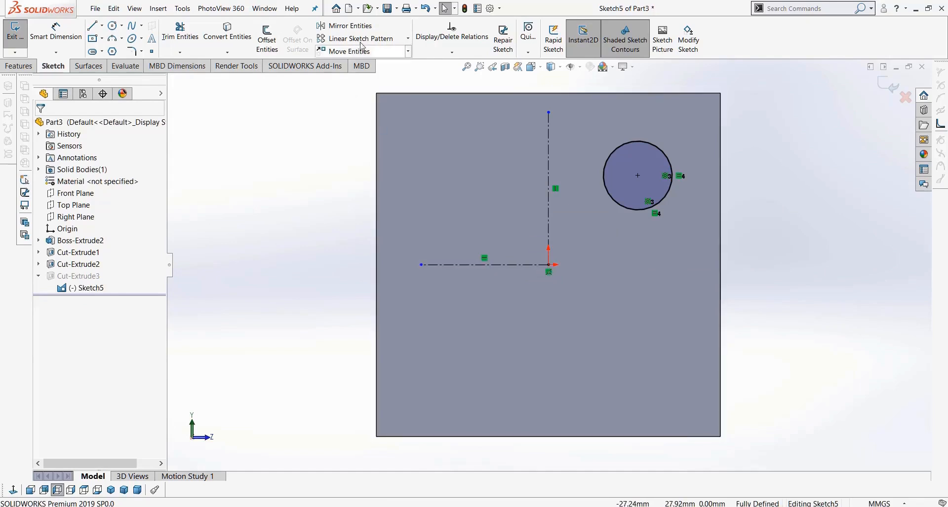
- Mirror the upper-right circle about the vertical centerline, keeping the original
left_click(345, 26)
left_click(623, 164)
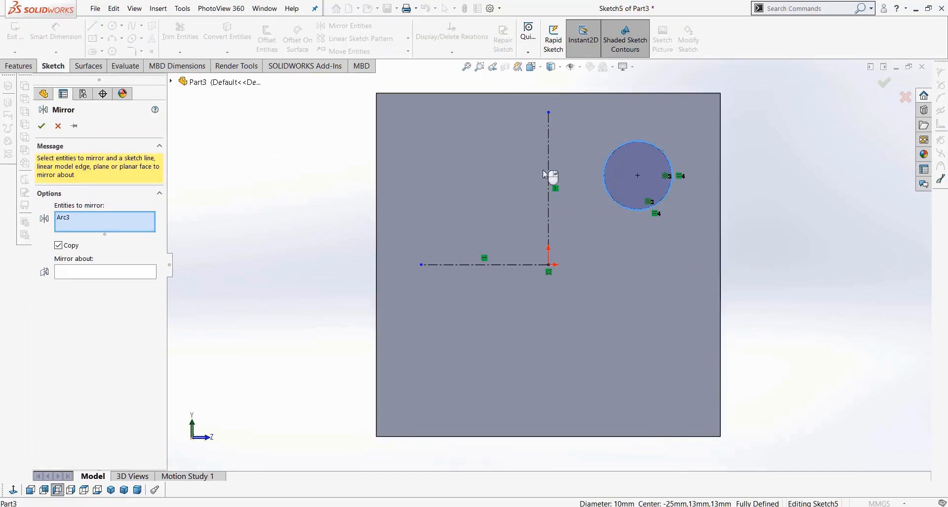
left_click(130, 272)
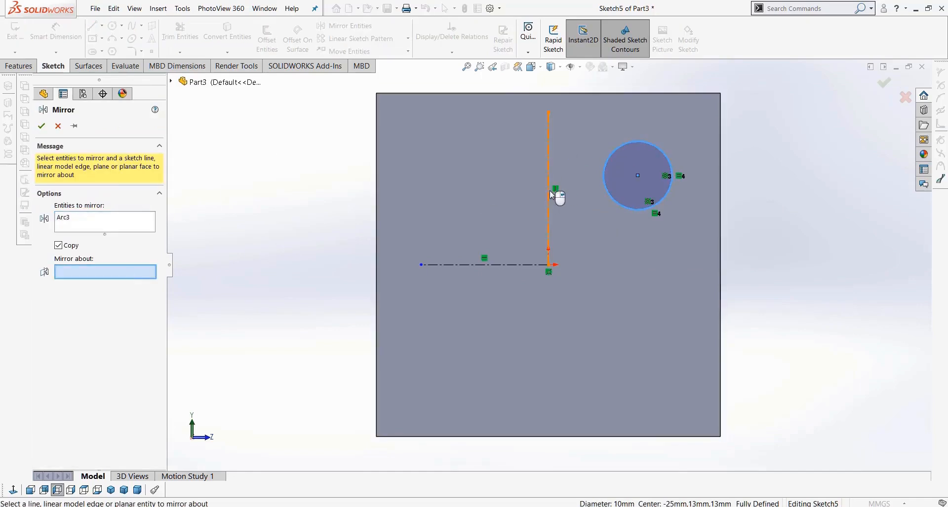
left_click(549, 191)
left_click(42, 126)
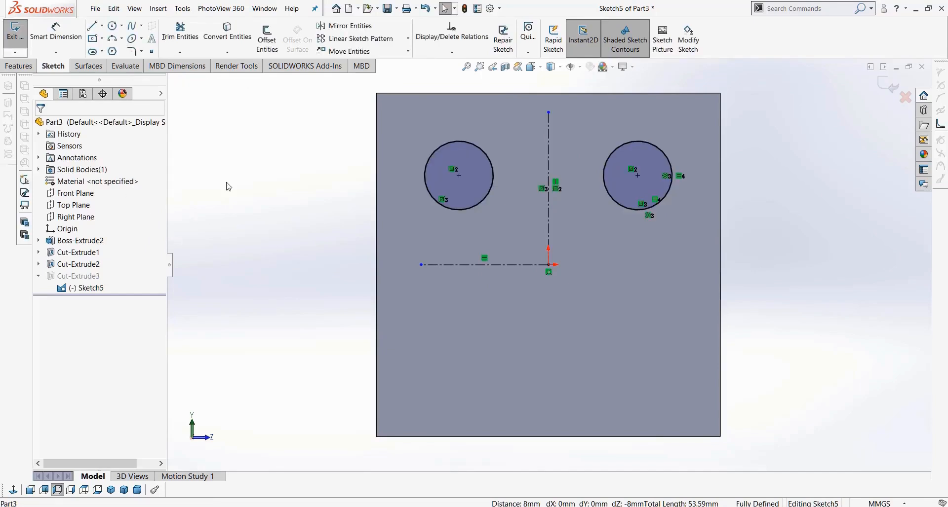
- Mirror both upper circles about the horizontal centerline, keeping the originals, to make a four-circle layout
left_click(348, 25)
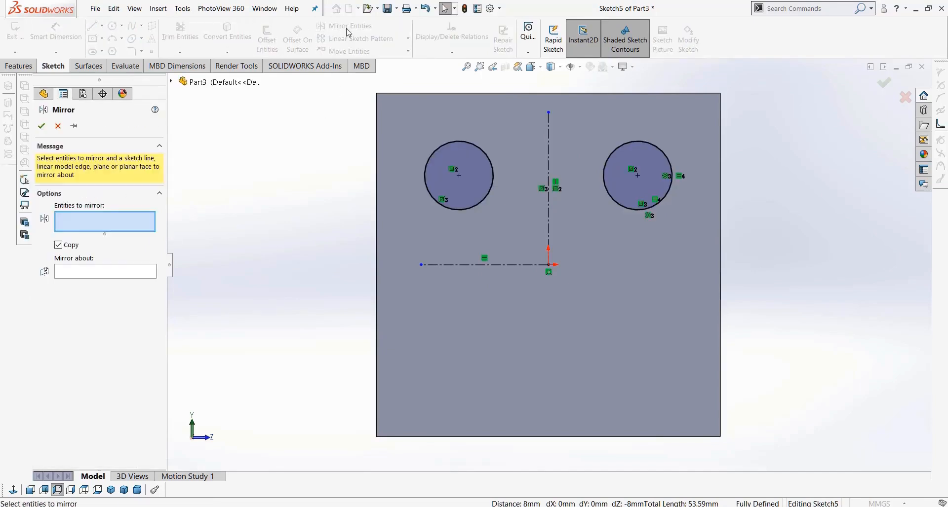
left_click(473, 199)
left_click(637, 197)
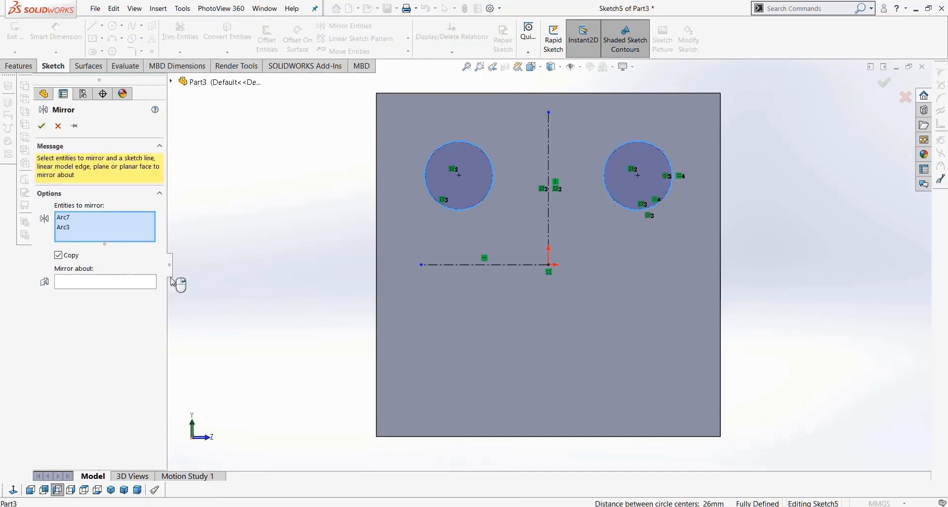
left_click(111, 285)
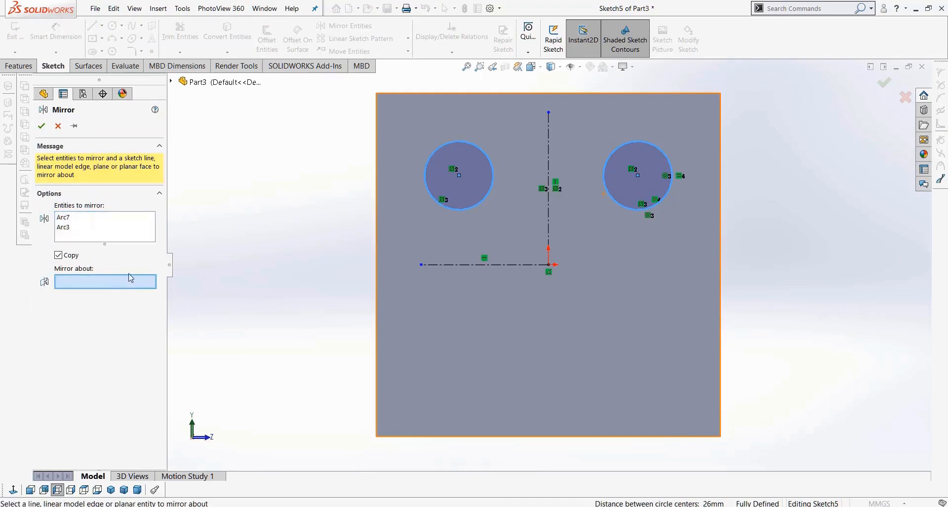
left_click(466, 265)
left_click(42, 126)
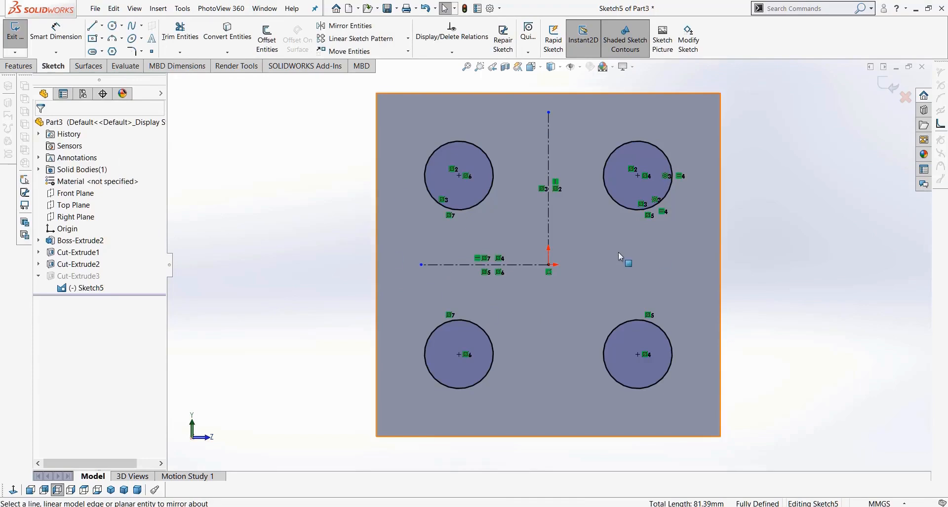
- Exit the four-circle sketch and check the cut on the cube's left face
left_click(18, 66)
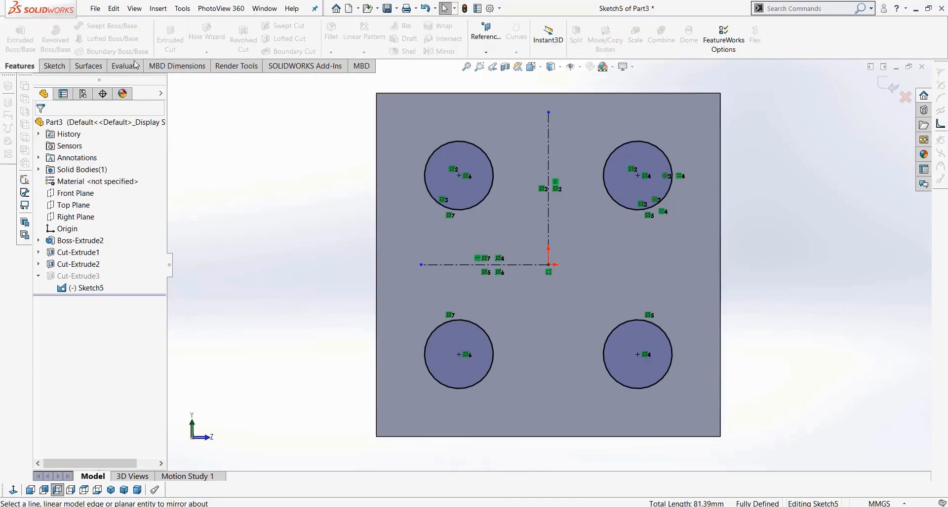
left_click(883, 83)
middle_click_drag(374, 194, 307, 234)
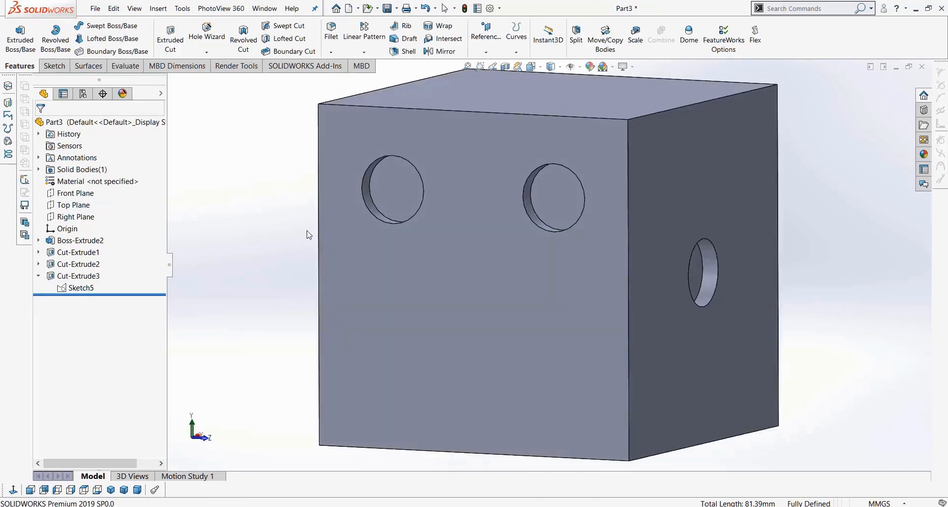
scroll(307, 235, "up", 3)
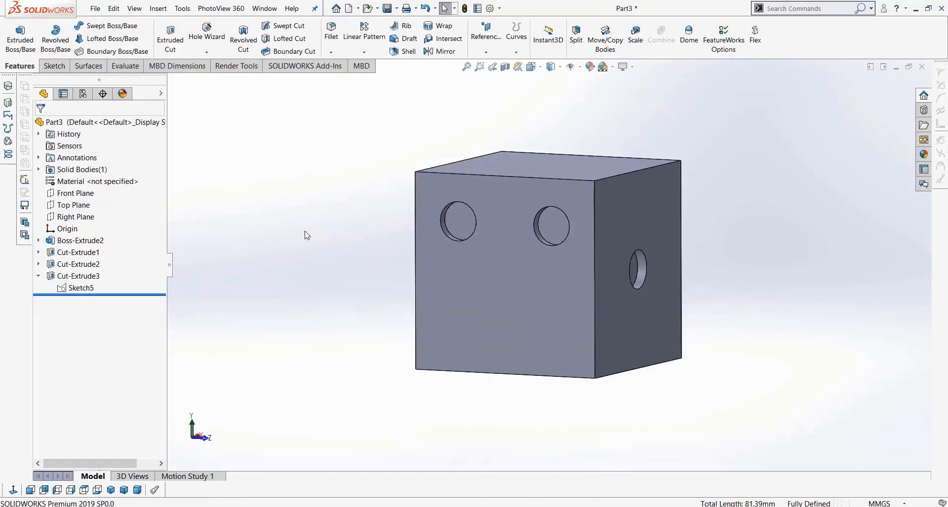
- Delete the left face's cut feature while keeping its sketch
left_click(90, 278)
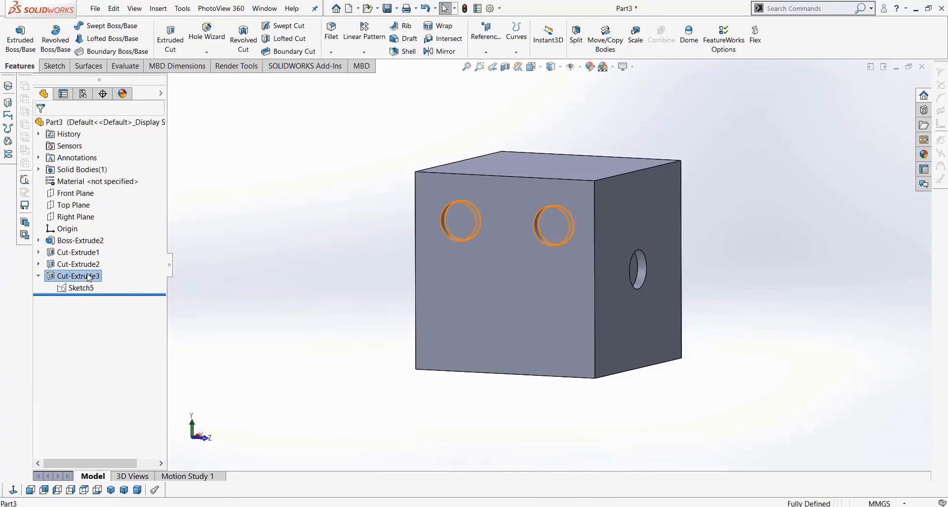
key("Delete")
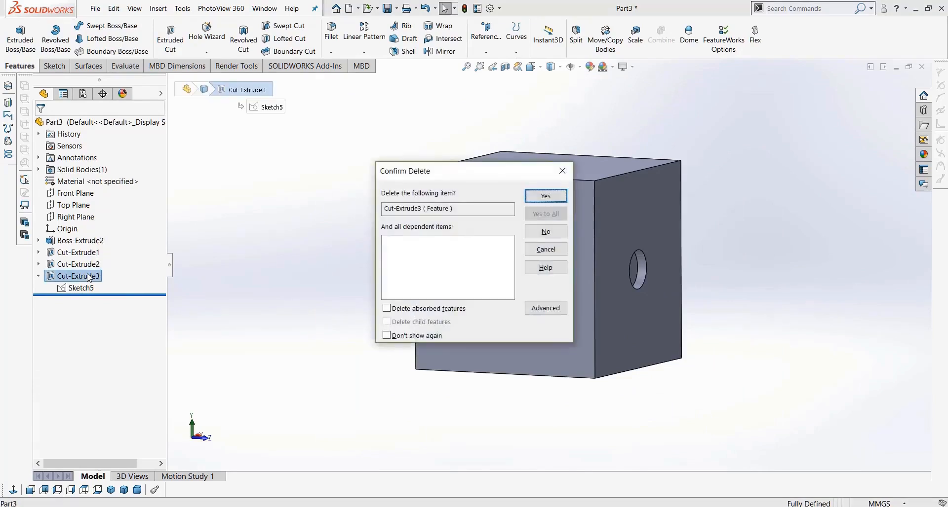
key("Return")
- Extrude-cut the four-circle sketch on the left face with a Blind depth of 2.5 mm
right_click(74, 273)
left_click(251, 180)
left_click(67, 277)
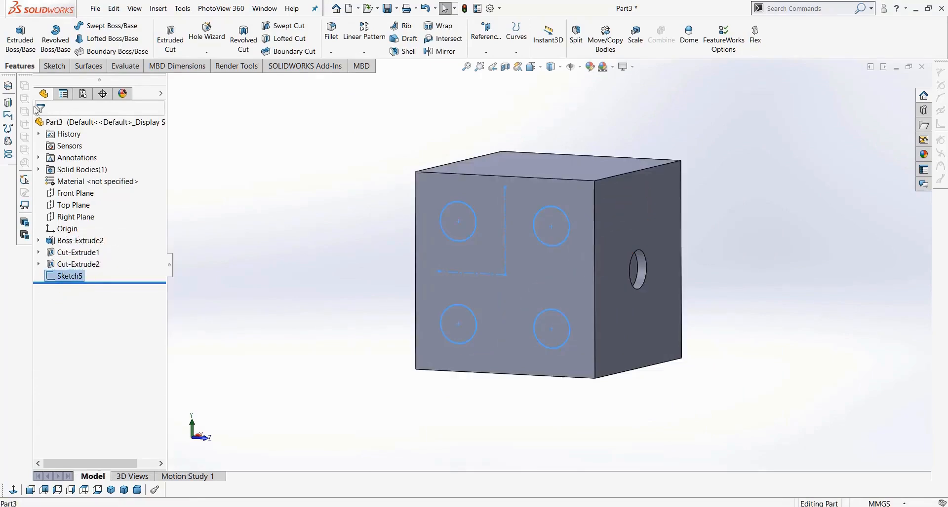
left_click(164, 45)
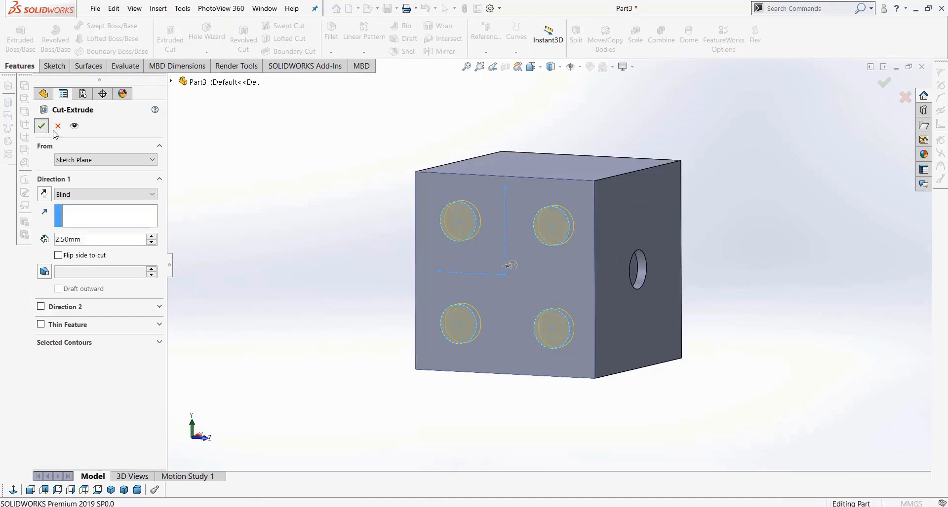
left_click(42, 126)
- Start a new sketch on the cube's blank back face
middle_click_drag(323, 288, 499, 285)
left_click(499, 286)
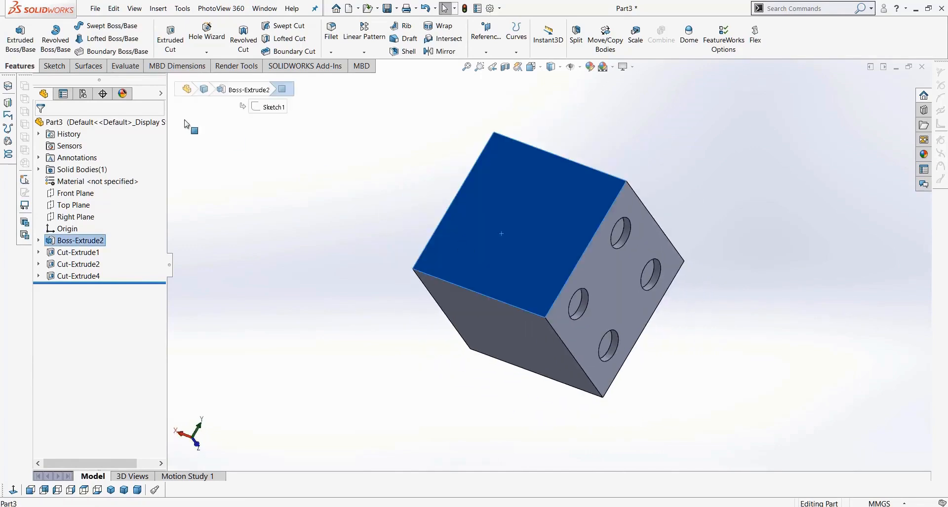
left_click(57, 69)
left_click(15, 34)
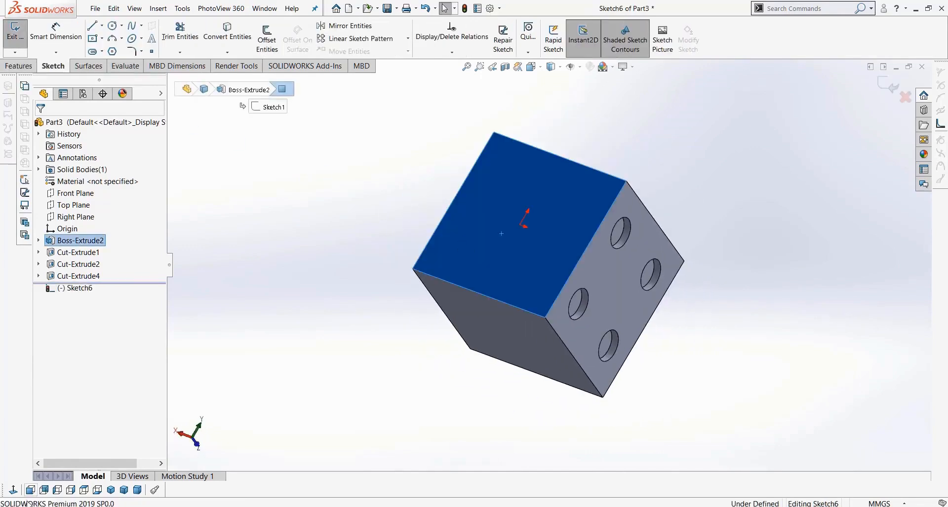
left_click(13, 491)
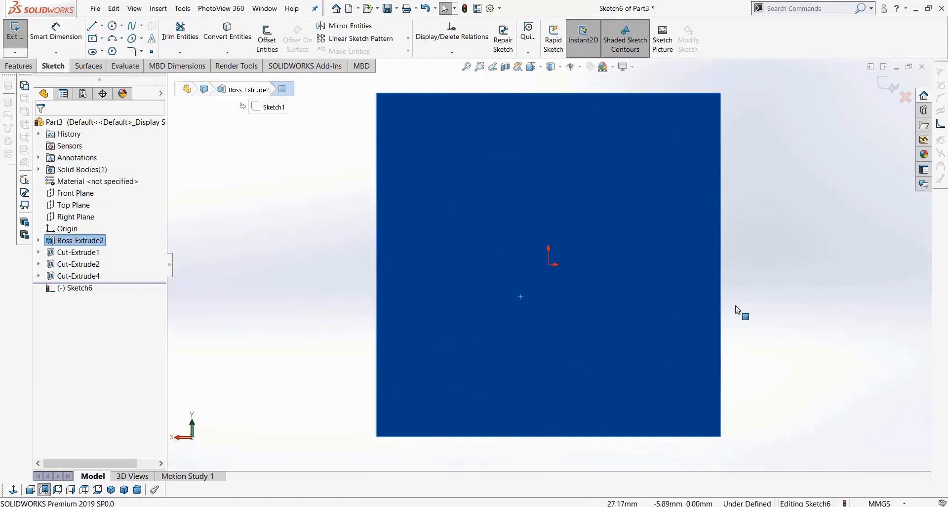
- Draw a diagonal centerline from the back face's upper-left corner to its lower-right corner
left_click(102, 25)
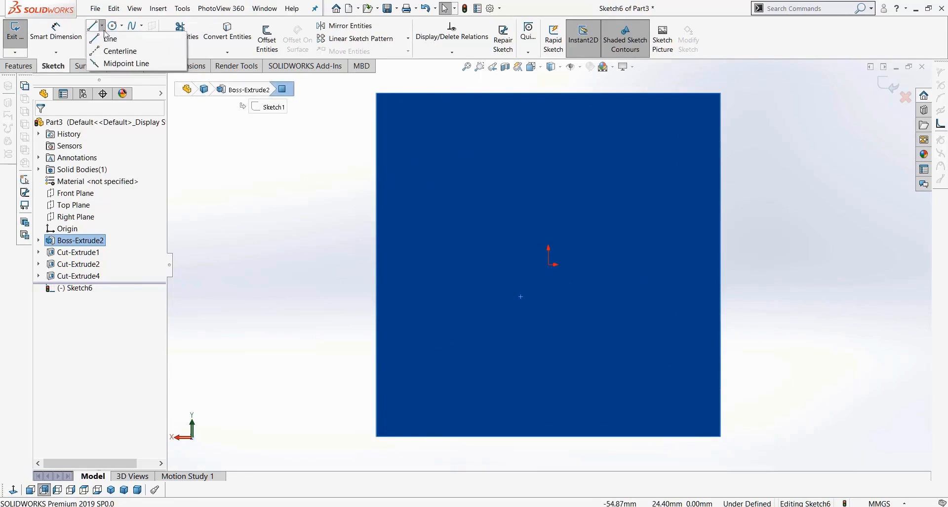
left_click(119, 50)
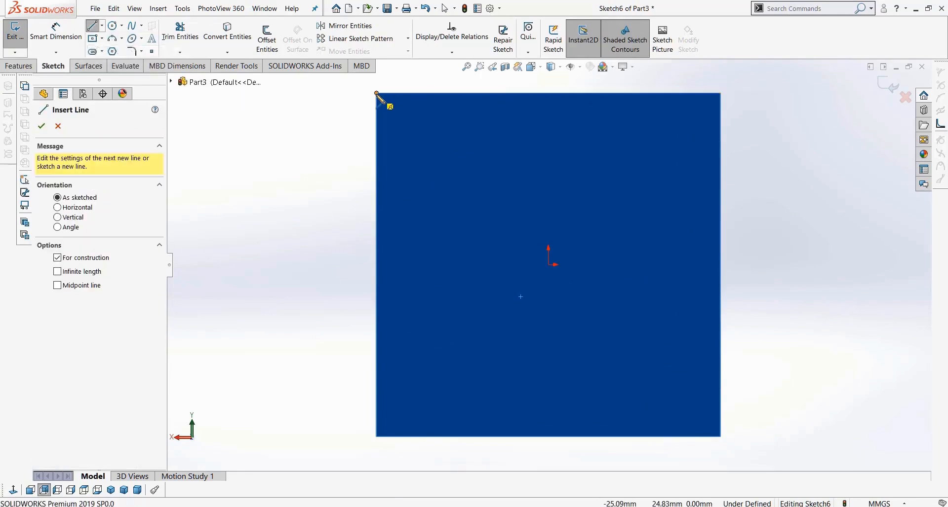
left_click(376, 93)
left_click(720, 437)
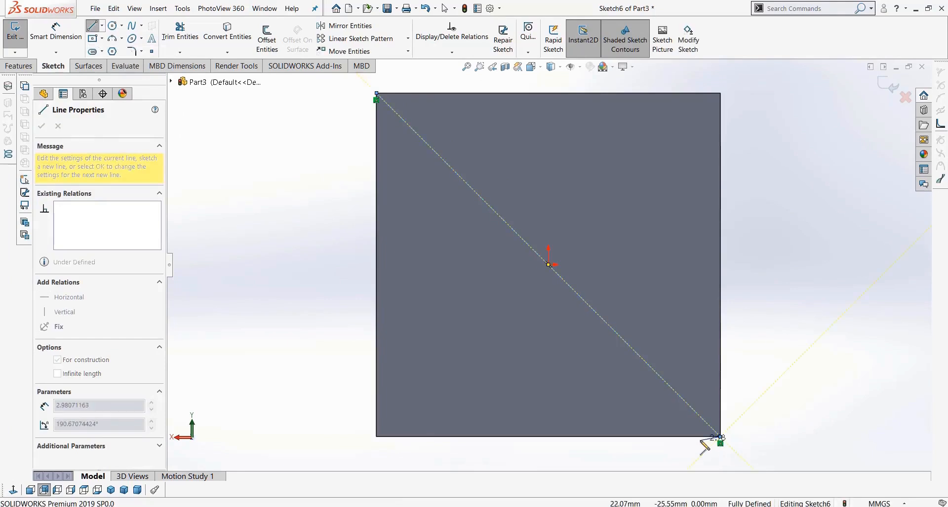
key("Escape")
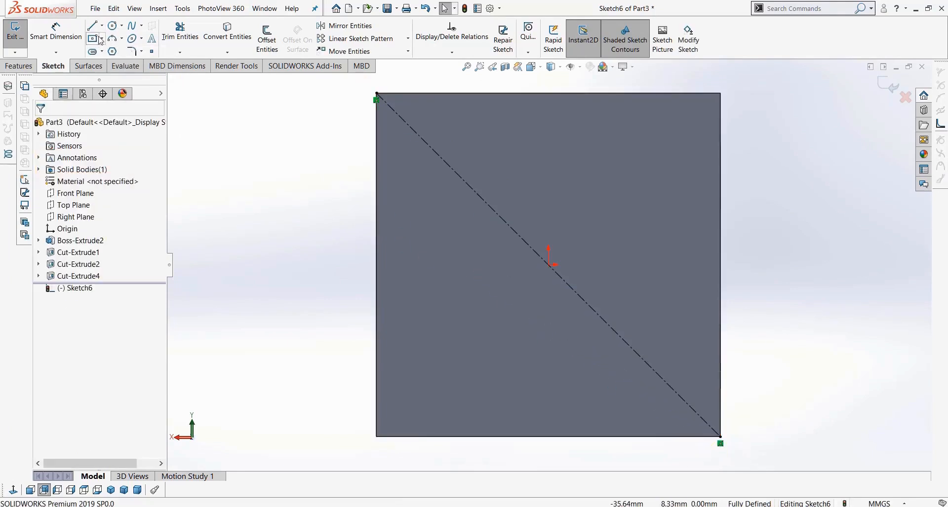
- Sketch a circle about 10.87 mm in diameter centred on the diagonal centerline near the face's upper-left corner
left_click(112, 25)
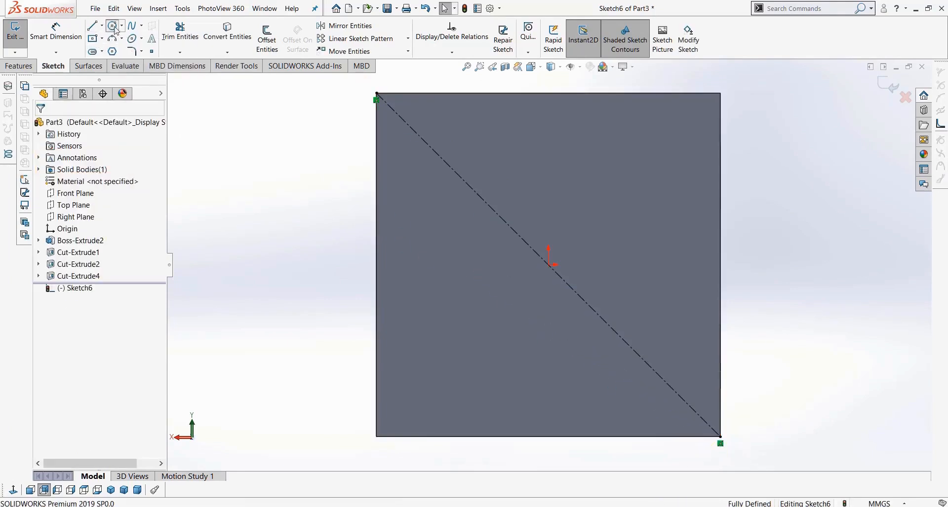
left_click(448, 165)
left_click(449, 203)
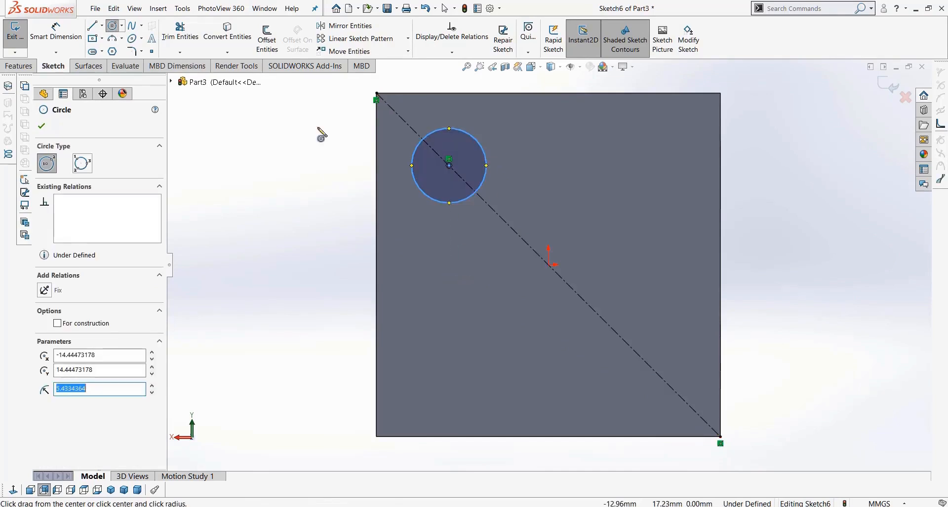
- Dimension the circle's centre 12 mm from the face's left edge and set its diameter to 10 mm
left_click(56, 33)
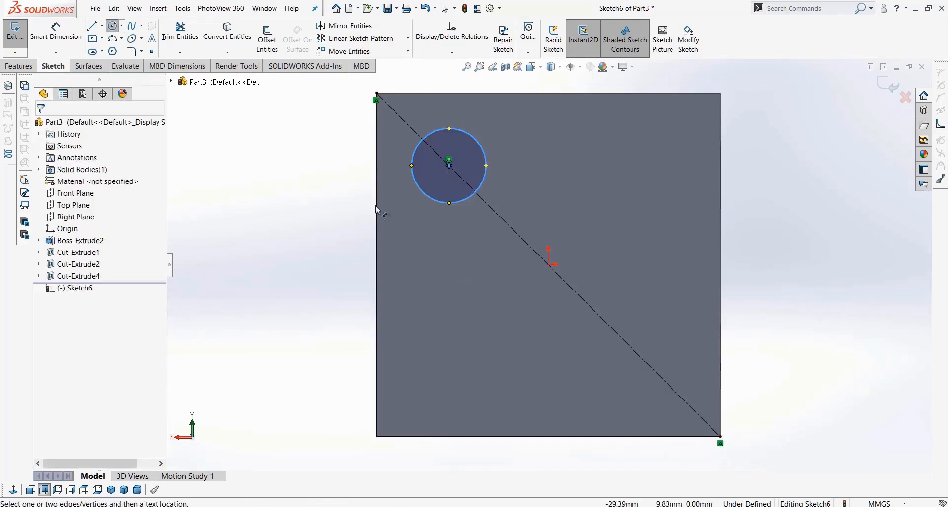
left_click(436, 200)
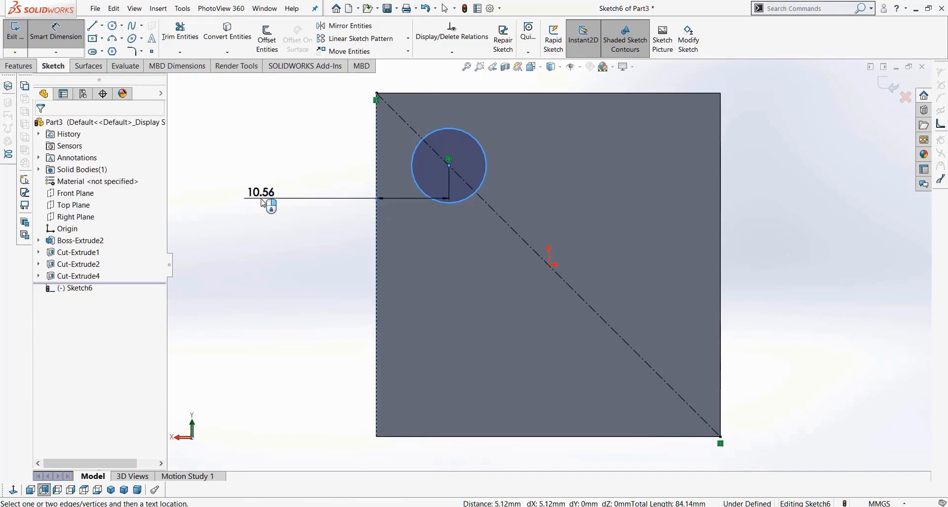
left_click(262, 197)
type("12")
key("Return")
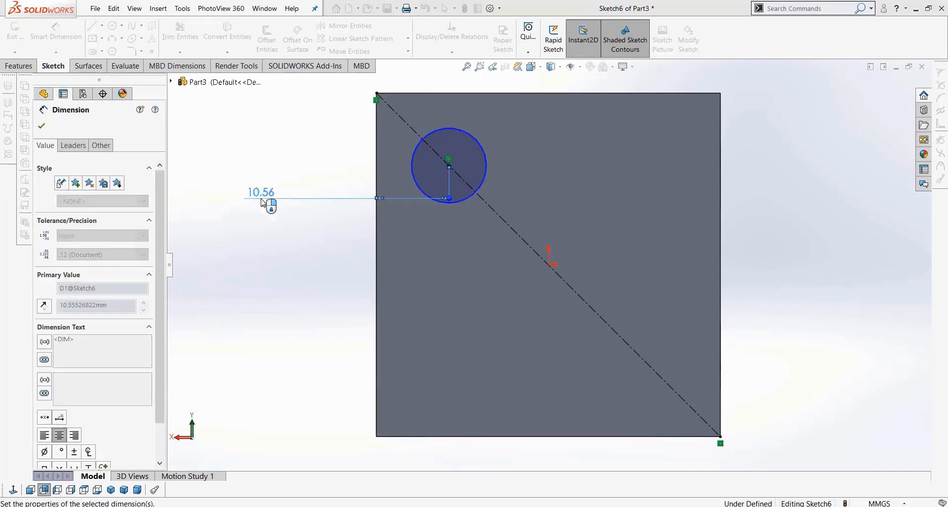
left_click(423, 167)
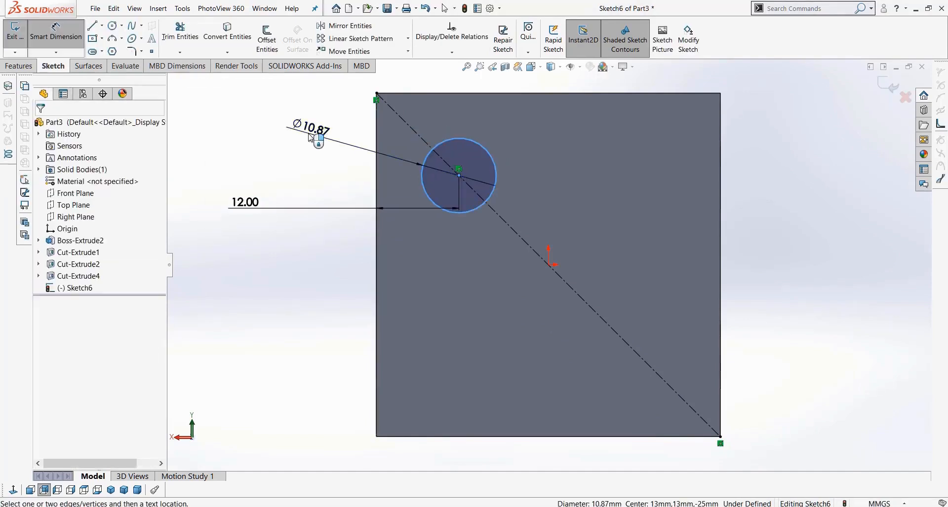
left_click(311, 132)
type("10")
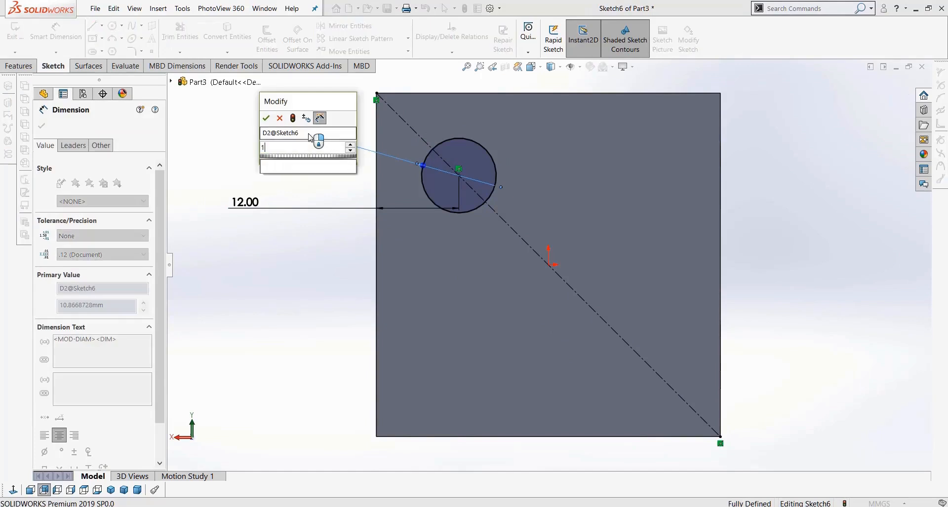
key("Return")
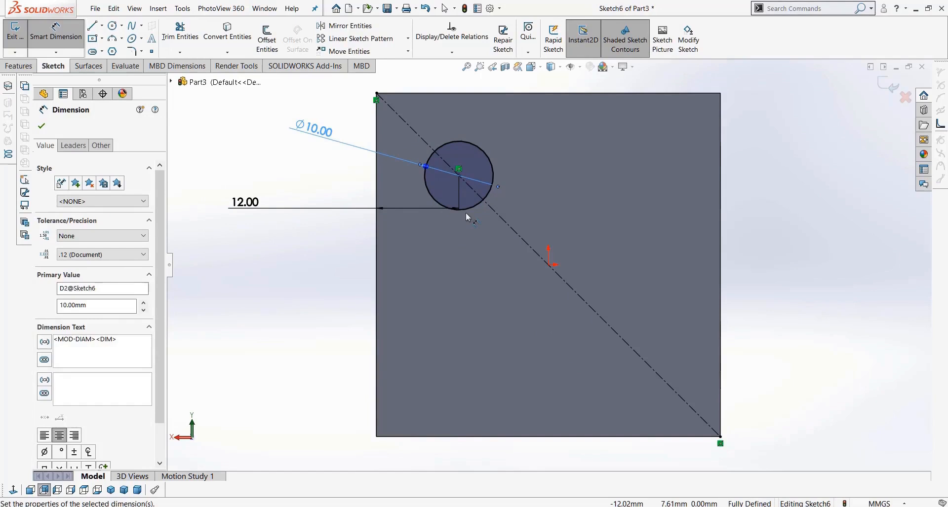
- Draw a horizontal centerline from the origin to beyond the back face's left edge
left_click(101, 25)
left_click(111, 51)
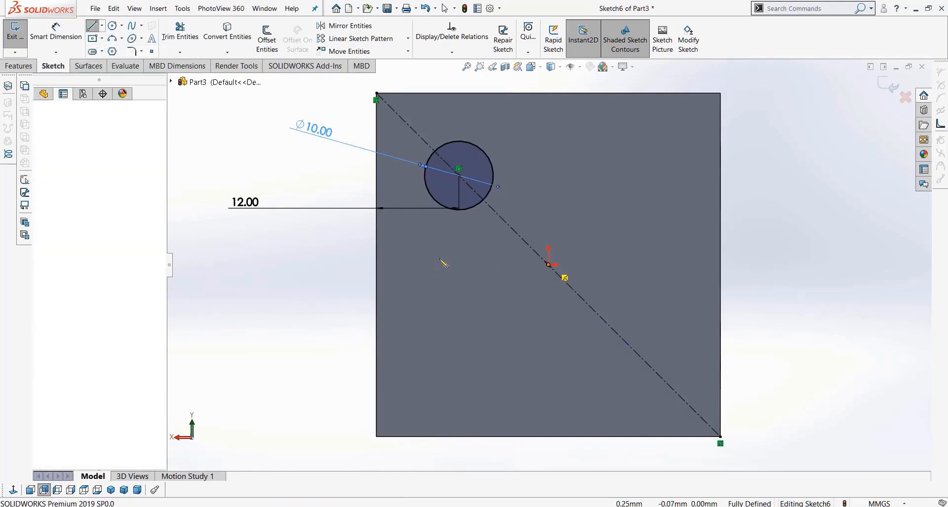
left_click(548, 265)
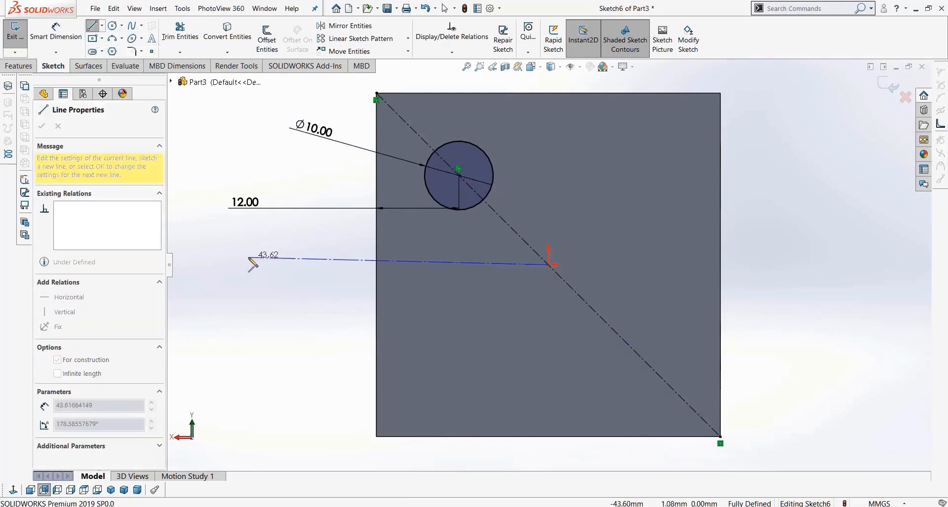
left_click(275, 265)
key("Escape")
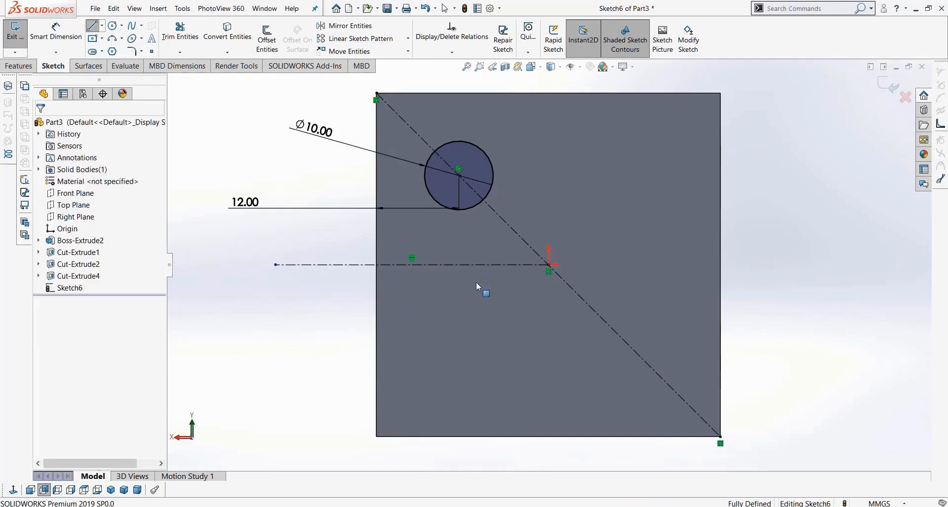
- Mirror the 10 mm circle about the horizontal centerline onto the face's lower-left area
left_click(469, 208)
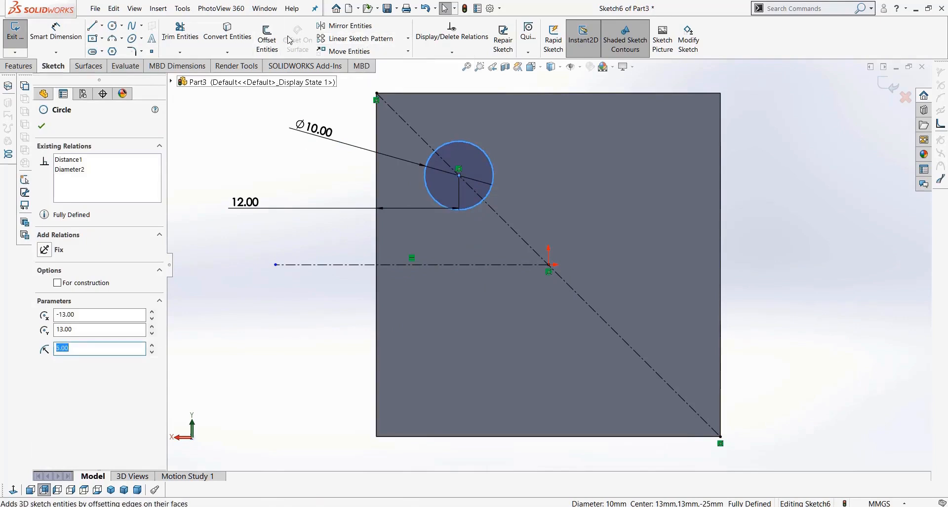
left_click(345, 26)
left_click(357, 266)
left_click(42, 126)
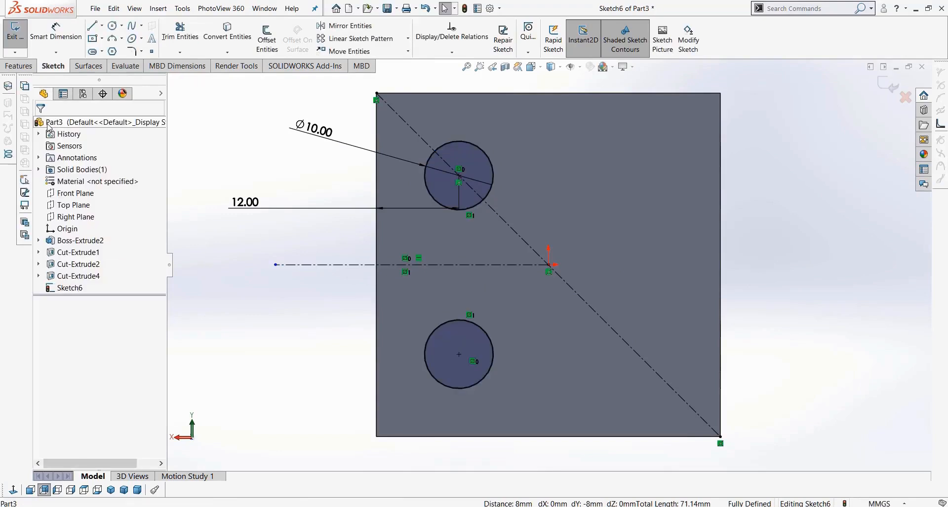
- Draw a vertical centerline between the centres of the upper-left and lower-left circles
left_click(102, 26)
left_click(109, 51)
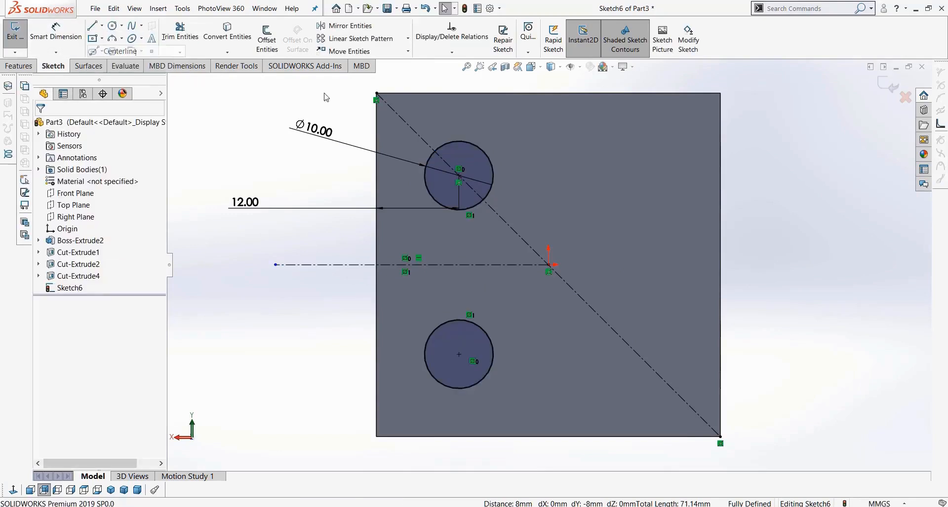
left_click(458, 175)
left_click(459, 355)
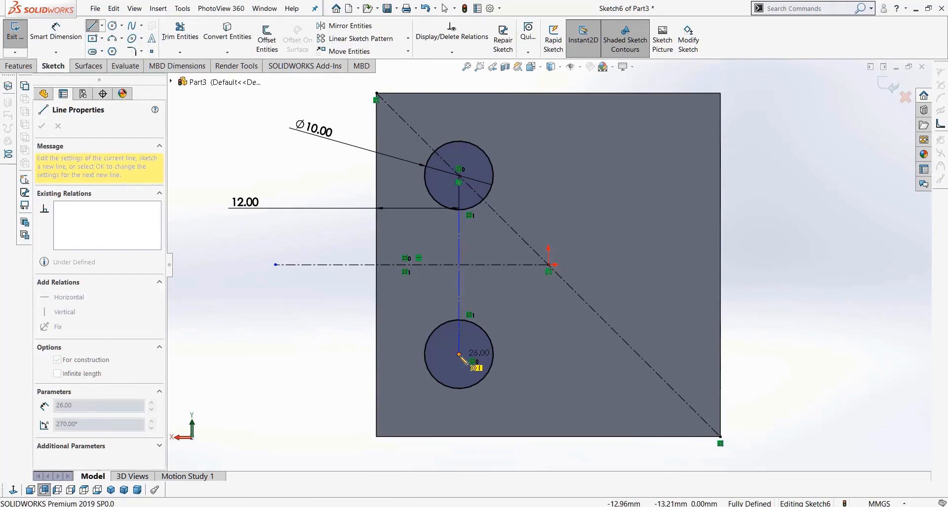
key("Escape")
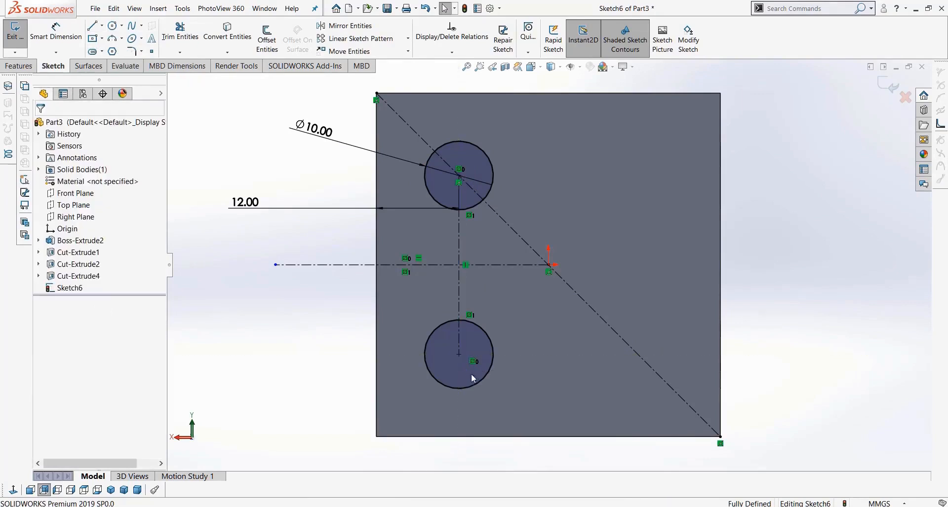
- Sketch a circle about 10.54 mm in diameter where the vertical and horizontal centerlines cross, and make it equal to the lower circle
left_click(459, 266)
left_click(484, 293)
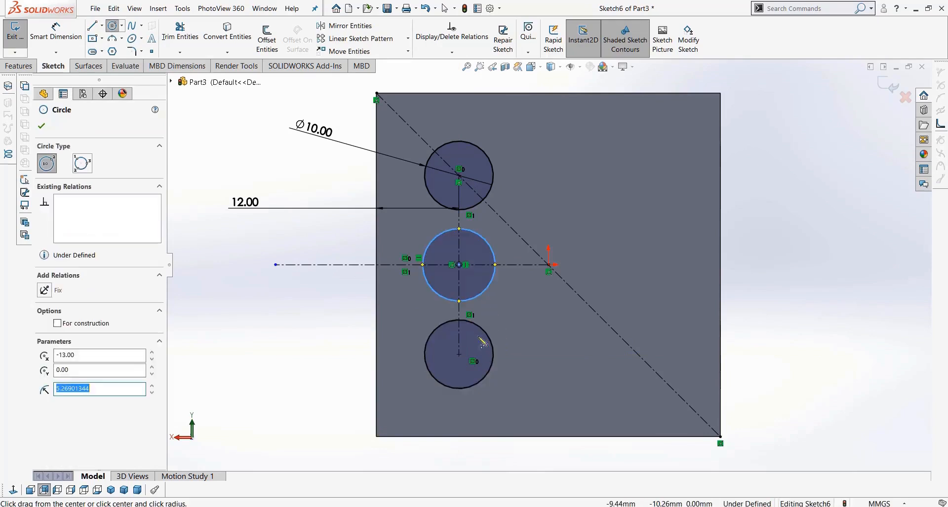
key("Escape")
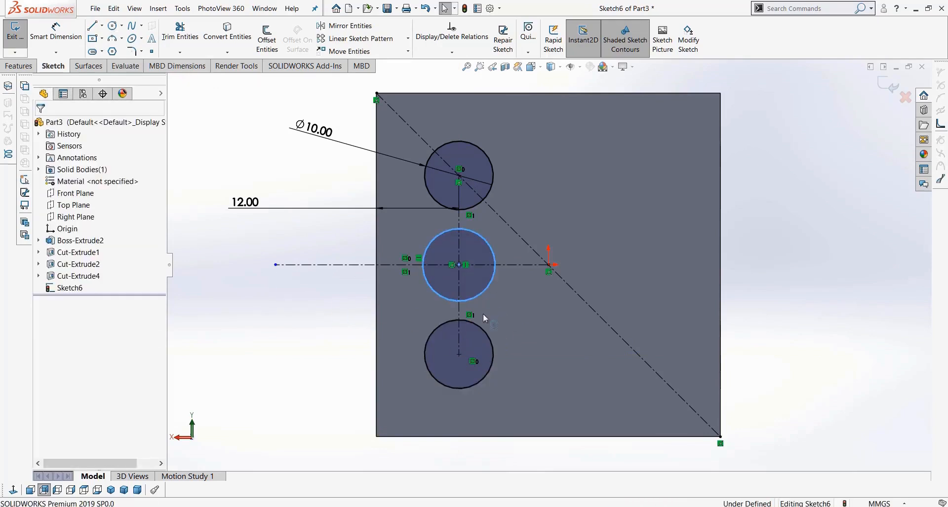
left_click(484, 328)
left_click(55, 346)
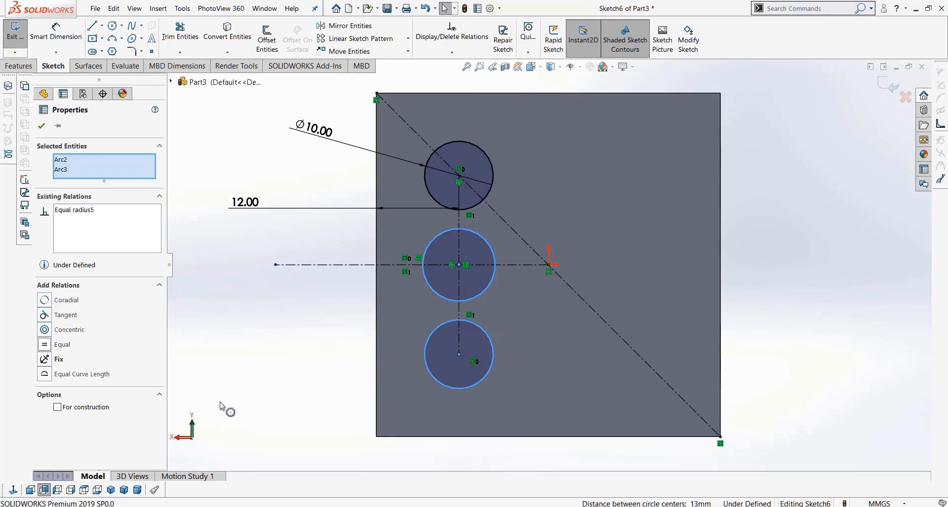
left_click(241, 345)
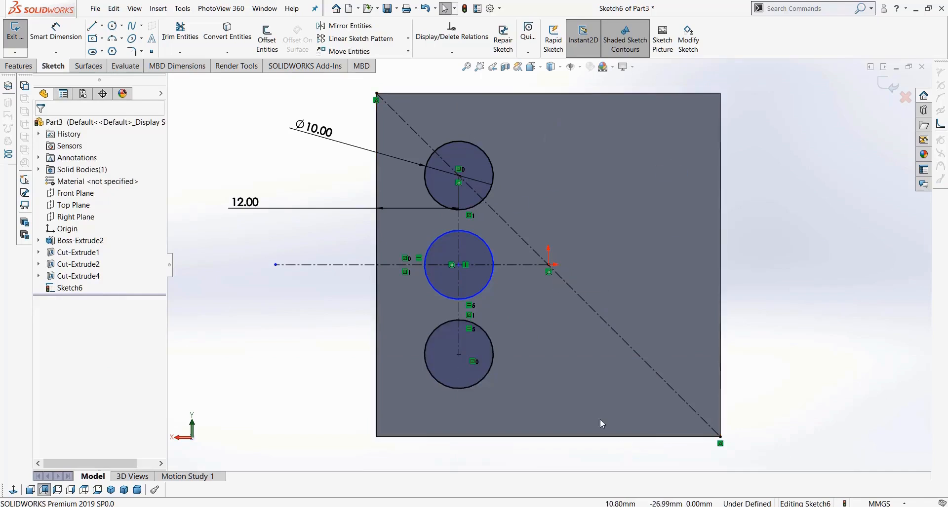
- Delete the middle and lower circles with the vertical and horizontal centerlines, keeping the dimensioned circle and the diagonal centerline
left_click(439, 290)
key("Delete")
left_click(450, 364)
key("Delete")
left_click(464, 332)
key("Delete")
left_click(493, 265)
key("Delete")
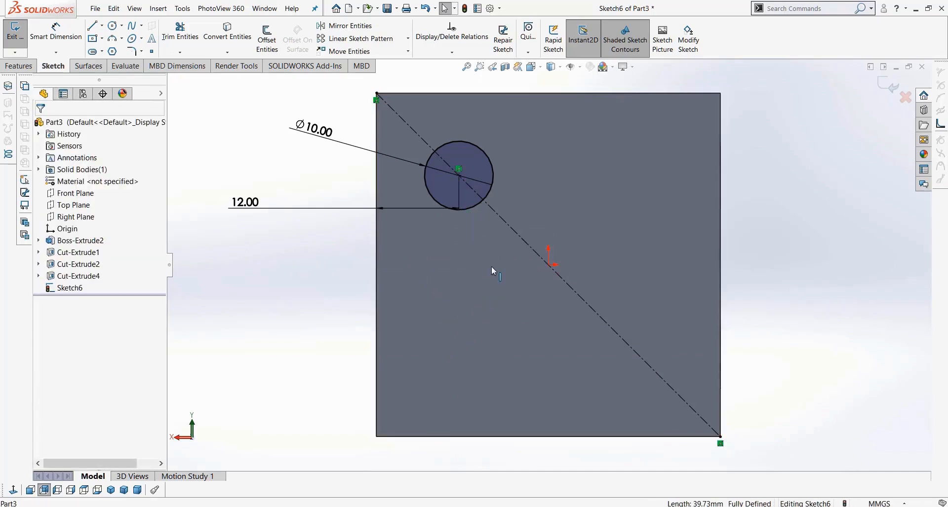
- Start a linear sketch pattern along the X-axis with the 10 mm circle as the entity to pattern
left_click(365, 40)
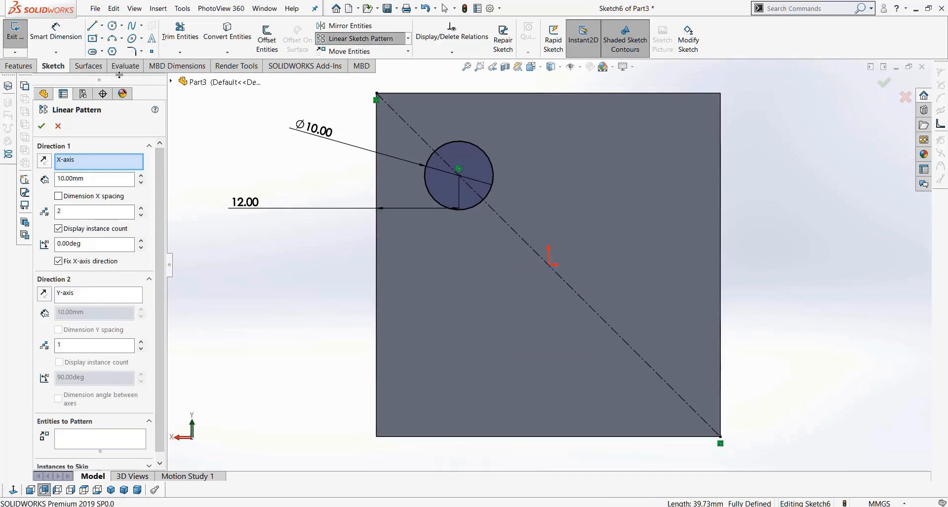
left_click(58, 126)
left_click(345, 41)
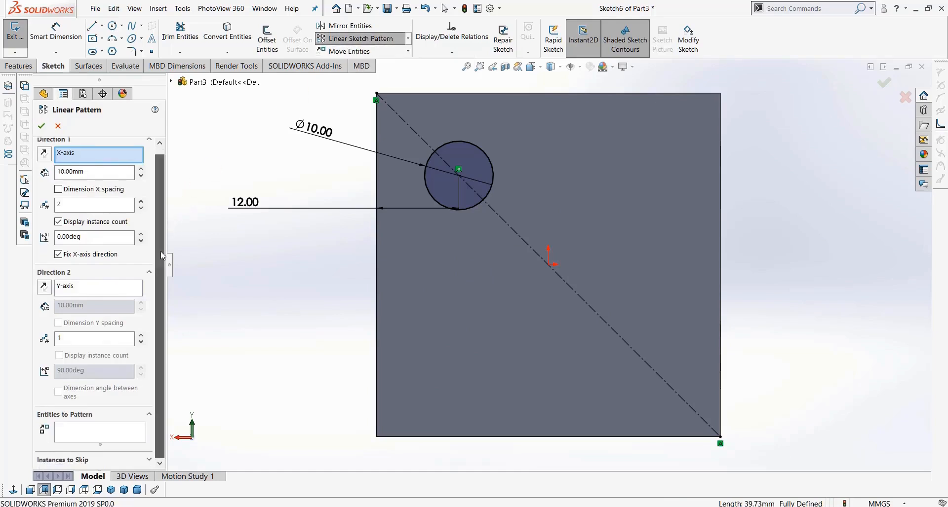
left_click(83, 431)
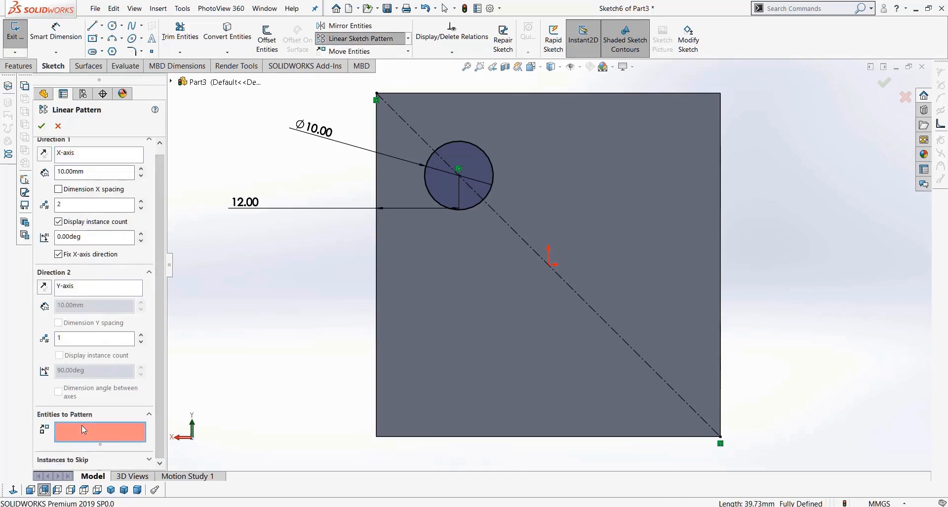
left_click(477, 204)
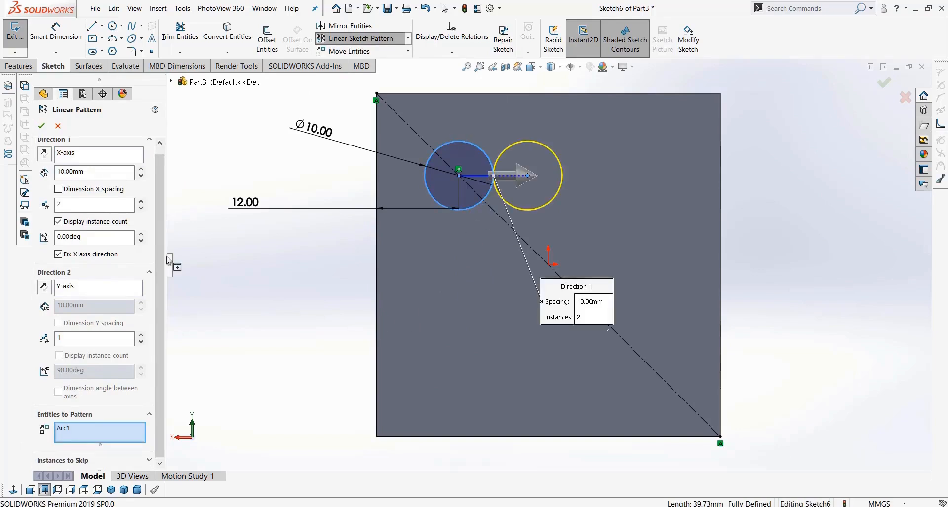
scroll(163, 221, "up", 1)
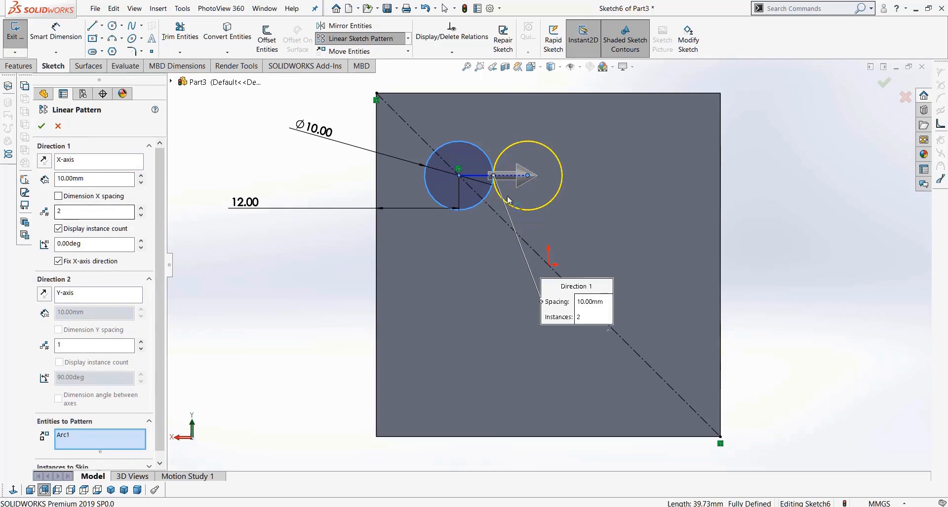
- Set the pattern's X direction to 2 instances spaced 26 mm apart, the 50 mm face width less 12 mm at each side
left_click(141, 208)
left_click(142, 208)
double_click(126, 209)
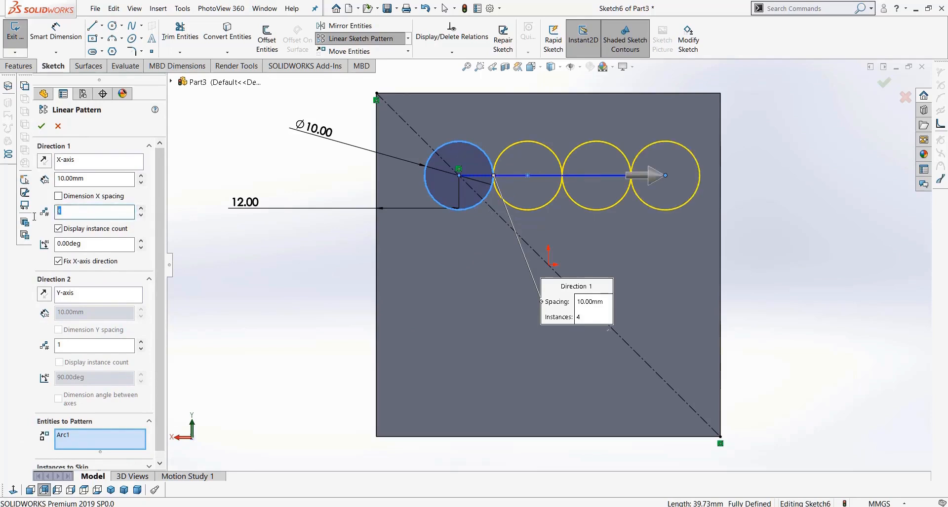
left_click(98, 180)
left_click_drag(104, 180, 51, 177)
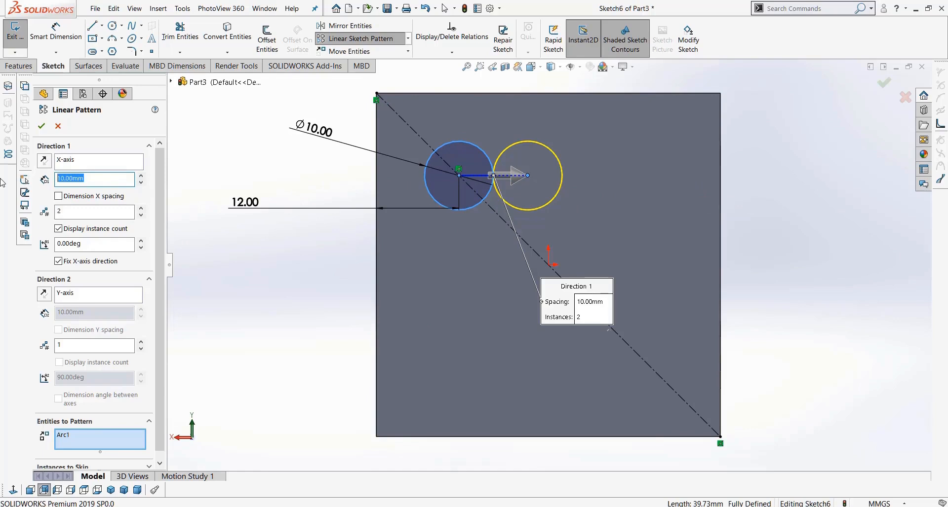
type("50-12")
key("Return")
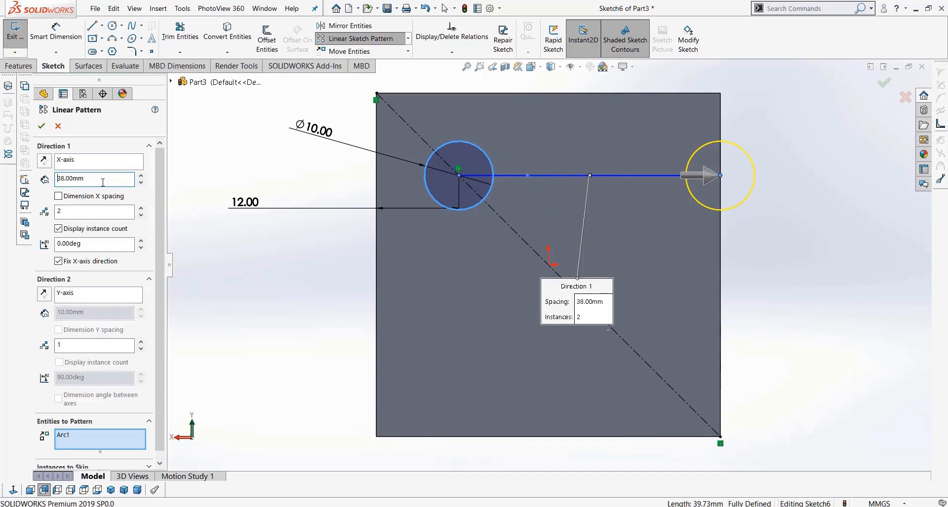
left_click_drag(91, 183, 64, 187)
type("-12")
key("Return")
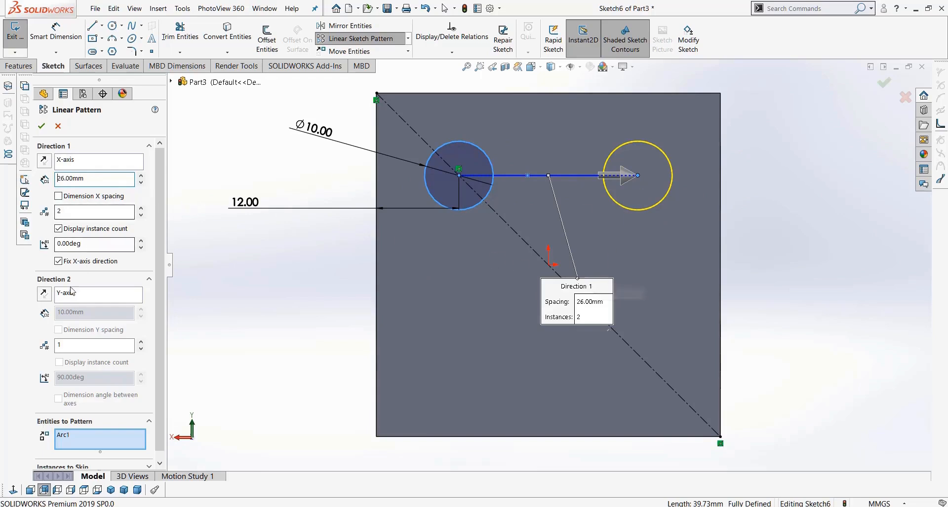
- Set the pattern's Y direction to 3 instances and reverse it so the circles run down the face
left_click(141, 343)
left_click(142, 343)
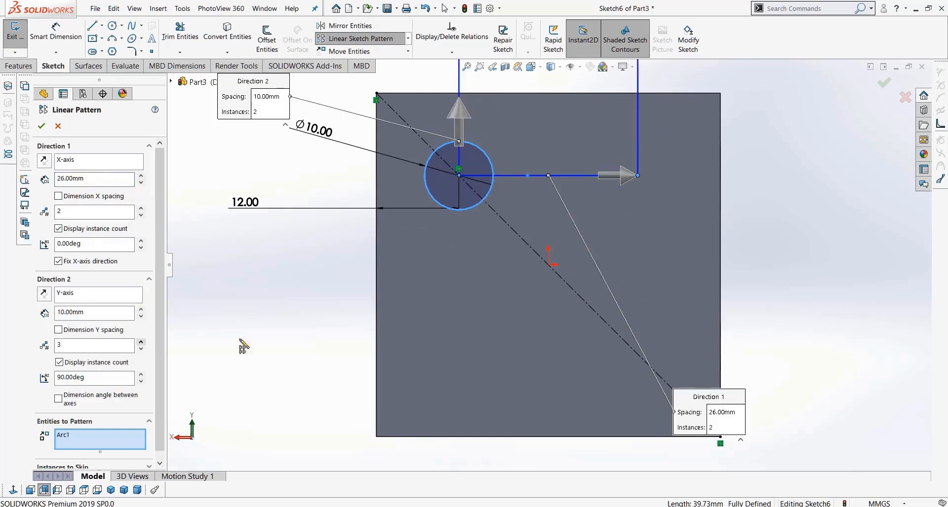
key("z")
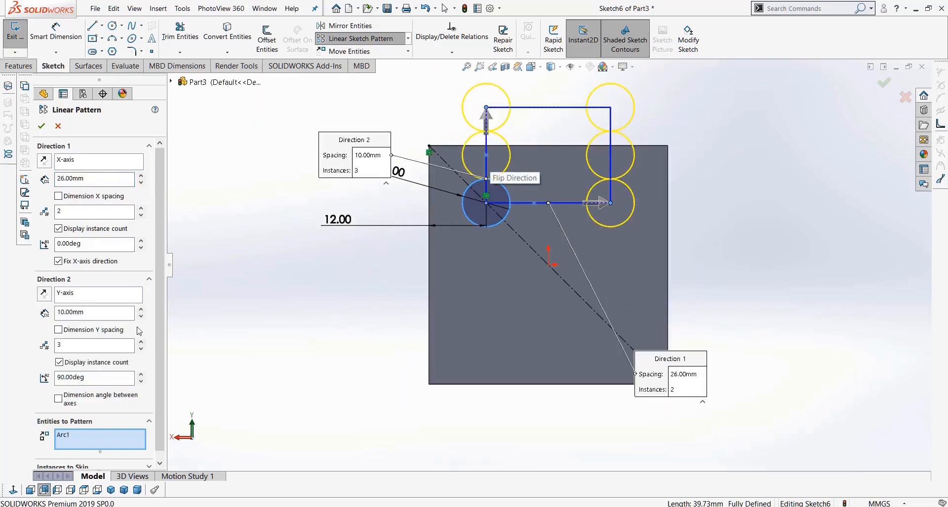
left_click(48, 298)
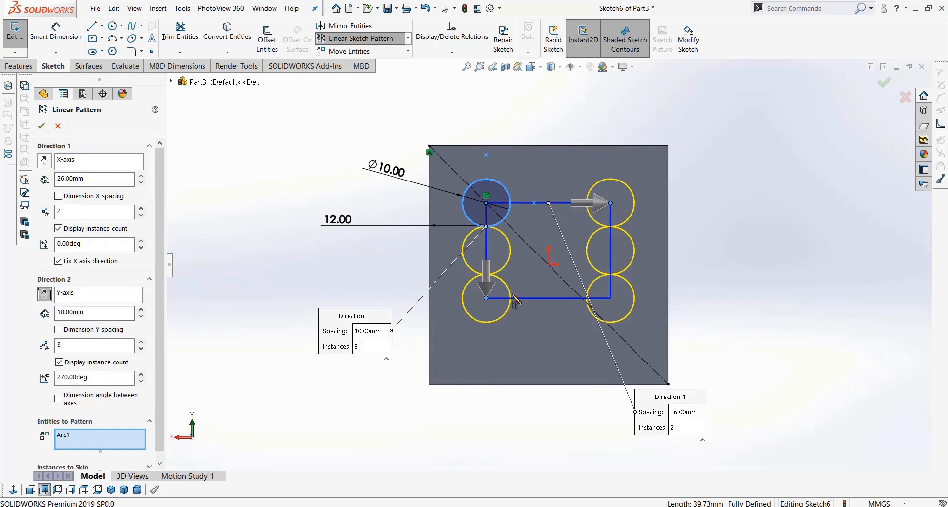
- Set the pattern's Y spacing to 26/2 (13 mm) and apply the linear pattern
scroll(514, 292, "down", 2)
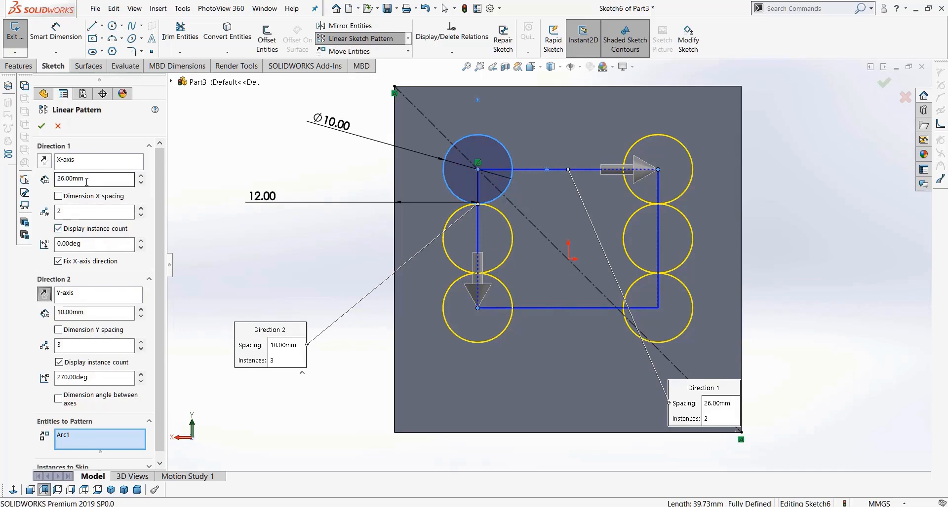
left_click(106, 311)
type("26/2")
key("Return")
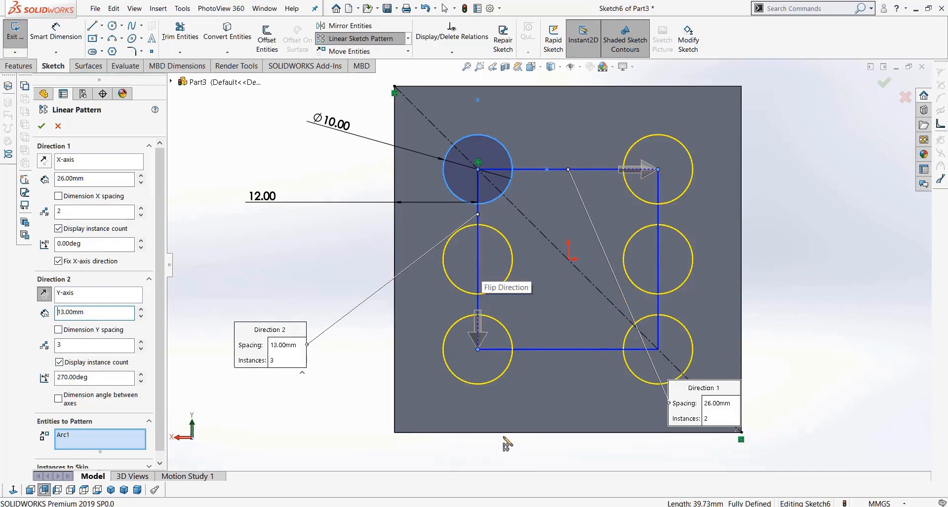
left_click(41, 126)
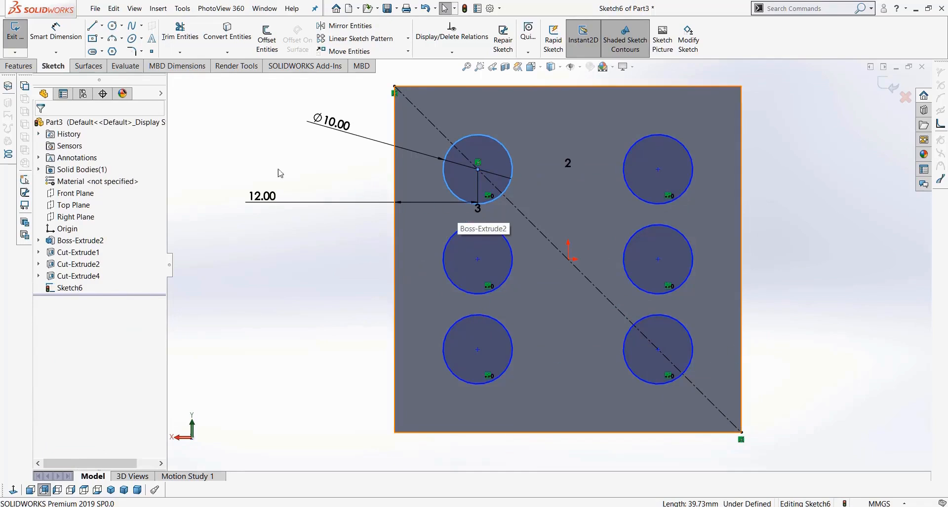
- Cut-extrude the six patterned circles blind to a depth of 2.5 mm
left_click(19, 66)
left_click(169, 38)
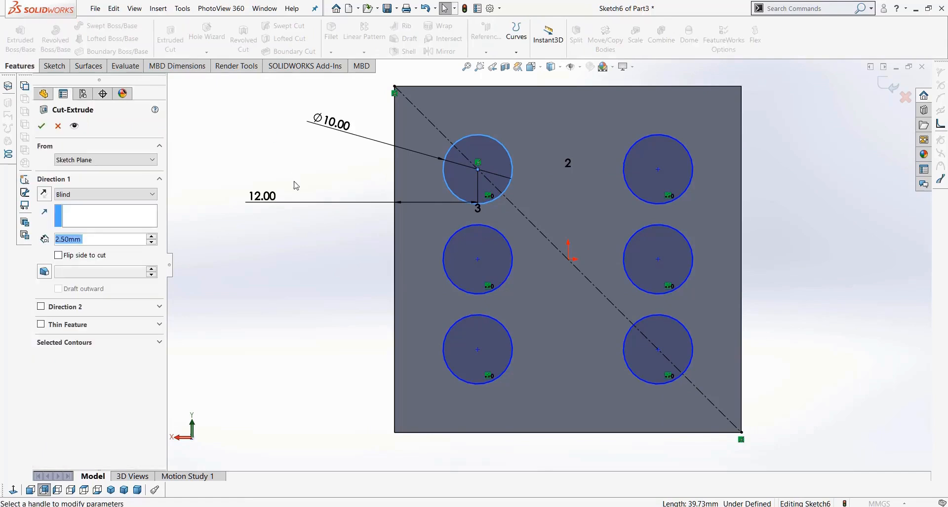
left_click(41, 126)
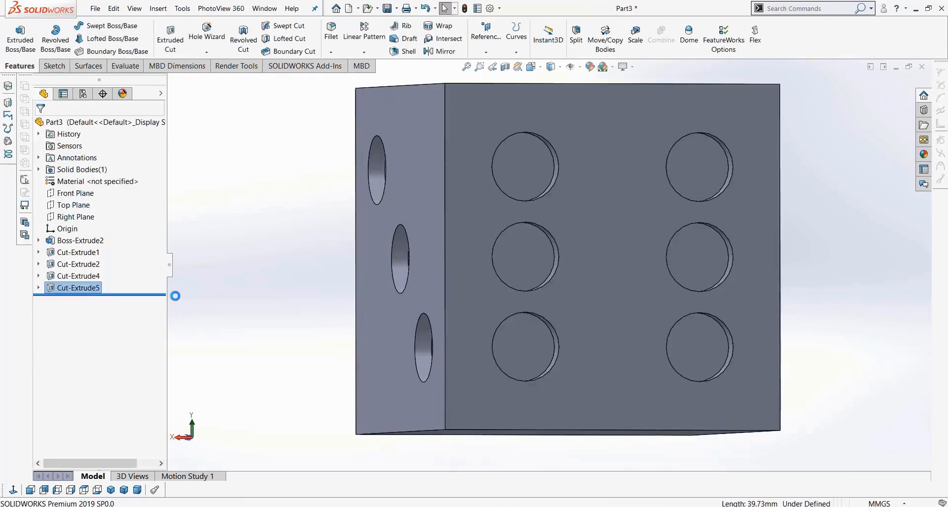
- Inspect the recesses on the cube's faces from several angles
middle_click_drag(199, 300, 338, 264)
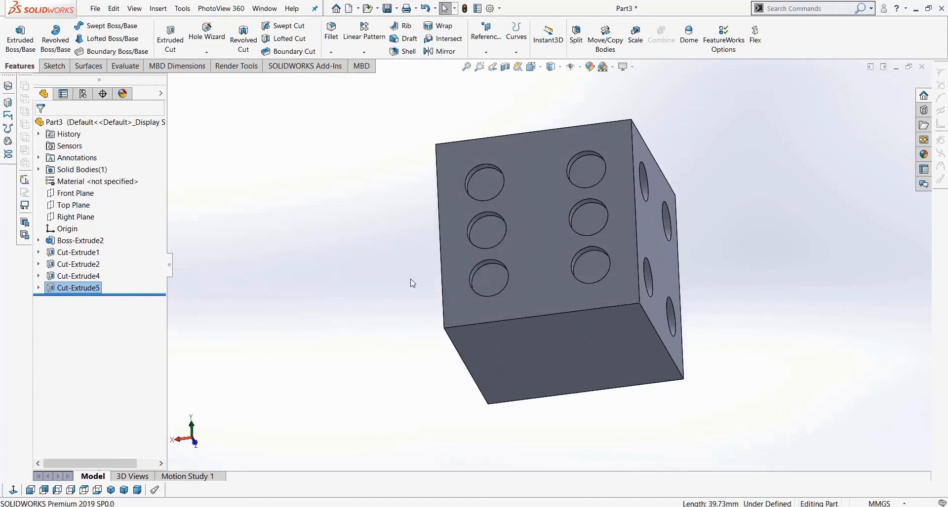
scroll(478, 257, "down", 5)
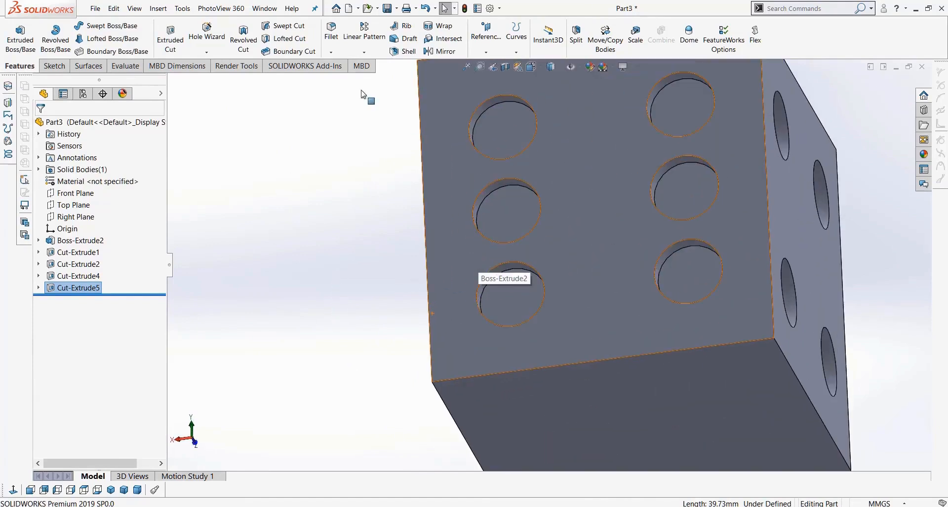
scroll(313, 258, "up", 5)
middle_click_drag(313, 258, 526, 308)
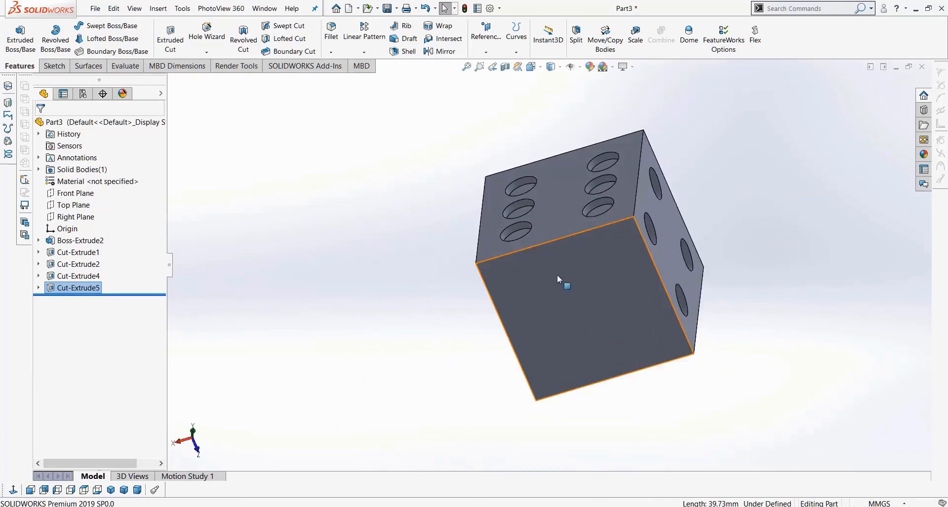
middle_click_drag(557, 275, 541, 396)
middle_click_drag(587, 320, 375, 419)
middle_click_drag(620, 200, 532, 259)
middle_click_drag(608, 310, 419, 276)
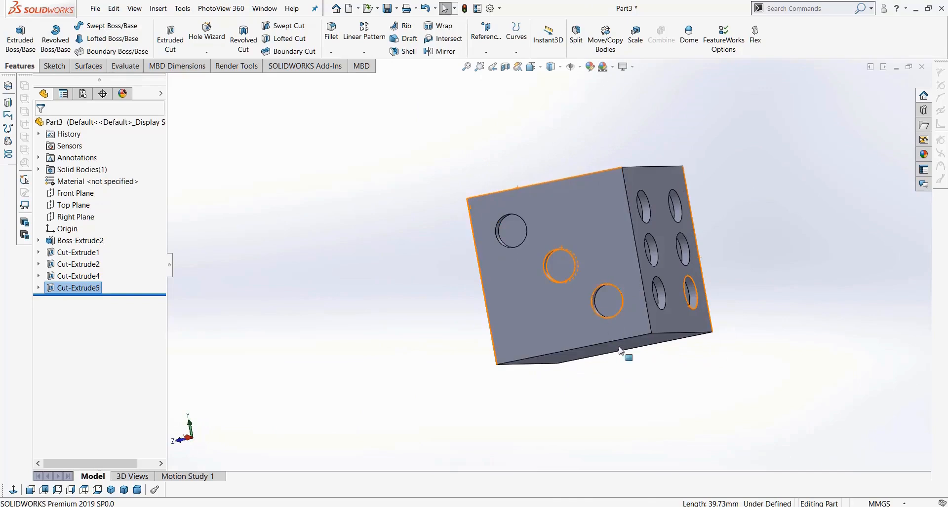
middle_click_drag(617, 364, 602, 312)
middle_click_drag(395, 281, 392, 264)
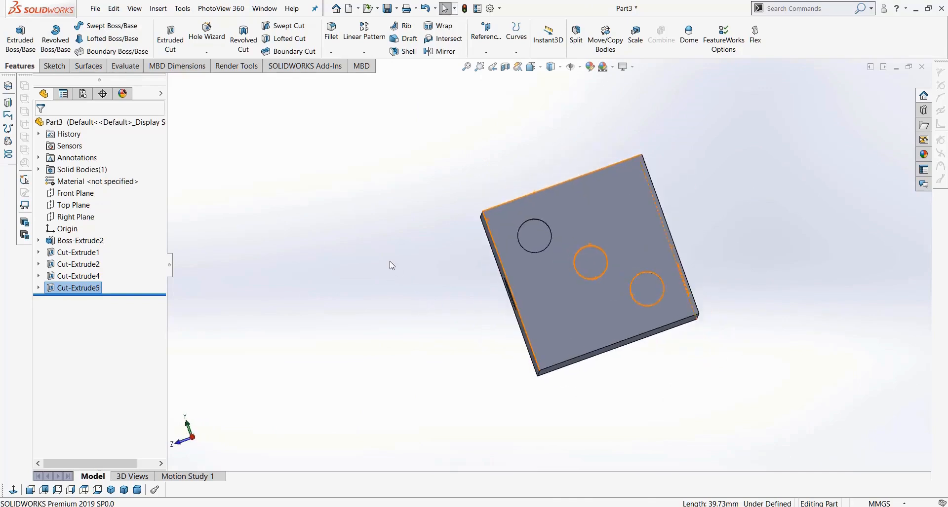
left_click(392, 263)
- Start a symmetric 2 mm fillet on the rim and floor edges of the upper-left recess on the four-recess face
scroll(440, 221, "up", 2)
middle_click_drag(442, 225, 608, 245)
left_click(331, 30)
scroll(440, 286, "down", 1)
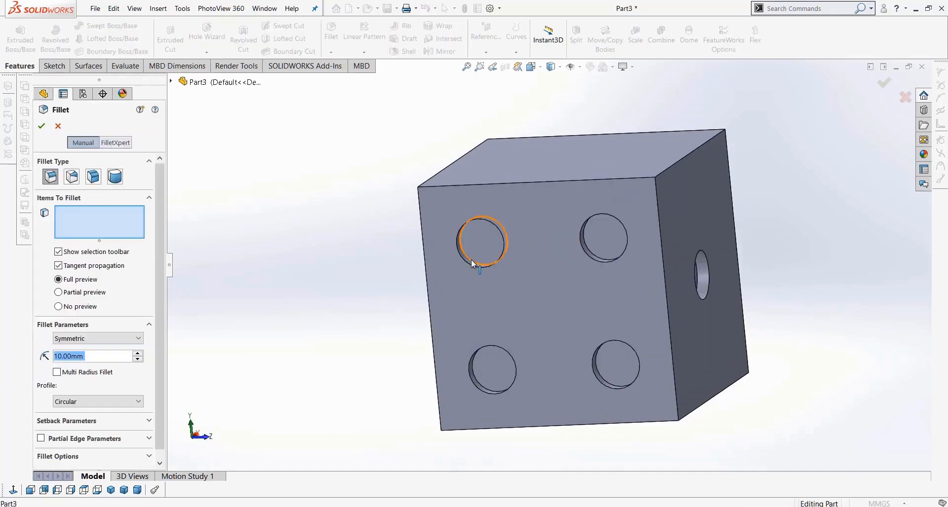
left_click(470, 260)
type("2")
key("Return")
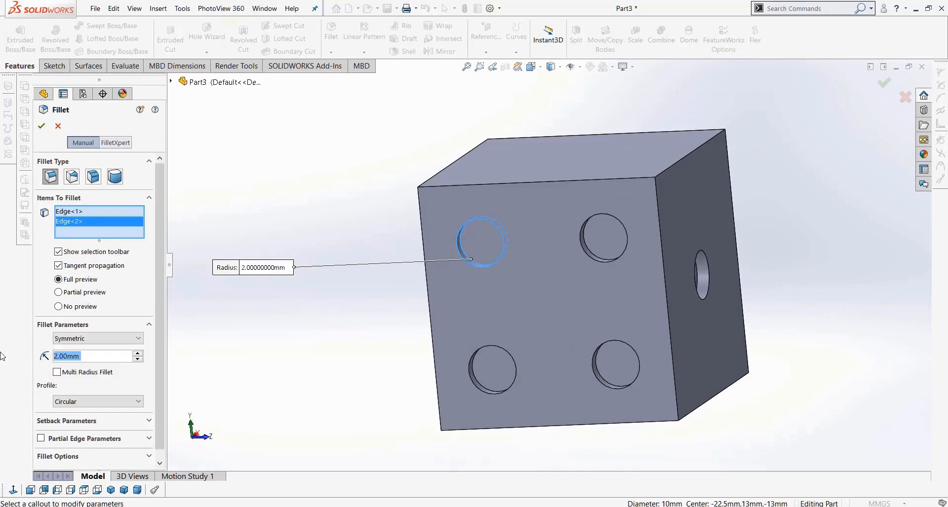
- Set the recess fillet's radius to 1 mm and apply it
scroll(472, 280, "down", 3)
type("1")
key("Return")
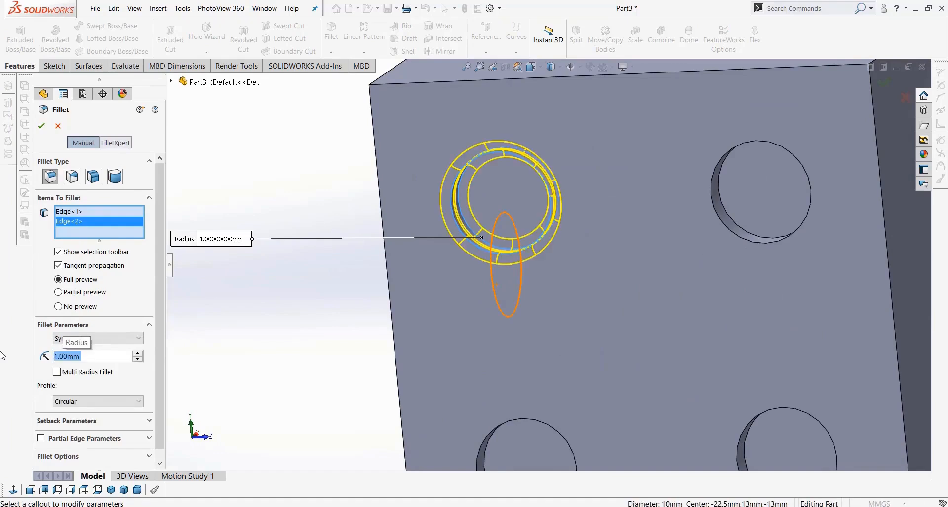
left_click(41, 127)
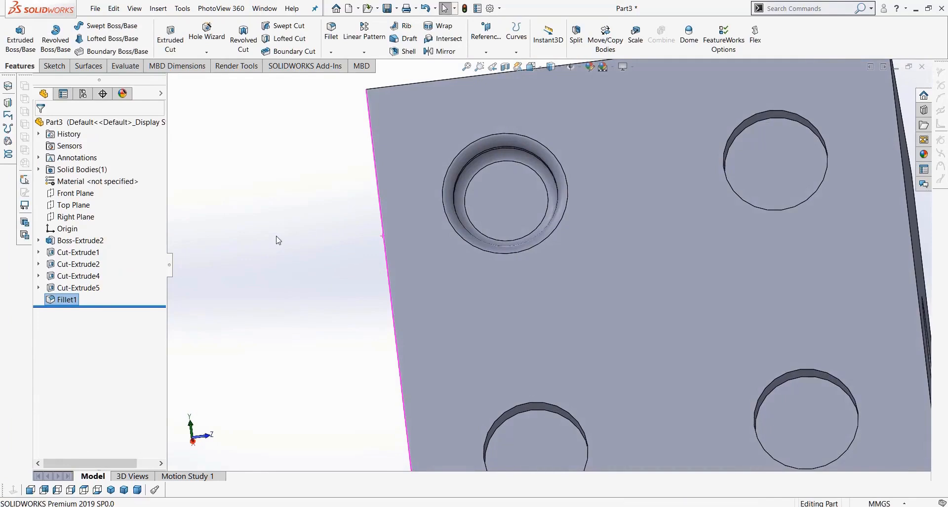
- Apply a 1 mm symmetric fillet to the floor face and rim edge of the upper-right recess on the four-recess face
left_click(331, 31)
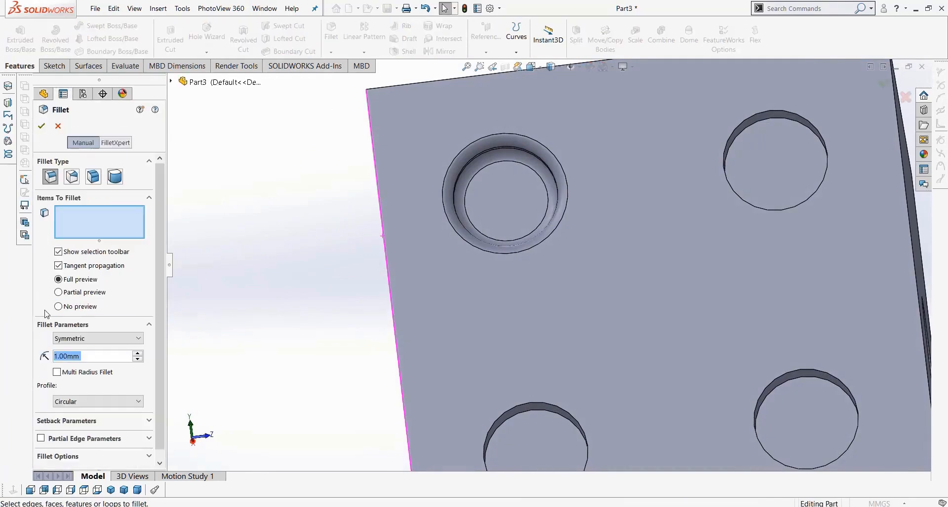
left_click(760, 177)
middle_click_drag(761, 176, 746, 180)
left_click(761, 172)
left_click(724, 177)
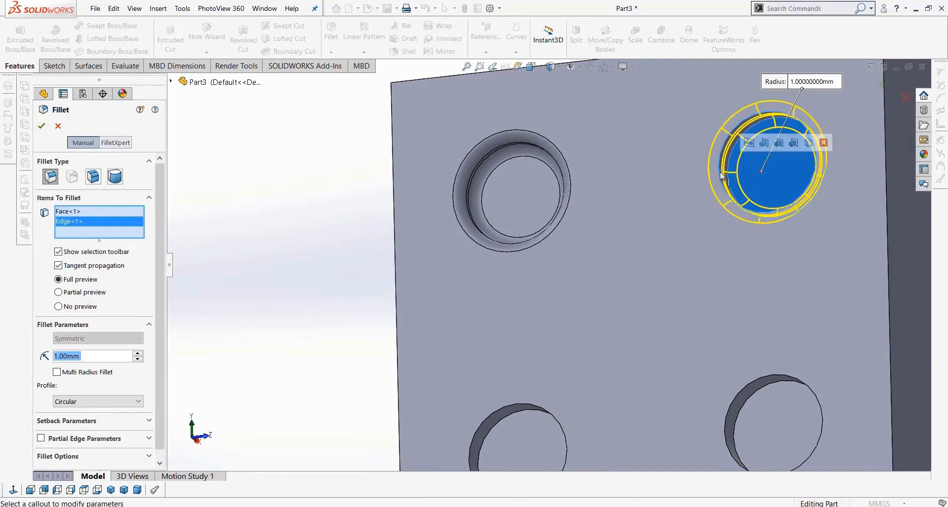
left_click(41, 126)
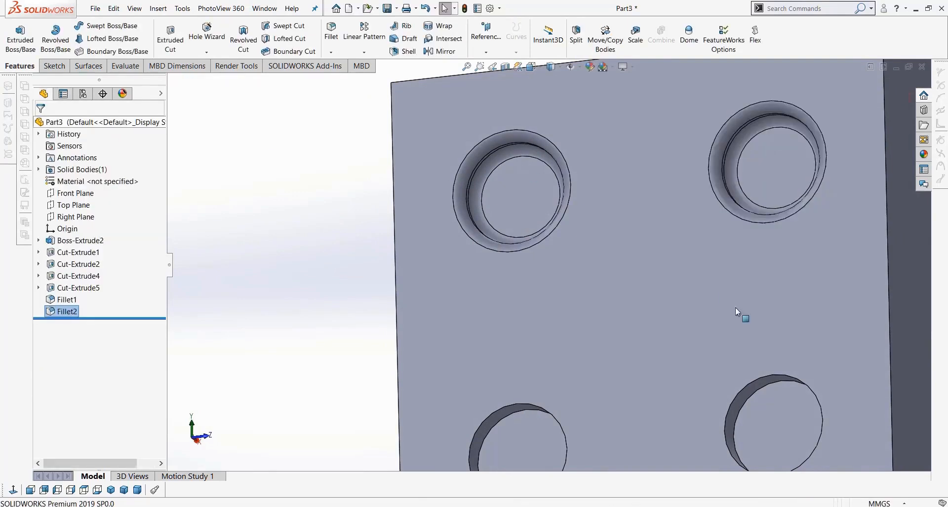
- Delete the fillet feature made on the upper-right recess
middle_click_drag(721, 328, 699, 292)
scroll(710, 315, "up", 4)
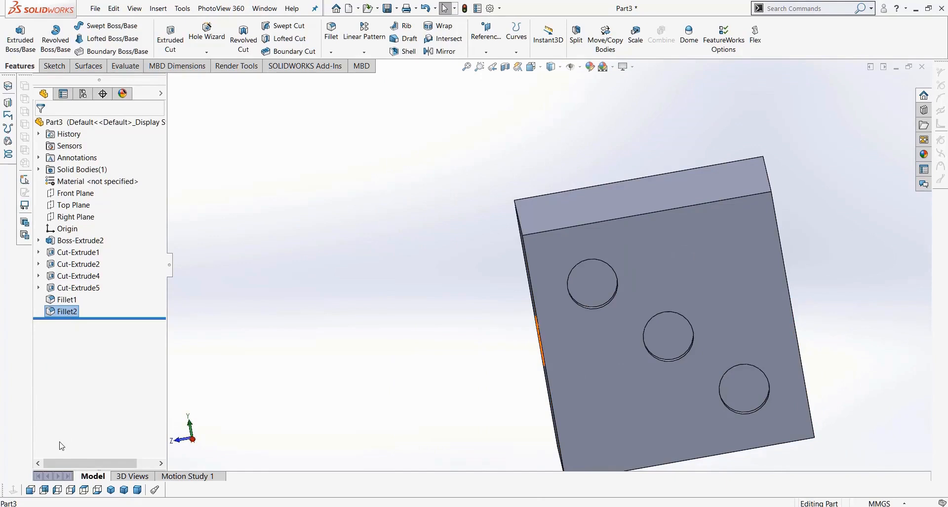
key("Delete")
key("Return")
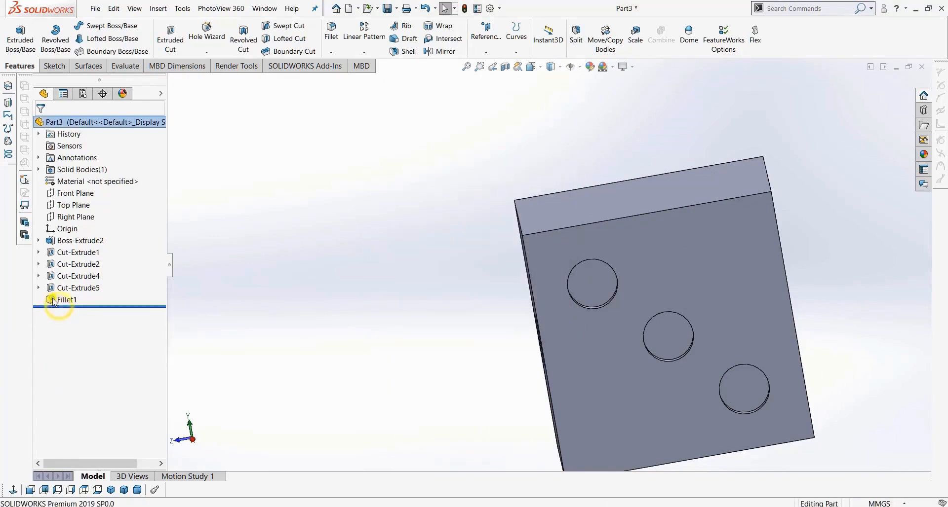
- Open the remaining recess fillet, Fillet1, for editing
right_click(64, 300)
left_click(322, 328)
middle_click_drag(520, 272, 654, 283)
scroll(601, 300, "down", 3)
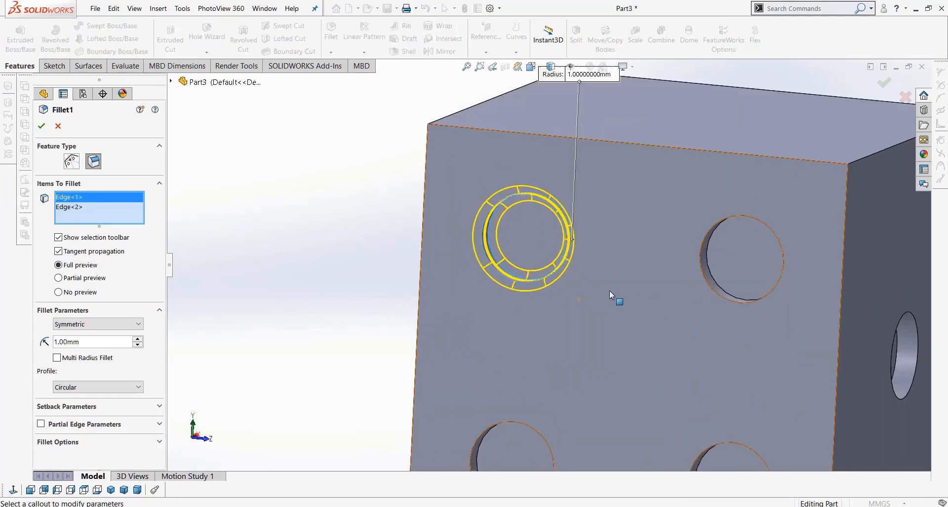
scroll(661, 338, "up", 3)
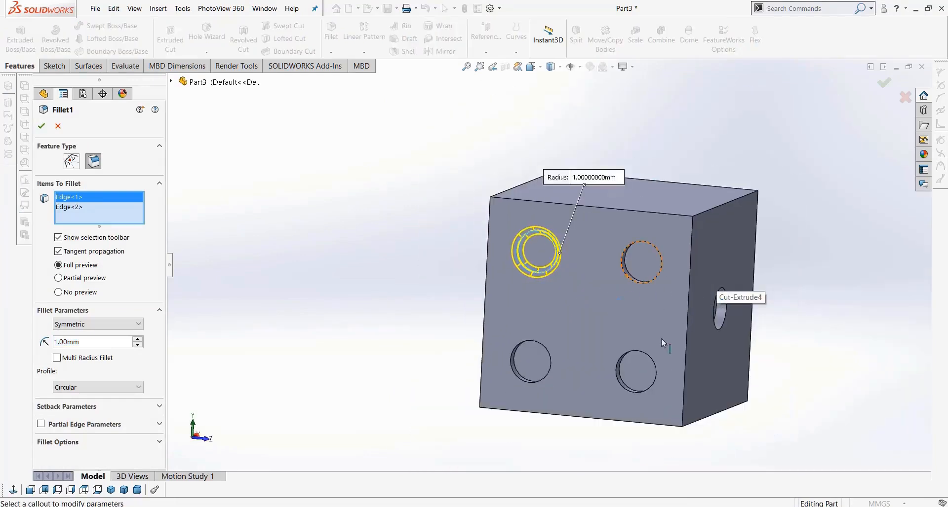
scroll(614, 231, "down", 2)
- Try to extend the fillet to every edge of the part and deselect an outer cube edge from the selection
left_click(601, 239)
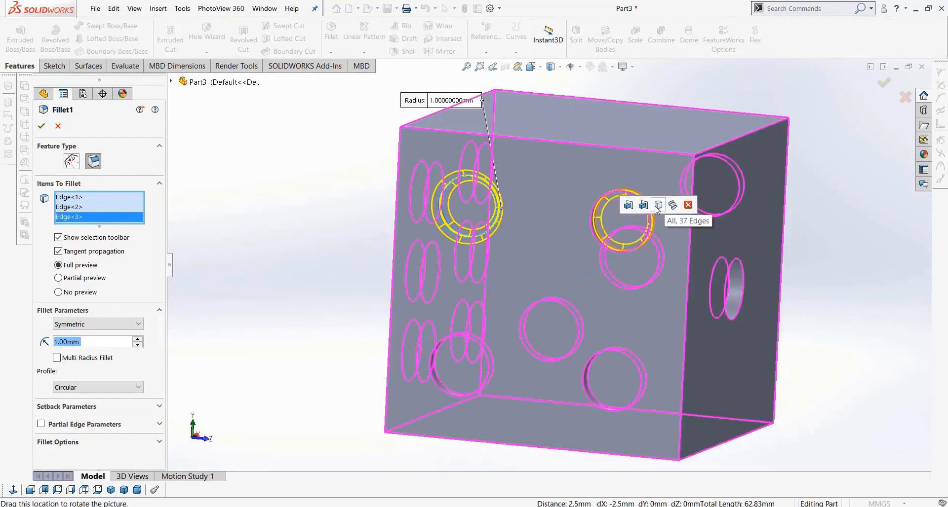
left_click(658, 205)
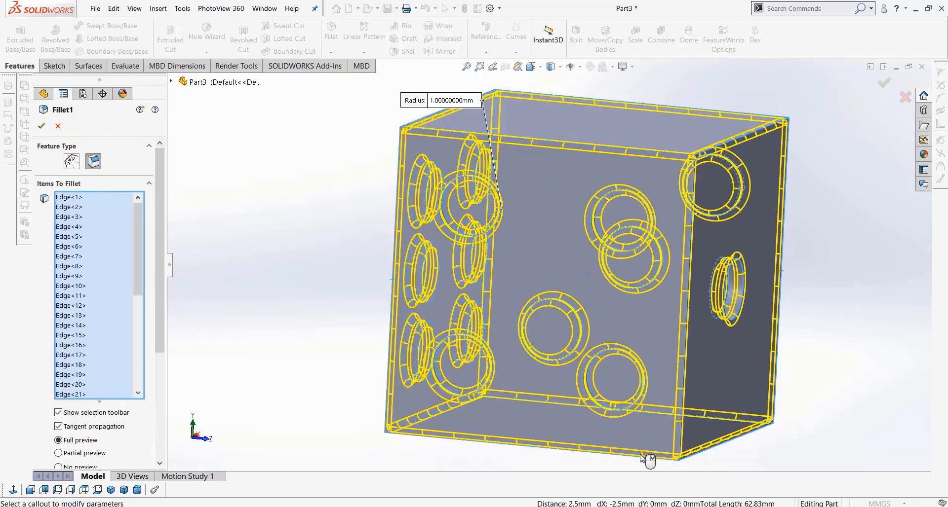
left_click(542, 140)
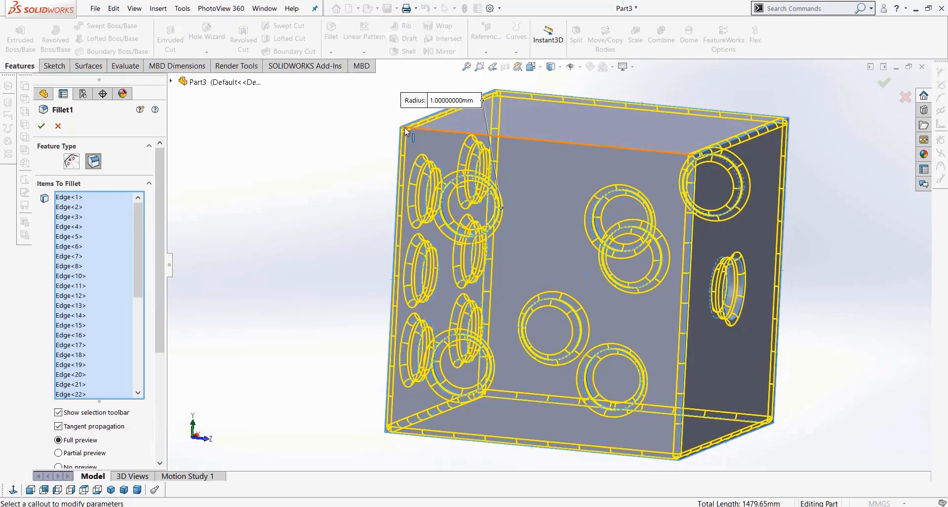
middle_click_drag(416, 200, 500, 140)
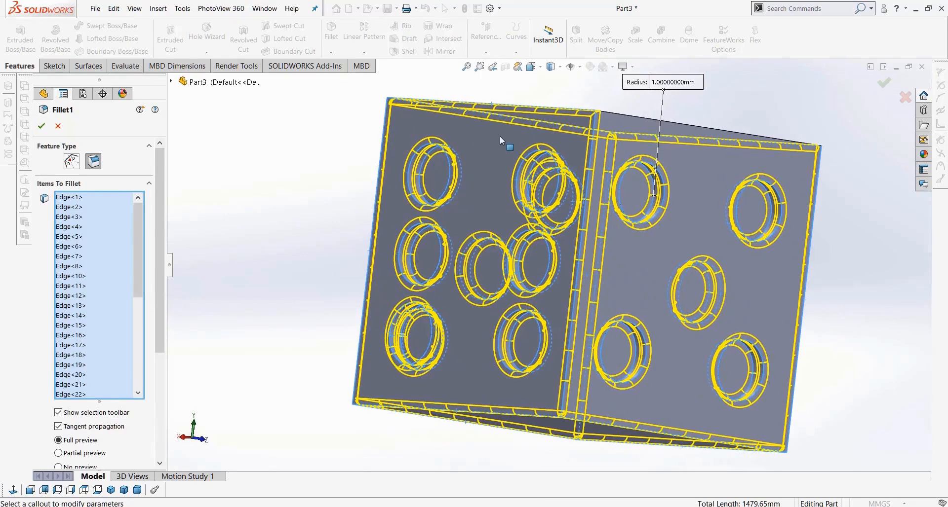
left_click(507, 109)
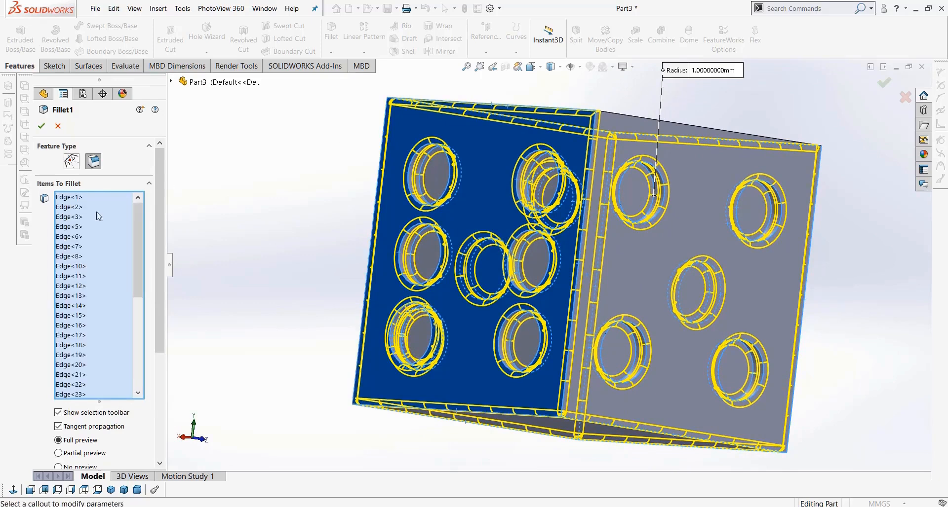
- Clear all items from the fillet's selection and select the single-recess cut, Cut-Extrude1, as the item to fillet
right_click(84, 282)
left_click(102, 299)
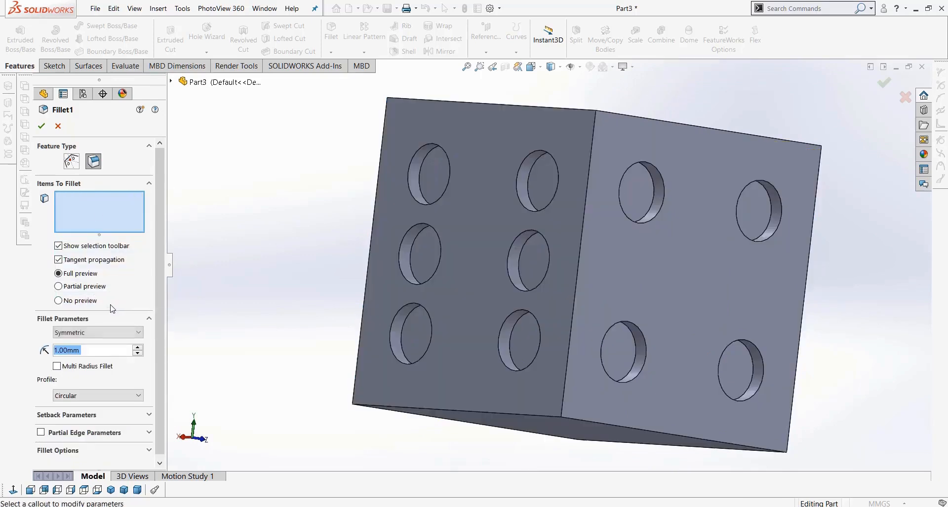
middle_click_drag(306, 217, 364, 237)
scroll(543, 287, "up", 2)
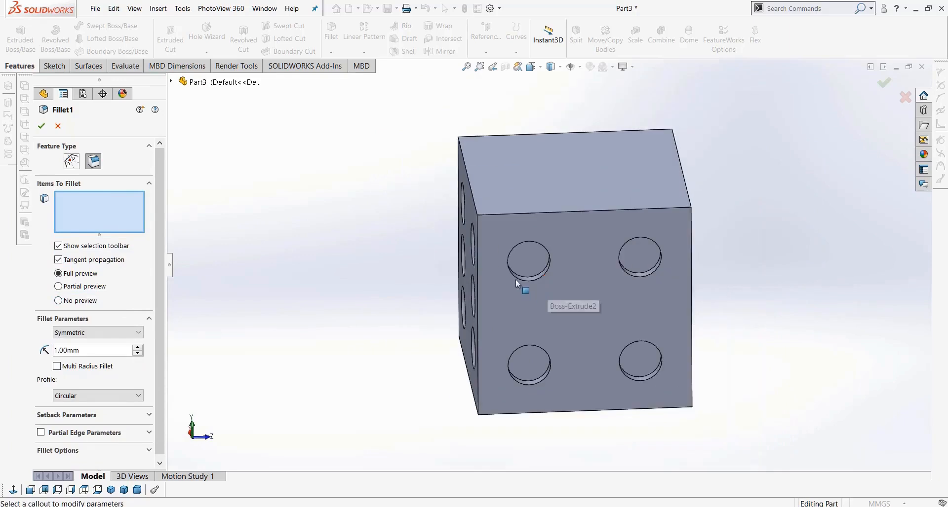
middle_click_drag(516, 279, 501, 282)
middle_click_drag(440, 301, 567, 205)
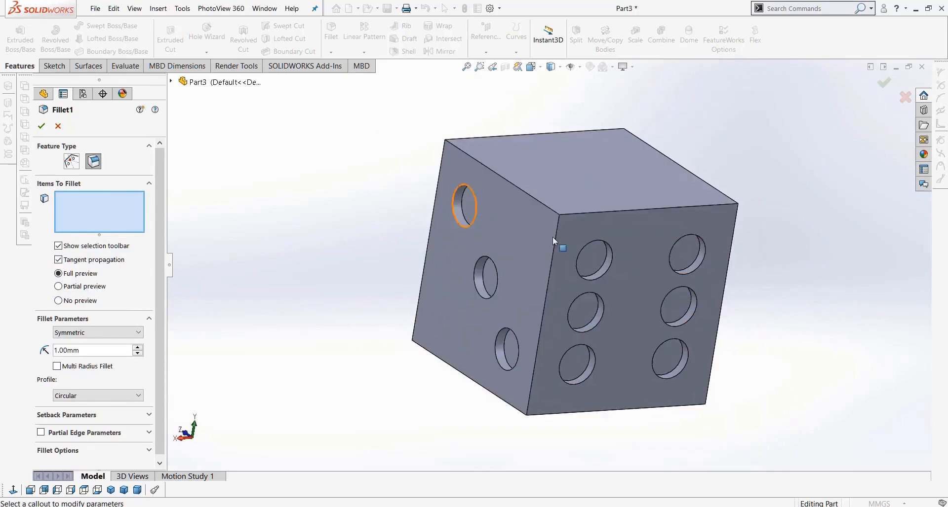
scroll(557, 283, "down", 2)
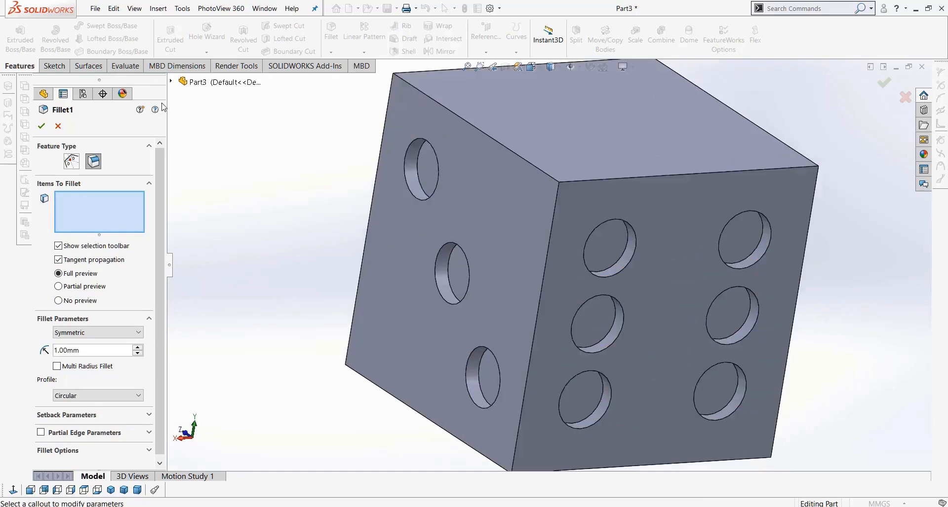
left_click(170, 82)
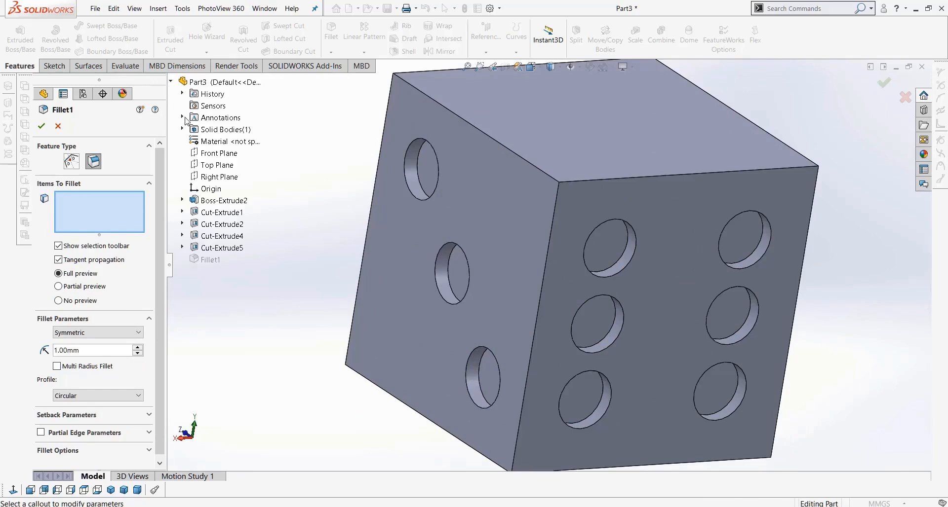
left_click(215, 217)
- Add Cut-Extrude2, Cut-Extrude4 and Cut-Extrude5 to the 1 mm fillet and apply it to all recesses
middle_click_drag(295, 318, 419, 316)
scroll(508, 252, "down", 6)
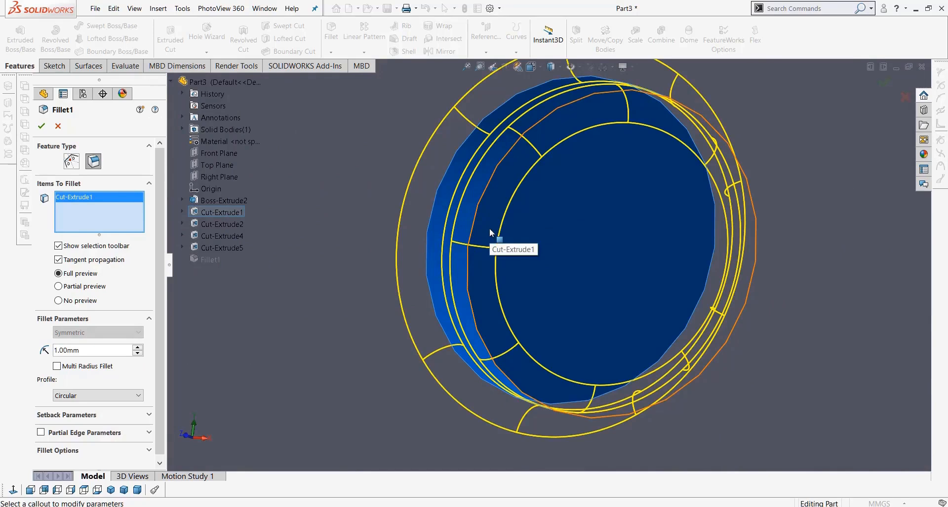
scroll(490, 228, "up", 5)
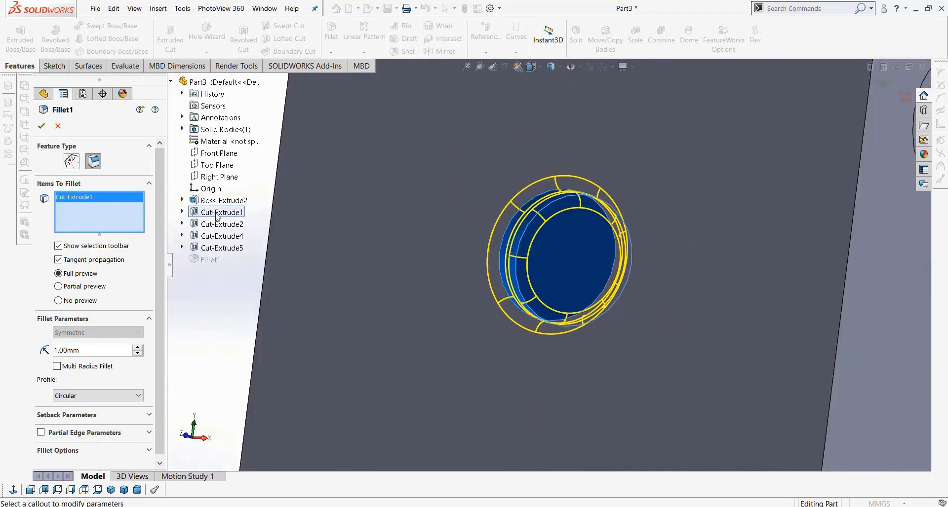
scroll(494, 250, "up", 4)
scroll(528, 260, "down", 4)
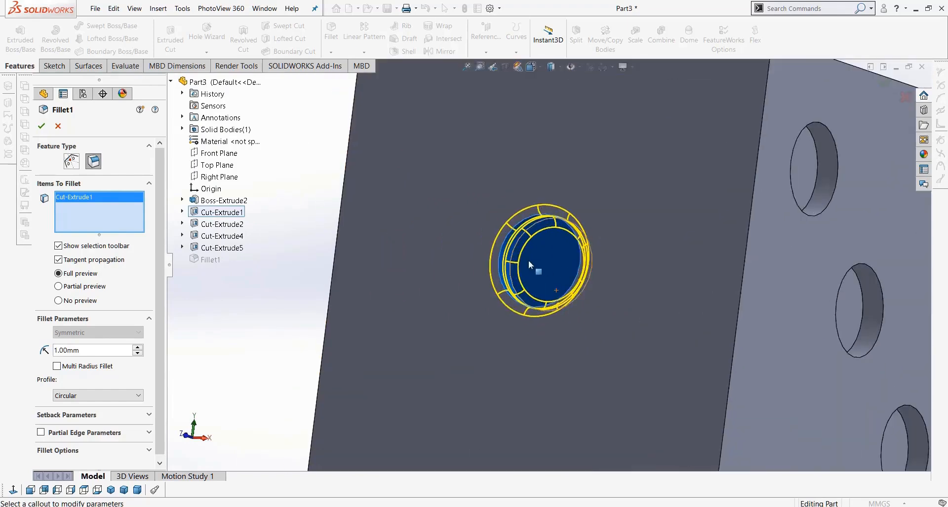
scroll(528, 260, "up", 4)
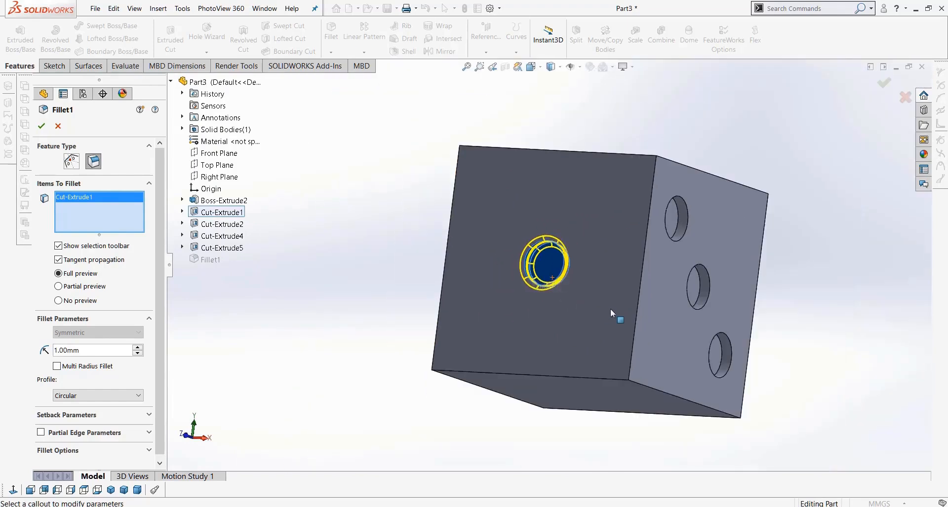
left_click(234, 225)
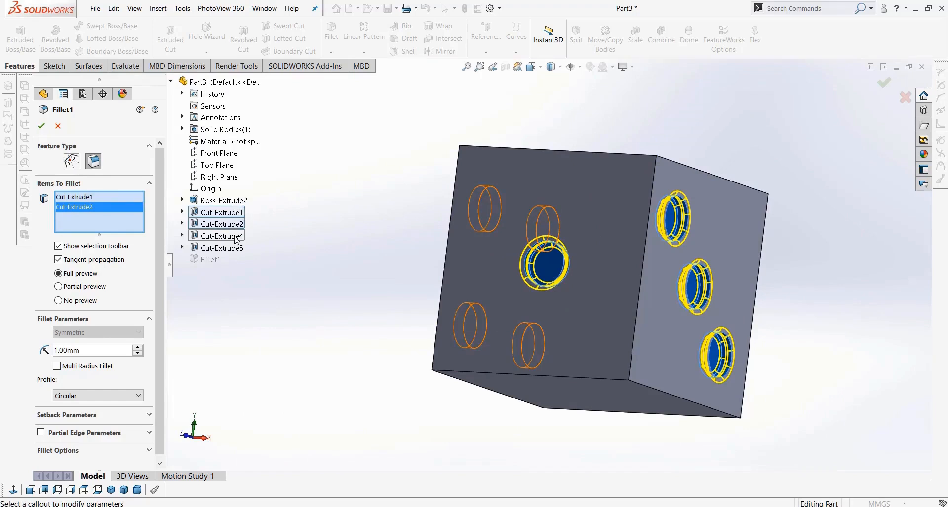
left_click(235, 237)
left_click(232, 248)
middle_click_drag(394, 365, 296, 316)
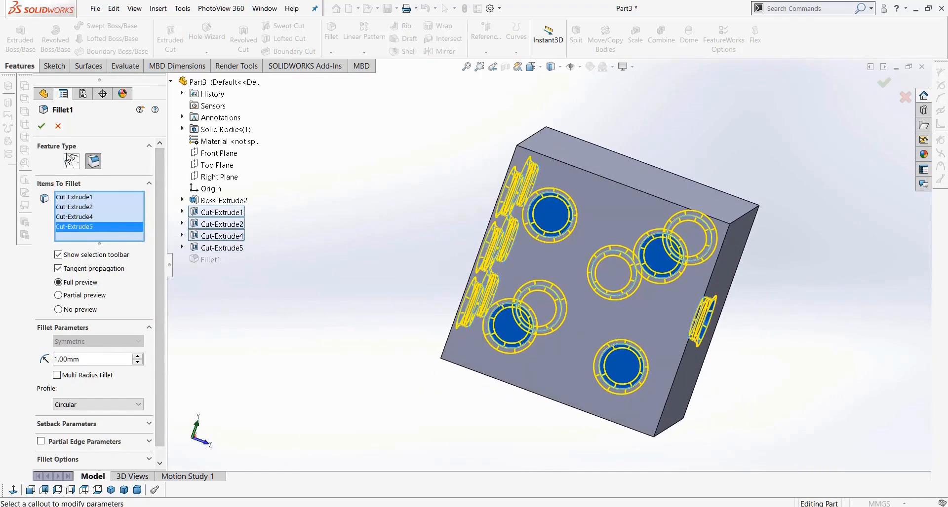
left_click(42, 126)
- Start a new symmetric fillet and select all twelve outer edges of the cube
middle_click_drag(381, 268, 607, 313)
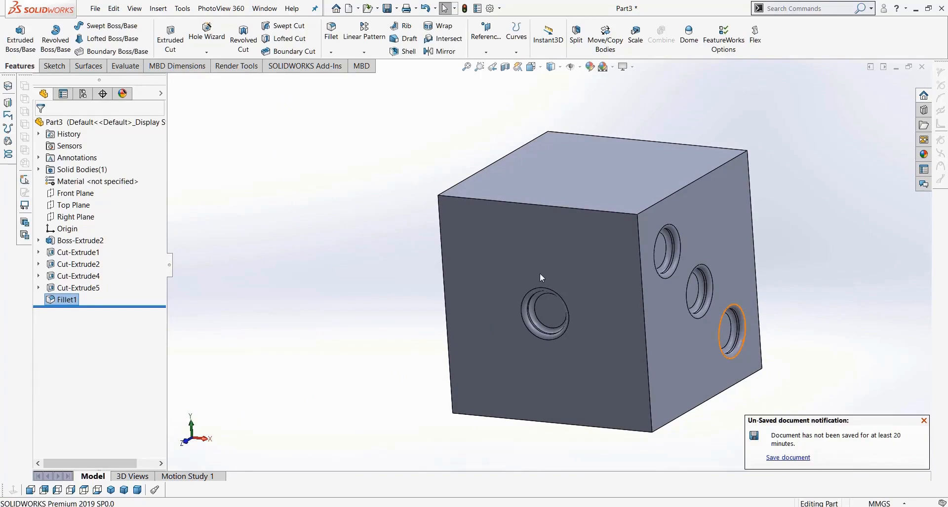
left_click(330, 31)
left_click(67, 356)
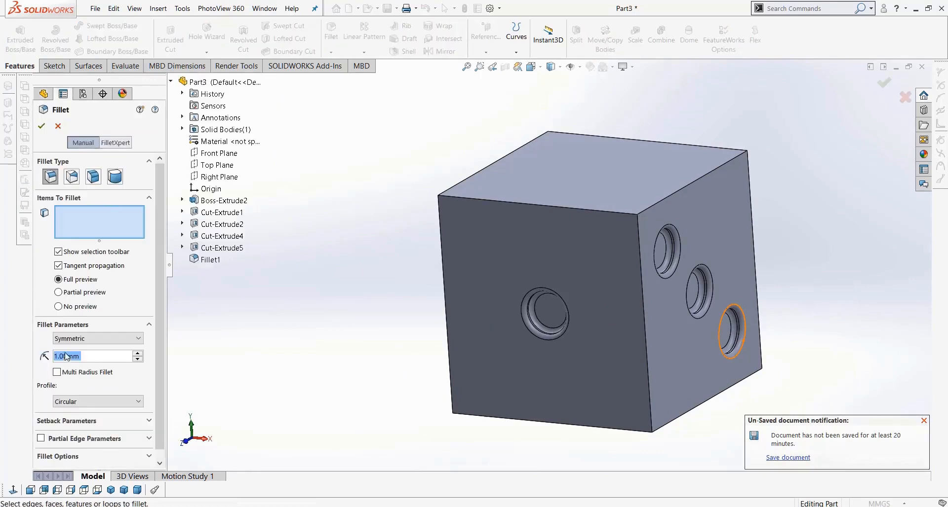
left_click(511, 203)
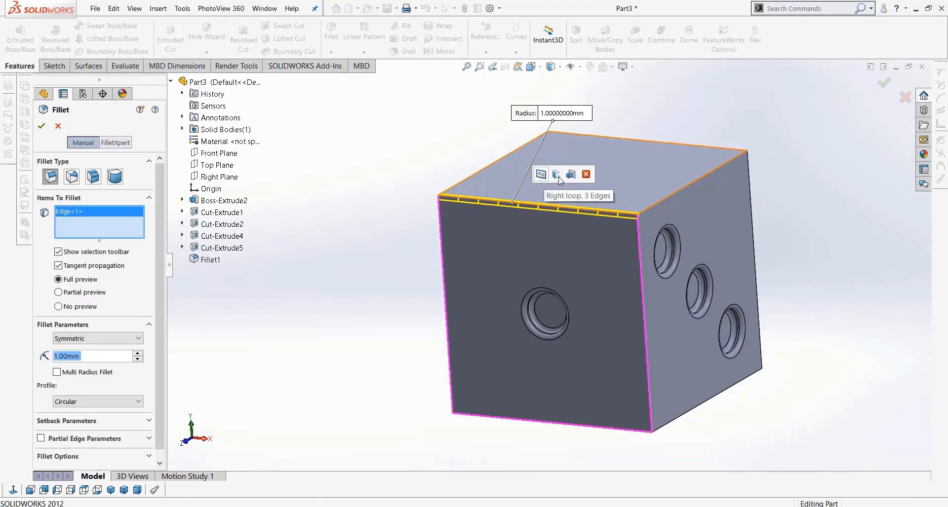
left_click(571, 174)
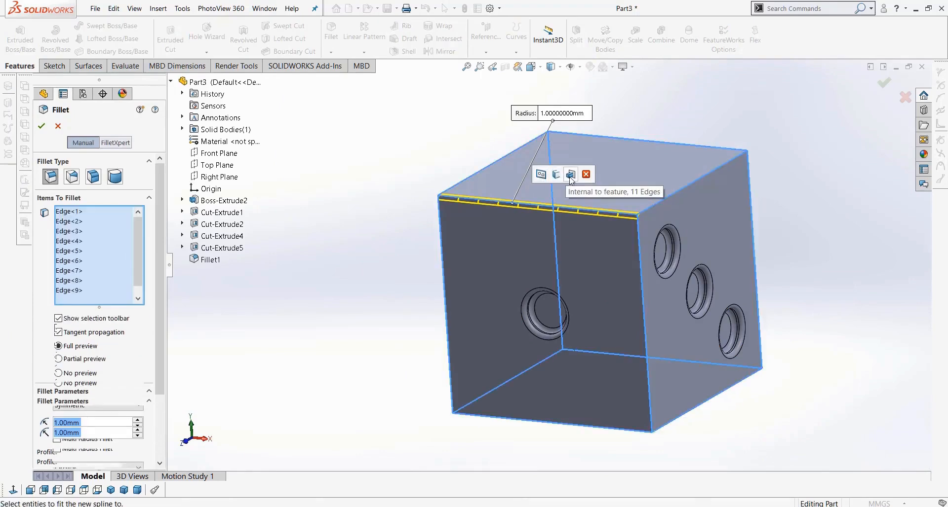
- Try radii of 5 mm and 4 mm for the outer-edge fillet
left_click(102, 452)
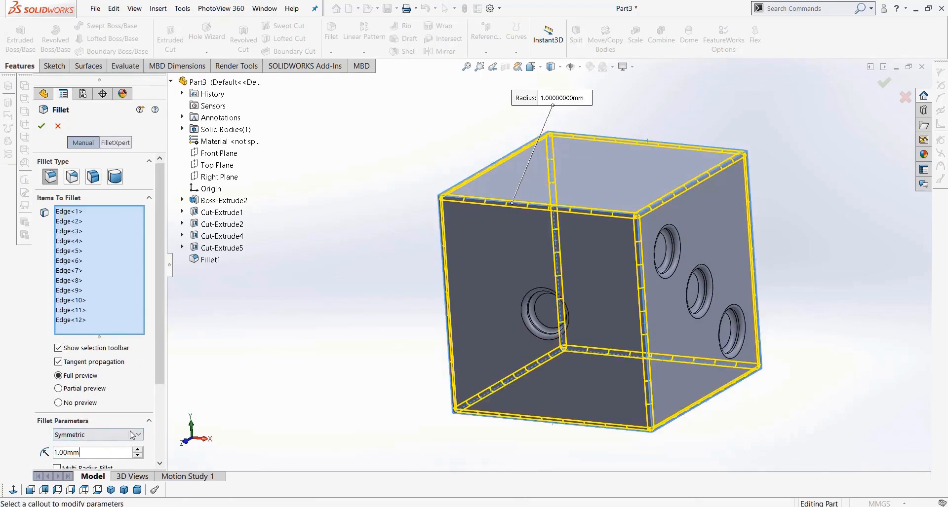
left_click_drag(82, 453, 37, 450)
type("5")
key("Return")
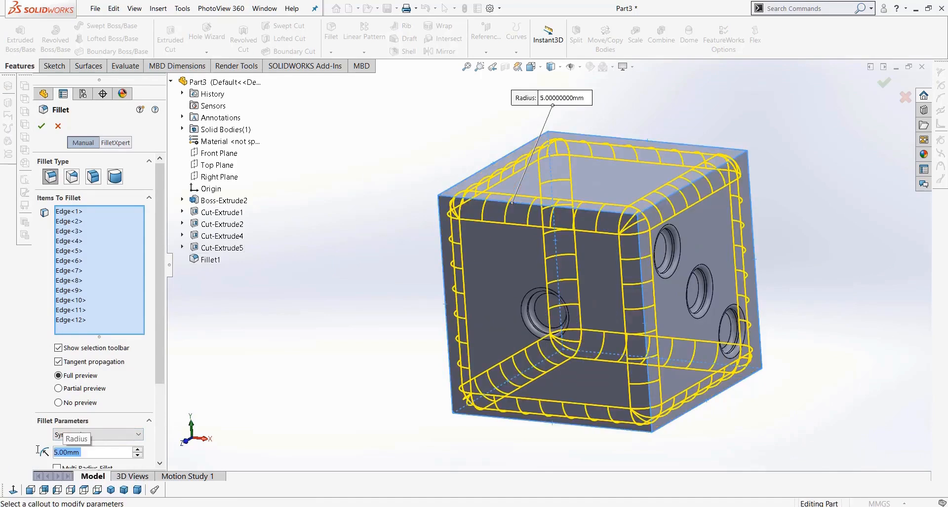
type("4")
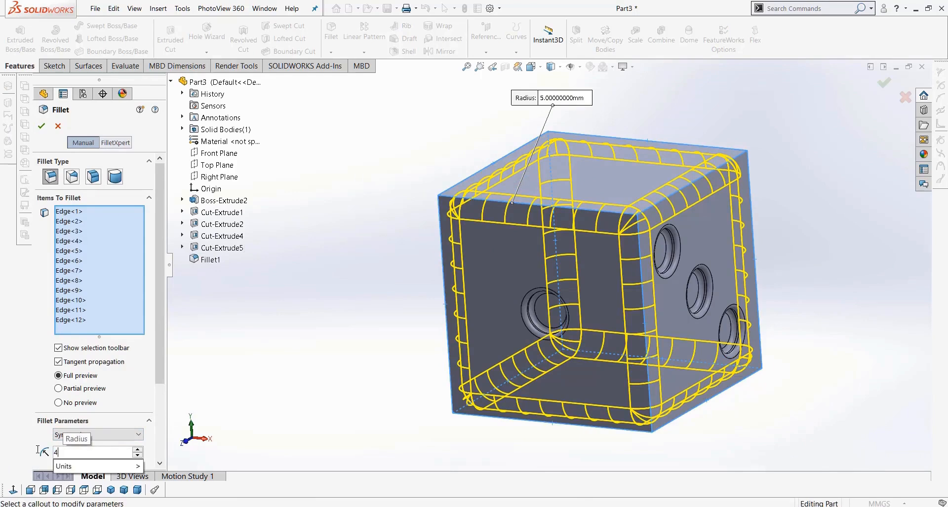
key("Return")
- Set the outer-edge fillet's radius to 3 mm and apply it
type("3")
key("Return")
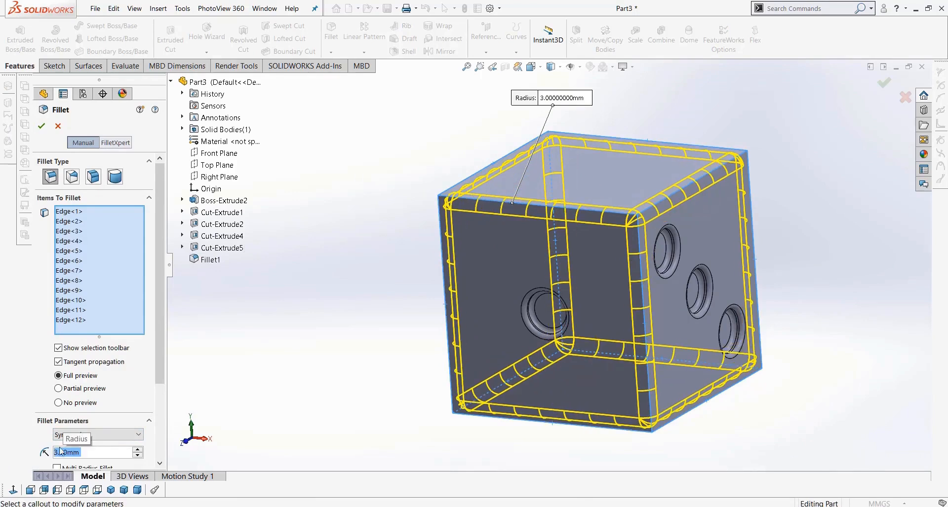
left_click(41, 126)
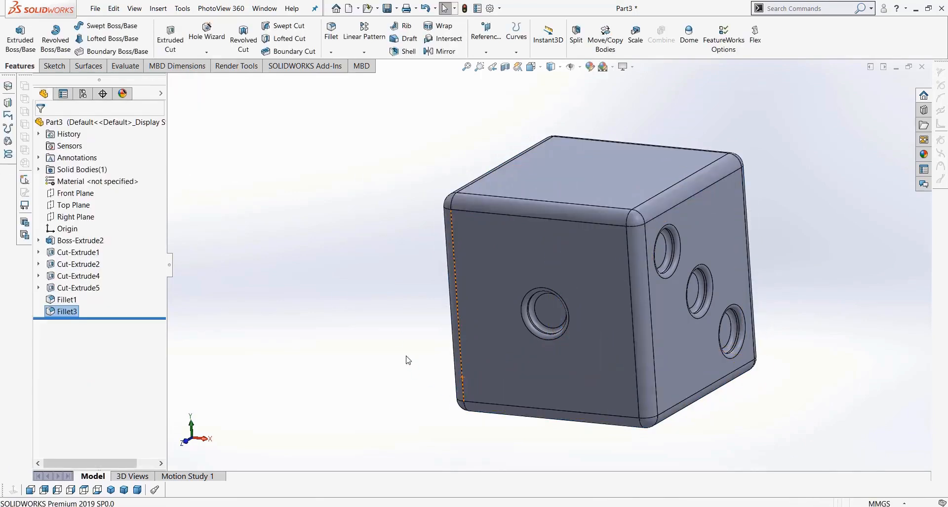
- Switch the display style to shaded without edges and inspect the rounded die
scroll(649, 367, "up", 2)
middle_click_drag(649, 367, 505, 263)
left_click(553, 66)
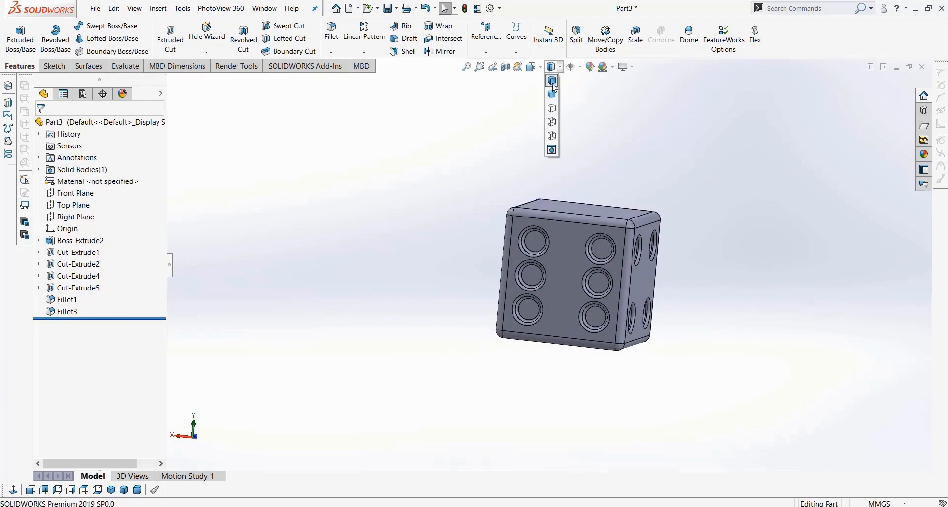
left_click(552, 99)
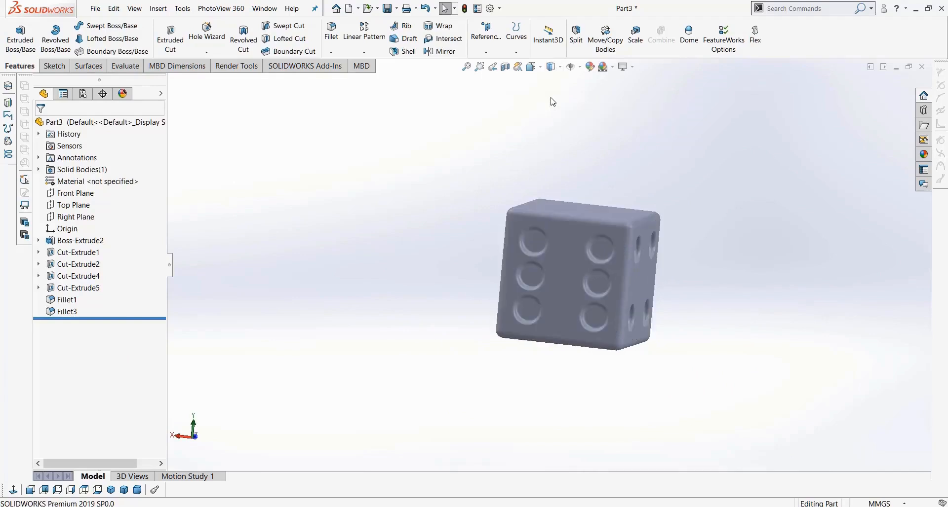
scroll(575, 285, "down", 5)
mouse_move(529, 289)
middle_mouse_down()
mouse_move(604, 295)
mouse_move(495, 253)
mouse_move(546, 247)
middle_mouse_up()
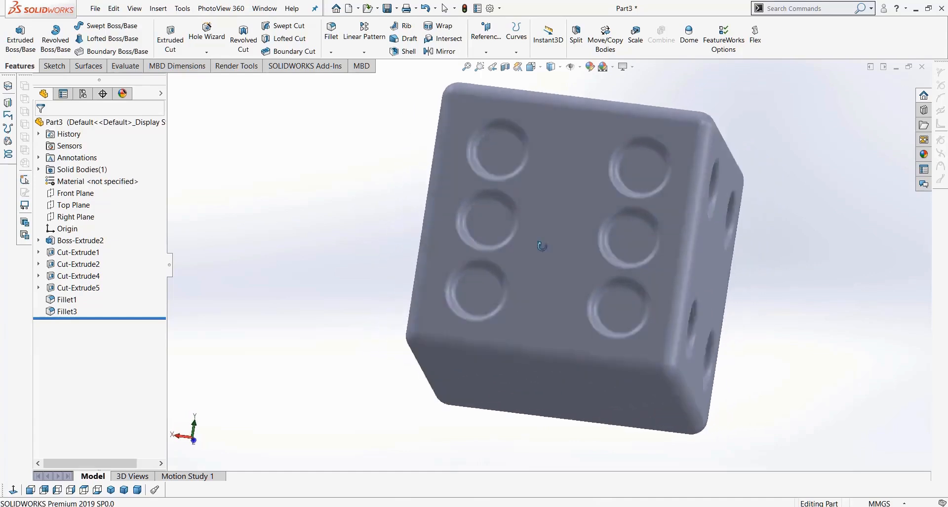
- Close the part document of the finished die
scroll(522, 169, "down", 6)
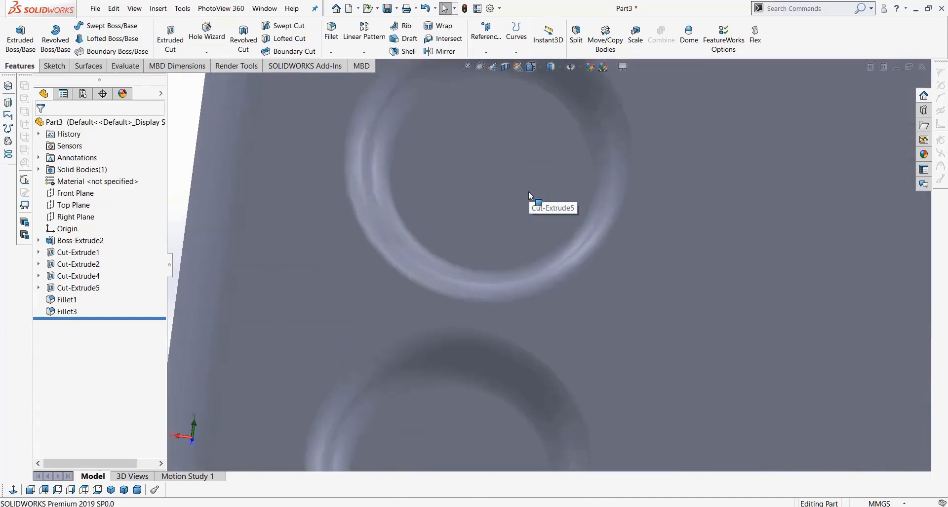
scroll(528, 191, "up", 6)
middle_click_drag(525, 195, 896, 102)
scroll(526, 283, "up", 3)
scroll(526, 283, "up", 5)
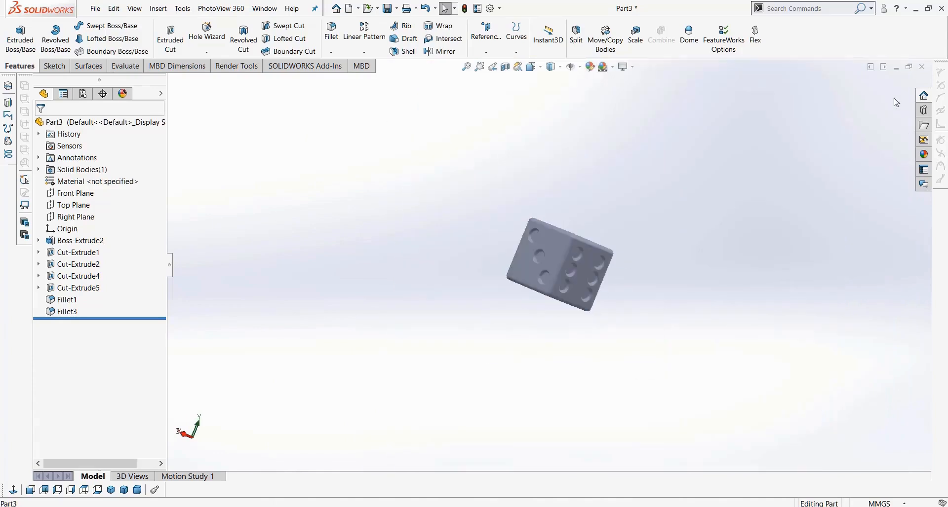
left_click(922, 67)
left_click(460, 279)
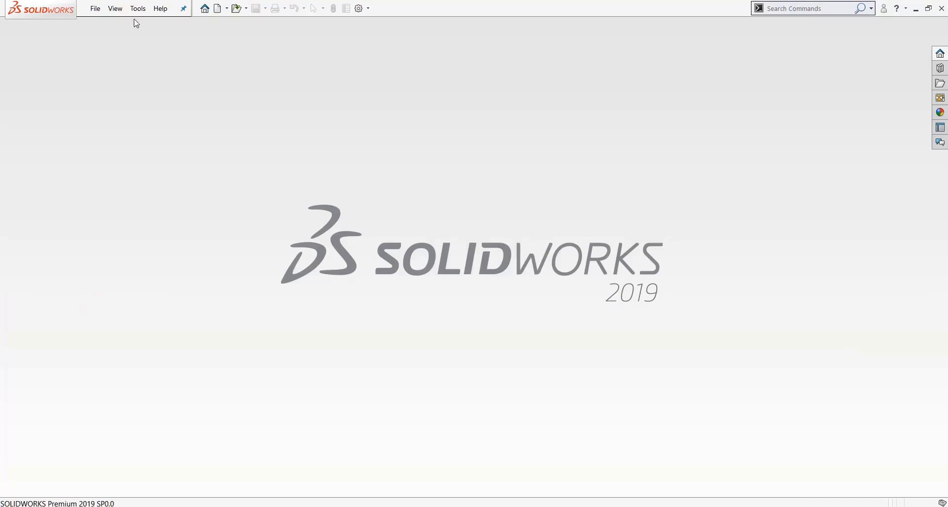
- Create a new part document
left_click(115, 8)
left_click(104, 24)
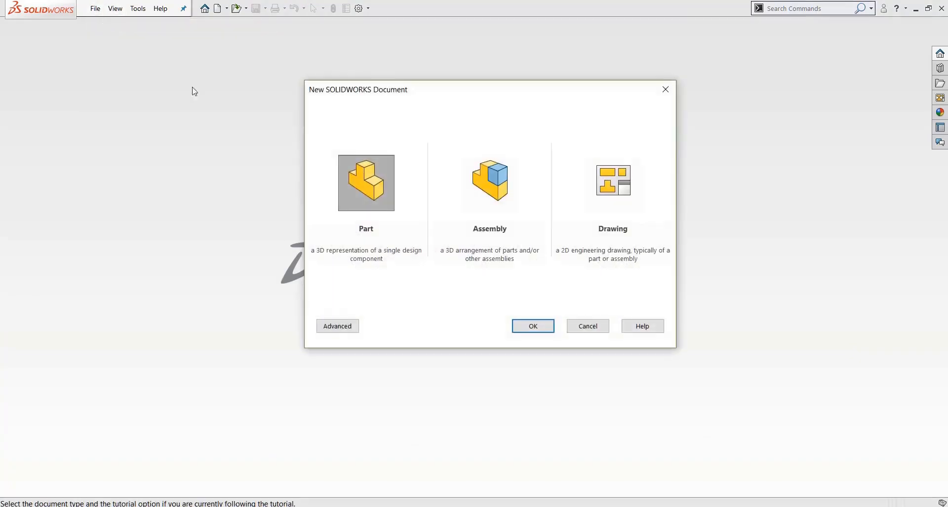
left_click(521, 328)
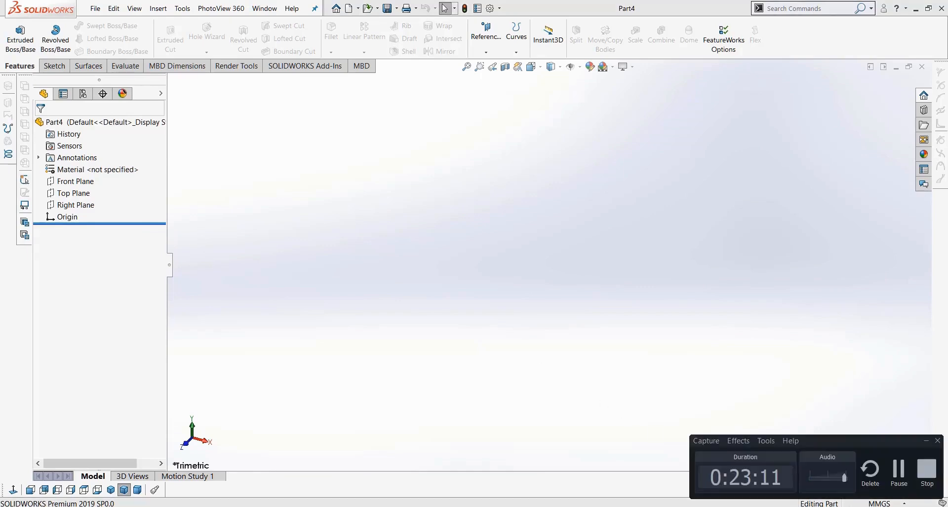
left_click(926, 441)
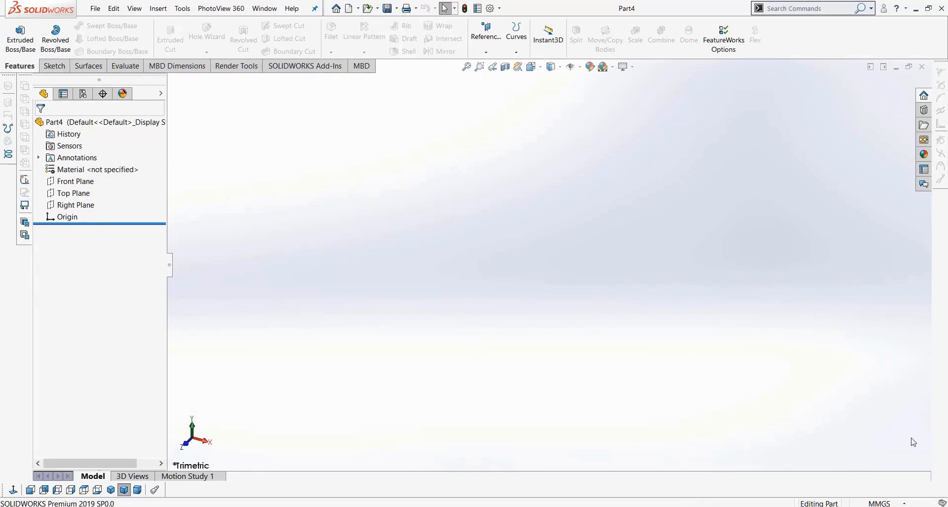
- Sketch a circle of about 79 mm radius on the Top Plane, centred on the origin
left_click(71, 182)
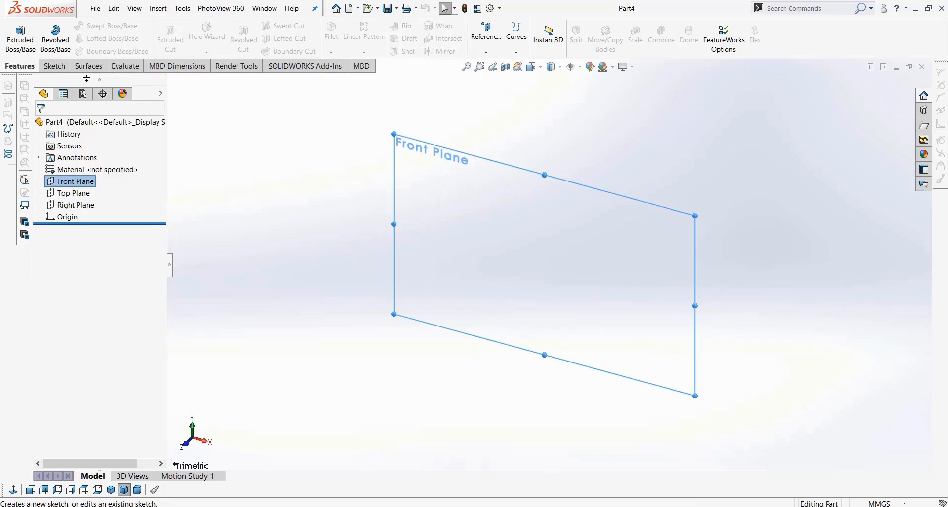
left_click(55, 66)
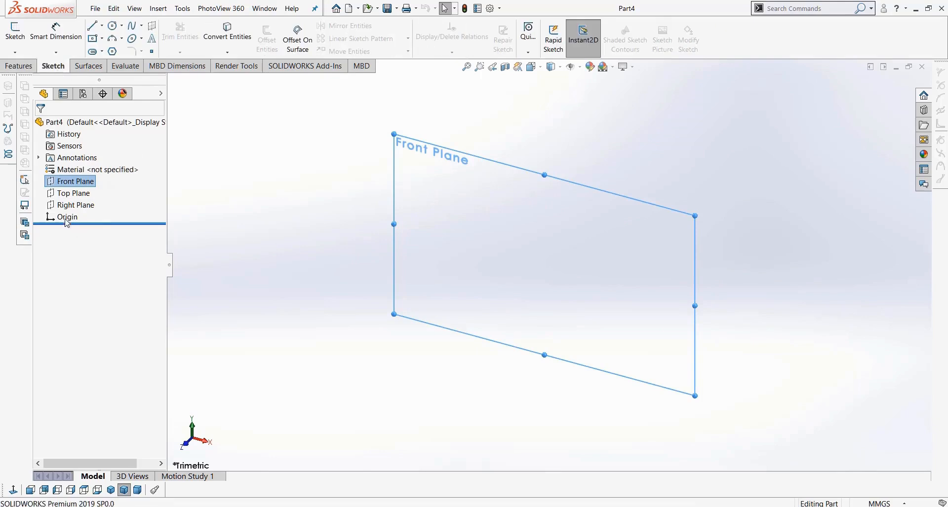
left_click(69, 193)
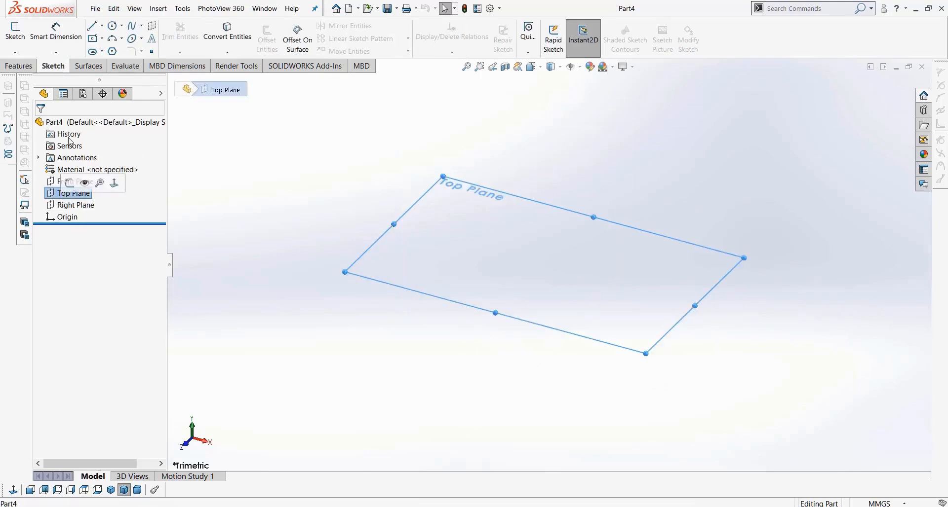
left_click(15, 32)
left_click(114, 27)
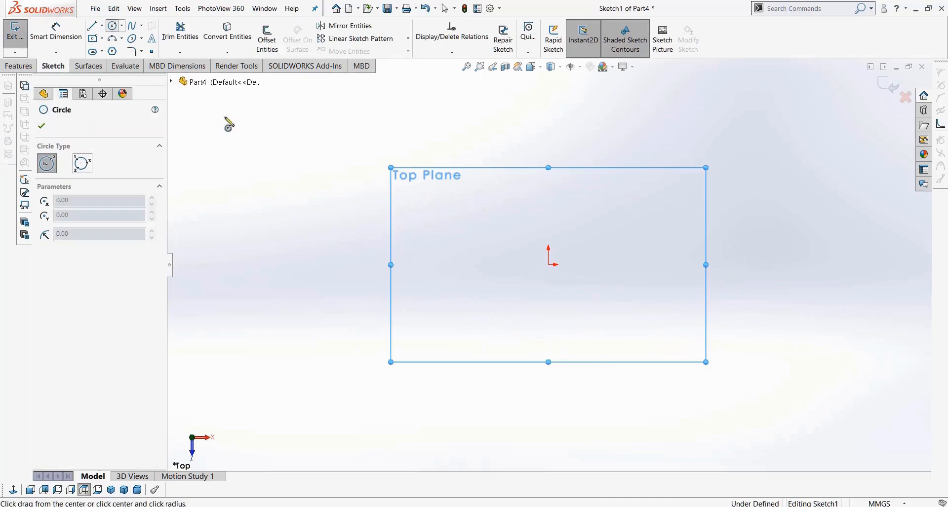
left_click(548, 266)
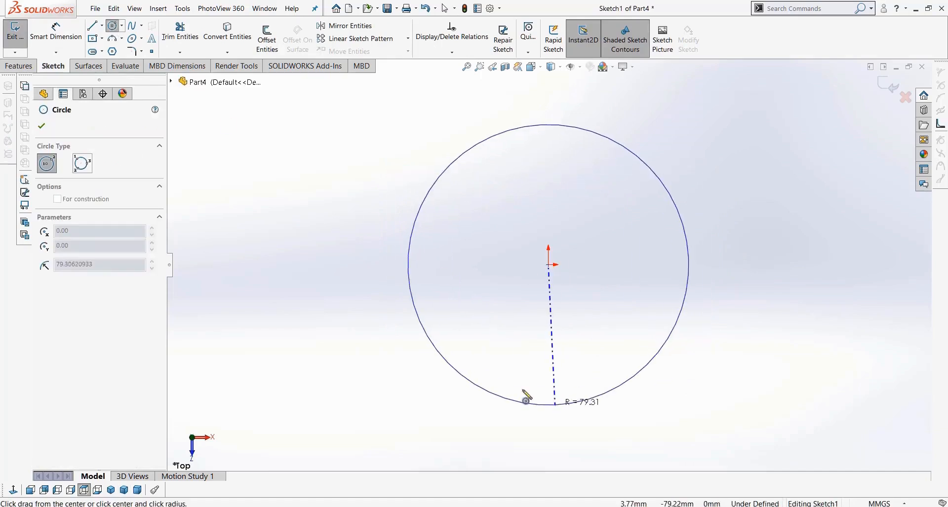
left_click(548, 404)
- Extrude the circle upward as a blind boss to a depth of 144 mm
left_click(19, 66)
left_click(20, 34)
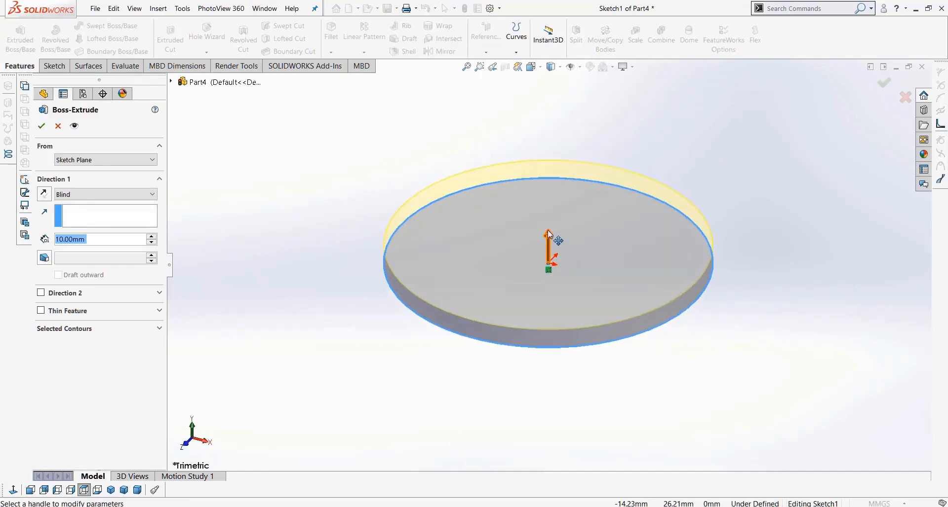
left_click_drag(547, 249, 576, 150)
scroll(574, 147, "up", 1)
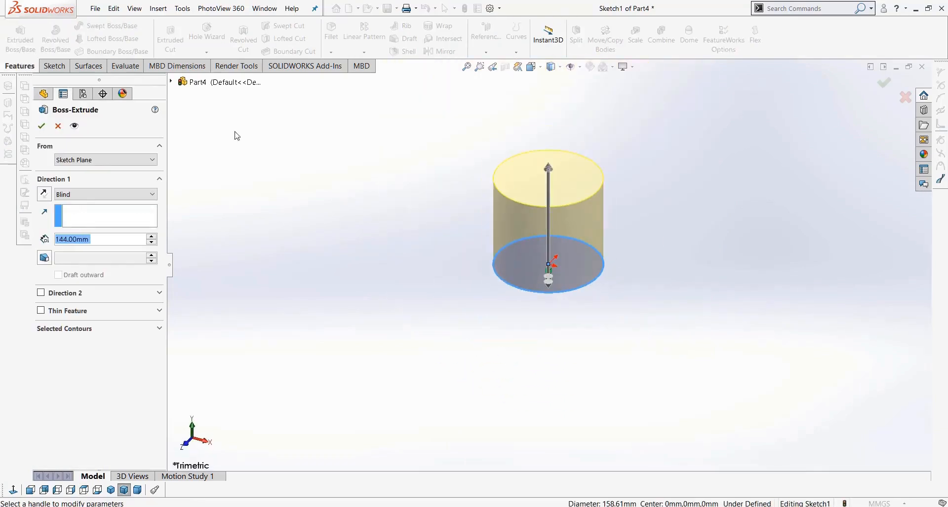
left_click(40, 126)
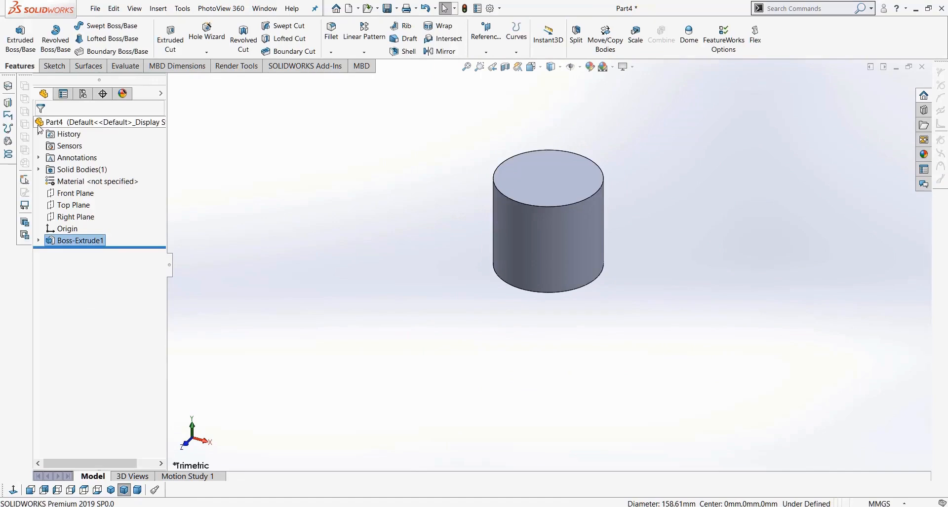
mouse_move(561, 259)
middle_mouse_down()
mouse_move(565, 220)
mouse_move(564, 242)
middle_mouse_up()
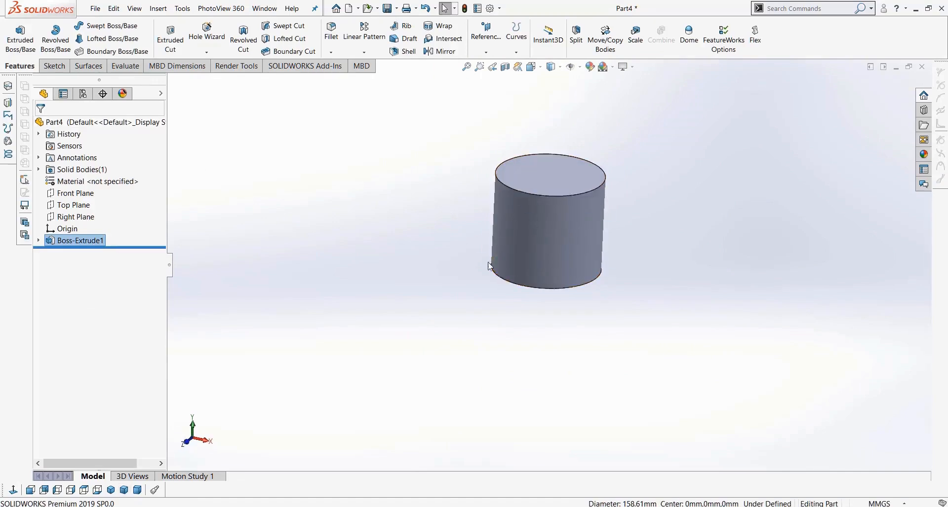
- Delete the extruded cylinder and its circle sketch
left_click(571, 245)
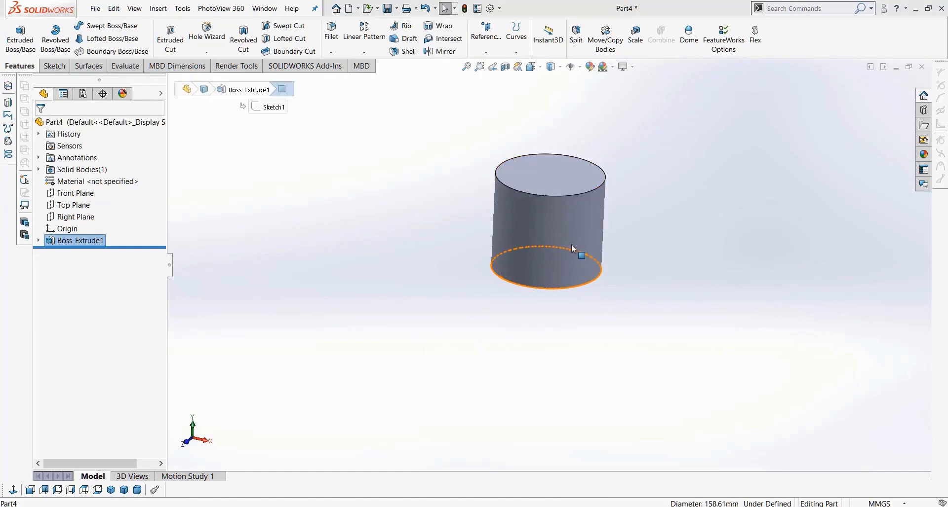
key("Delete")
key("Return")
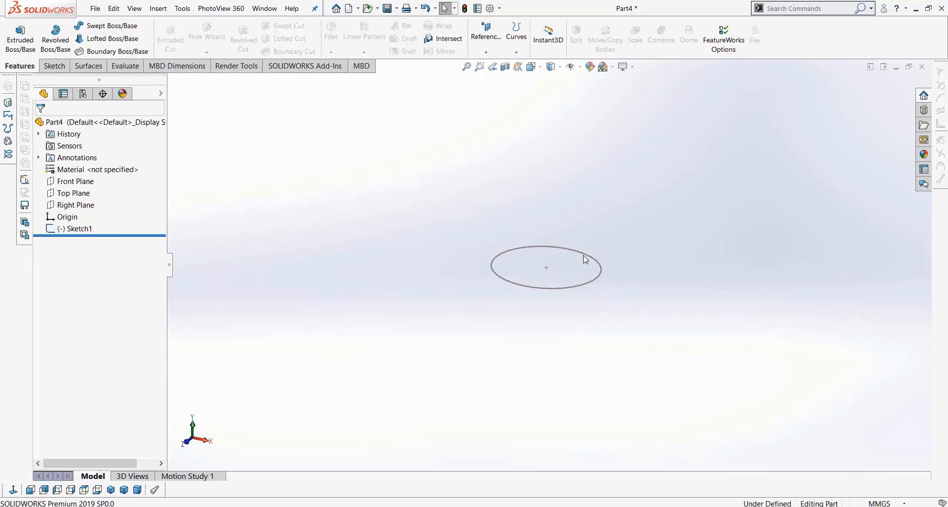
left_click(591, 255)
key("Delete")
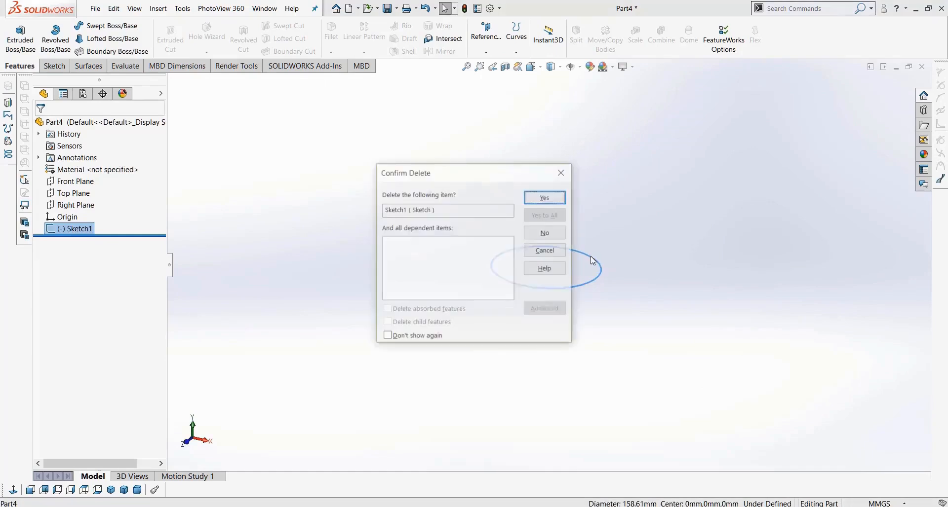
key("Return")
- Start a sketch on the Front Plane and draw a vertical centerline upward from the origin
left_click(74, 182)
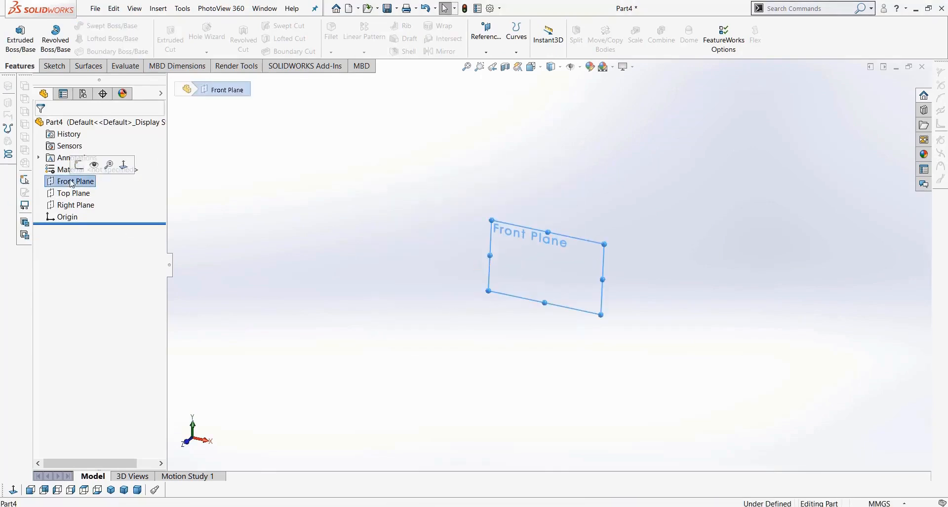
left_click(54, 66)
left_click(15, 39)
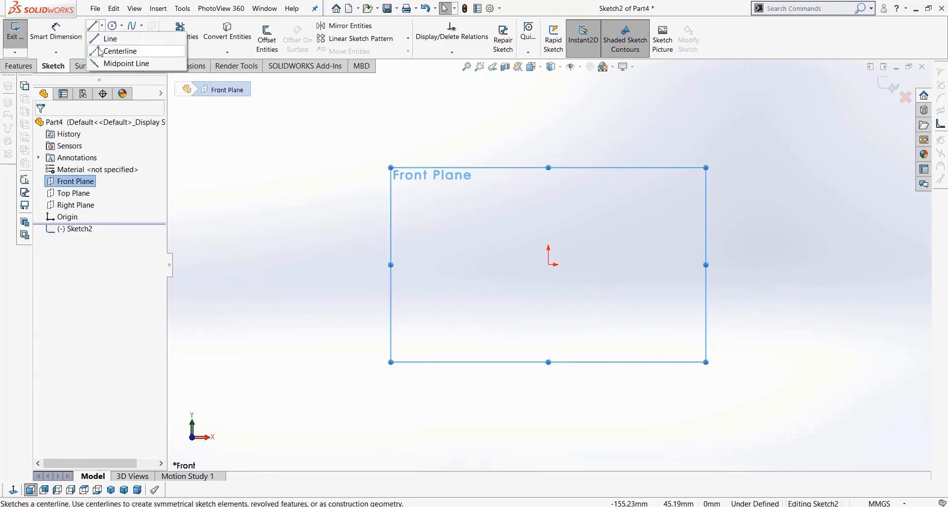
key("l")
left_click(549, 265)
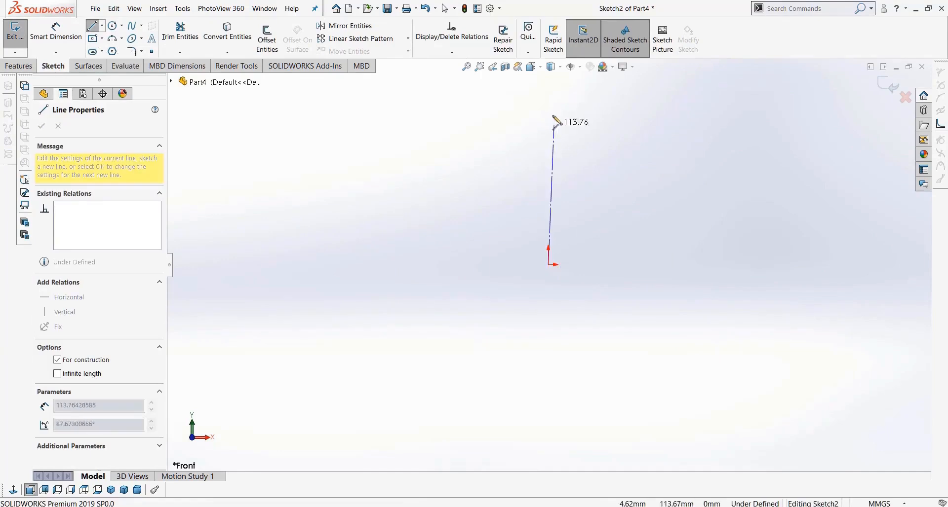
left_click(548, 104)
key("Escape")
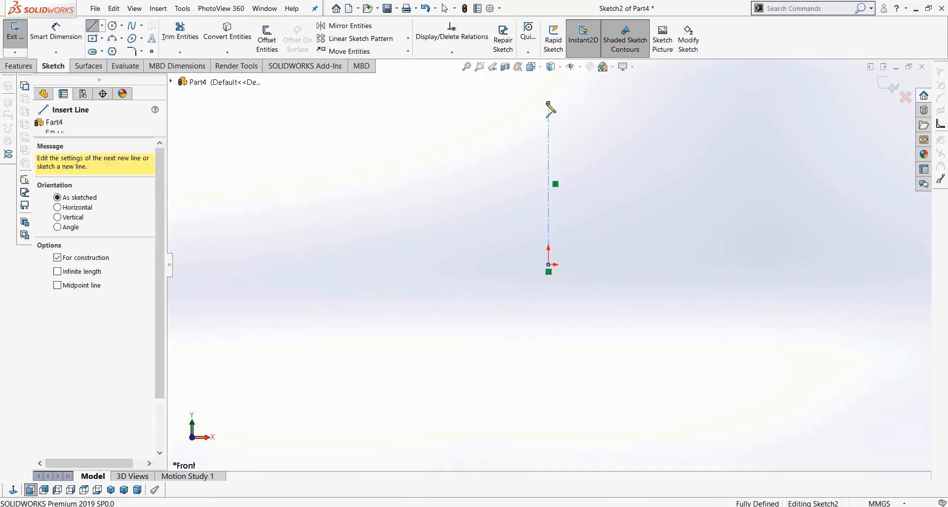
key("Escape")
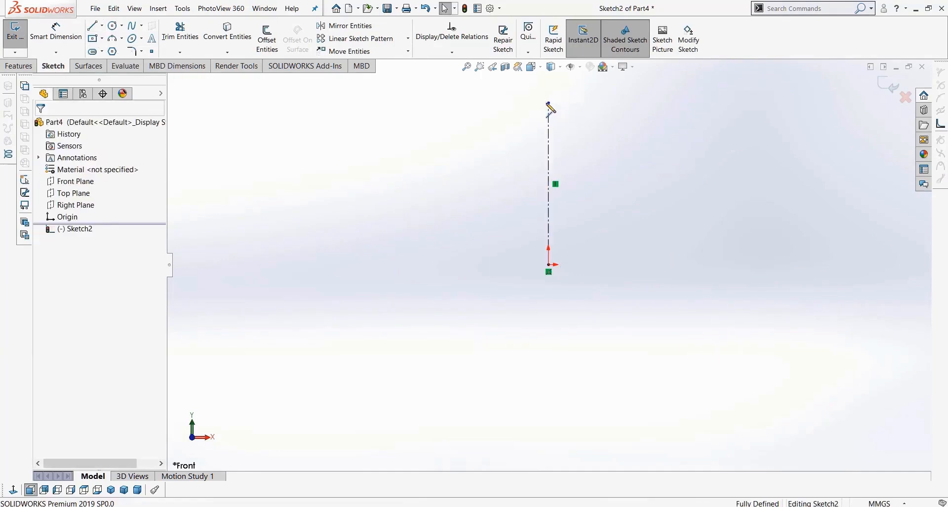
- Draw a horizontal line about 70 mm long from the origin in the positive X direction
left_click(93, 27)
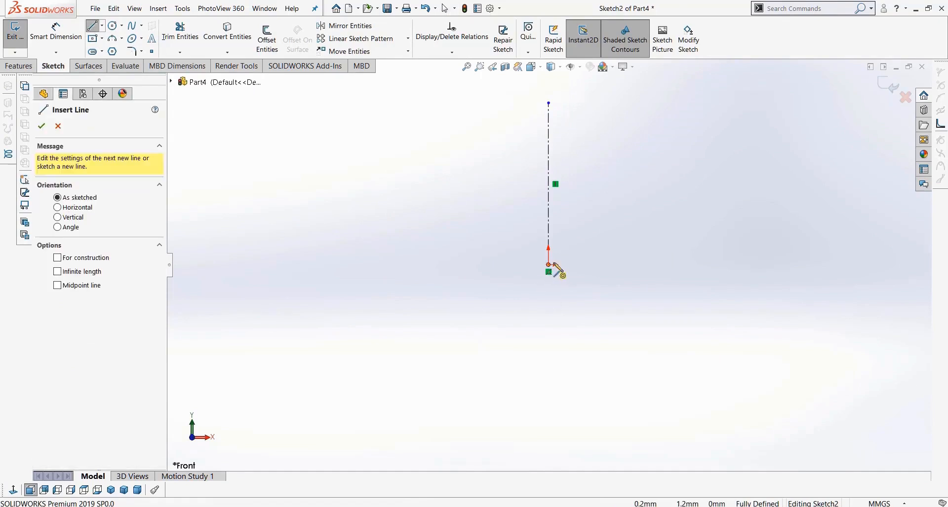
left_click(549, 265)
left_click(636, 265)
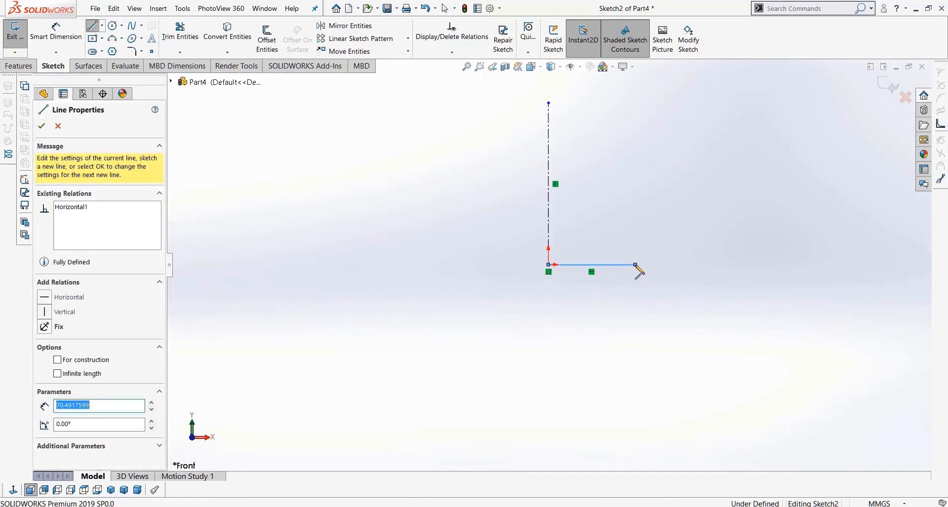
key("Escape")
- Draw an S-shaped spline upward from the line's free end through five more points, ending about 88 mm across and 163 mm above the origin
left_click(132, 26)
left_click(636, 266)
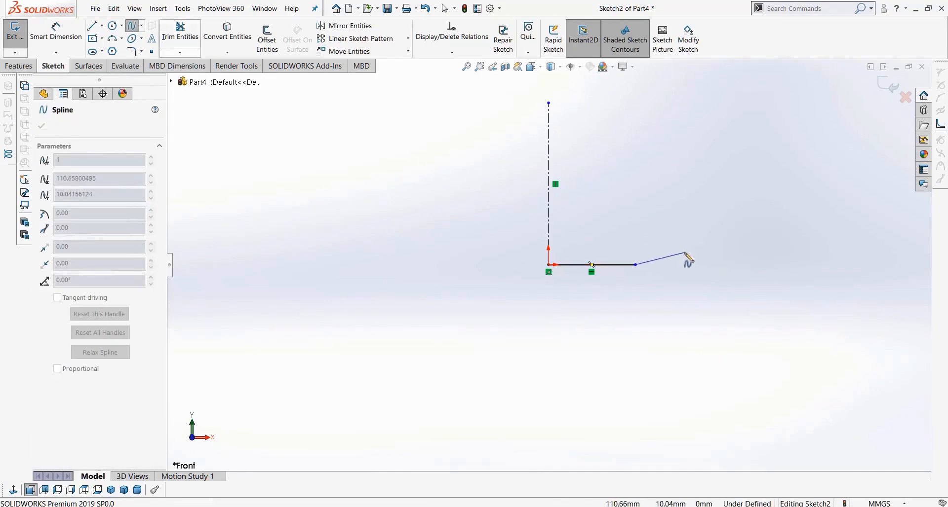
left_click(696, 215)
left_click(639, 176)
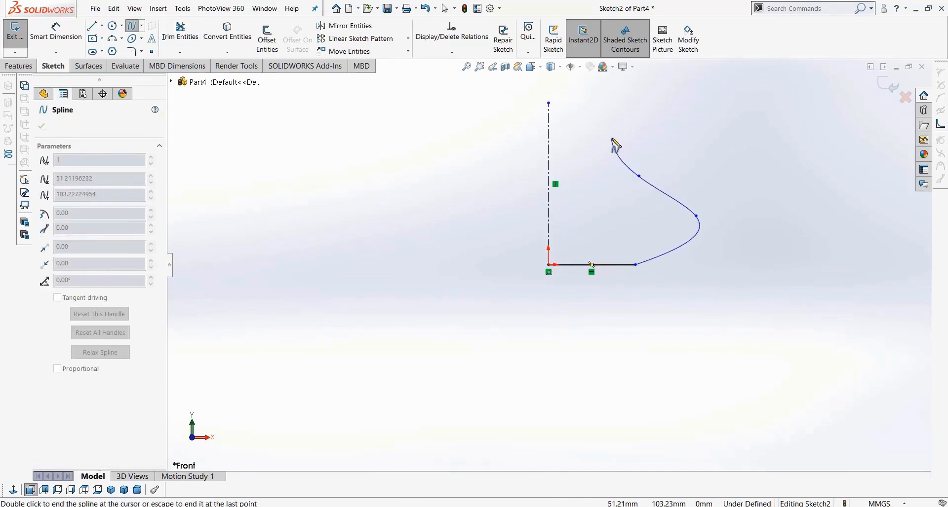
left_click(618, 134)
middle_click_drag(623, 138, 582, 207, "ctrl")
left_click(589, 176)
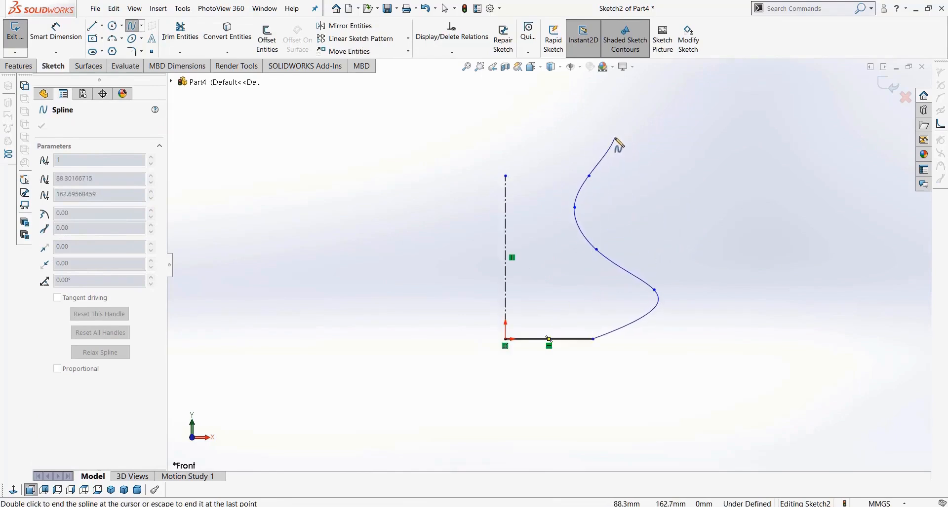
left_click(615, 139)
key("Escape")
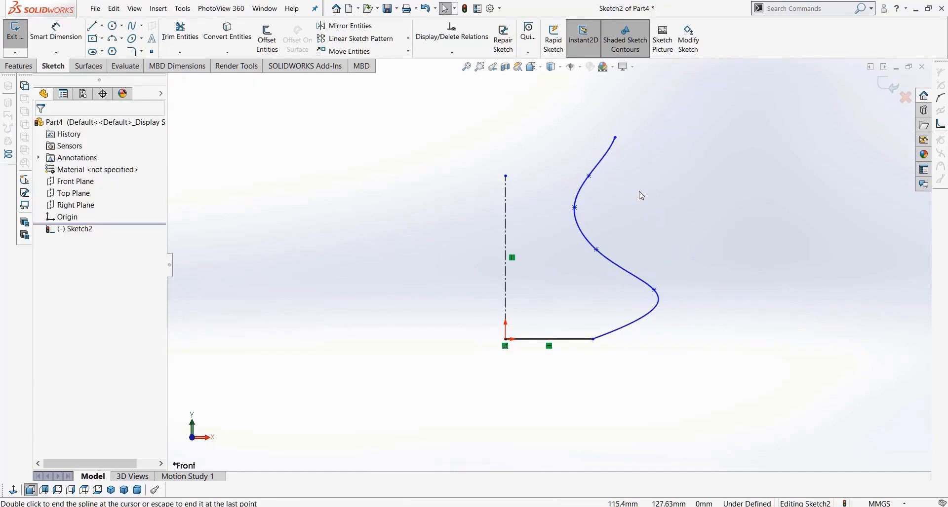
- Reshape the spline by adjusting its lower bulge and shifting the top endpoint and upper neck point toward the centerline
scroll(618, 221, "down", 2)
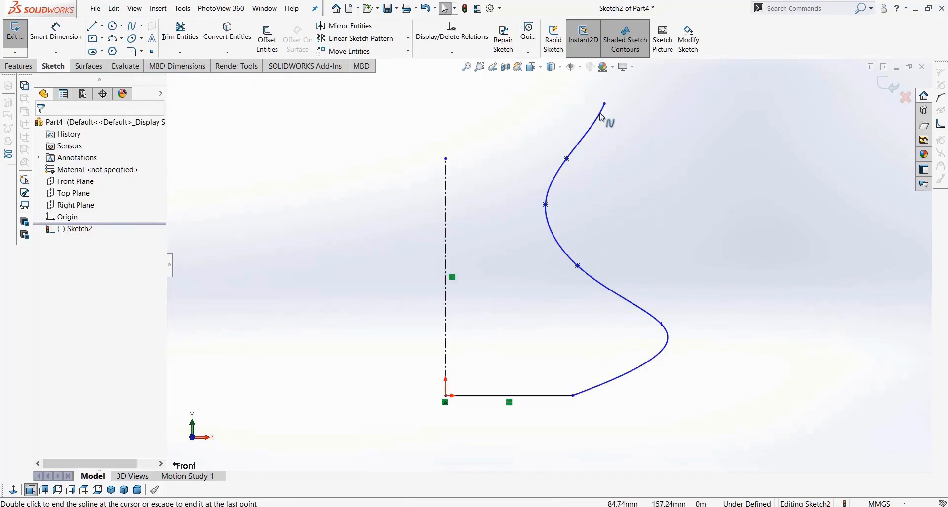
double_click(662, 326)
left_click_drag(662, 326, 679, 339)
mouse_move(604, 104)
left_mouse_down()
mouse_move(603, 124)
mouse_move(599, 116)
left_mouse_up()
left_click_drag(567, 161, 544, 171)
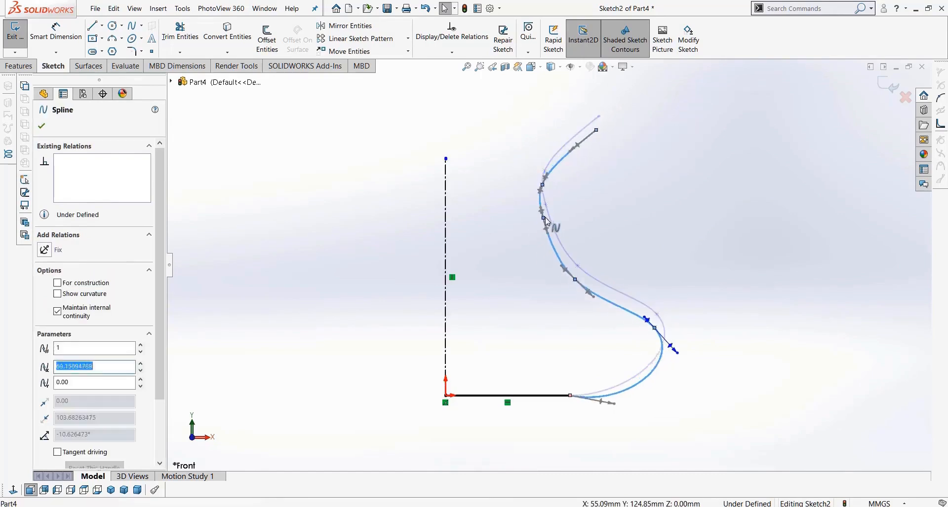
left_click(571, 218)
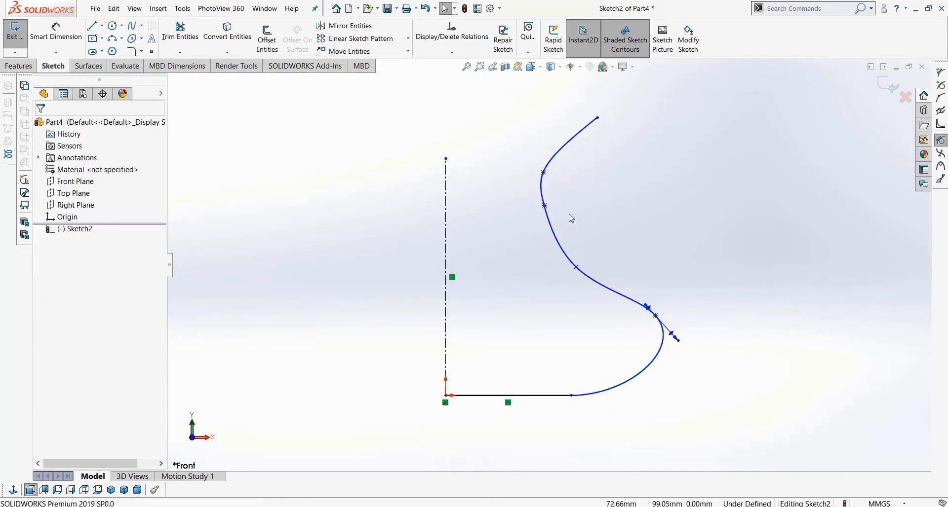
- Reduce the spline's neck to one point at about X 41, Y 113 mm and move its top endpoint to about X 52, Y 155 mm
left_click(545, 206)
left_click_drag(545, 206, 517, 200)
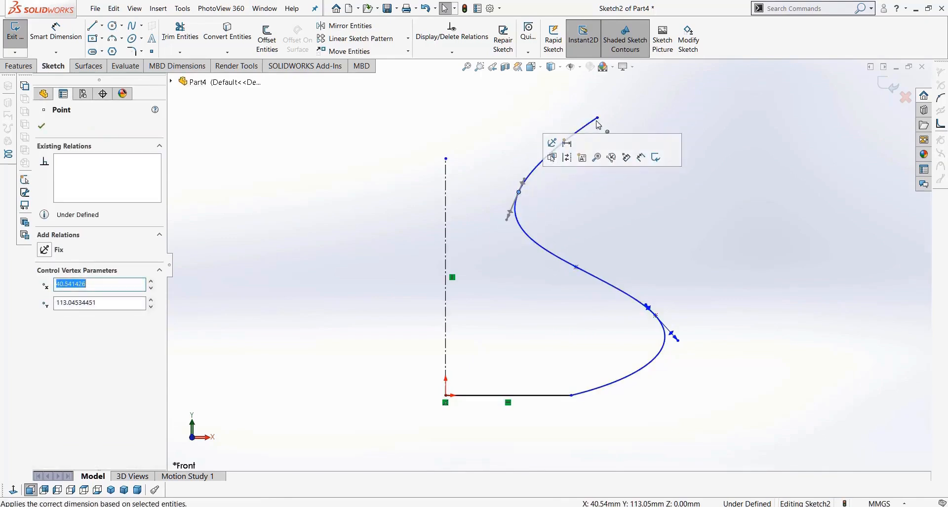
left_click_drag(598, 118, 540, 117)
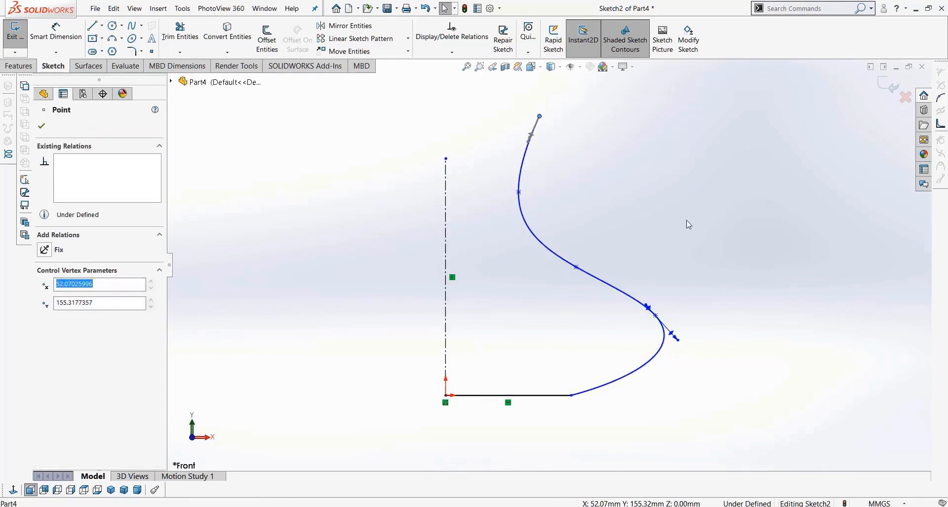
left_click(688, 223)
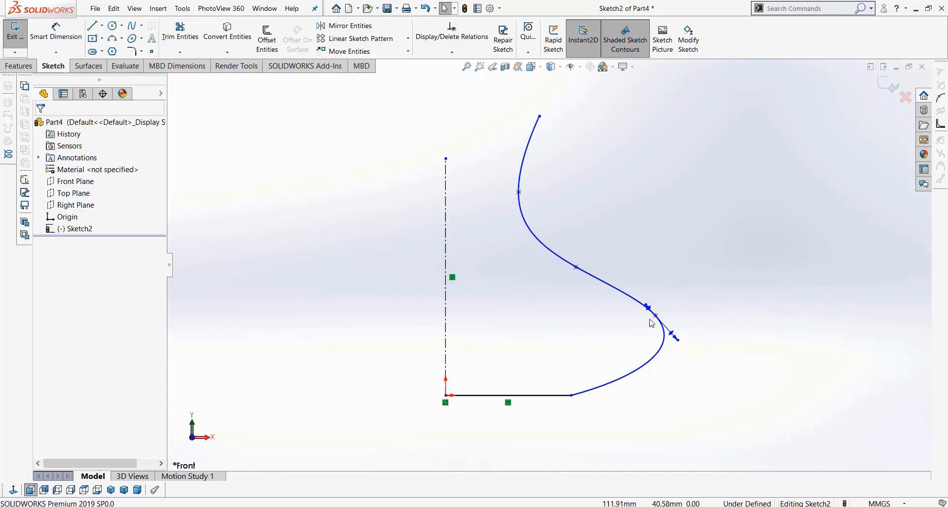
- Move the spline's lower bulge point to about X 104, Y 53 mm and extend the vertical centerline above the profile's upper end
left_click_drag(631, 307, 610, 293)
left_click(414, 154)
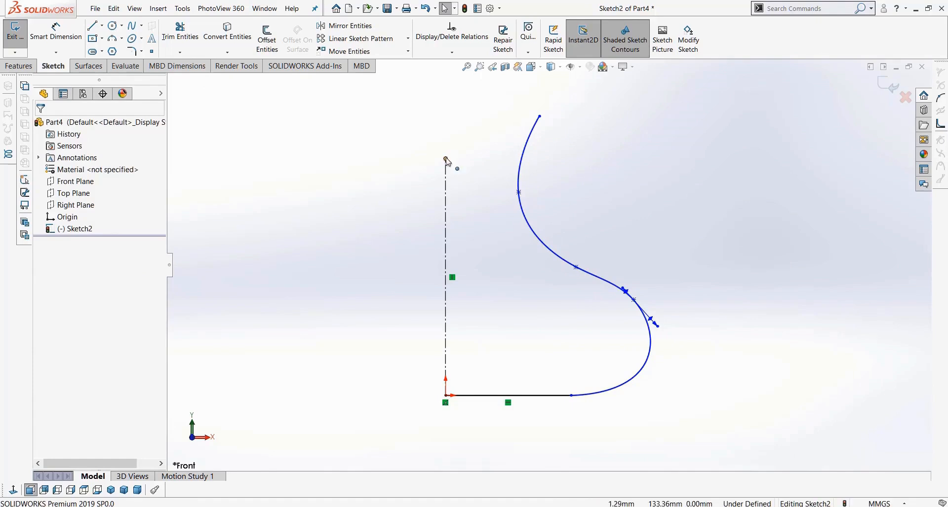
left_click_drag(446, 159, 445, 57)
- Close the profile with a horizontal line from the spline's top endpoint to the centerline and a vertical line about 155 mm down to the origin
left_click(92, 25)
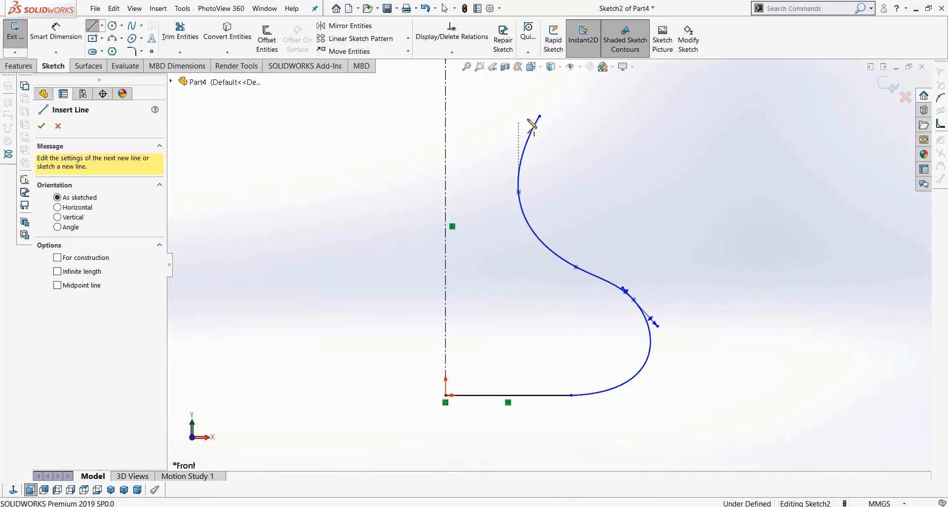
left_click(539, 116)
left_click(447, 116)
key("Escape")
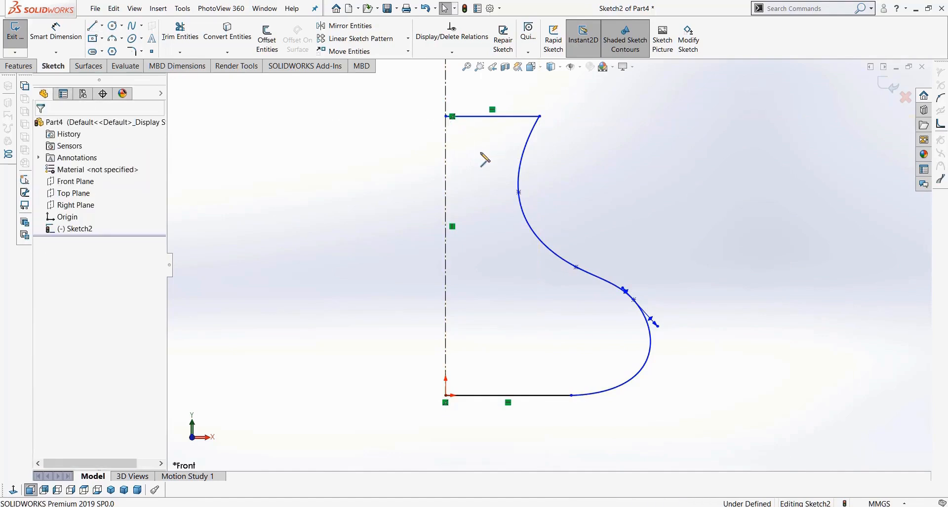
left_click(93, 25)
left_click(446, 116)
left_click(445, 395)
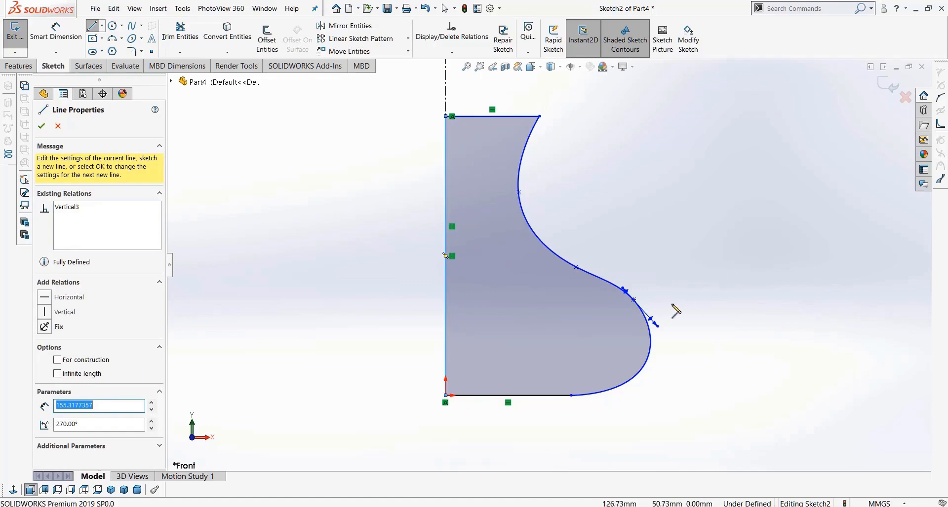
key("Escape")
- Move the spline's bulge point inward to about X 77, Y 66 mm and delete the neighbouring spline point just above it
left_click_drag(633, 301, 584, 277)
left_click(577, 267)
key("Delete")
left_click(693, 148)
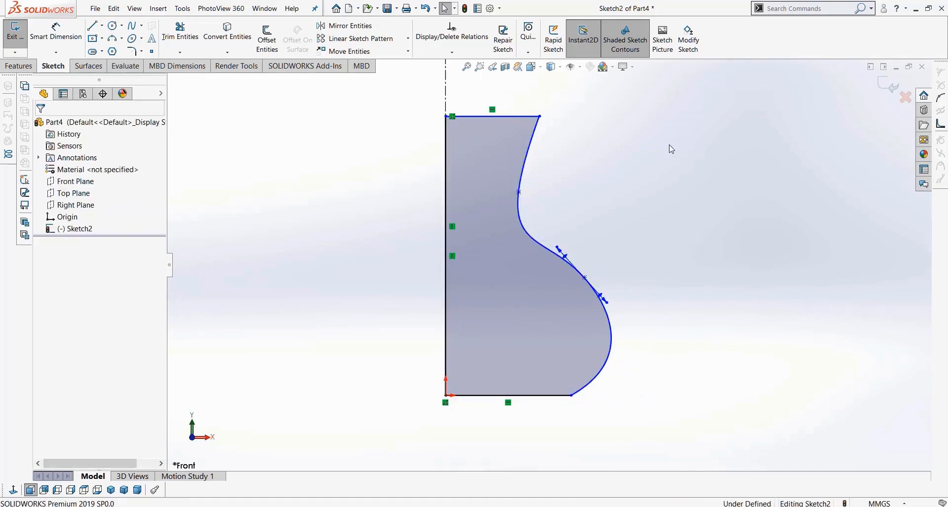
left_click(19, 65)
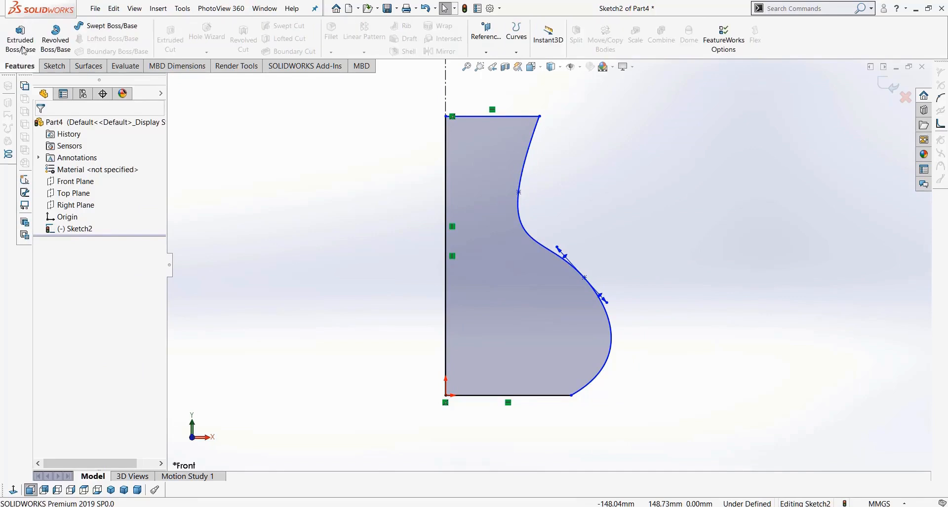
left_click(19, 36)
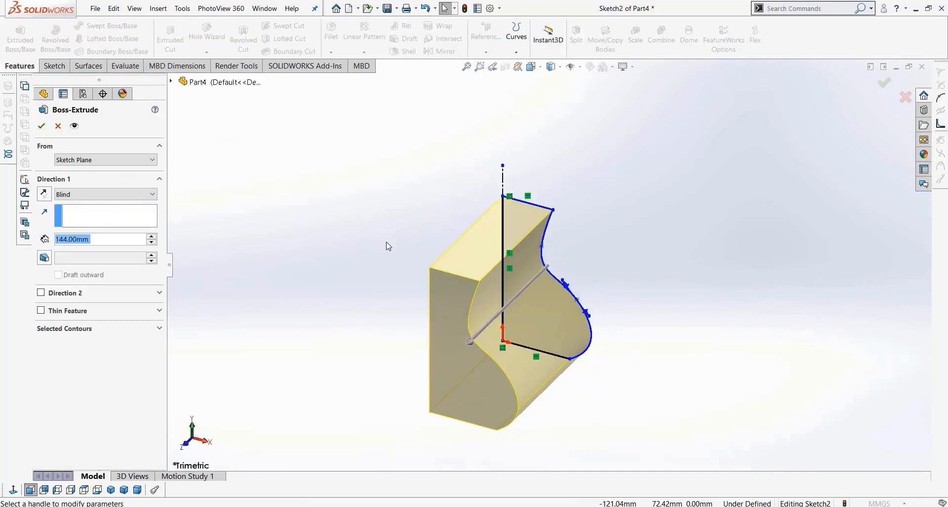
left_click(57, 124)
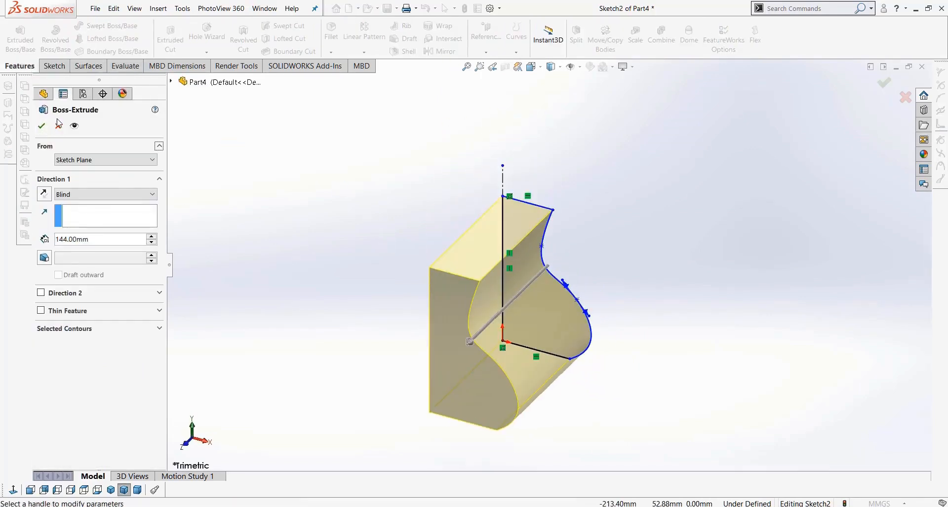
left_click(58, 124)
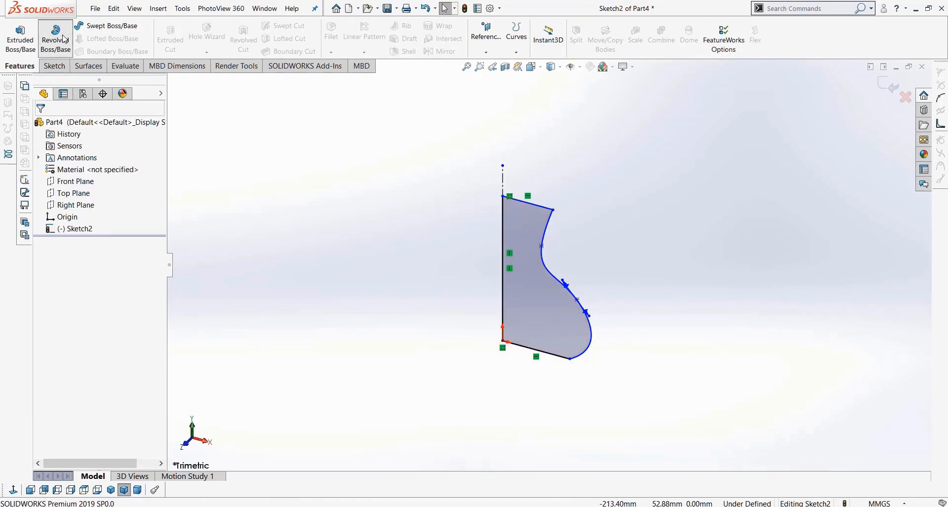
- Revolve the closed half-profile 360 degrees about the vertical centerline as a solid boss
left_click(55, 40)
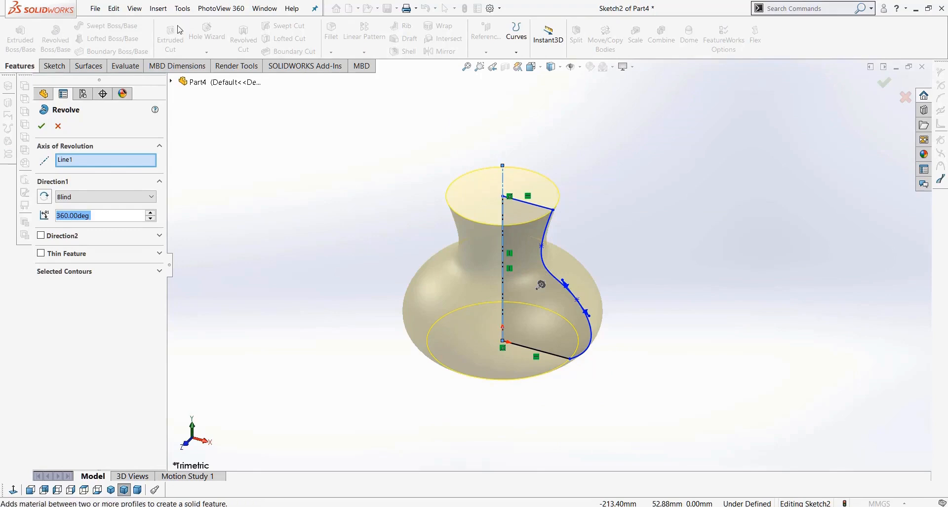
scroll(516, 238, "down", 3)
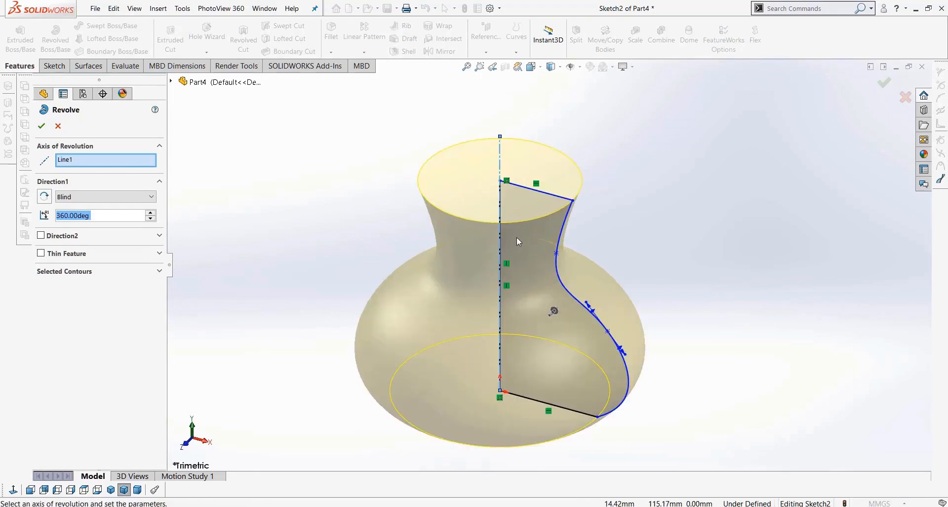
mouse_move(553, 310)
middle_mouse_down()
mouse_move(586, 219)
mouse_move(583, 237)
middle_mouse_up()
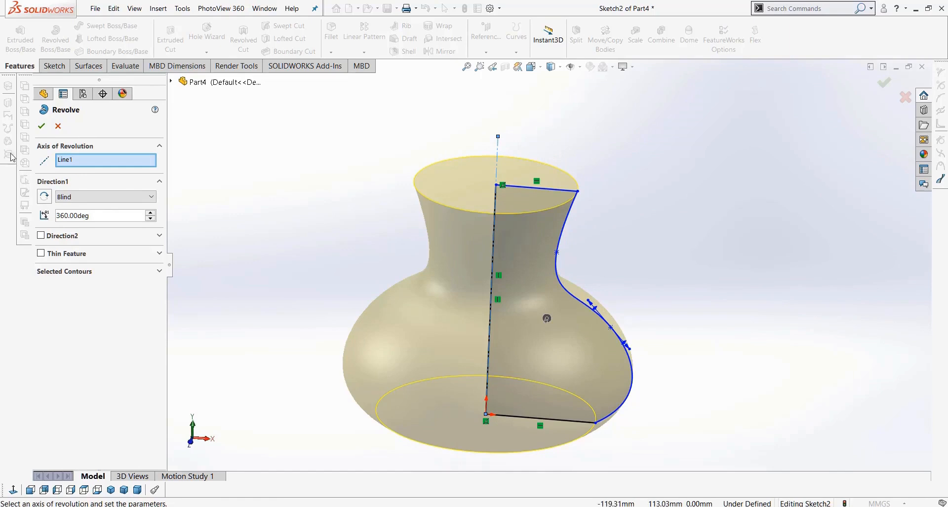
- Finish revolving the vase profile 360° about the vertical centreline as a solid
left_click(41, 127)
mouse_move(298, 328)
middle_mouse_down()
mouse_move(313, 269)
mouse_move(353, 257)
mouse_move(457, 303)
mouse_move(594, 342)
mouse_move(474, 316)
middle_mouse_up()
- Edit the revolve feature to use the profile's upper horizontal line as the axis of revolution
right_click(78, 241)
left_click(100, 211)
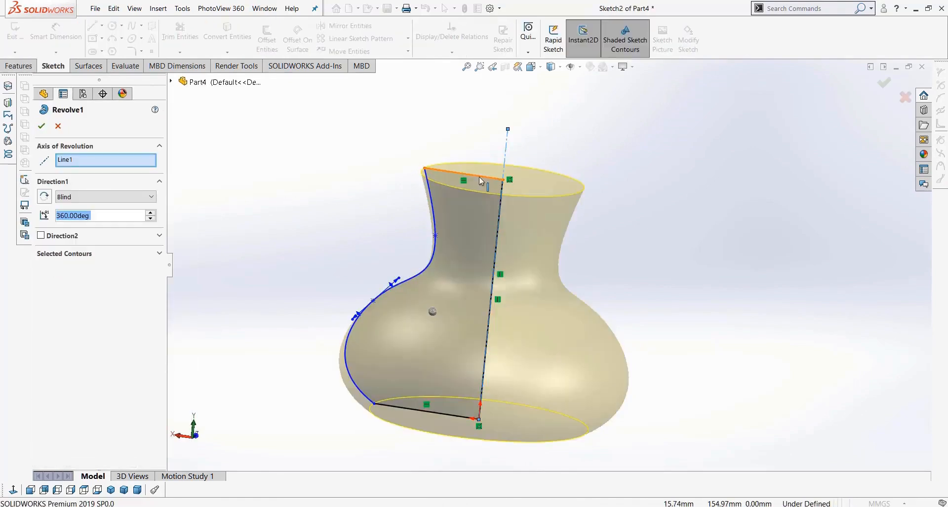
left_click(480, 181)
middle_click_drag(565, 241, 605, 160)
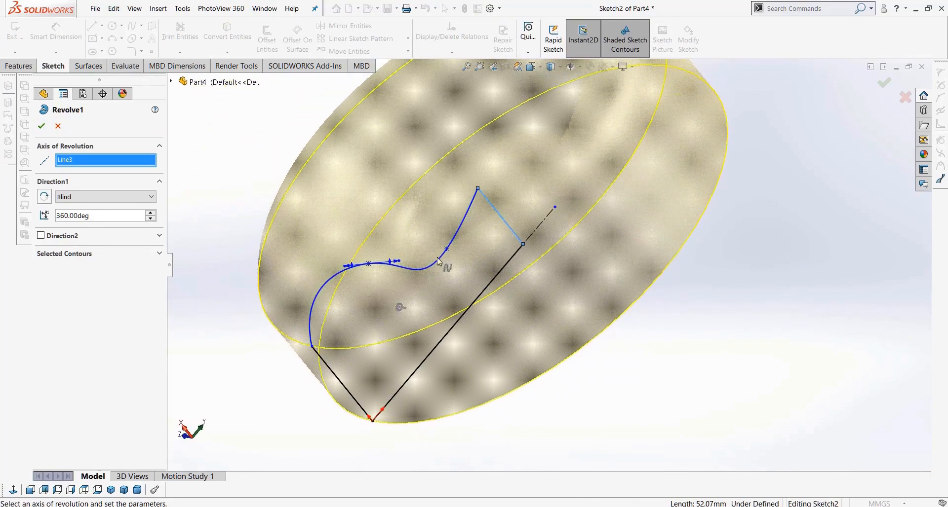
left_click(43, 127)
scroll(463, 316, "down", 5)
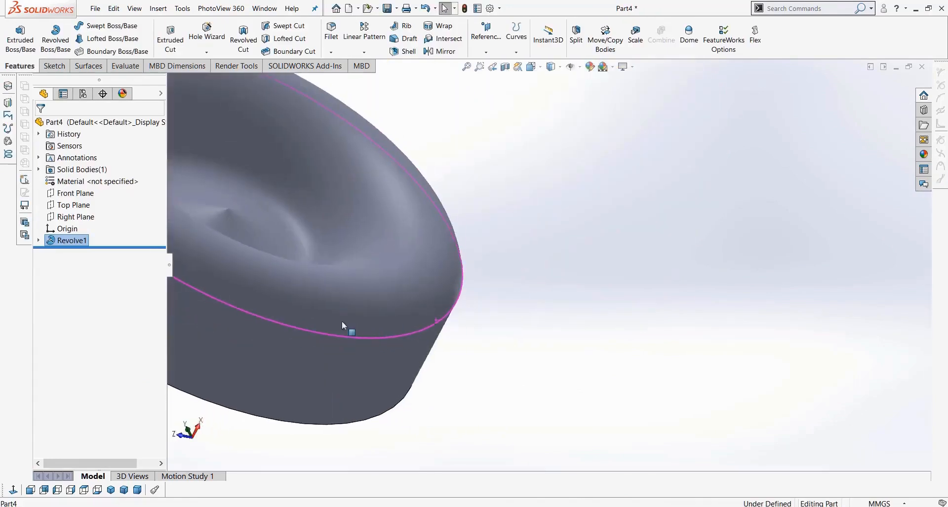
scroll(342, 321, "up", 6)
- Edit the revolve feature to use the profile's base line as the axis of revolution
right_click(54, 240)
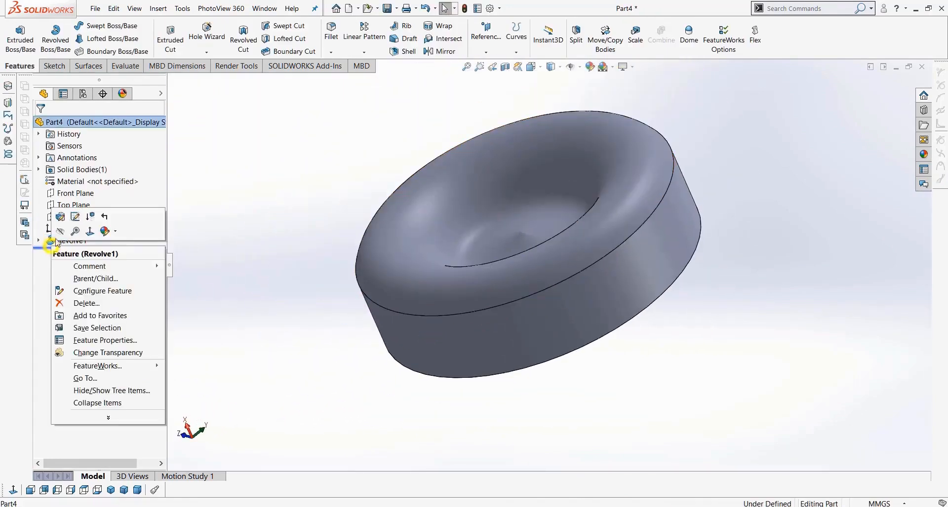
left_click(75, 216)
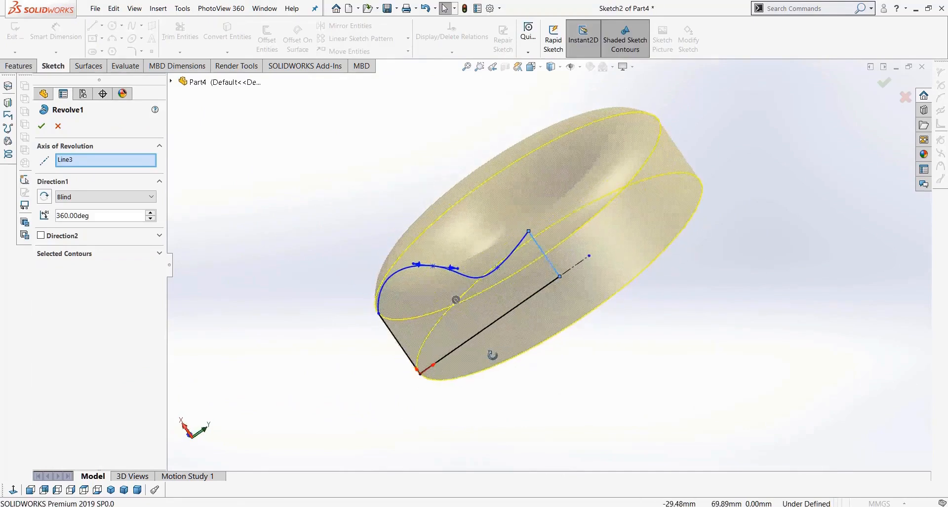
left_click(408, 353)
middle_click_drag(495, 376, 522, 412)
left_click(45, 130)
middle_click_drag(434, 393, 460, 360)
scroll(460, 357, "up", 2)
scroll(460, 357, "down", 1)
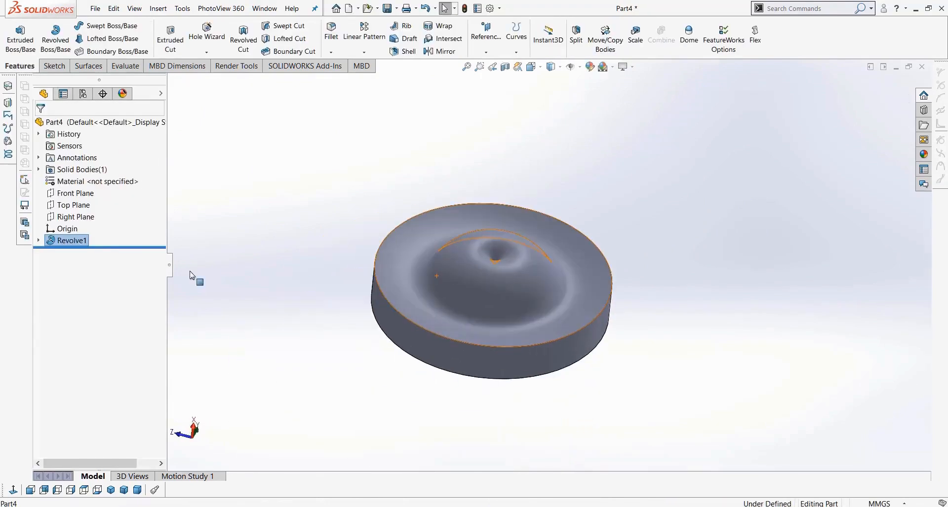
- Edit the revolve feature to use the vertical centreline as the axis of revolution, restoring the vase shape
right_click(71, 240)
left_click(77, 209)
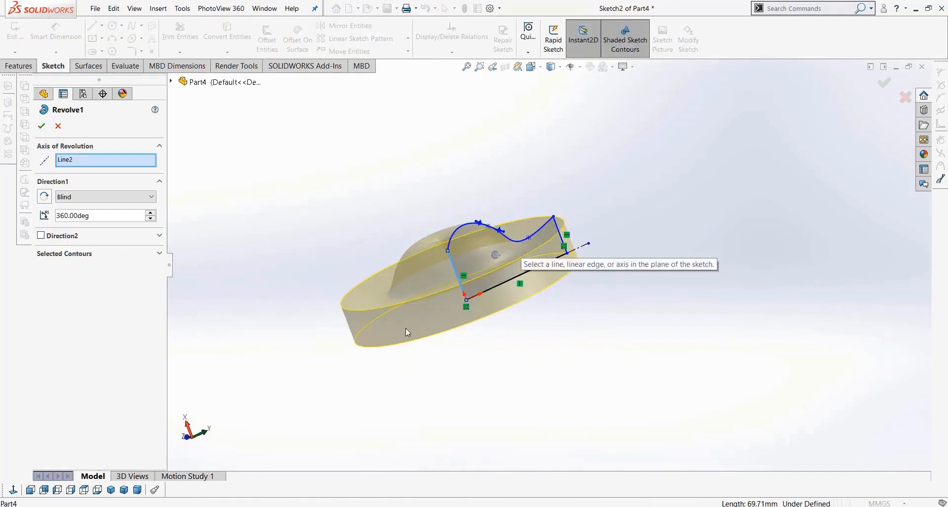
left_click(587, 247)
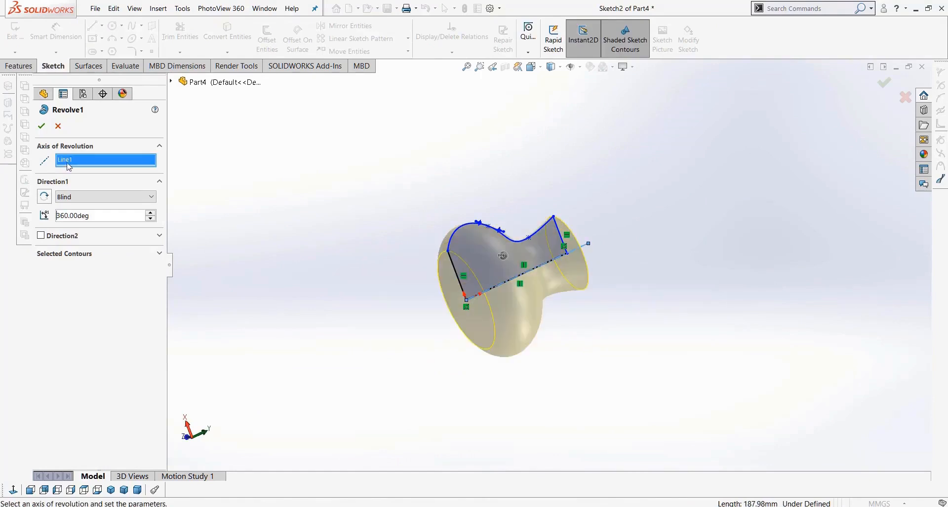
left_click(41, 127)
middle_click_drag(522, 372, 484, 195)
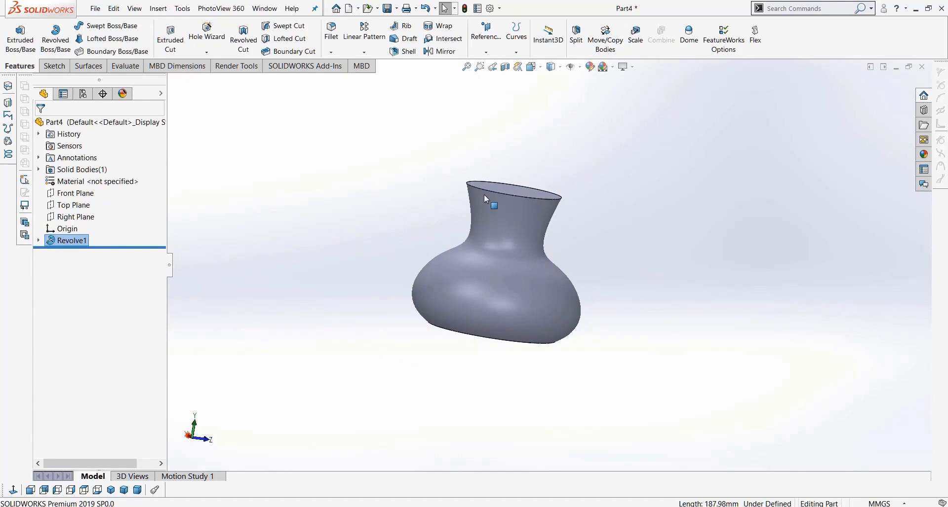
middle_click_drag(633, 211, 613, 240)
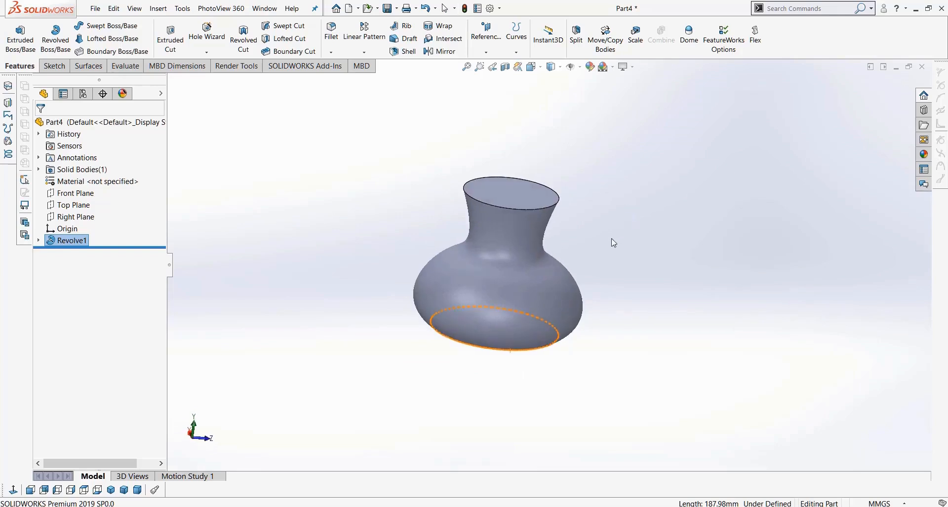
scroll(536, 301, "down", 5)
scroll(550, 266, "up", 4)
middle_click_drag(585, 168, 571, 152)
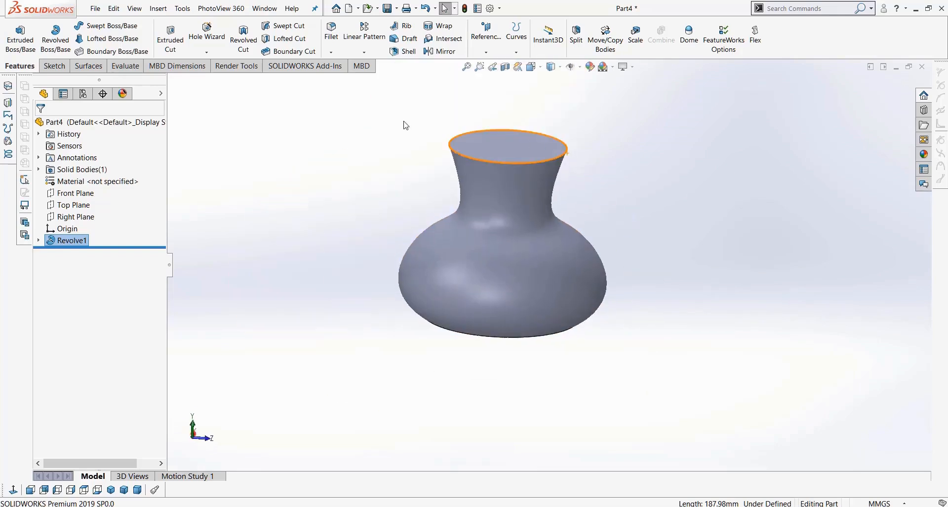
left_click(402, 51)
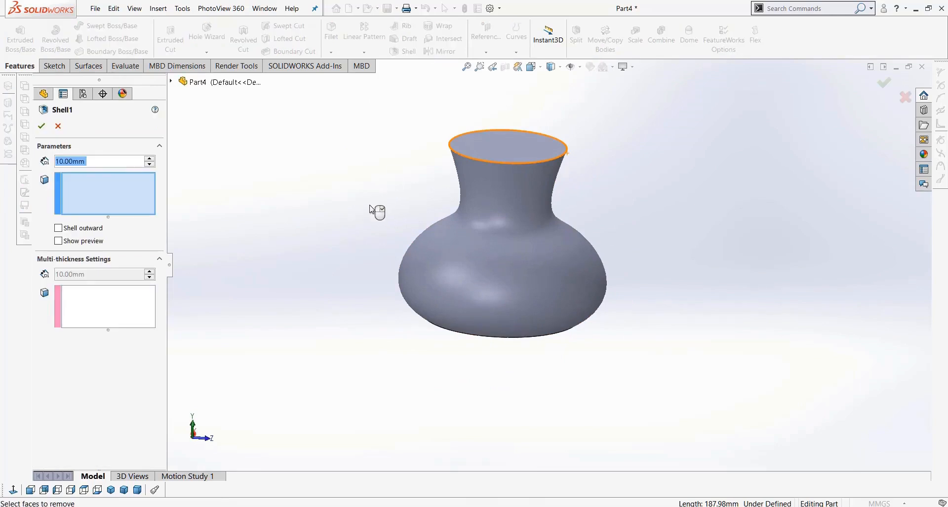
middle_click_drag(370, 208, 370, 190)
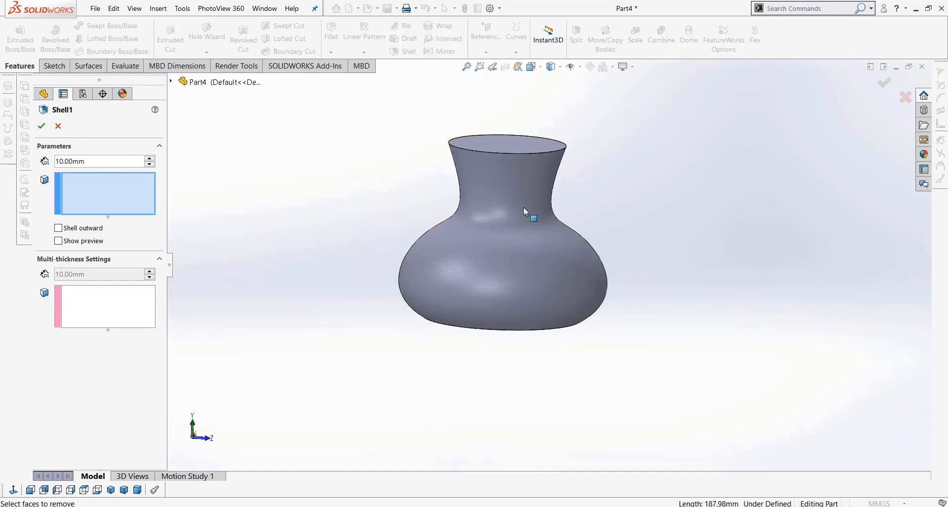
left_click(502, 200)
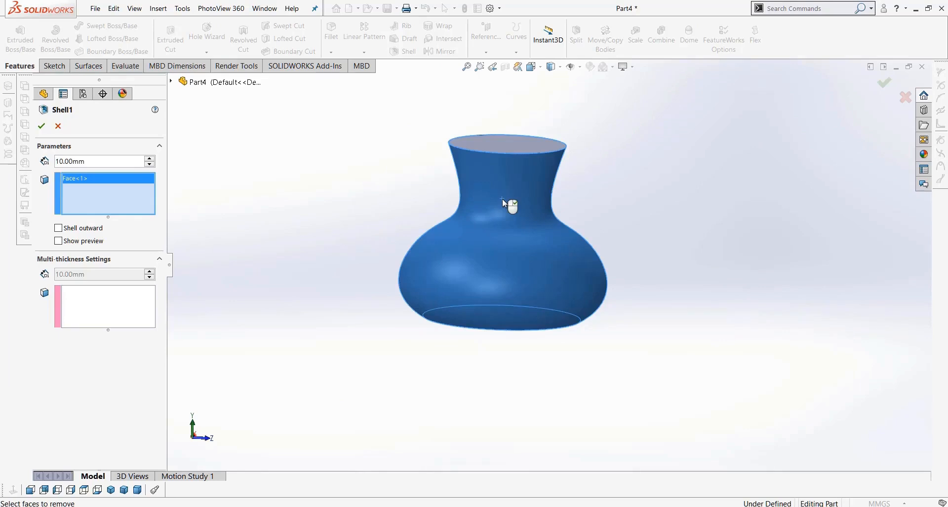
left_click(511, 170)
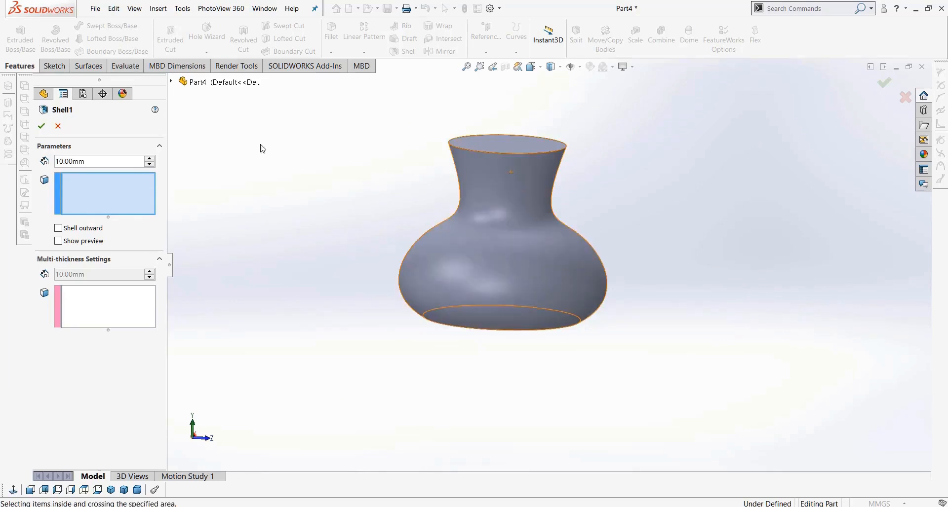
left_click(59, 126)
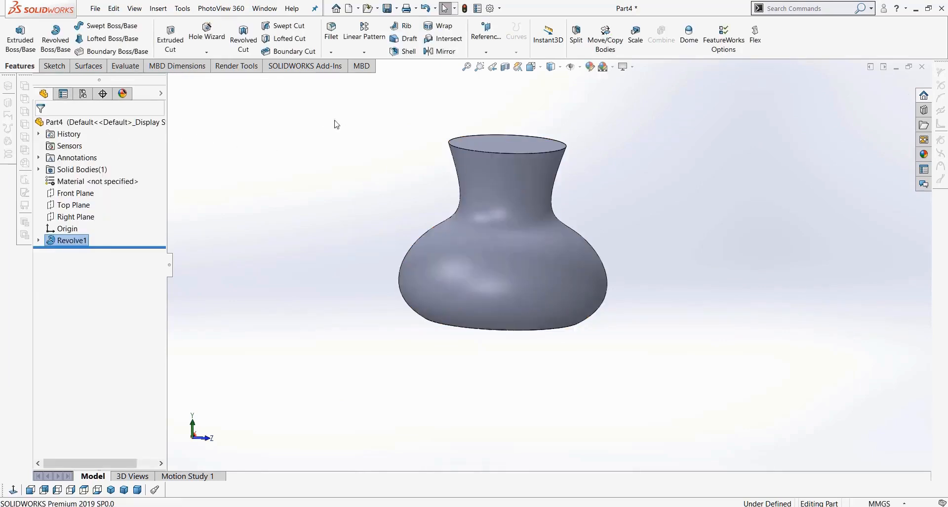
- Shell the whole vase to a 20 mm wall thickness with the preview shown and no faces removed
left_click(408, 52)
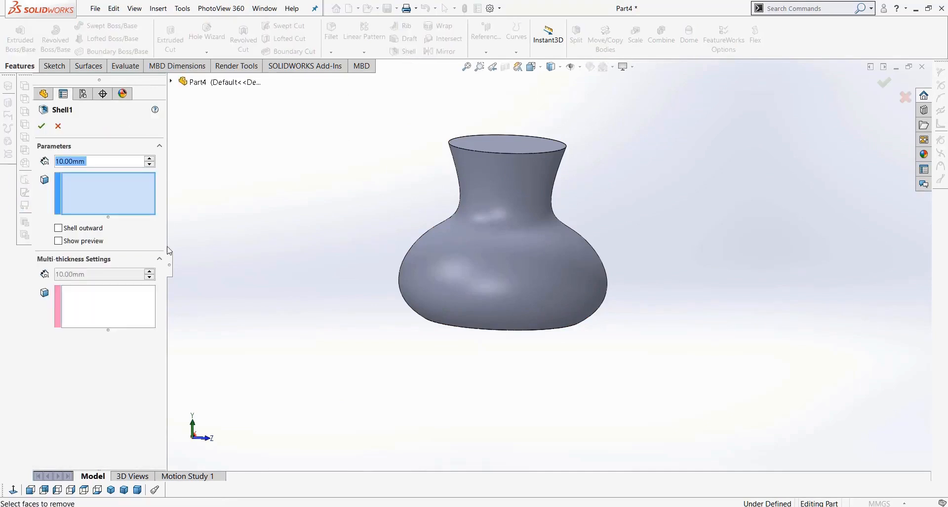
left_click(95, 243)
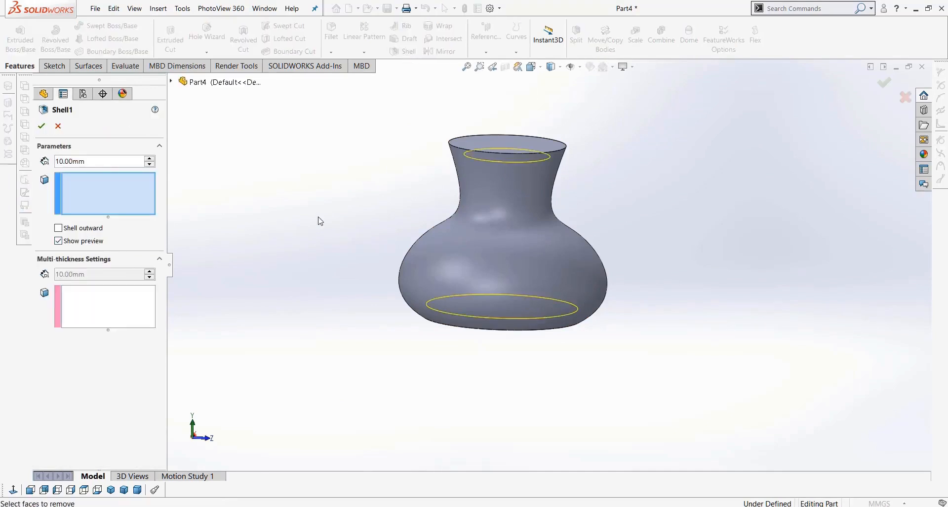
scroll(364, 190, "down", 3)
mouse_move(363, 190)
middle_mouse_down()
mouse_move(368, 172)
mouse_move(377, 188)
middle_mouse_up()
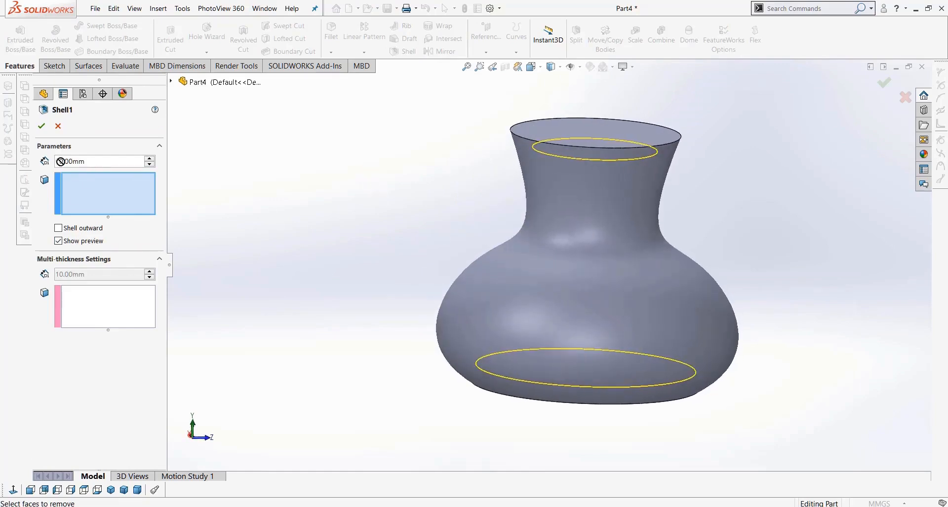
left_click_drag(61, 162, 30, 163)
type("20")
key("Return")
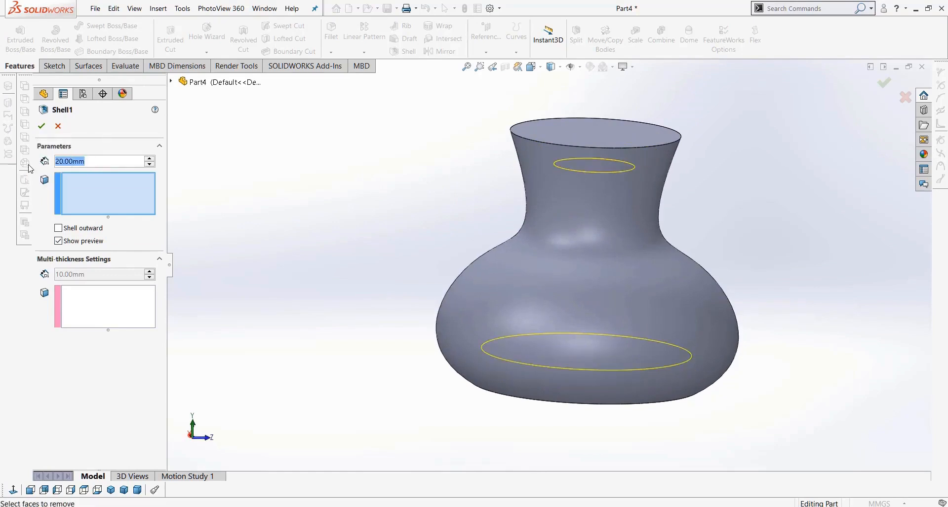
left_click(41, 126)
mouse_move(304, 301)
middle_mouse_down()
mouse_move(313, 292)
mouse_move(302, 292)
middle_mouse_up()
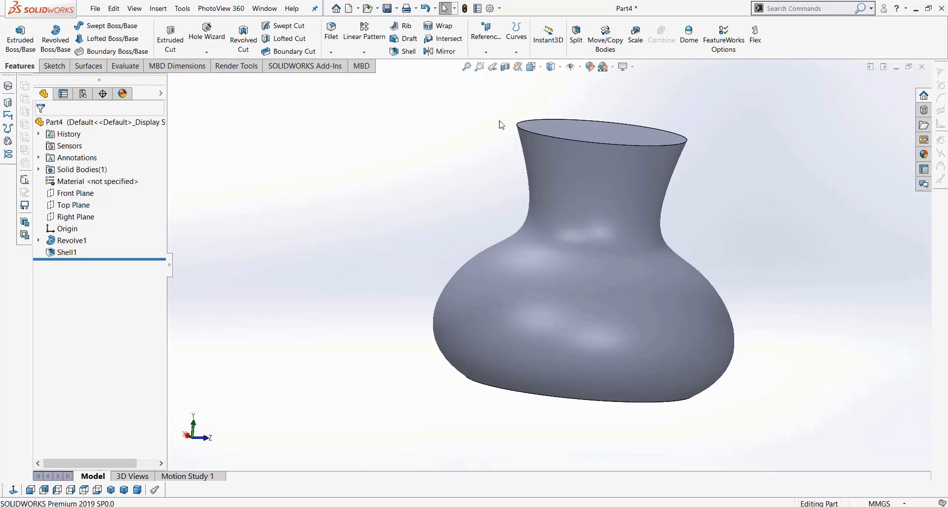
- Apply a section view through the Front Plane to inspect the hollow interior of the vase
left_click(505, 69)
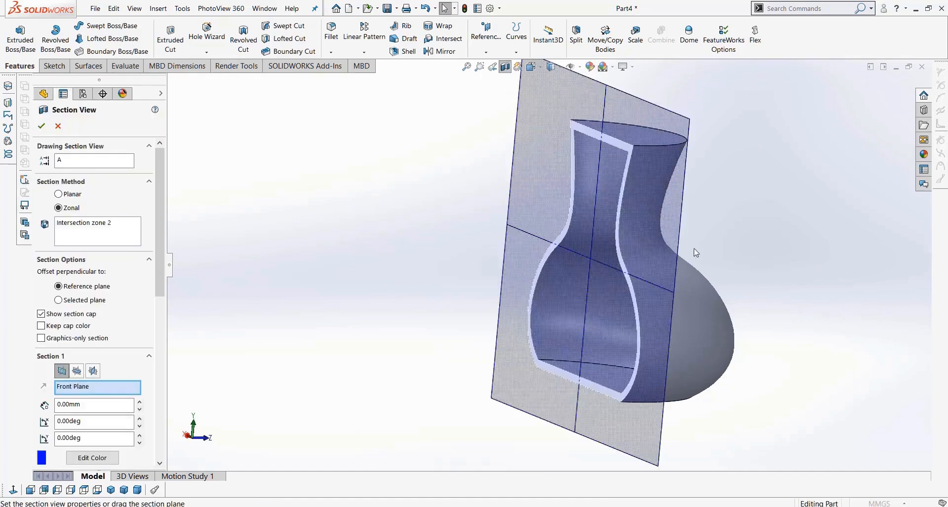
middle_click_drag(750, 263, 740, 280)
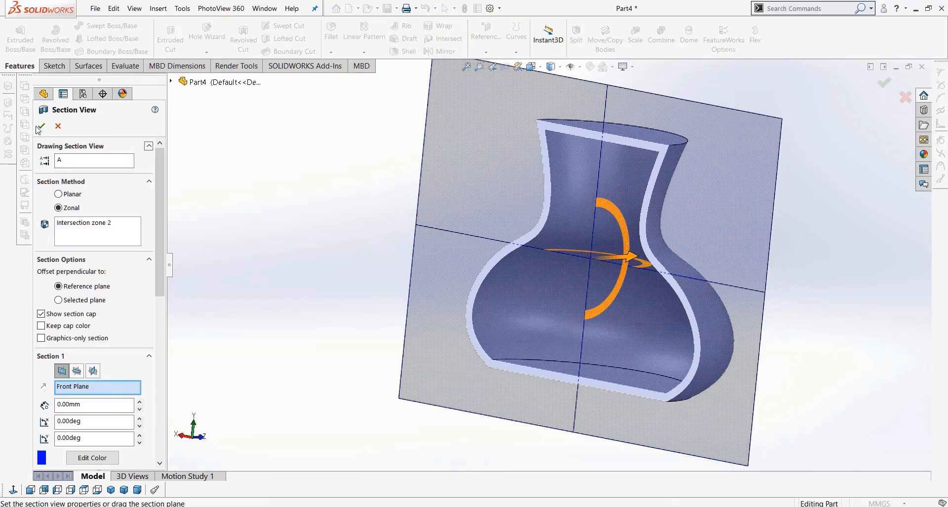
left_click(39, 127)
middle_click_drag(349, 290, 332, 271)
- Delete the shell feature from the part
left_click(67, 253)
key("Delete")
key("Return")
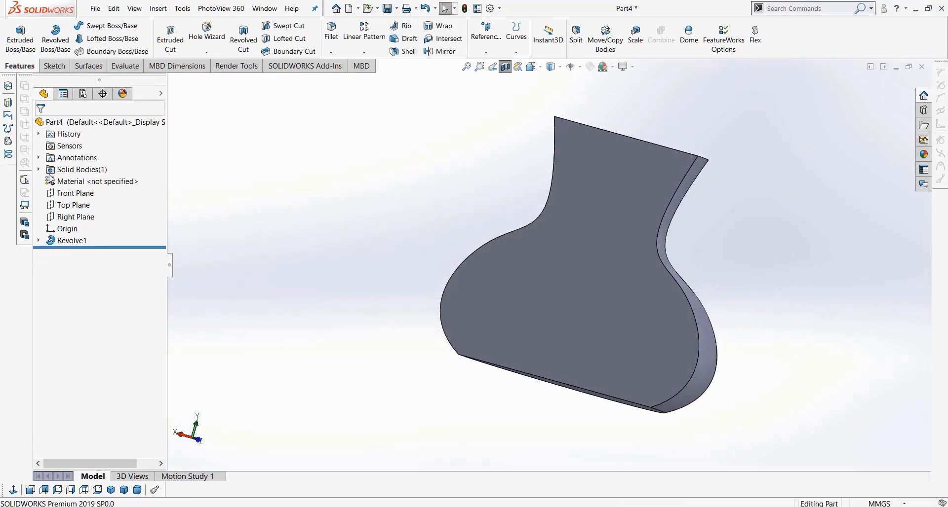
- Expand the solid bodies folder and examine the commands available for the revolved body and its revolve feature
left_click(39, 169)
right_click(77, 181)
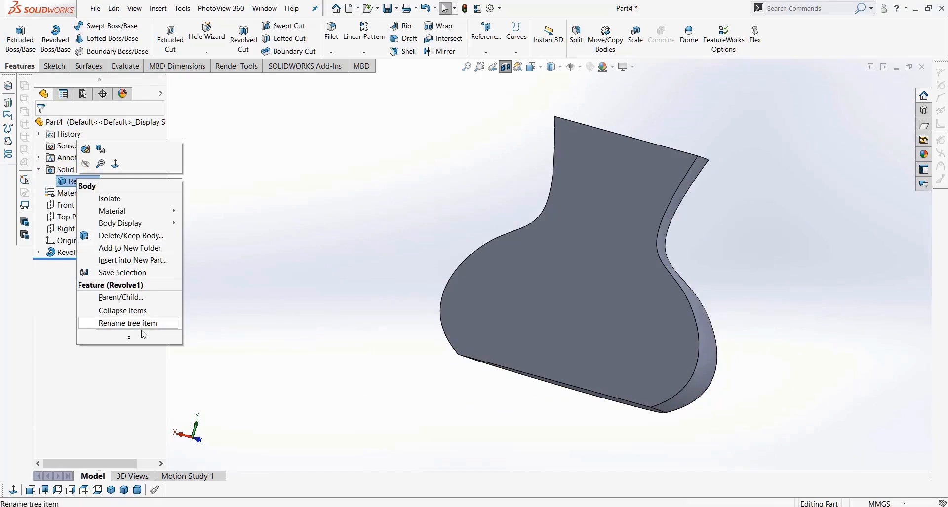
left_click(129, 337)
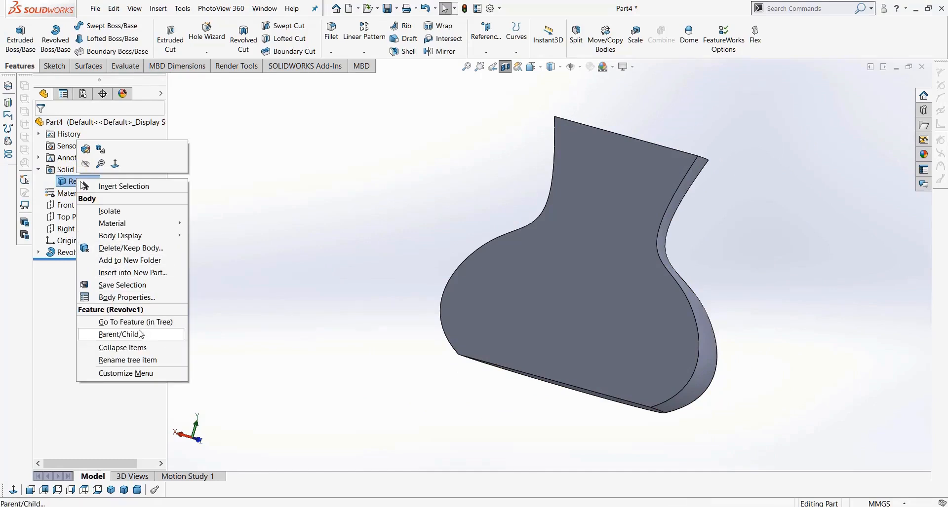
left_click(212, 254)
right_click(78, 169)
right_click(70, 184)
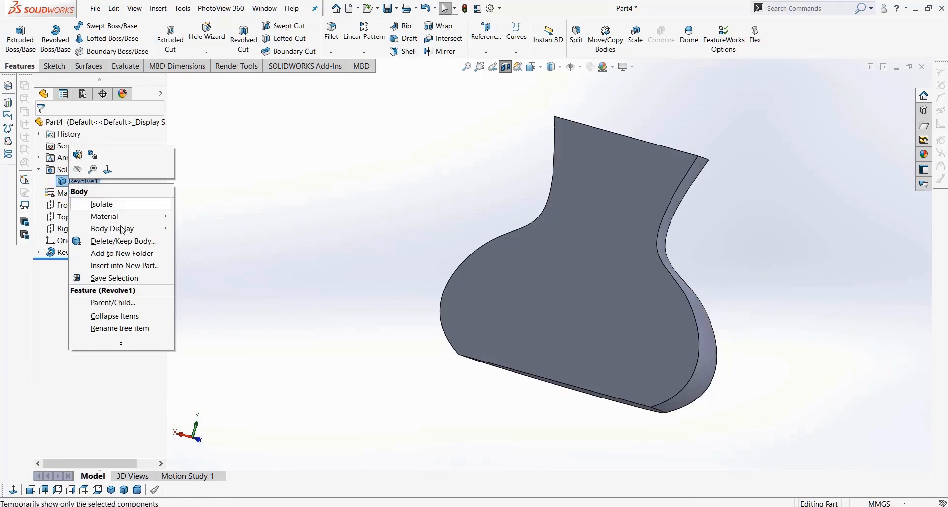
left_click(132, 347)
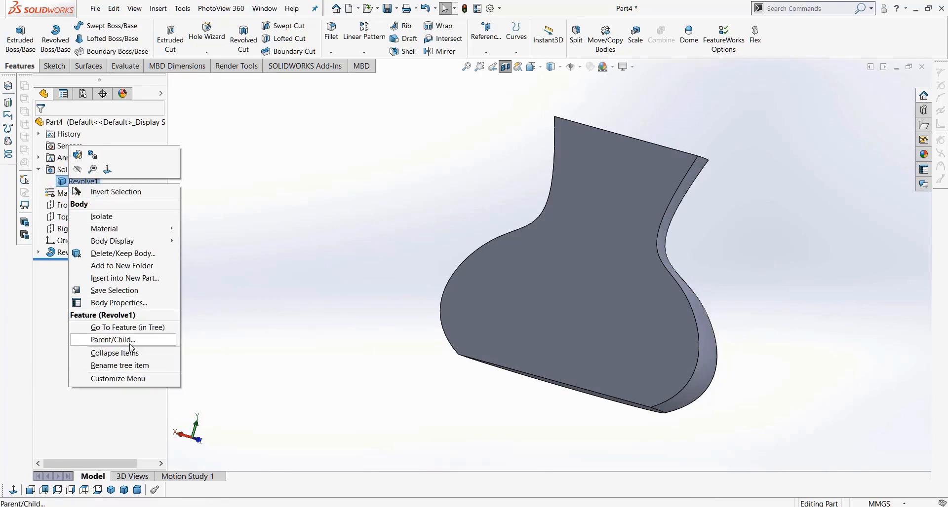
left_click(256, 267)
right_click(58, 258)
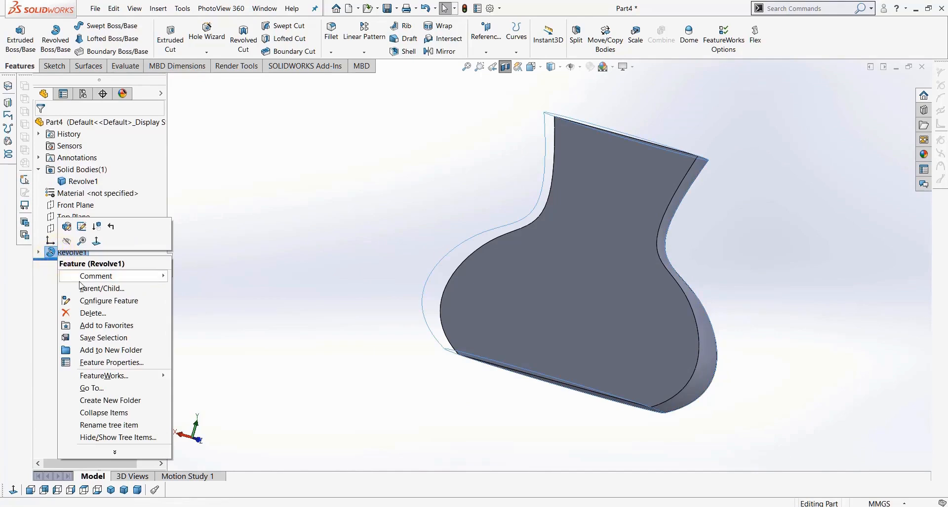
left_click(117, 453)
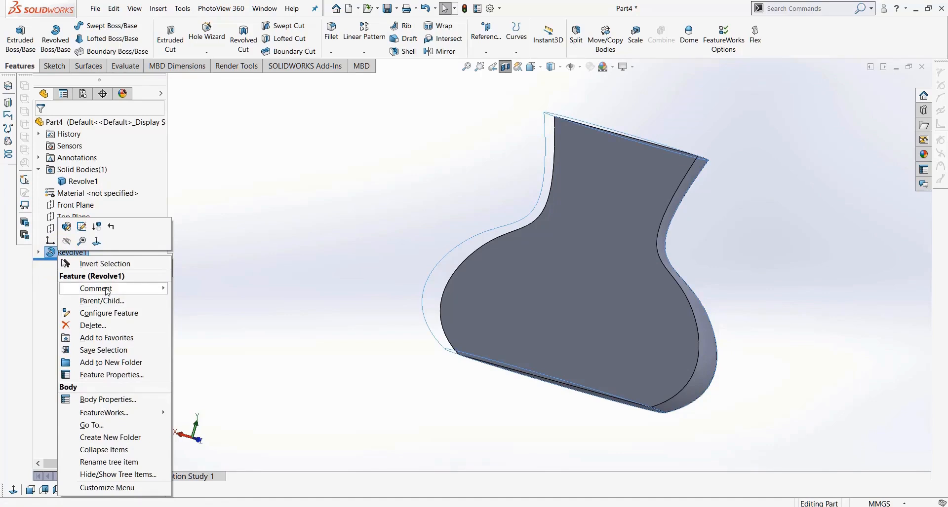
left_click(315, 229)
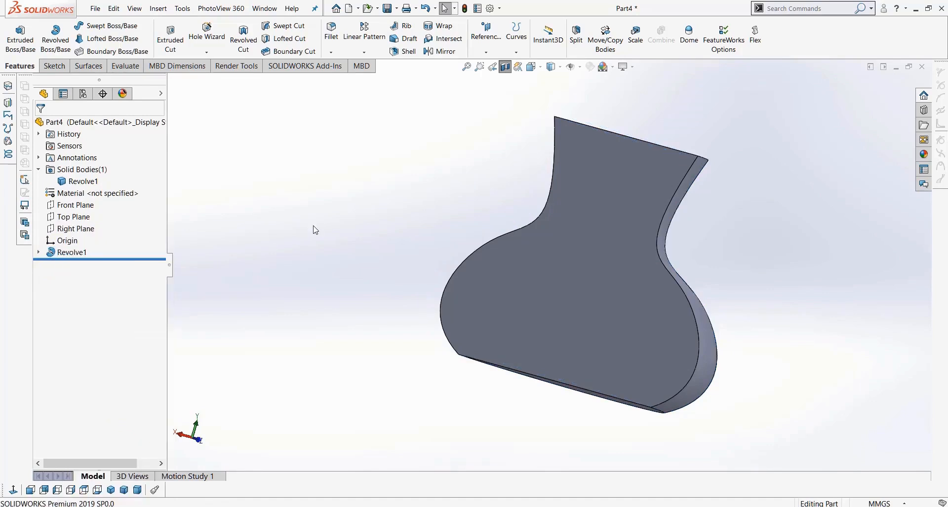
left_click(84, 183)
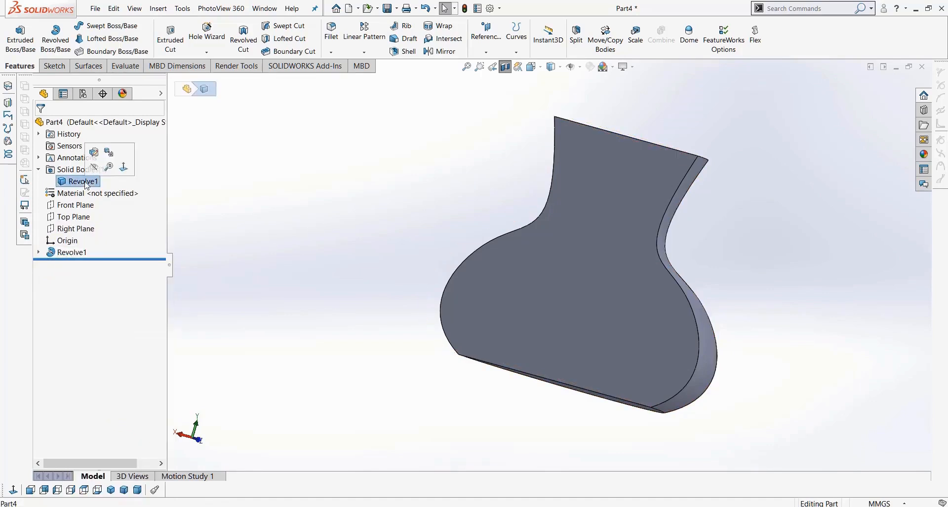
left_click(314, 256)
- Turn off the section view to show the complete vase
middle_click_drag(314, 256, 282, 274)
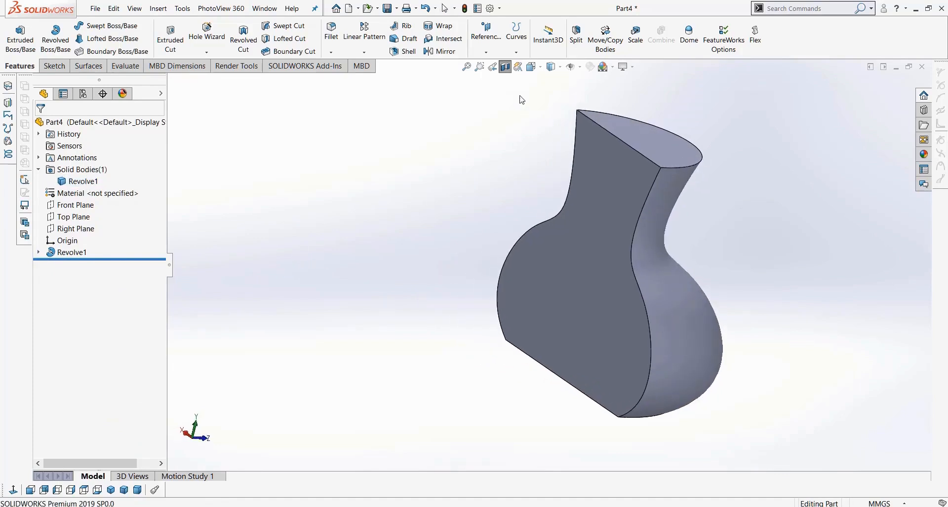
left_click(505, 68)
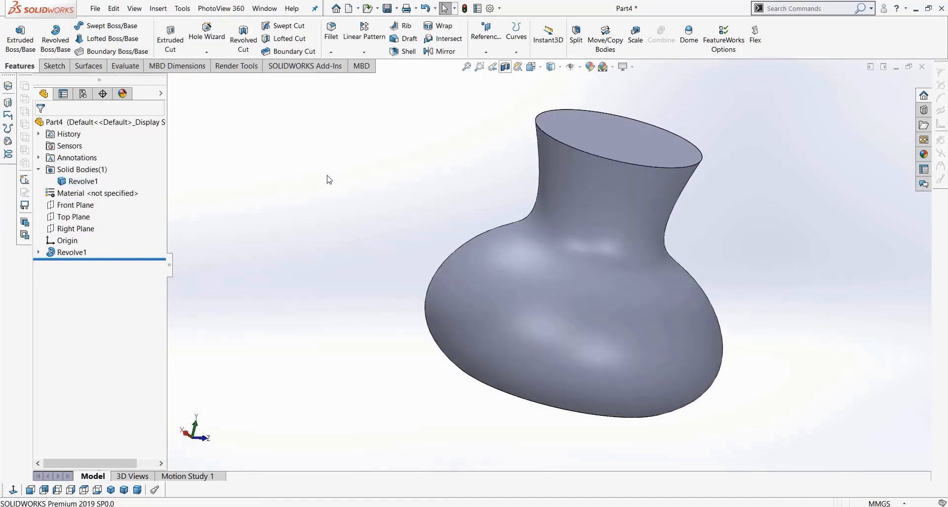
left_click(541, 143)
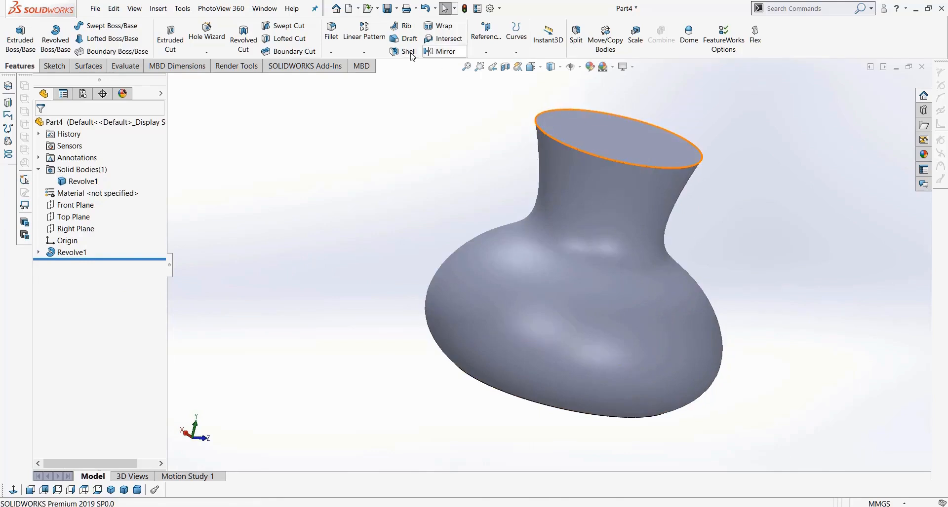
- Shell the vase with a 5 mm wall thickness, removing the top face and showing the preview
left_click(402, 51)
left_click(95, 241)
left_click(45, 130)
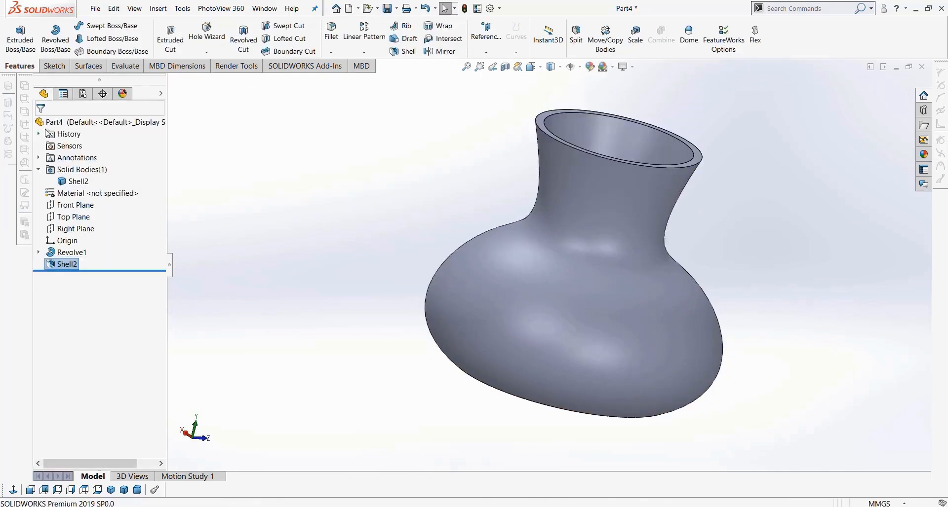
- Edit the shell to take the top face out of the faces to remove, keeping the 5 mm thickness
left_click(63, 264)
left_click(597, 143)
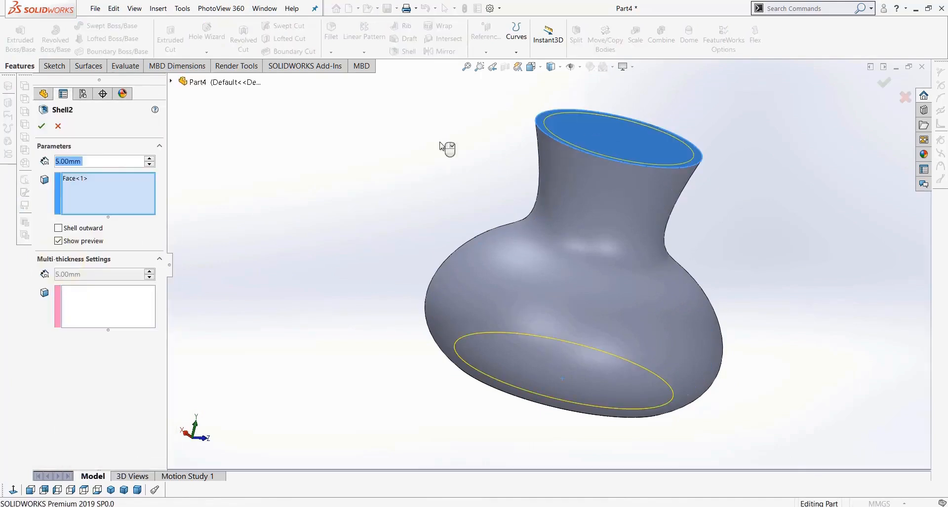
left_click(39, 128)
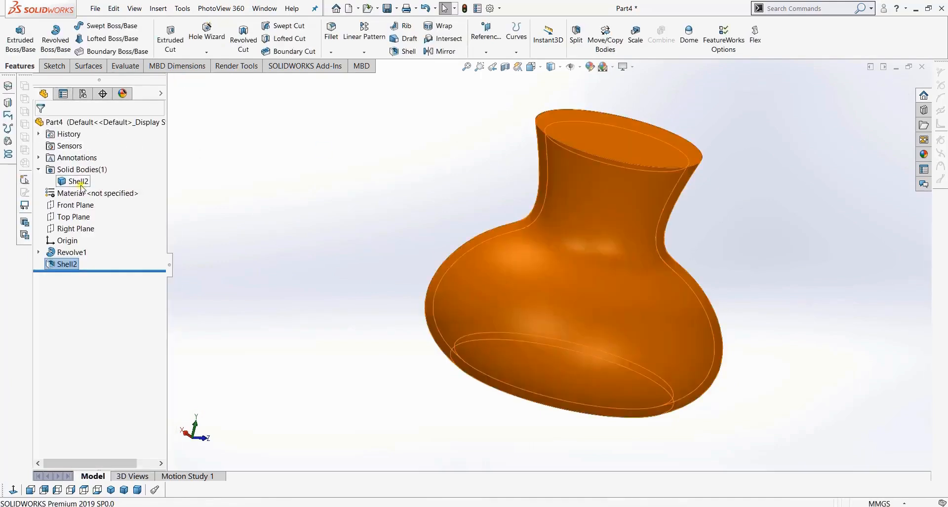
- Make the shelled body transparent and inspect its enclosed hollow interior
right_click(80, 183)
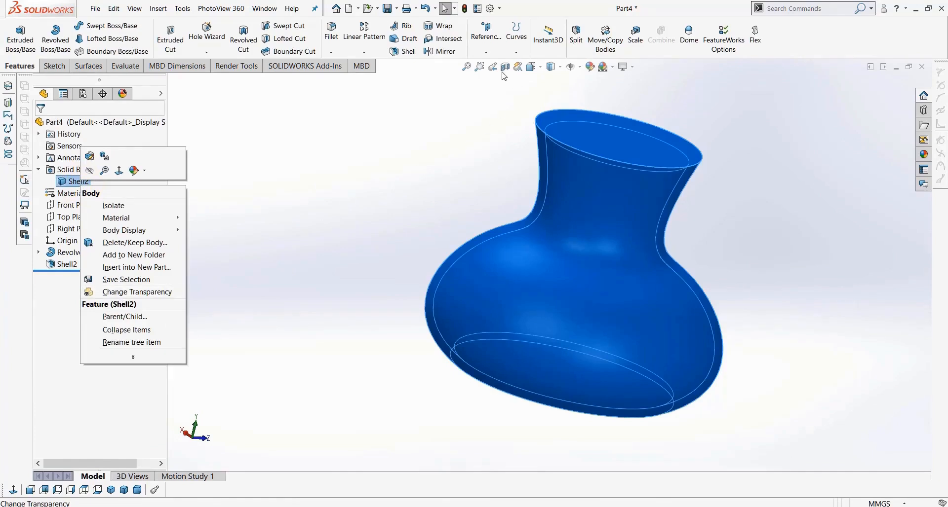
left_click(140, 295)
middle_click_drag(356, 205, 383, 280)
scroll(377, 234, "down", 1)
middle_click_drag(376, 233, 403, 237)
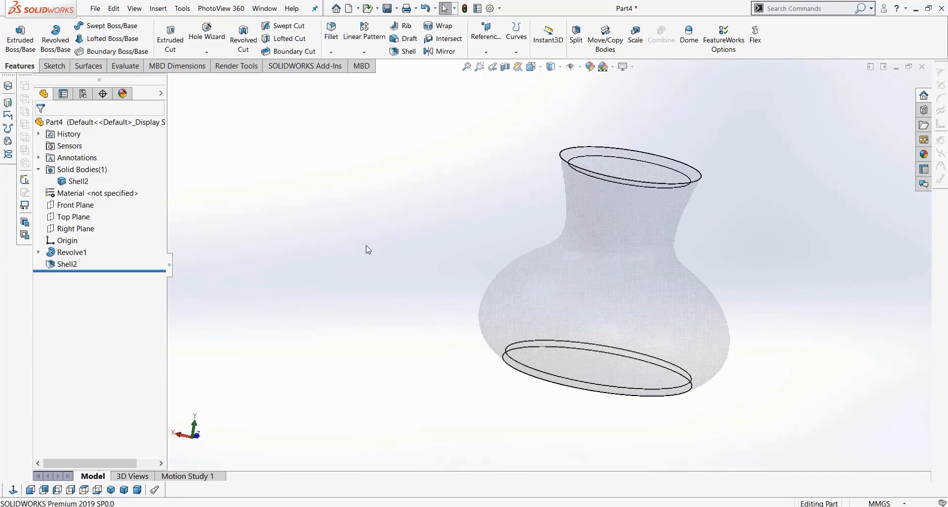
- Turn off the transparency of the shelled body
left_click(90, 182)
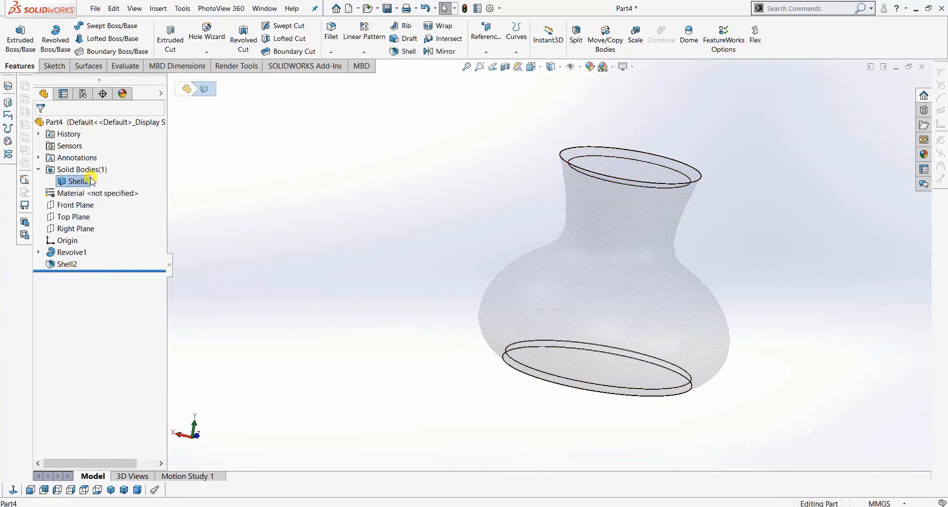
right_click(91, 182)
left_click(128, 273)
left_click(351, 219)
middle_click_drag(352, 222, 358, 255)
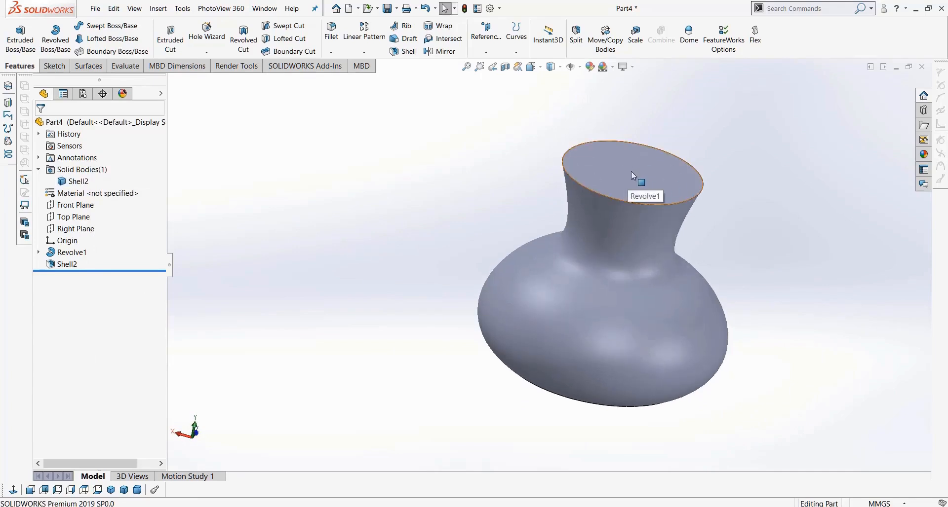
- Edit the shell to set the vase's top face as a face to remove, with 5 mm thickness
left_click(62, 264)
right_click(62, 264)
left_click(61, 239)
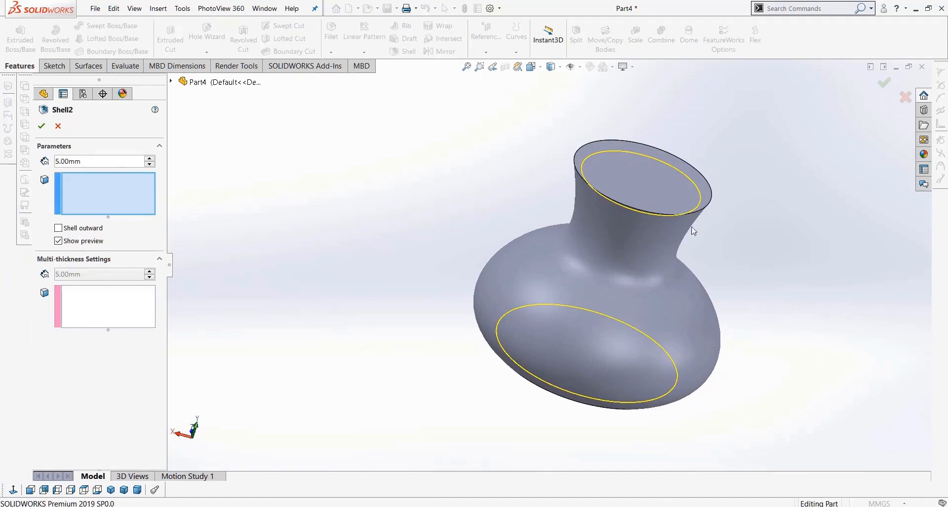
left_click(647, 180)
middle_click_drag(845, 343, 685, 245)
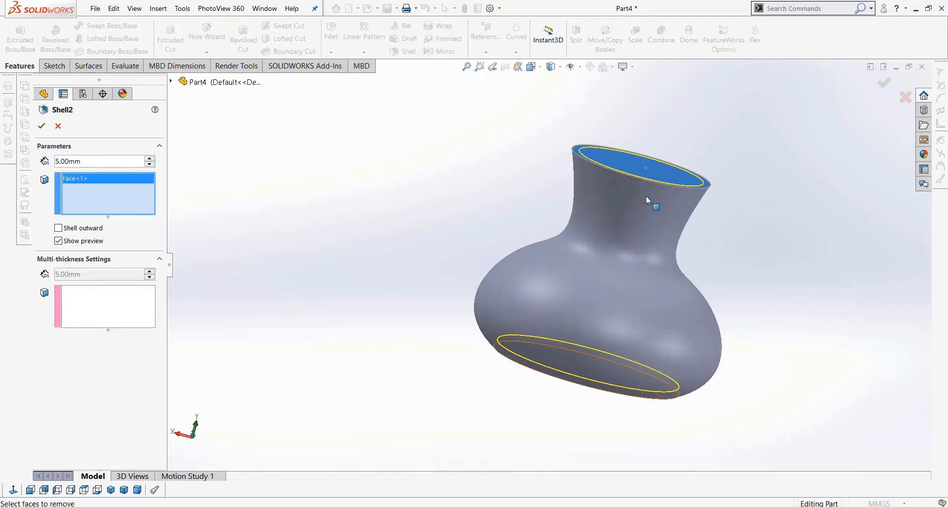
left_click(40, 127)
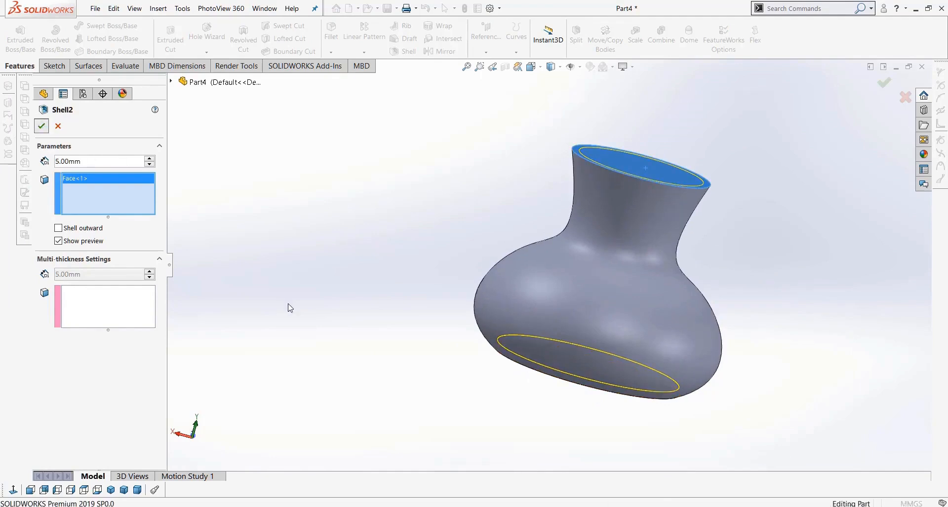
- Edit the shell to add the vase's flat bottom face to the faces to remove
mouse_move(422, 218)
middle_mouse_down()
mouse_move(434, 269)
mouse_move(425, 367)
mouse_move(421, 277)
mouse_move(440, 188)
mouse_move(431, 231)
mouse_move(434, 207)
middle_mouse_up()
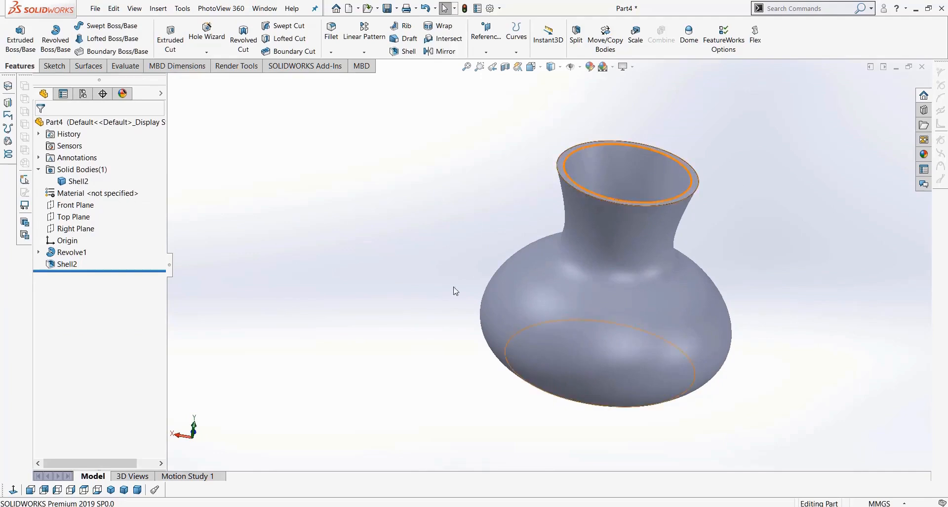
left_click(66, 264)
right_click(66, 264)
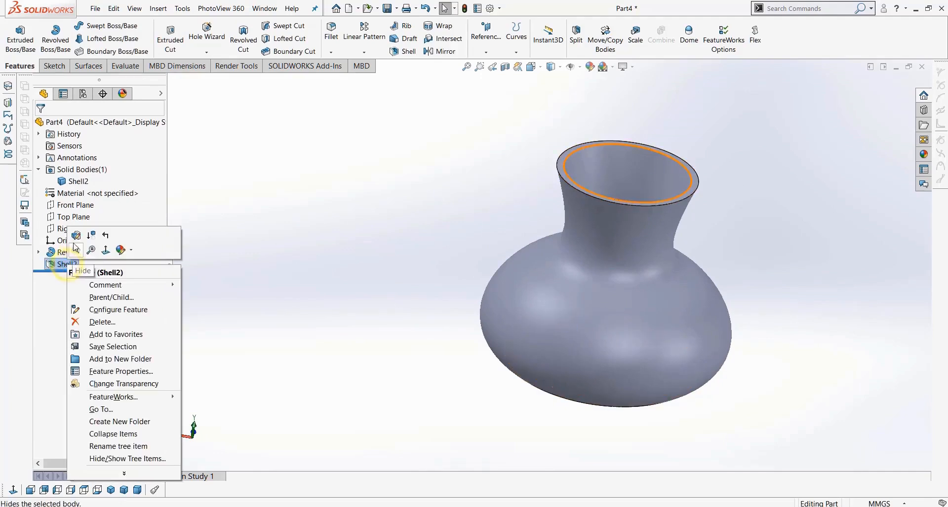
left_click(75, 237)
middle_click_drag(430, 235, 434, 178)
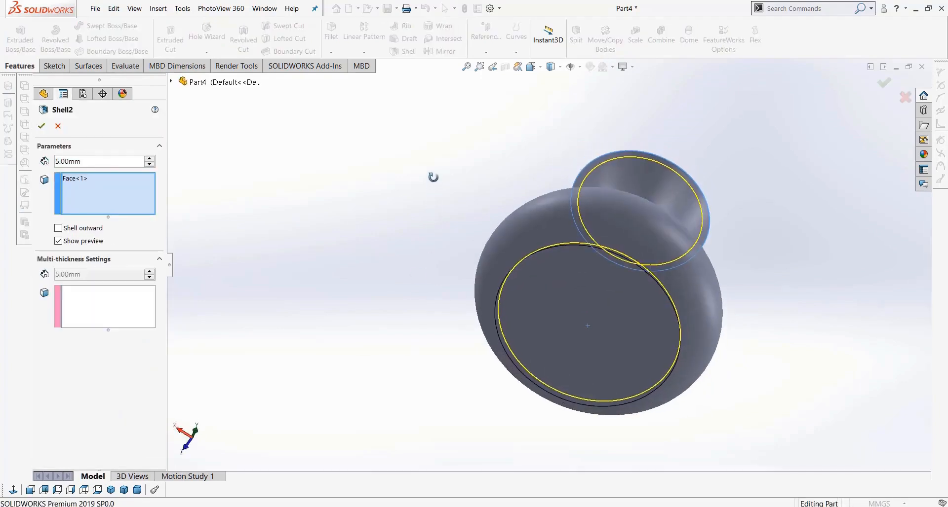
left_click(556, 319)
left_click(41, 126)
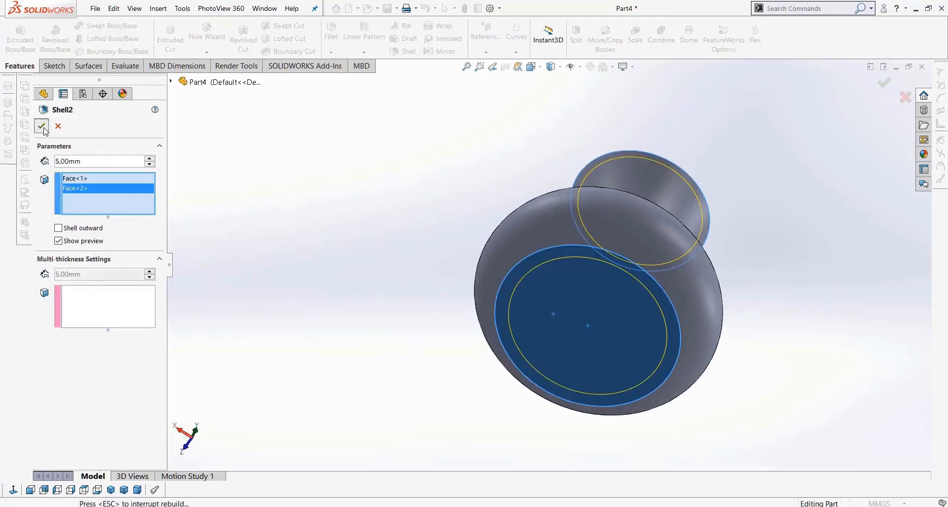
- Delete the shell feature with the open top and bottom from the vase
middle_click_drag(375, 279, 300, 419)
key("Delete")
key("Return")
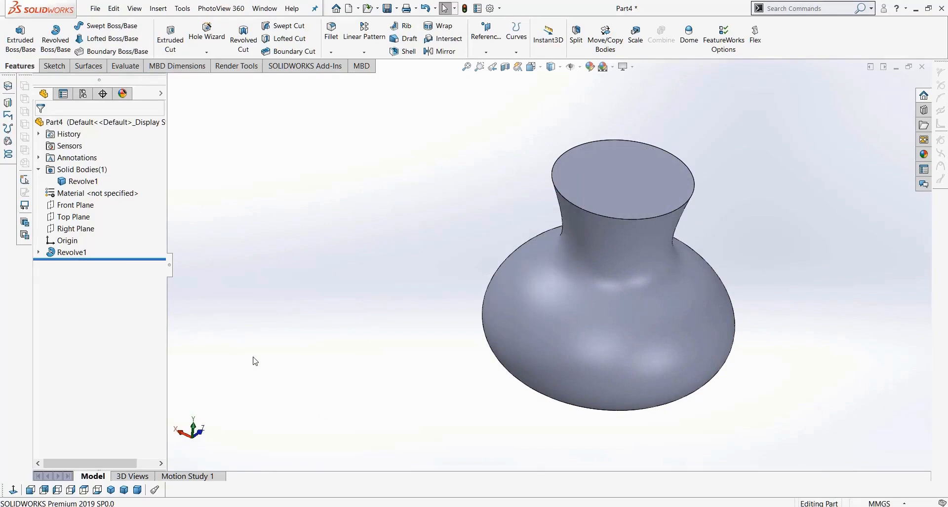
middle_click_drag(324, 305, 343, 252)
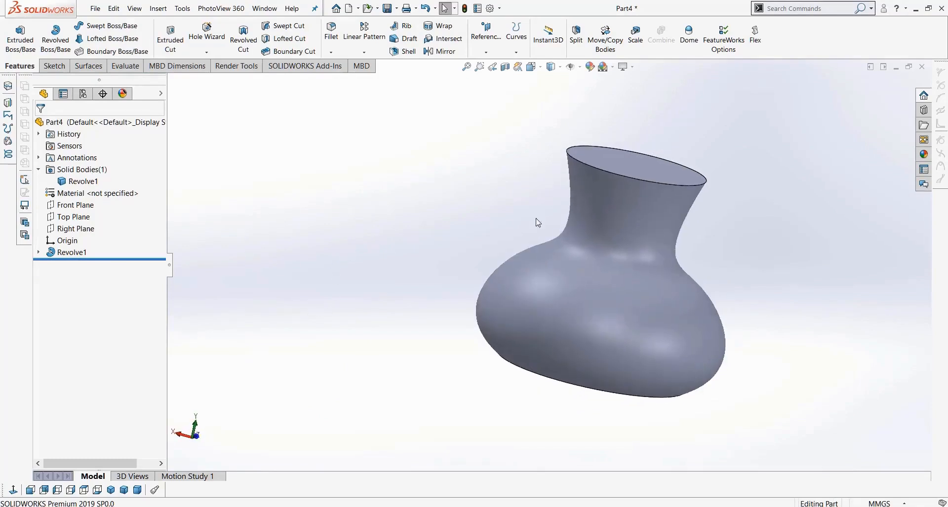
- Try to shell the vase 5 mm thick with its curved side face removed
left_click(404, 51)
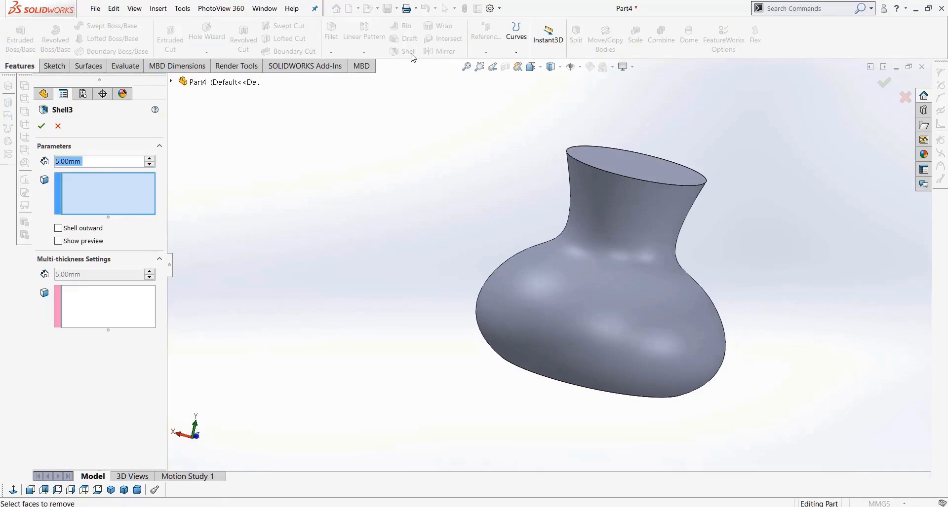
left_click(599, 236)
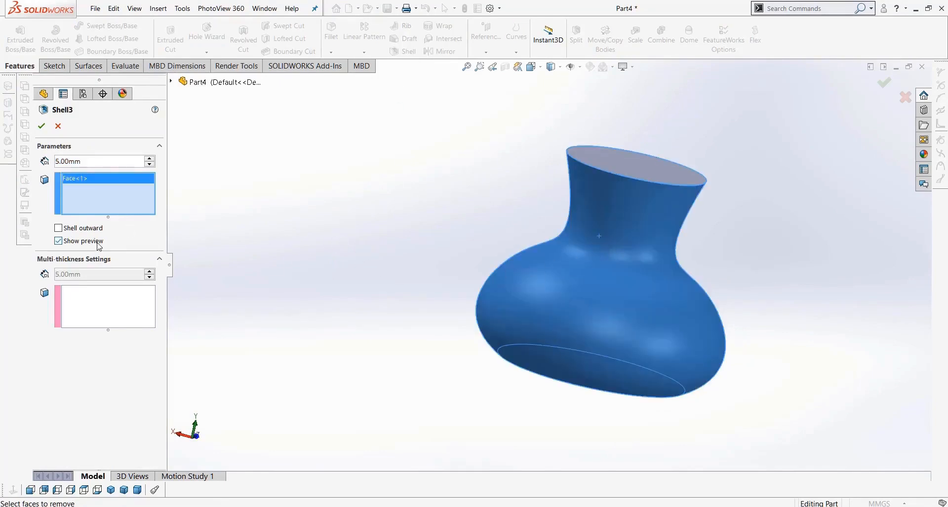
left_click(42, 126)
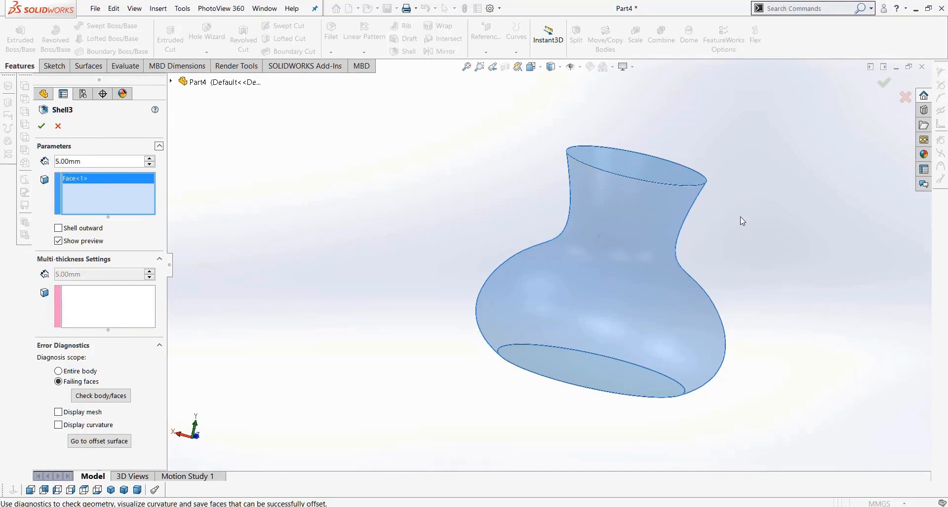
left_click(54, 128)
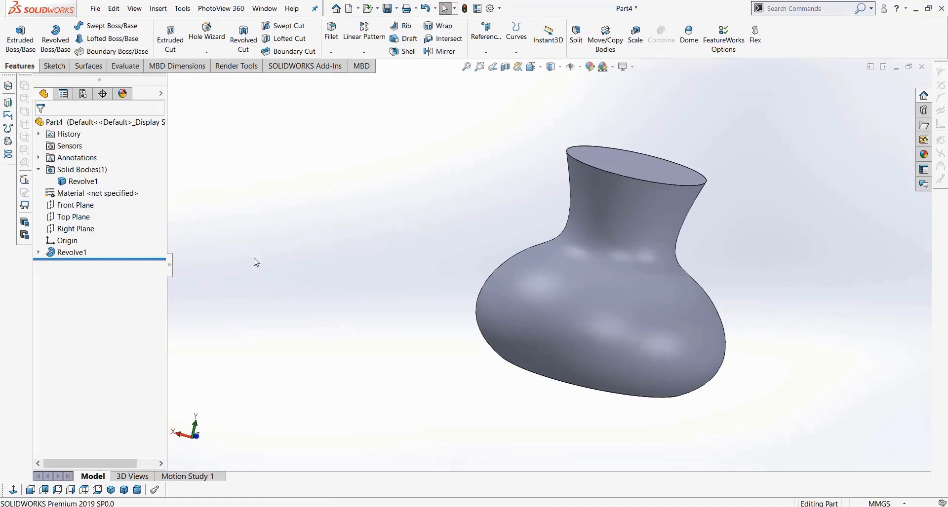
- Delete the revolve feature and open its remaining profile sketch for editing
left_click(64, 254)
key("Delete")
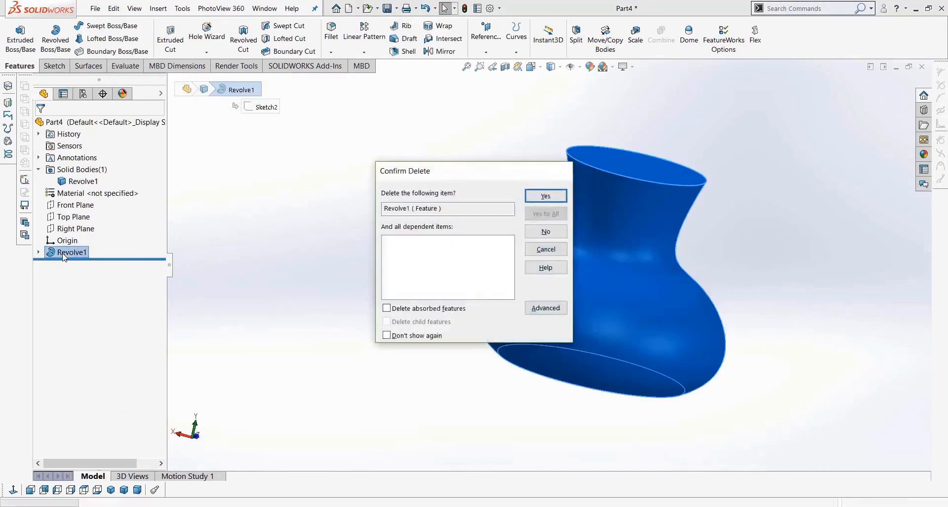
key("Return")
left_click(69, 228)
right_click(69, 228)
left_click(77, 198)
scroll(600, 207, "down", 1)
scroll(585, 224, "up", 2)
scroll(581, 232, "down", 1)
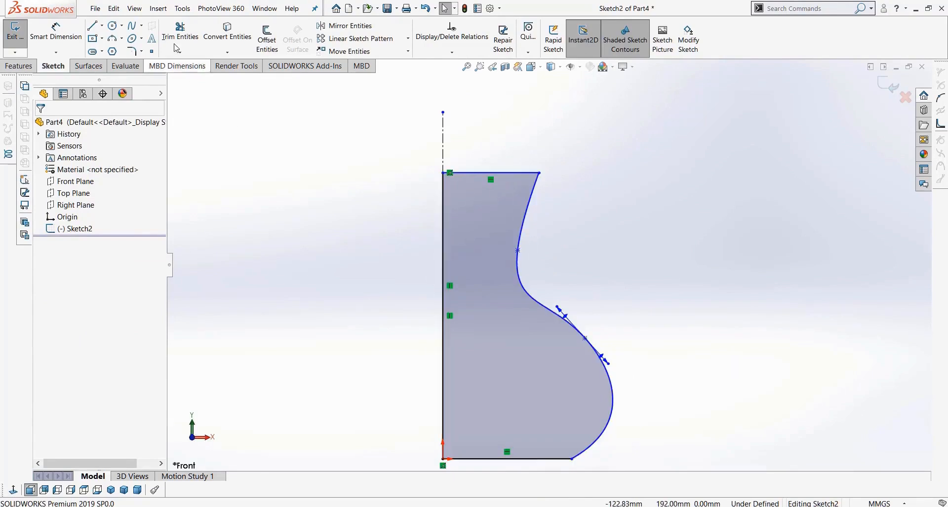
- Try sketching an inner wall spline by hand alongside the profile's curved side, and delete the trial spline
left_click(132, 25)
scroll(538, 434, "down", 2)
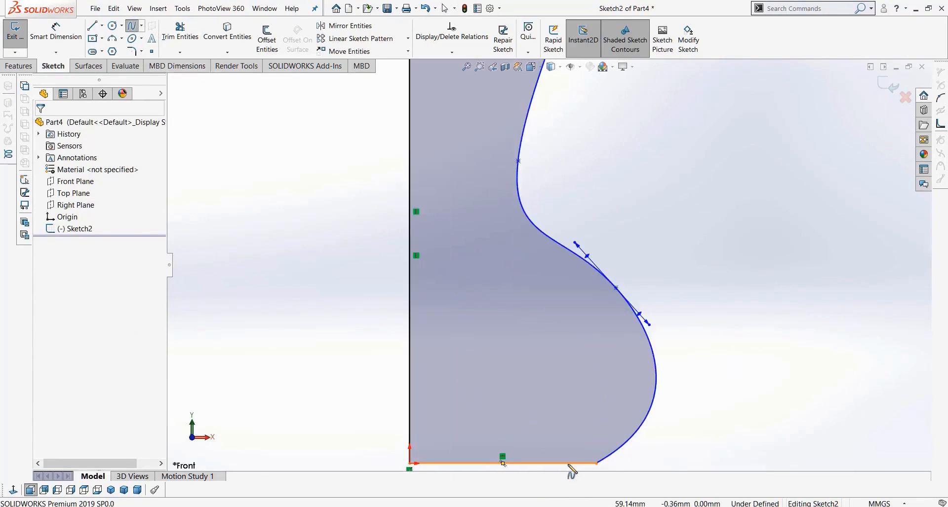
left_click(575, 440)
left_click(626, 372)
left_click(580, 287)
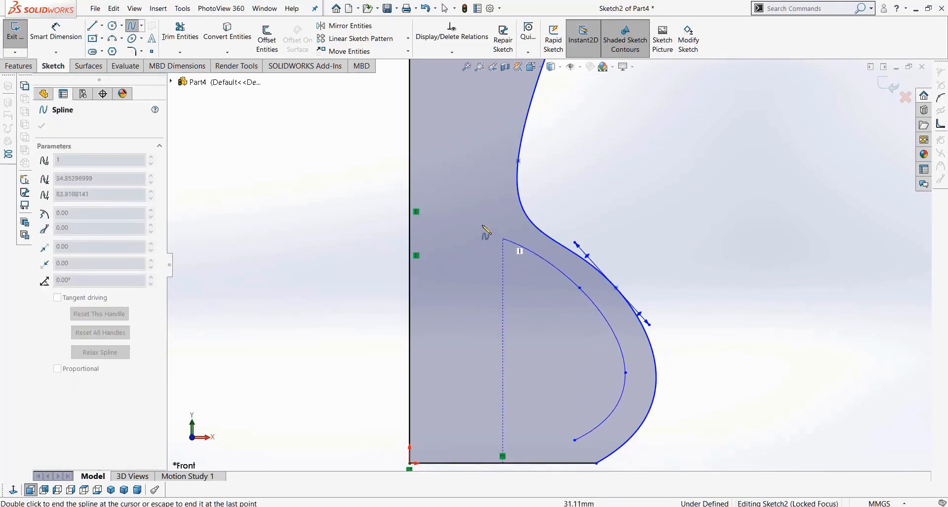
left_click(488, 205)
scroll(516, 94, "up", 2)
scroll(523, 122, "down", 1)
left_click(527, 130)
key("Escape")
left_click(593, 331)
key("Delete")
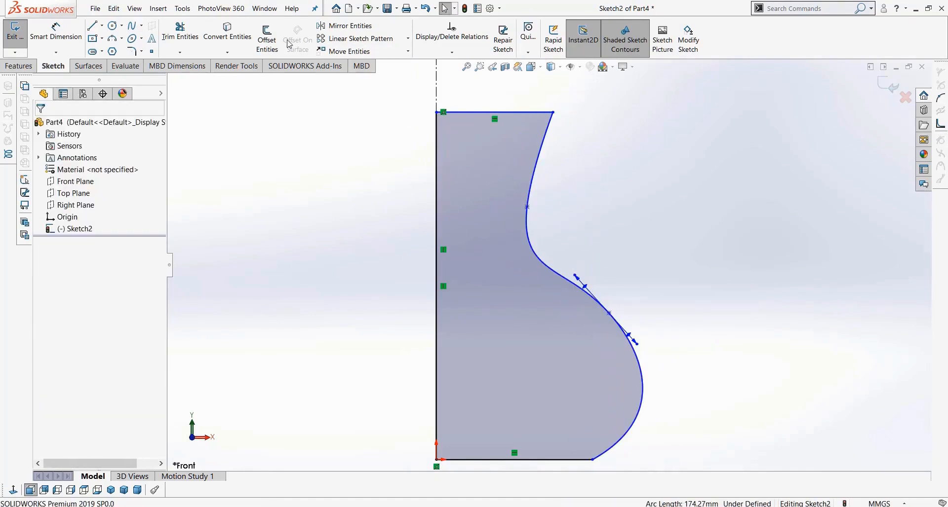
- Offset only the profile's curved side inward by 5 mm, with chain selection off and the dimension added
left_click(267, 38)
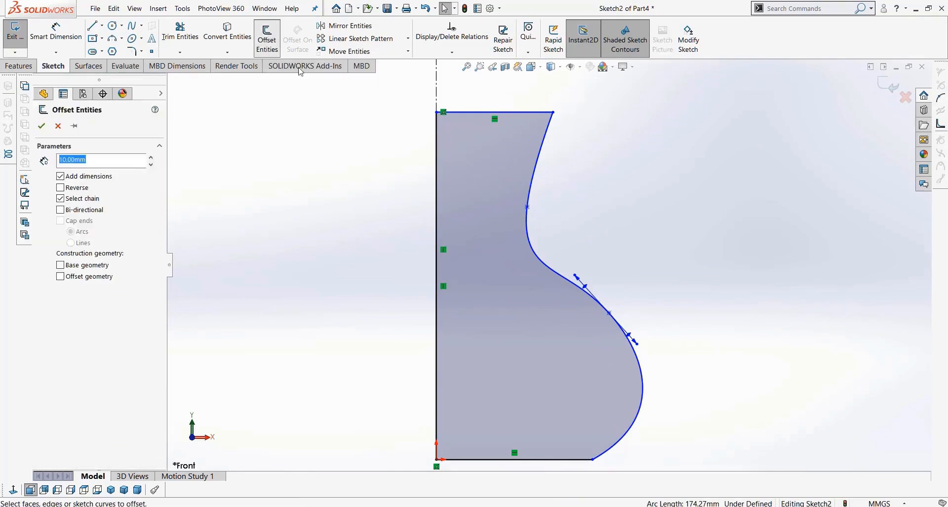
left_click(541, 159)
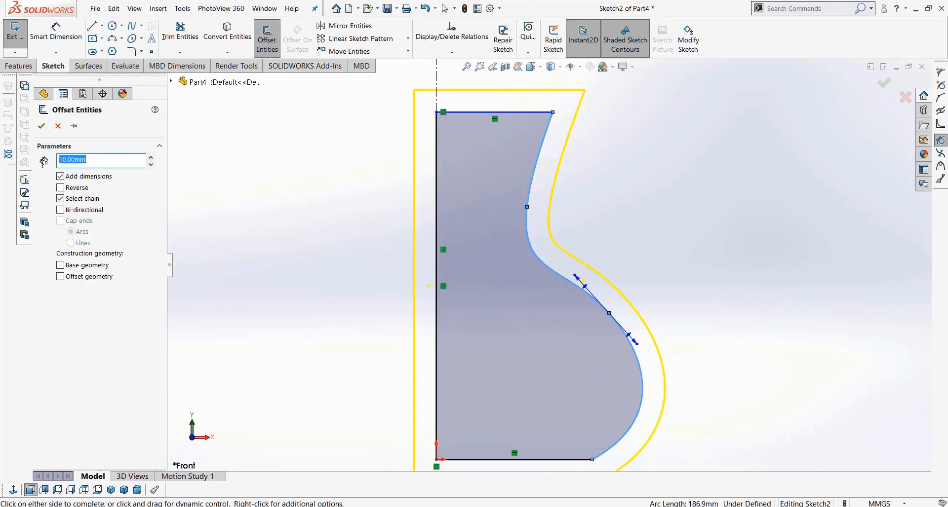
type("5")
key("Return")
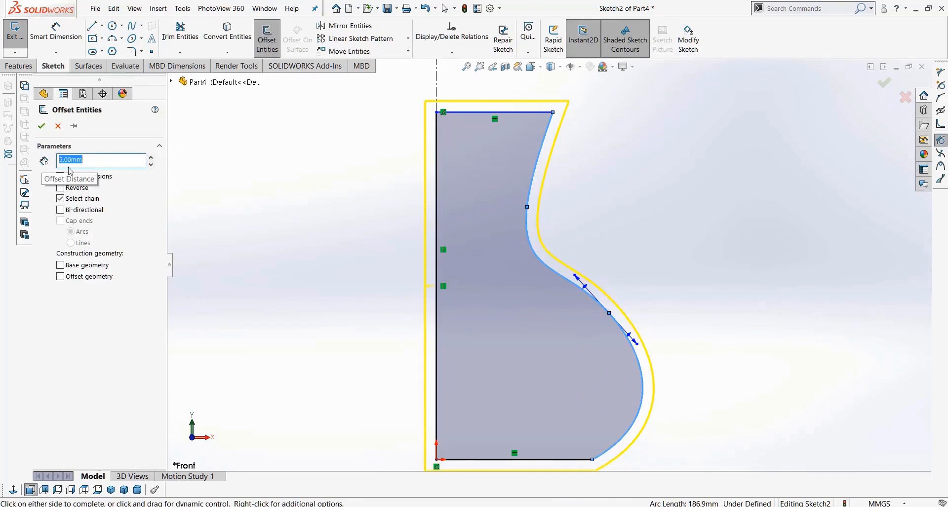
left_click(85, 191)
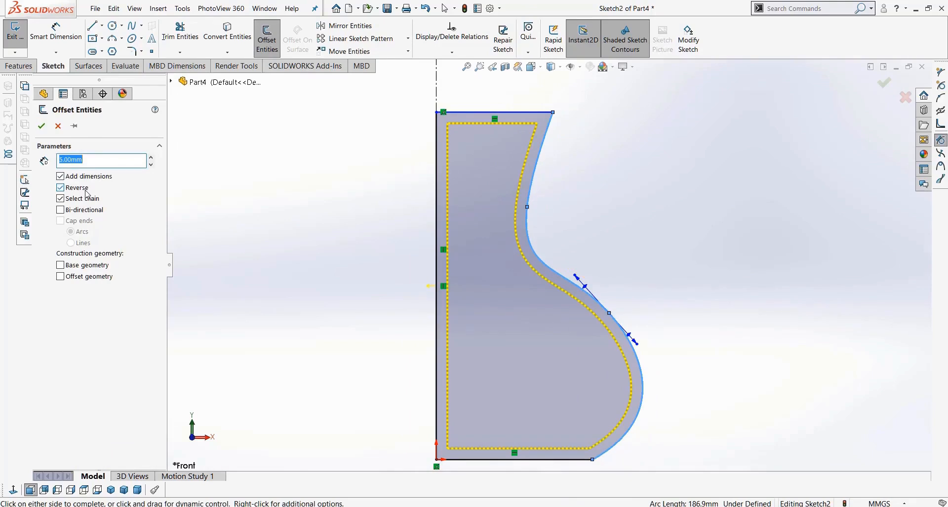
left_click(86, 193)
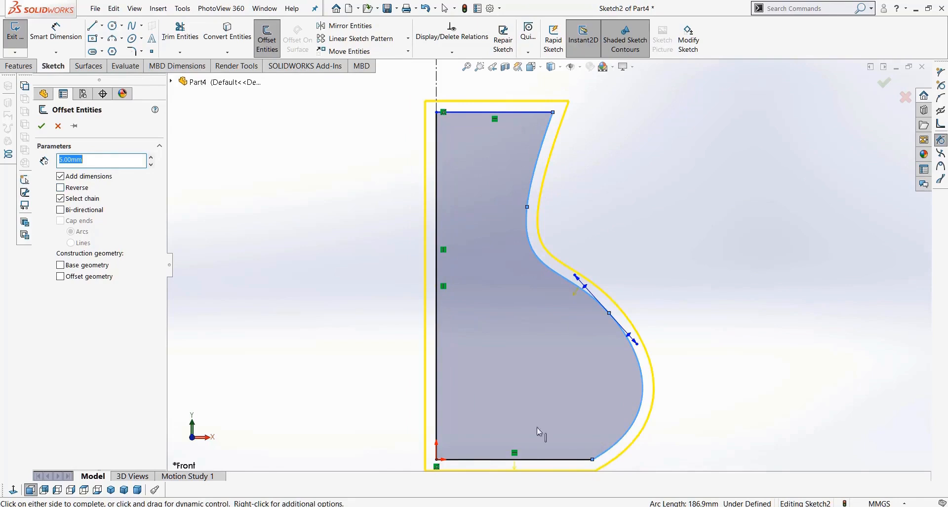
left_click(82, 200)
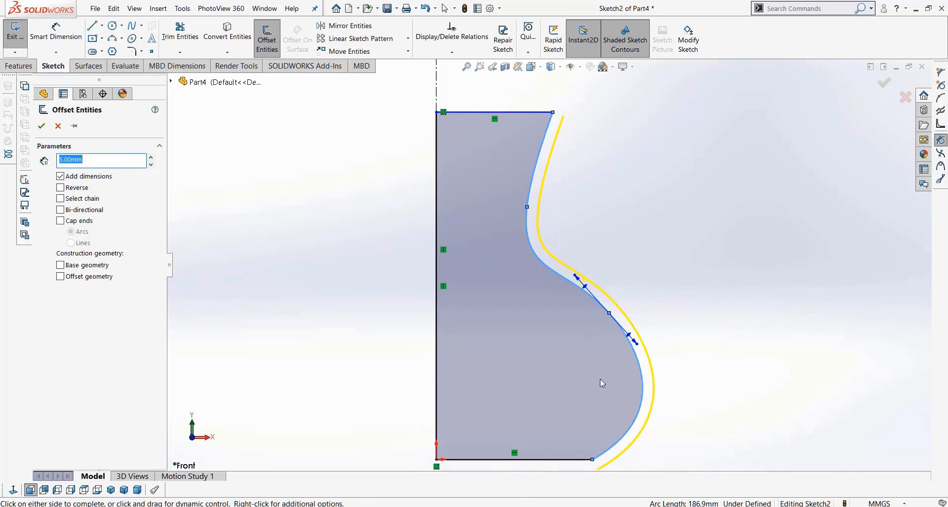
left_click(61, 188)
left_click(71, 189)
left_click(72, 189)
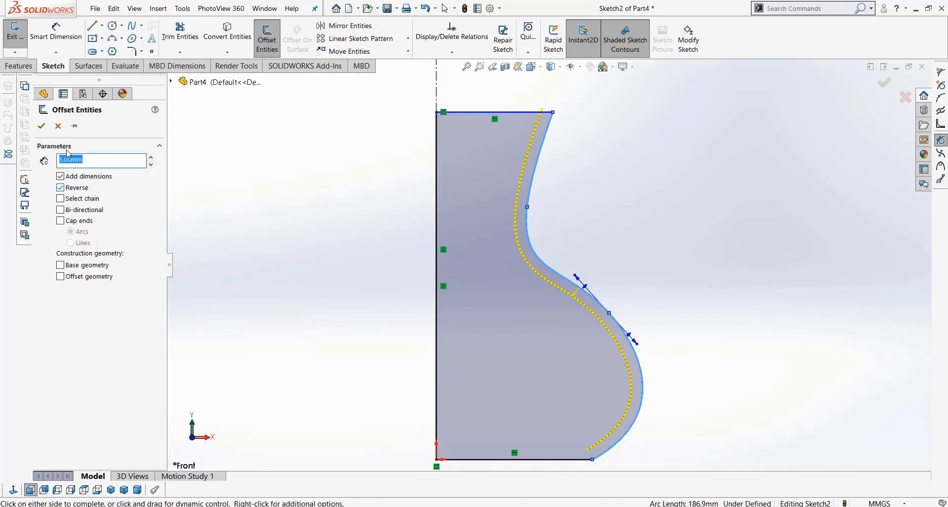
left_click(41, 126)
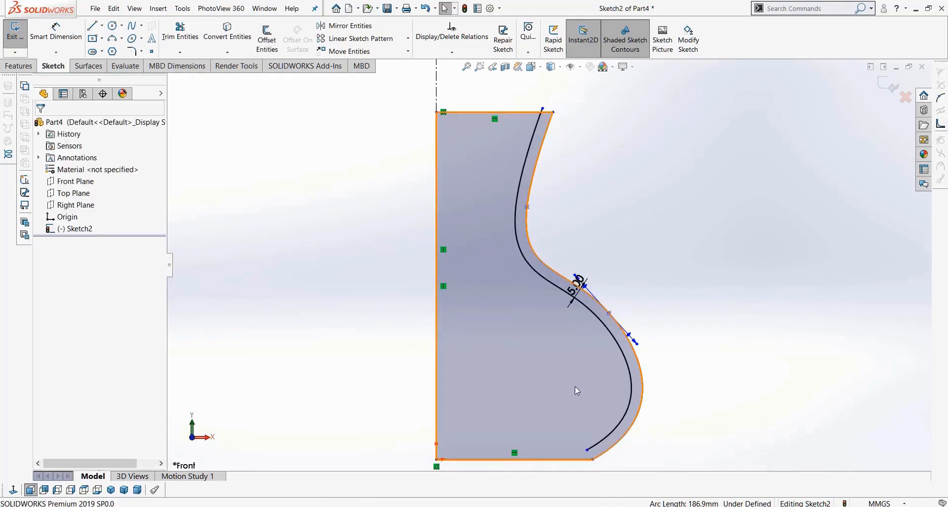
- Trim the offset curve's overhang above the rim and the top line between the axis and the offset curve
scroll(538, 266, "up", 2)
scroll(599, 193, "down", 6)
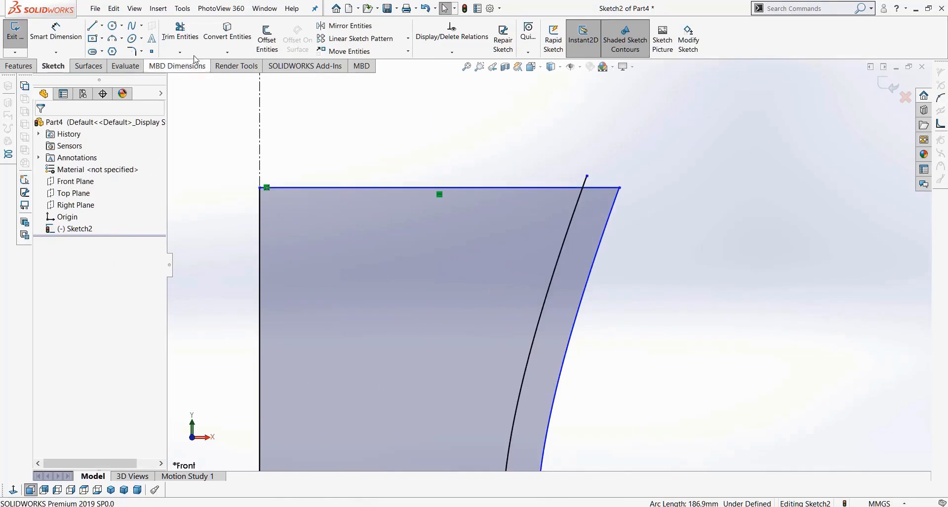
left_click(180, 32)
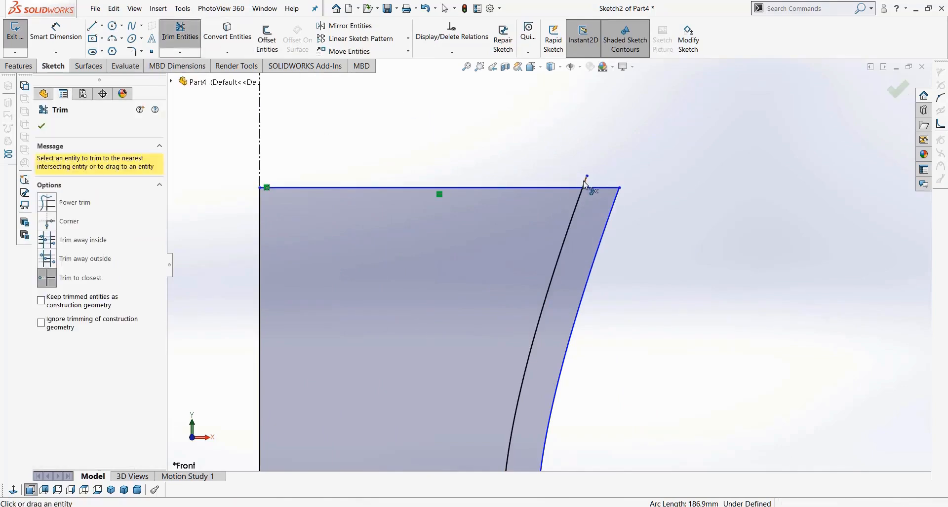
left_click(561, 189)
scroll(523, 281, "up", 5)
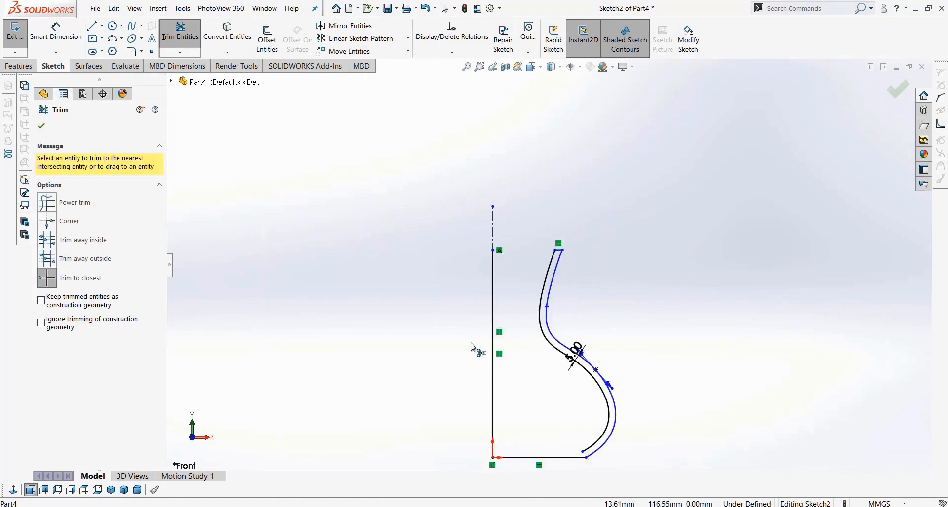
- Draw a horizontal inner floor line from the offset curve's lower end to the profile's vertical line on the axis
scroll(575, 425, "down", 2)
key("l")
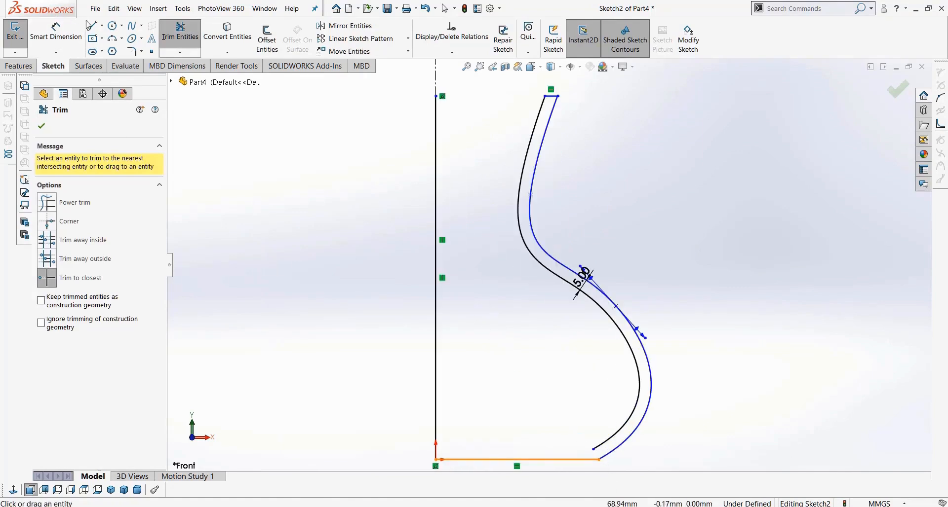
scroll(566, 459, "down", 2)
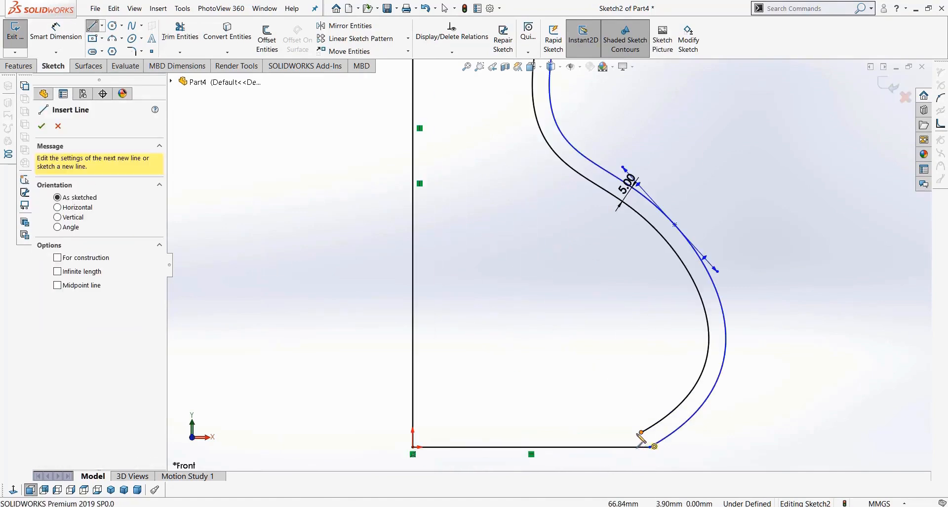
left_click(640, 433)
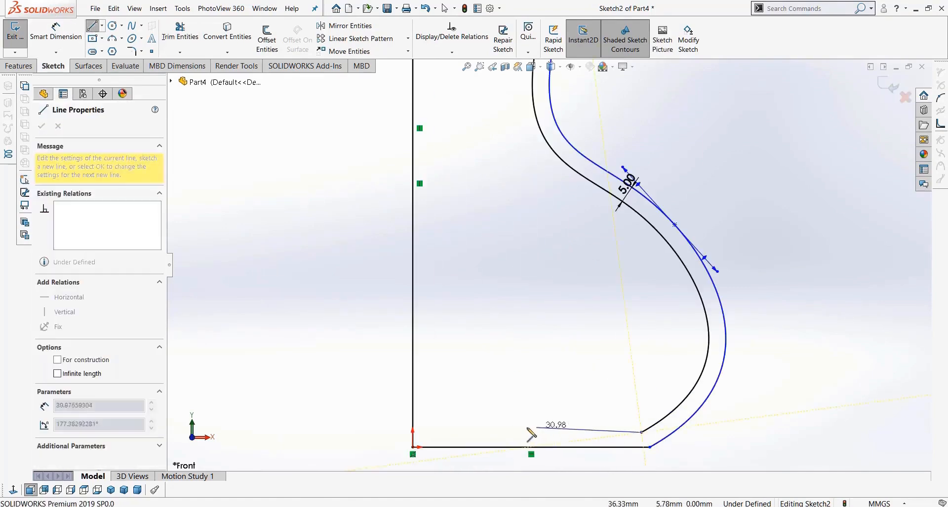
left_click(413, 432)
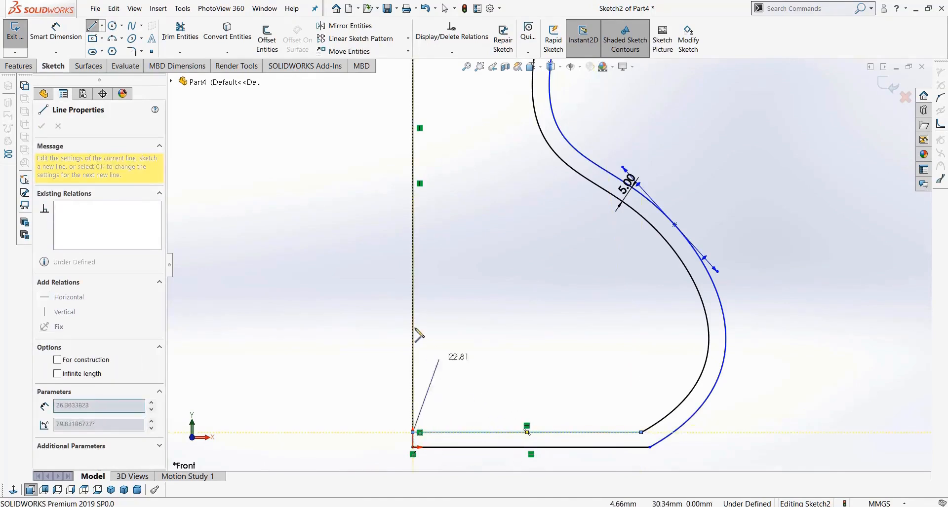
key("Escape")
- Trim away the profile's vertical line above the inner floor line, keeping only the short segment at the base
scroll(443, 140, "up", 1)
left_click(180, 31)
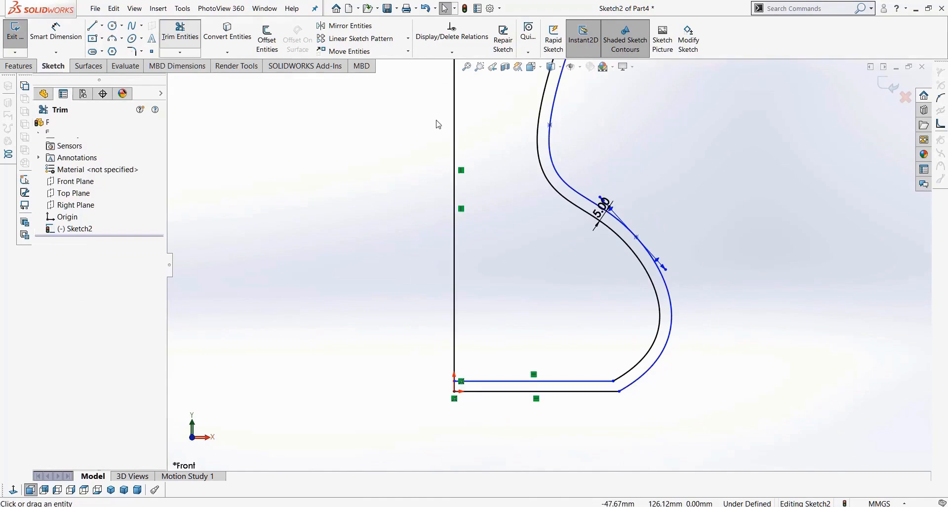
left_click(454, 132)
scroll(474, 346, "down", 3)
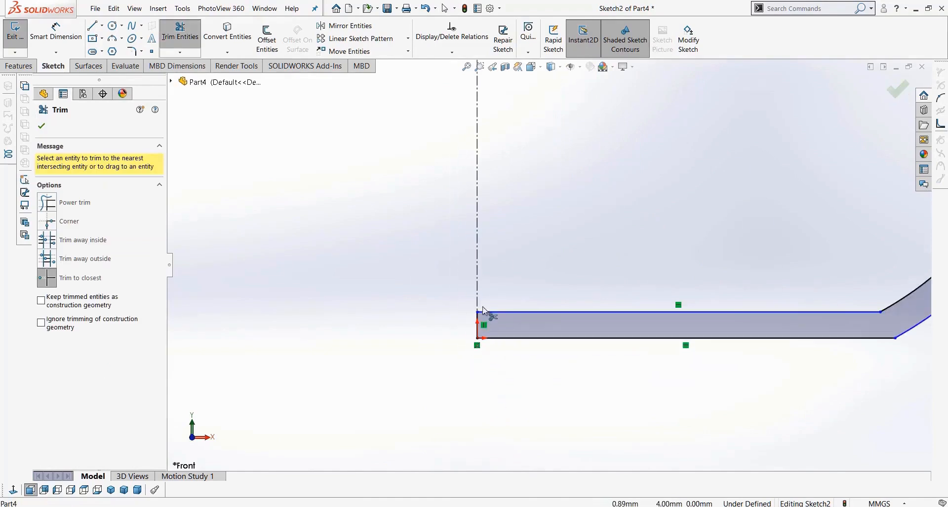
scroll(550, 262, "up", 5)
scroll(568, 143, "down", 8)
scroll(567, 232, "up", 7)
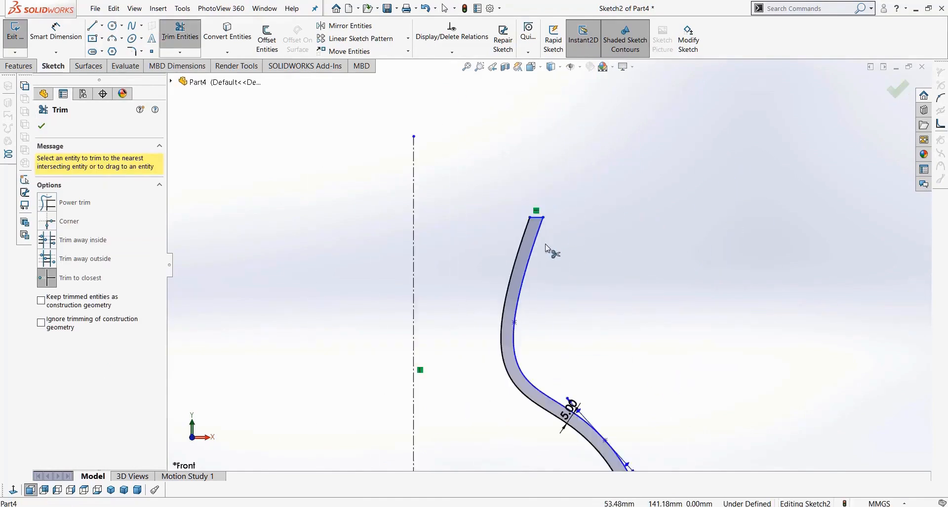
- Revolve the thin closed wall profile 360° around the centerline to form the hollow vase
left_click(19, 65)
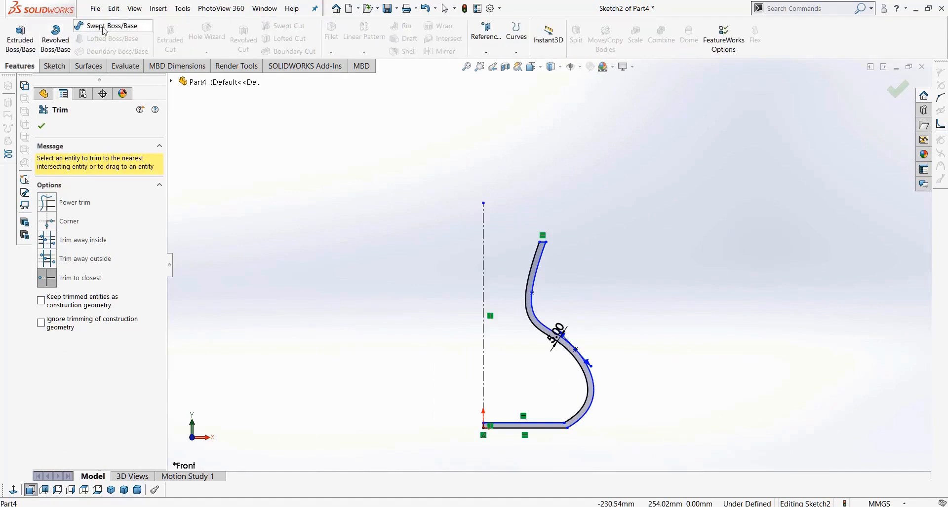
left_click(56, 39)
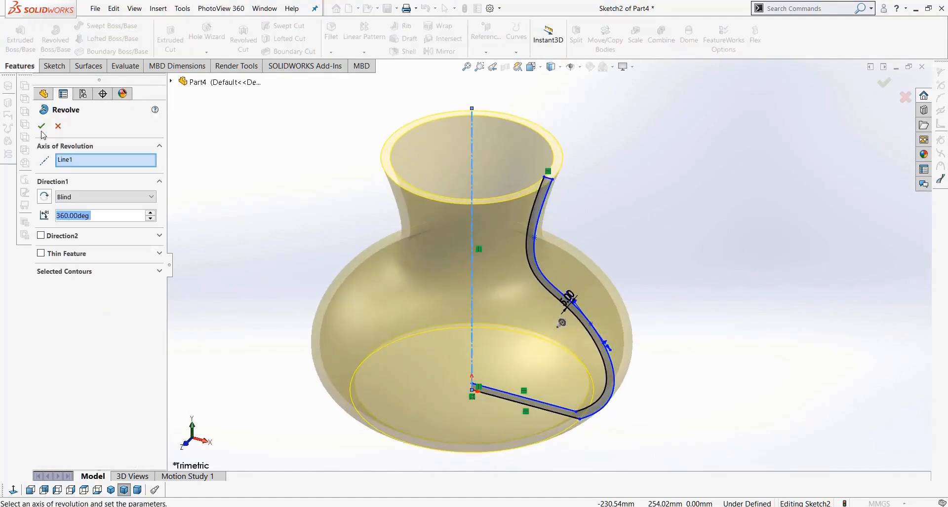
left_click(42, 126)
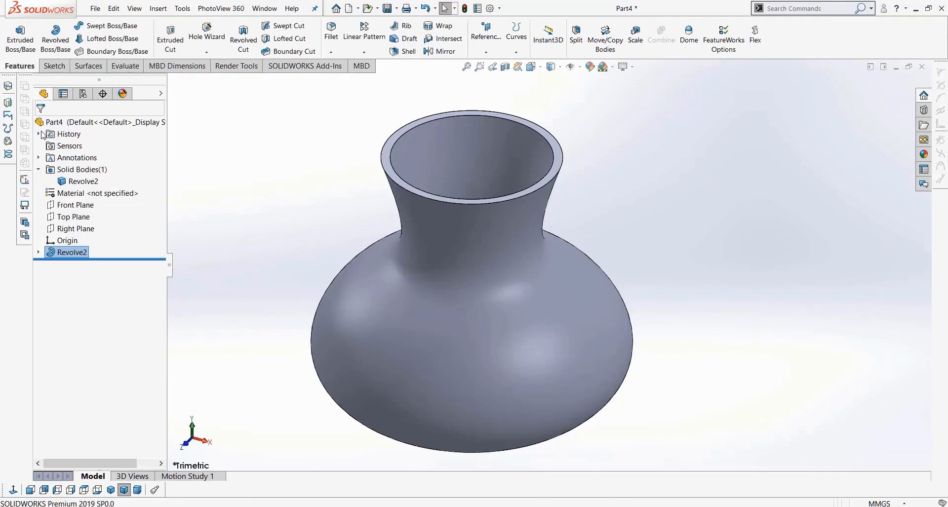
middle_click_drag(290, 207, 297, 278)
middle_click_drag(307, 231, 309, 230)
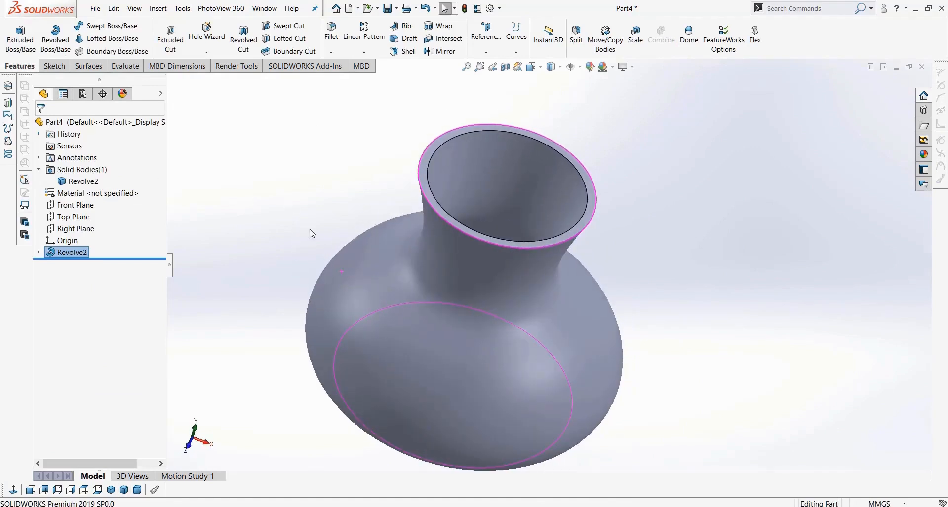
left_click(408, 51)
middle_click_drag(358, 267, 347, 191)
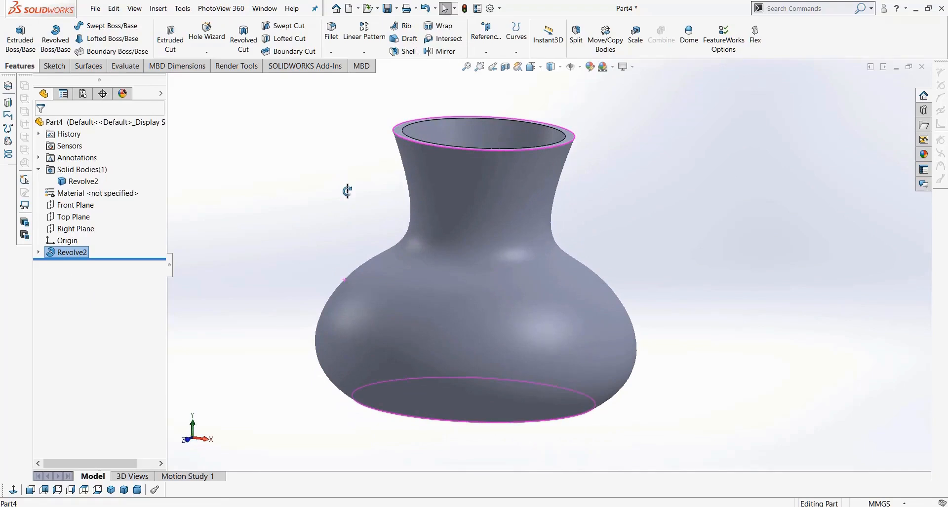
- Start a new sketch on the Front Plane and view it straight on
left_click(86, 211)
left_click(53, 66)
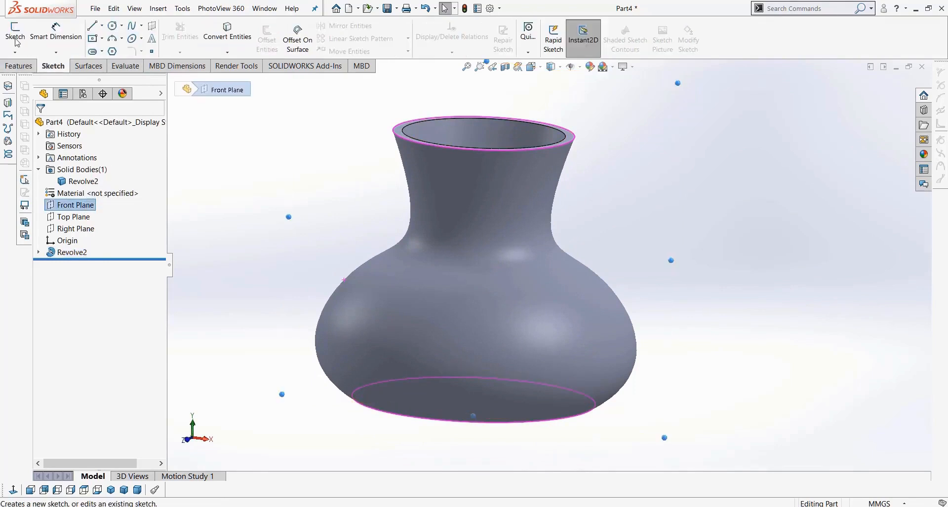
left_click(15, 37)
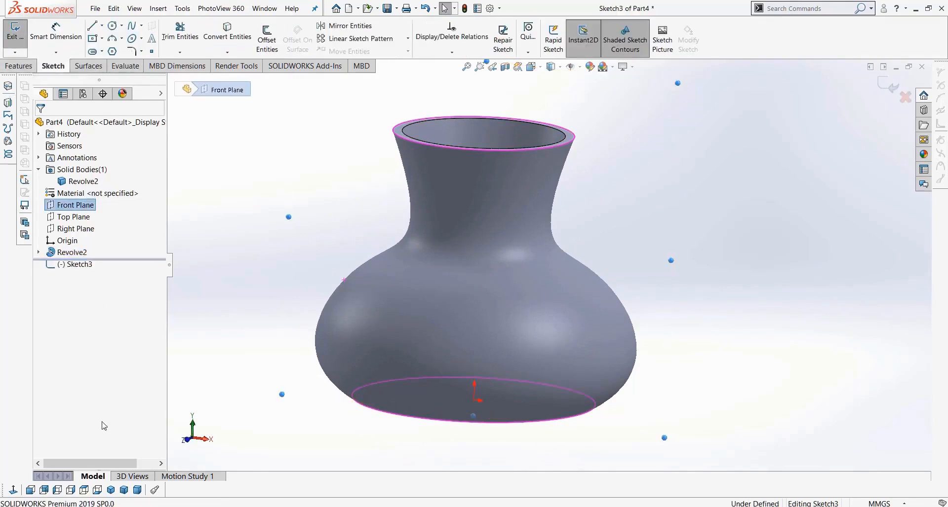
left_click(15, 491)
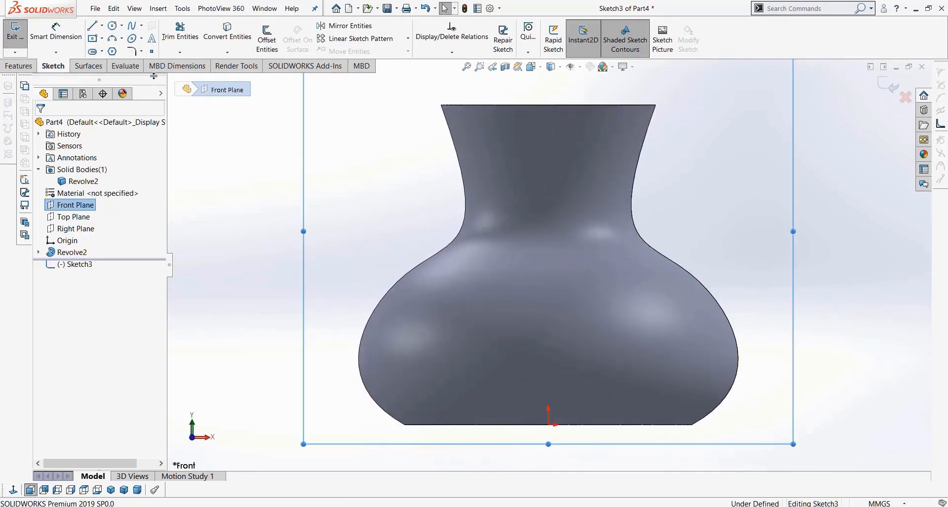
- Display the vase with hidden lines visible and sketch a small circle overlapping the neck wall without reaching the cavity
left_click(113, 26)
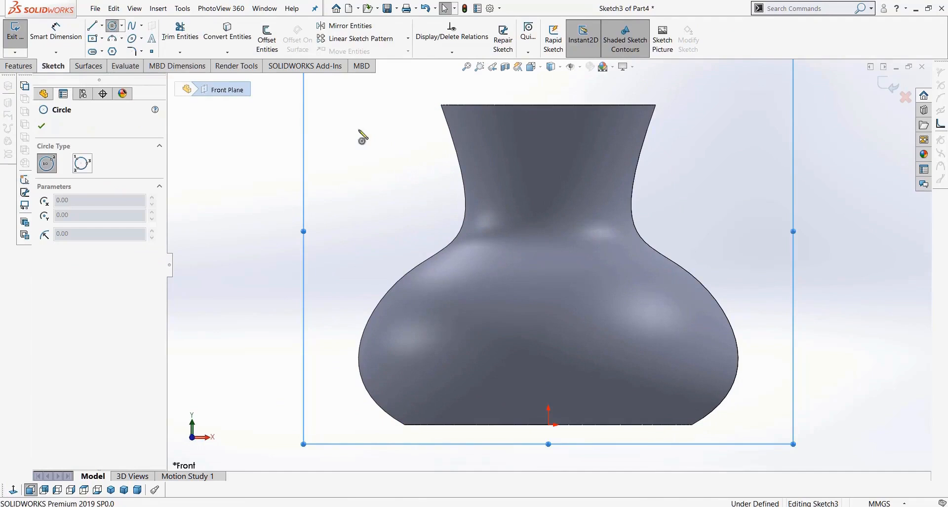
scroll(666, 226, "down", 3)
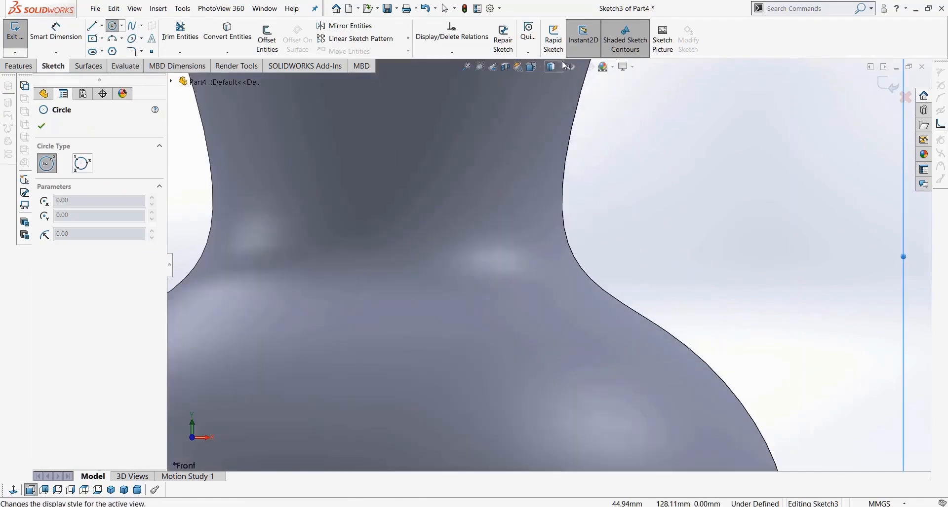
left_click(538, 68)
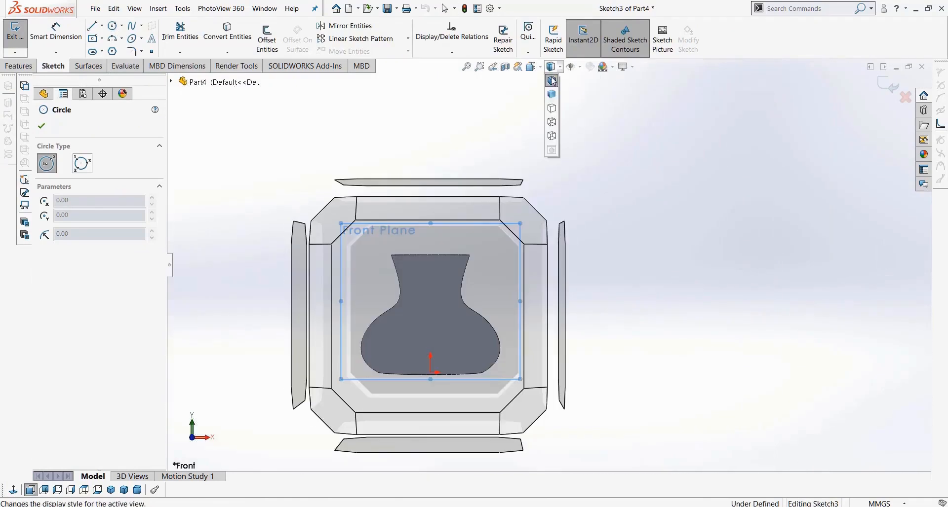
scroll(514, 279, "down", 5)
scroll(608, 229, "up", 5)
scroll(546, 156, "down", 3)
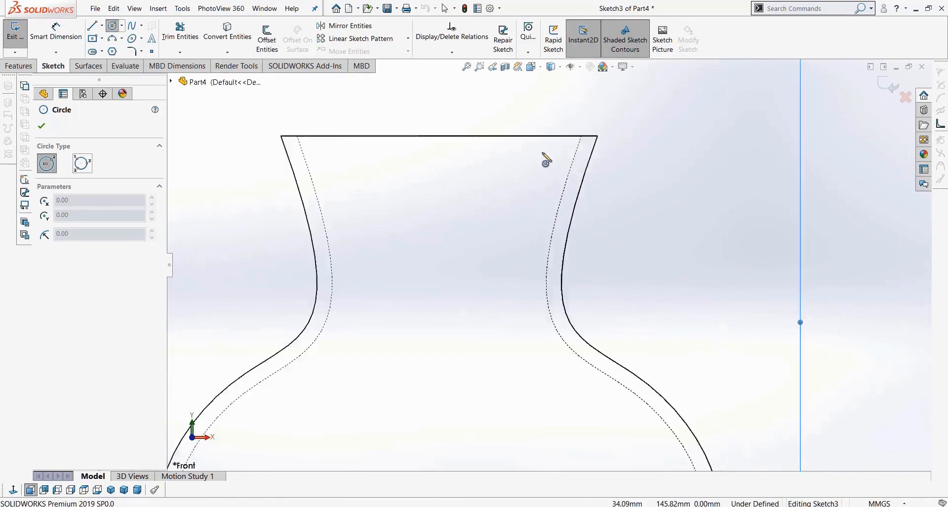
left_click(594, 251)
left_click(574, 269)
- Sketch a closed zigzag line profile outside the vase's belly, with its three inner points ending within the wall thickness
scroll(612, 341, "up", 3)
left_click(92, 25)
scroll(612, 340, "down", 3)
left_click(687, 356)
left_click(601, 337)
left_click(628, 296)
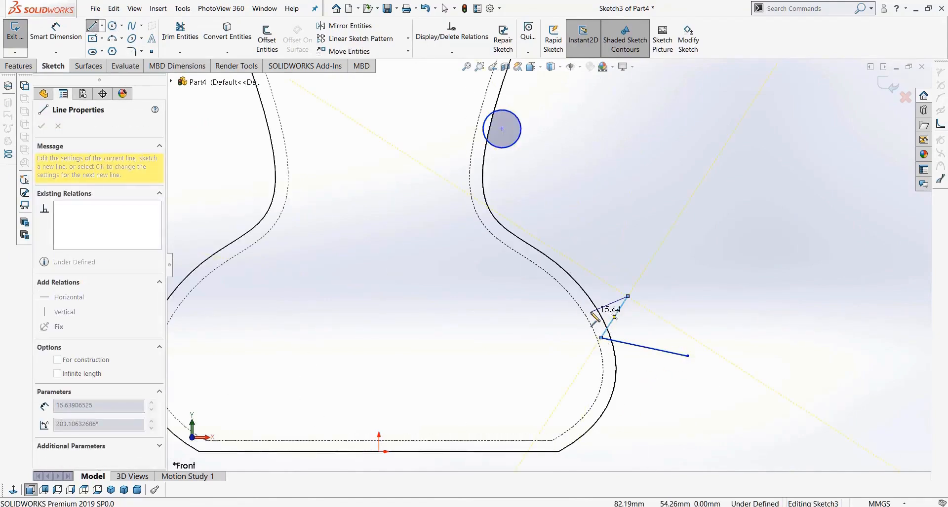
left_click(591, 311)
left_click(571, 290)
left_click(588, 202)
left_click(716, 316)
left_click(688, 357)
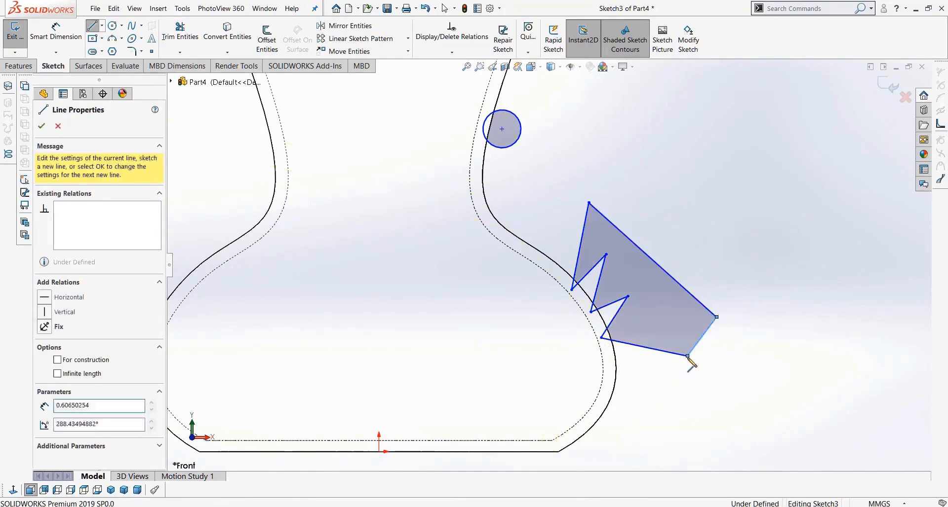
scroll(625, 328, "down", 3)
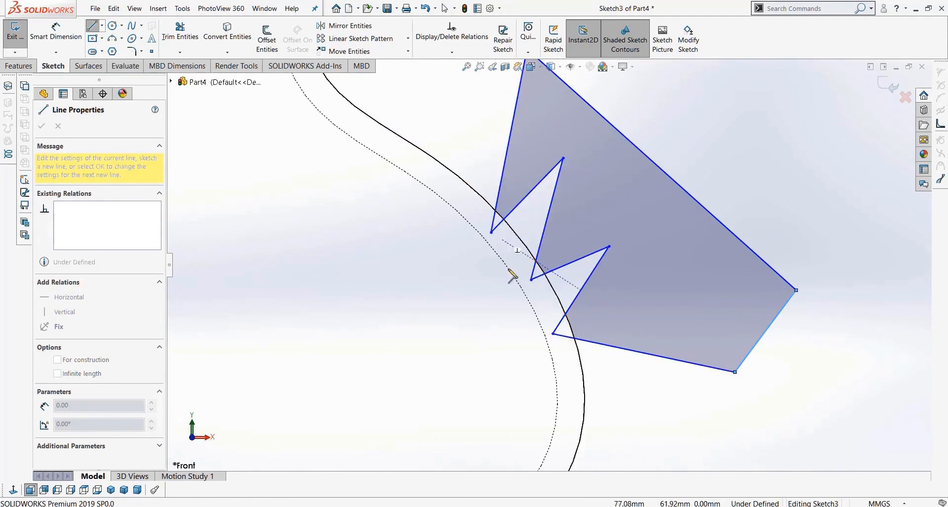
scroll(516, 279, "up", 5)
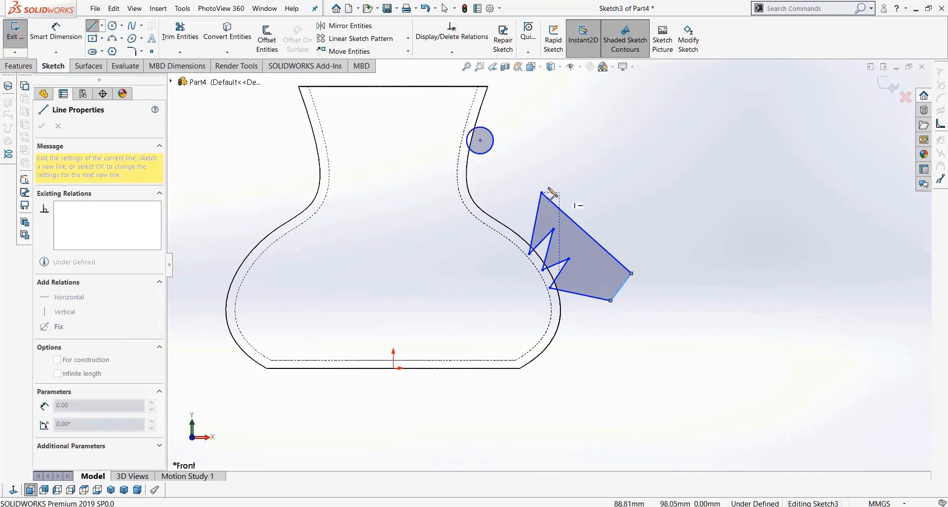
- Draw a vertical centerline about 190 mm long from the origin up past the vase's rim
left_click(101, 26)
left_click(119, 44)
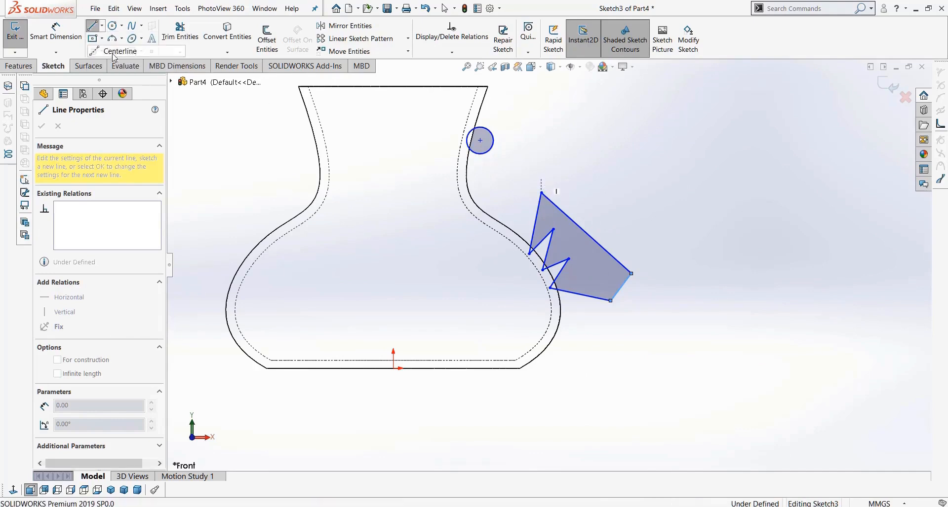
left_click(393, 368)
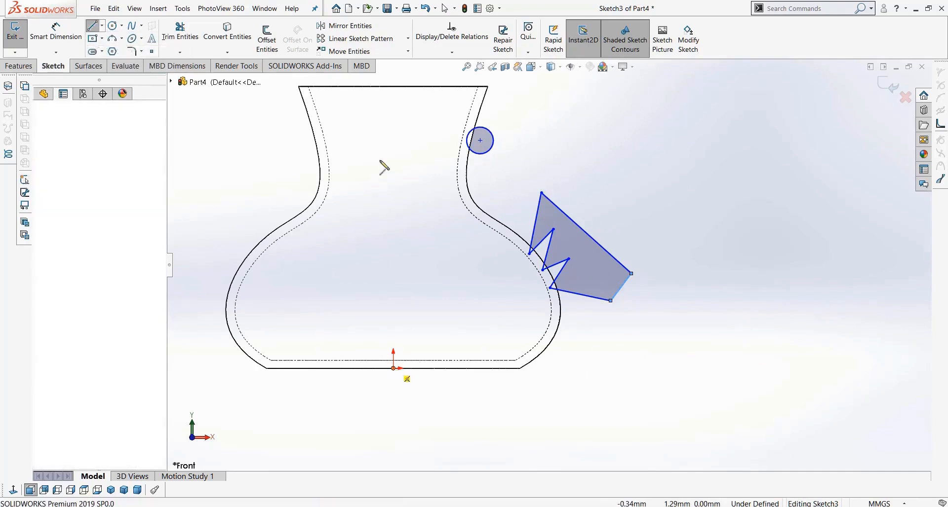
scroll(383, 165, "up", 3)
left_click(441, 98)
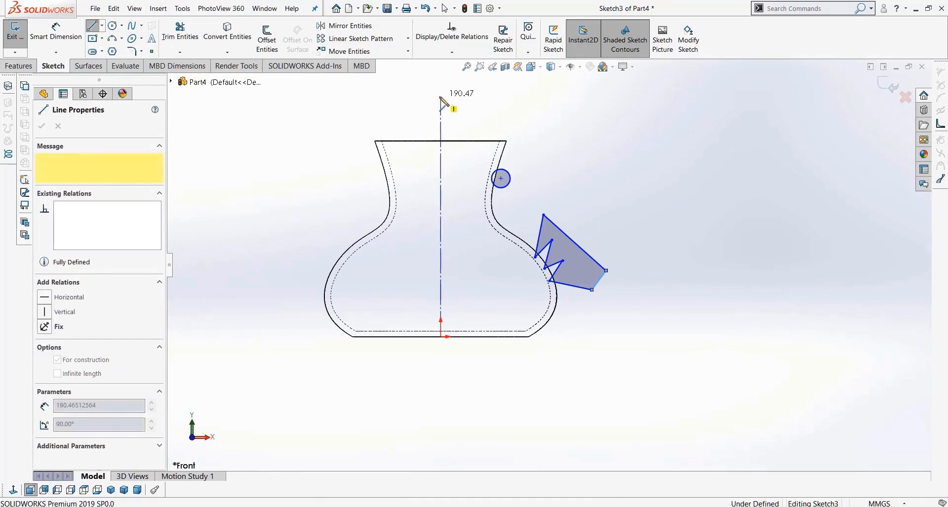
key("Escape")
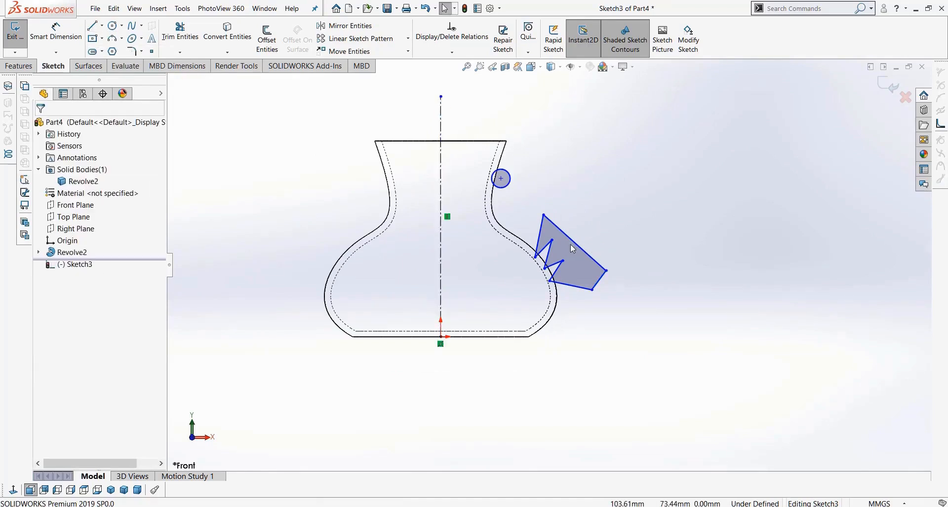
- Restore the shaded display with edges and revolve the circle and zigzag profiles 360° around the centerline, merged with the vase
scroll(570, 245, "down", 3)
scroll(548, 246, "up", 3)
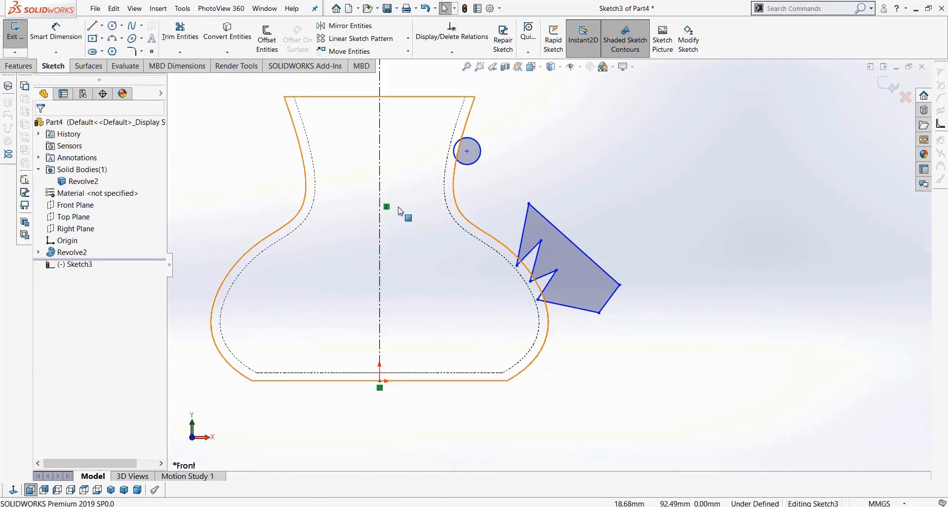
left_click(556, 69)
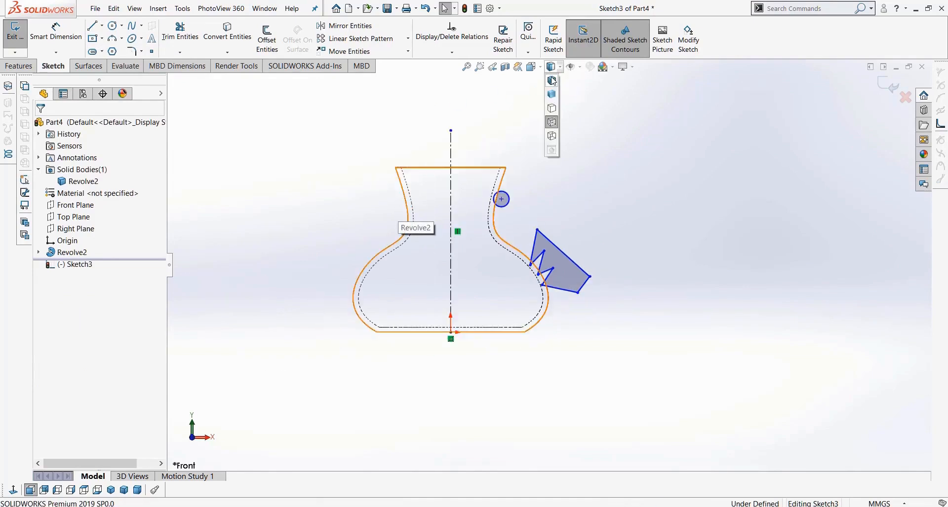
left_click(551, 82)
middle_click_drag(632, 173, 565, 182)
left_click(19, 66)
left_click(55, 37)
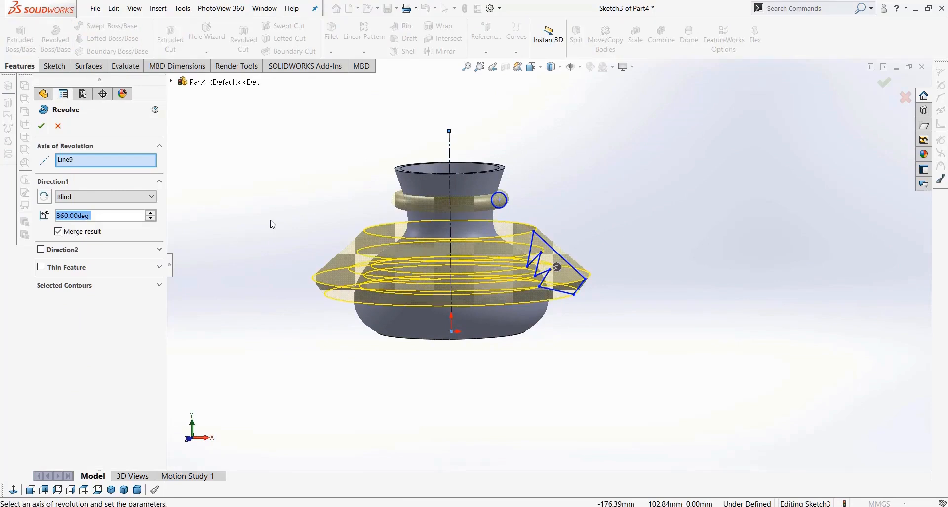
left_click(42, 126)
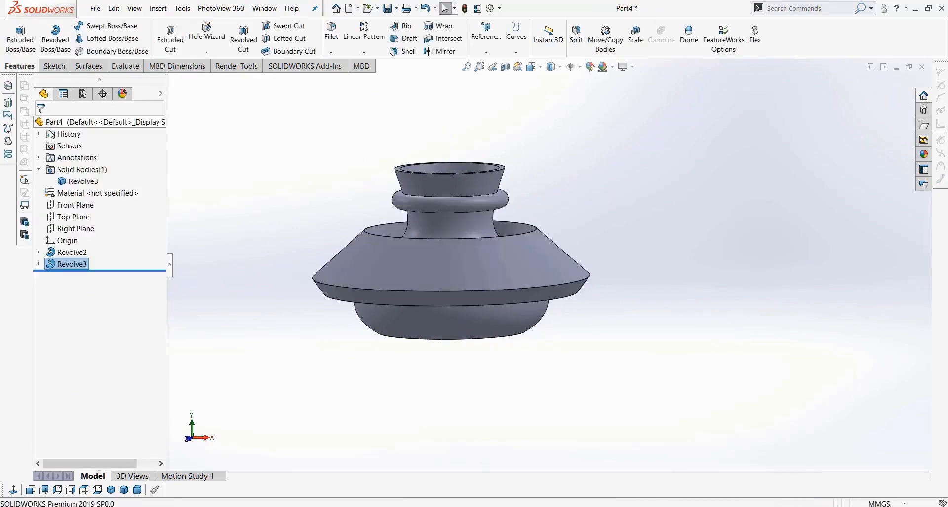
- Delete the revolve feature built from the circle and zigzag profiles, keeping its sketch
key("Delete")
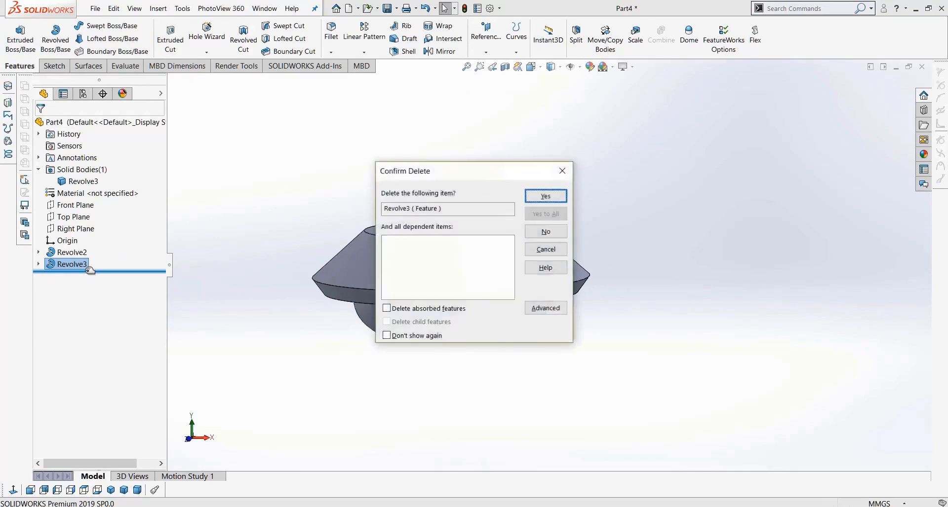
key("Return")
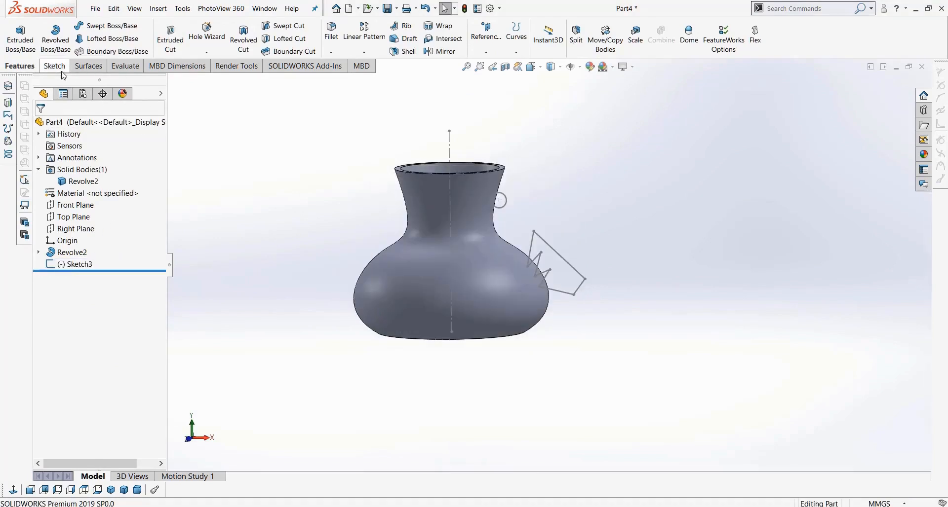
left_click(82, 264)
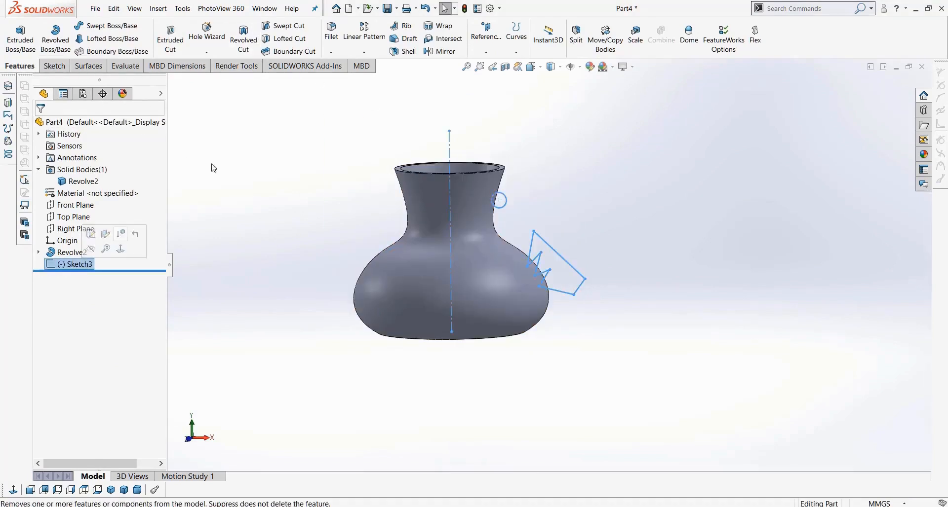
left_click(232, 200)
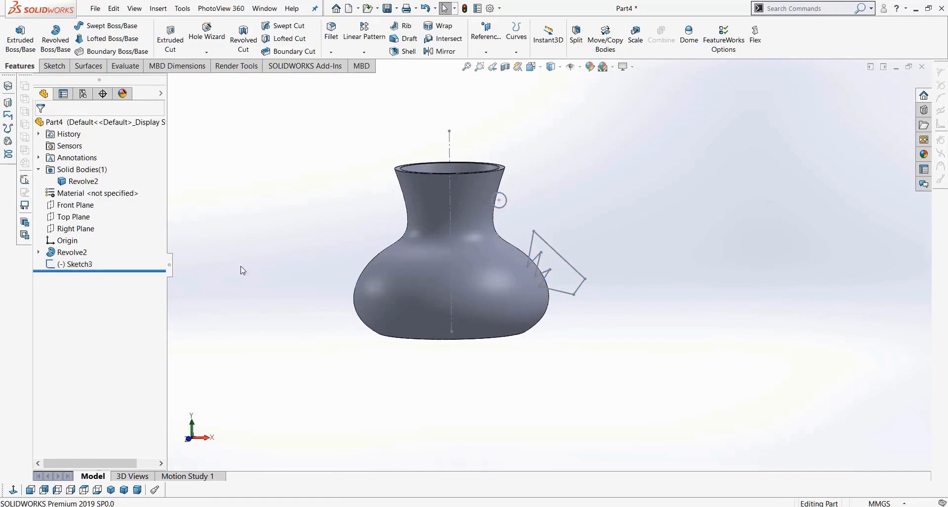
left_click(75, 267)
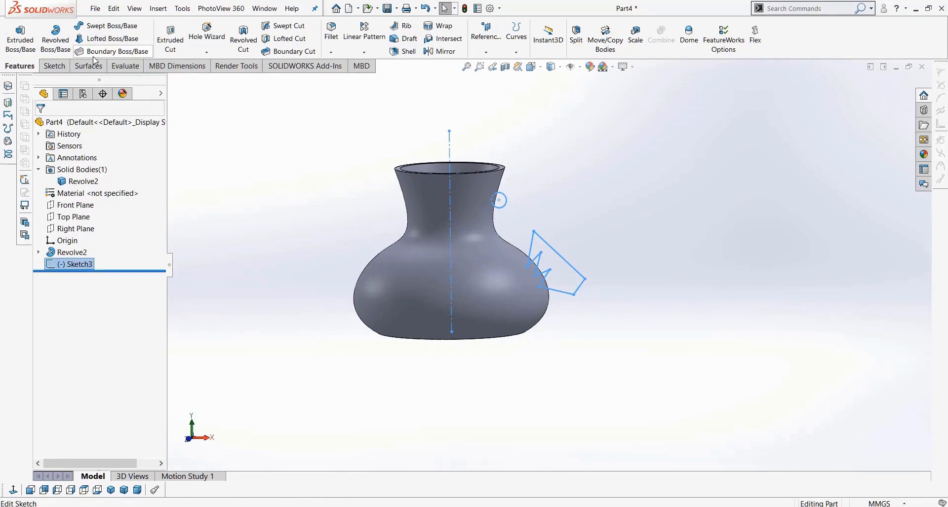
left_click(233, 148)
left_click(250, 30)
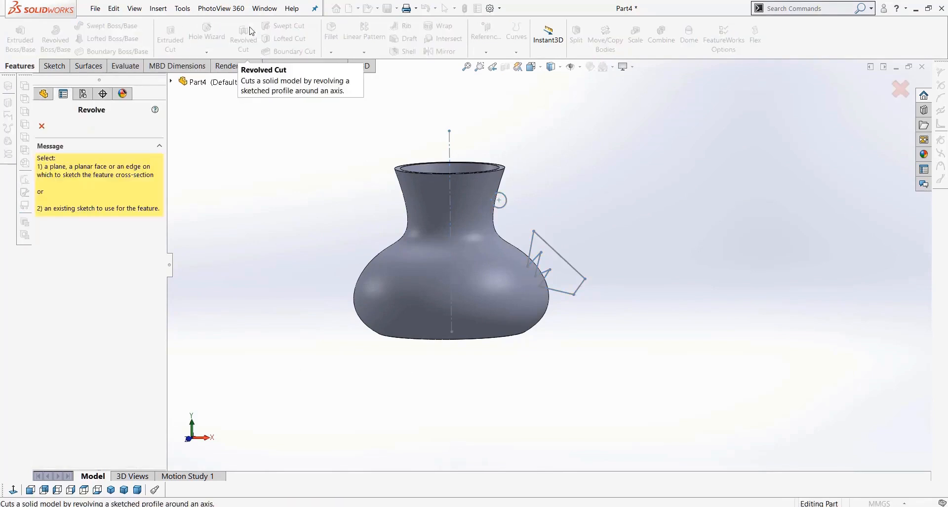
left_click(41, 129)
- Cut the vase with a 360° Revolved Cut of the circle and zigzag sketch around its centerline
left_click(69, 264)
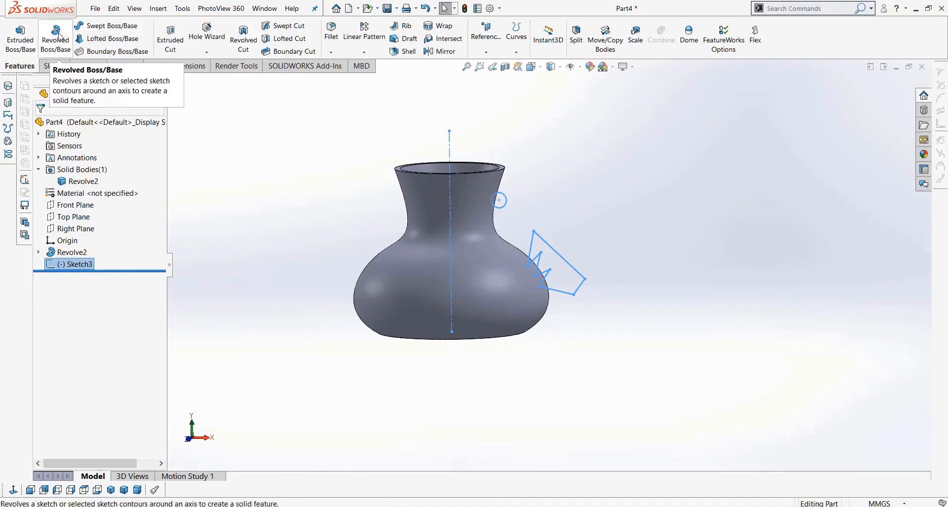
left_click(244, 42)
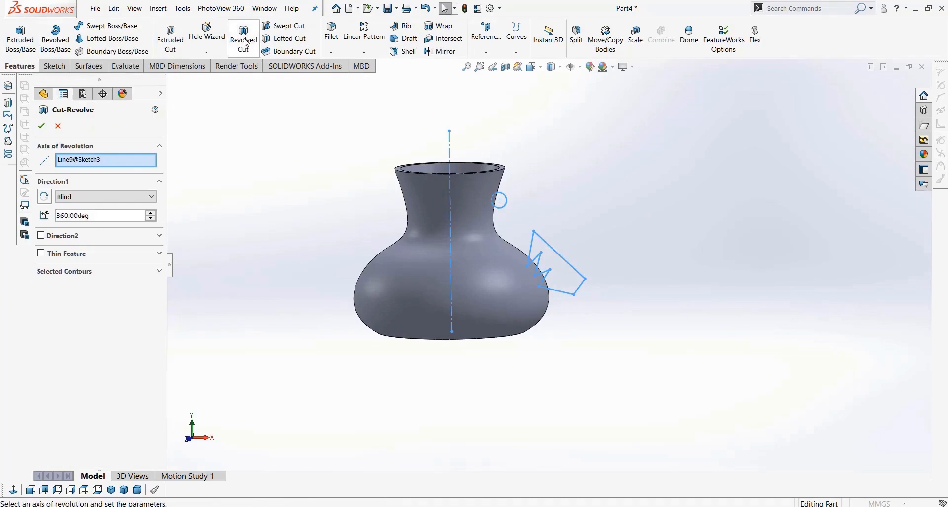
left_click(41, 126)
middle_click_drag(590, 345, 613, 347)
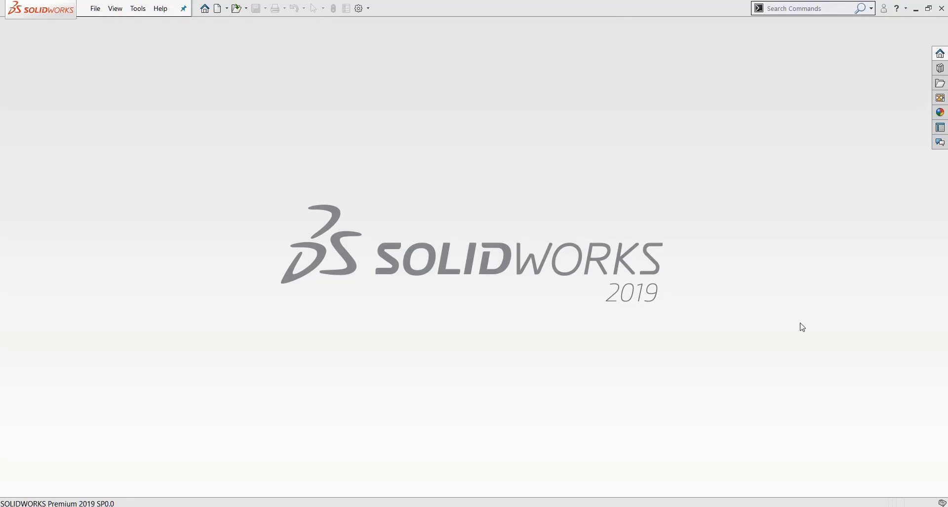
- Create a new part document and start a sketch on the Front Plane
left_click(95, 11)
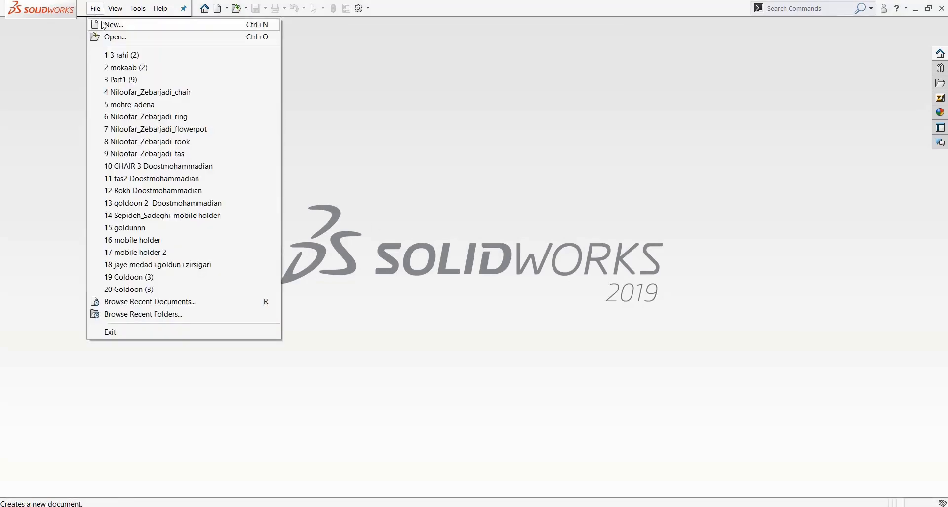
left_click(105, 25)
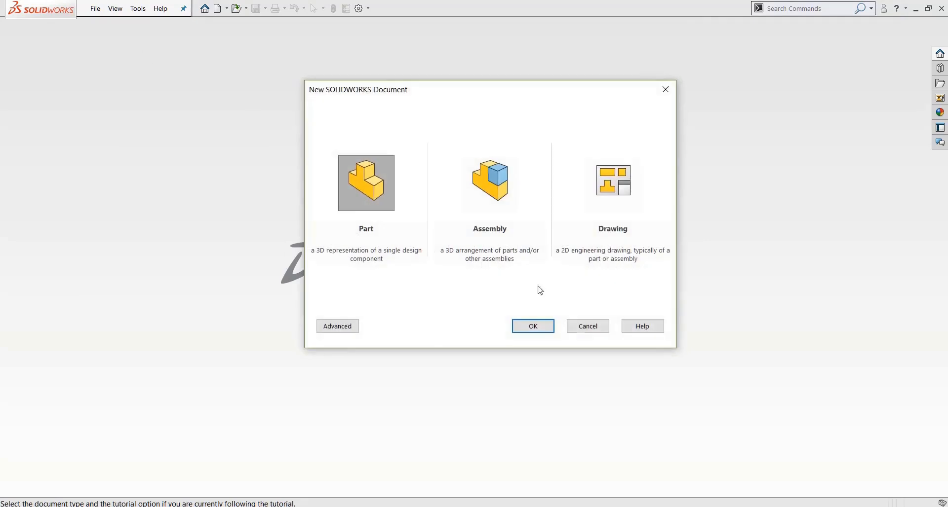
left_click(551, 324)
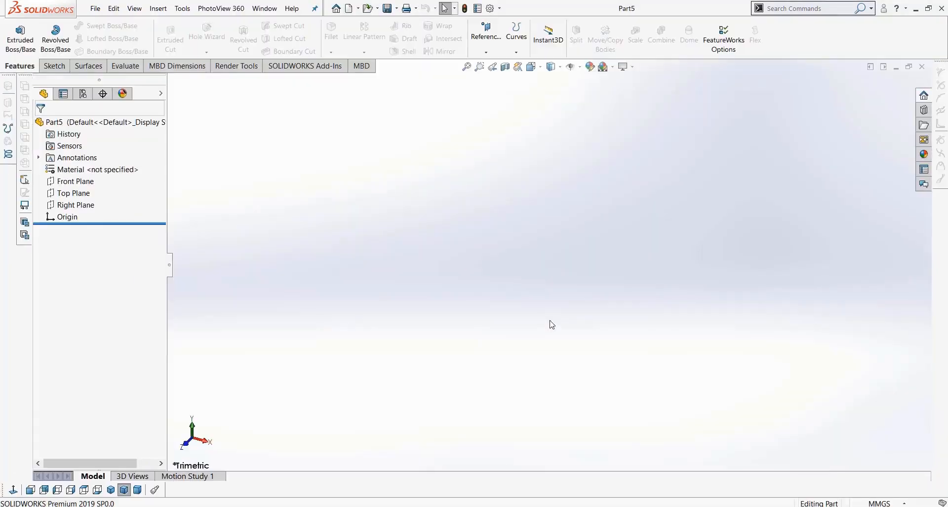
left_click(74, 182)
left_click(54, 67)
left_click(15, 31)
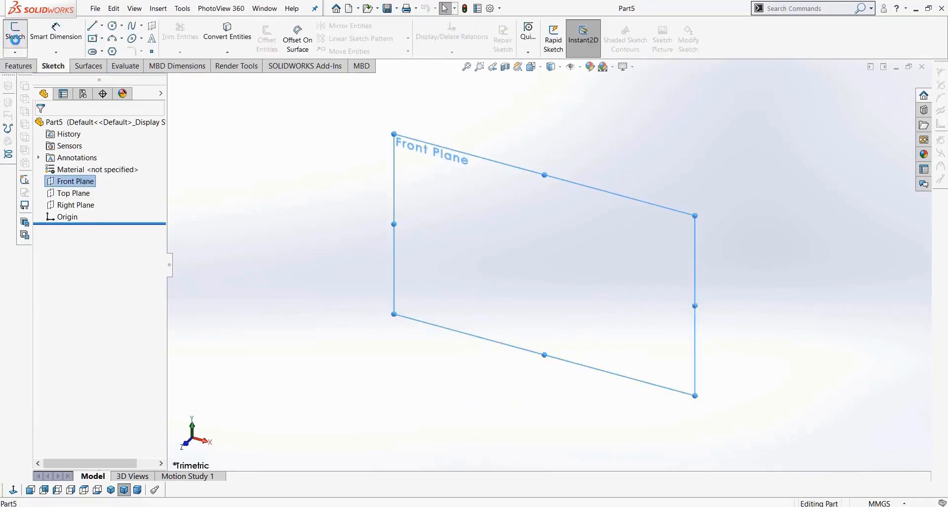
- Draw a vertical centerline upward from the origin
left_click(102, 25)
left_click(117, 51)
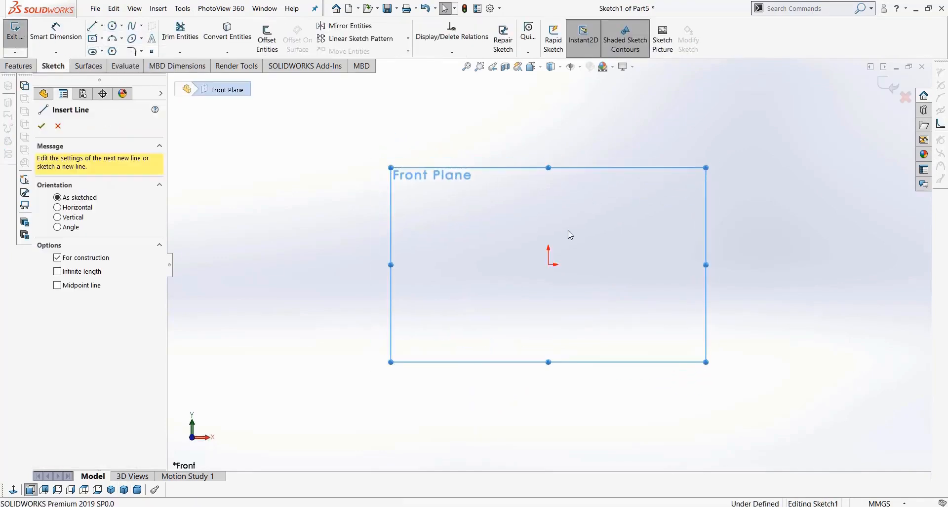
left_click(548, 265)
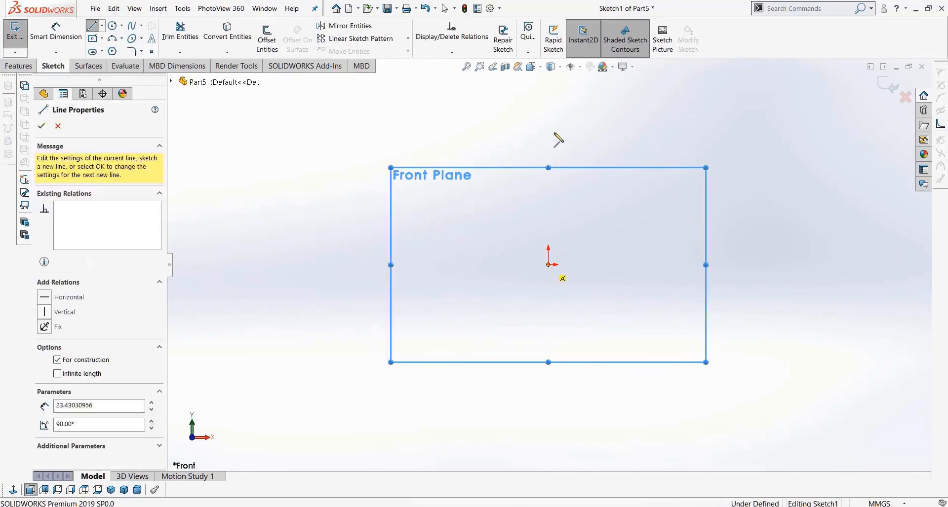
left_click(548, 106)
key("Escape")
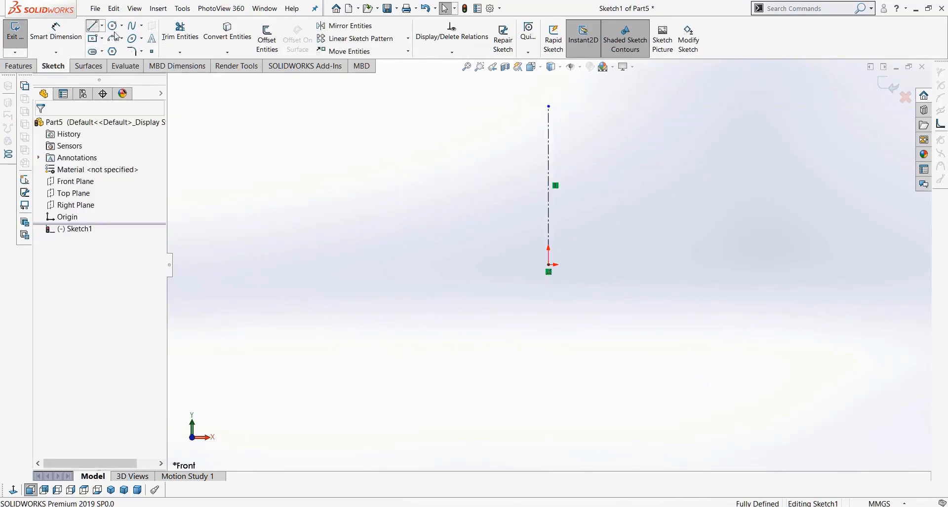
- Draw a horizontal base line about 49 mm long from the origin and a short vertical line up from its outer end
left_click(93, 25)
left_click(548, 265)
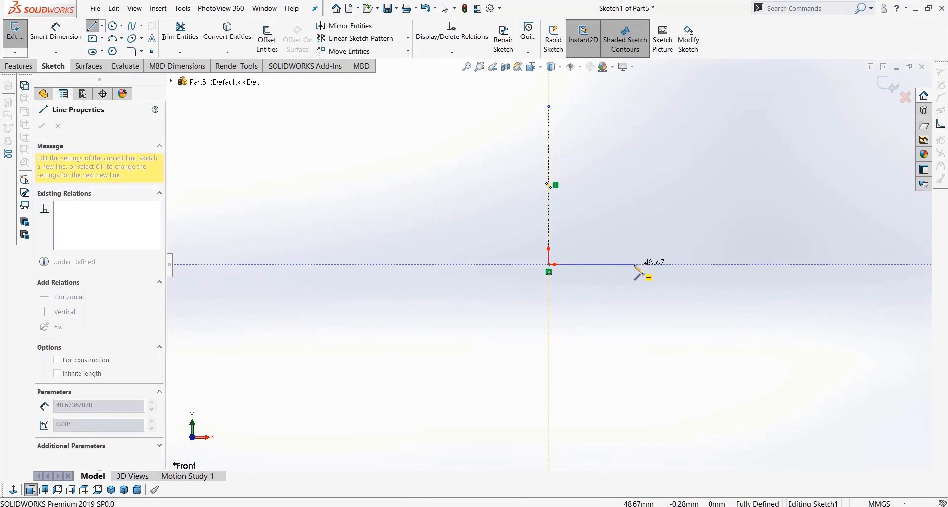
left_click(634, 253)
key("Escape")
key("Escape")
scroll(639, 248, "down", 4)
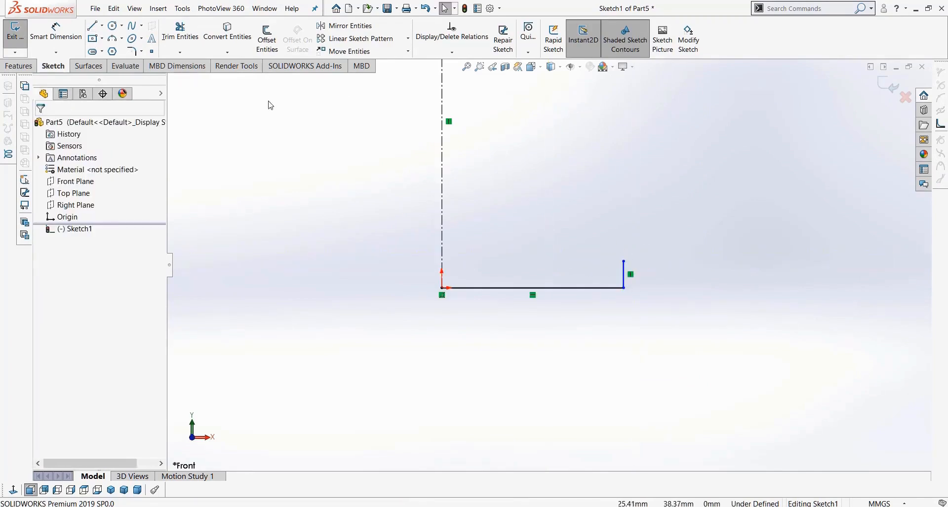
- Sketch a four-point spline from the top of the short vertical line, curving inward and up to a narrow neck near the centerline
left_click(132, 26)
left_click(624, 261)
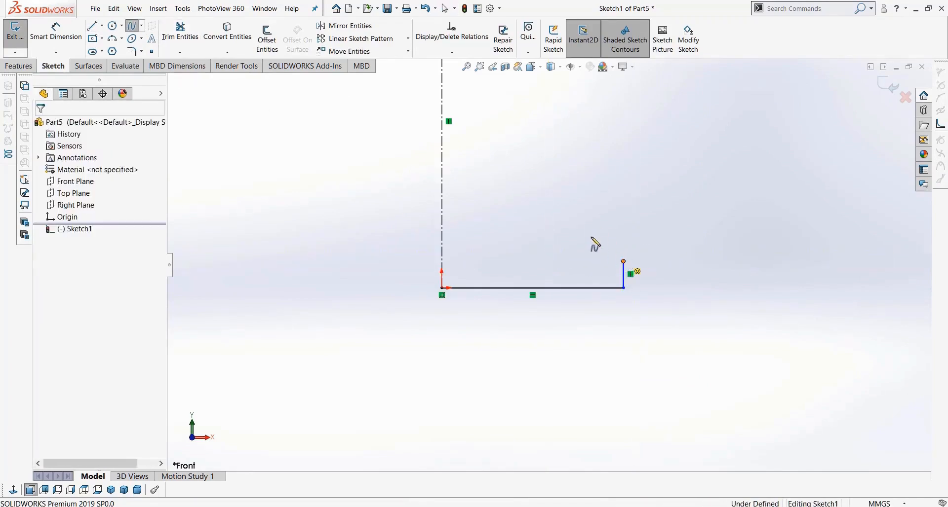
left_click(552, 210)
scroll(508, 153, "up", 1)
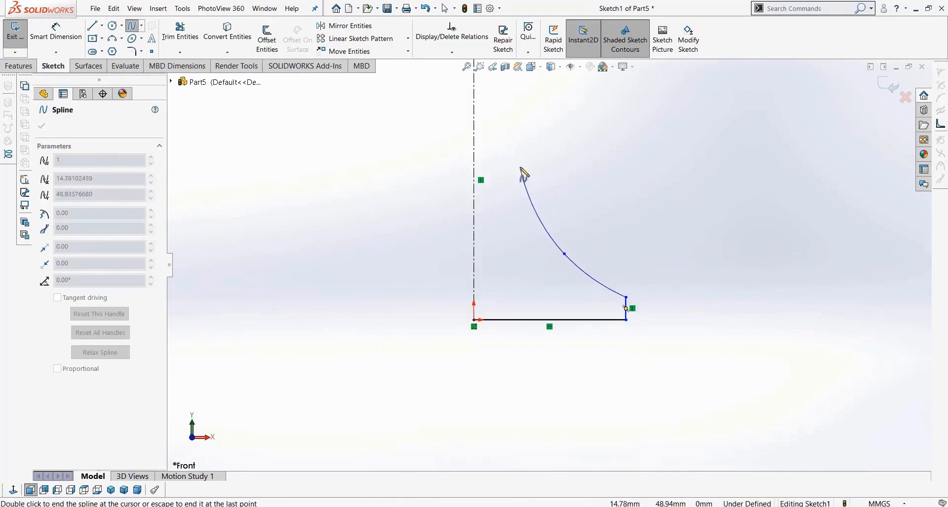
left_click(513, 162)
double_click(510, 91)
scroll(568, 144, "up", 1)
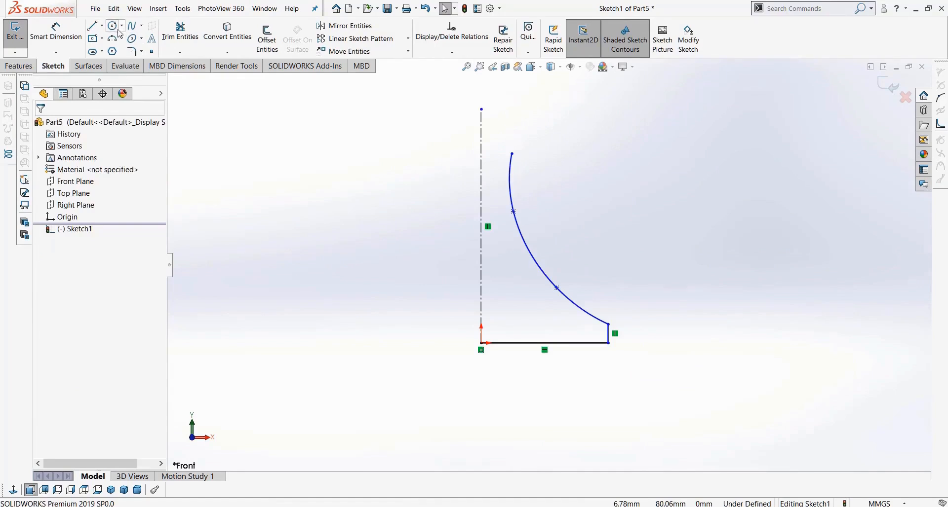
- Draw a circle about 17.4 mm in radius centered on the centerline, passing through the spline's upper end
left_click(481, 110)
key("Escape")
left_click(112, 25)
left_click(481, 120)
left_click(526, 165)
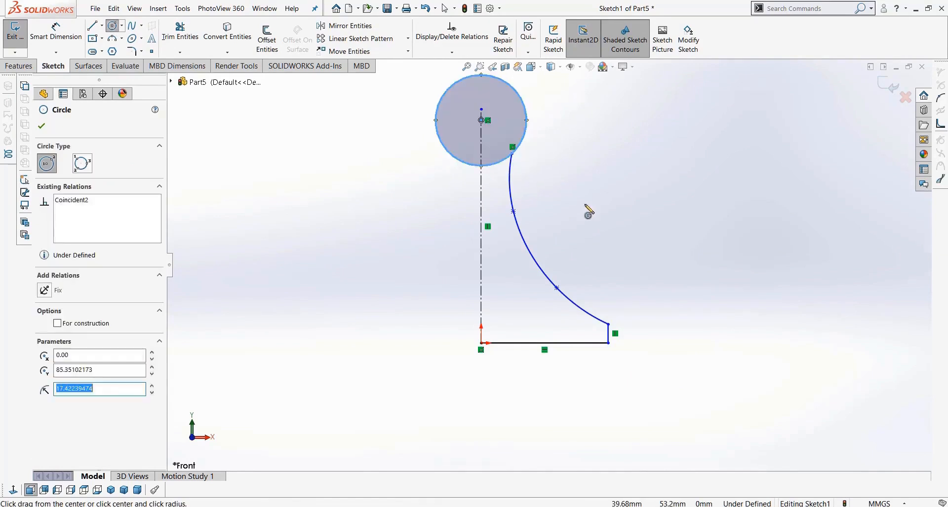
key("Escape")
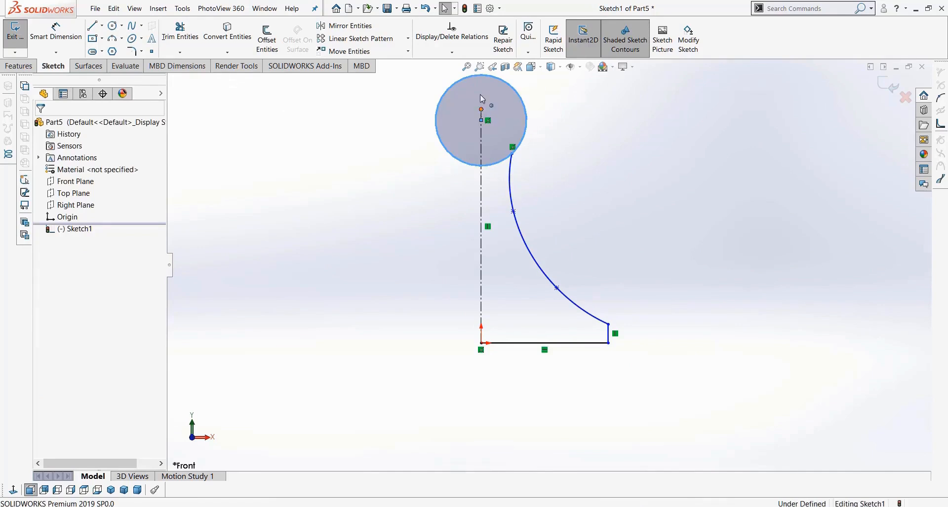
- Extend the centerline to about 107 mm, above the circle, and trim the circle to the outer arc between the centerline and the spline's end
left_click(481, 120)
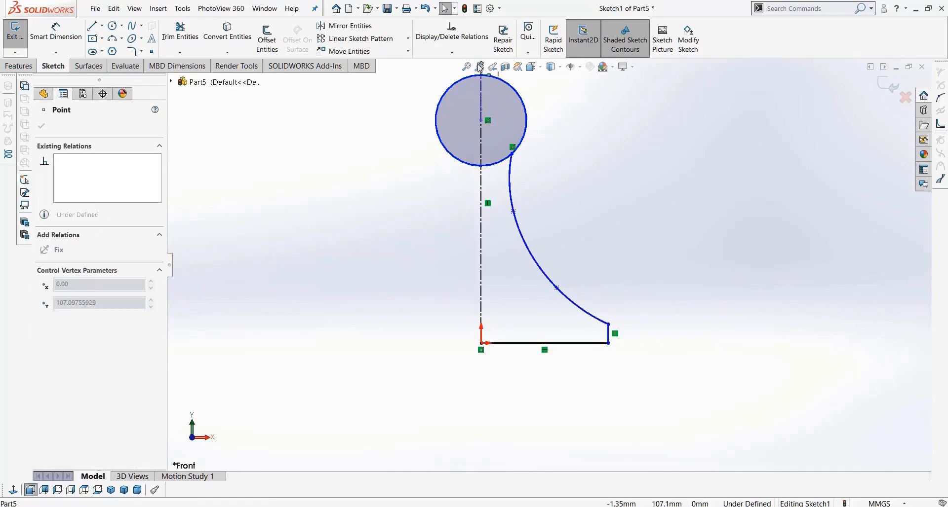
left_click(181, 30)
left_click(456, 85)
left_click(501, 158)
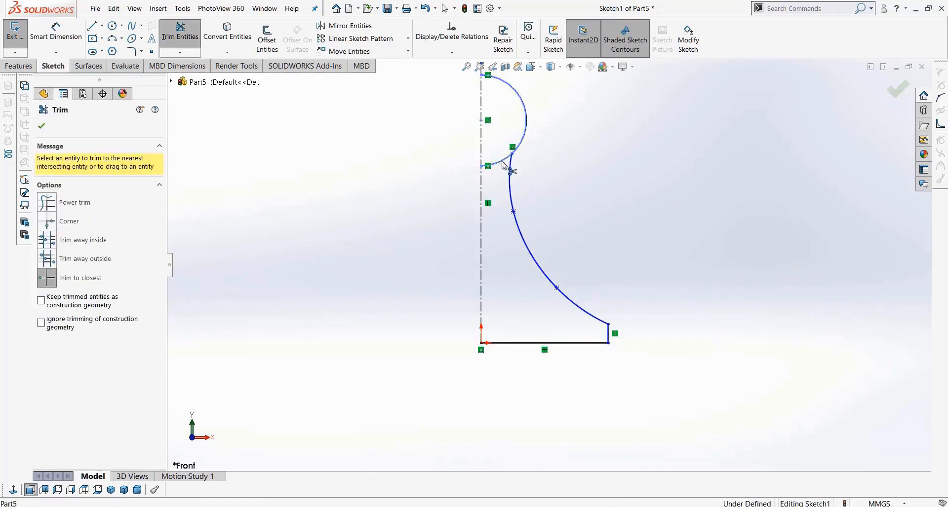
scroll(558, 167, "up", 2)
key("Escape")
scroll(538, 184, "down", 3)
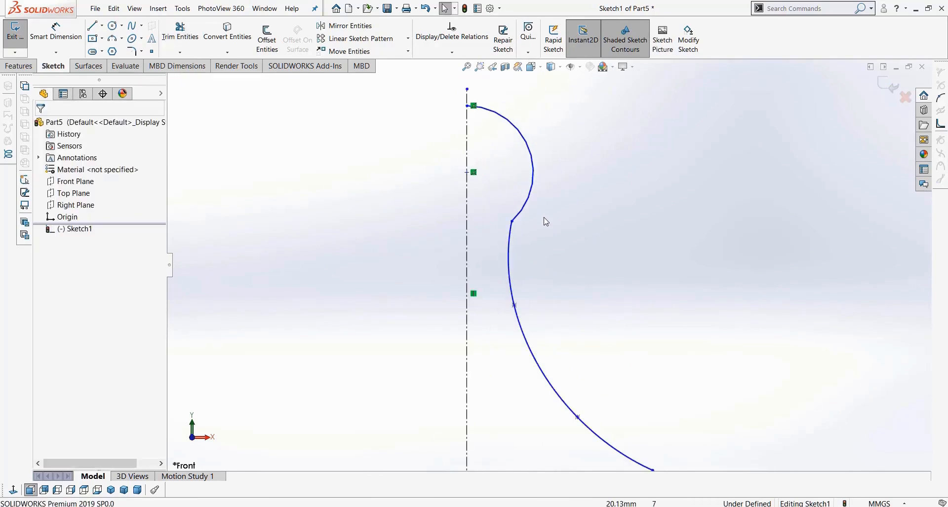
- Draw a circle about 3.5 mm in radius where arc and spline meet, plus two adjacent circles on the lower spline, the upper about 4.2 mm in radius
left_click(112, 26)
left_click_drag(512, 221, 519, 232)
scroll(563, 371, "up", 3)
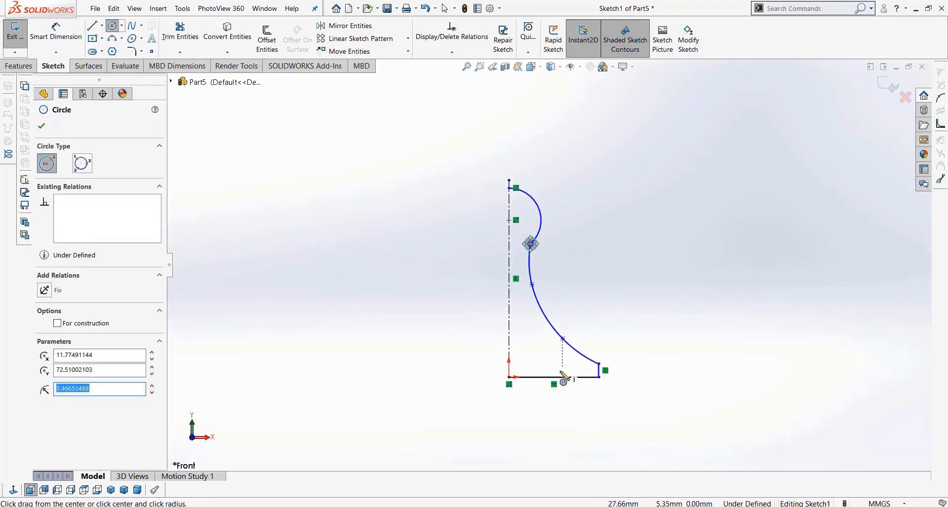
mouse_move(581, 326)
left_mouse_down()
mouse_move(590, 327)
mouse_move(572, 320)
left_mouse_up()
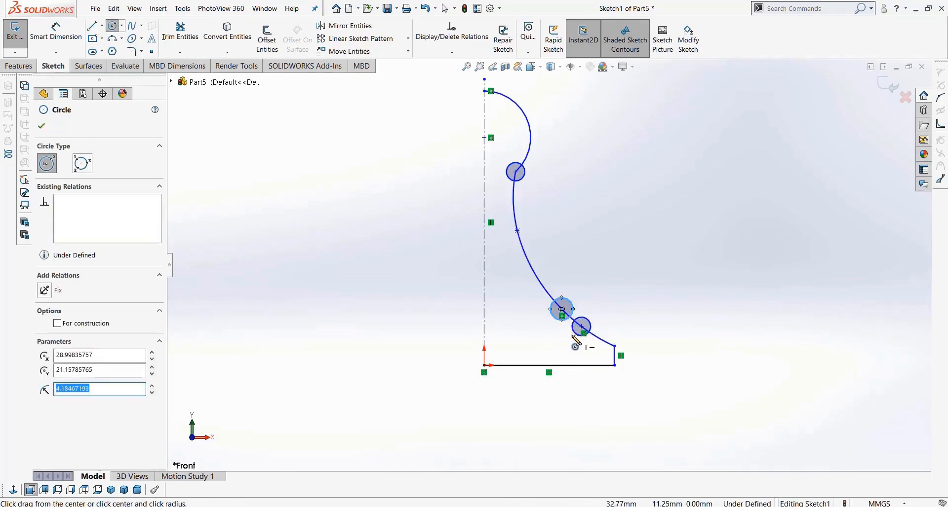
- Draw two flat horizontal rectangles across the spline above the lower circles, the lower one wider and thicker
left_click(91, 27)
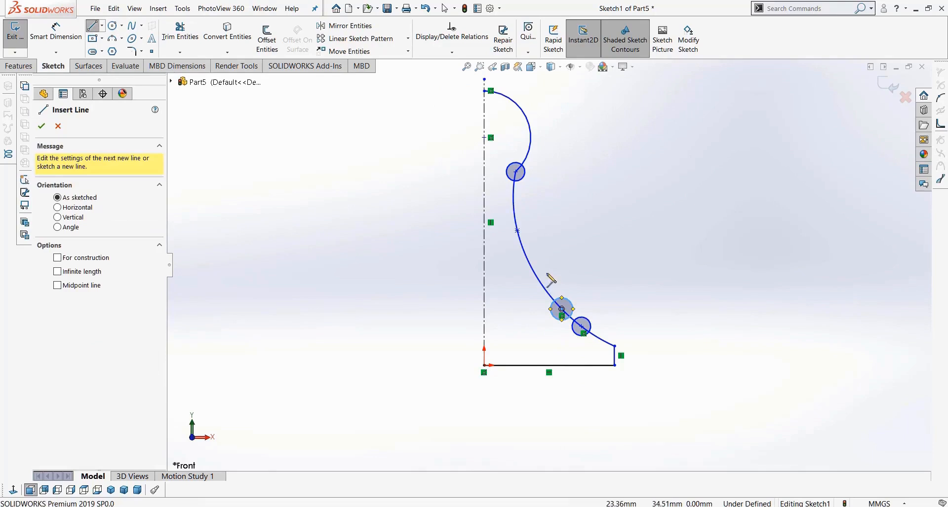
left_click(102, 40)
left_click(119, 57)
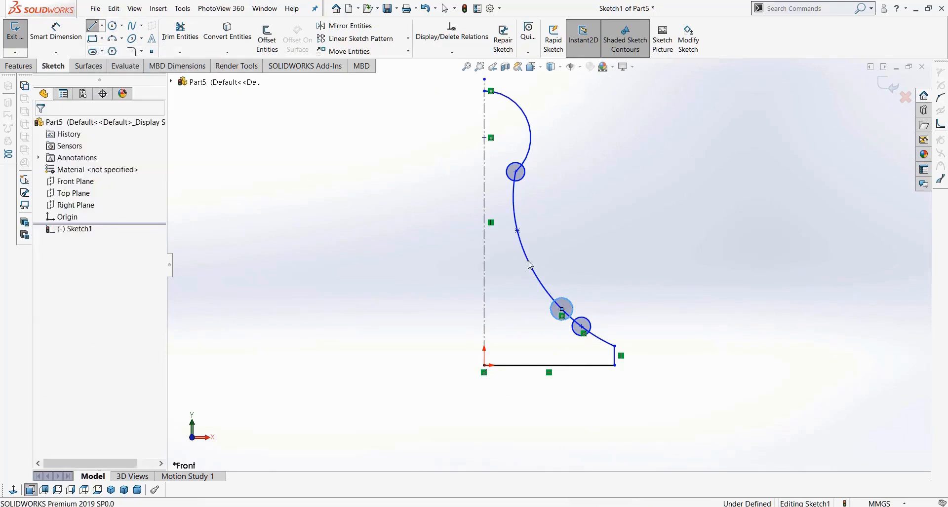
left_click(511, 261)
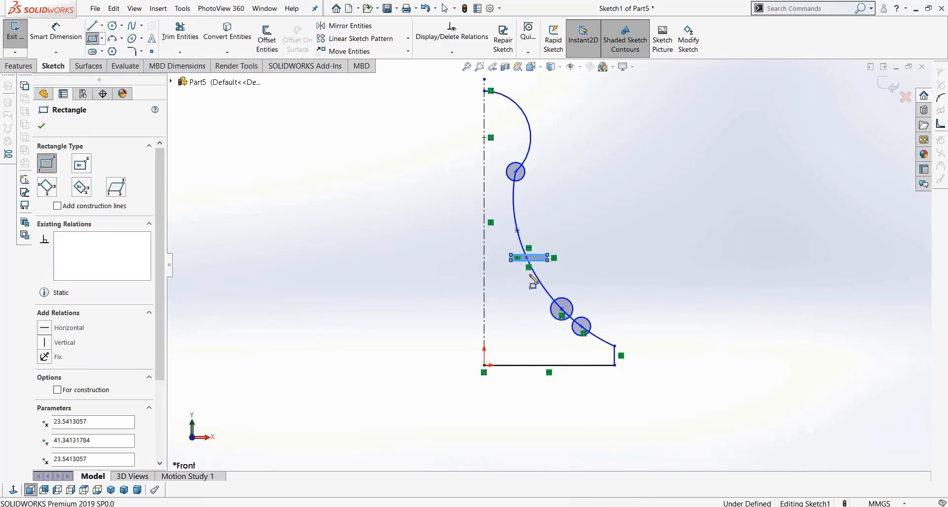
left_click(562, 269)
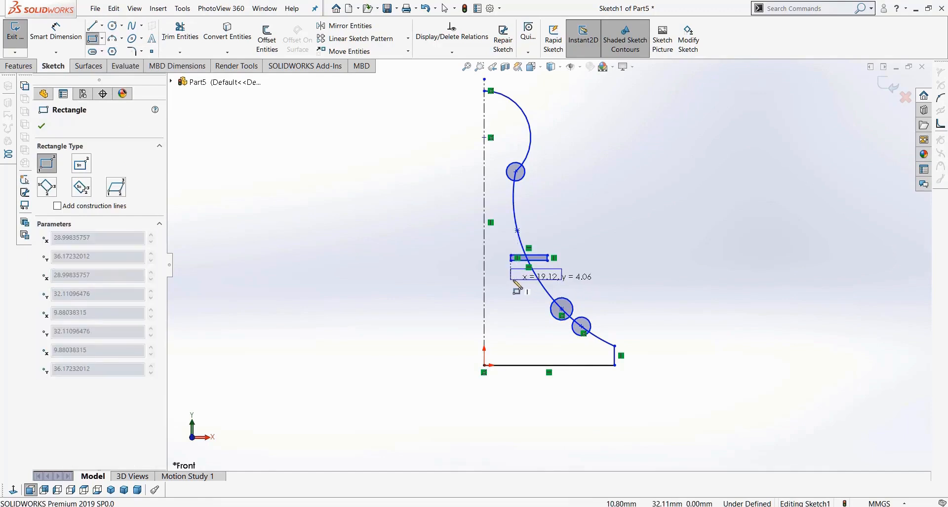
left_click(517, 279)
scroll(540, 292, "up", 2)
key("Escape")
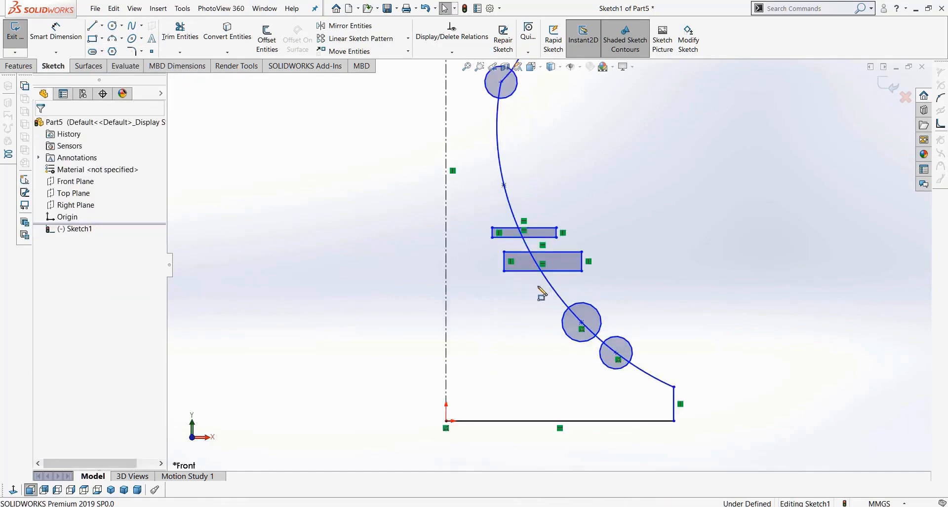
- Trim the circle between the head arc and the spline to its outer arc, removing the arc and spline segments inside it
scroll(540, 292, "down", 2)
left_click(181, 43)
scroll(548, 139, "up", 2)
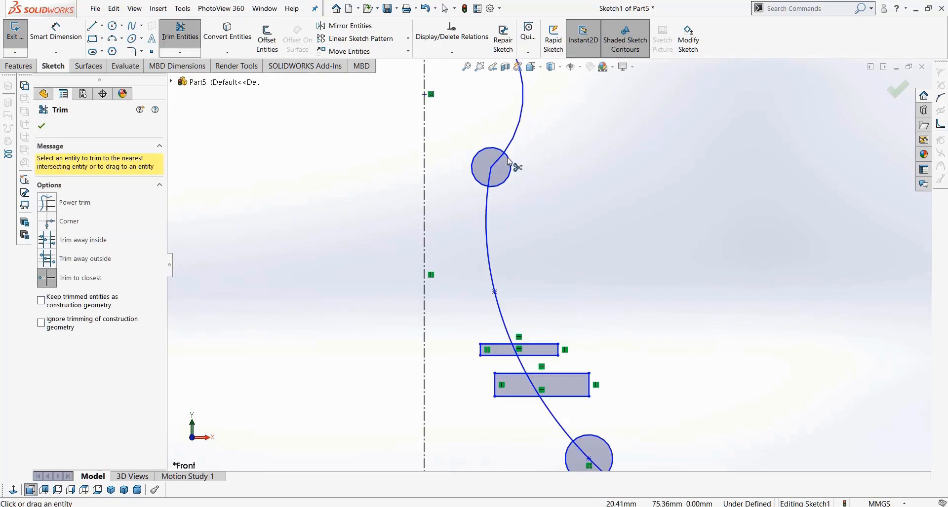
left_click(484, 161)
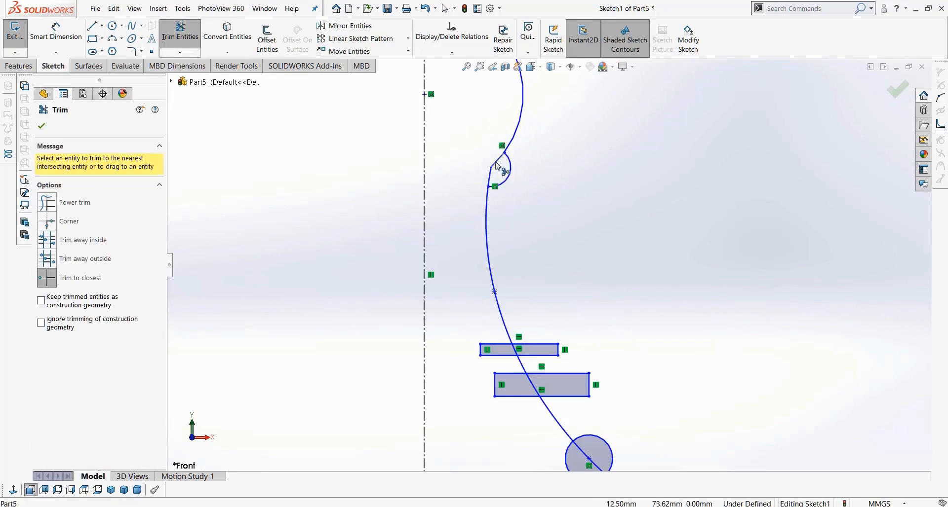
left_click(496, 164)
left_click(499, 262)
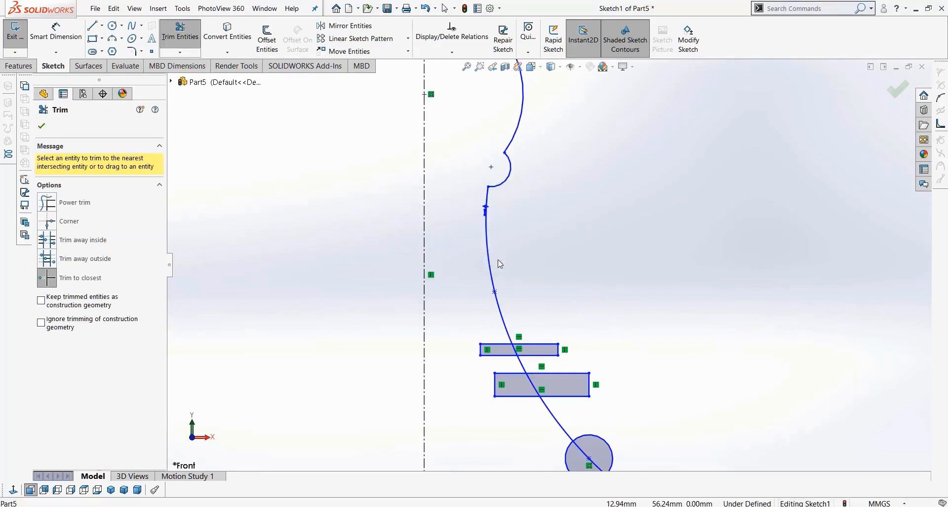
- Trim away the upper rectangle's portion outside the spline and the spline segment crossing it, forming an inward notch
left_click(538, 355)
left_click(556, 349)
left_click(544, 345)
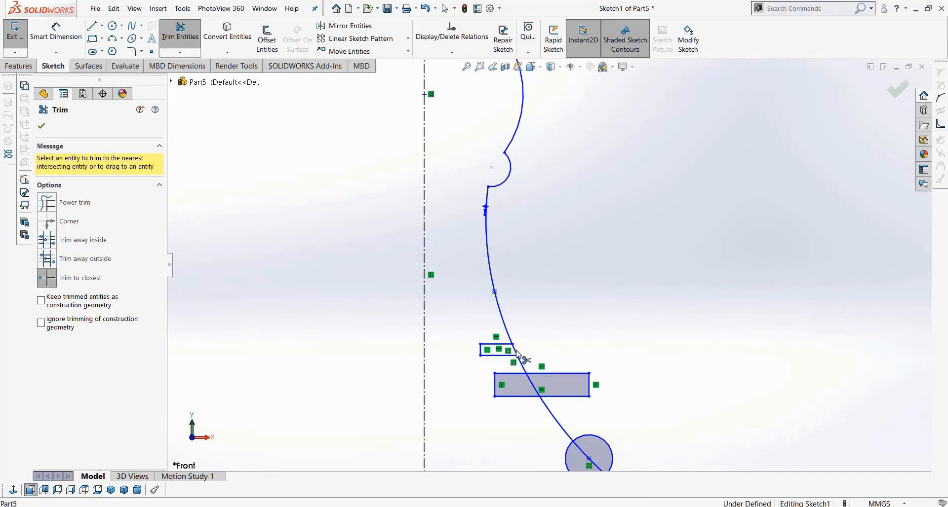
left_click(512, 346)
left_click(502, 261)
- Trim away the lower rectangle's portion outside the spline and the spline segment crossing it, forming a second inward notch
scroll(567, 410, "down", 3)
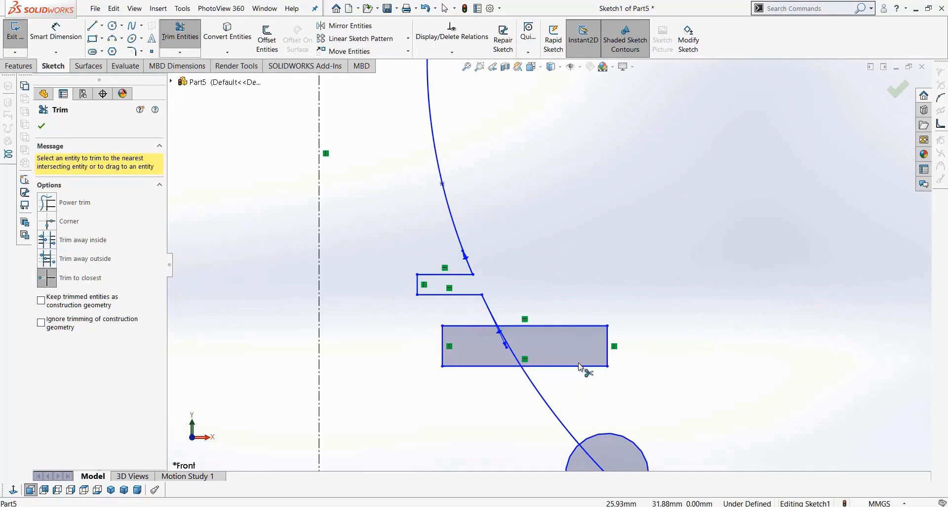
left_click(605, 350)
left_click(574, 366)
left_click(567, 326)
left_click(517, 358)
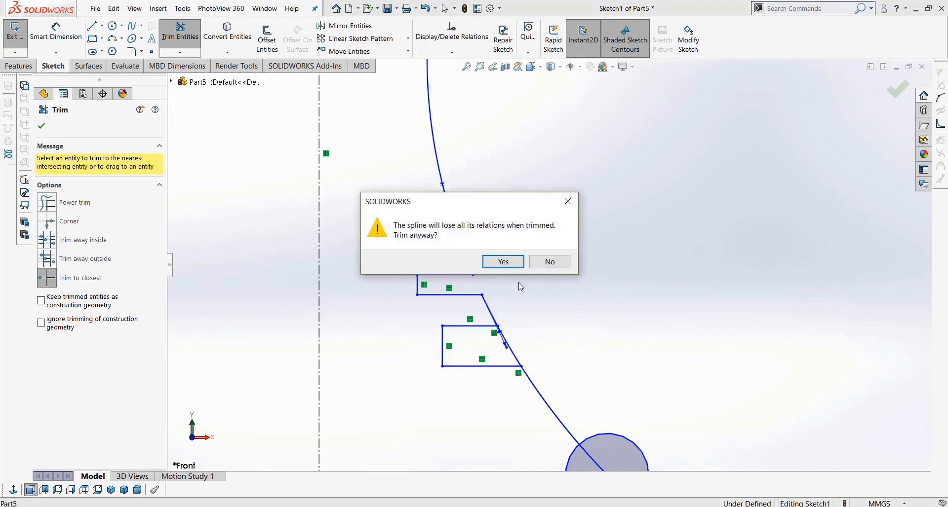
left_click(508, 263)
scroll(570, 336, "up", 3)
scroll(595, 409, "down", 2)
left_click(609, 374)
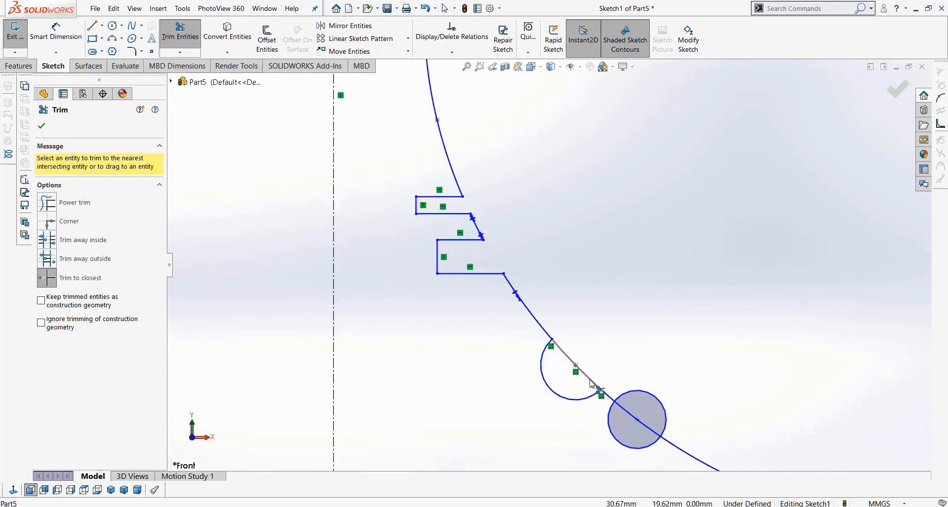
left_click(591, 382)
left_click(503, 262)
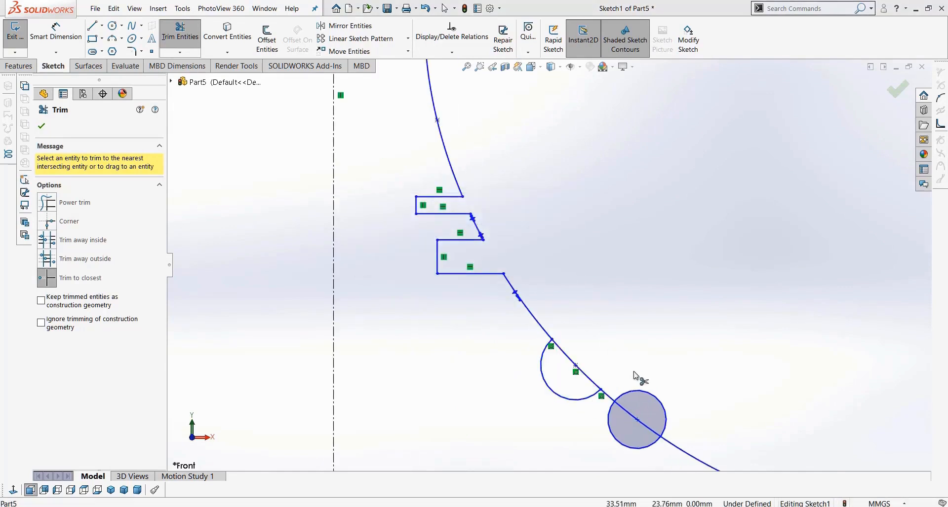
left_click(664, 408)
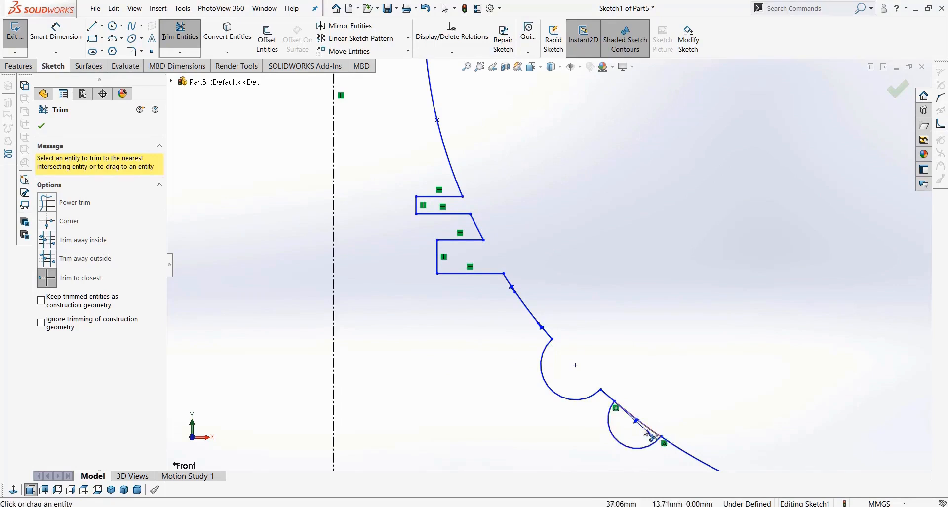
key("ctrl+z")
key("ctrl+z")
key("ctrl+z")
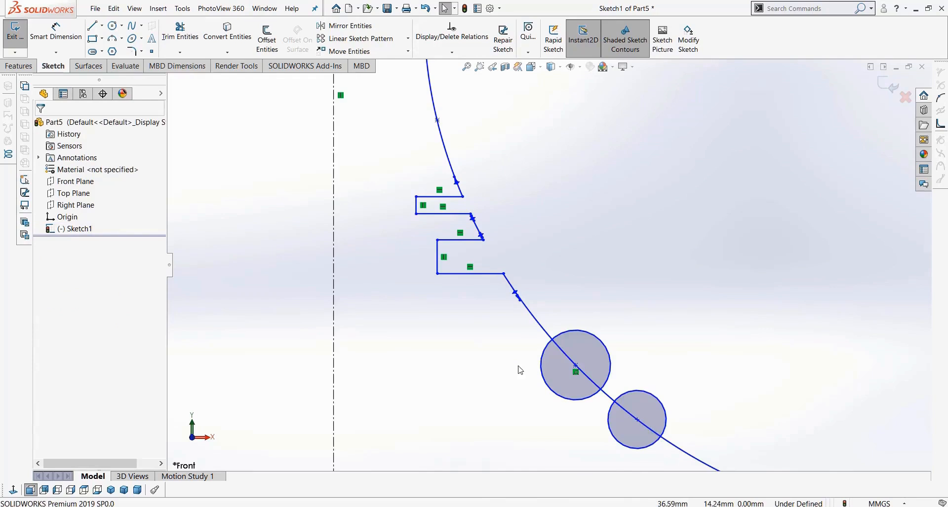
- Trim the two lower circles to their outer arcs and remove the spline segments between each arc's ends
left_click(181, 30)
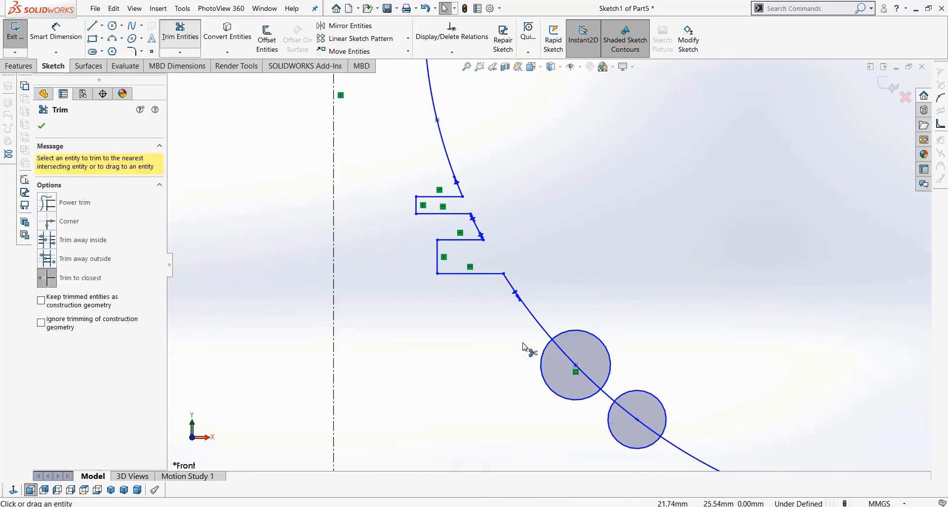
left_click(555, 394)
left_click(587, 380)
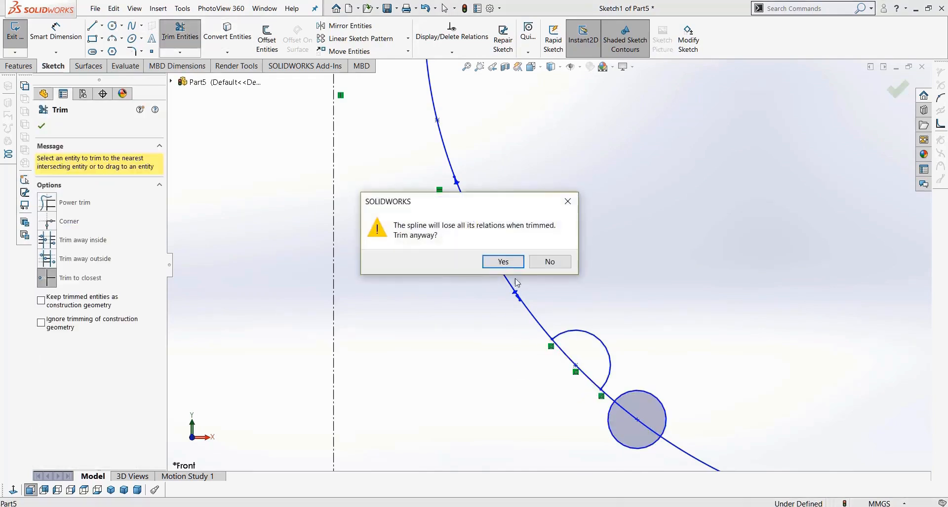
left_click(500, 264)
left_click(620, 437)
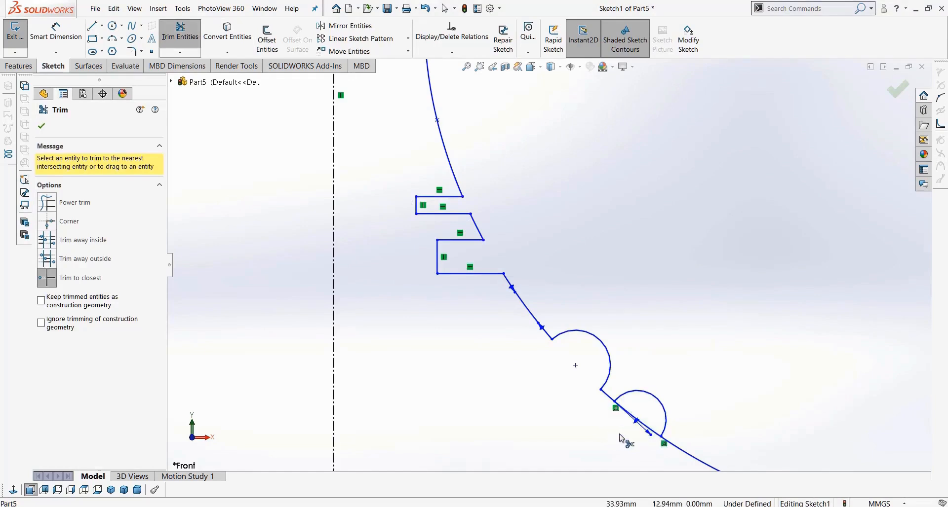
left_click(656, 437)
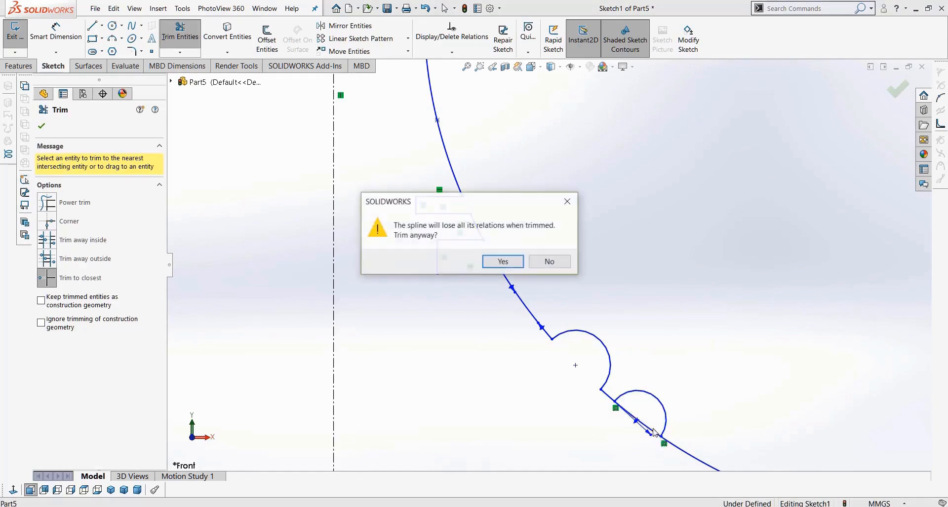
left_click(503, 262)
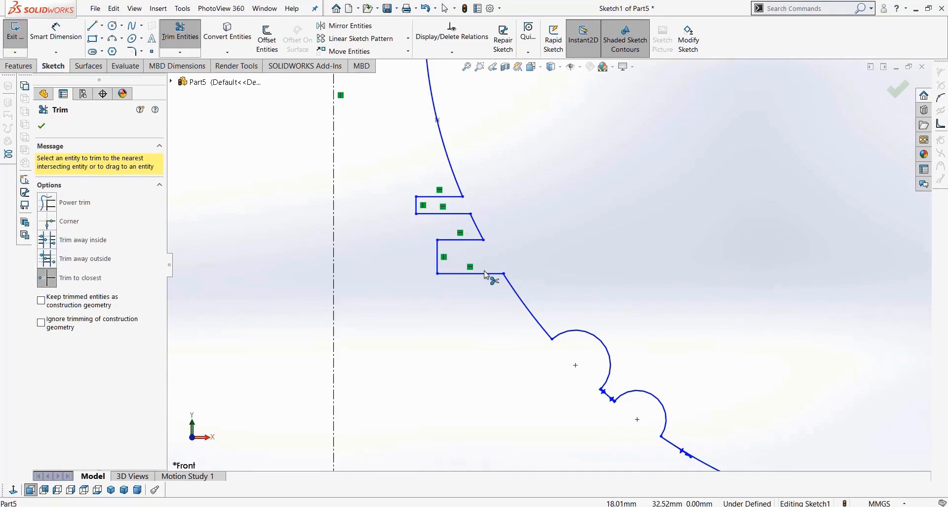
- Close the half-profile with a vertical line along the centerline from the head arc's upper end to the origin
key("f")
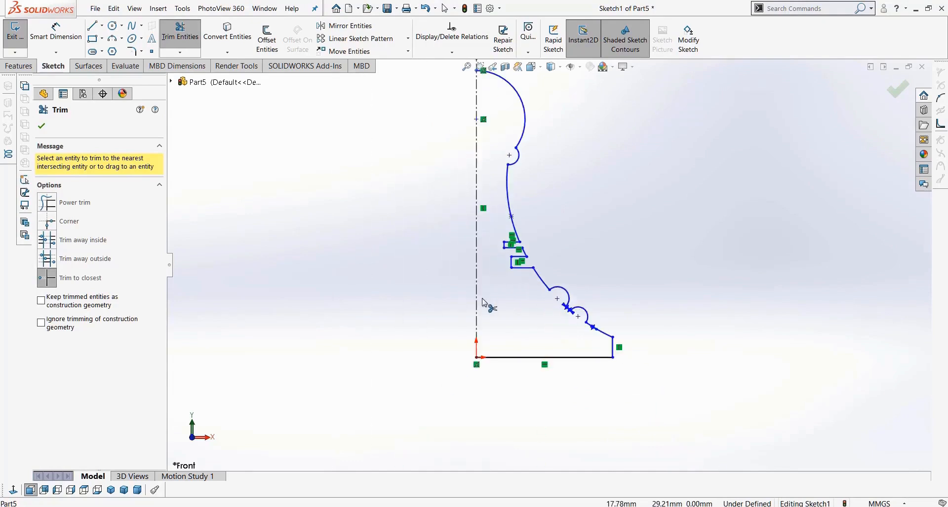
scroll(517, 142, "down", 1)
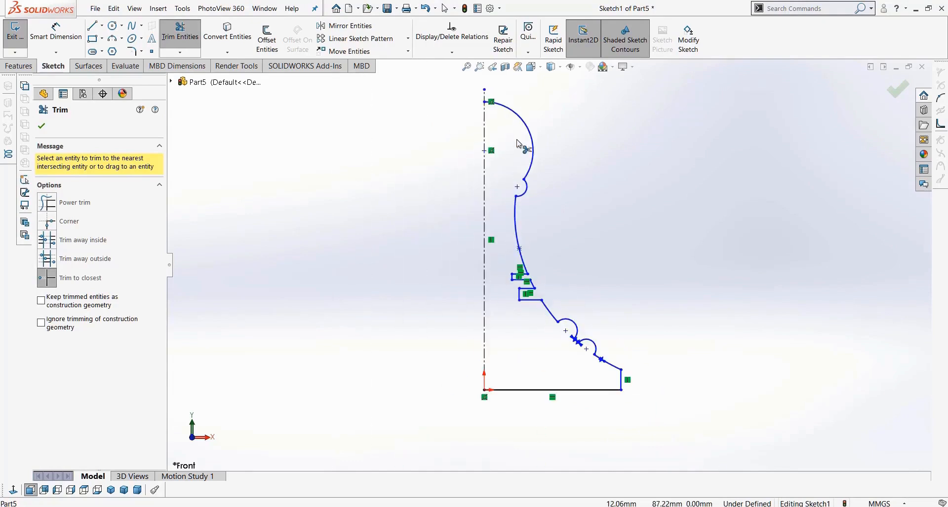
left_click(93, 25)
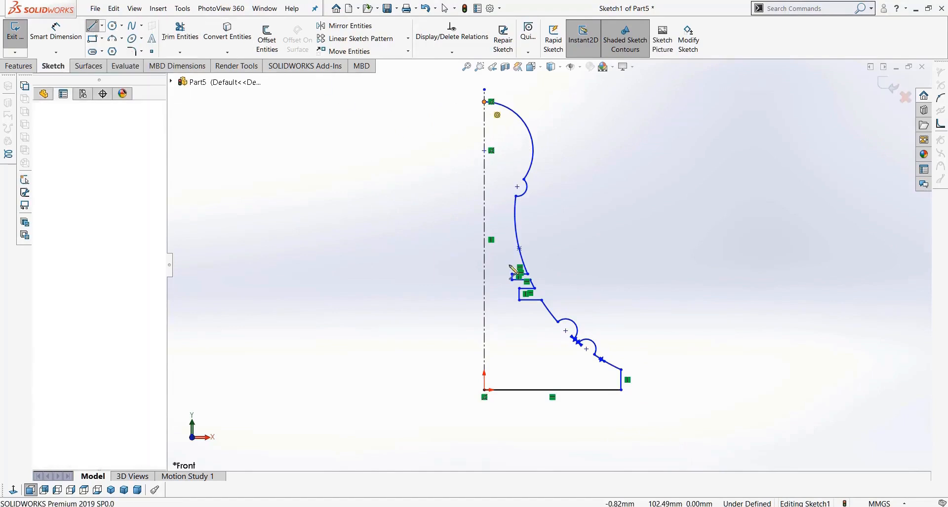
left_click(484, 102)
left_click(484, 390)
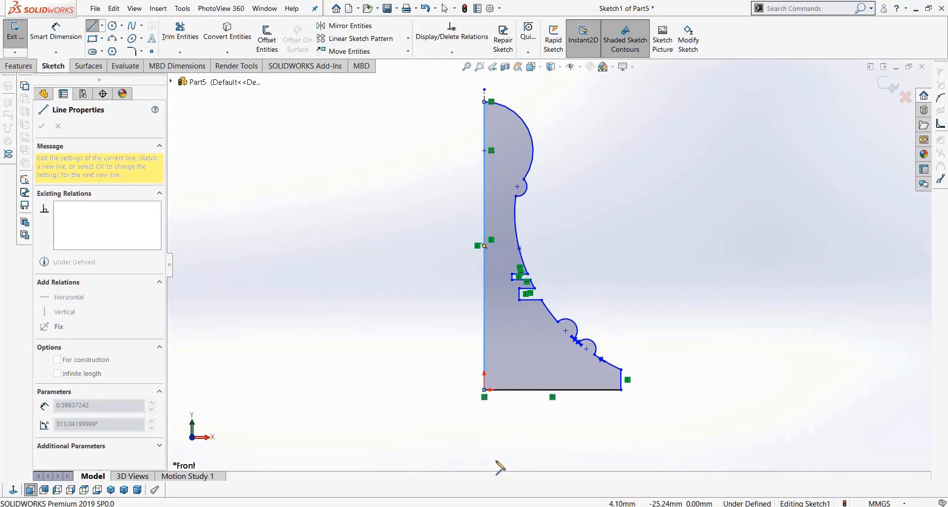
- Revolve the closed half-profile about the vertical axis into a solid pawn and inspect it from above
left_click(20, 66)
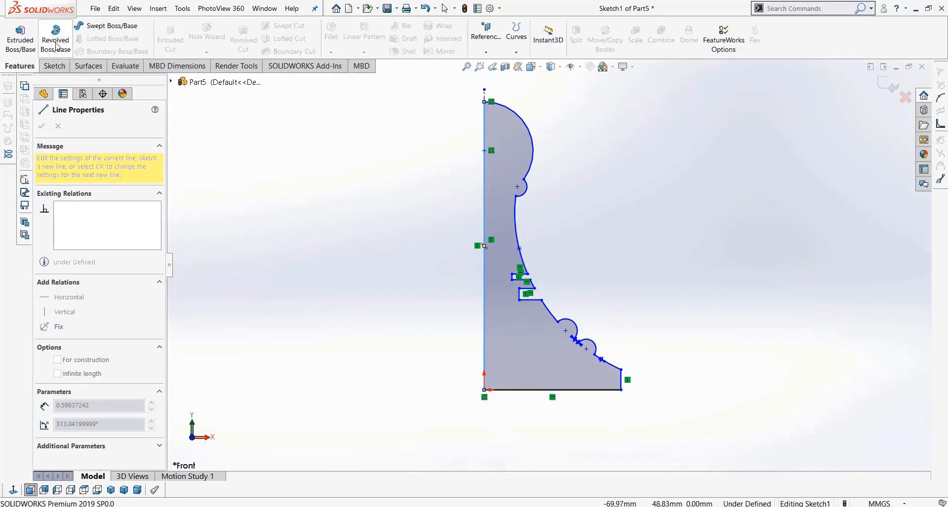
left_click(55, 43)
left_click(42, 126)
middle_click_drag(387, 290, 508, 353)
scroll(515, 298, "down", 3)
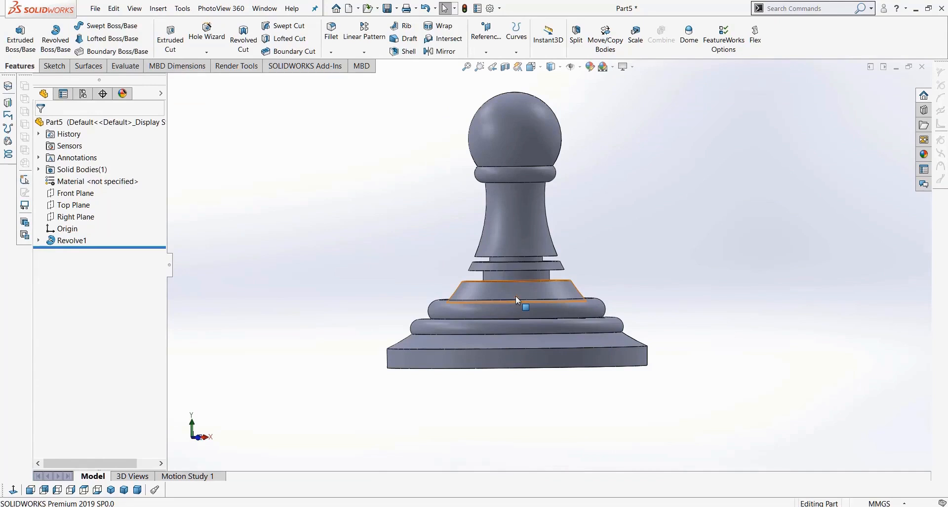
middle_click_drag(511, 296, 501, 419)
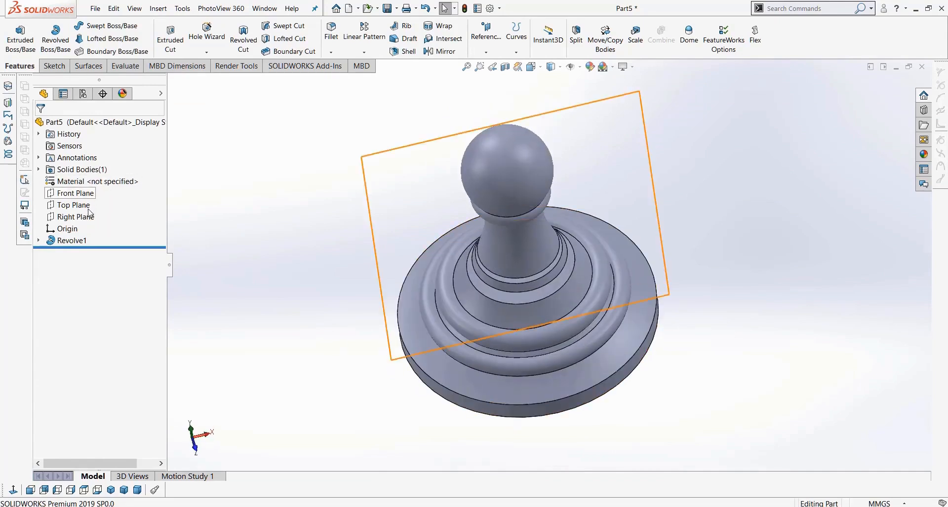
- Start a sketch on the Top Plane and draw a circle about 3.07 mm in radius on the base rim, about 44.58 mm directly below the origin
left_click(73, 205)
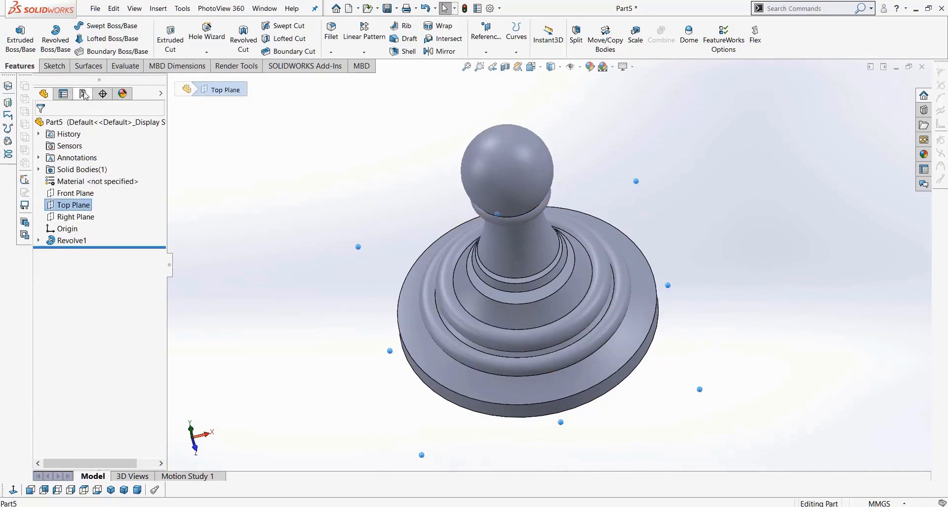
left_click(54, 66)
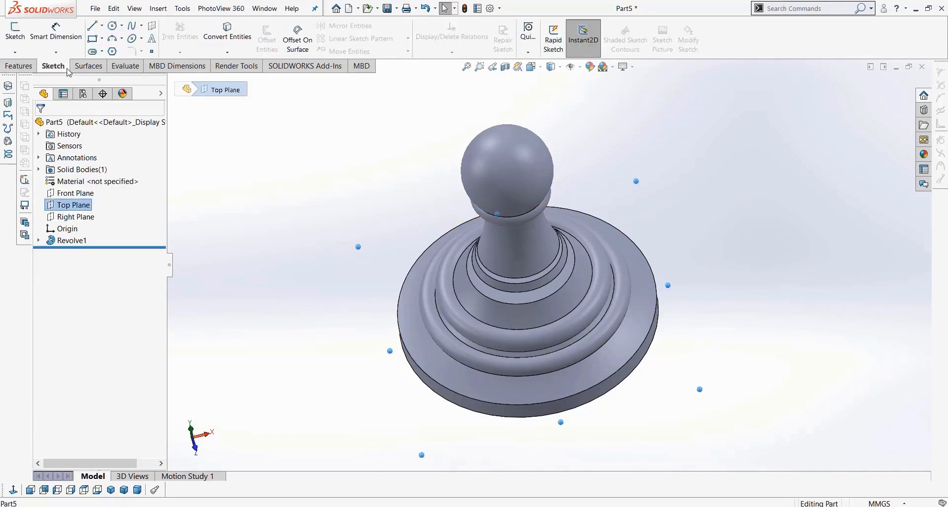
left_click(14, 30)
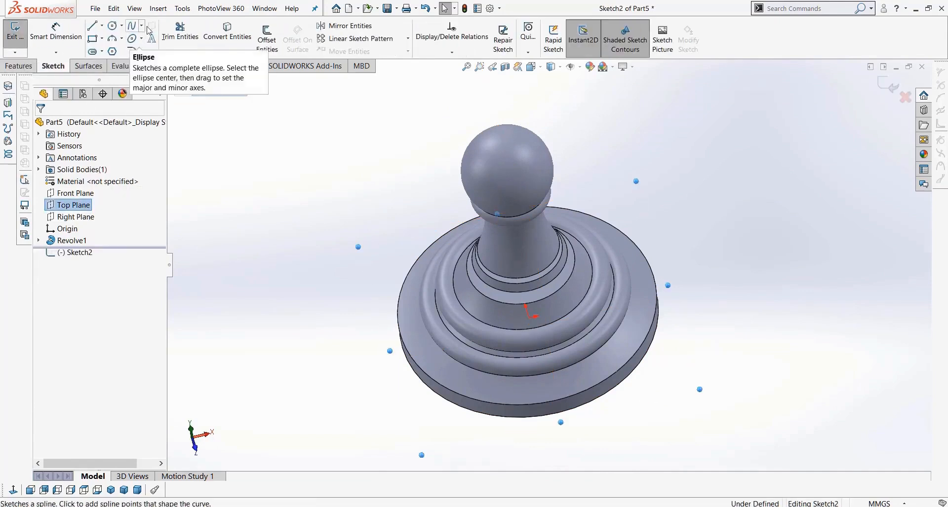
left_click(112, 26)
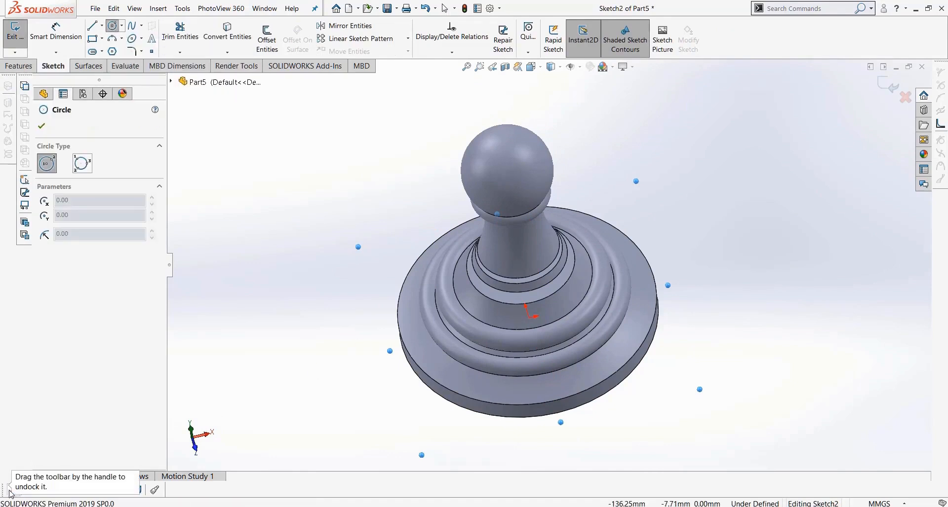
left_click(84, 490)
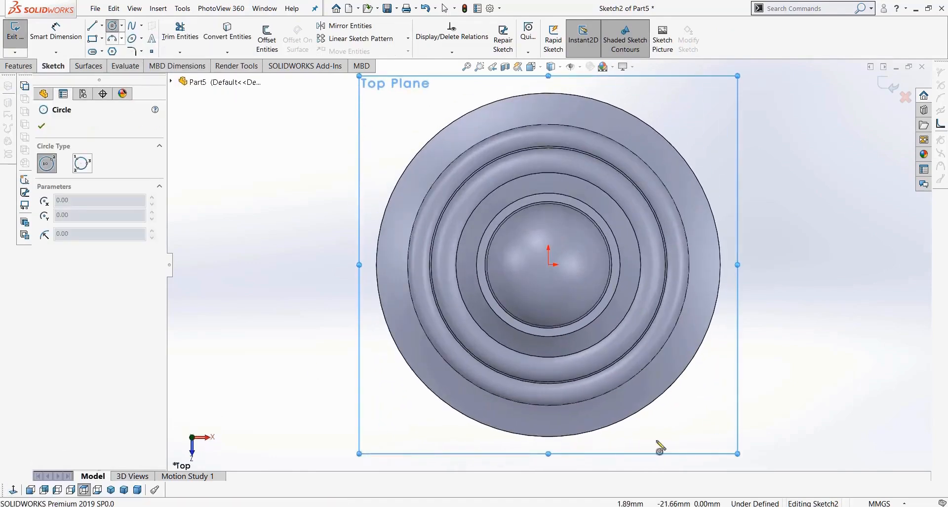
left_click(548, 423)
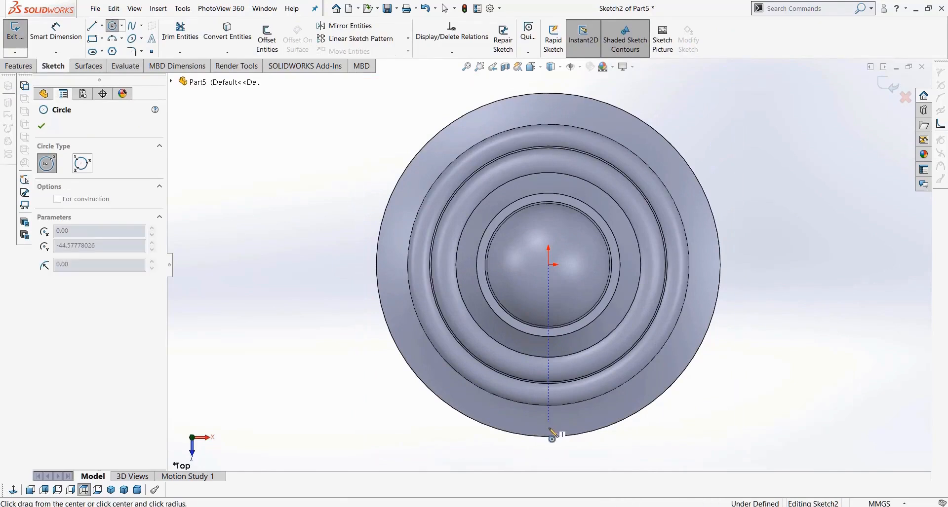
left_click(548, 434)
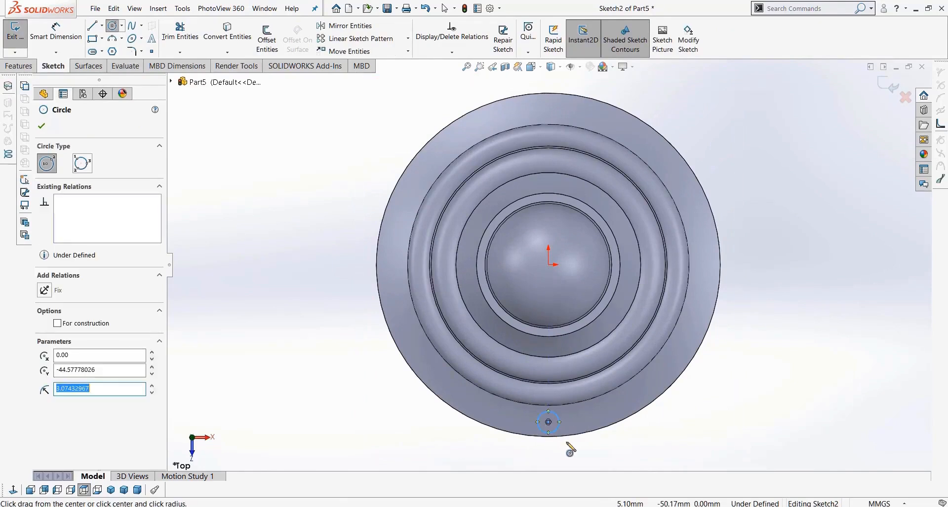
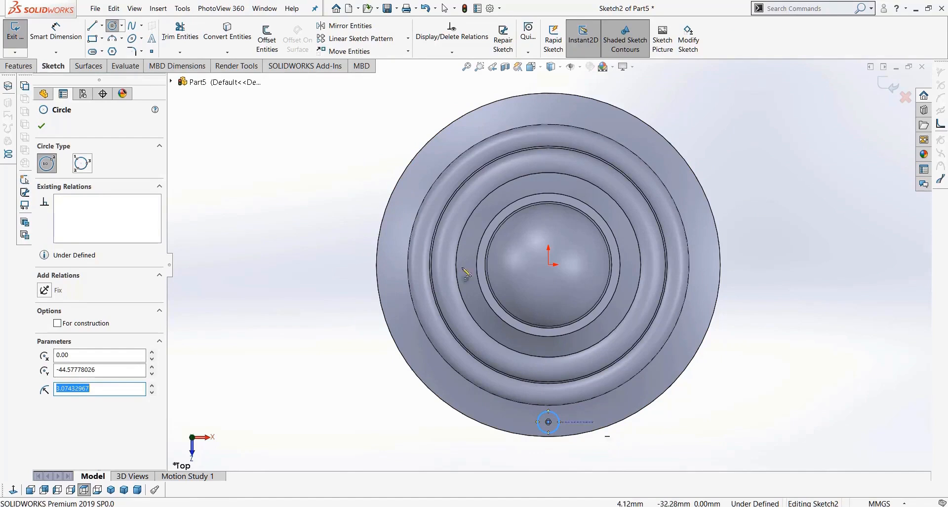
- Start a circular sketch pattern about the origin, clearing the automatic selections and picking the small rim circle as the entity
left_click(408, 39)
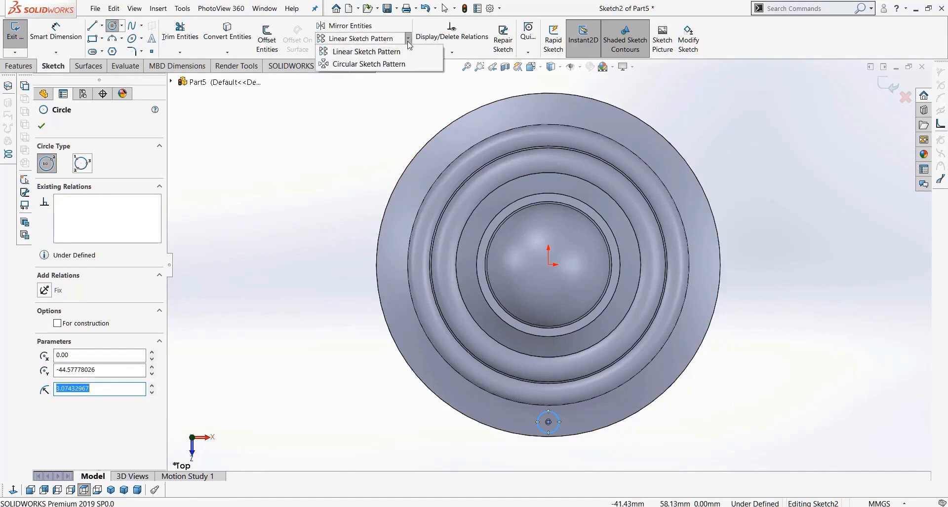
left_click(390, 65)
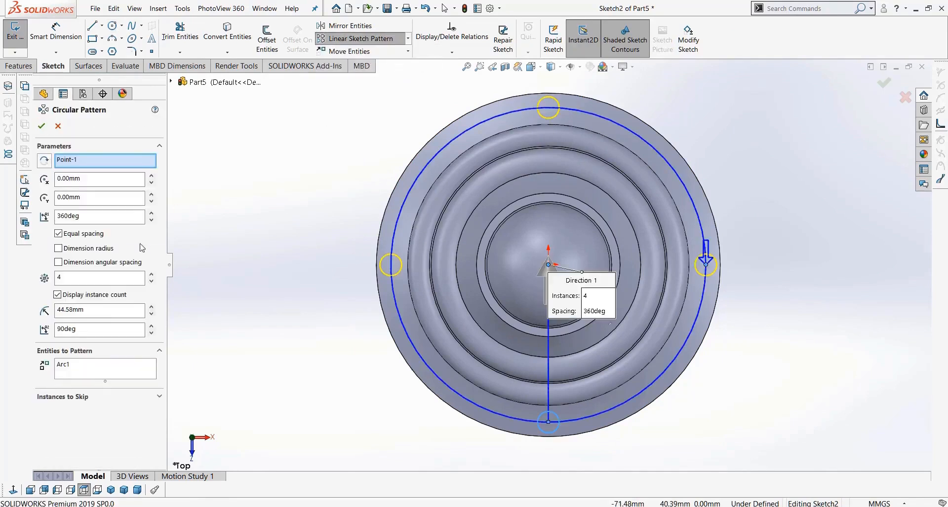
right_click(105, 373)
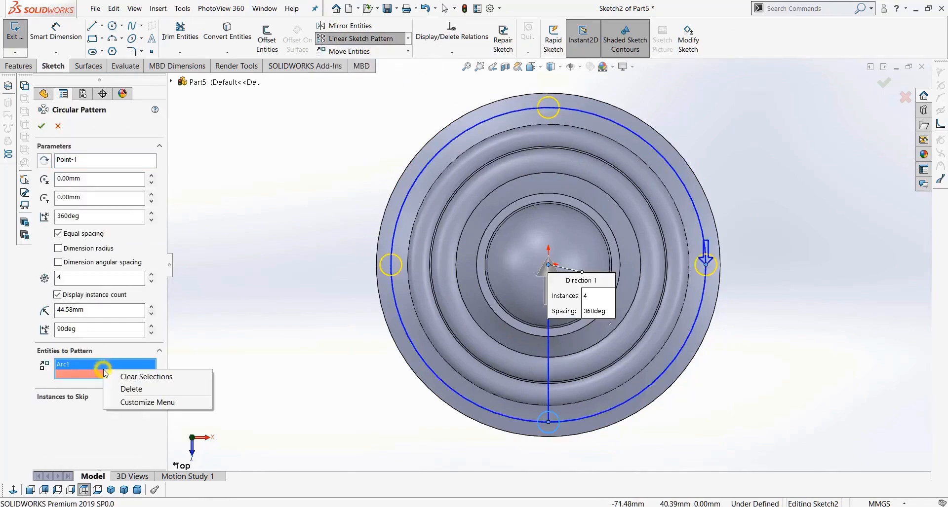
left_click(121, 375)
left_click(119, 165)
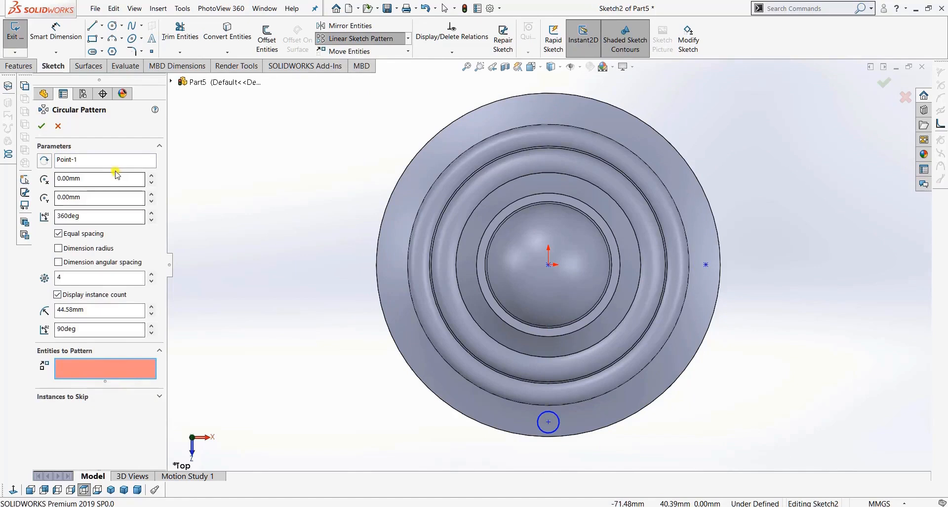
right_click(132, 159)
left_click(150, 168)
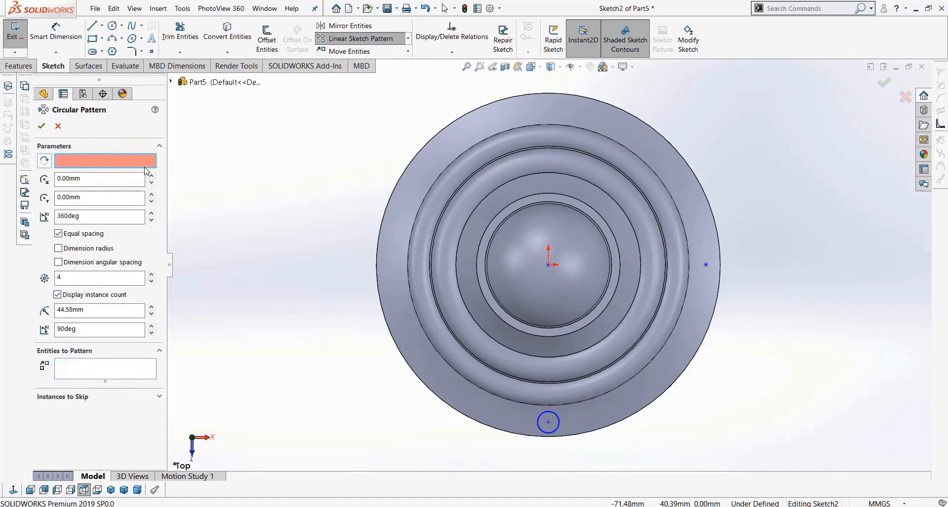
left_click(97, 368)
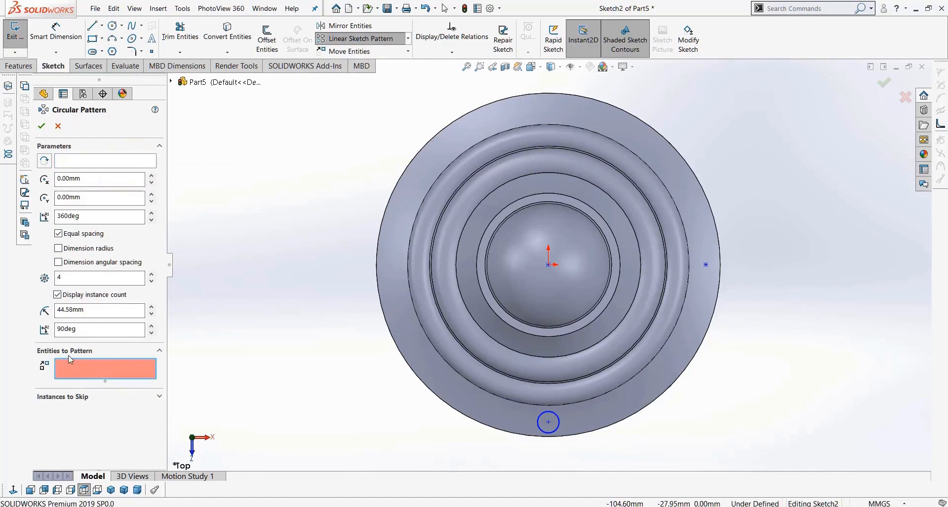
left_click(538, 433)
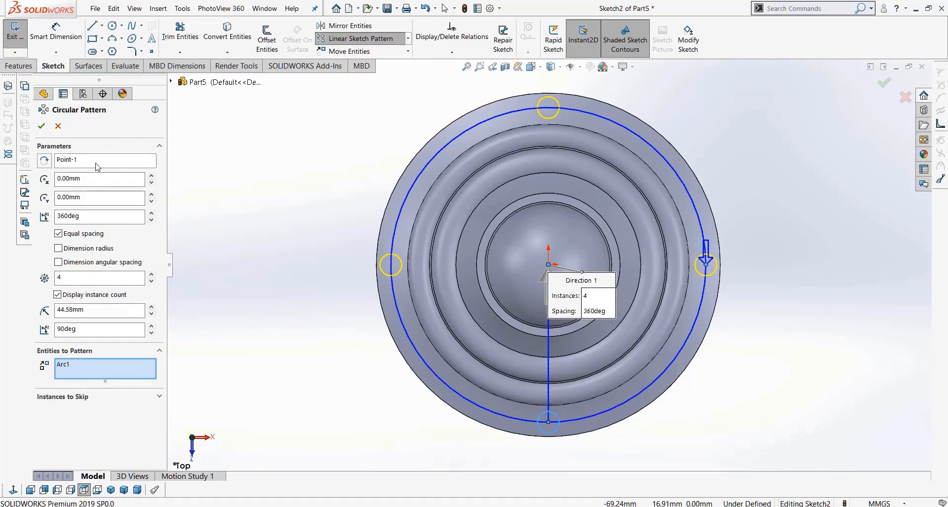
- Try to create the circular pattern of the rim circle with 12 equally spaced instances
left_click(151, 274)
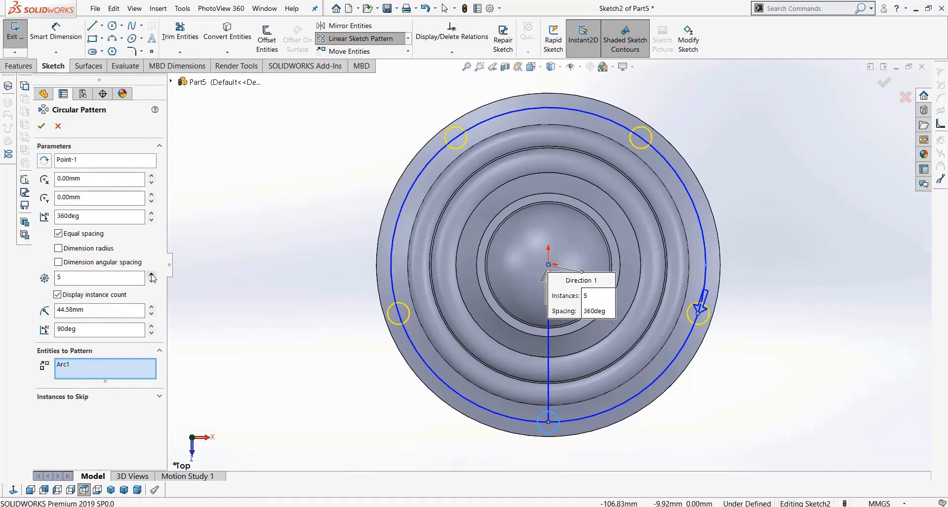
left_click(151, 274)
left_click(151, 275)
left_click(151, 274)
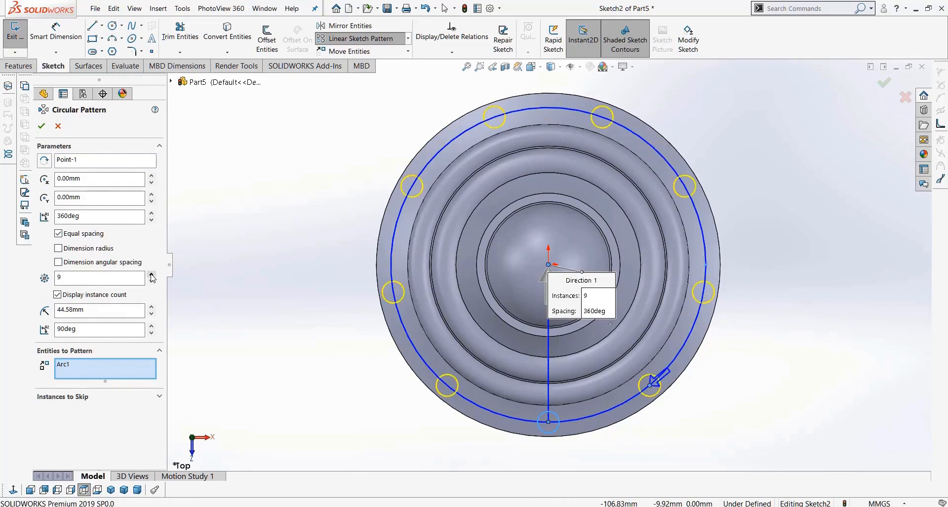
left_click(151, 274)
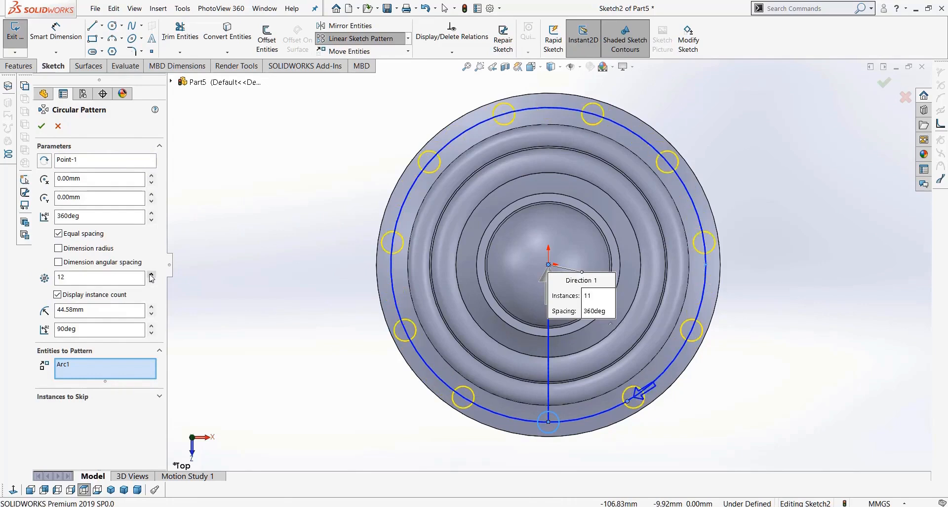
left_click(41, 127)
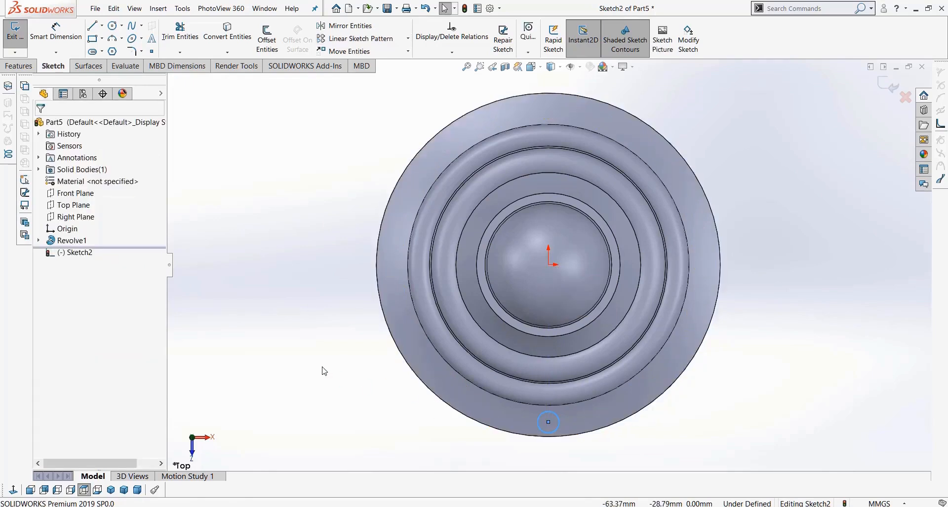
key("f")
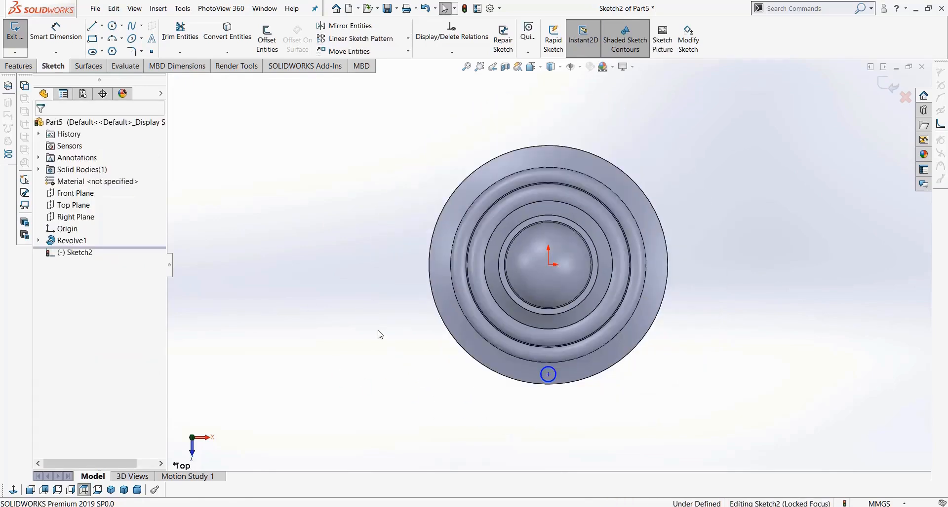
- Pattern the small rim circle about the origin into 12 equally spaced instances over 360 degrees
left_click(408, 39)
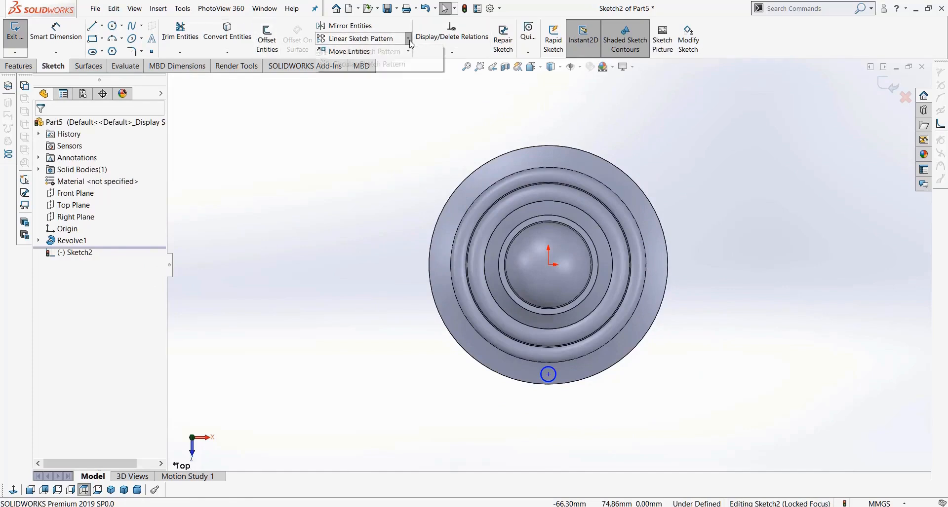
left_click(368, 64)
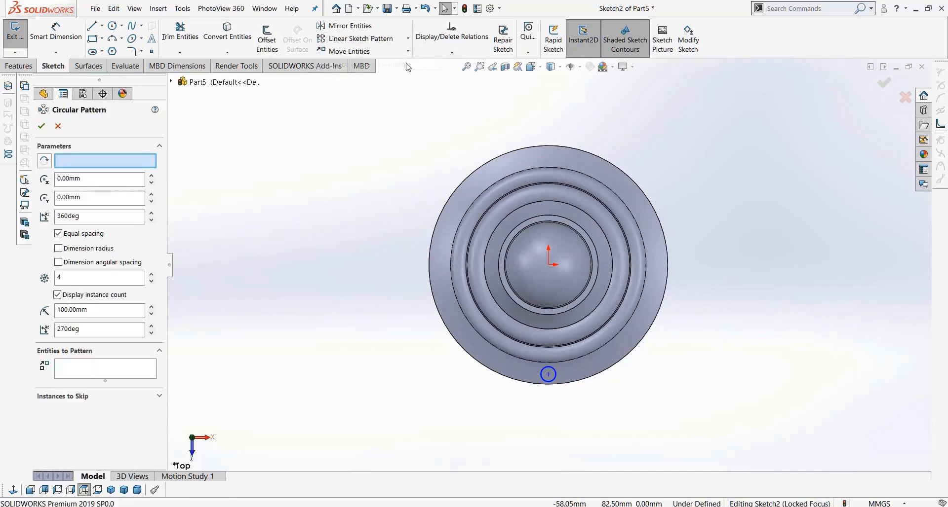
left_click(553, 380)
left_click(84, 277)
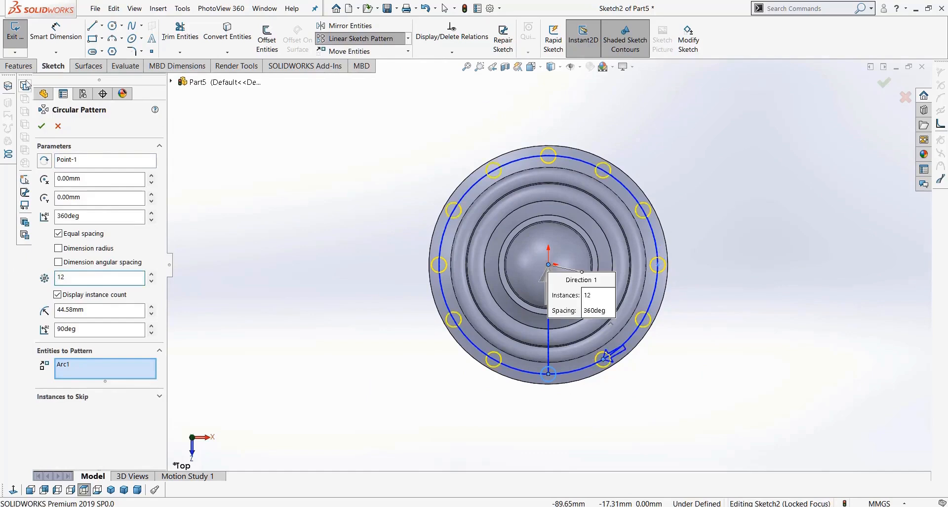
left_click(42, 127)
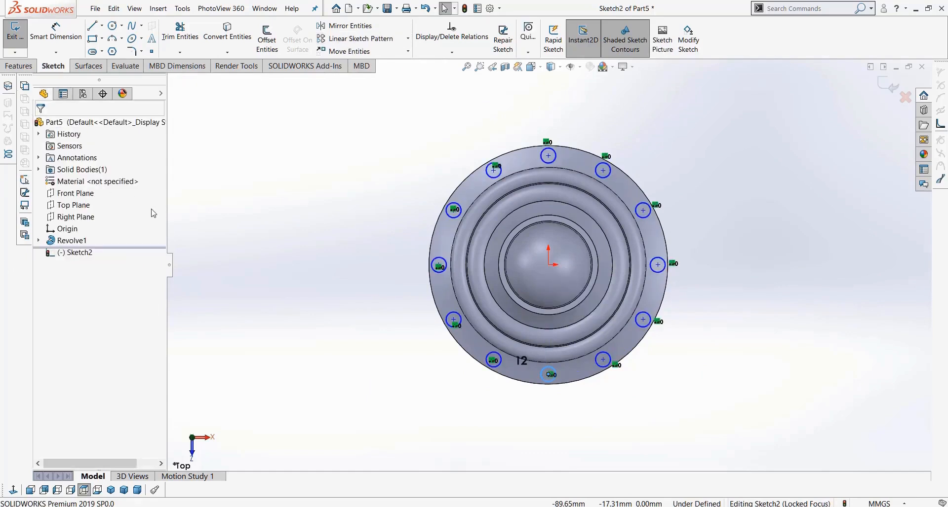
- Set up an extruded cut from the patterned circles with the Through All end condition, reversed toward the pawn's head
left_click(21, 66)
left_click(170, 35)
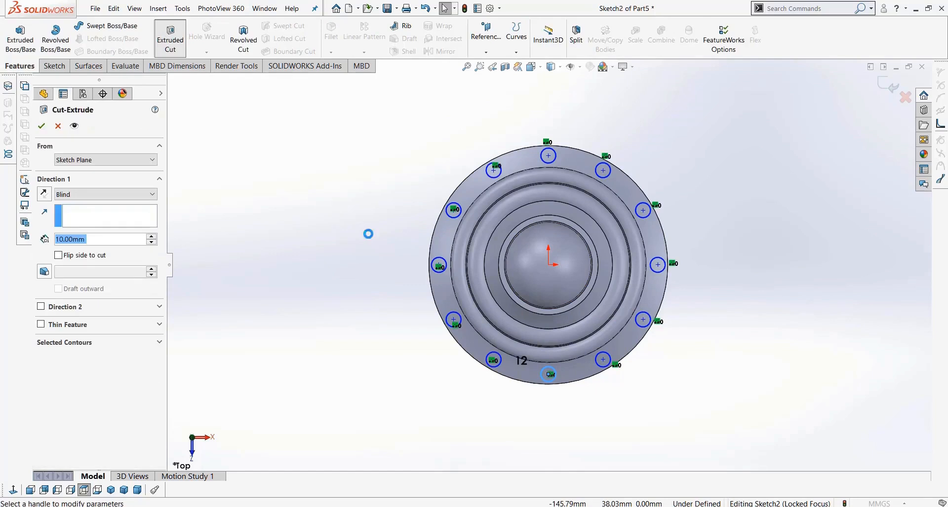
middle_click_drag(698, 242, 655, 250)
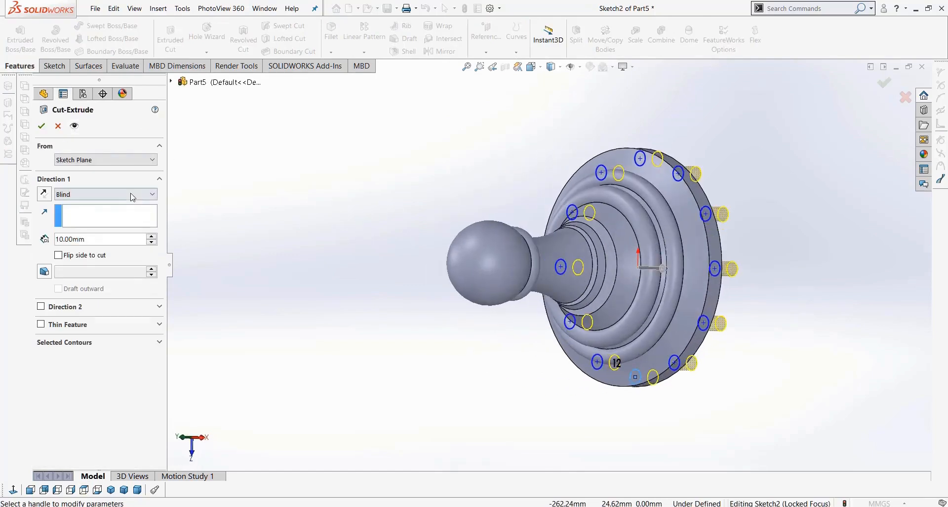
left_click(105, 196)
left_click(111, 215)
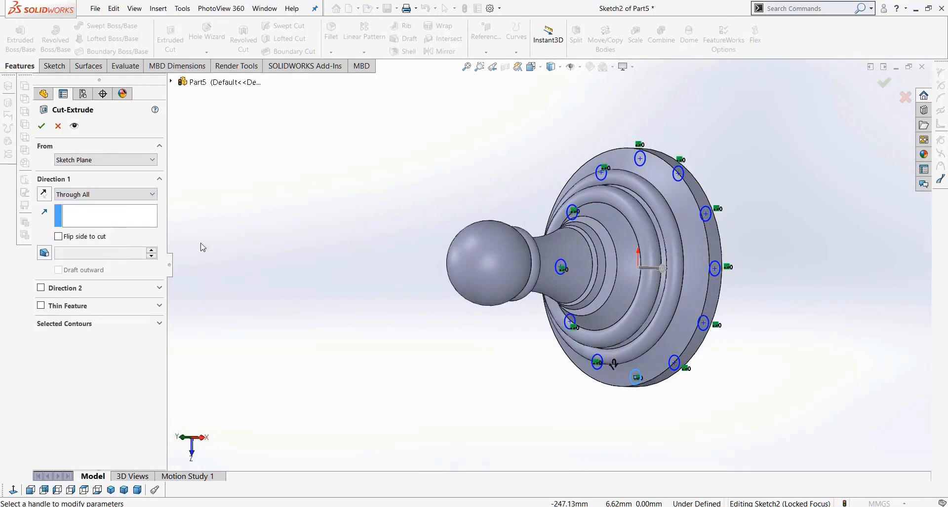
middle_click_drag(351, 240, 312, 222)
left_click(44, 194)
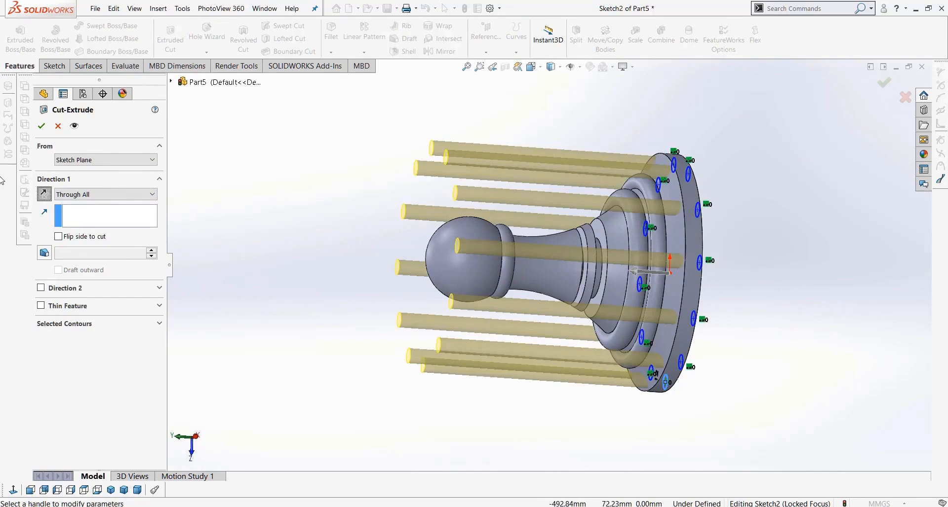
middle_click_drag(462, 338, 654, 284)
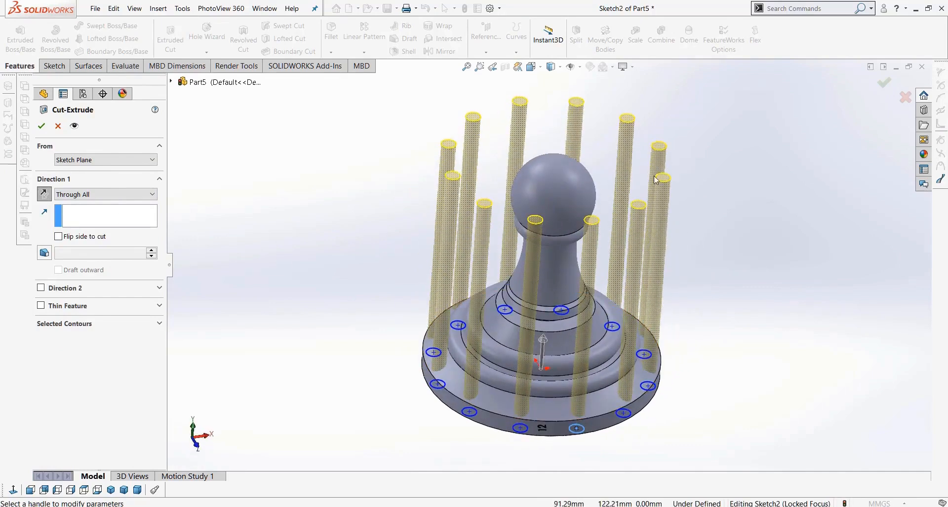
- Change the cut to Blind with a depth of 60 mm and create the holes in the base rim
left_click(115, 197)
left_click(74, 203)
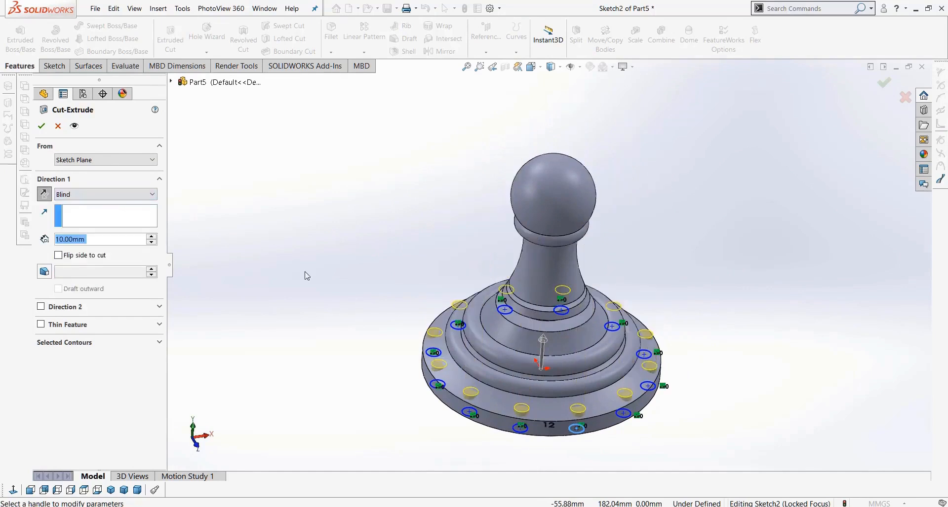
left_click_drag(542, 341, 537, 249)
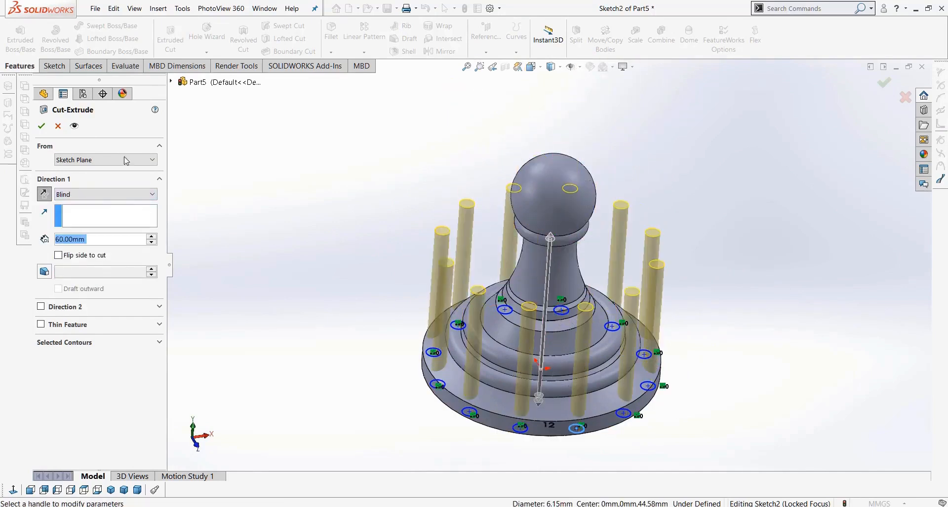
left_click(42, 126)
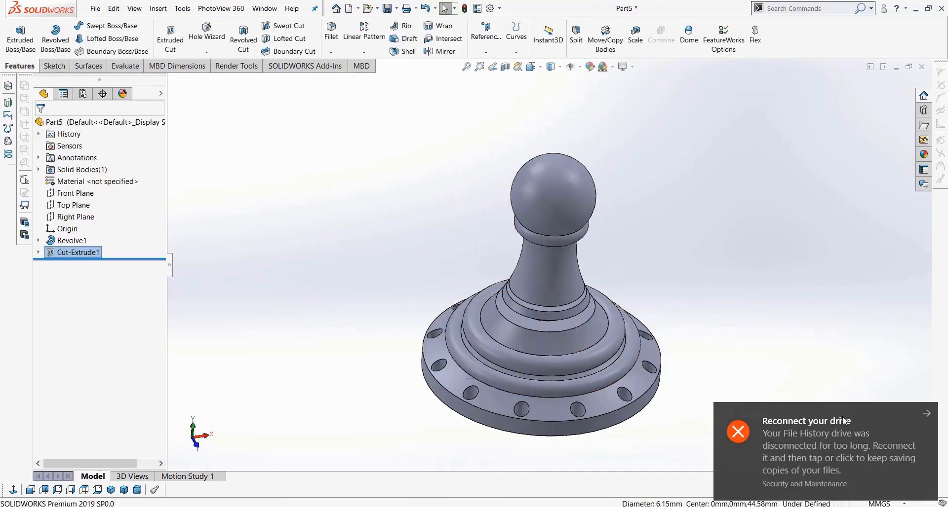
left_click(928, 416)
- Start a sketch on the Front Plane and draw a corner rectangle about 118 mm wide covering the upper half of the head
middle_click_drag(684, 367, 785, 394)
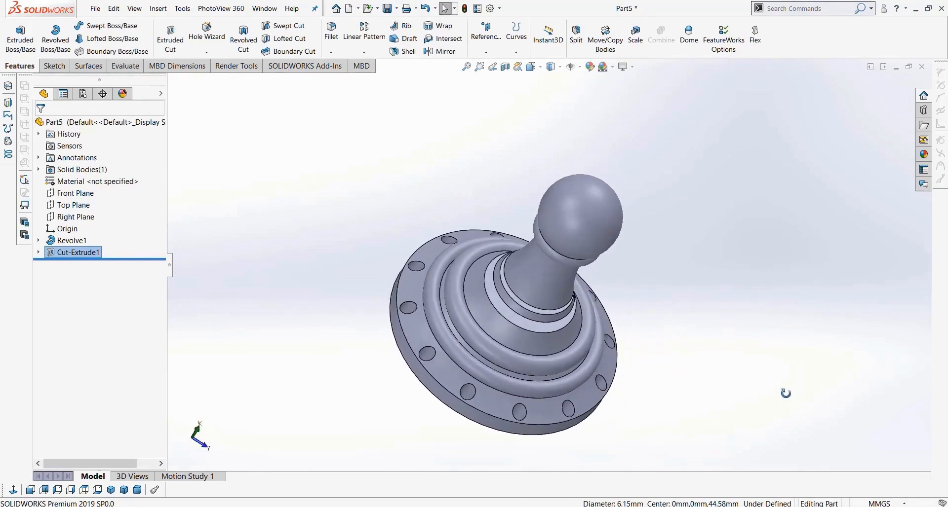
middle_click_drag(677, 317, 650, 215)
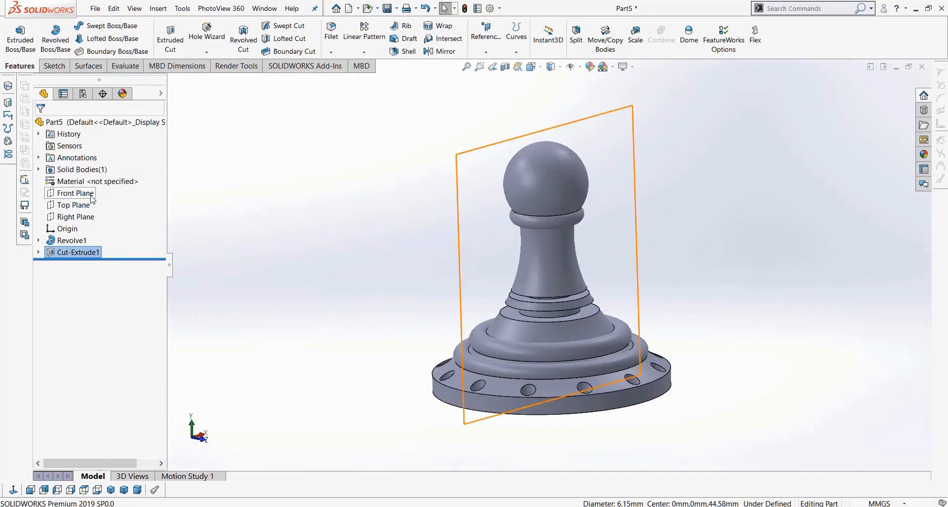
left_click(75, 193)
left_click(16, 490)
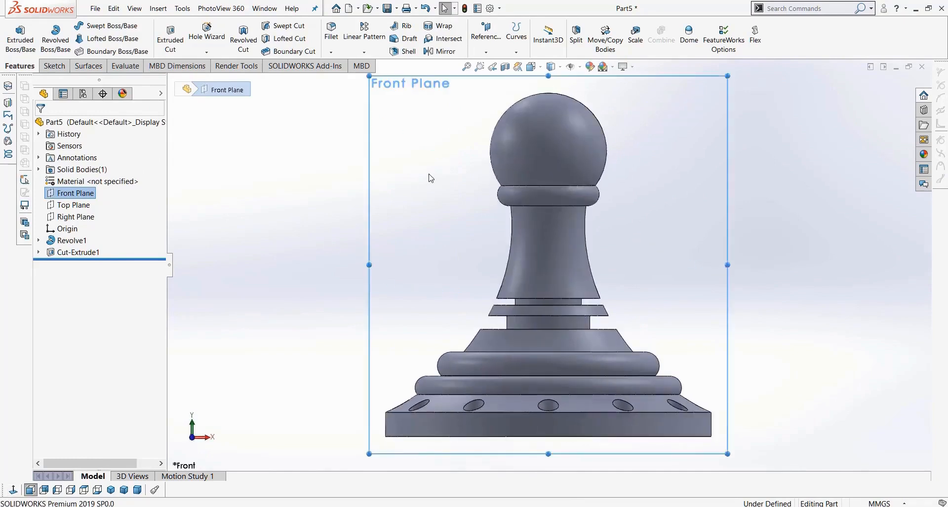
left_click(55, 66)
left_click(16, 35)
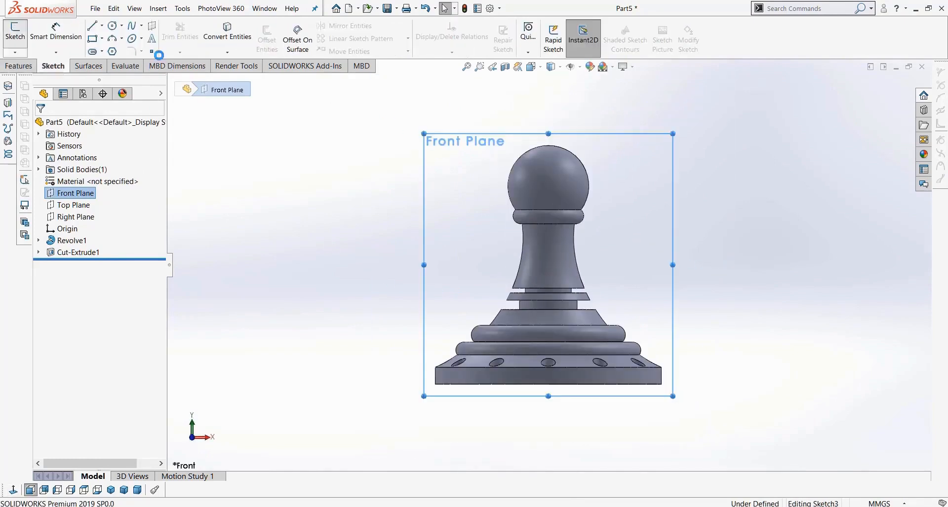
left_click(93, 38)
left_click(686, 101)
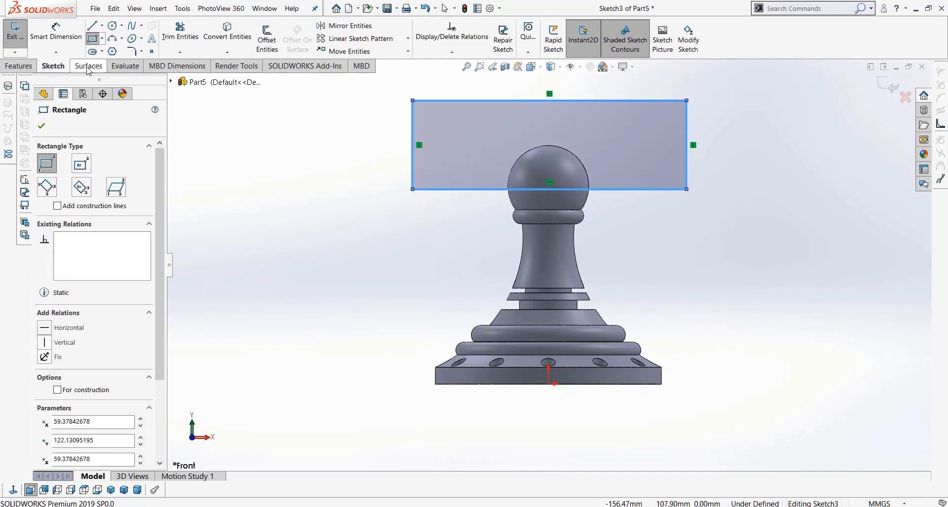
- Cut the rectangle through the head as a Mid Plane extruded cut 60 mm deep
left_click(19, 65)
left_click(170, 39)
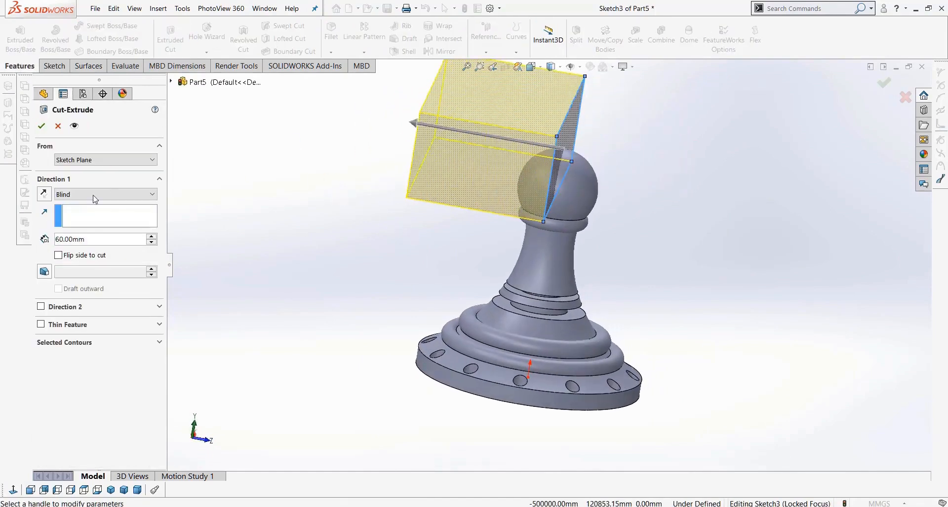
left_click(95, 199)
left_click(78, 273)
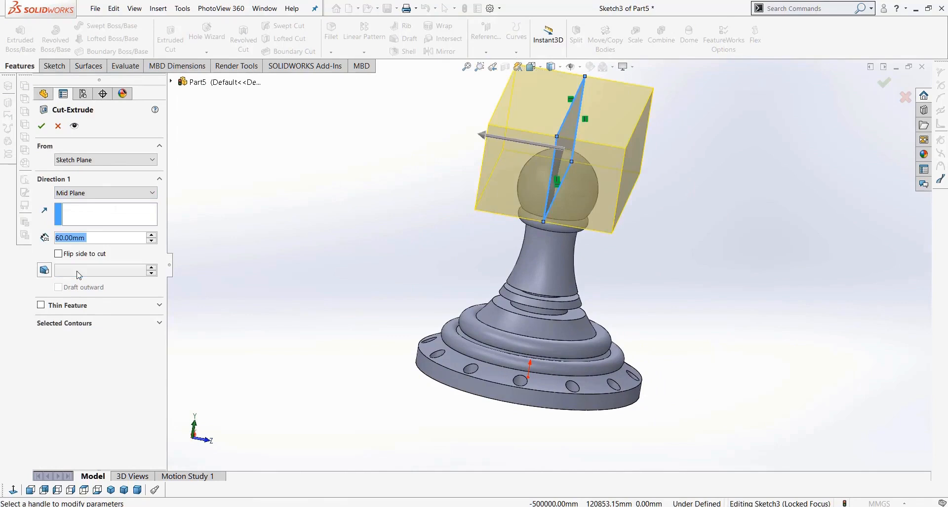
left_click(43, 127)
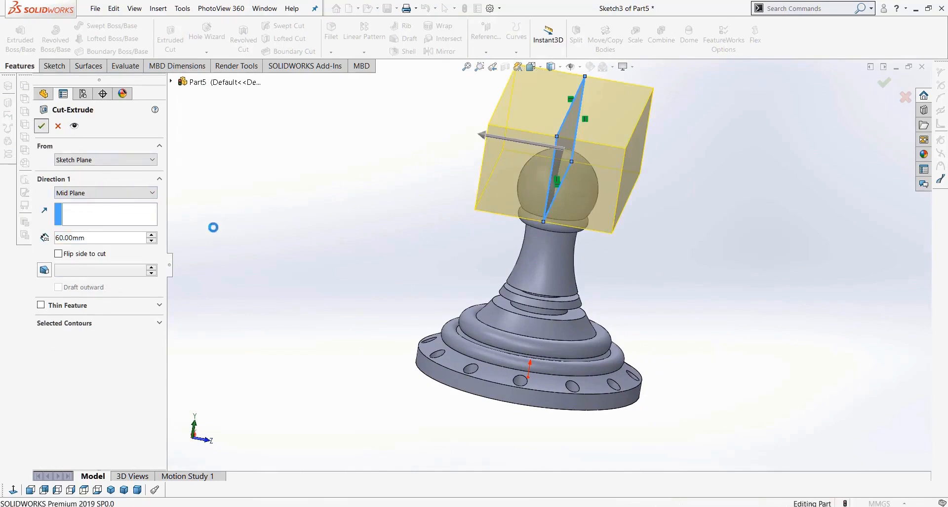
- Reopen the sketch of the head cut and raise the rectangle's lower edge on the spherical head
middle_click_drag(444, 226, 485, 195)
scroll(484, 195, "down", 5)
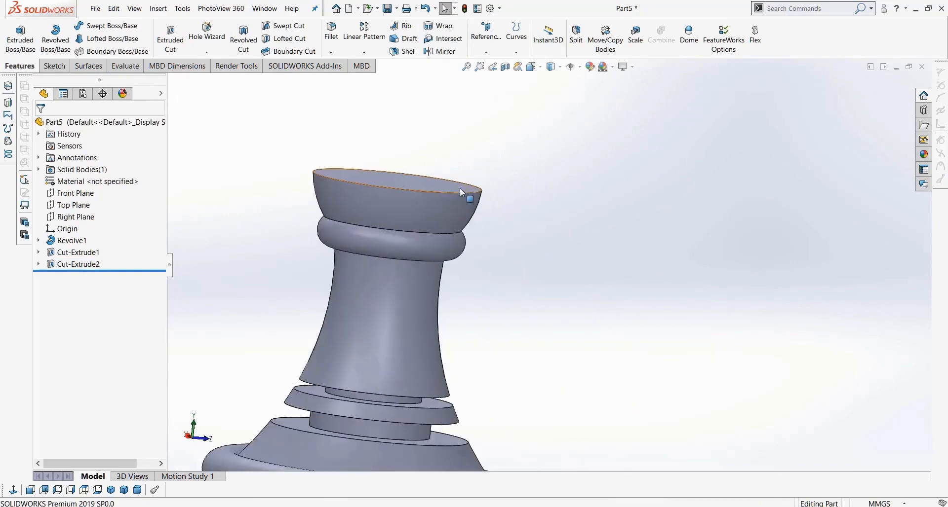
left_click(460, 188)
left_click(39, 264)
left_click(74, 276)
left_click(96, 260)
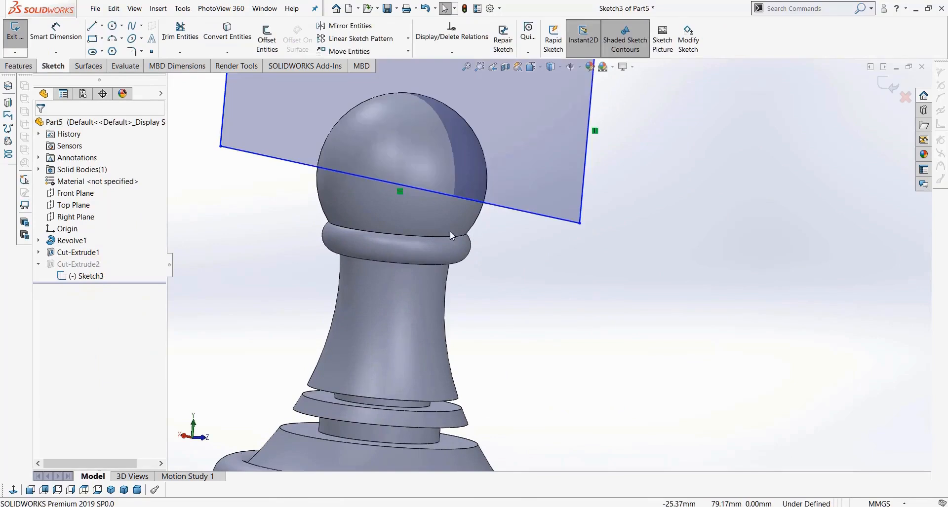
left_click_drag(490, 202, 495, 186)
left_click(357, 341)
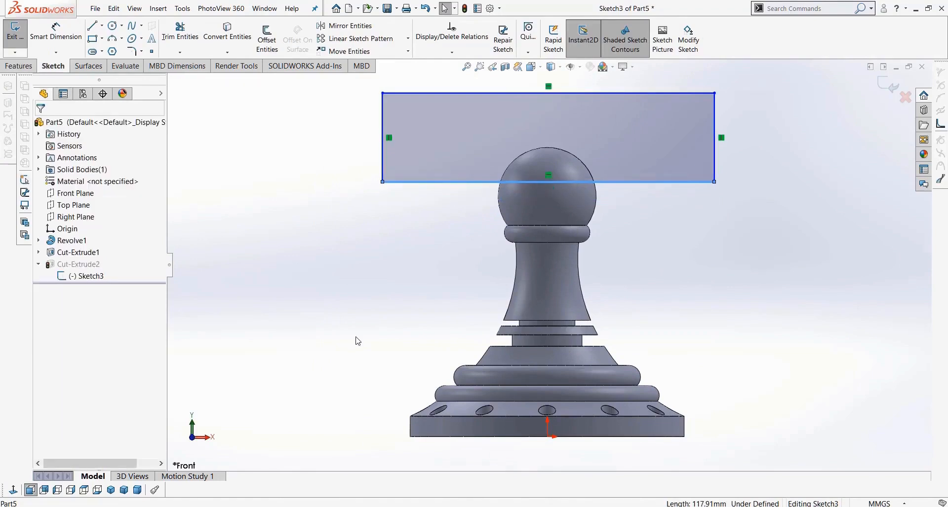
- Finish editing the head cut's sketch and rebuild the model with the flattened head
left_click(888, 85)
middle_click_drag(619, 231, 637, 327)
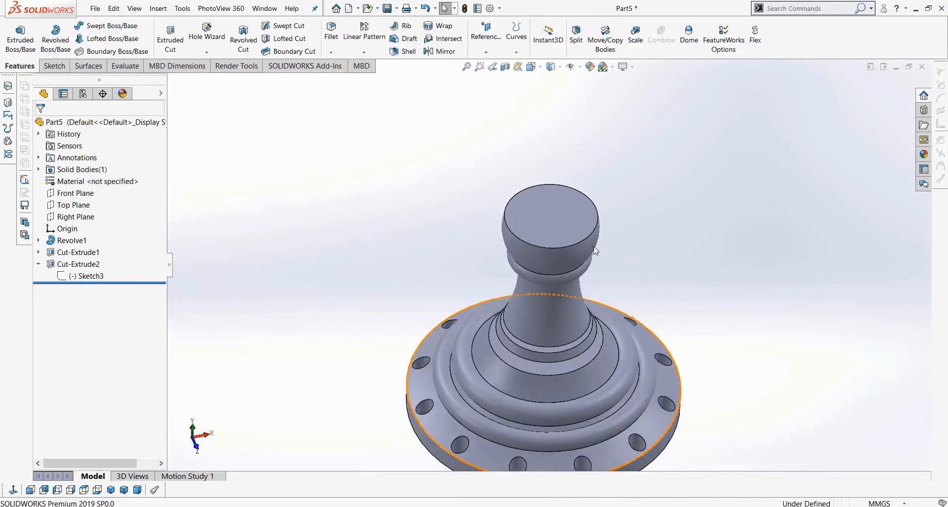
scroll(593, 239, "down", 3)
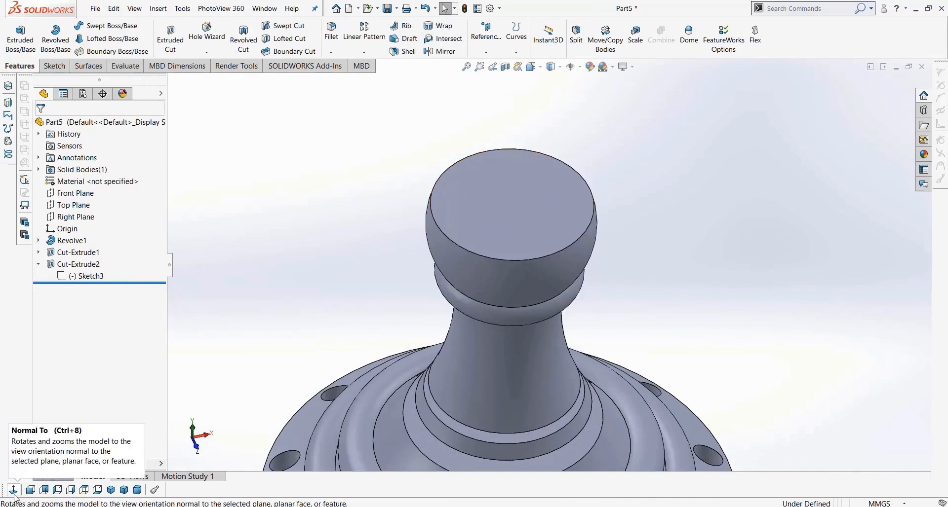
- Start a sketch on the head's flat top face and draw a circle about 26 mm in diameter centred on the origin
left_click(480, 201)
key("ctrl+8")
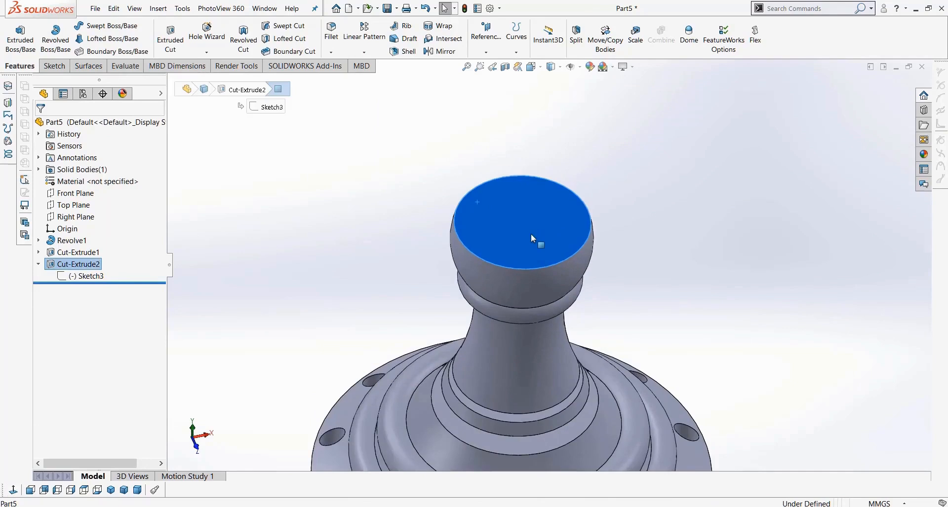
left_click(57, 69)
left_click(112, 25)
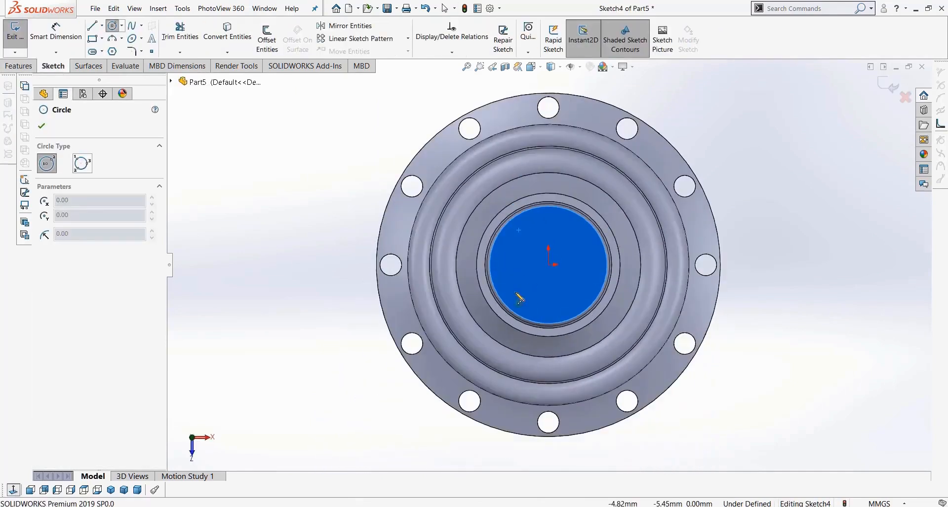
left_click(551, 265)
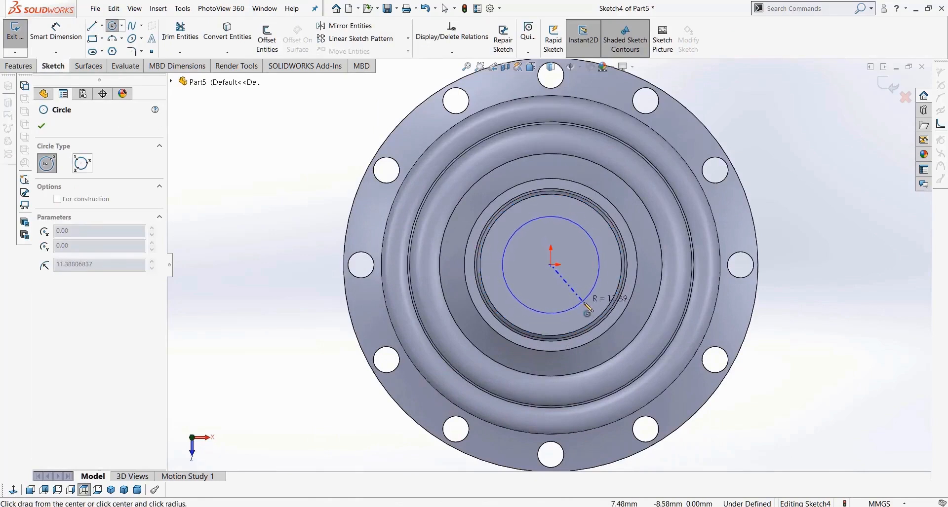
left_click(599, 291)
- Cut the circle into the head as a Blind extruded cut, shortening its depth so it ends within the head
left_click(18, 66)
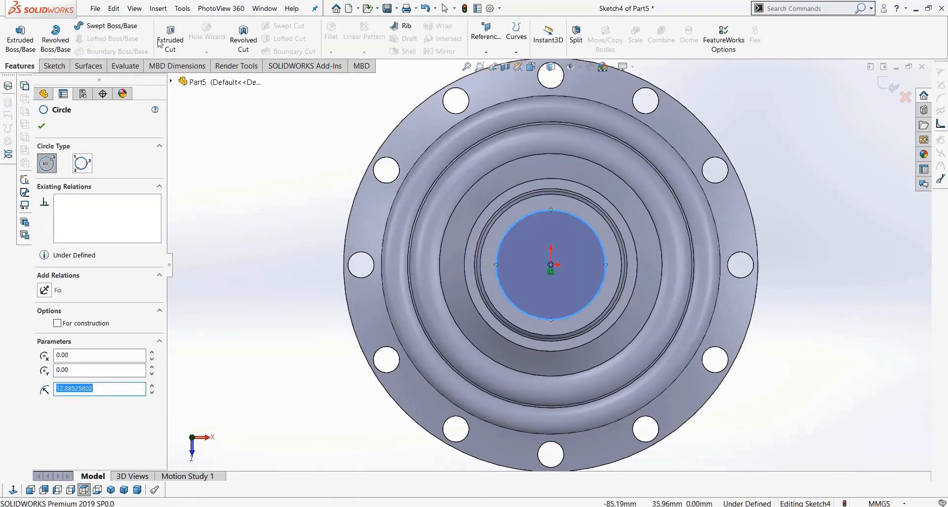
left_click(170, 39)
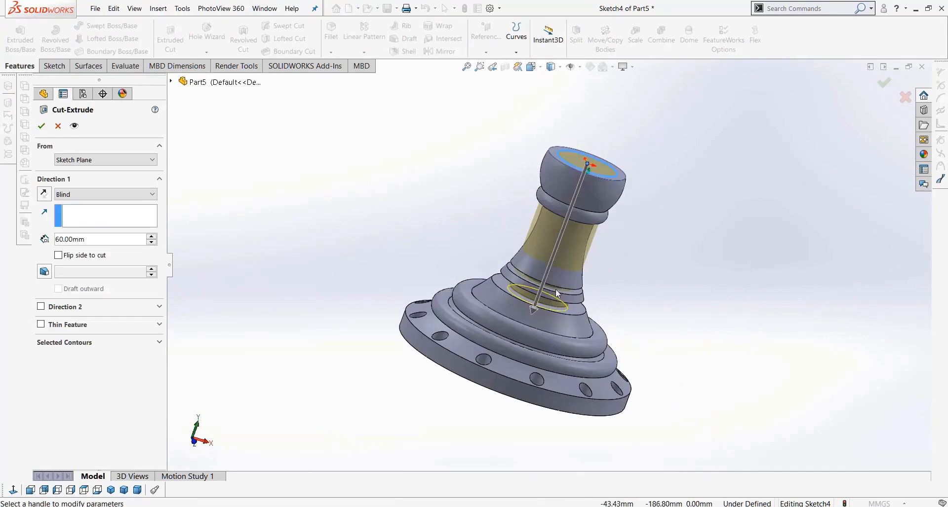
left_click_drag(534, 309, 574, 184)
left_click(41, 126)
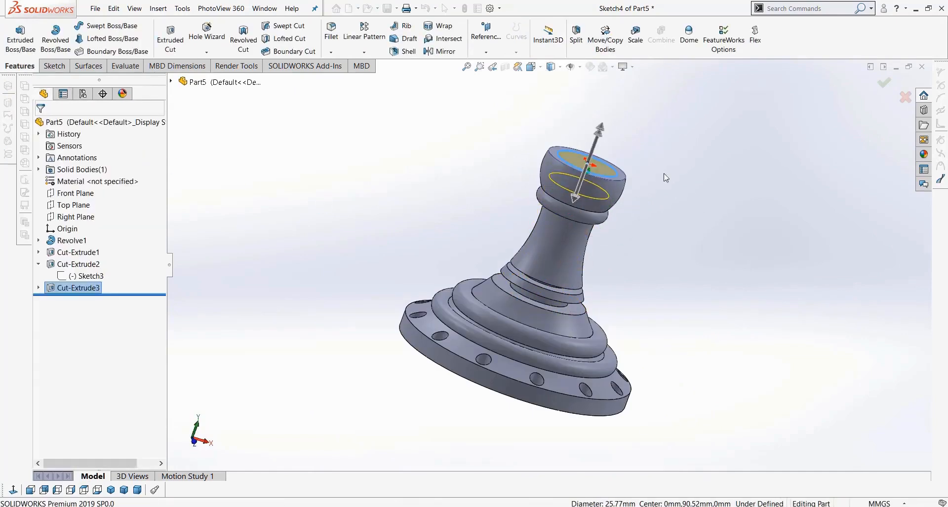
- Examine the pocket's profile inside the head in the Right view with hidden lines visible
middle_click_drag(661, 178, 569, 173)
scroll(569, 174, "down", 5)
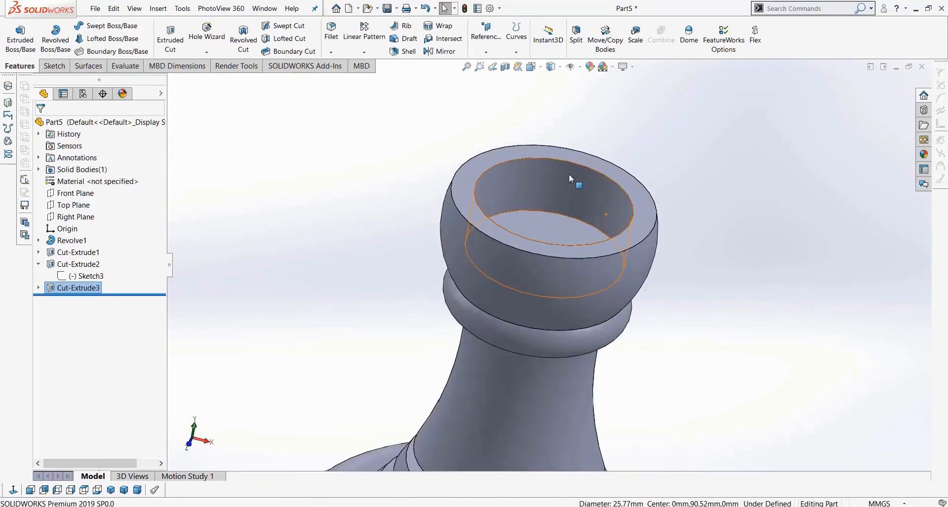
scroll(568, 179, "down", 2)
left_click(70, 490)
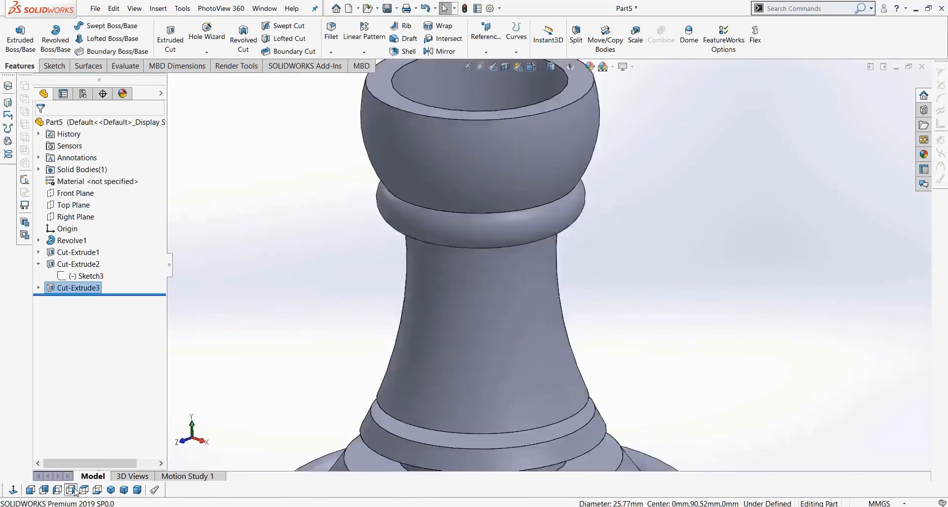
left_click(561, 69)
left_click(553, 101)
left_click(552, 67)
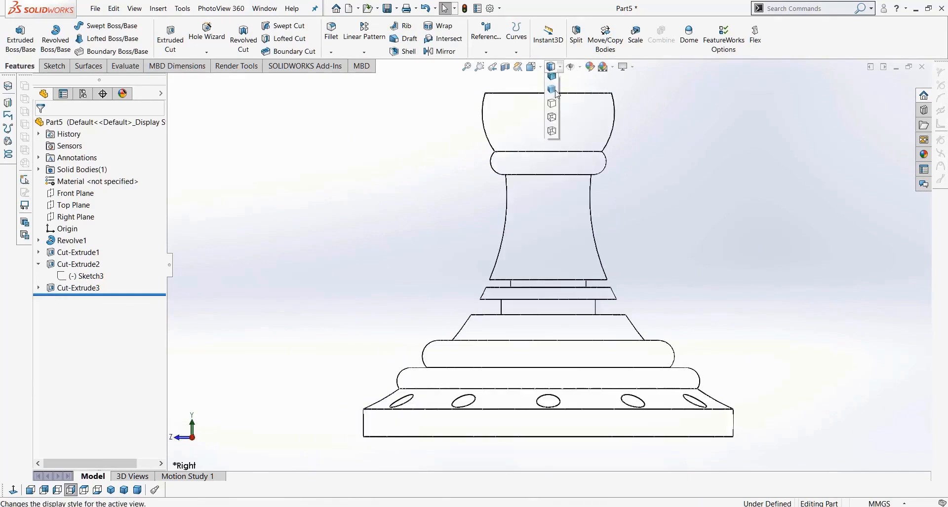
left_click(553, 132)
scroll(570, 132, "down", 3)
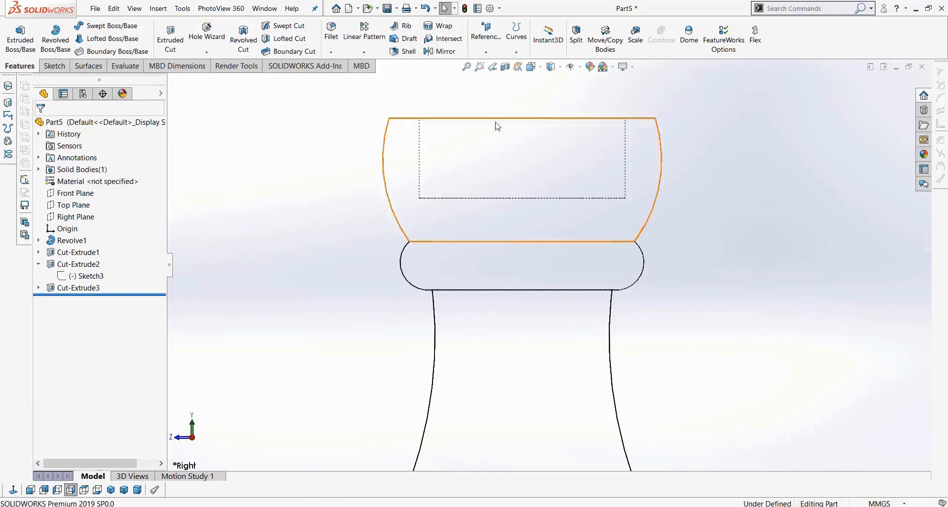
- Restore the shaded display with edges and delete the head's circular pocket cut together with its sketch
left_click(93, 287)
left_click(551, 68)
left_click(549, 80)
key("Delete")
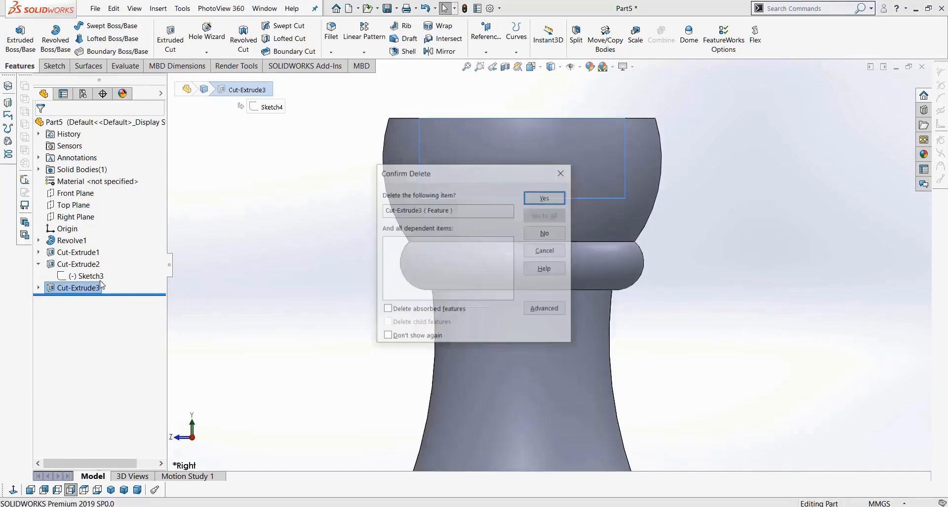
key("Return")
left_click(85, 289)
key("Delete")
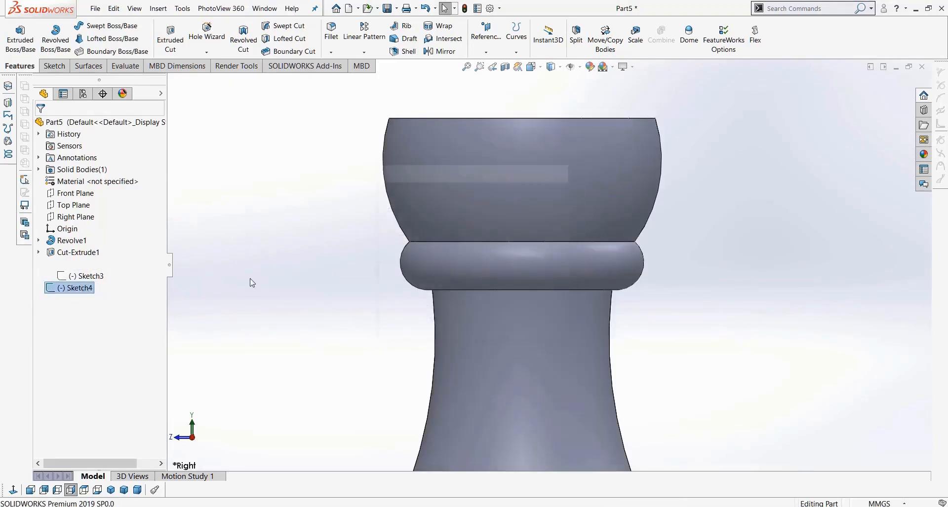
key("Return")
- Start a sketch on the Front Plane and draw a vertical centerline from the origin to above the head
scroll(336, 248, "up", 1)
middle_click_drag(336, 248, 313, 304)
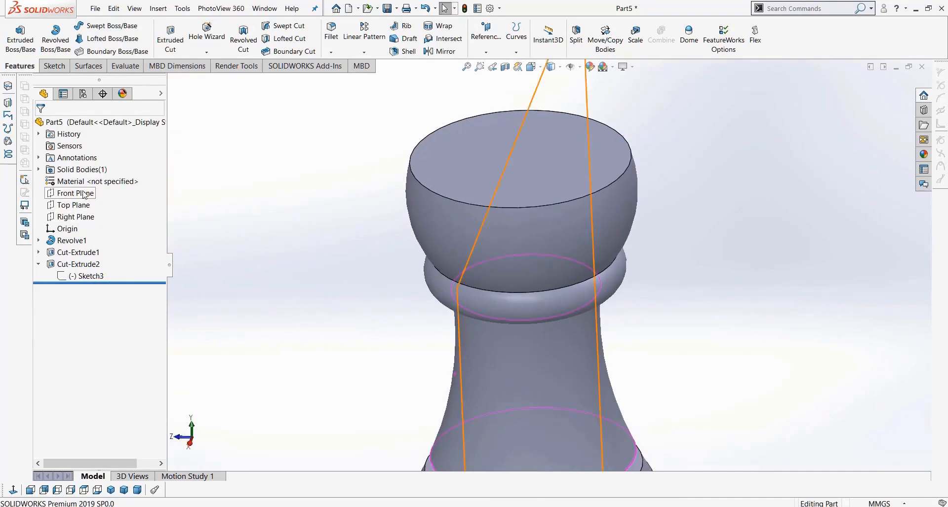
left_click(75, 193)
left_click(13, 490)
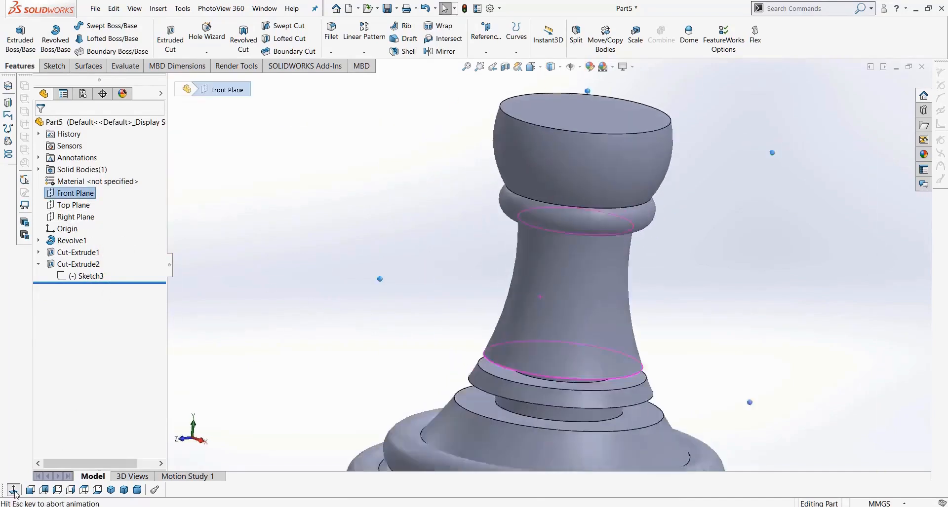
left_click(54, 66)
left_click(26, 38)
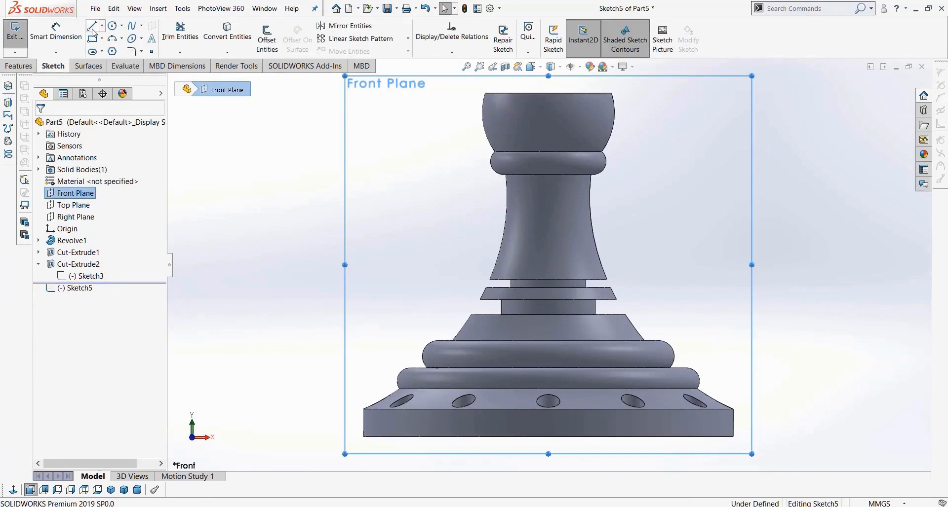
left_click(102, 26)
scroll(547, 265, "up", 2)
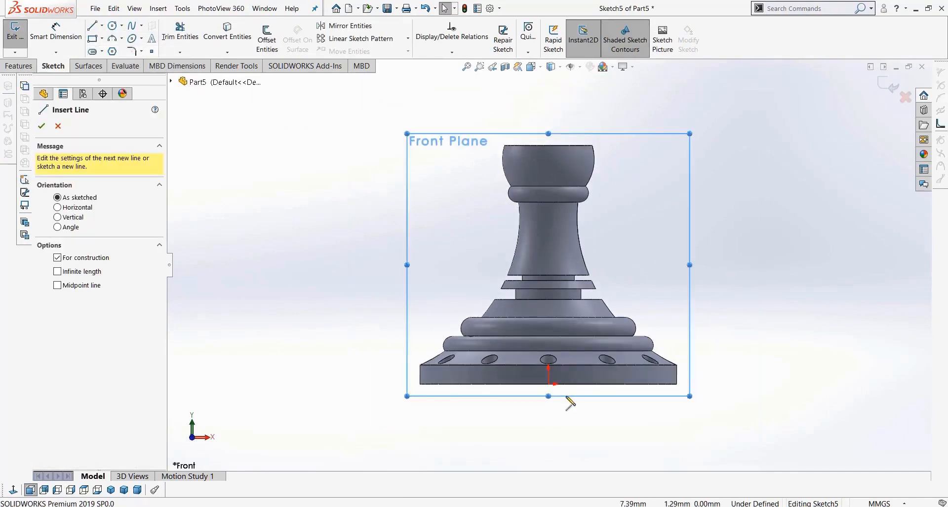
left_click(548, 384)
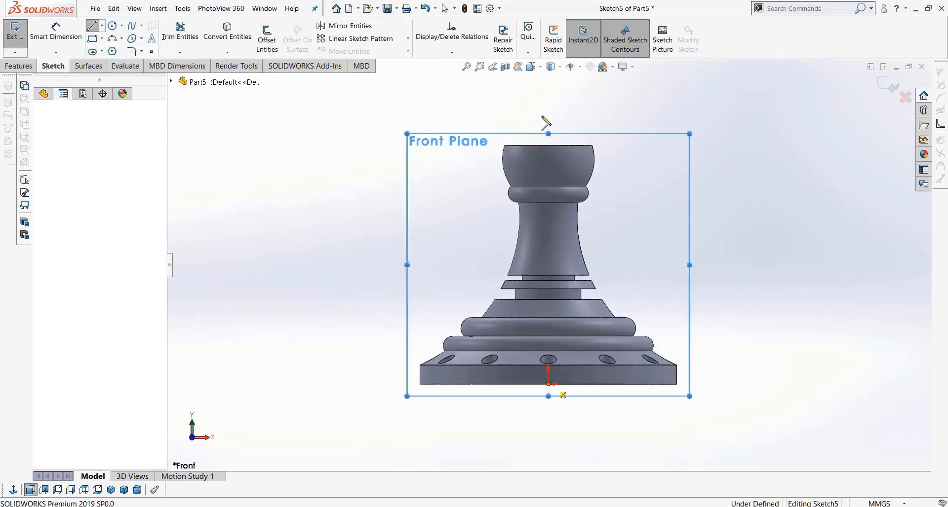
left_click(548, 93)
key("Escape")
- Offset the head's curved side edge 4 mm inward using the reversed direction
scroll(555, 119, "down", 3)
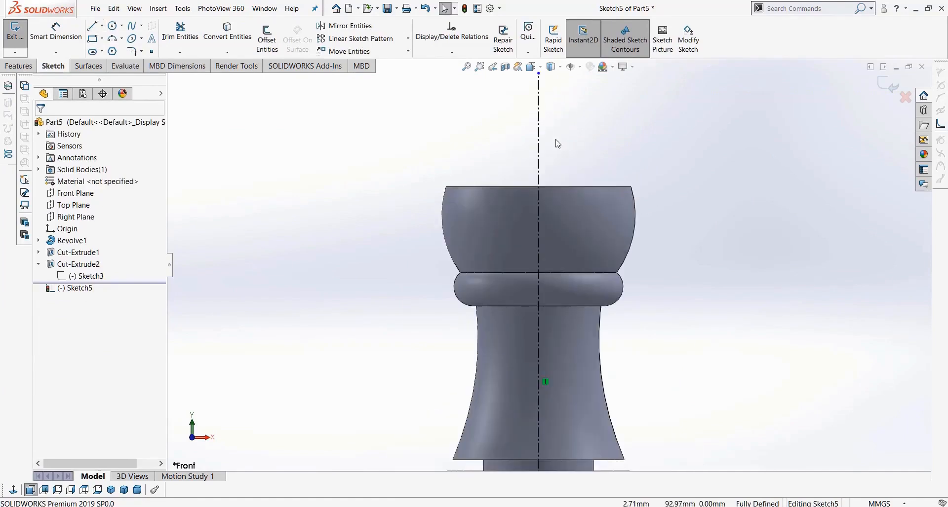
scroll(612, 143, "down", 2)
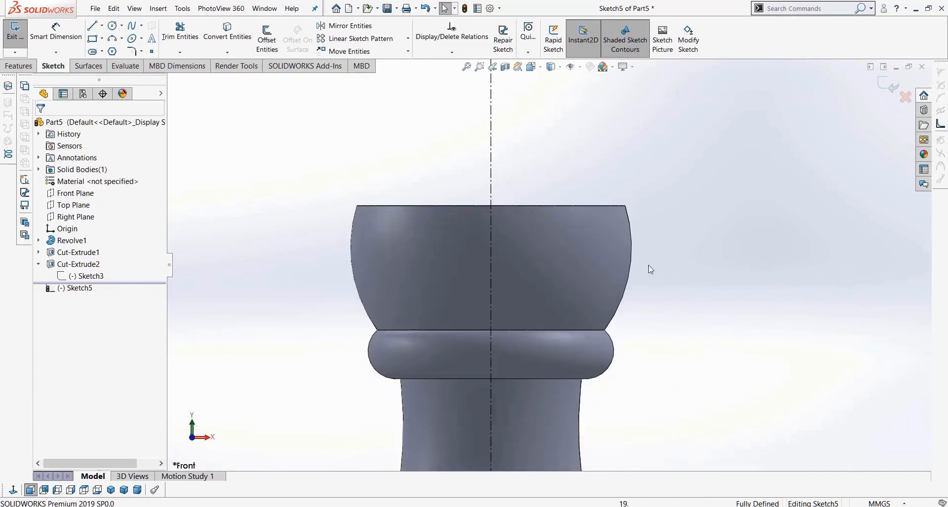
left_click(632, 240)
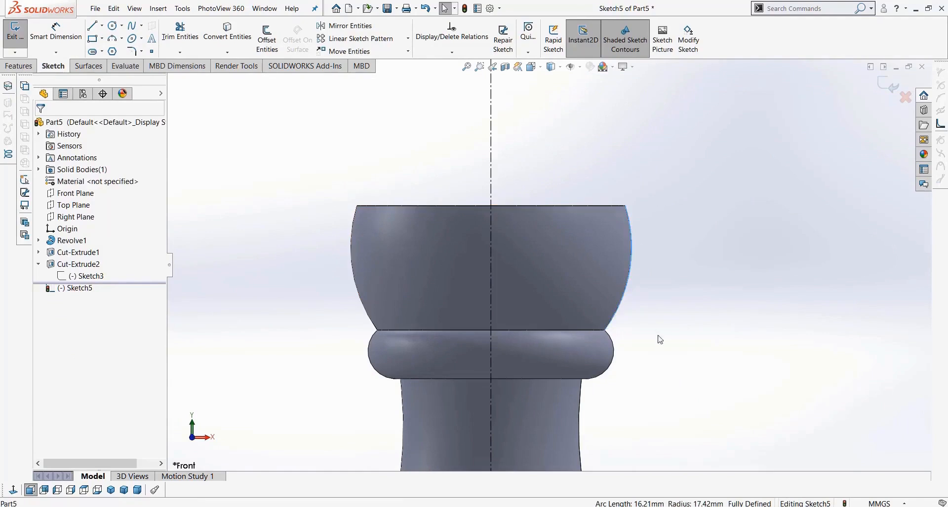
left_click(267, 37)
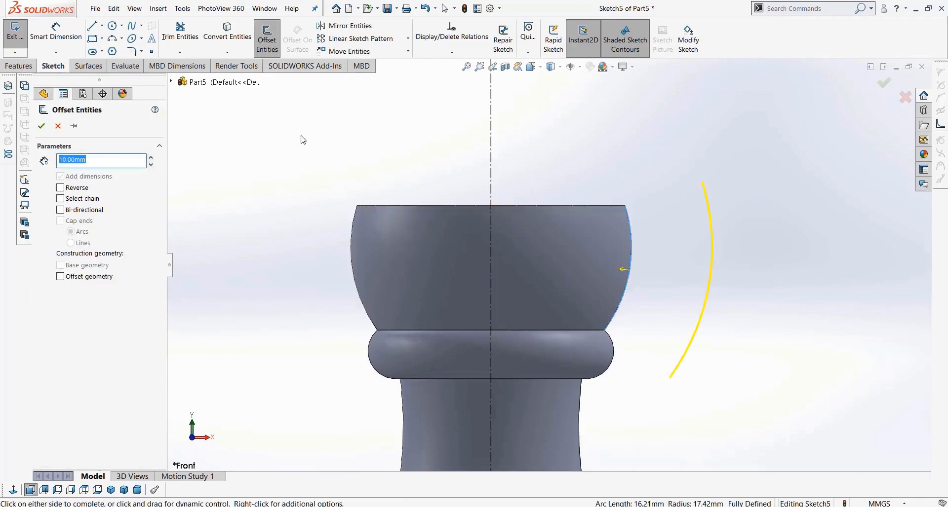
left_click(60, 188)
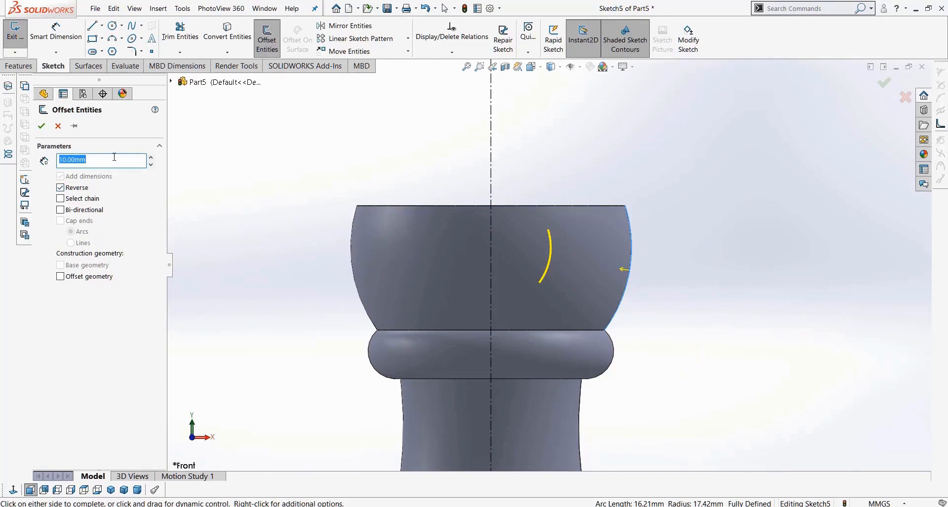
type("4")
key("Return")
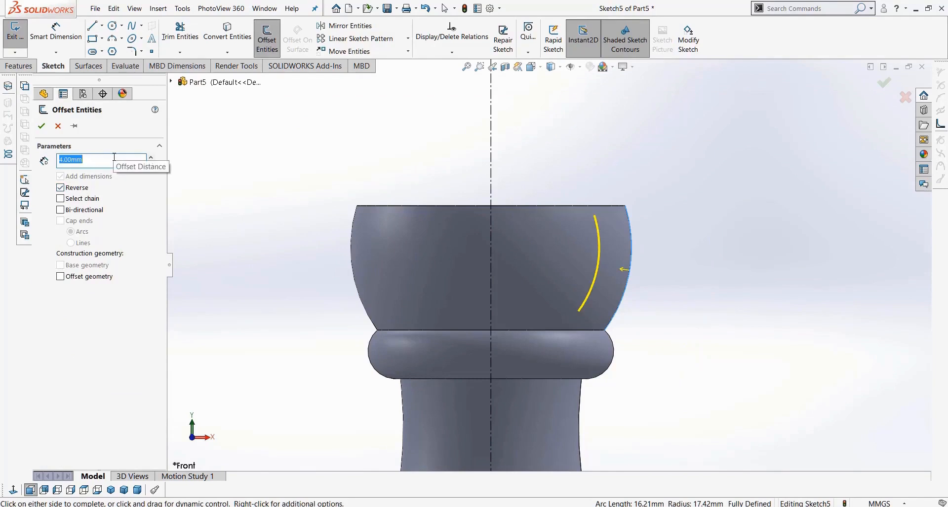
left_click(43, 127)
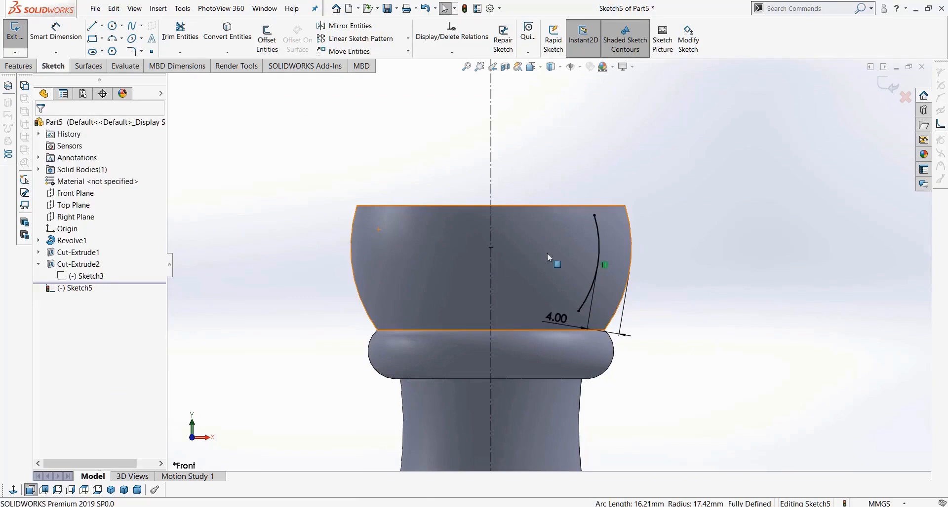
- Extend the offset arc above the head and close the profile with lines along its lower end, the centerline and the flat top
left_click_drag(594, 212, 568, 172)
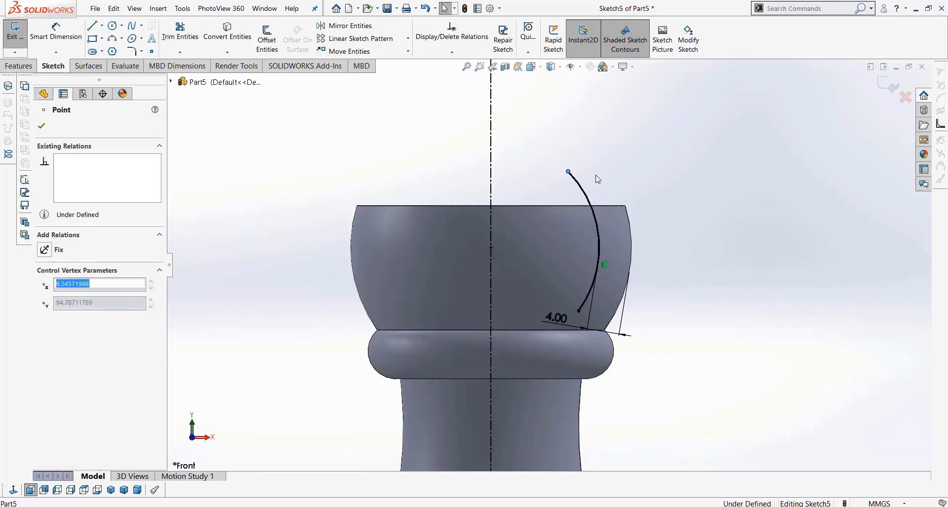
left_click(93, 27)
left_click(578, 311)
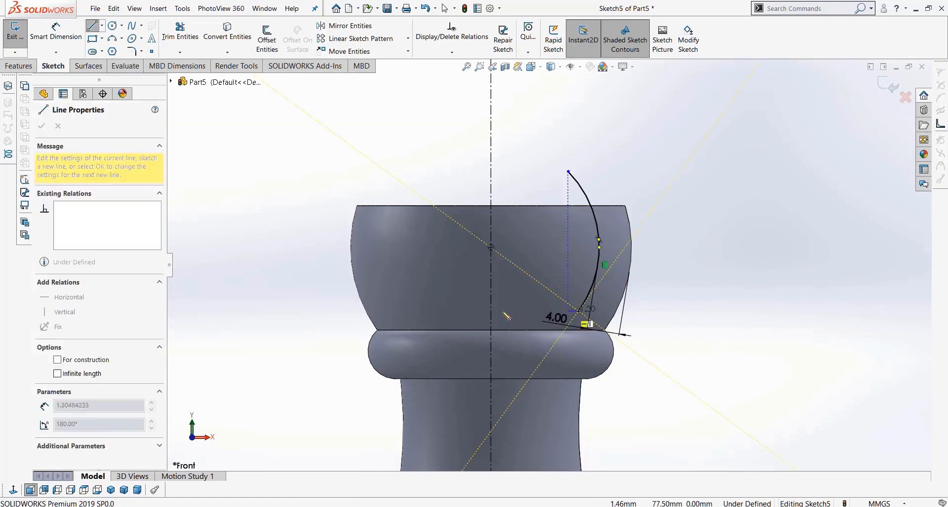
left_click(491, 311)
left_click(491, 206)
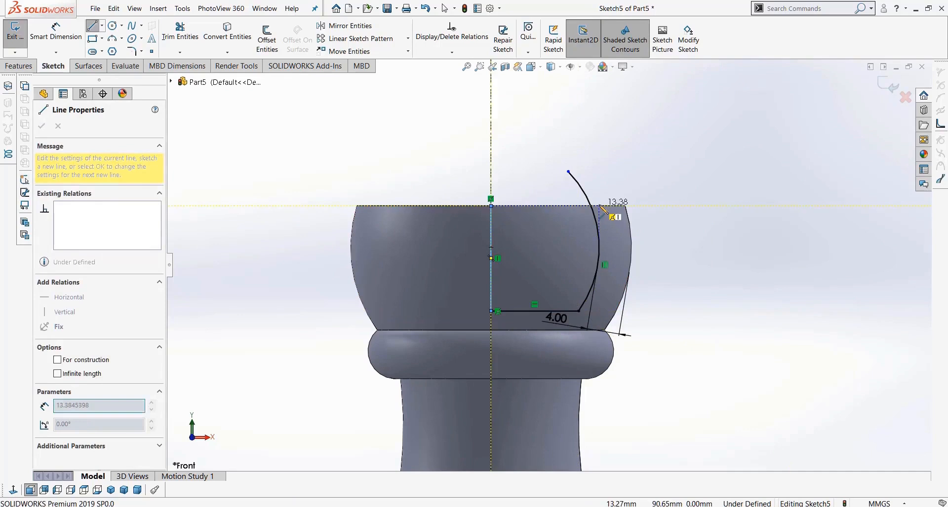
left_click(591, 206)
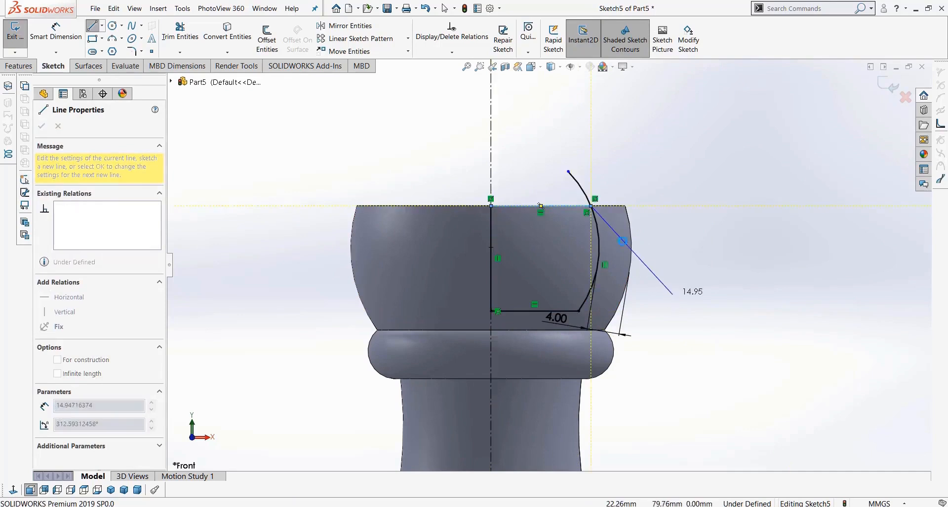
key("Escape")
- Trim away the part of the offset arc that extends above the head's flat top
left_click(180, 32)
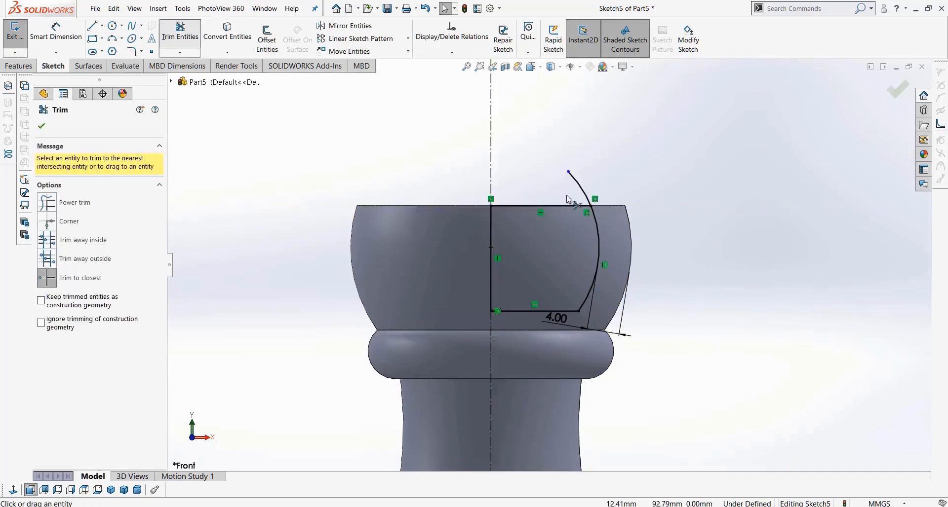
left_click(576, 185)
scroll(561, 346, "up", 2)
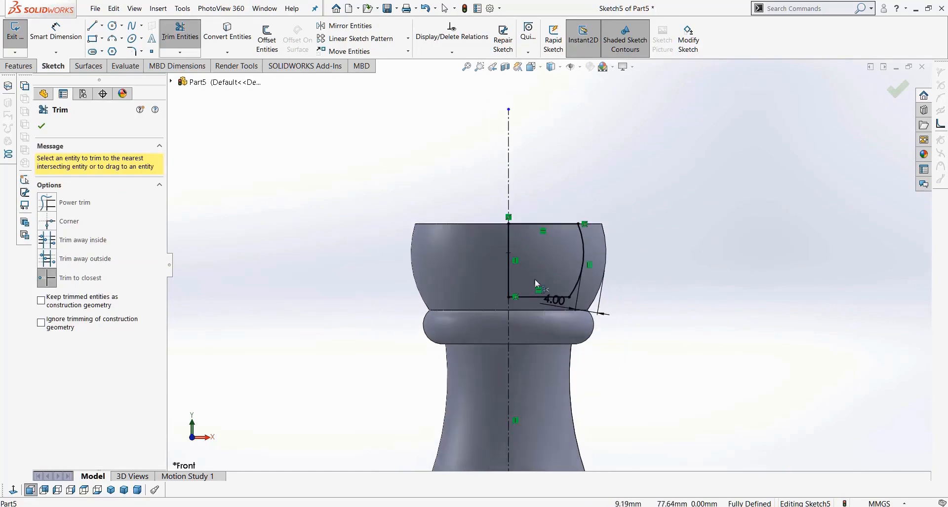
- Hollow the head with a 360-degree revolved cut of the profile about the vertical centerline
left_click(18, 65)
left_click(240, 37)
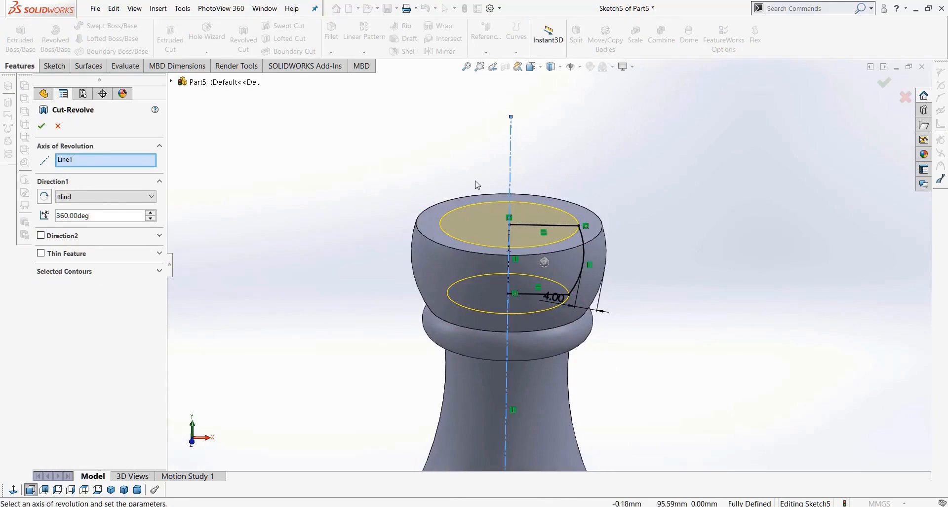
left_click(42, 126)
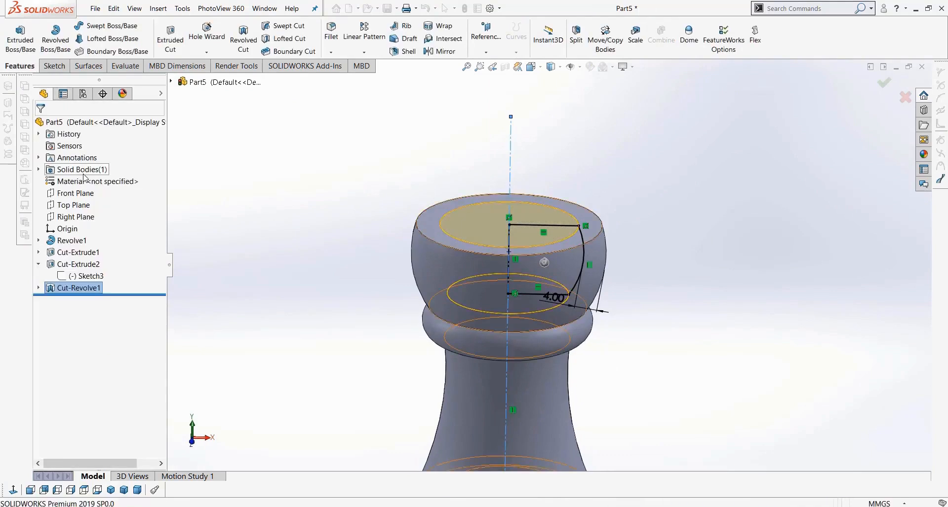
left_click(368, 229)
mouse_move(347, 262)
middle_mouse_down()
mouse_move(348, 248)
mouse_move(541, 88)
middle_mouse_up()
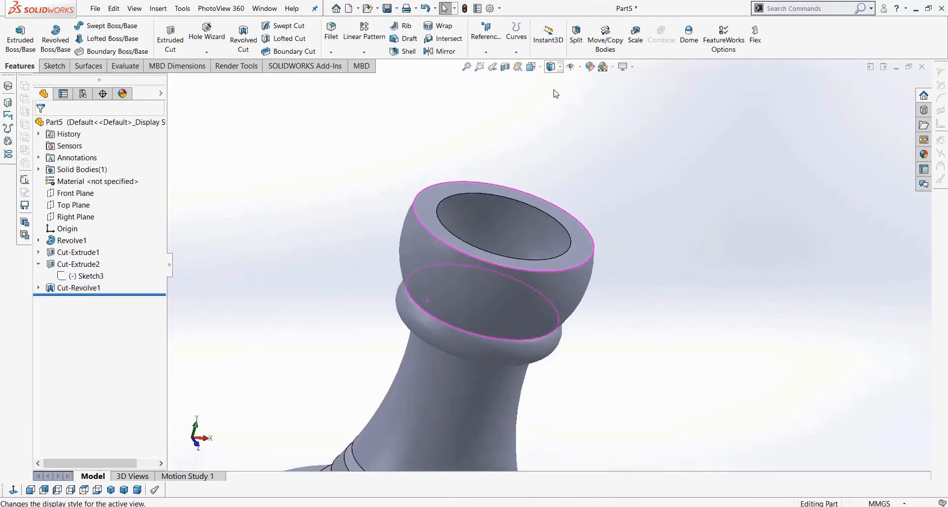
- Examine the head's hollow from the right view with hidden lines visible, and restore the shaded-with-edges display
left_click(552, 67)
left_click(552, 108)
left_click(552, 67)
left_click(553, 96)
left_click(552, 67)
left_click(552, 109)
left_click(551, 66)
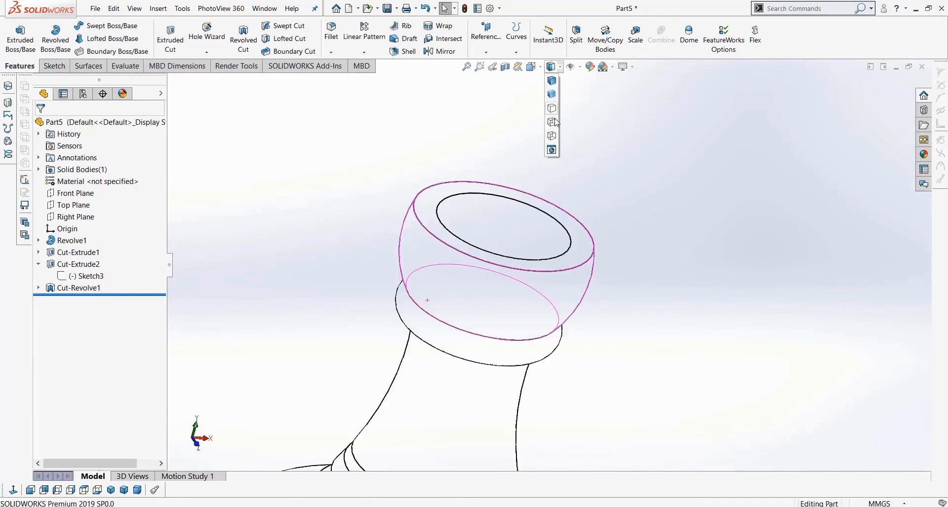
left_click(552, 120)
left_click(69, 490)
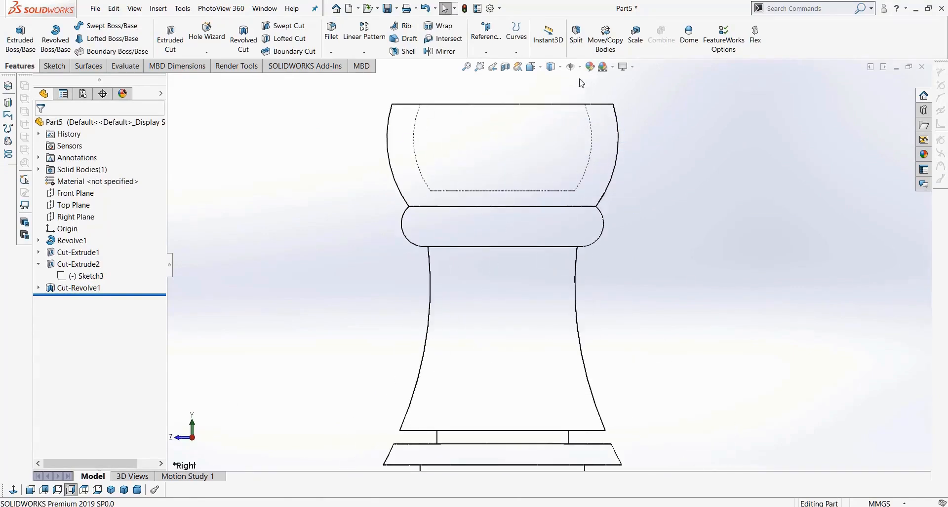
left_click(552, 67)
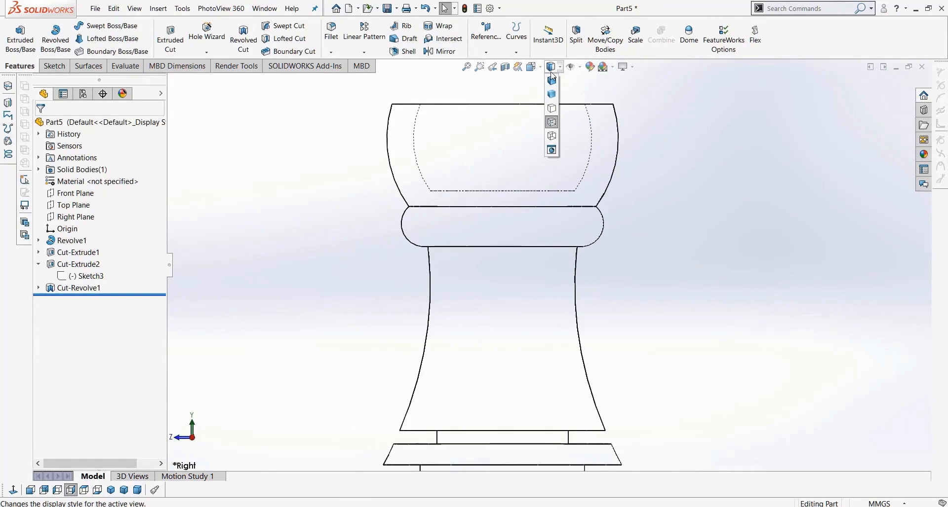
left_click(552, 79)
middle_click_drag(676, 205, 590, 218)
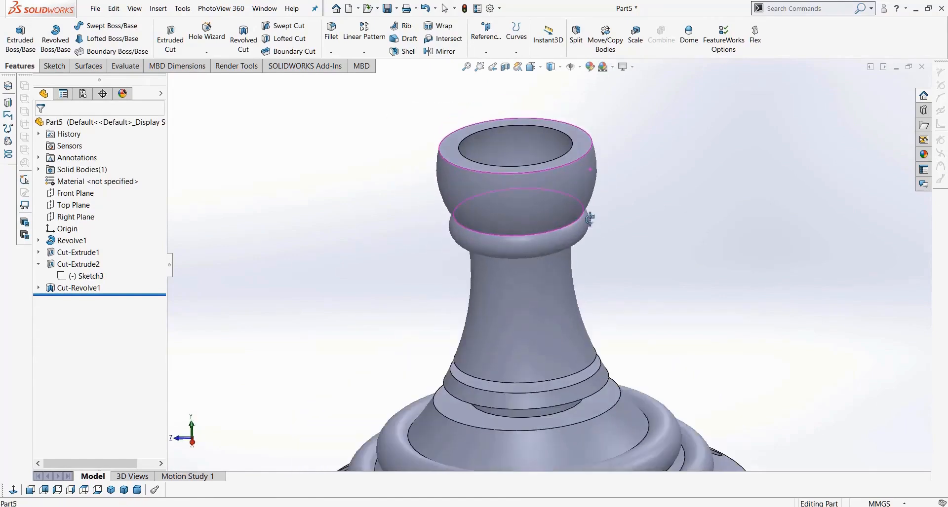
- Sketch a center rectangle about 7.7 mm wide and 18.8 mm high on the Front Plane, centered on the middle of the head's flat top
left_click(53, 66)
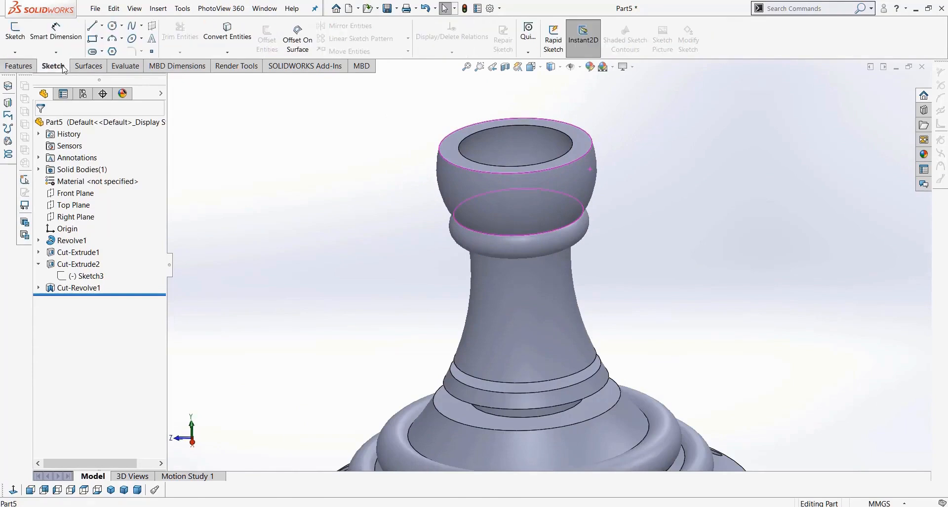
left_click(76, 193)
left_click(12, 491)
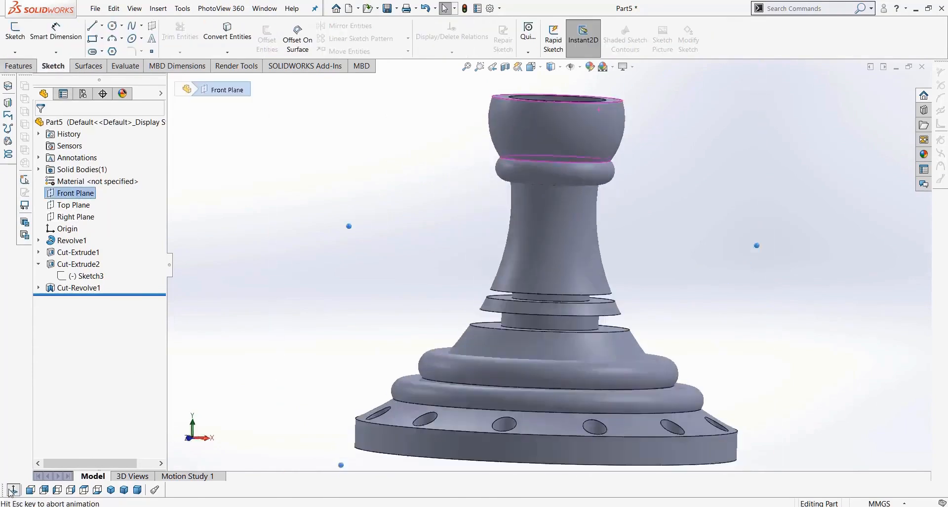
left_click(103, 39)
left_click(123, 59)
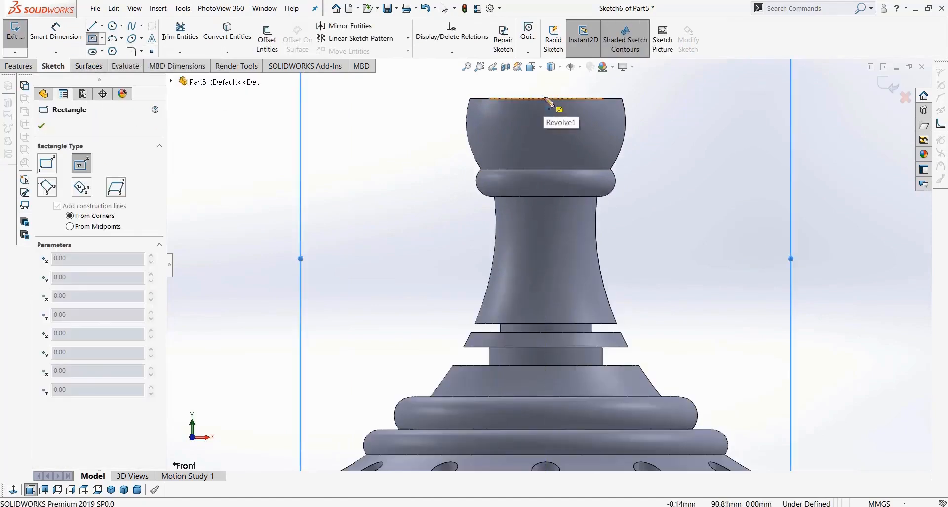
left_click(546, 99)
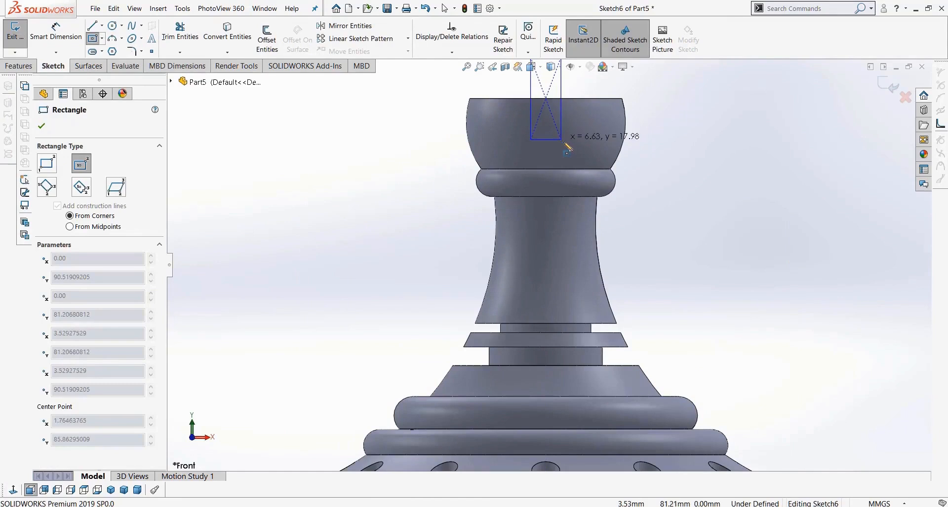
left_click(563, 142)
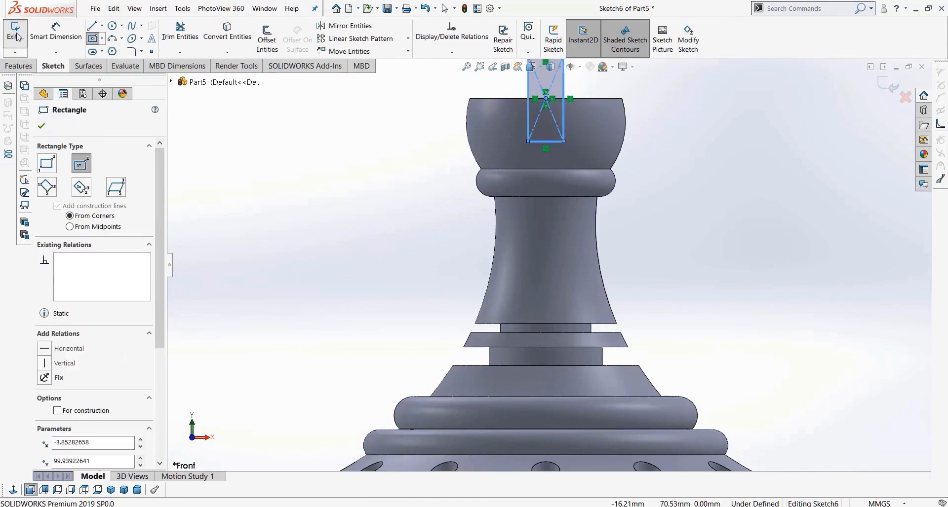
- Cut a notch through one side of the head's wall by extruding the rectangle to a blind depth of 32 mm
left_click(18, 66)
left_click(171, 37)
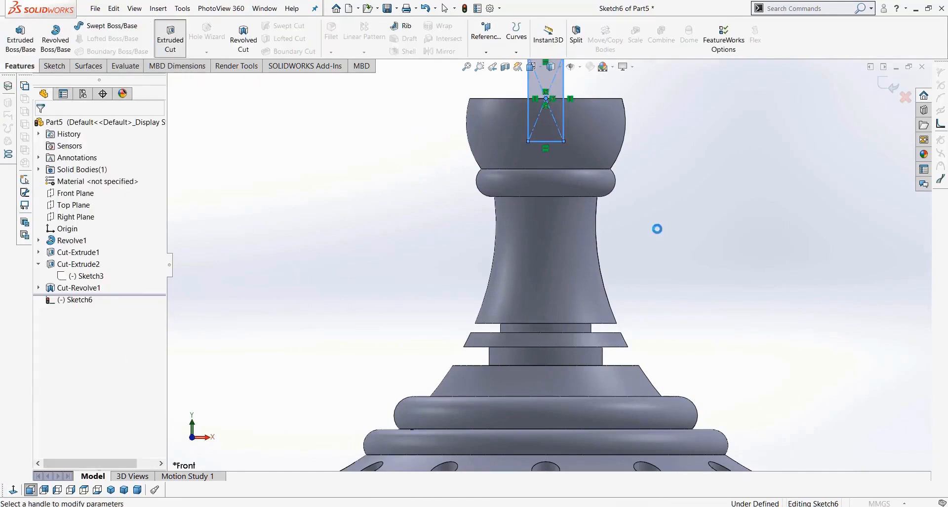
left_click_drag(561, 118, 652, 88)
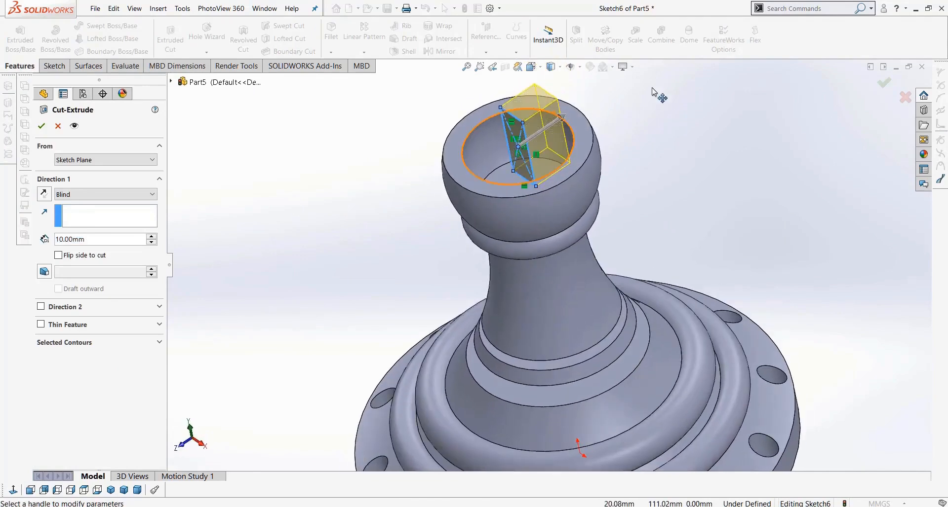
left_click(42, 126)
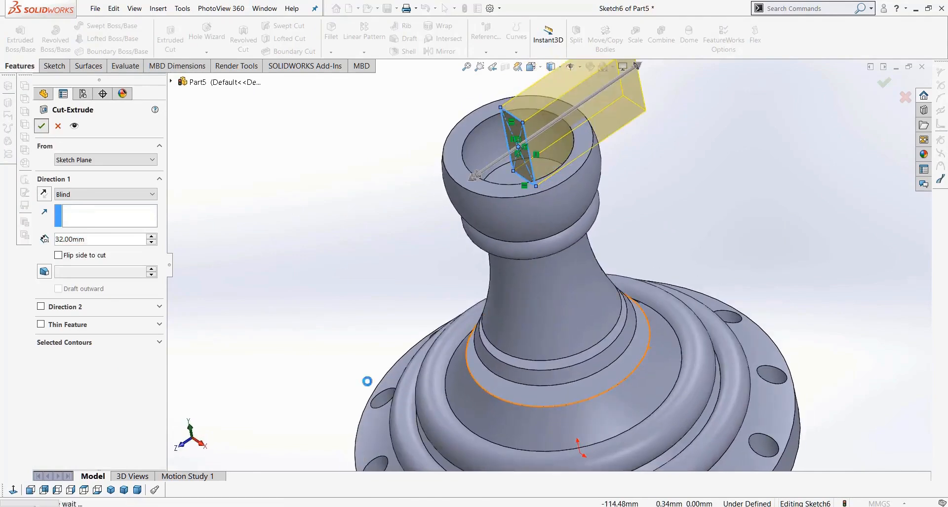
left_click(702, 150)
middle_click_drag(556, 275, 736, 261)
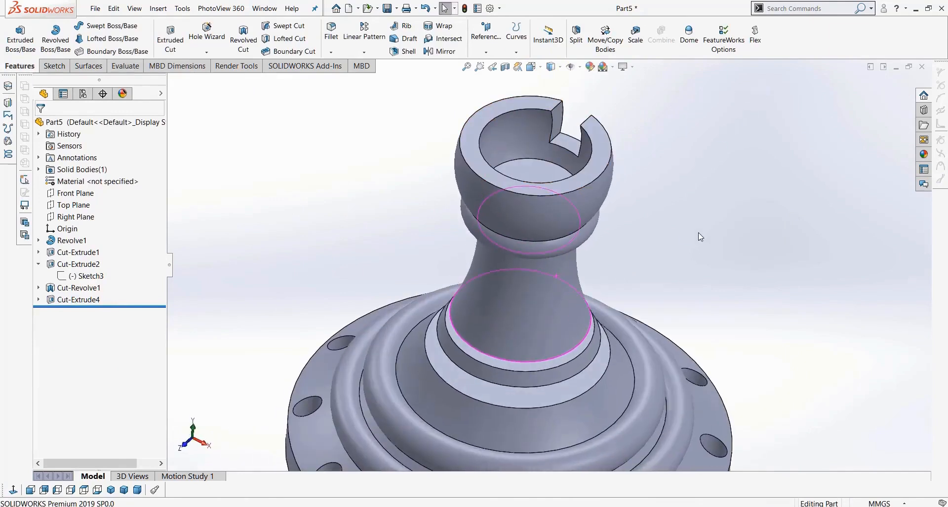
scroll(567, 153, "down", 3)
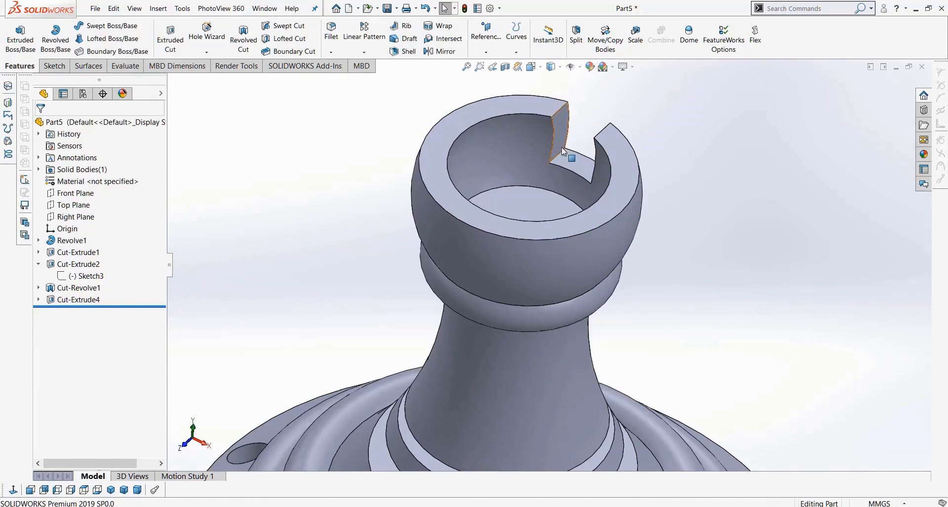
- Start a circular pattern with the head's notch cut as the feature to repeat
left_click(55, 65)
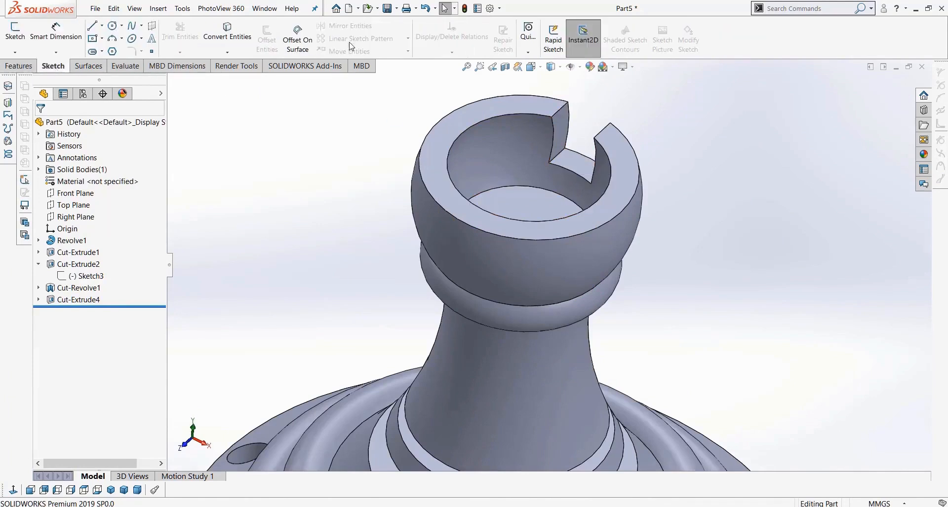
left_click(32, 67)
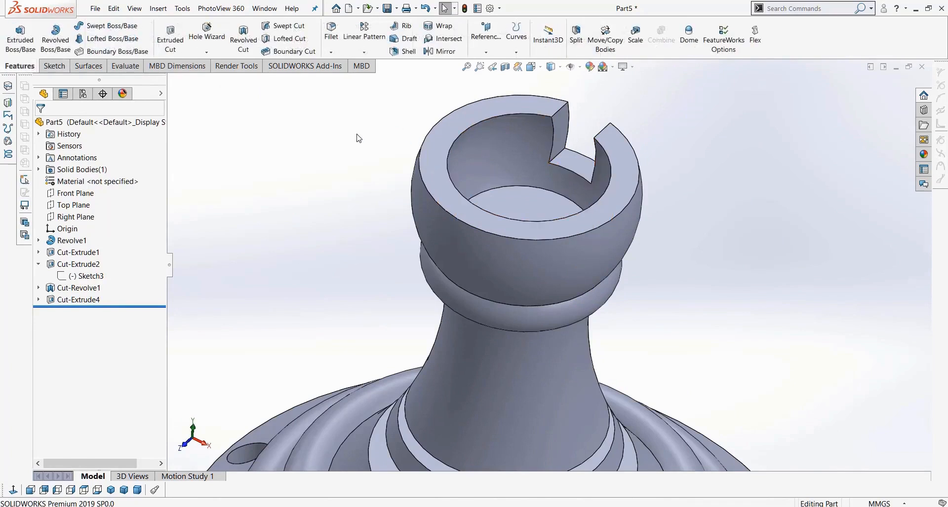
left_click(364, 51)
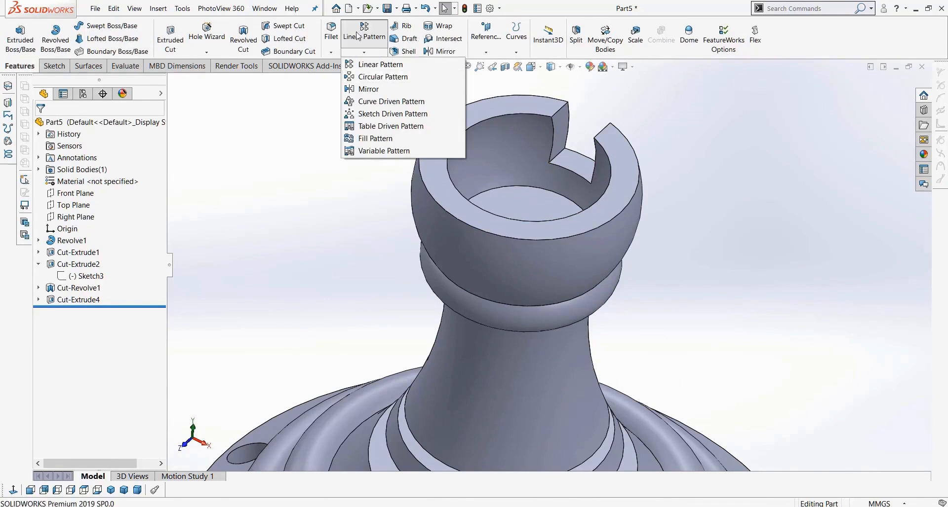
left_click(364, 78)
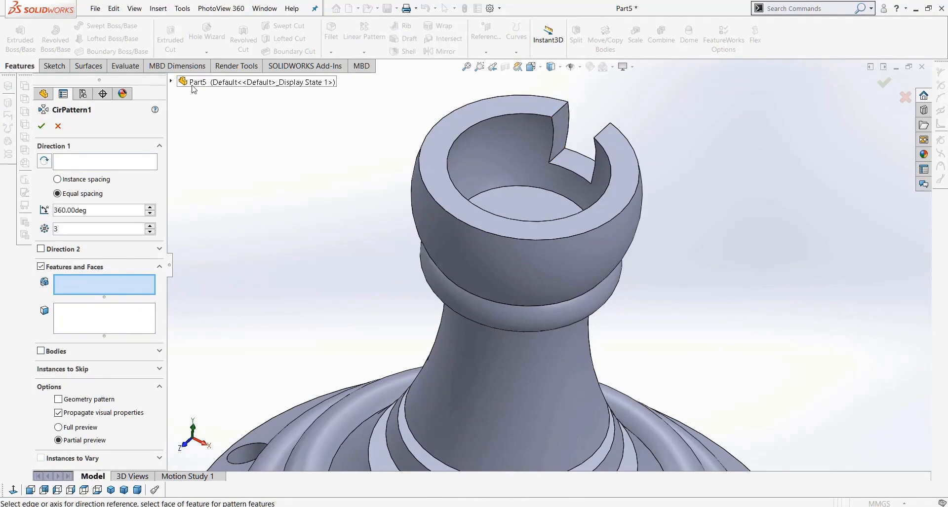
left_click(171, 83)
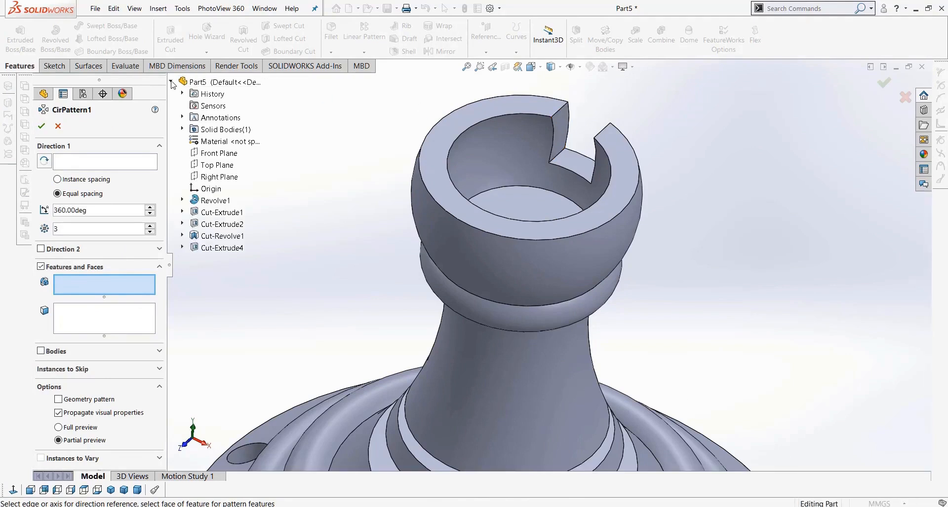
left_click(212, 248)
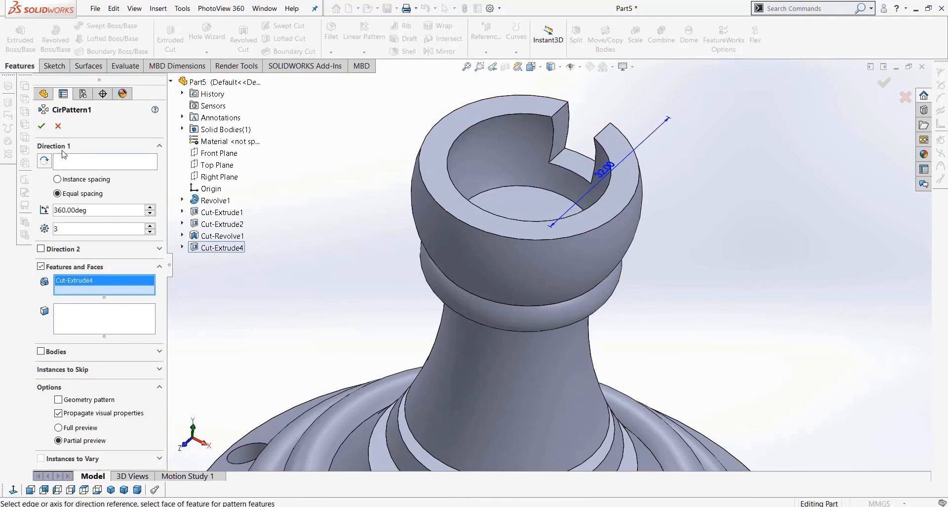
- Set the circular edge at the upper rim of the cone beneath the stem as the pattern's rotation reference
left_click(82, 163)
scroll(533, 277, "down", 3)
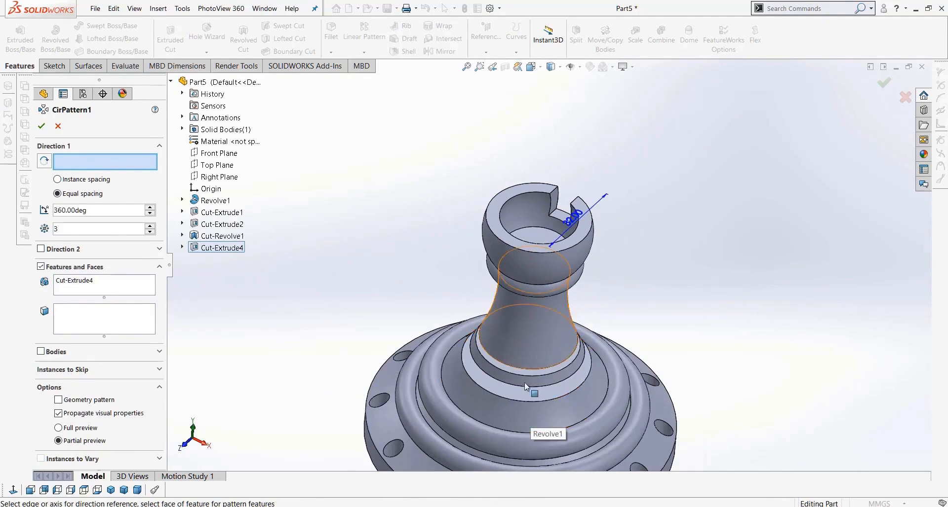
left_click(521, 412)
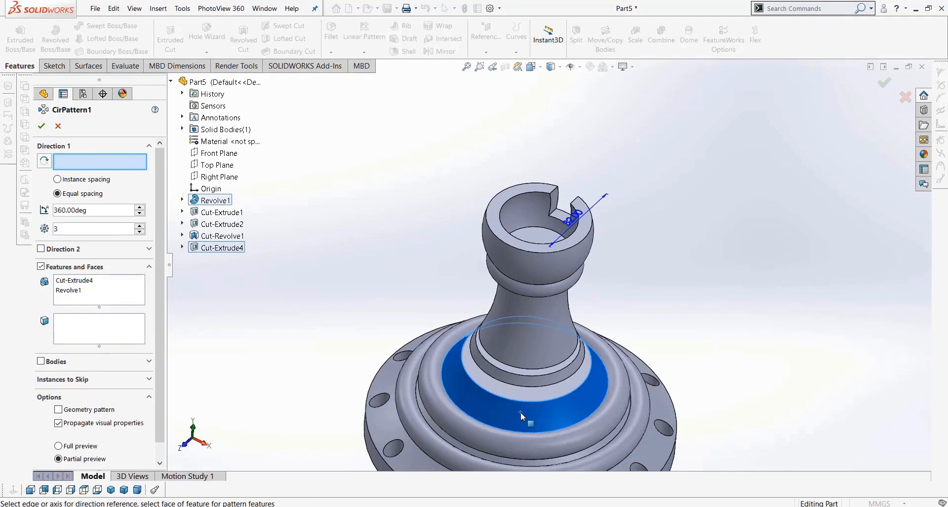
left_click(520, 412)
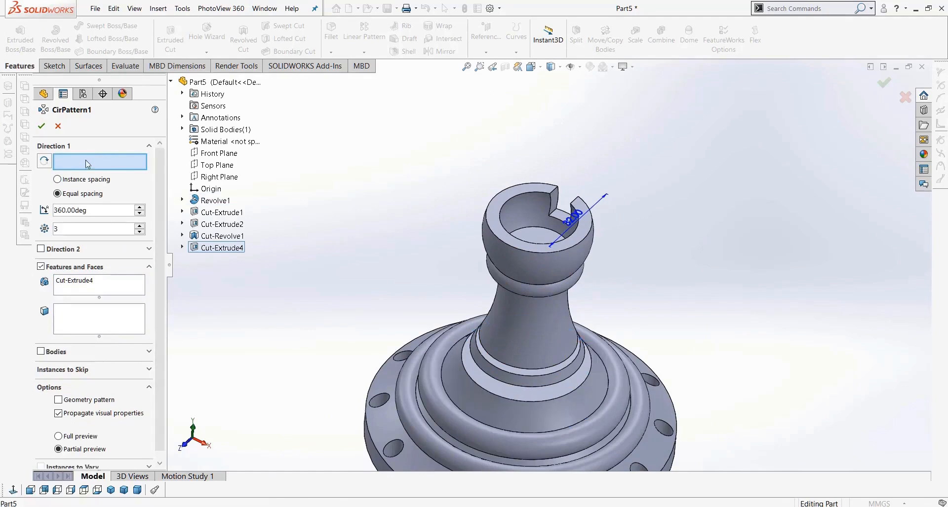
left_click(472, 387)
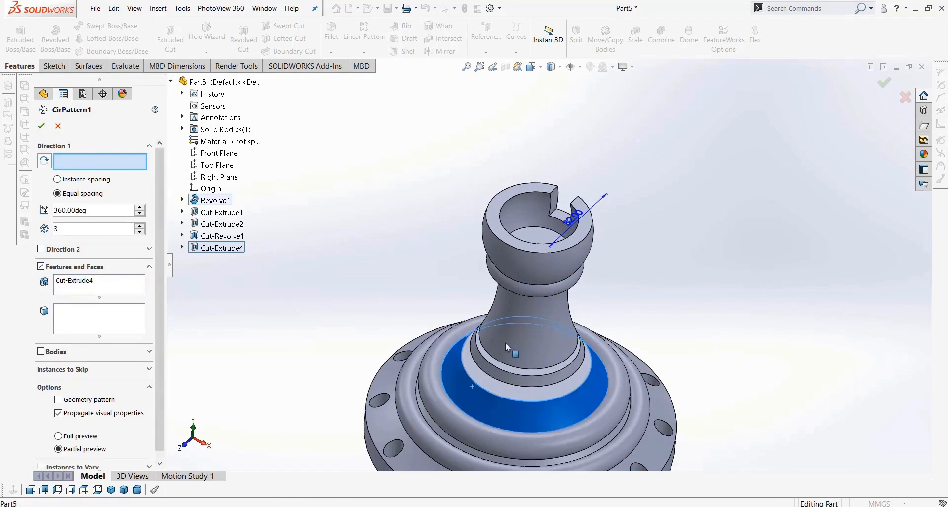
left_click(519, 329)
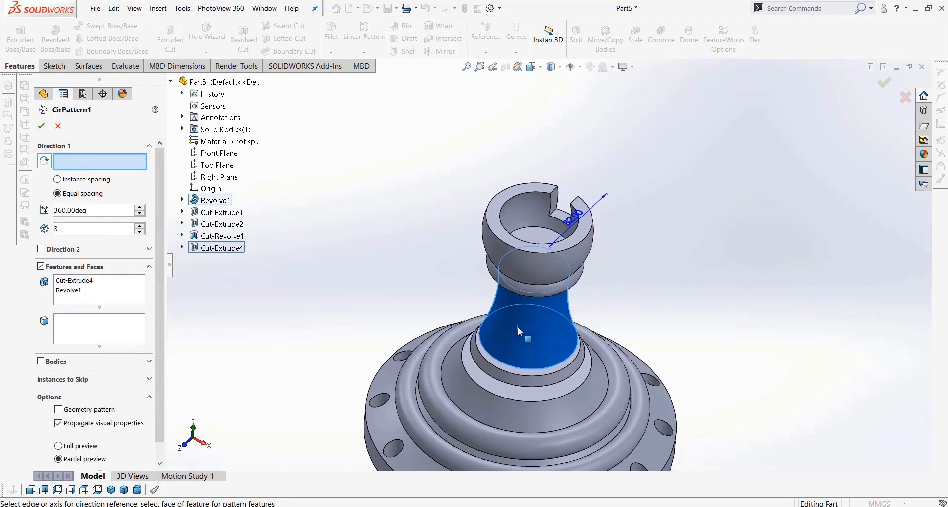
left_click(476, 383)
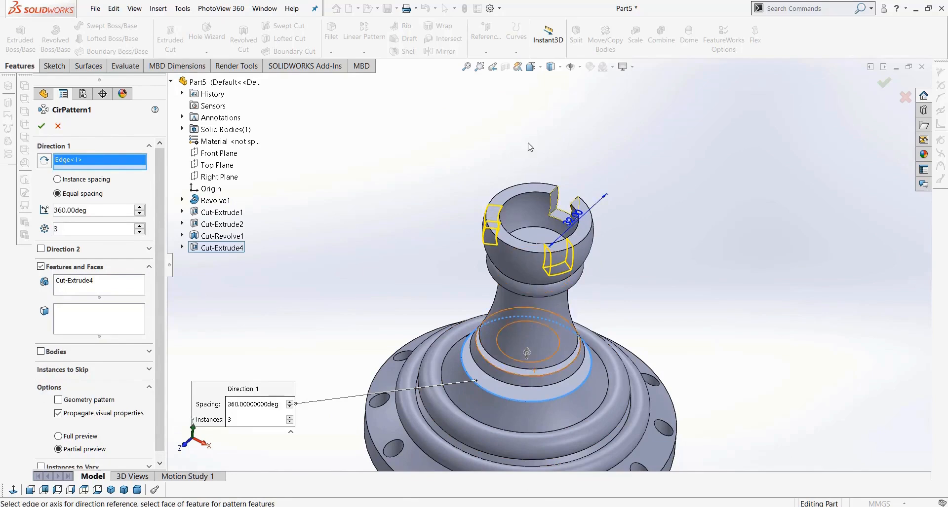
- Set the notch pattern to 6 equally spaced instances over 360 degrees and apply it
middle_click_drag(629, 256, 652, 345)
left_click(140, 227)
left_click(139, 226)
left_click(140, 226)
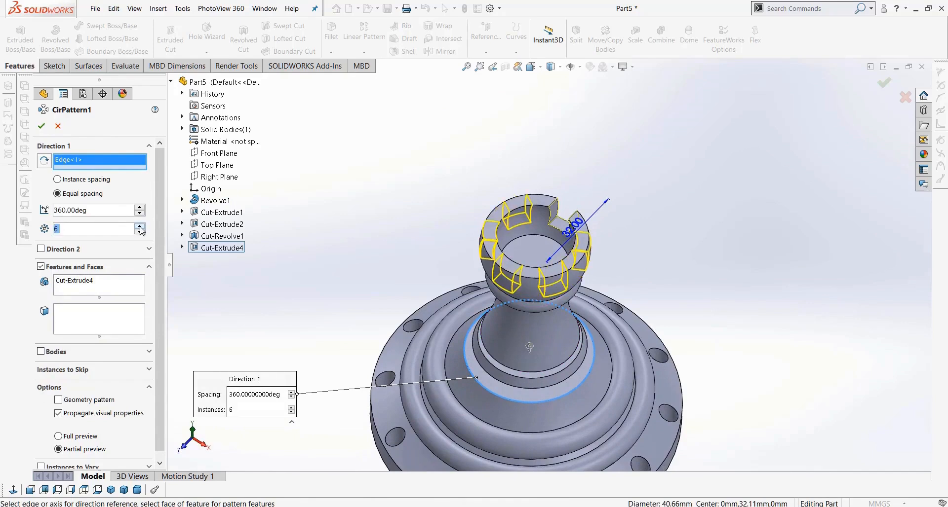
left_click(41, 126)
- Sketch a circle of about 4.16 mm radius on the Front Plane, centered on the stem's vertical axis at mid-height
middle_click_drag(324, 252, 466, 225)
scroll(507, 137, "down", 3)
middle_click_drag(508, 137, 622, 260)
scroll(622, 260, "up", 3)
middle_click_drag(634, 309, 630, 328)
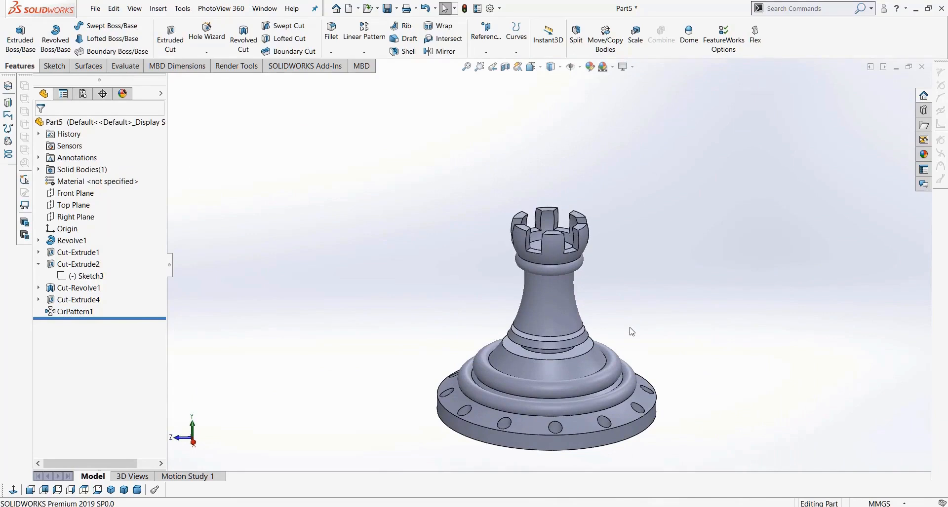
left_click(73, 194)
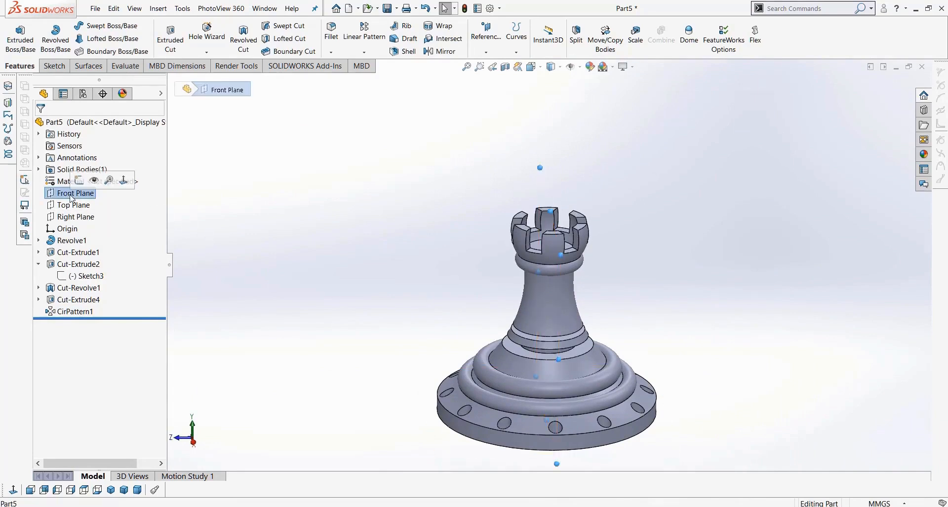
left_click(14, 491)
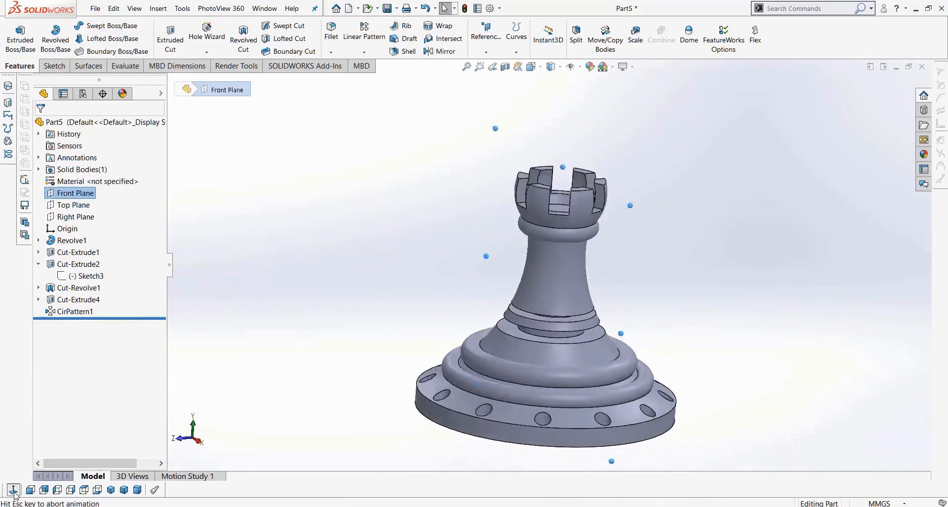
left_click(54, 66)
left_click(113, 25)
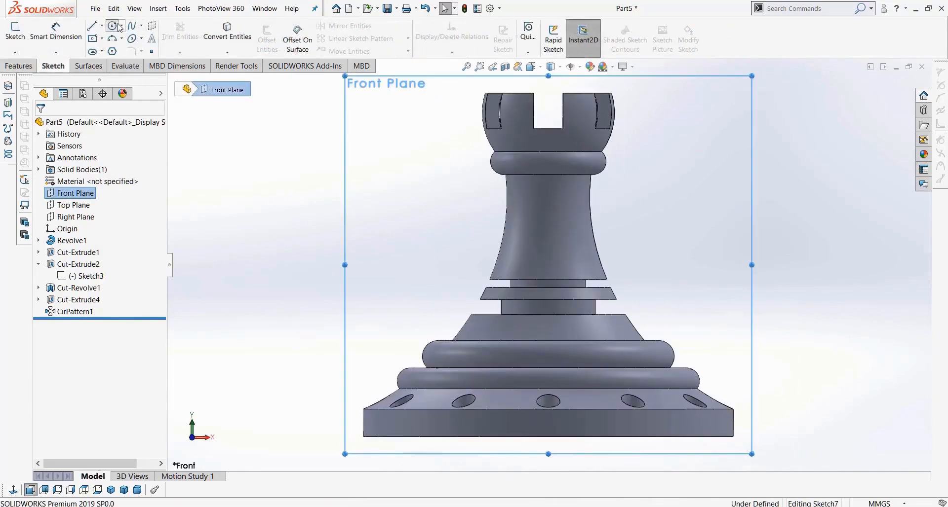
left_click(548, 230)
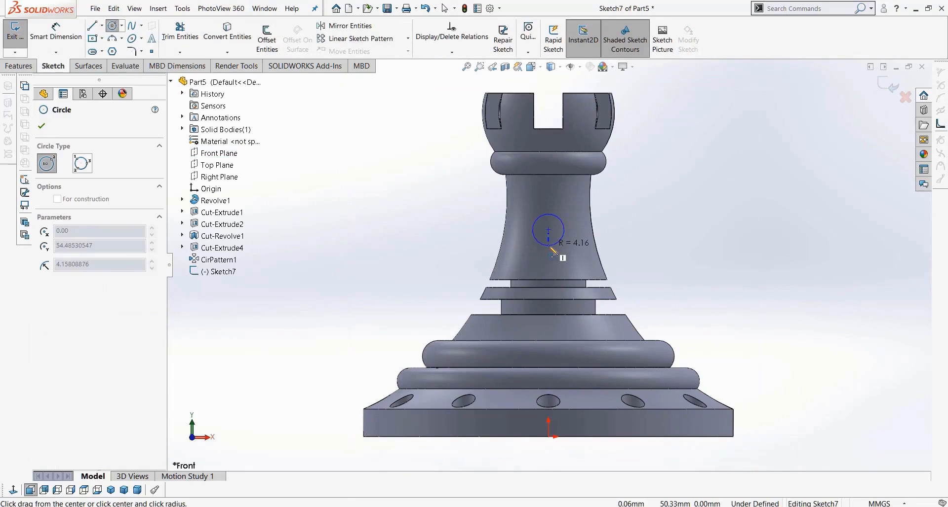
left_click(552, 248)
middle_click_drag(630, 273, 594, 310)
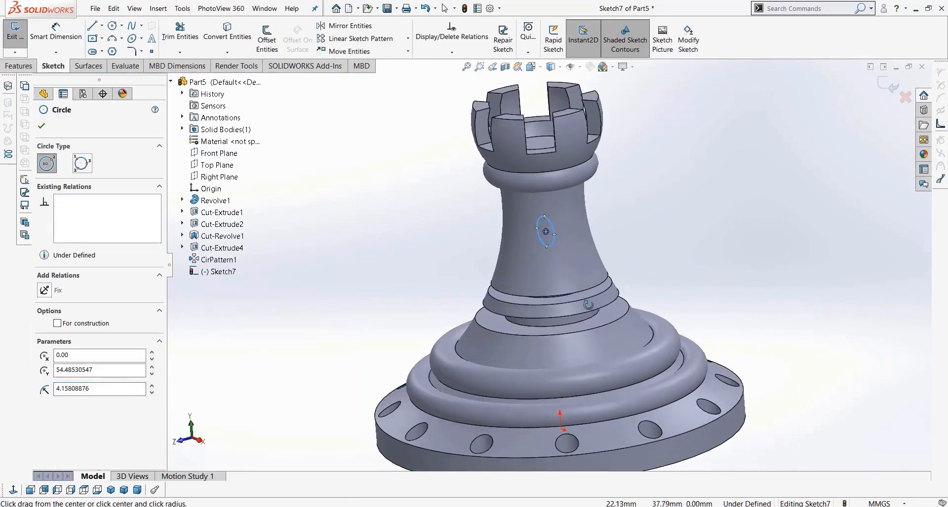
left_click(18, 66)
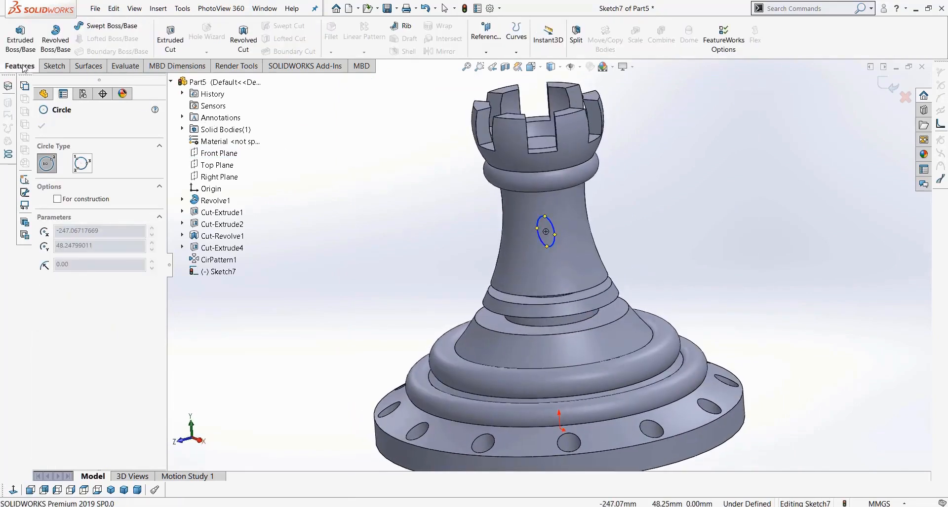
left_click(170, 37)
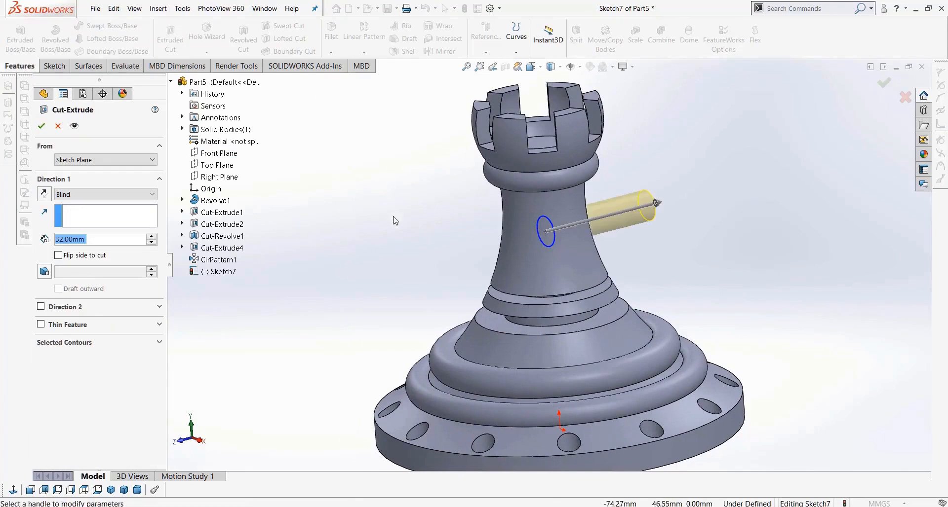
left_click(44, 93)
key("Escape")
- Extrude the stem's circle sketch as a blind boss 14 mm deep, merged with the rook body
left_click(20, 39)
mouse_move(434, 260)
left_mouse_down()
mouse_move(461, 249)
mouse_move(521, 265)
left_mouse_up()
scroll(520, 261, "down", 3)
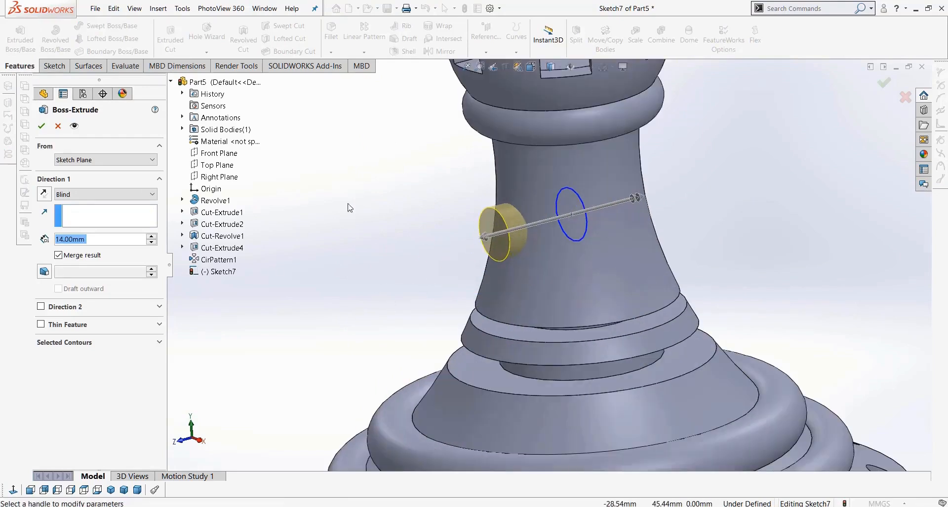
left_click(41, 127)
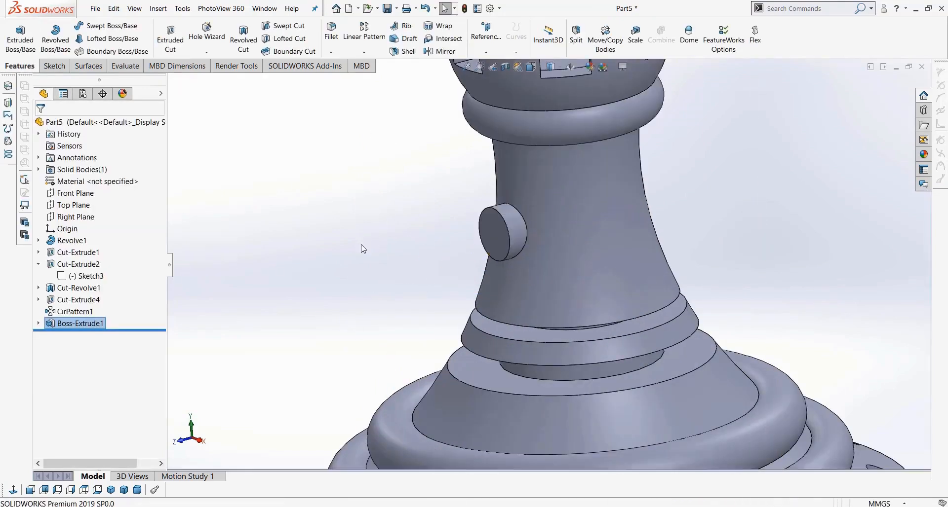
- Start a circular pattern of the stem's round boss about the circular upper edge of the cone beneath the stem
middle_click_drag(374, 235, 450, 190)
left_click(364, 52)
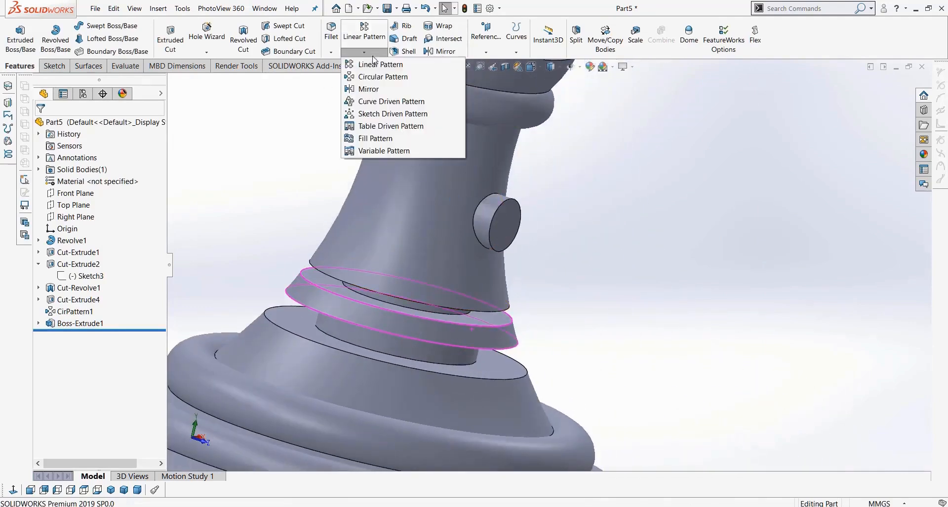
left_click(380, 77)
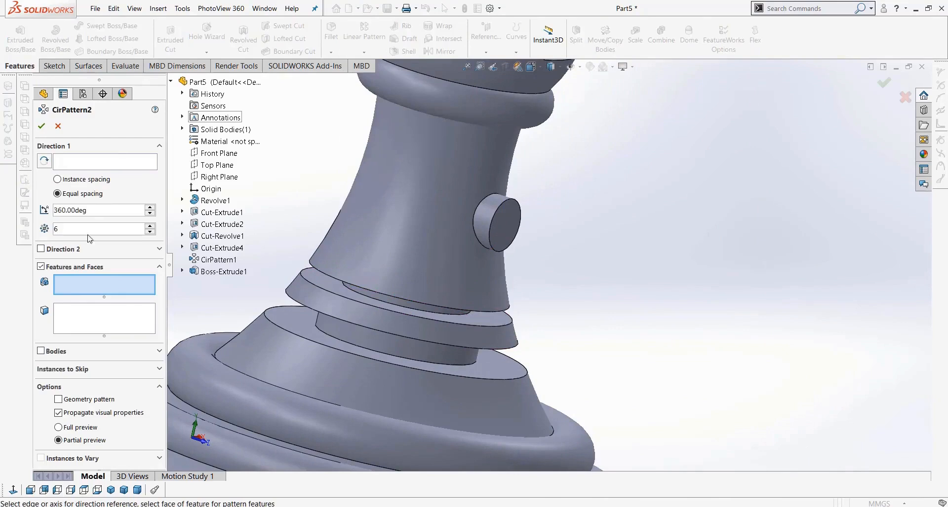
left_click(494, 220)
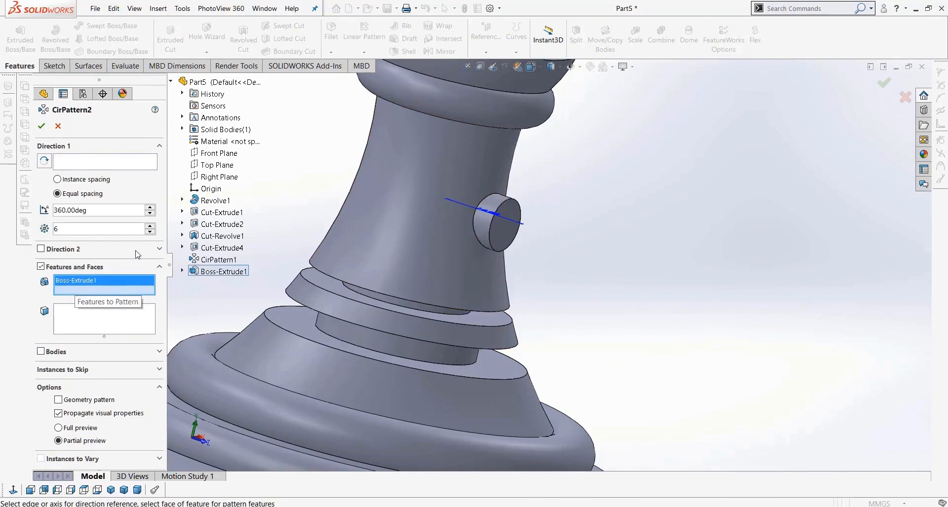
left_click(98, 164)
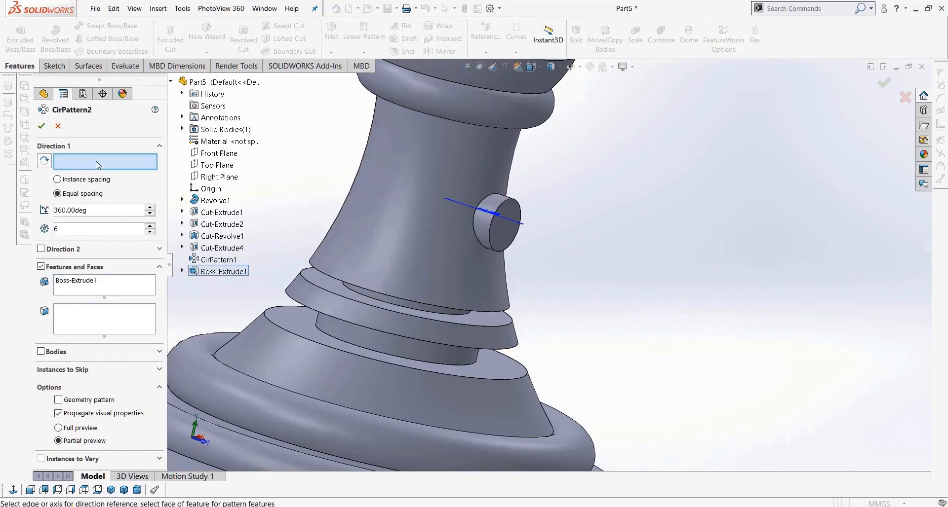
left_click(301, 336)
middle_click_drag(450, 253, 407, 280)
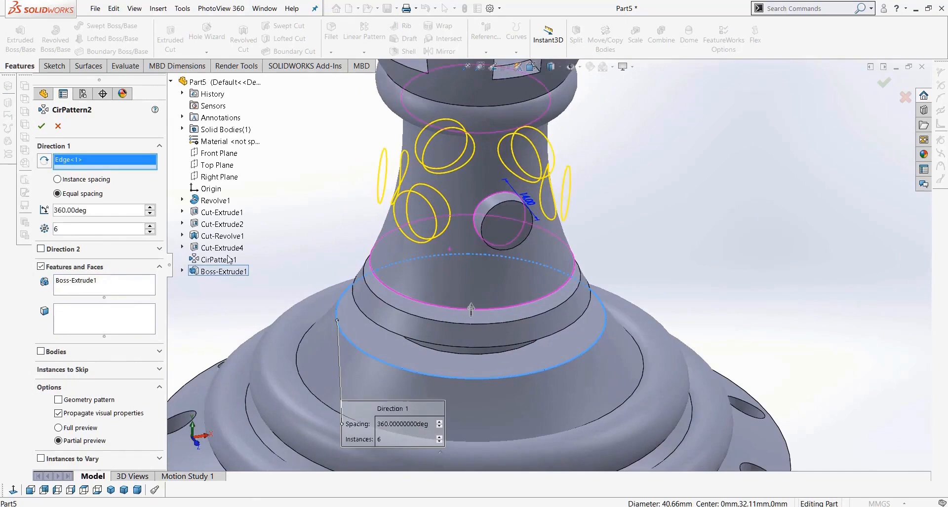
- Set the boss pattern to 4 equally spaced instances over 360 degrees and apply it
left_click(151, 236)
left_click(151, 236)
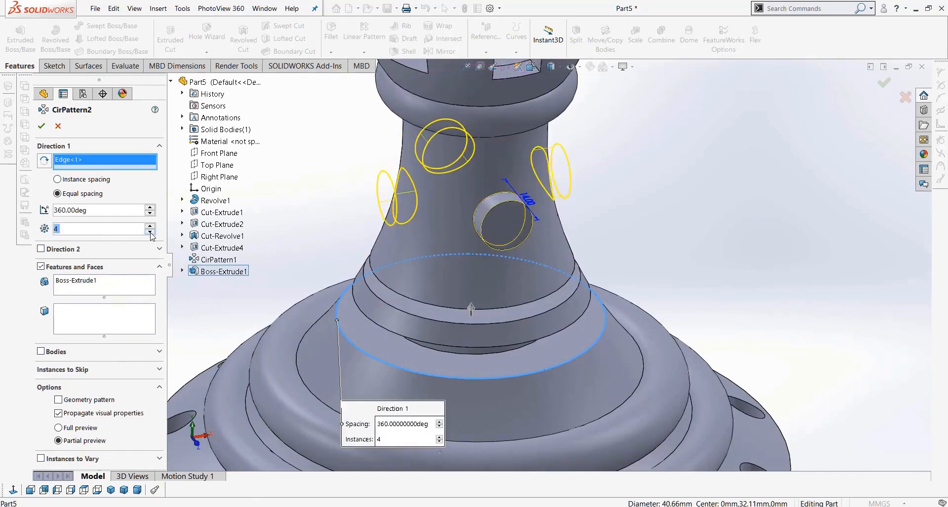
left_click(42, 126)
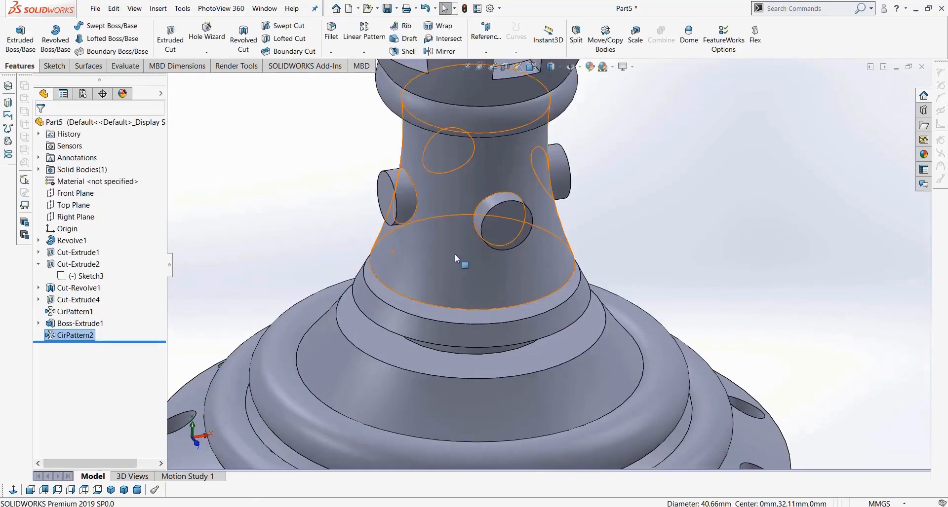
- Inspect the patterned stem bosses with hidden lines visible, and restore the shaded display with edges
left_click(677, 229)
scroll(672, 235, "up", 5)
middle_click_drag(653, 248, 716, 237)
left_click(551, 69)
left_click(552, 114)
scroll(541, 255, "down", 5)
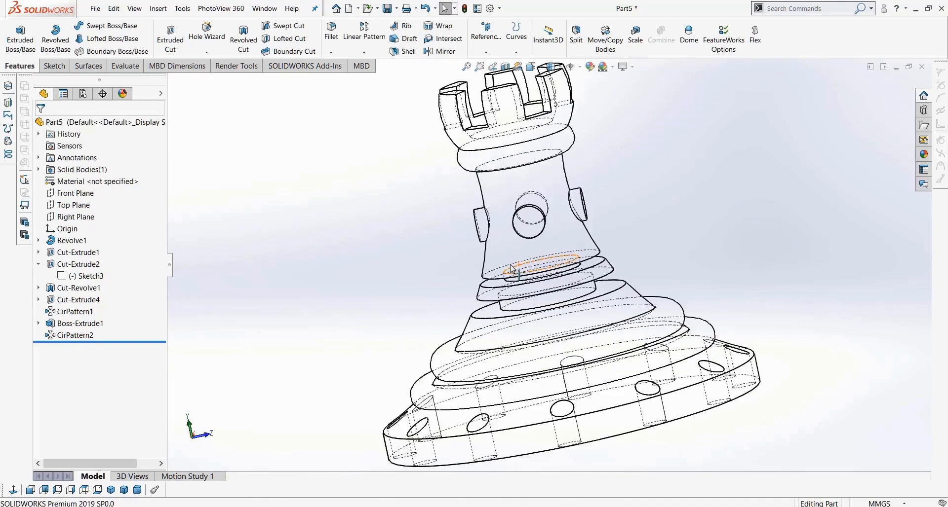
scroll(541, 255, "down", 6)
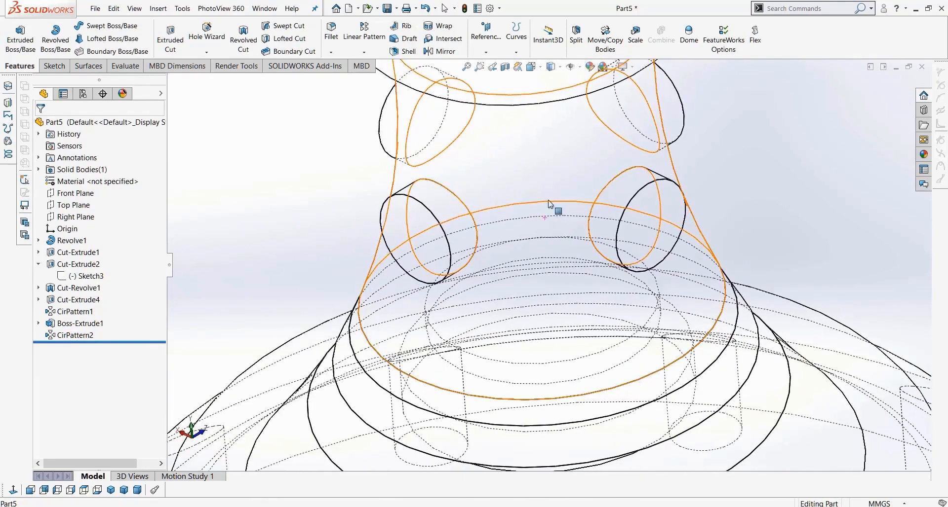
scroll(570, 202, "up", 1)
middle_click_drag(601, 231, 675, 254)
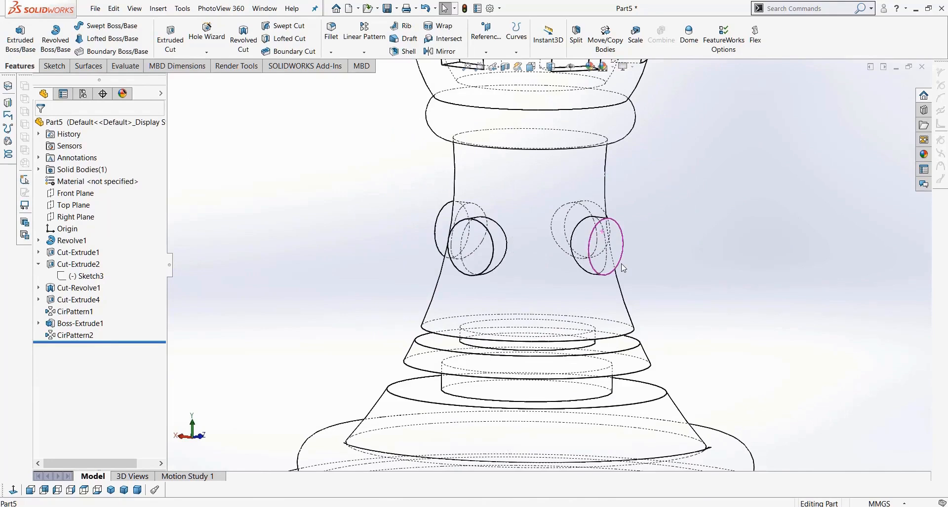
key("f")
left_click(551, 67)
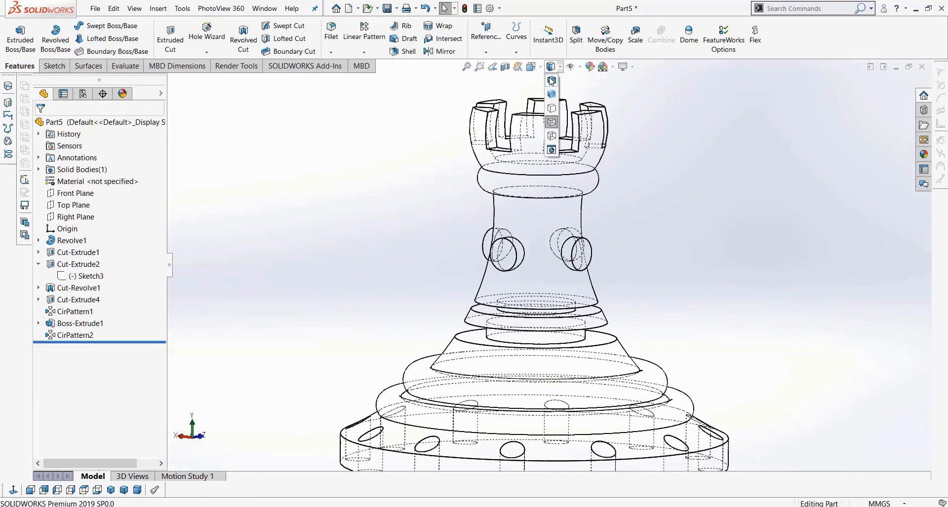
left_click(550, 82)
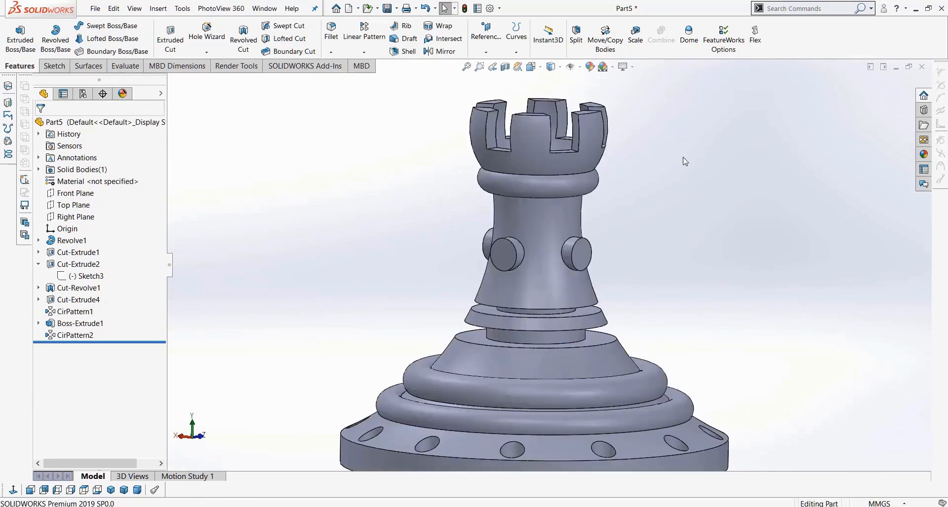
- Examine the whole rook from several angles, including the notched head, stem bosses and base rim holes
scroll(684, 161, "up", 3)
middle_click_drag(685, 162, 647, 238)
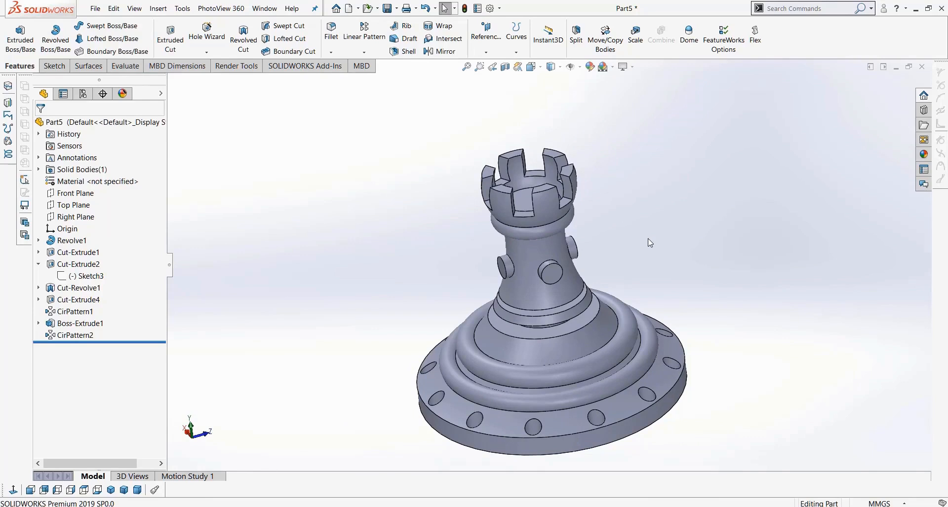
middle_click_drag(635, 235, 649, 214)
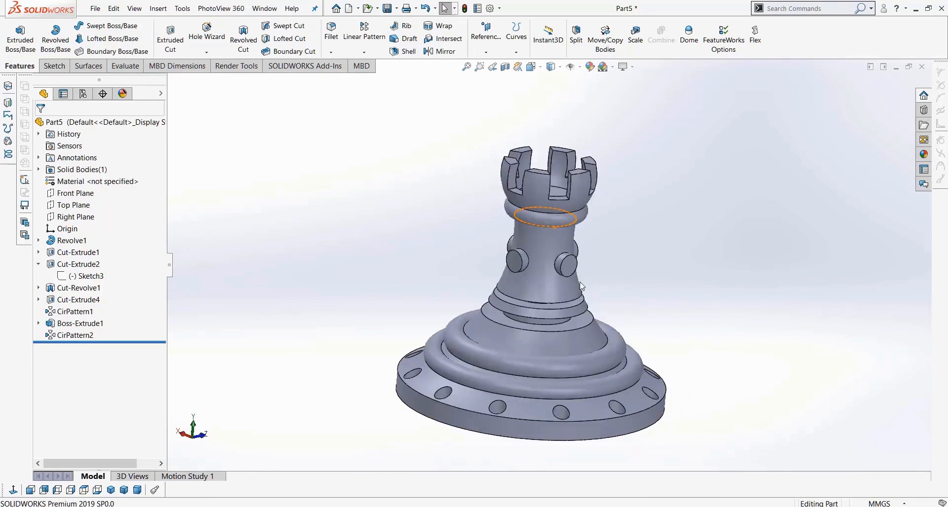
middle_click_drag(649, 262, 588, 269)
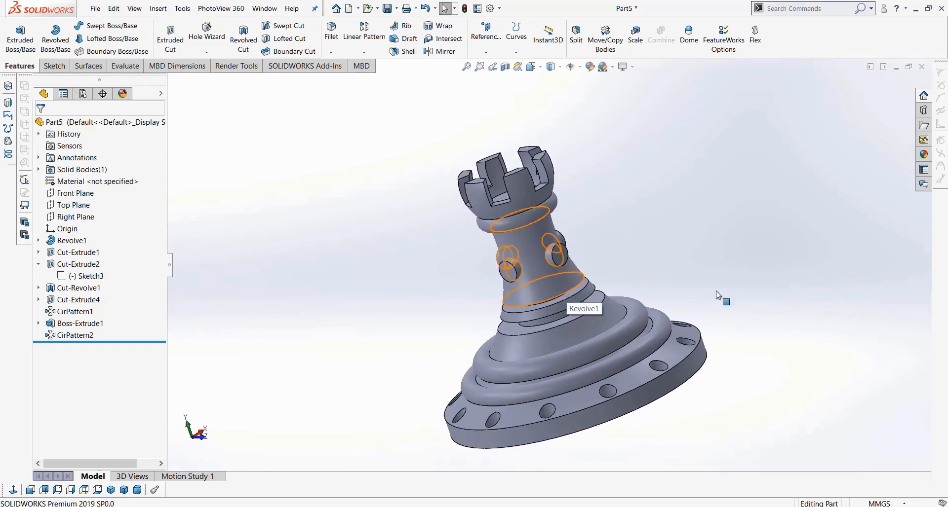
middle_click_drag(722, 258, 739, 262)
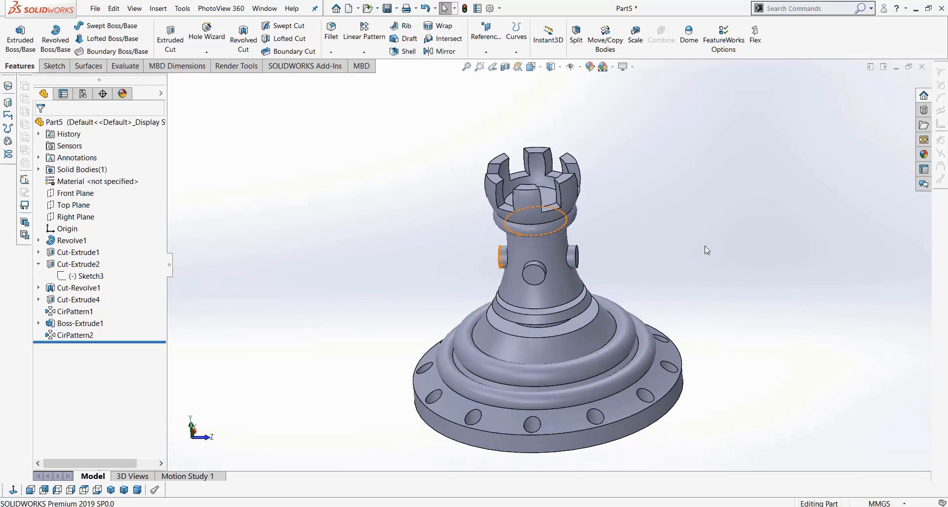
scroll(707, 251, "up", 2)
scroll(698, 248, "down", 2)
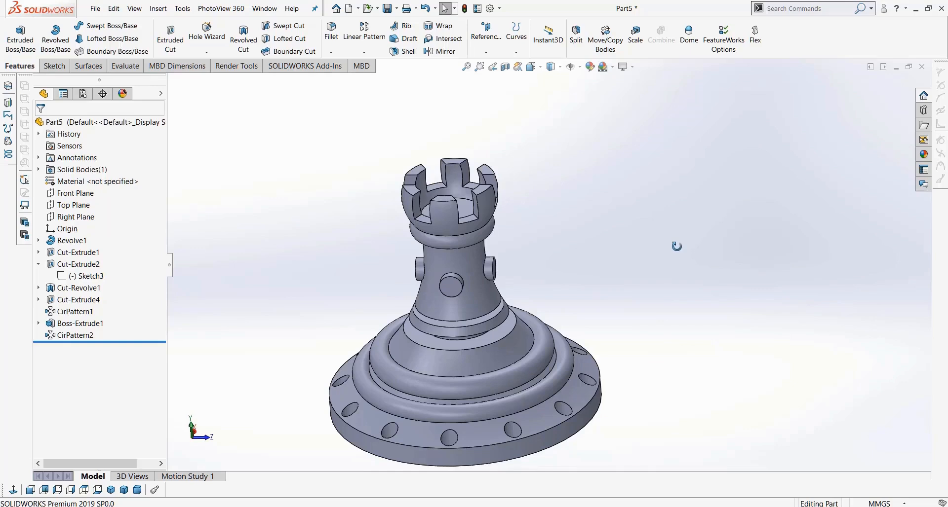
middle_click_drag(677, 246, 677, 241)
scroll(650, 269, "up", 1)
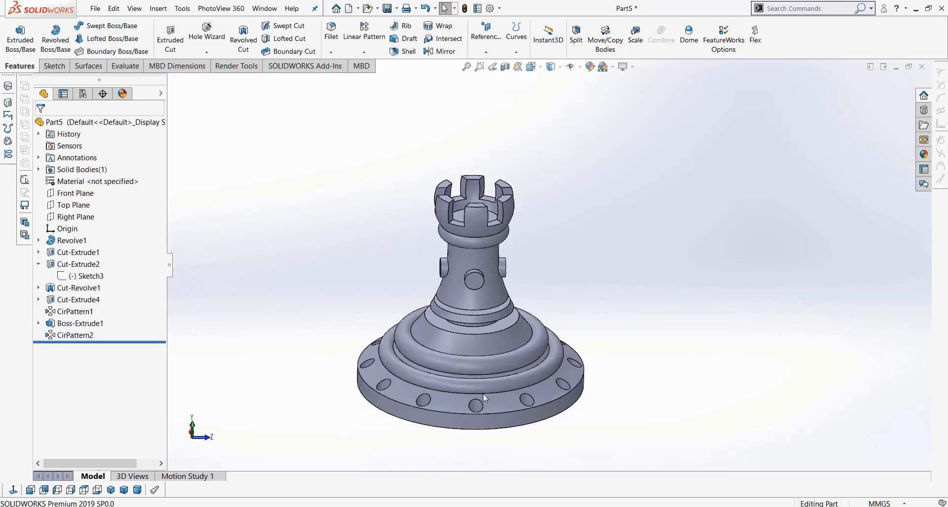
scroll(483, 395, "down", 1)
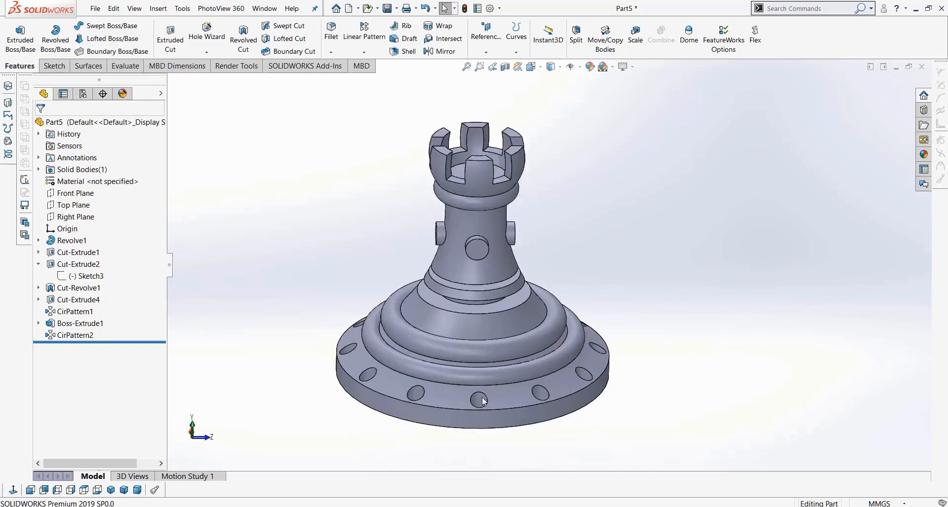
- Close the rook part and create a new part document
left_click(922, 67)
left_click(437, 330)
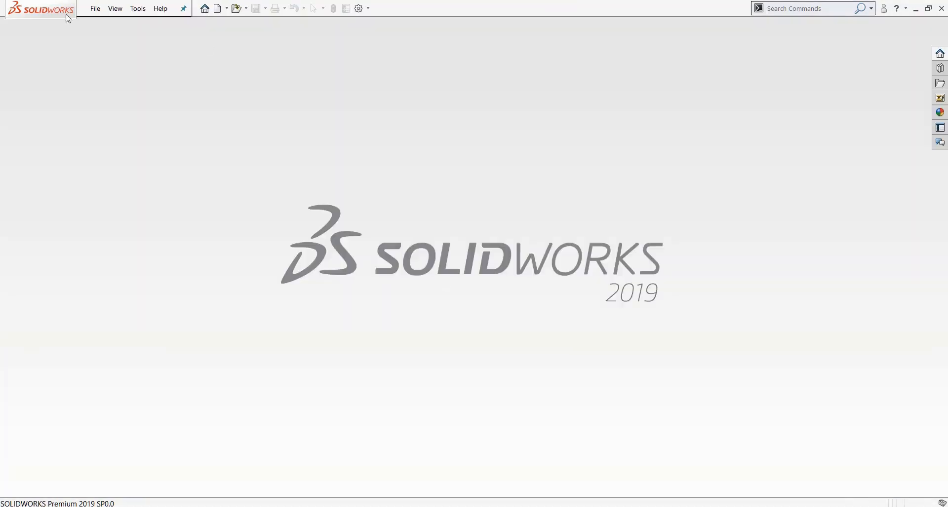
left_click(95, 9)
left_click(105, 23)
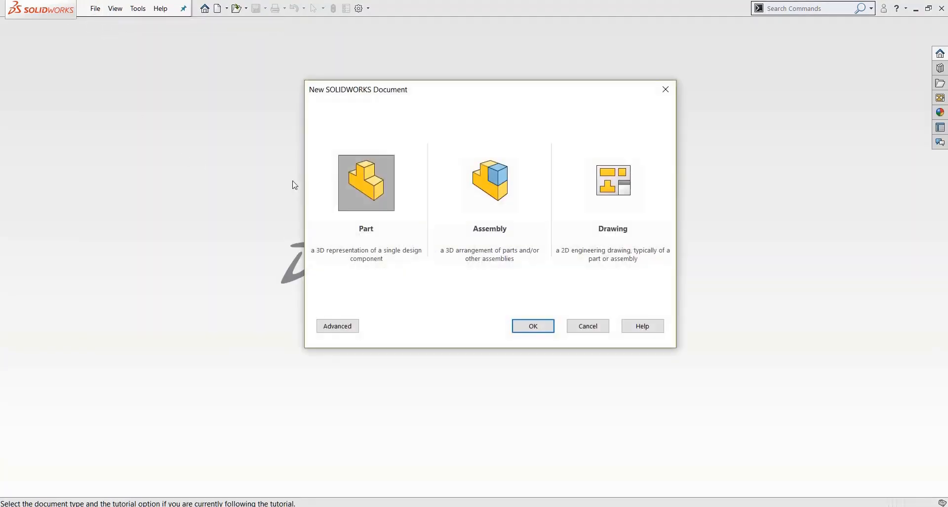
left_click(520, 330)
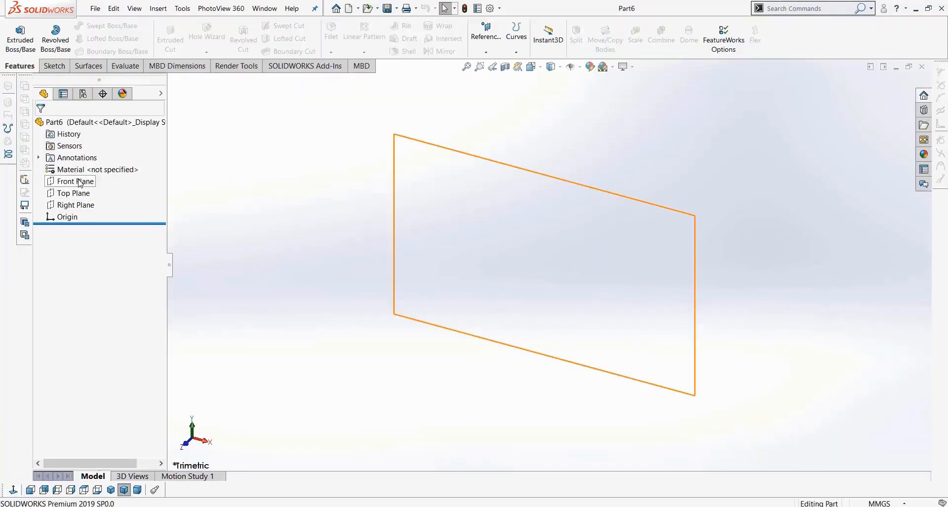
- Open a sketch on the Front Plane and draw a horizontal centerline extending from the origin along positive X
left_click(74, 181)
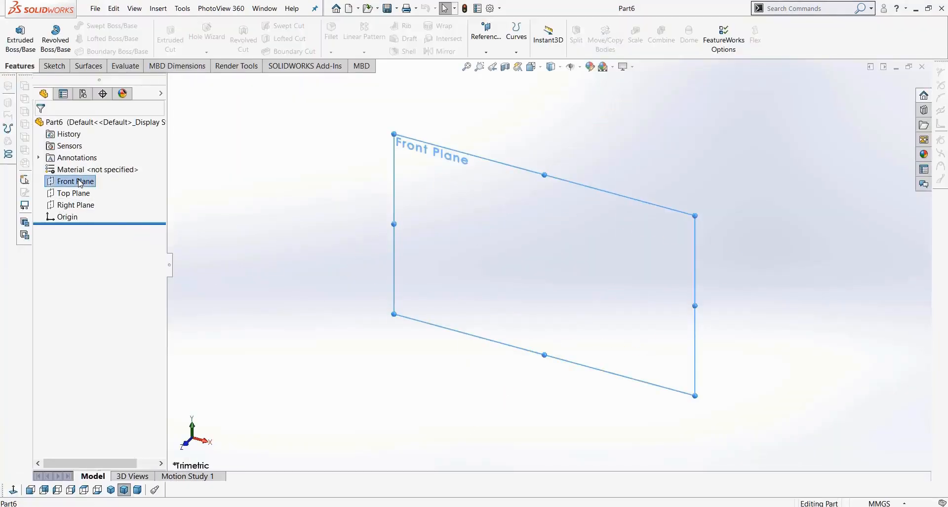
left_click(54, 65)
left_click(15, 32)
left_click(103, 27)
left_click(105, 38)
left_click(102, 26)
left_click(106, 51)
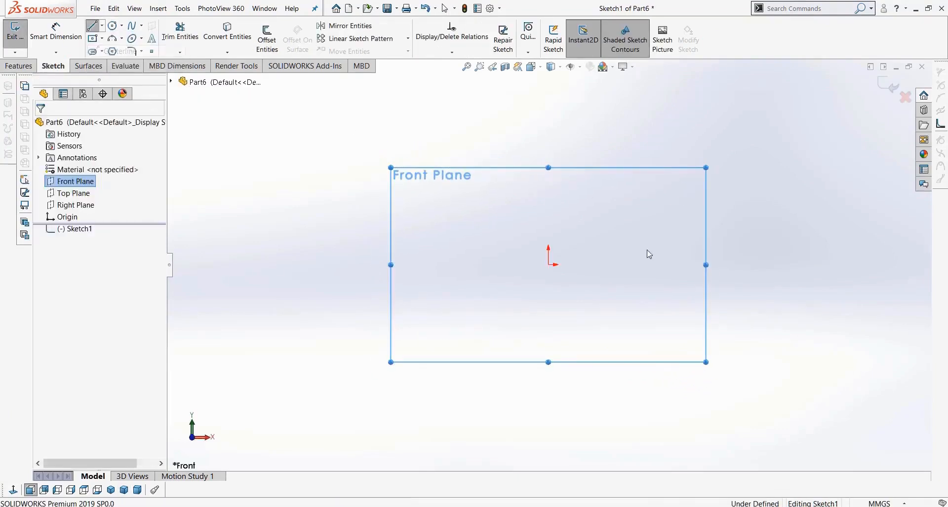
left_click(548, 265)
left_click(712, 266)
key("Escape")
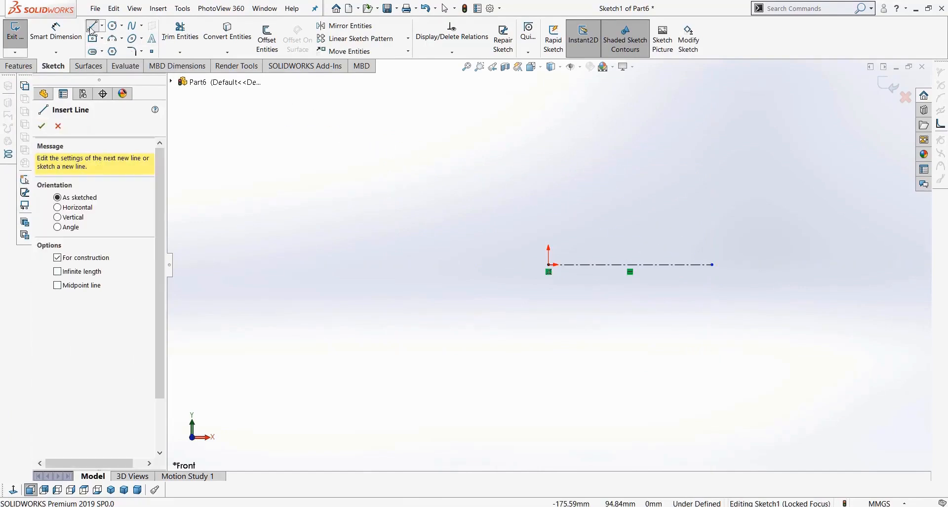
- Sketch a connected line profile upward from the origin: a short vertical, an outward slant, another vertical and three zigzag segments
left_click(91, 28)
left_click(548, 265)
left_click(548, 232)
left_click(634, 184)
left_click(634, 148)
left_click(566, 154)
left_click(637, 144)
double_click(589, 109)
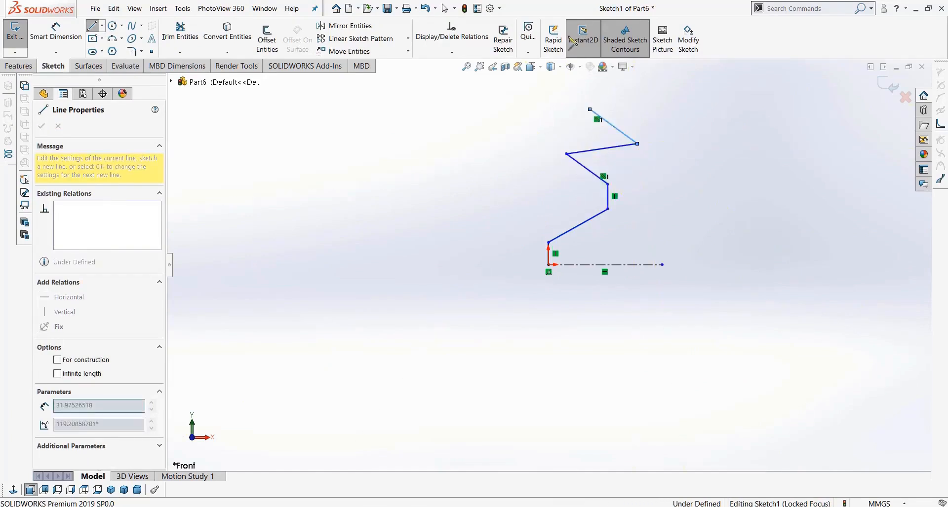
- Extend the profile with a vertical line, an inward slant, a shorter vertical and a horizontal top line about 88 mm long
scroll(570, 40, "up", 2)
left_click(577, 117)
left_click(544, 107)
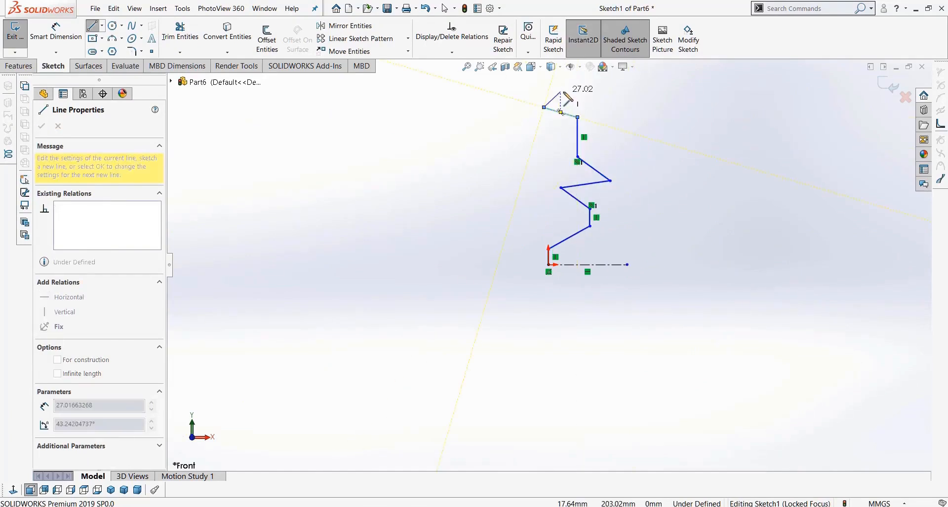
left_click(543, 83)
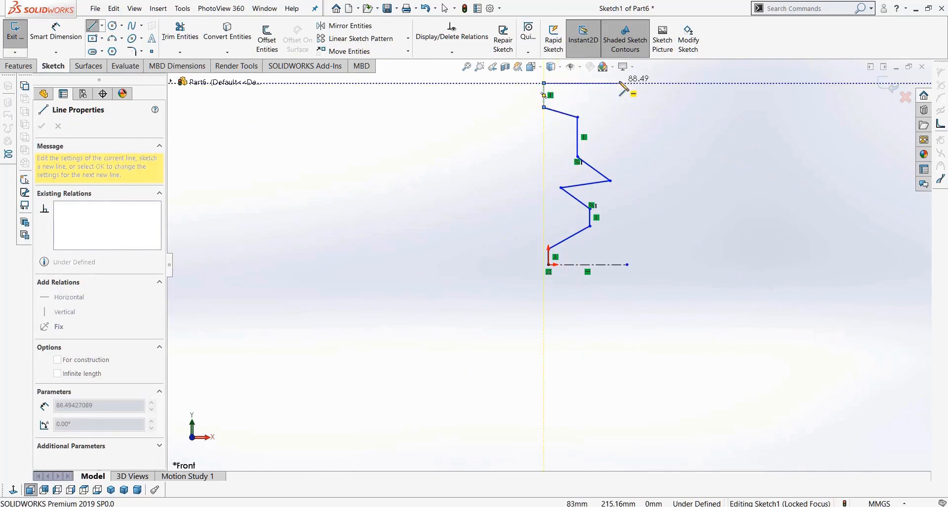
left_click(620, 83)
scroll(636, 148, "up", 2)
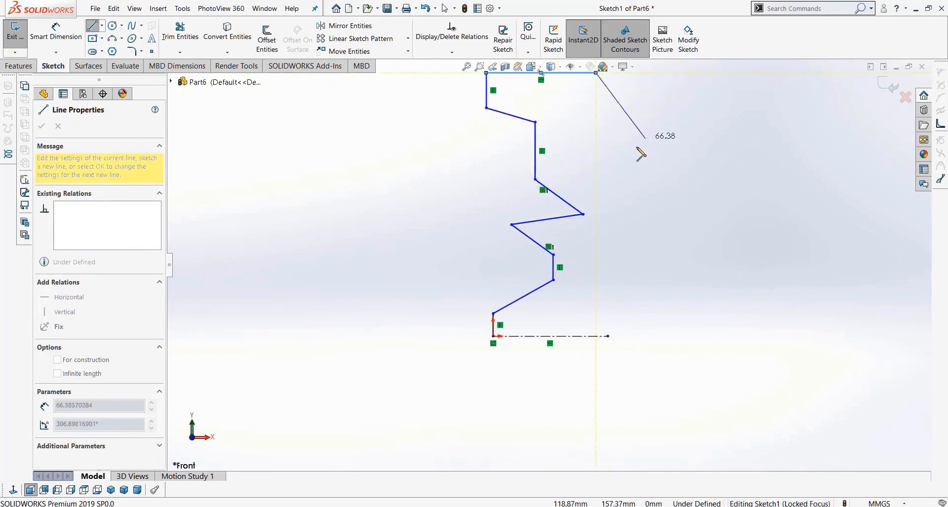
key("Escape")
scroll(587, 168, "up", 2)
scroll(582, 168, "down", 1)
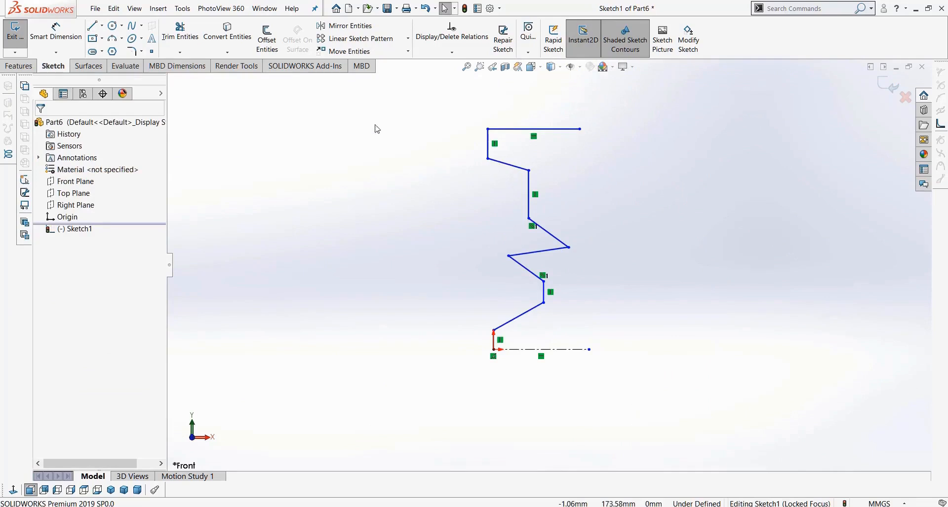
- Offset the whole line profile 10 mm inward toward positive X, adding the dimension and leaving the ends uncapped
left_click(267, 37)
mouse_move(627, 105)
left_mouse_down()
mouse_move(438, 334)
mouse_move(441, 342)
left_mouse_up()
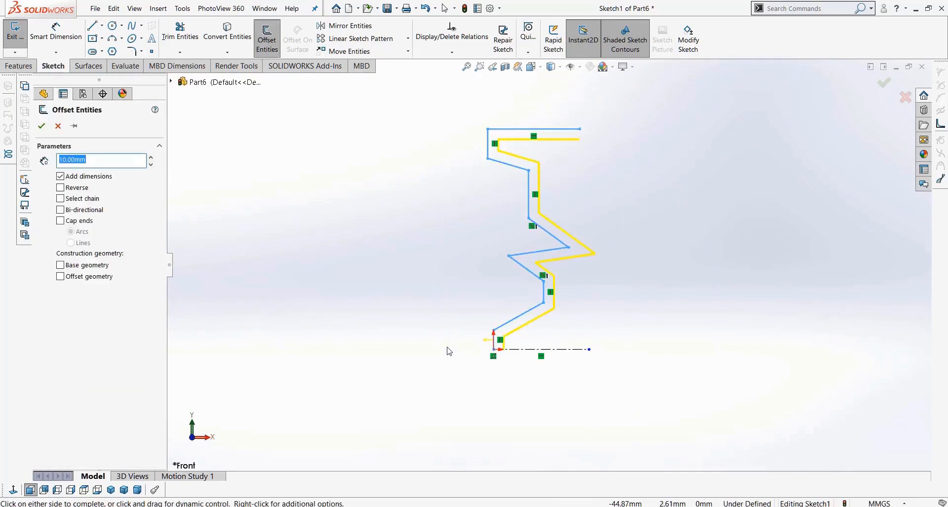
left_click(59, 221)
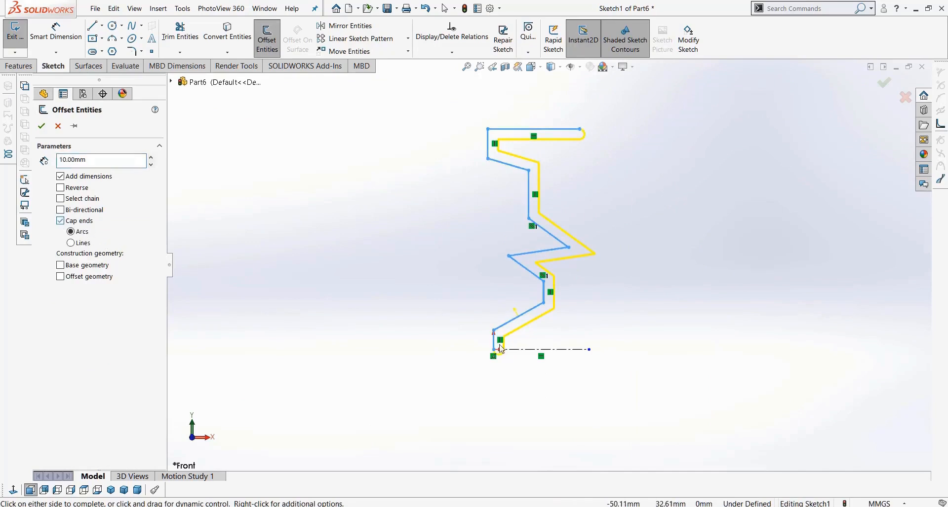
scroll(500, 350, "down", 4)
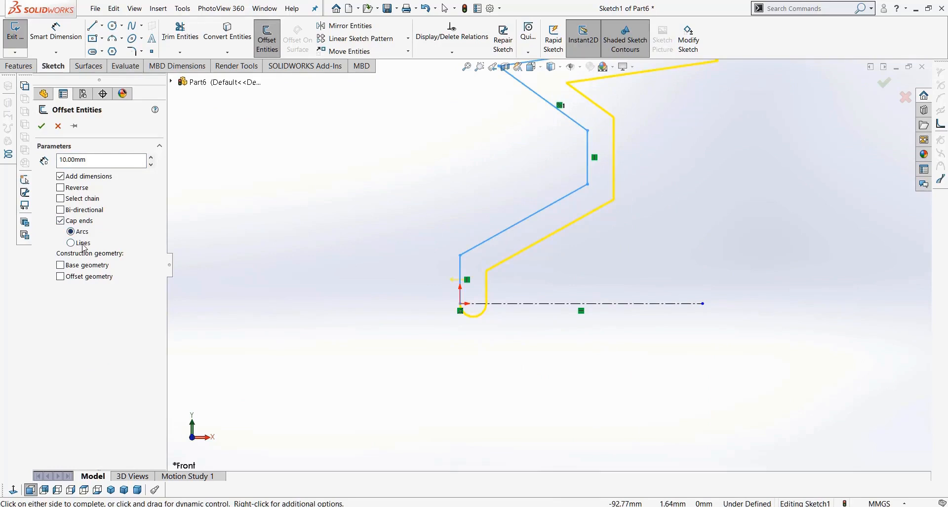
scroll(475, 221, "up", 5)
scroll(616, 106, "down", 2)
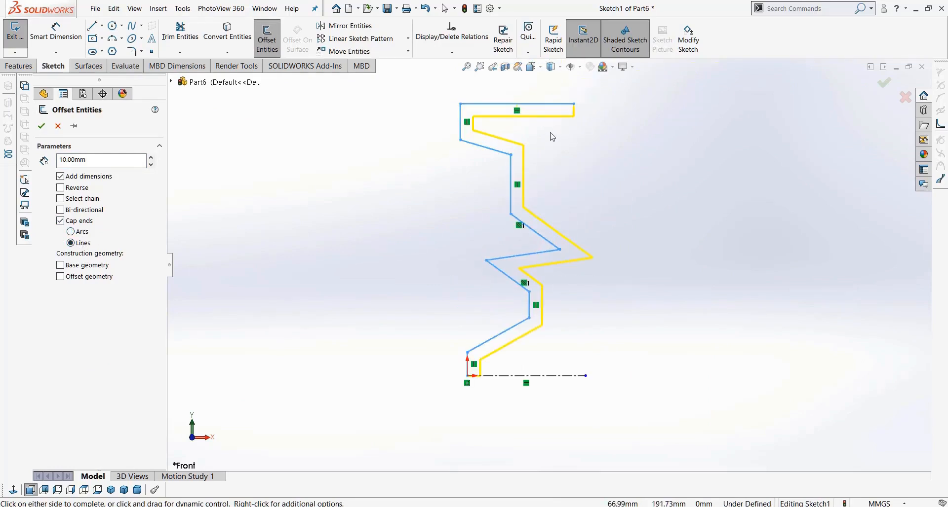
left_click(82, 221)
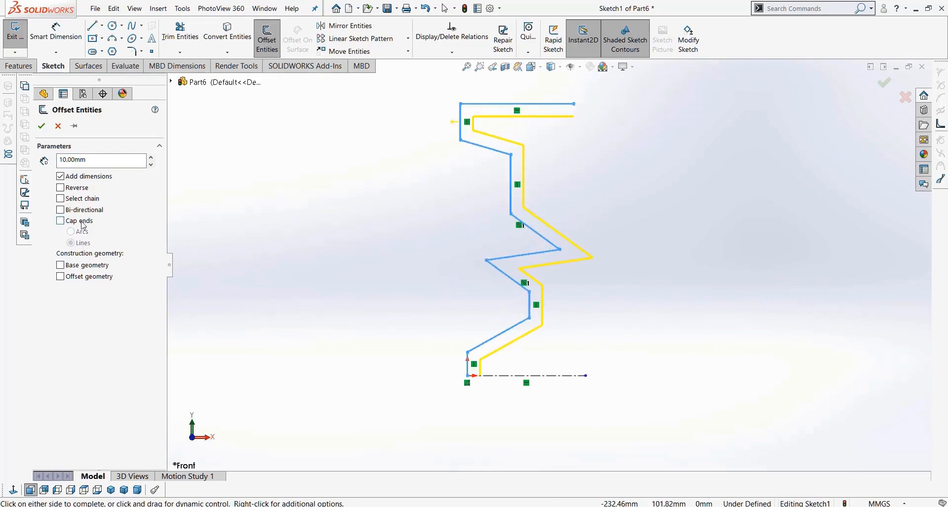
left_click(42, 126)
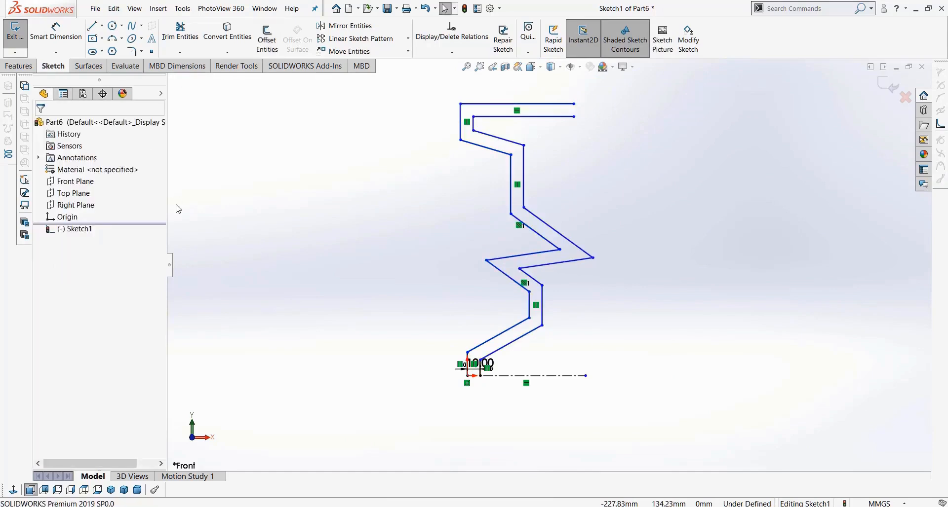
- Close the double profile with short lines joining the offset's open ends at the top and at the origin
key("l")
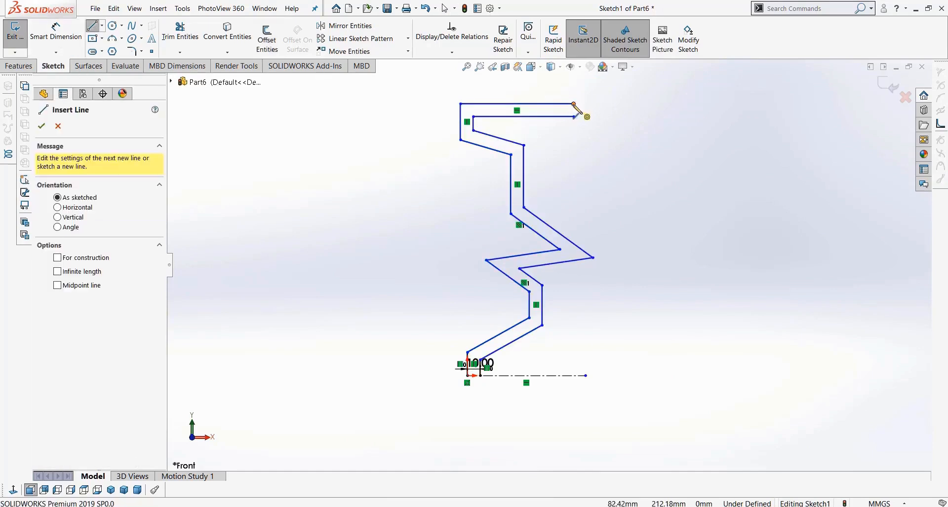
left_click(573, 117)
scroll(473, 388, "down", 5)
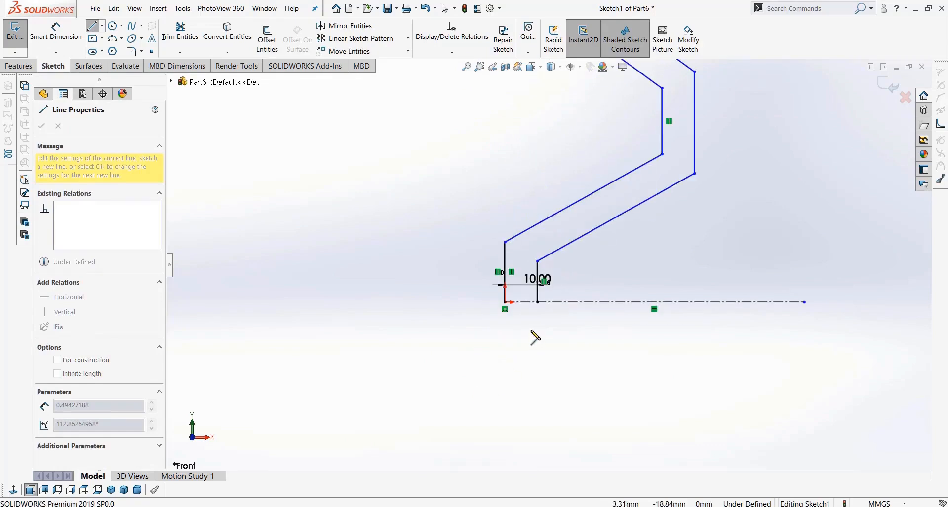
left_click(504, 302)
scroll(508, 354, "up", 5)
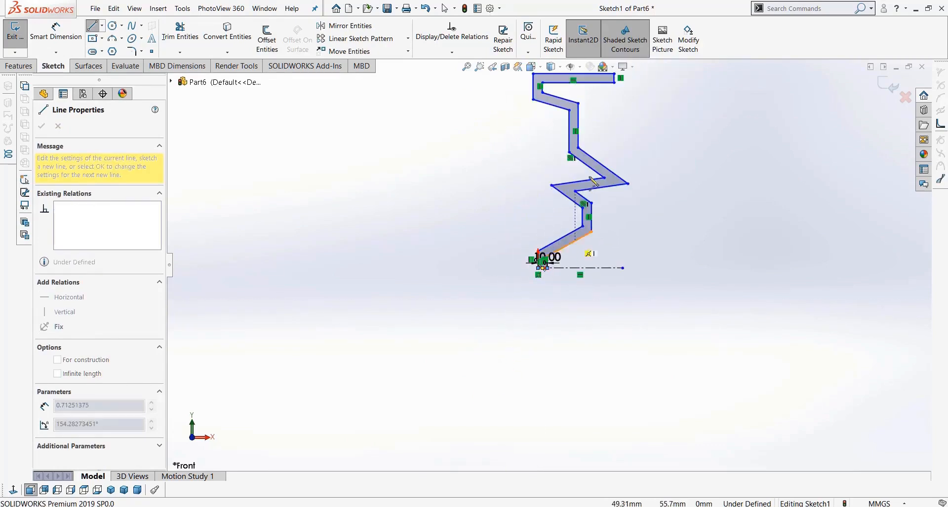
scroll(551, 262, "up", 3)
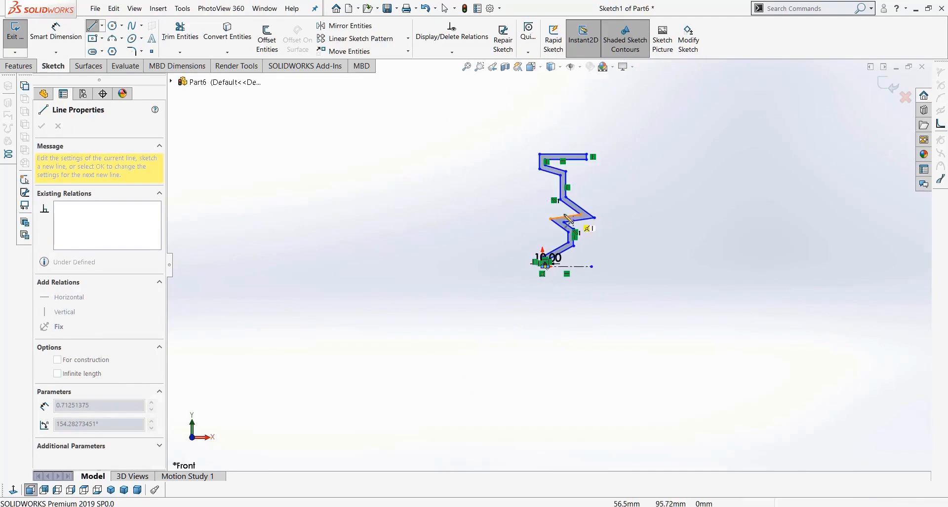
- Revolve the closed profile around the horizontal centerline into a solid body
left_click(18, 66)
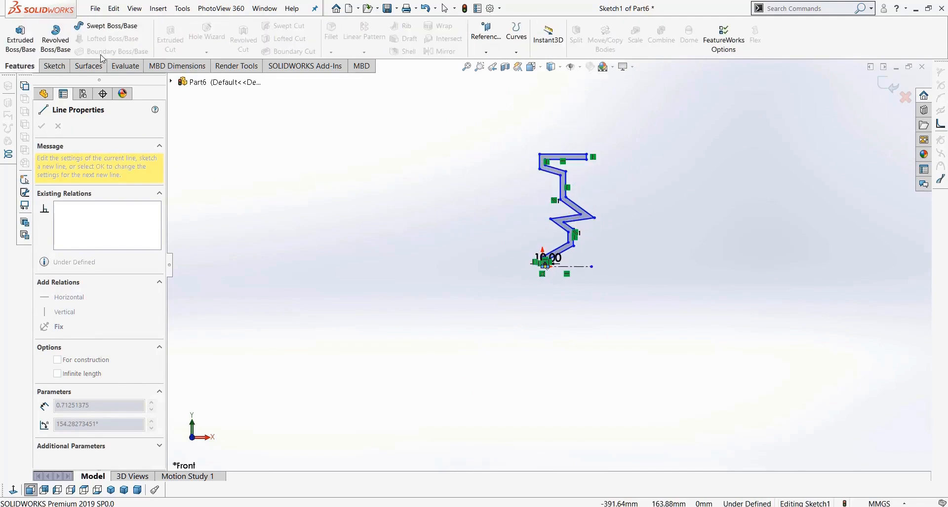
left_click(56, 40)
left_click(42, 127)
- Sketch on the small circular face at the body's center and draw a vertical centerline about 254 mm up from the origin
scroll(494, 315, "up", 5)
middle_click_drag(566, 348, 679, 374)
scroll(537, 345, "down", 3)
left_click(569, 228)
scroll(590, 281, "up", 3)
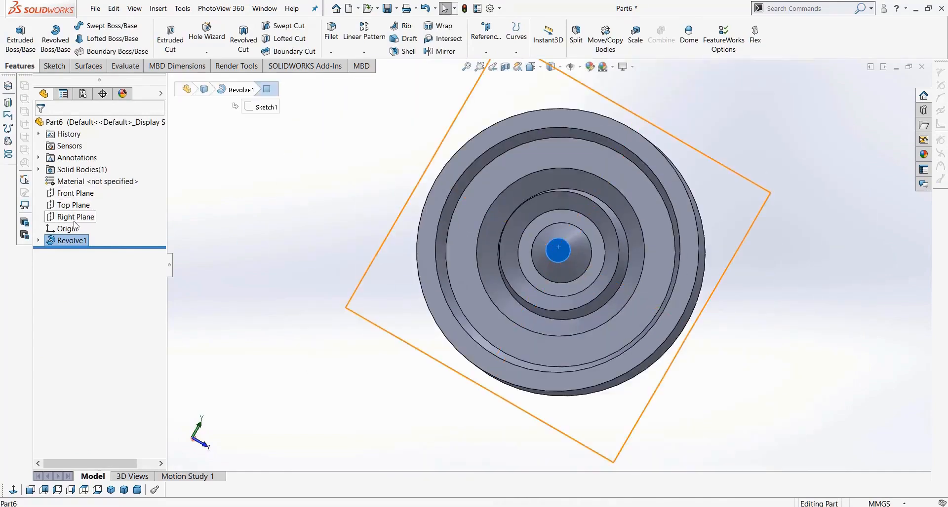
left_click(13, 491)
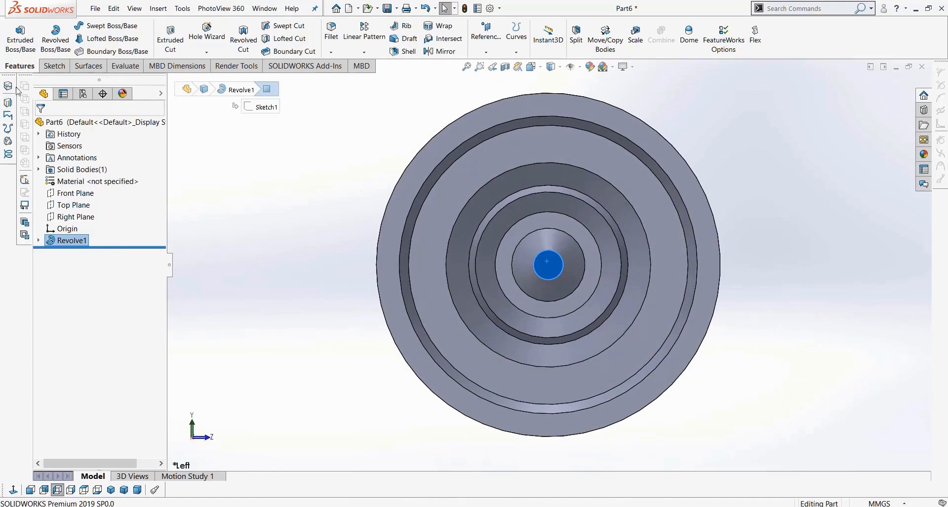
left_click(101, 25)
left_click(114, 48)
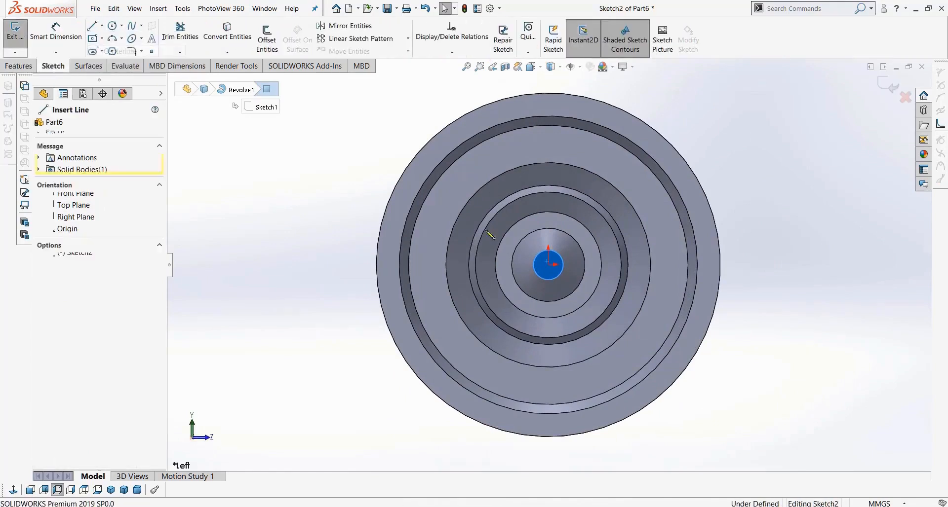
left_click(548, 265)
scroll(546, 184, "up", 1)
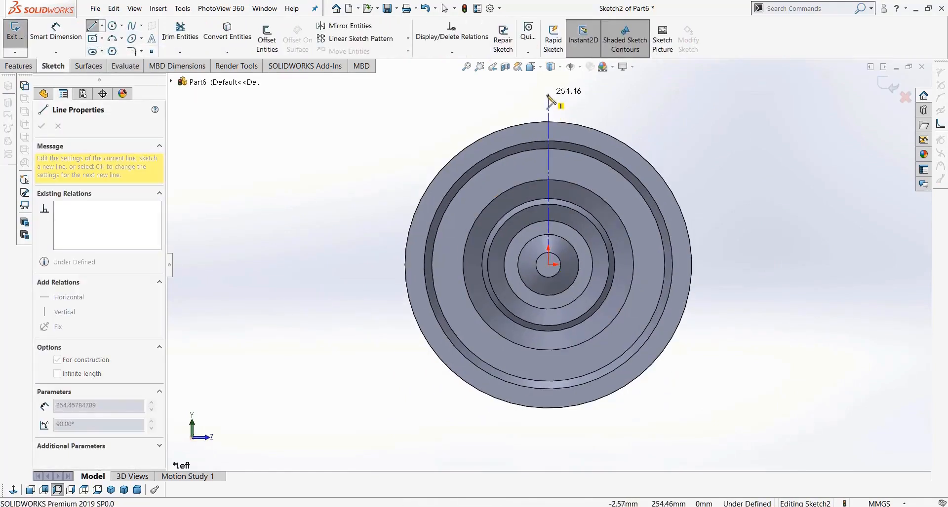
left_click(548, 94)
key("Escape")
- Draw a second centerline from the origin past the outer rim, slanted about 29° from the vertical centerline
left_click(548, 265)
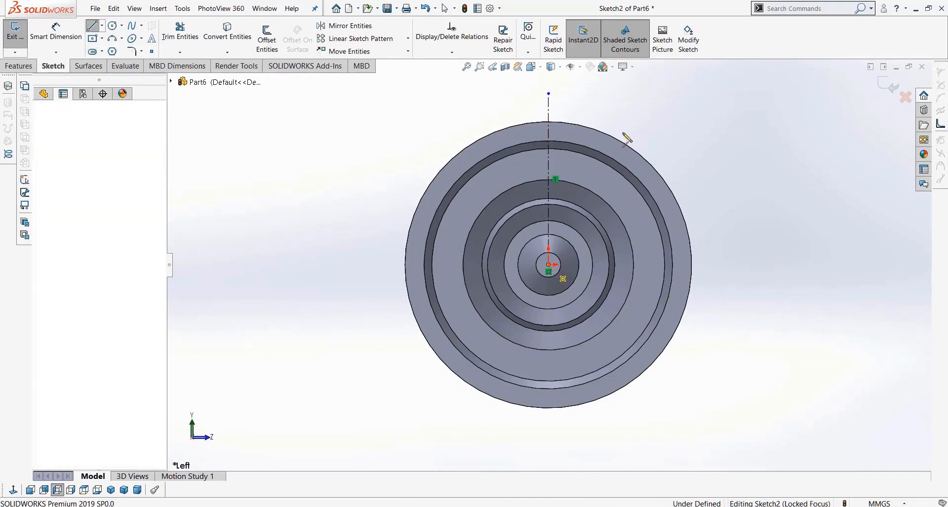
left_click(644, 94)
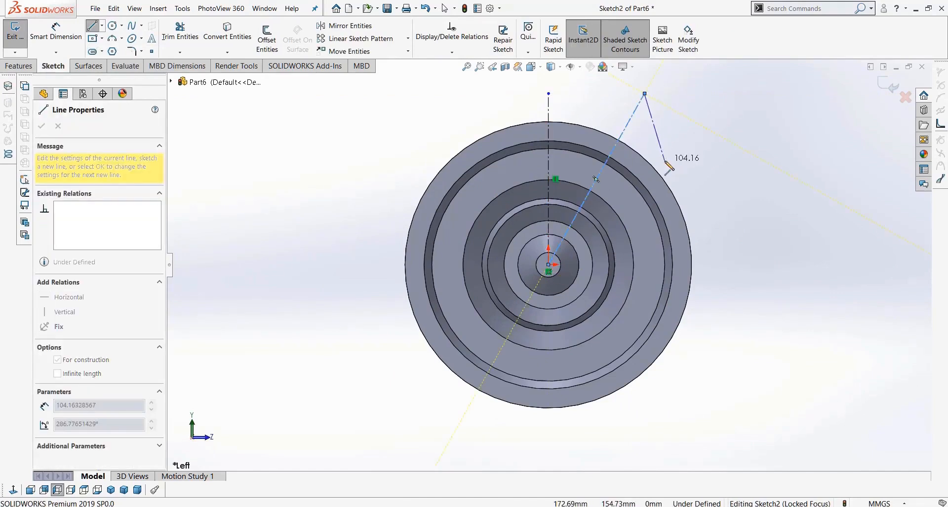
key("Escape")
key("Escape")
- Dimension the angle between the vertical and slanted centerlines at 15°
left_click(60, 34)
left_click(584, 201)
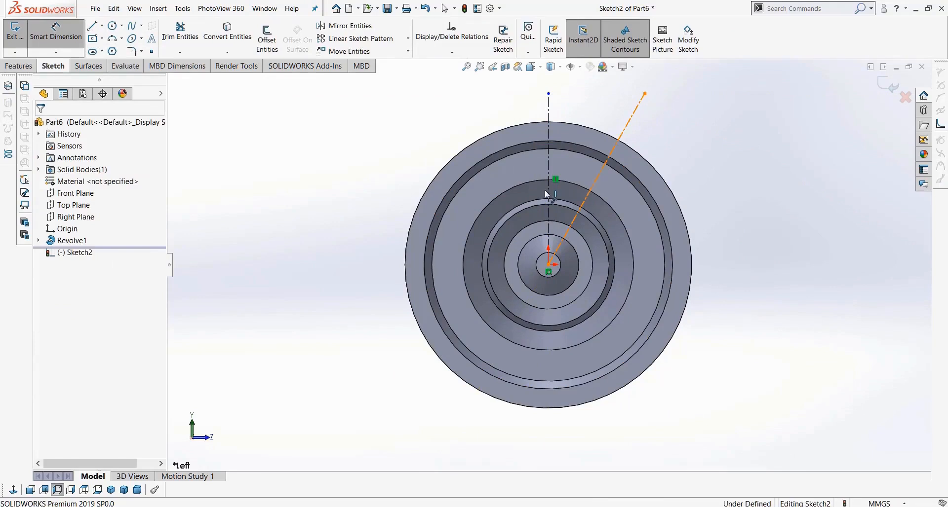
left_click(546, 190)
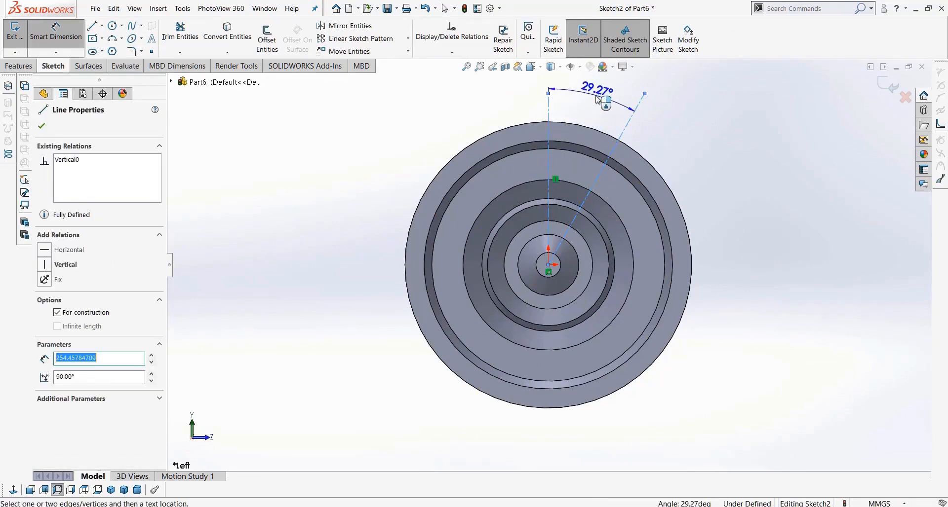
left_click(598, 100)
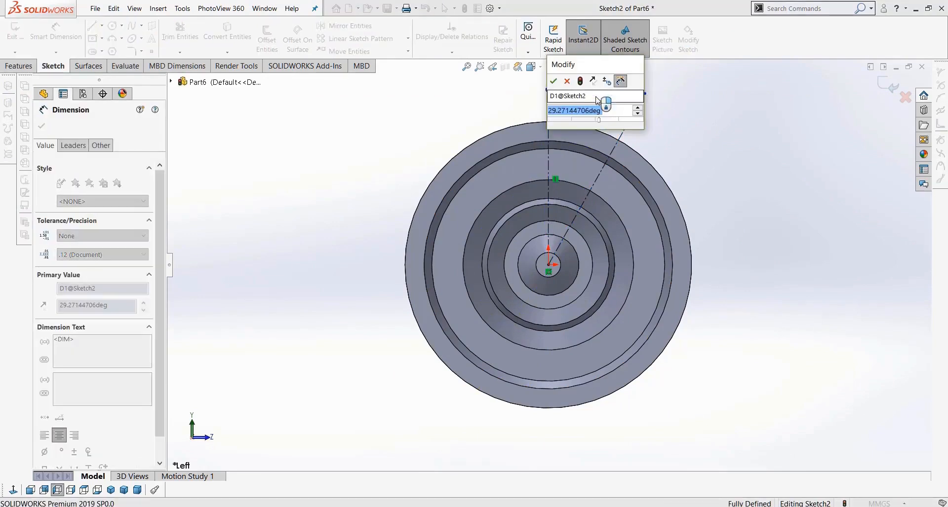
type("15")
key("Return")
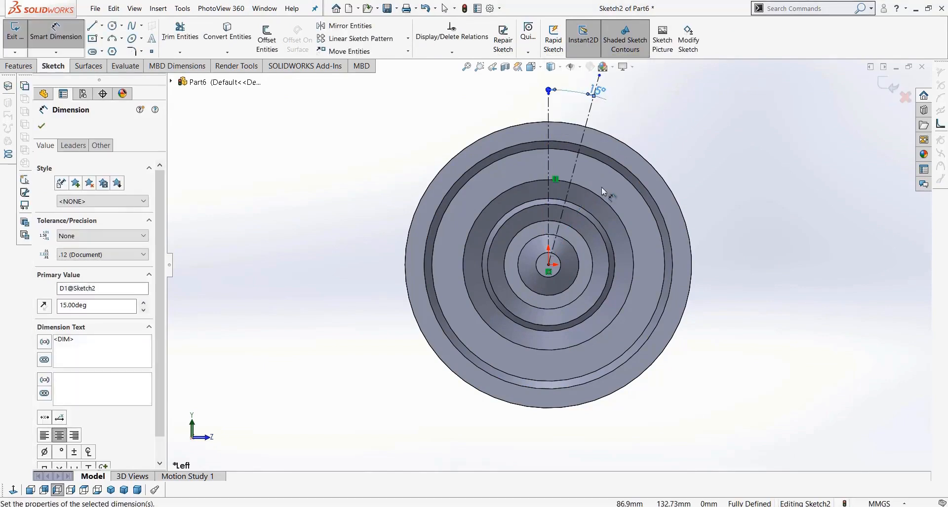
- Draw a solid line along the slanted centerline, from near the center to just inside the outer dark ring
scroll(601, 187, "up", 3)
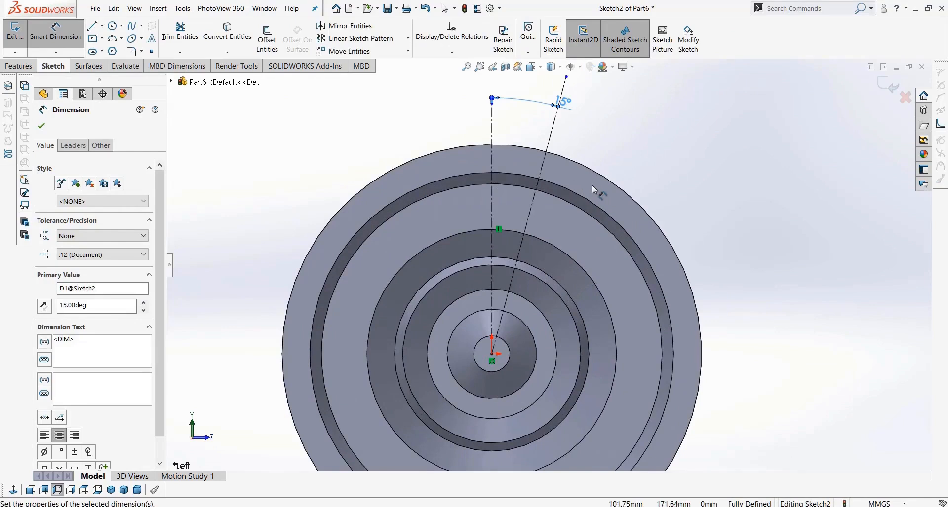
left_click(93, 26)
scroll(504, 330, "up", 2)
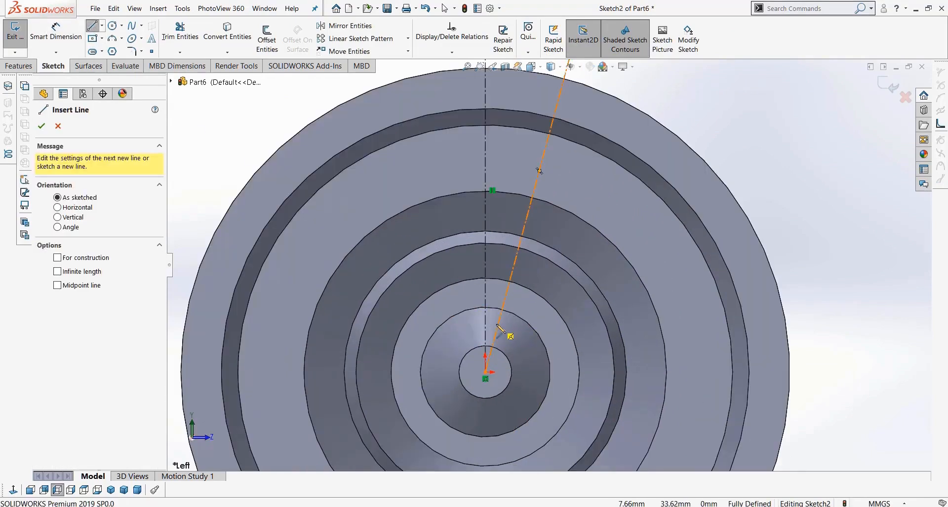
left_click(499, 328)
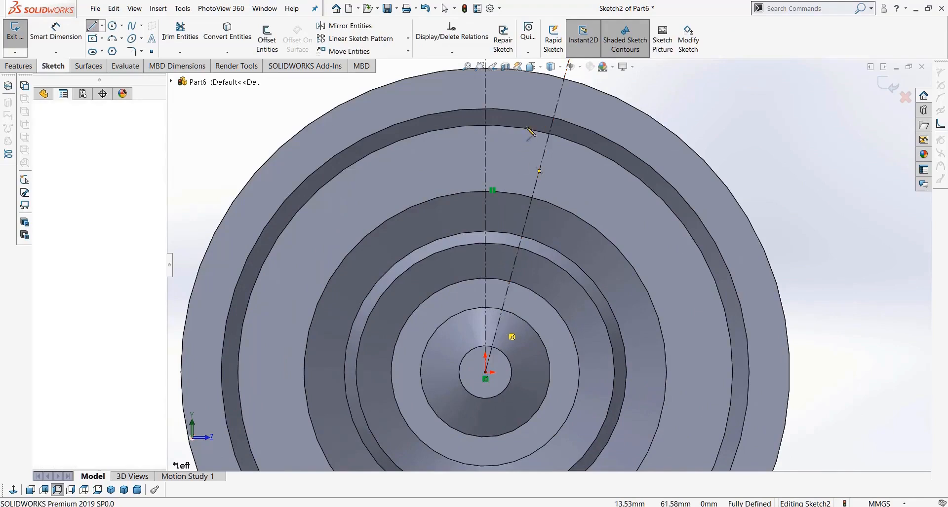
left_click(543, 154)
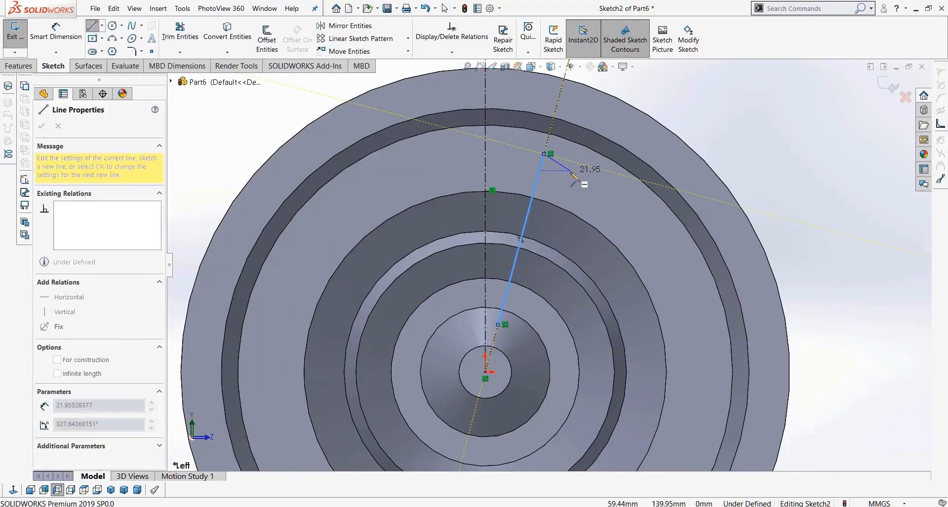
key("Escape")
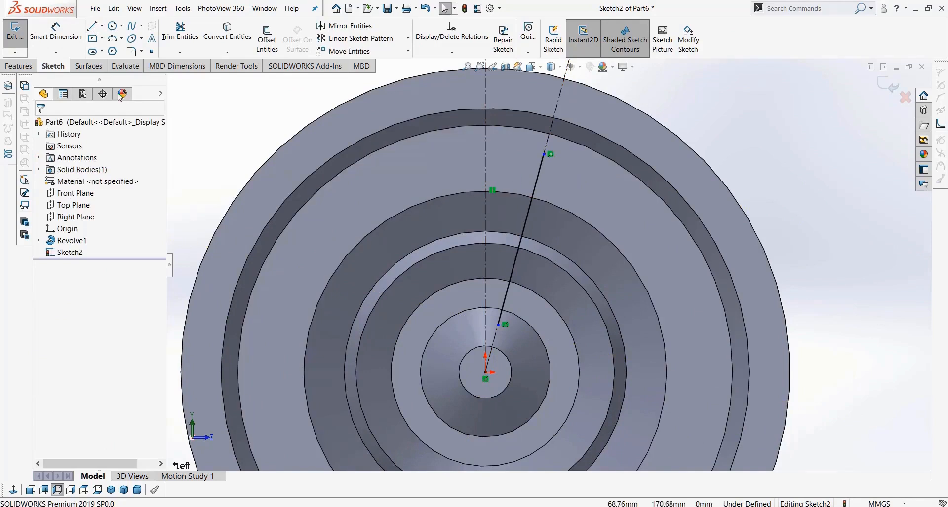
- Draw two circles centered on the origin through the slanted line's endpoints, with radii of about 158 mm and 34 mm
left_click(113, 25)
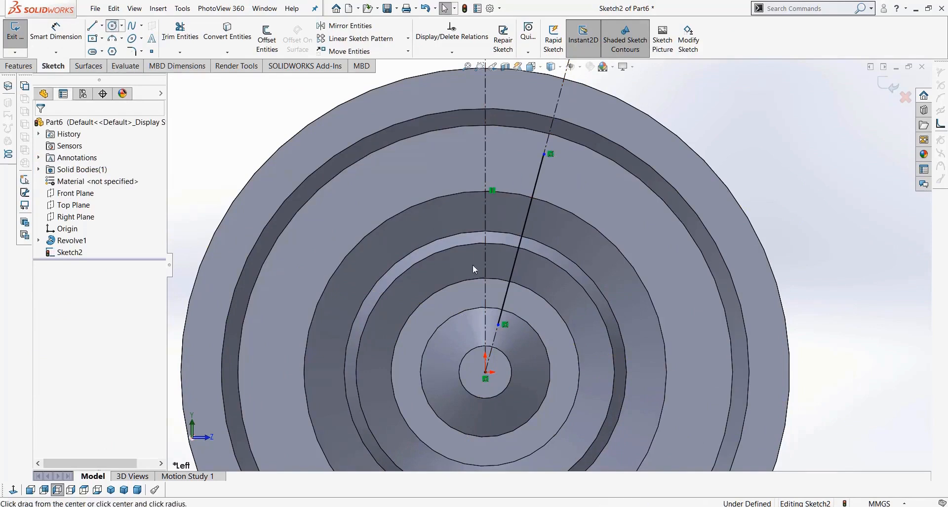
left_click(486, 373)
left_click(547, 154)
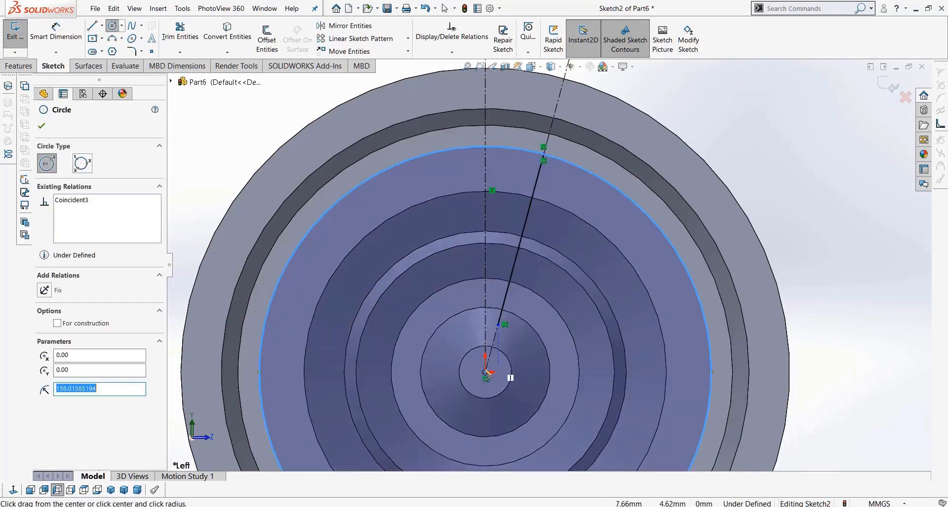
left_click(486, 373)
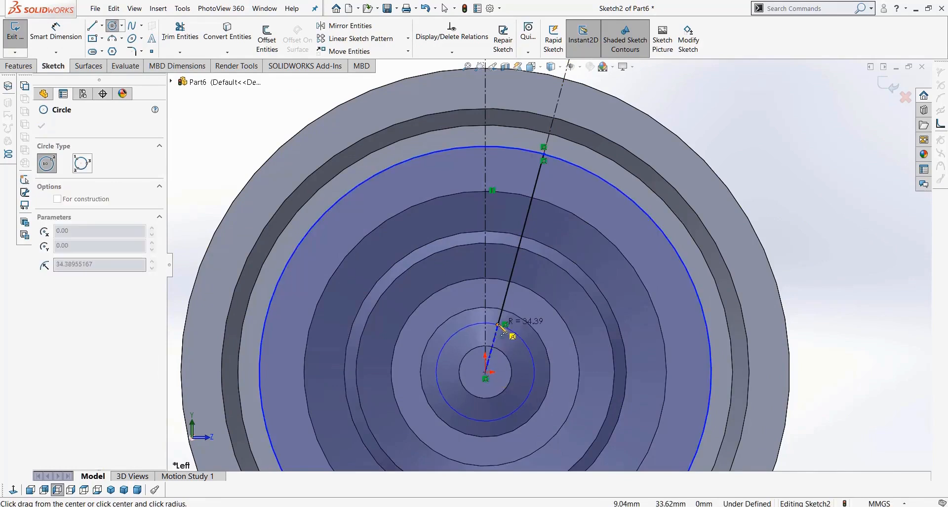
left_click(509, 330)
key("Escape")
- Power trim both circles, keeping only the short arcs between the vertical centerline and the slanted line
left_click(180, 32)
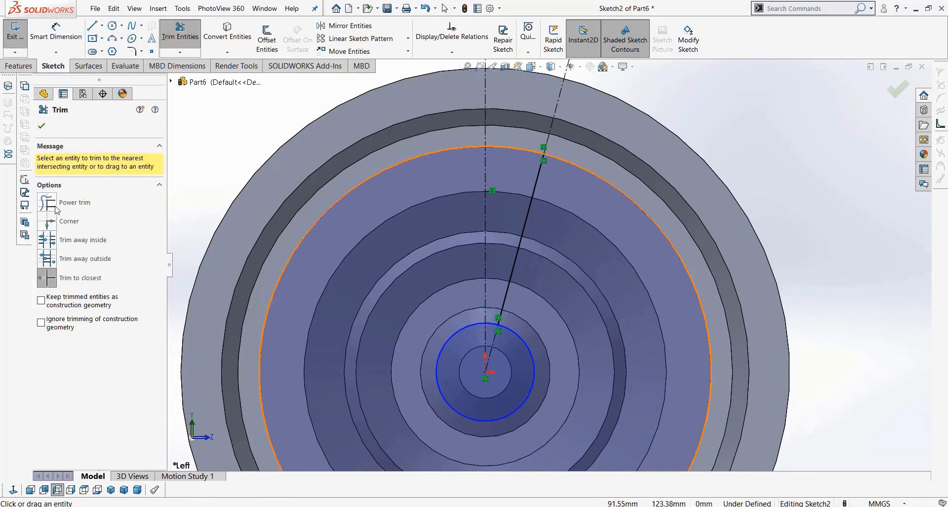
left_click(48, 207)
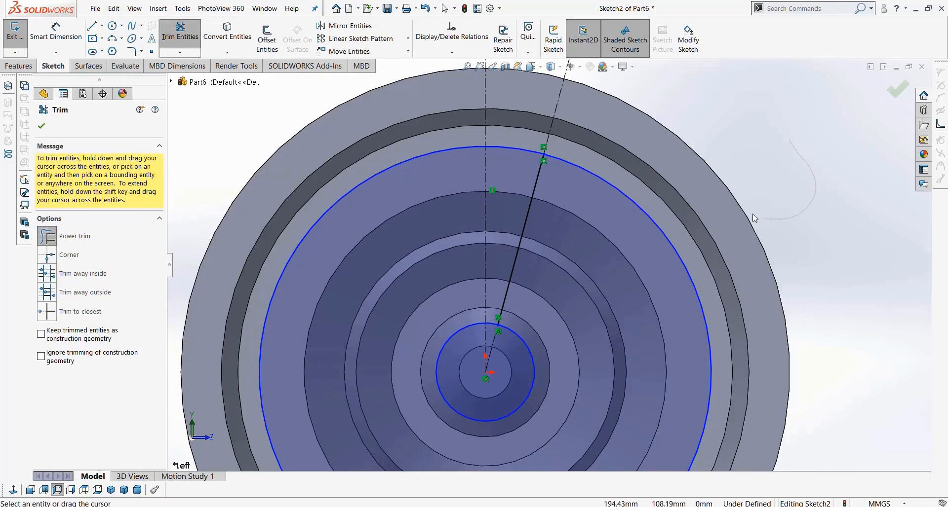
mouse_move(656, 214)
left_mouse_down()
mouse_move(640, 260)
mouse_move(592, 304)
left_mouse_up()
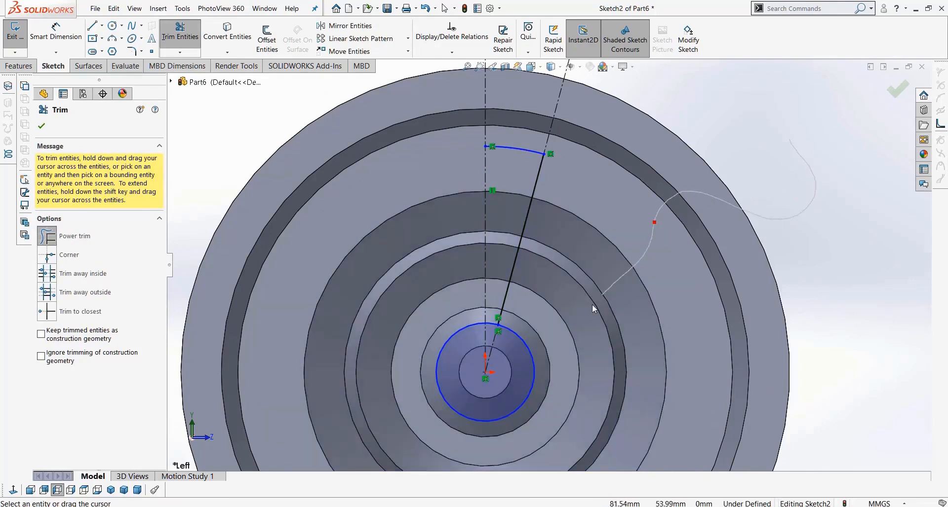
left_click_drag(531, 348, 523, 378)
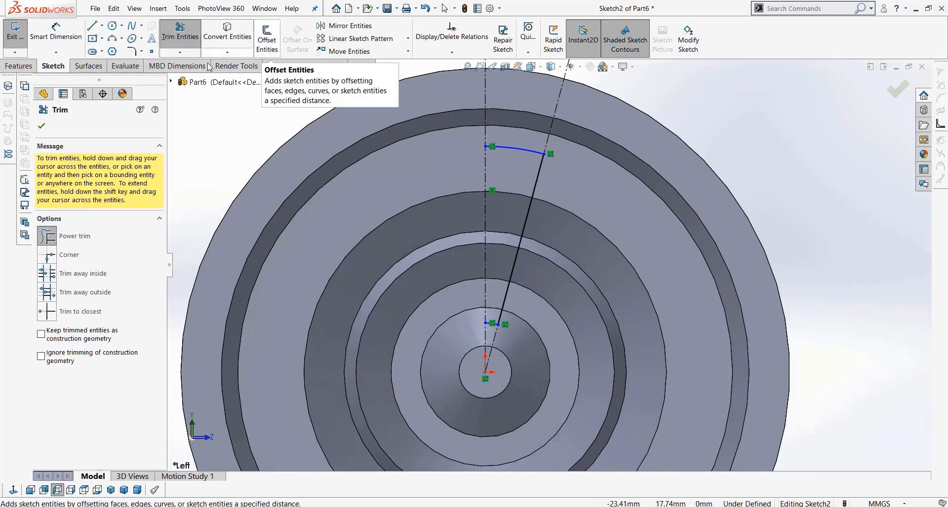
- Draw a bent two-segment line from the outer arc's end, inward toward the vertical centerline, to the inner arc's end
left_click(92, 26)
scroll(538, 200, "down", 3)
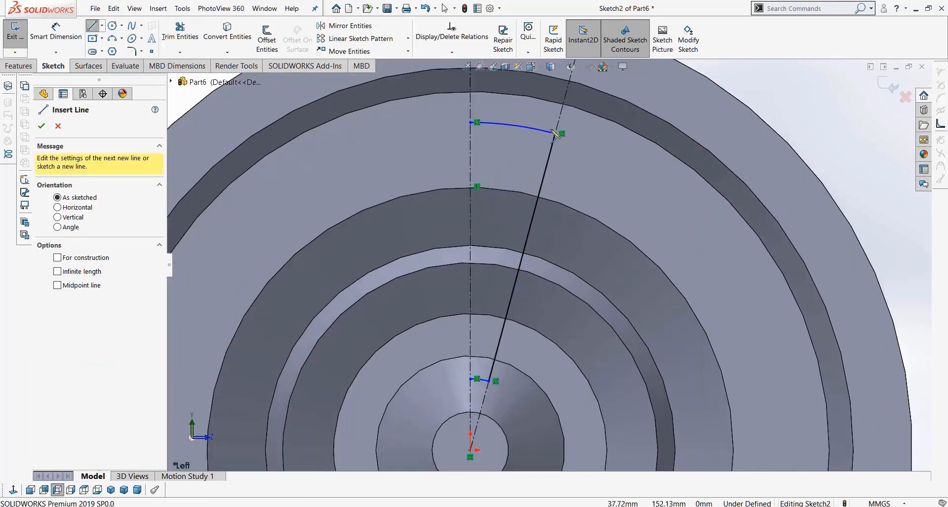
left_click(556, 134)
left_click(500, 257)
left_click(488, 381)
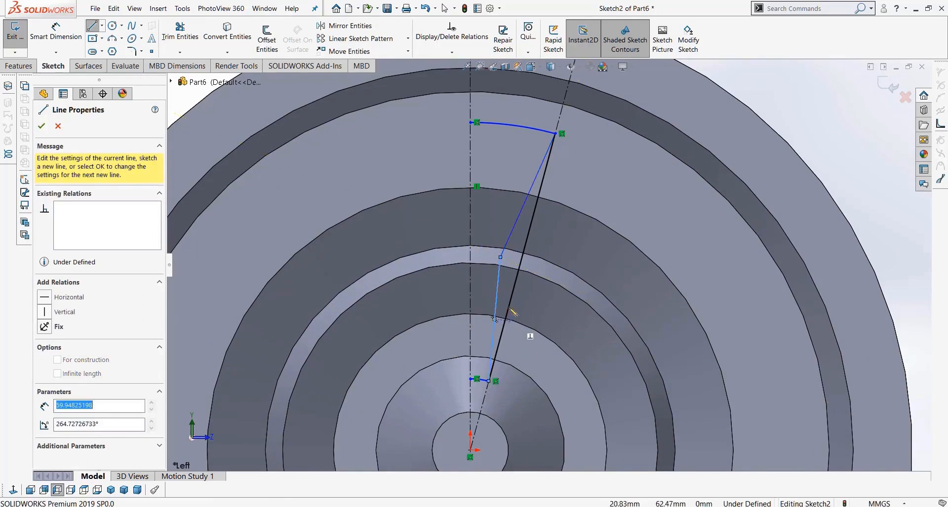
- Delete the solid line that runs along the slanted centerline
key("Escape")
left_click(510, 303)
key("Delete")
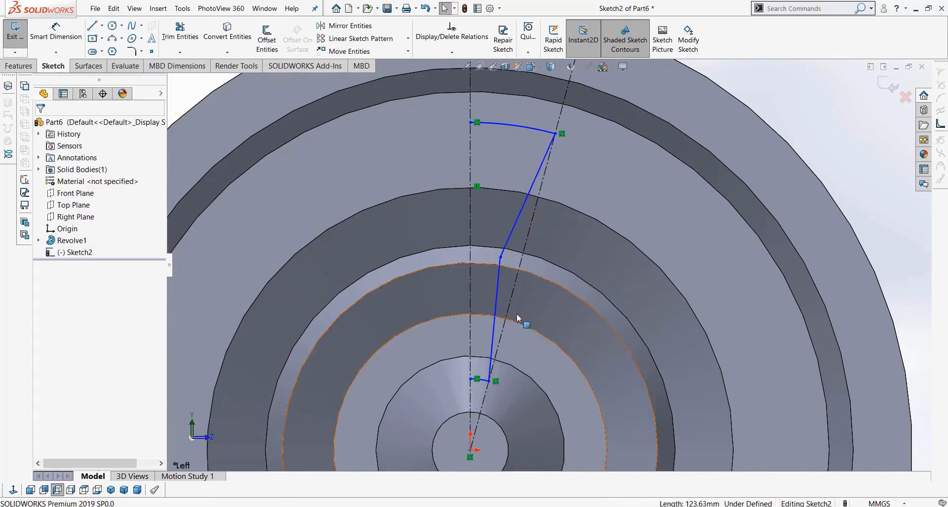
- Mirror the two short arcs and the two bent line segments about the vertical centerline to close the spoke-gap profile
left_click(350, 26)
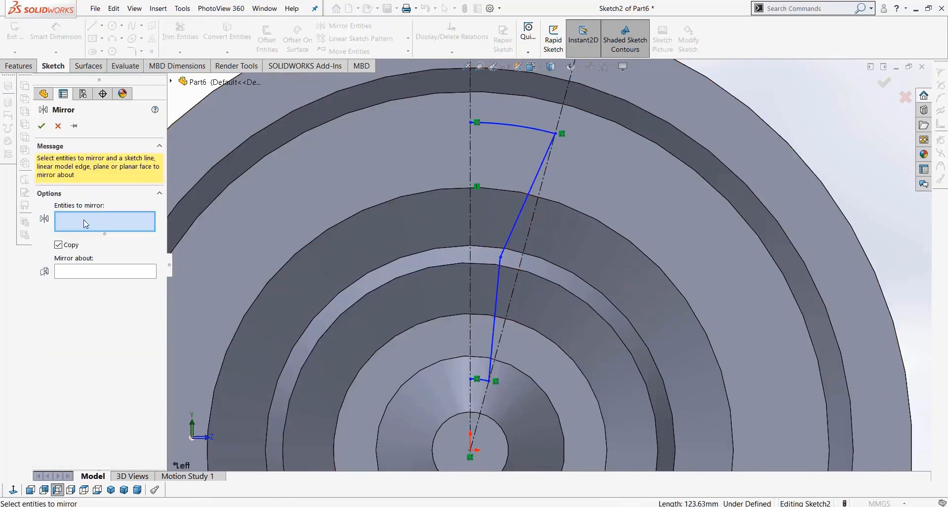
left_click(543, 131)
left_click(541, 168)
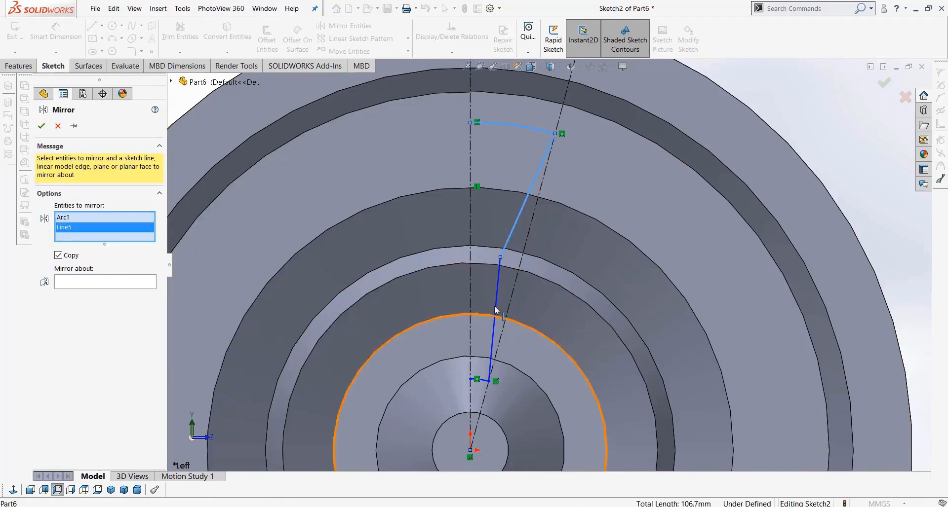
left_click(495, 309)
left_click(482, 381)
left_click(83, 305)
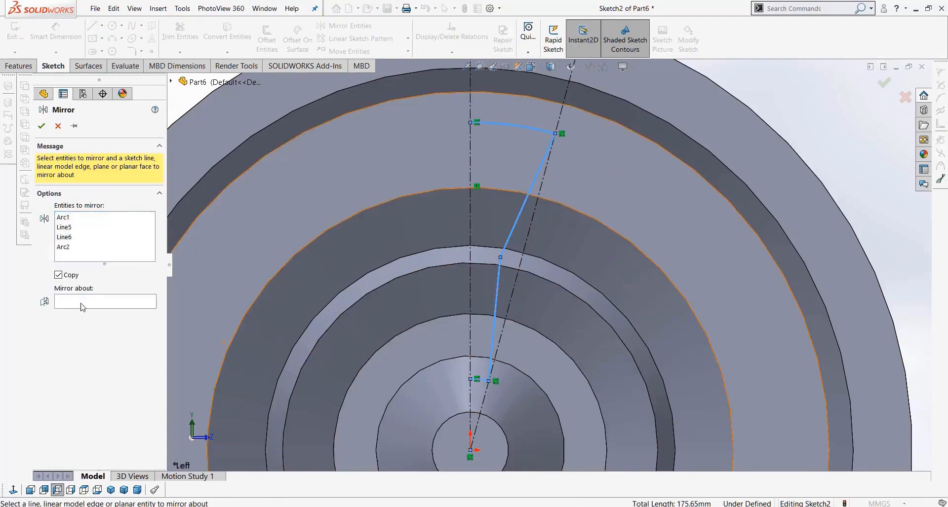
left_click(466, 290)
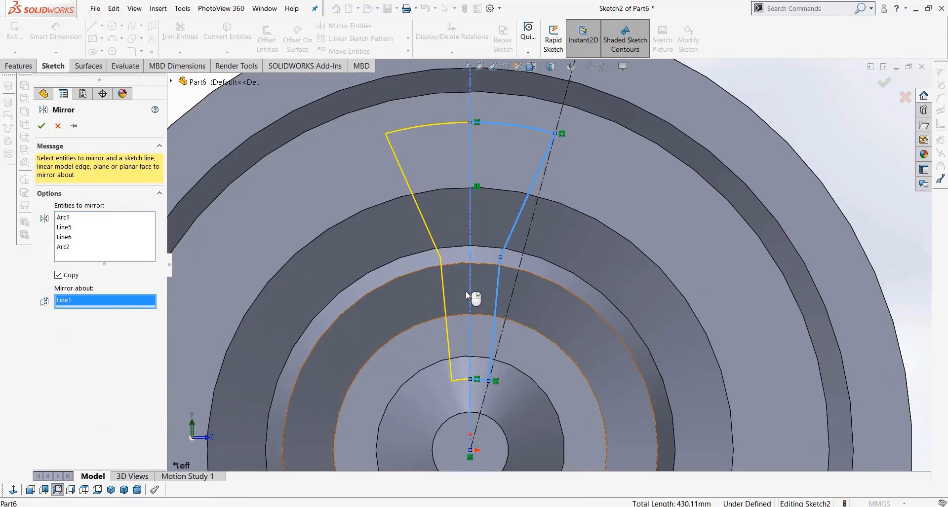
left_click(41, 127)
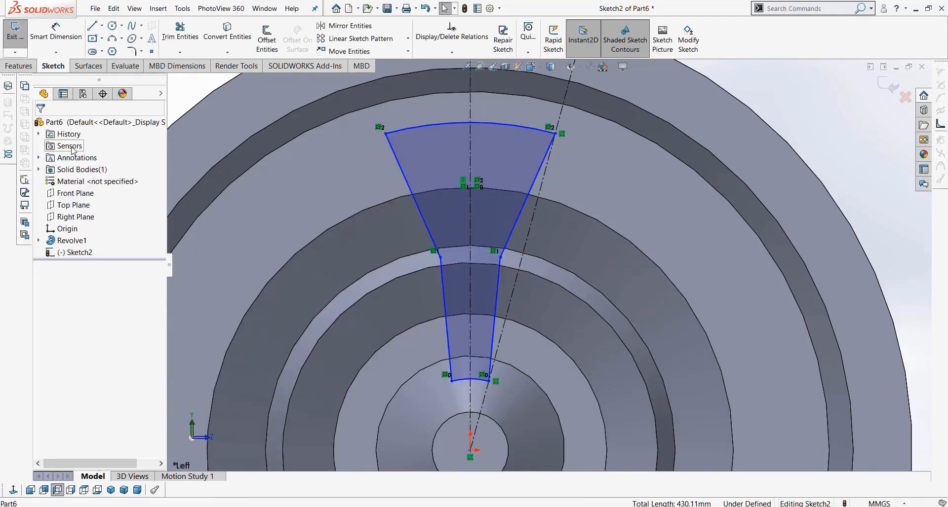
- Cut-extrude the closed profile Through All the disc
left_click(20, 66)
left_click(175, 40)
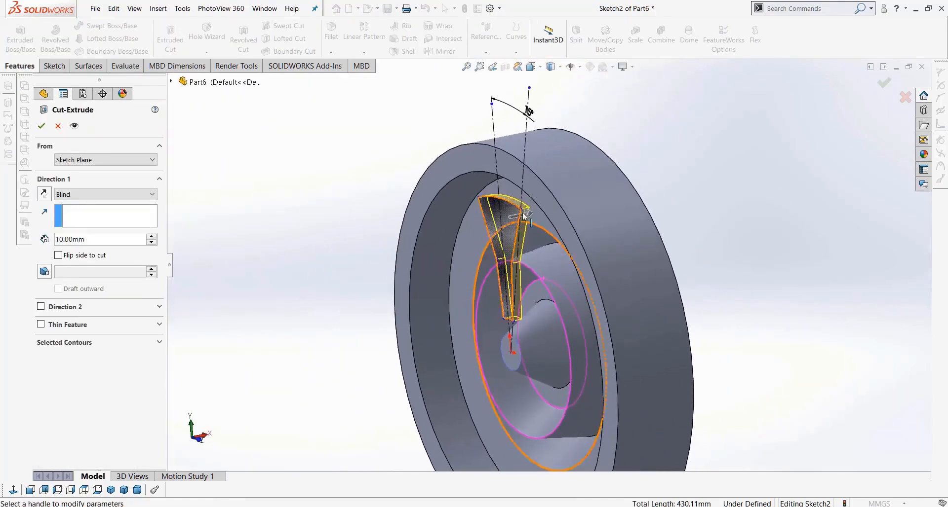
left_click(110, 198)
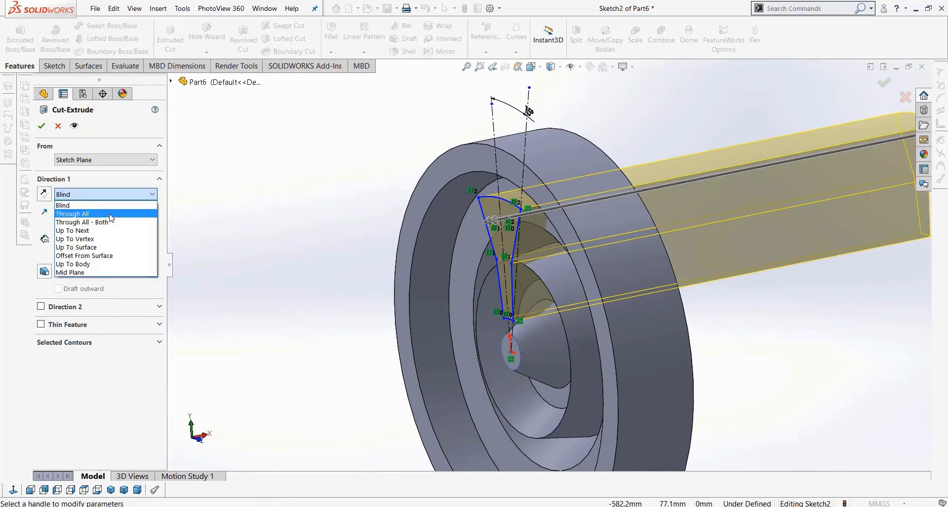
left_click(108, 210)
mouse_move(658, 286)
middle_mouse_down()
mouse_move(645, 289)
mouse_move(664, 288)
middle_mouse_up()
left_click(41, 126)
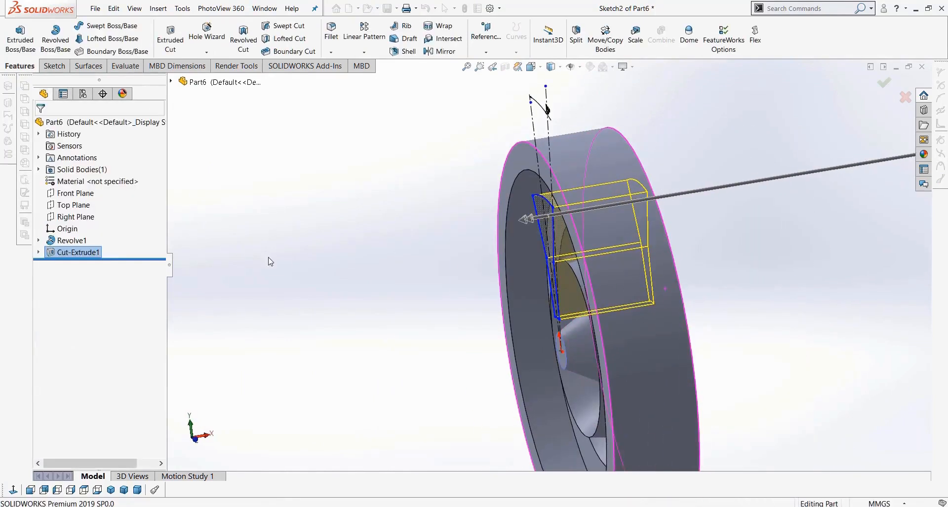
- Circular-pattern the extruded cut around a concentric circular edge, with 7 equally spaced instances over 360 degrees
middle_click_drag(387, 306, 461, 275)
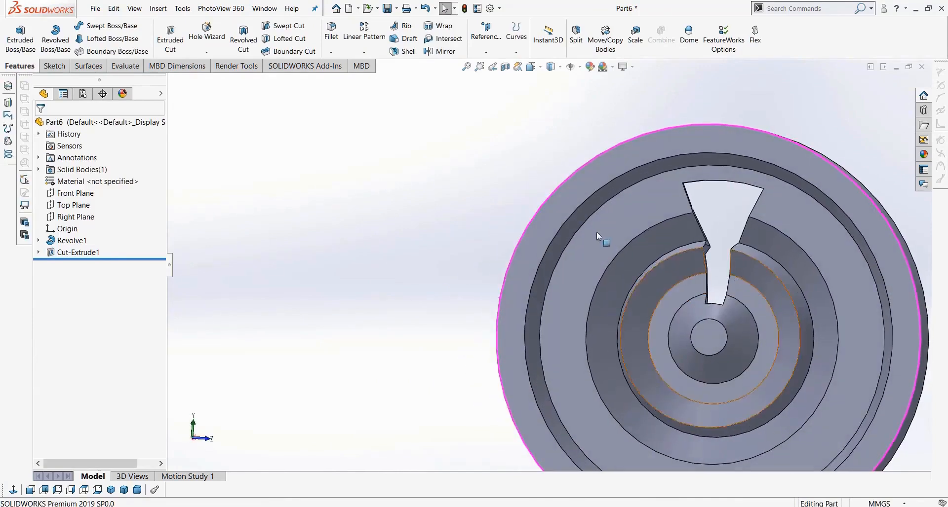
left_click(369, 54)
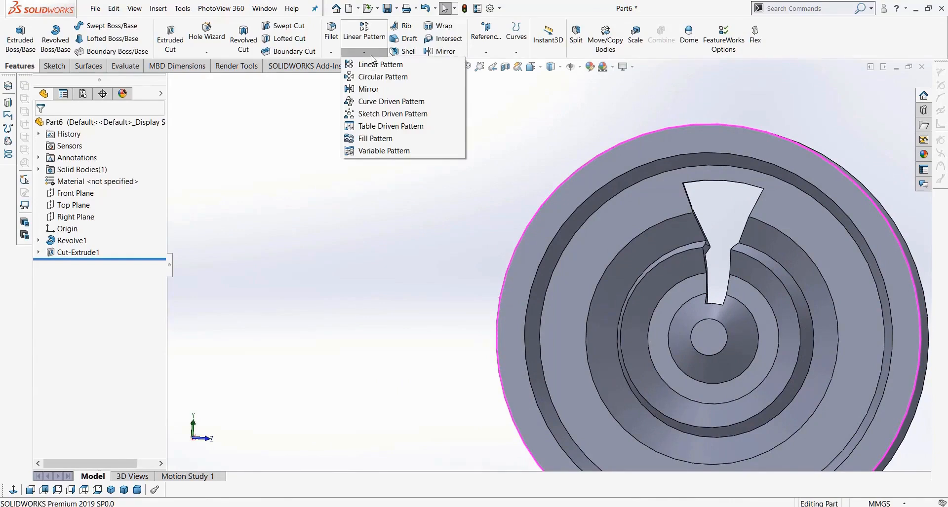
left_click(380, 78)
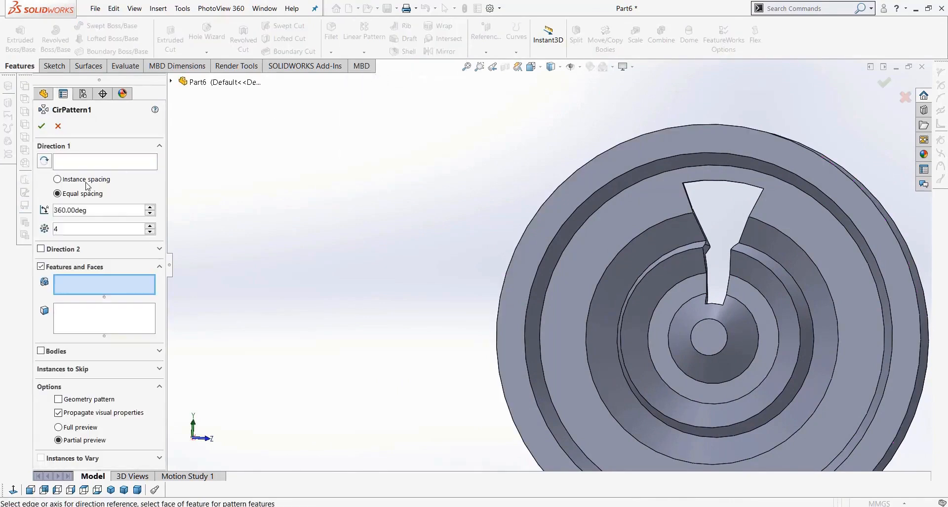
left_click(95, 166)
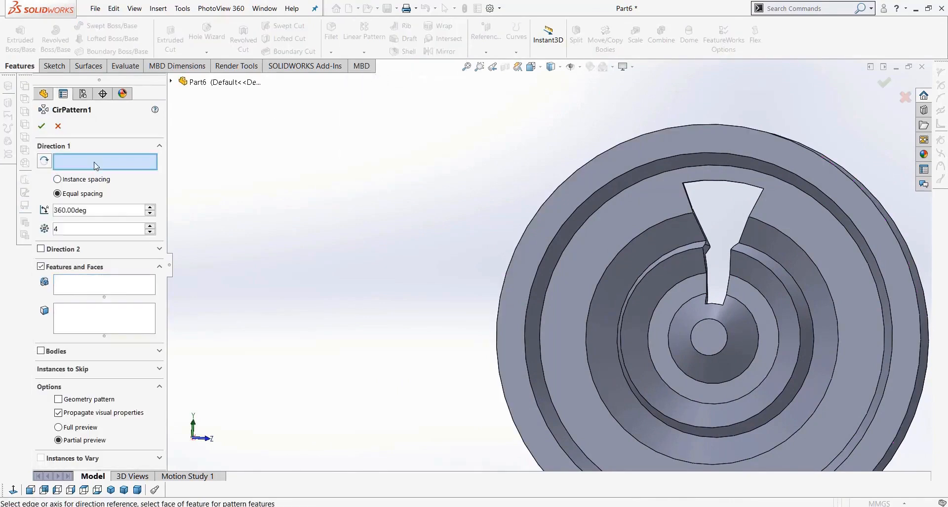
left_click(639, 281)
left_click(92, 328)
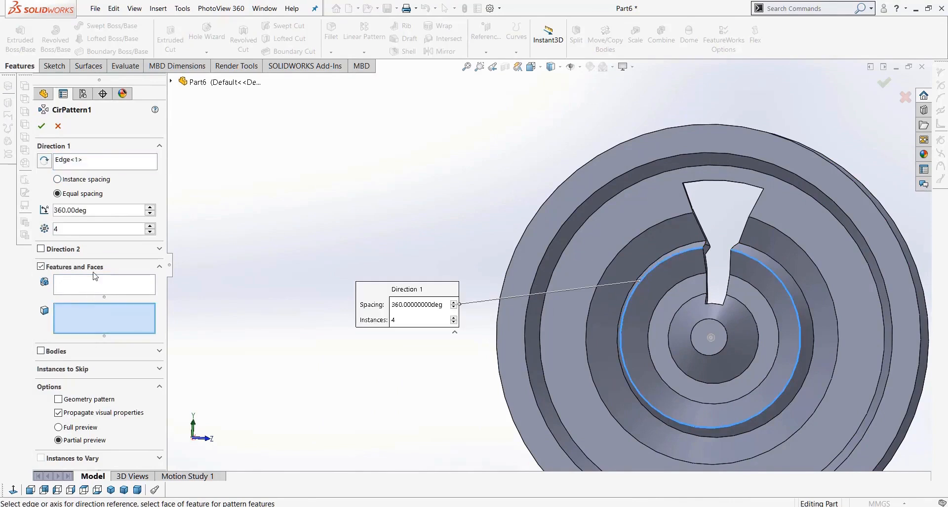
left_click(100, 287)
left_click(171, 81)
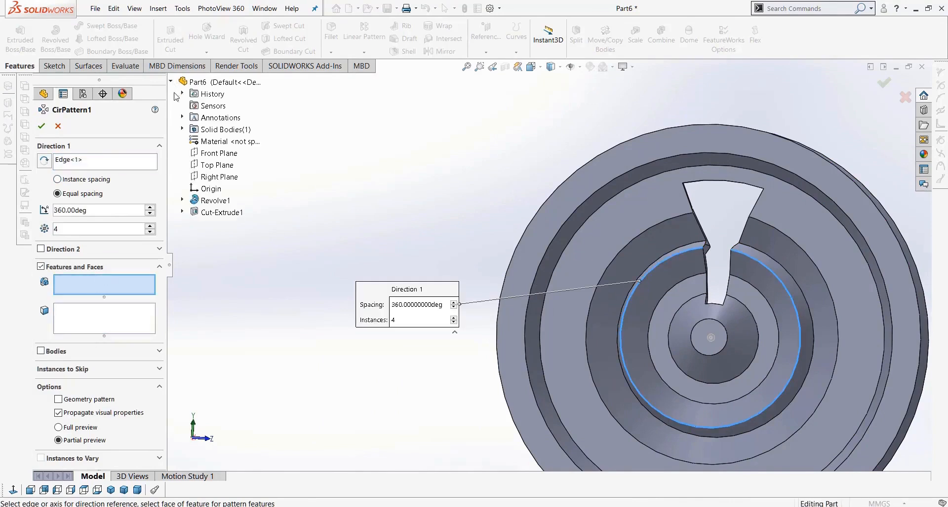
left_click(217, 212)
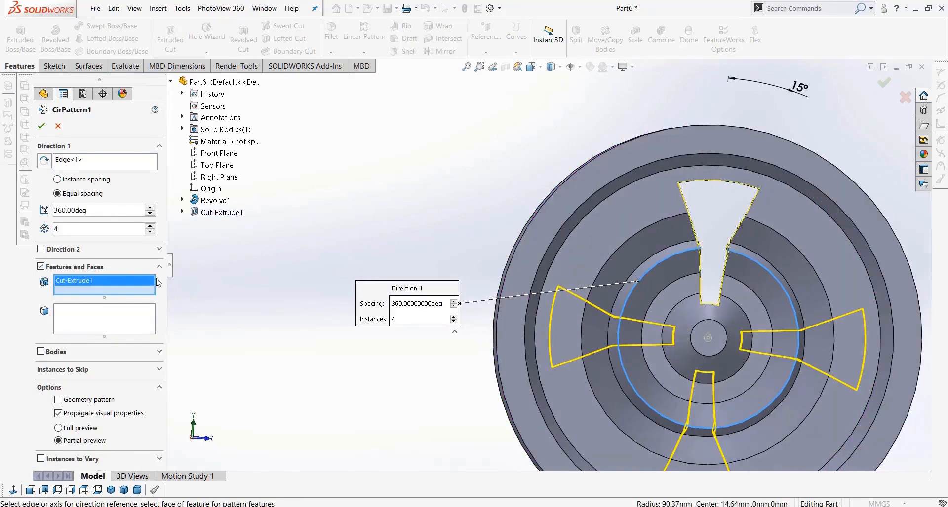
left_click(150, 226)
left_click(150, 226)
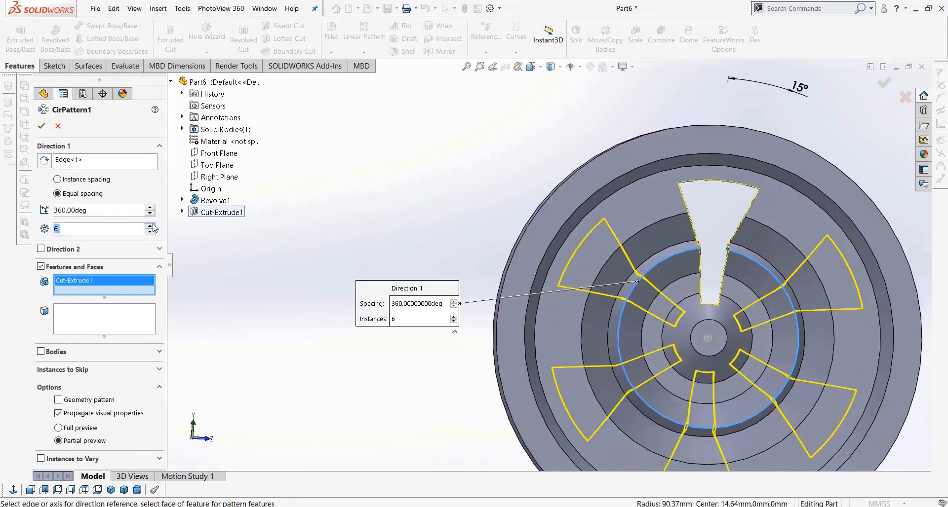
left_click(153, 226)
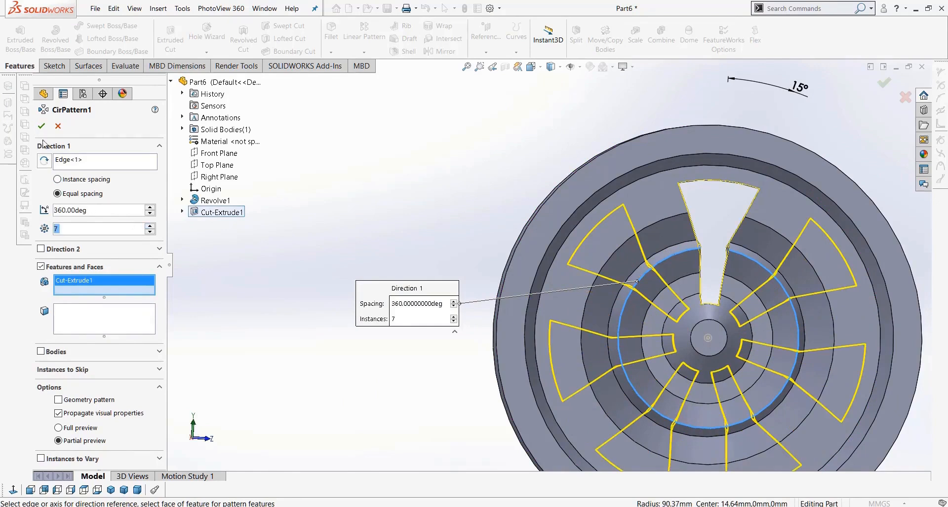
key("Return")
- Fillet the front and back outer edges of the wheel rim with a 10 mm radius
middle_click_drag(358, 239, 341, 265)
scroll(499, 288, "up", 2)
scroll(701, 284, "down", 4)
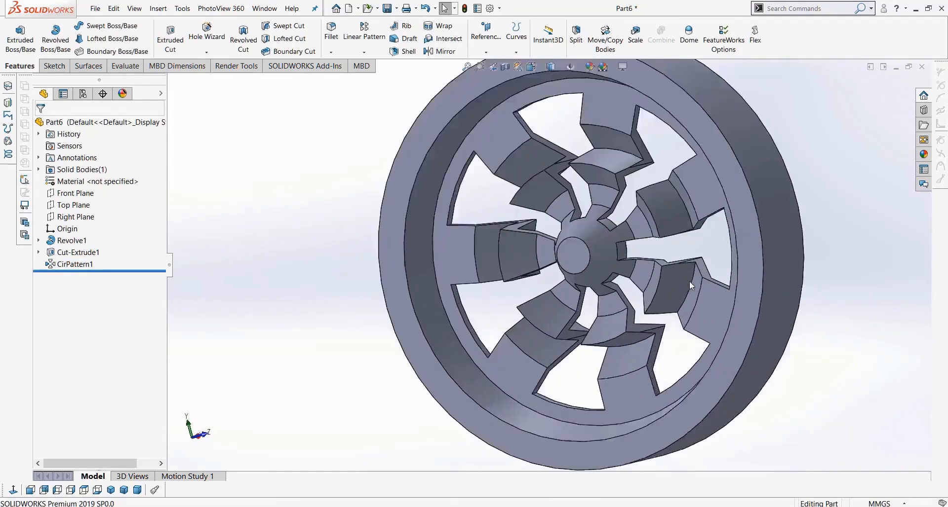
scroll(592, 274, "up", 3)
scroll(528, 261, "down", 4)
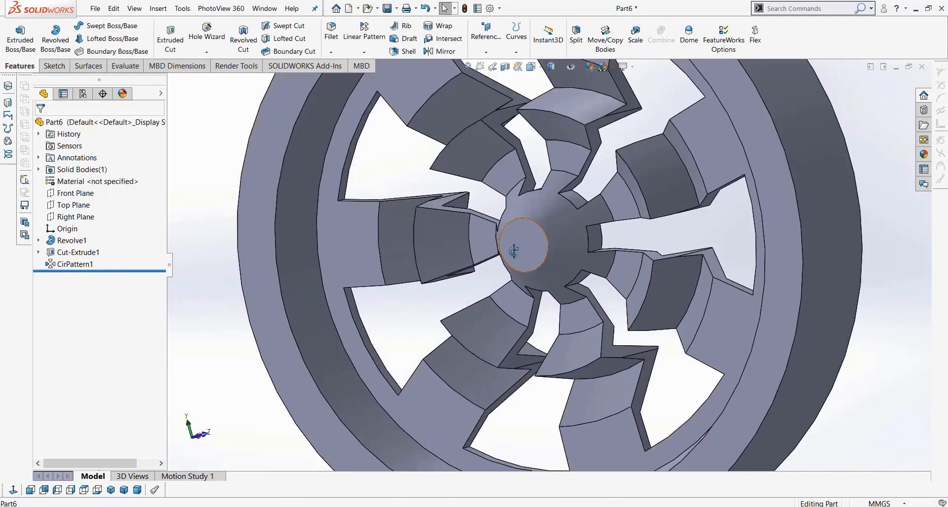
scroll(514, 252, "up", 1)
scroll(514, 251, "up", 3)
left_click(331, 32)
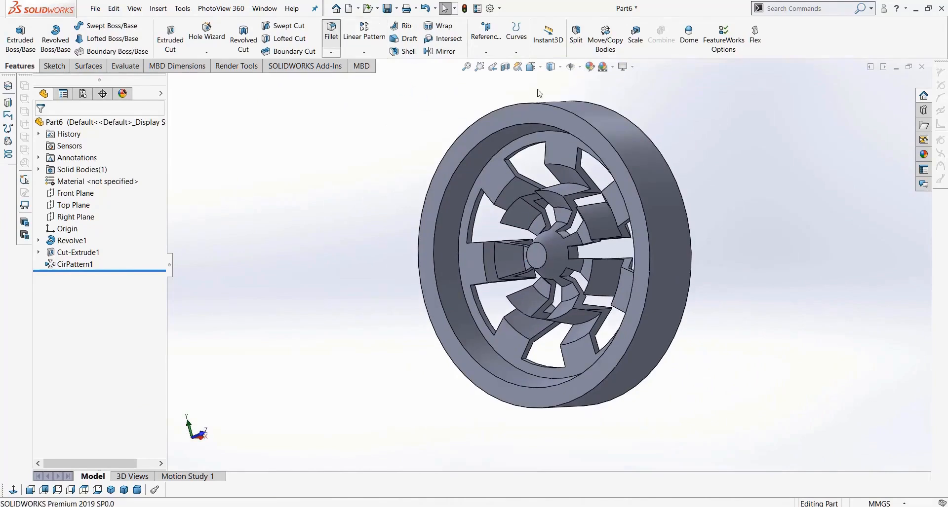
scroll(541, 119, "down", 2)
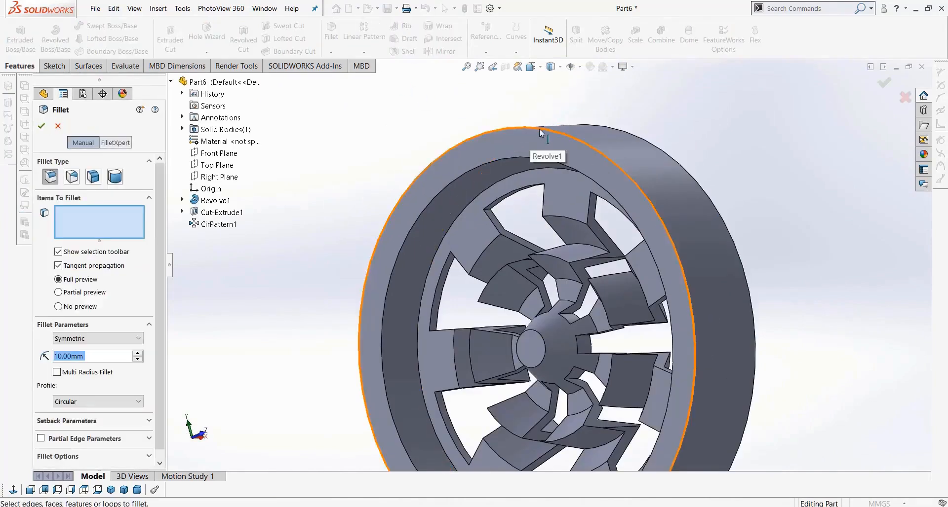
left_click(540, 128)
left_click(674, 161)
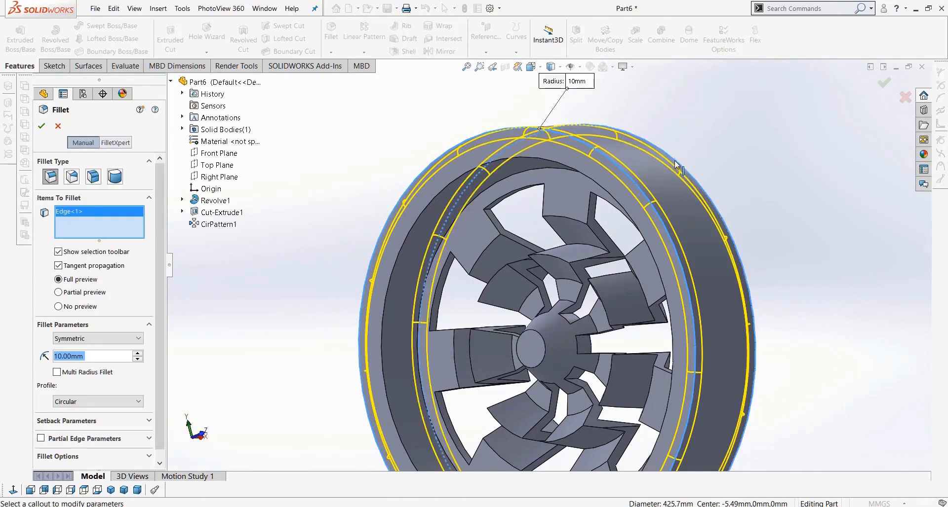
left_click(42, 129)
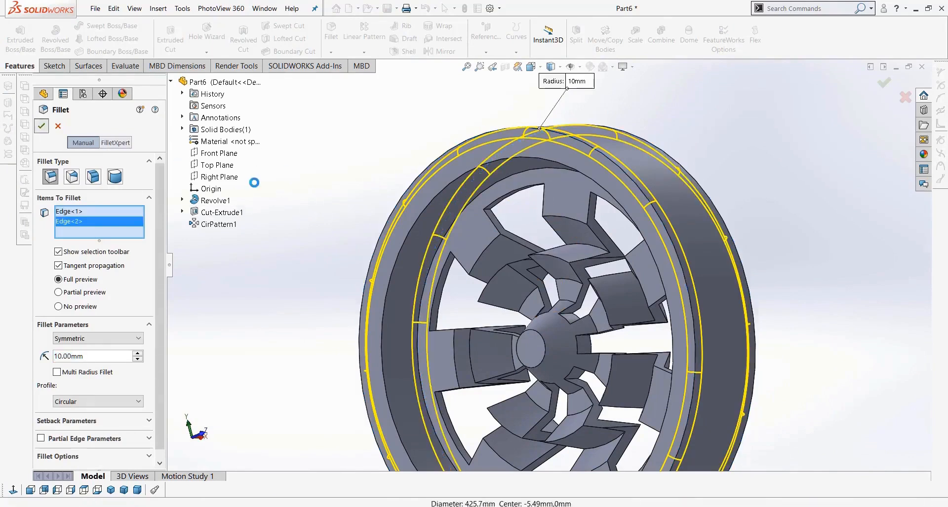
- Fillet the raised curved ridge edge on each of the seven spokes with a 10 mm symmetric radius
middle_click_drag(356, 190, 487, 170)
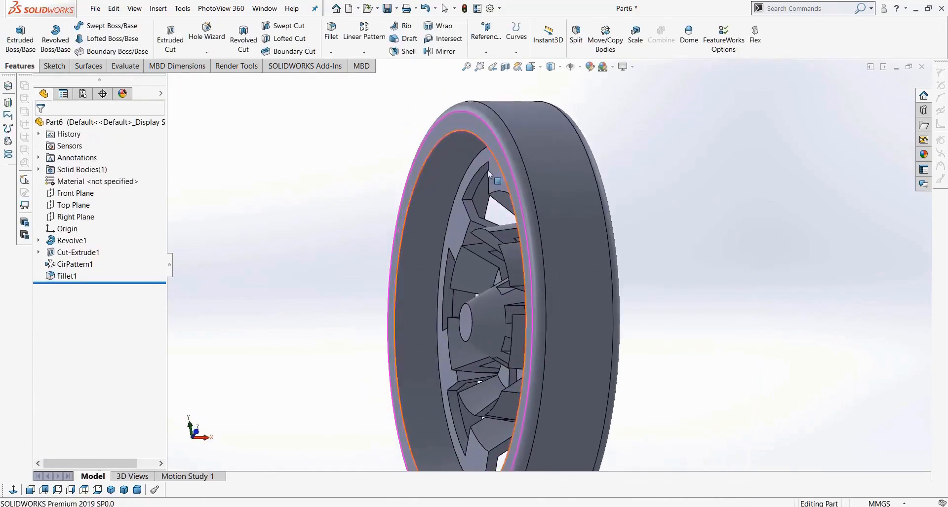
middle_click_drag(227, 298, 282, 306)
scroll(638, 377, "down", 5)
scroll(526, 269, "up", 8)
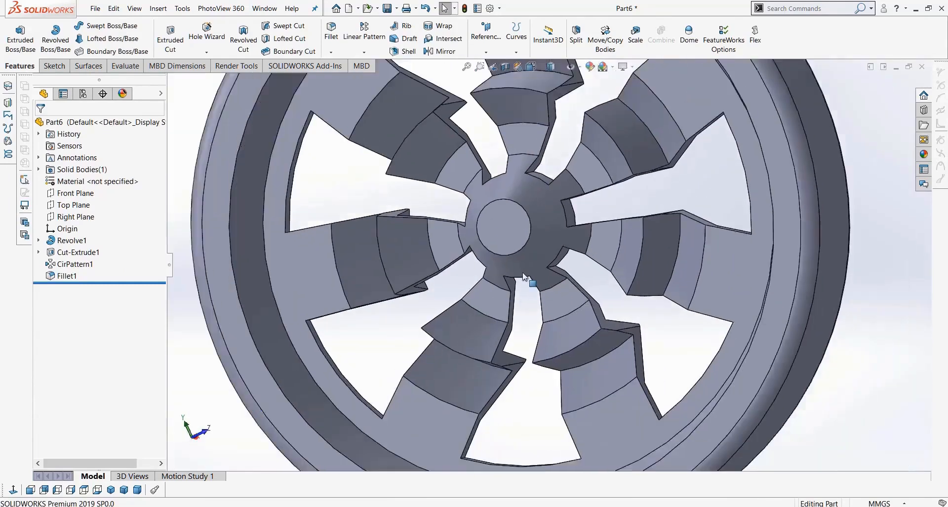
middle_click_drag(541, 282, 514, 183)
left_click(333, 31)
left_click(549, 140)
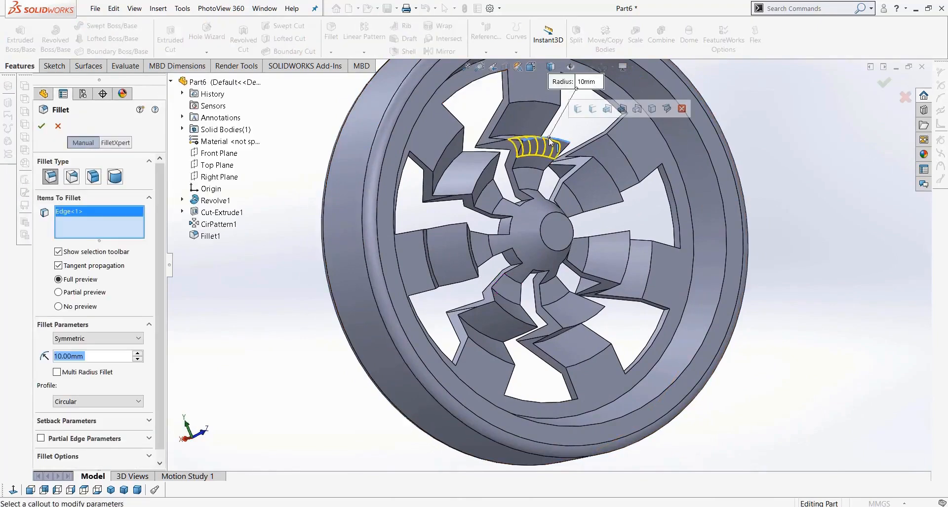
left_click(603, 170)
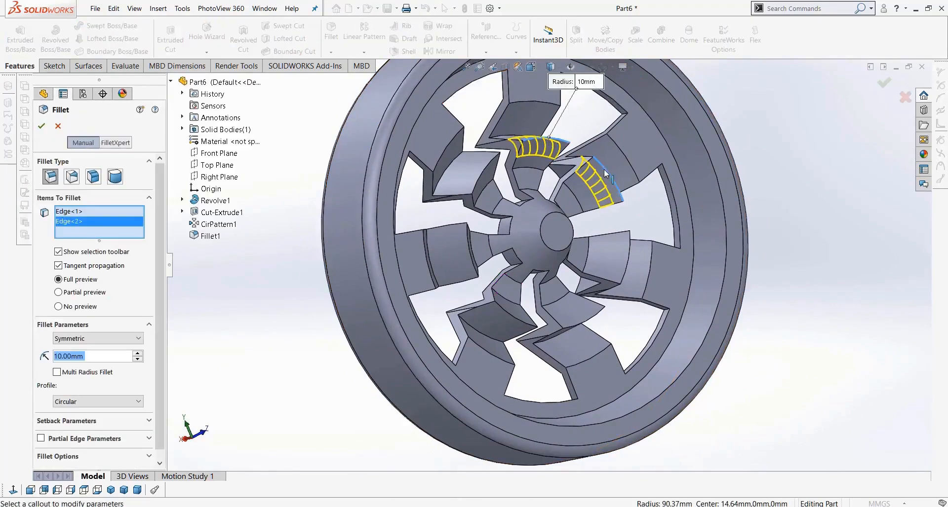
left_click(624, 271)
left_click(575, 325)
left_click(519, 318)
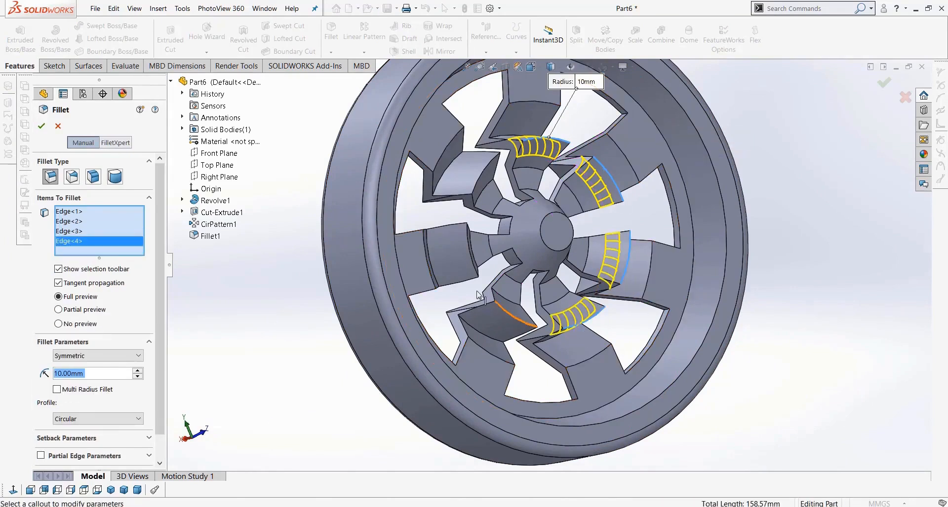
left_click(469, 254)
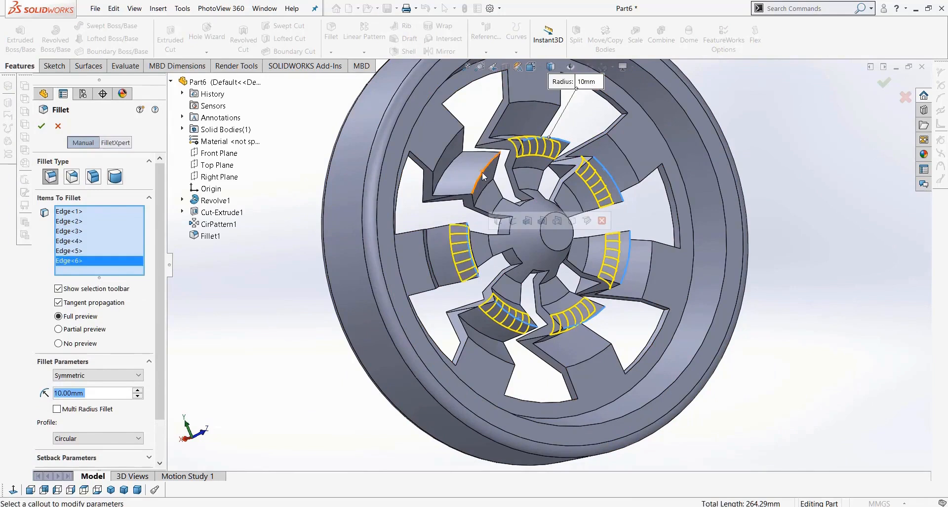
left_click(482, 173)
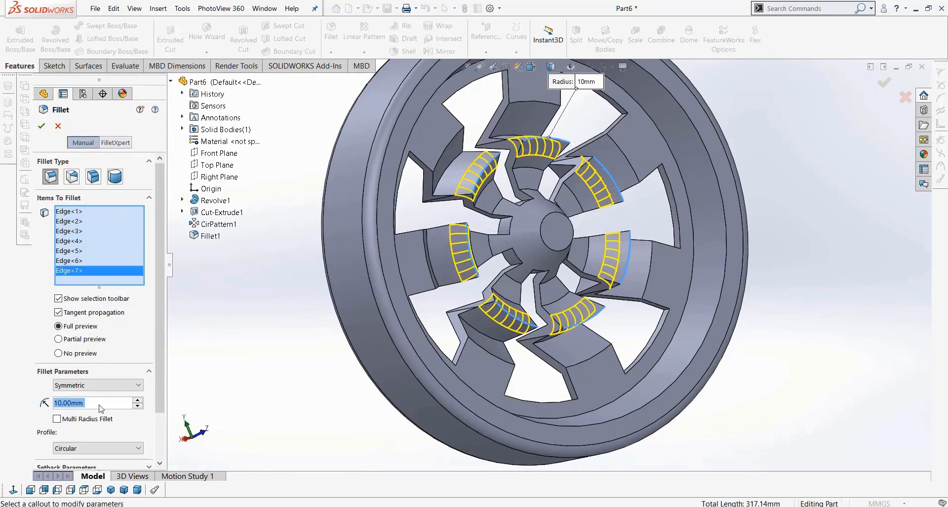
left_click(41, 125)
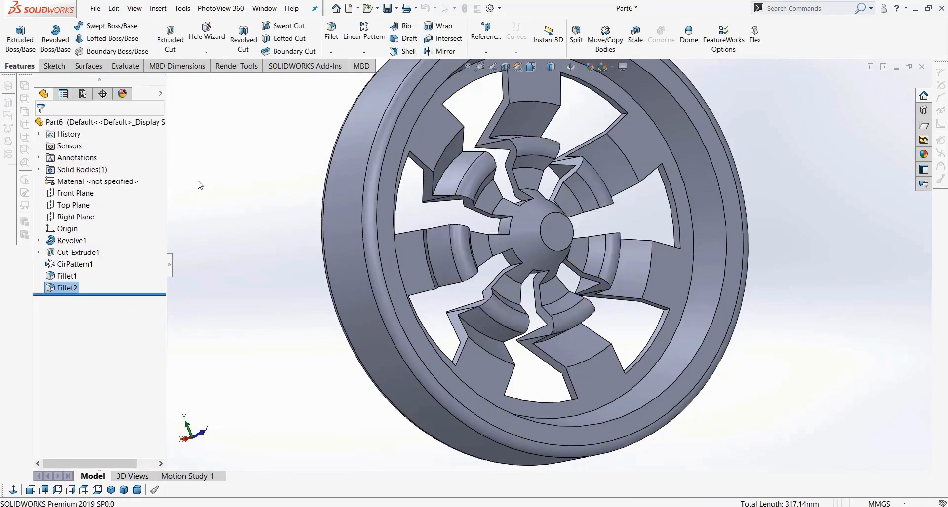
- Start a sketch on the flat circular face of the hub and place the sketch text "SOLID" on it
middle_click_drag(297, 254, 243, 272)
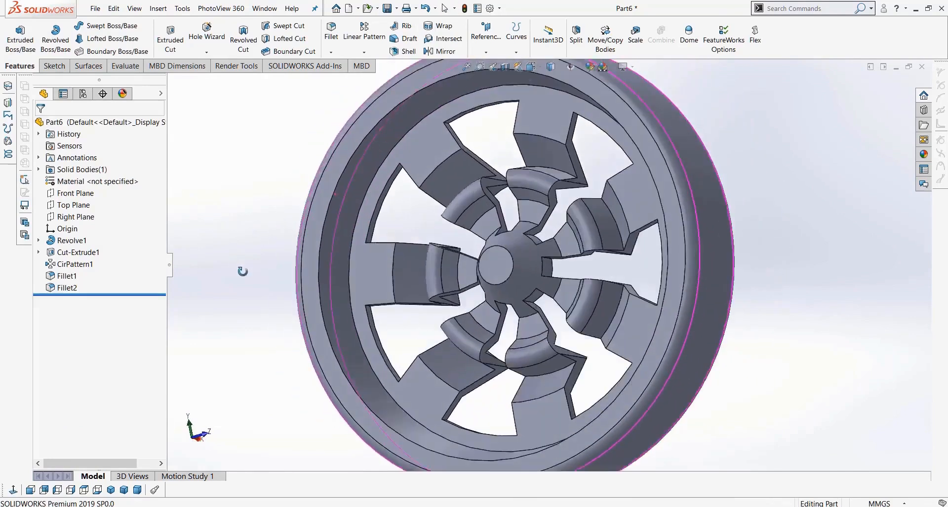
scroll(520, 262, "up", 3)
scroll(521, 262, "down", 5)
scroll(521, 263, "up", 2)
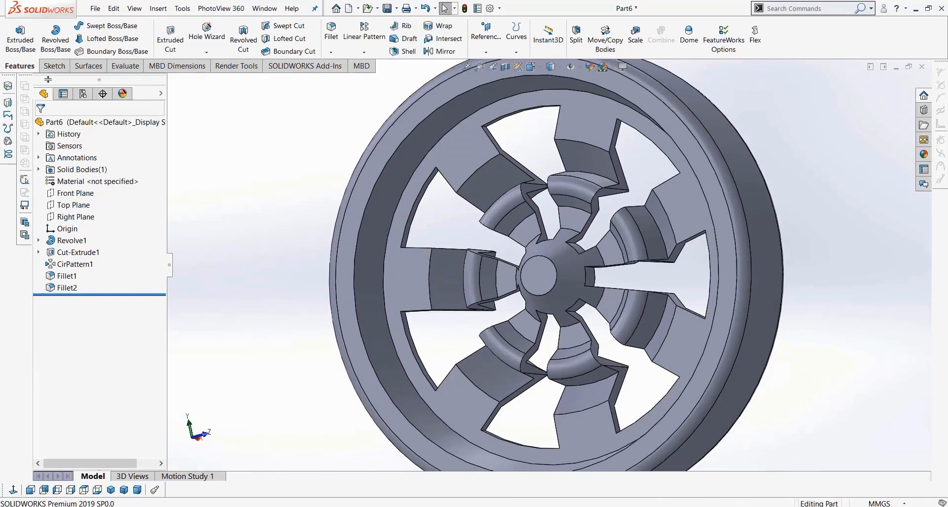
left_click(53, 69)
left_click(543, 273)
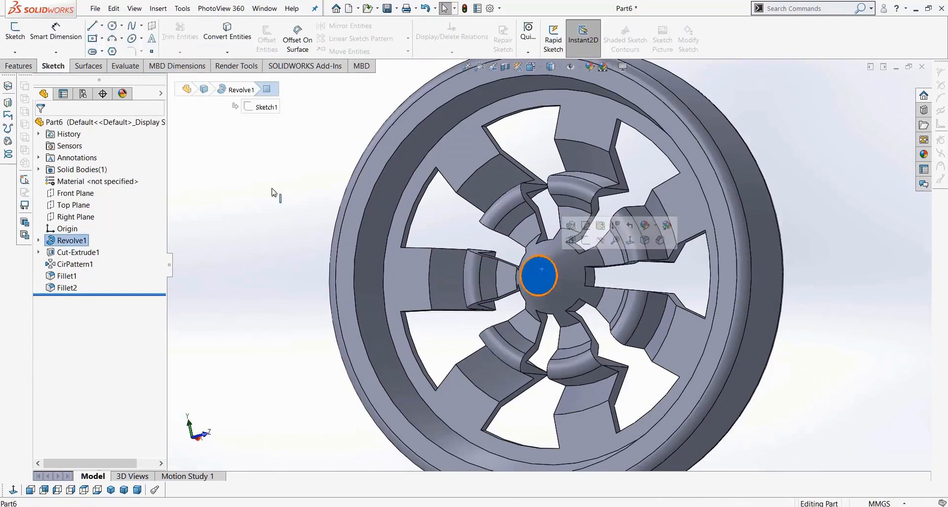
left_click(15, 30)
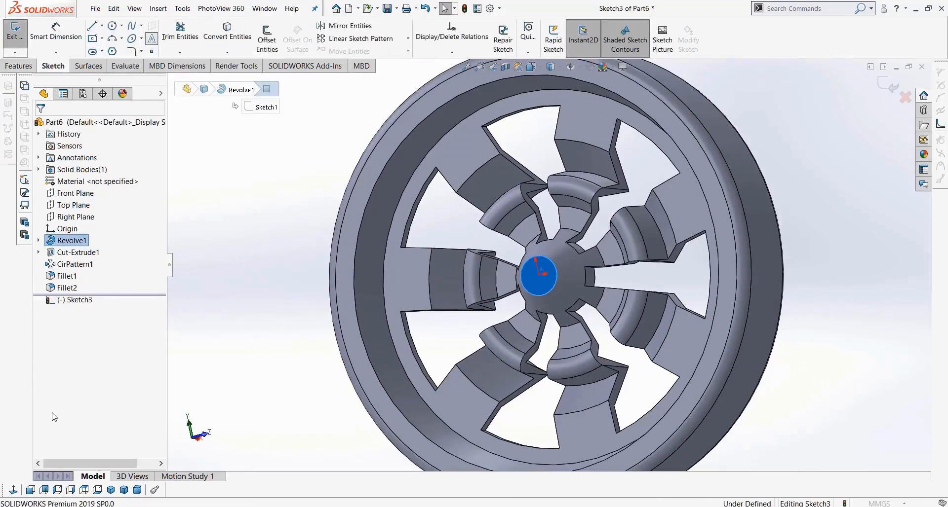
left_click(152, 39)
left_click(13, 490)
left_click(60, 240)
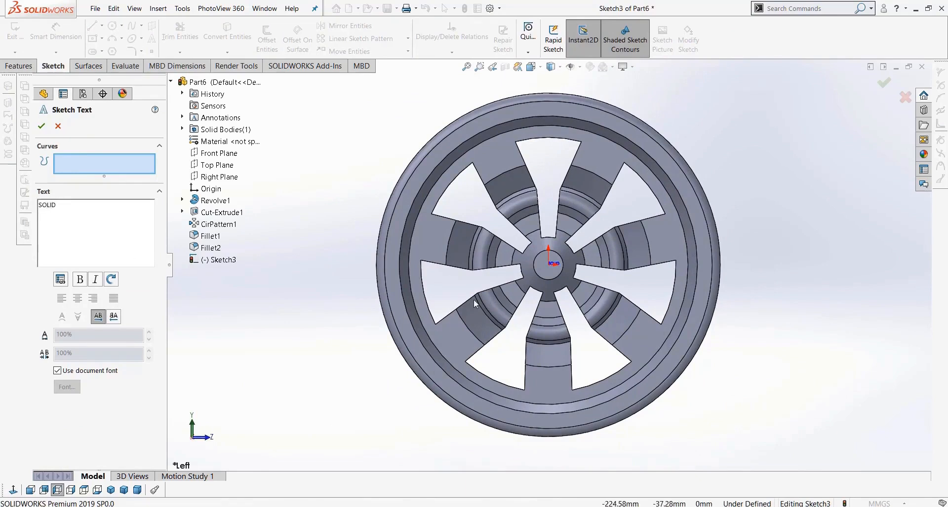
scroll(510, 308, "down", 3)
left_click(499, 316)
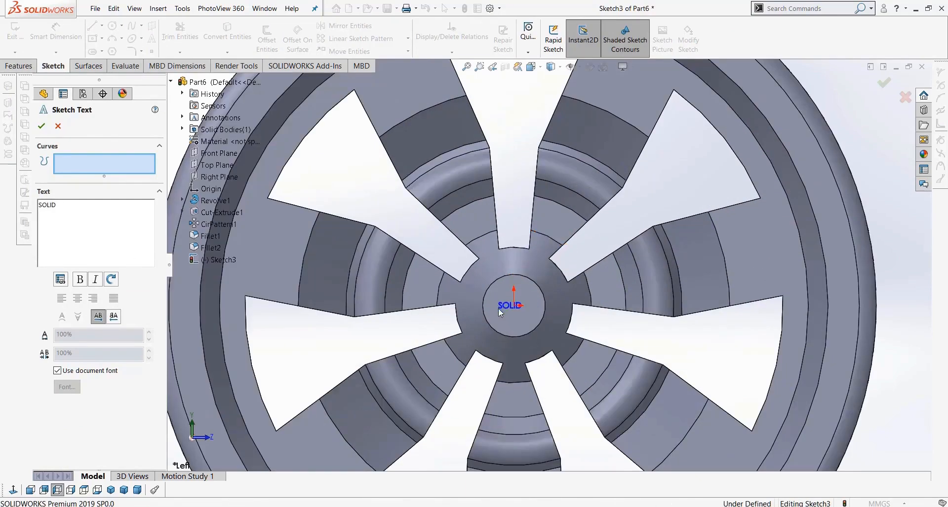
- Give the sketch text its own font height of 20 points and position it centrally on the hub face
left_click(66, 374)
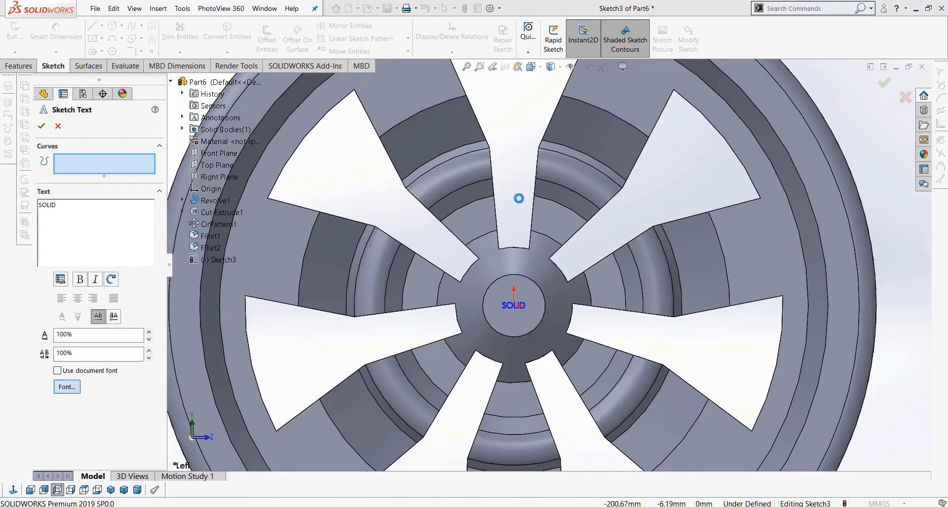
left_click(499, 217)
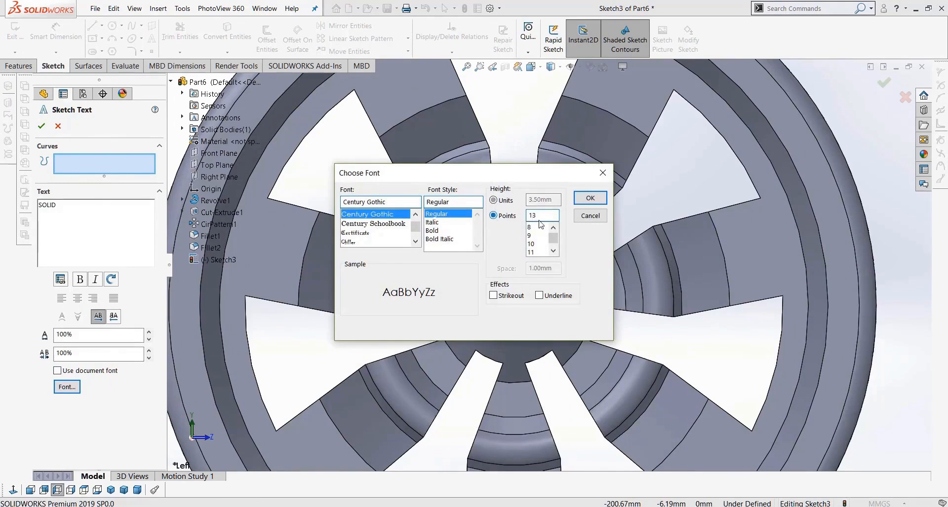
type("20")
key("Return")
left_click(497, 315)
left_click(496, 311)
left_click(496, 308)
left_click(41, 126)
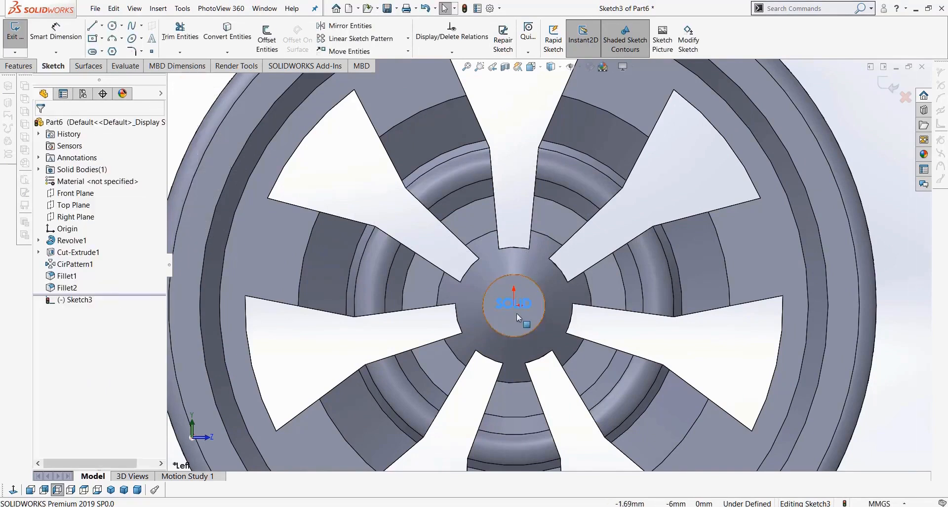
- Cut-extrude the "SOLID" text into the hub face with a blind depth of 5 mm
scroll(517, 313, "down", 5)
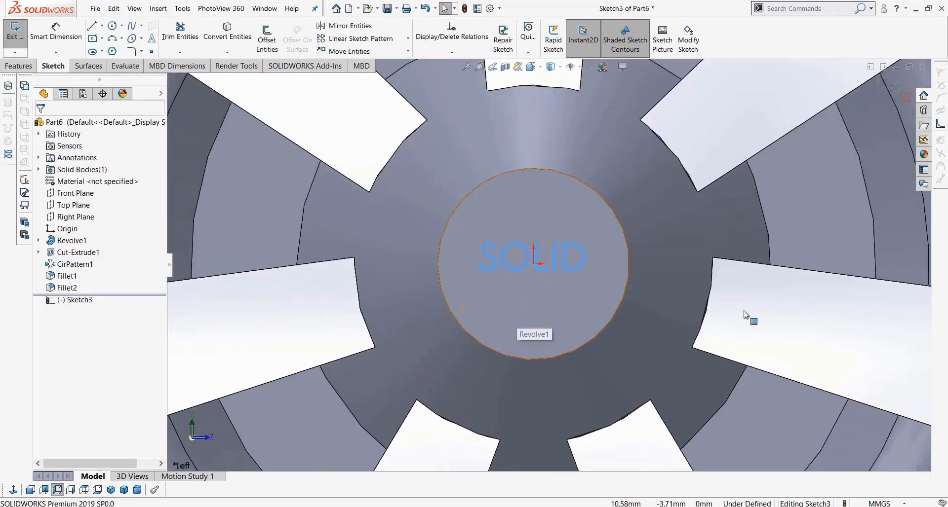
left_click(19, 65)
left_click(170, 40)
middle_click_drag(541, 273, 99, 242)
type("5")
key("Return")
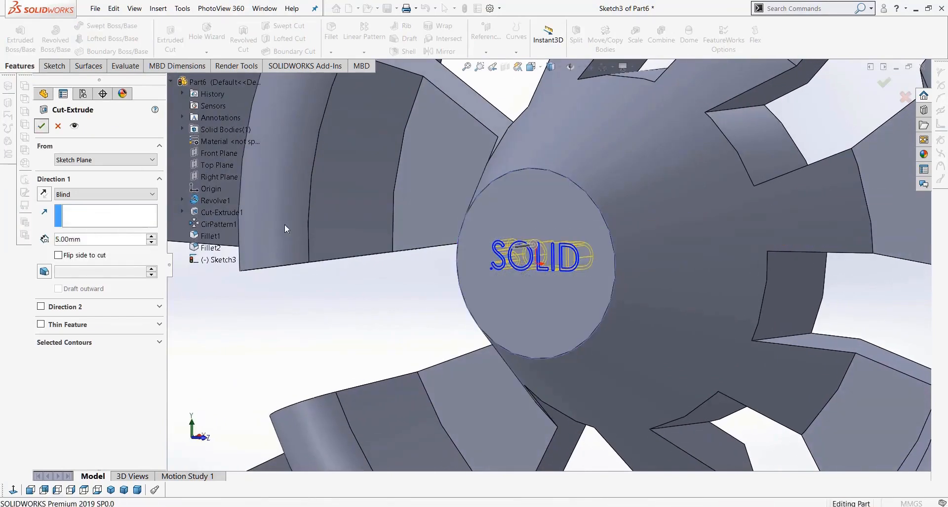
key("Return")
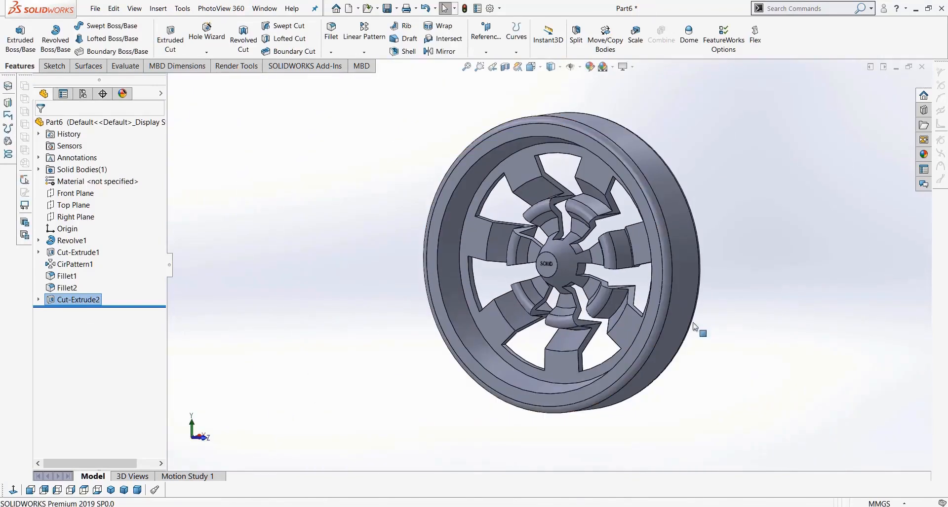
- Examine the wheel rim, its spokes and the engraved hub text from several angles
middle_click_drag(726, 324, 751, 342)
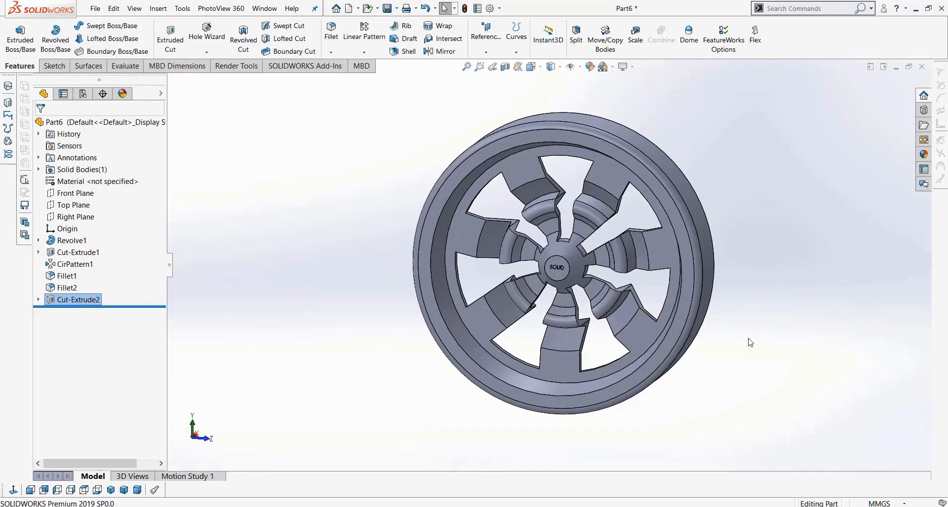
middle_click_drag(754, 357, 673, 318)
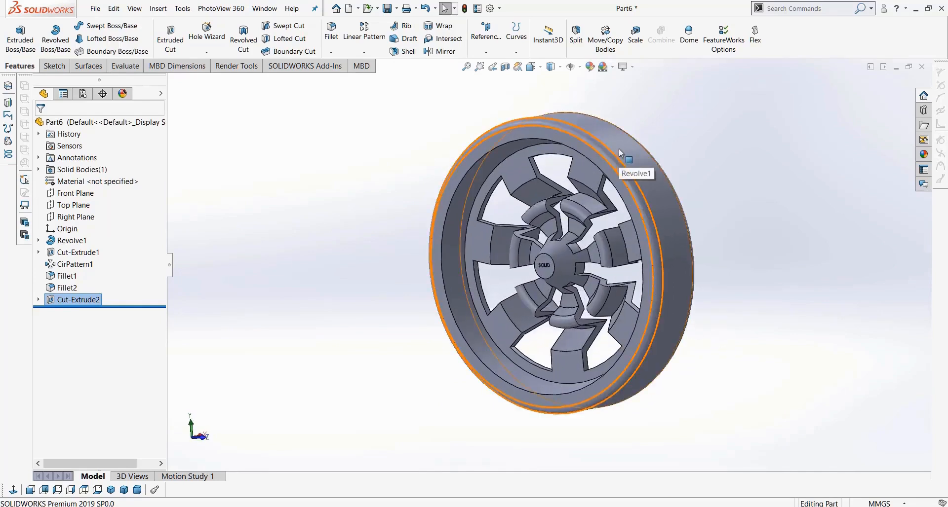
scroll(618, 149, "down", 4)
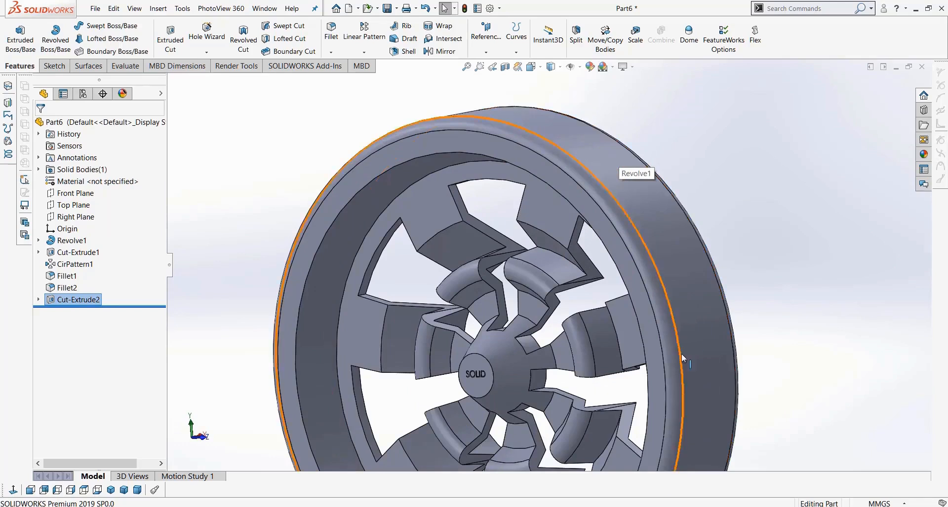
scroll(681, 353, "up", 3)
scroll(617, 408, "up", 3)
scroll(617, 407, "down", 3)
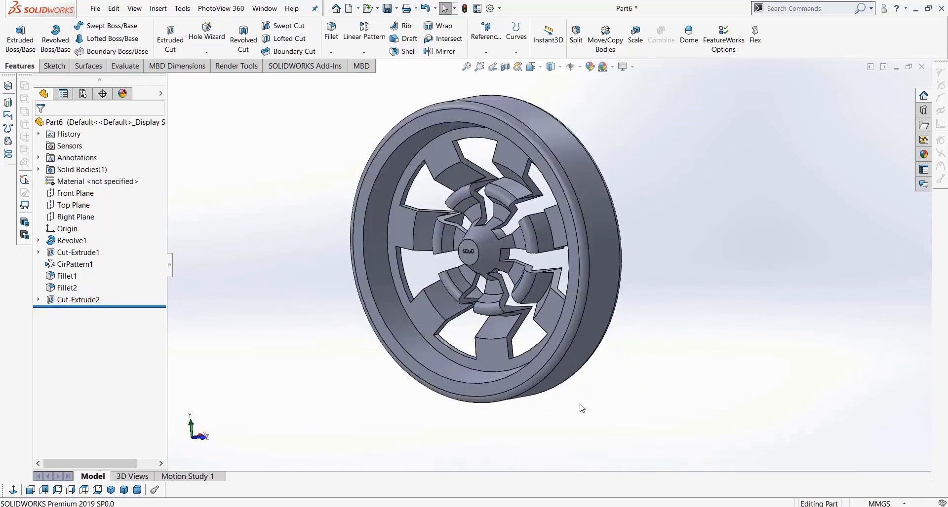
scroll(437, 268, "down", 3)
scroll(442, 266, "up", 3)
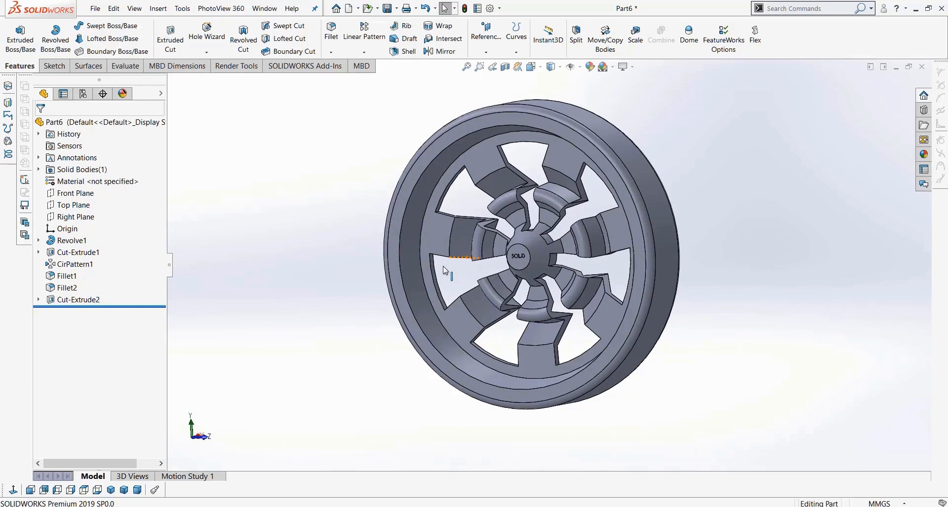
middle_click_drag(563, 305, 631, 301)
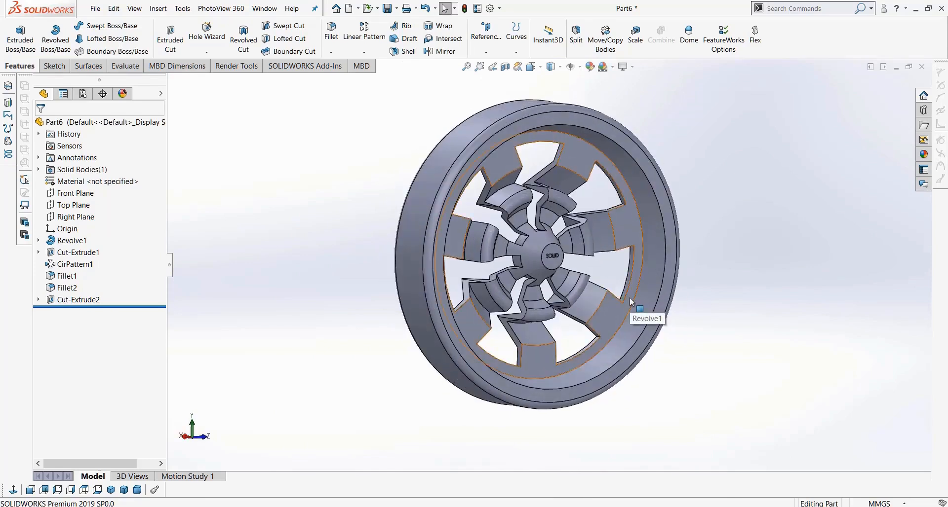